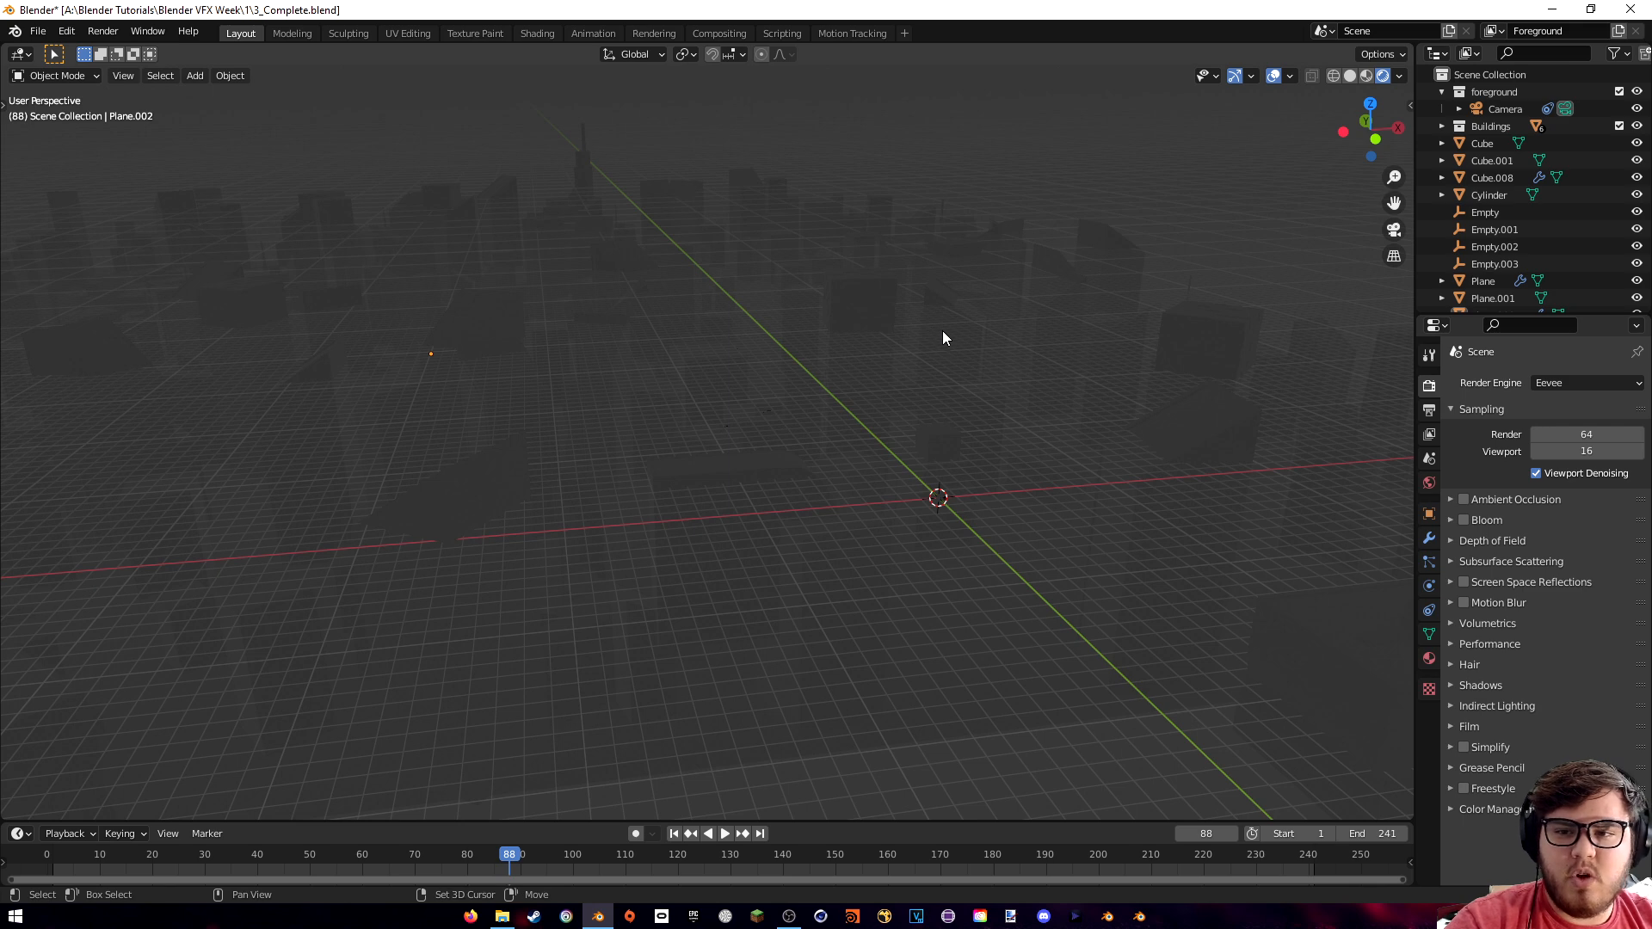
- Set the render engine to Cycles and its device to GPU Compute
left_click(1548, 383)
left_click(1551, 440)
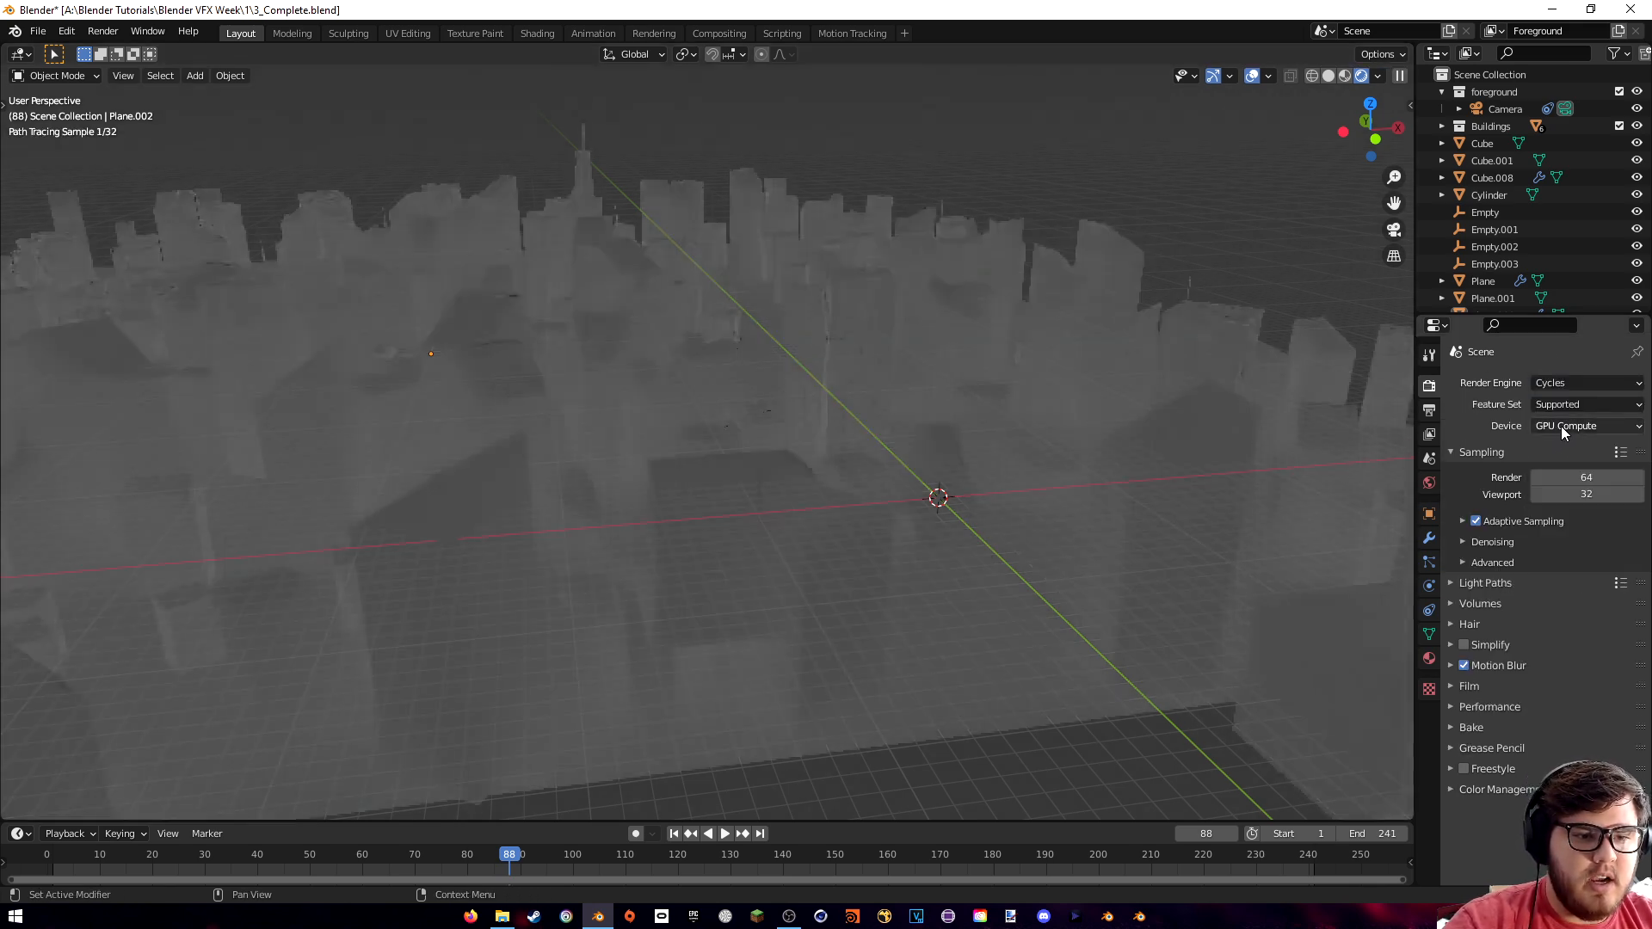
left_click(1561, 426)
left_click(1563, 463)
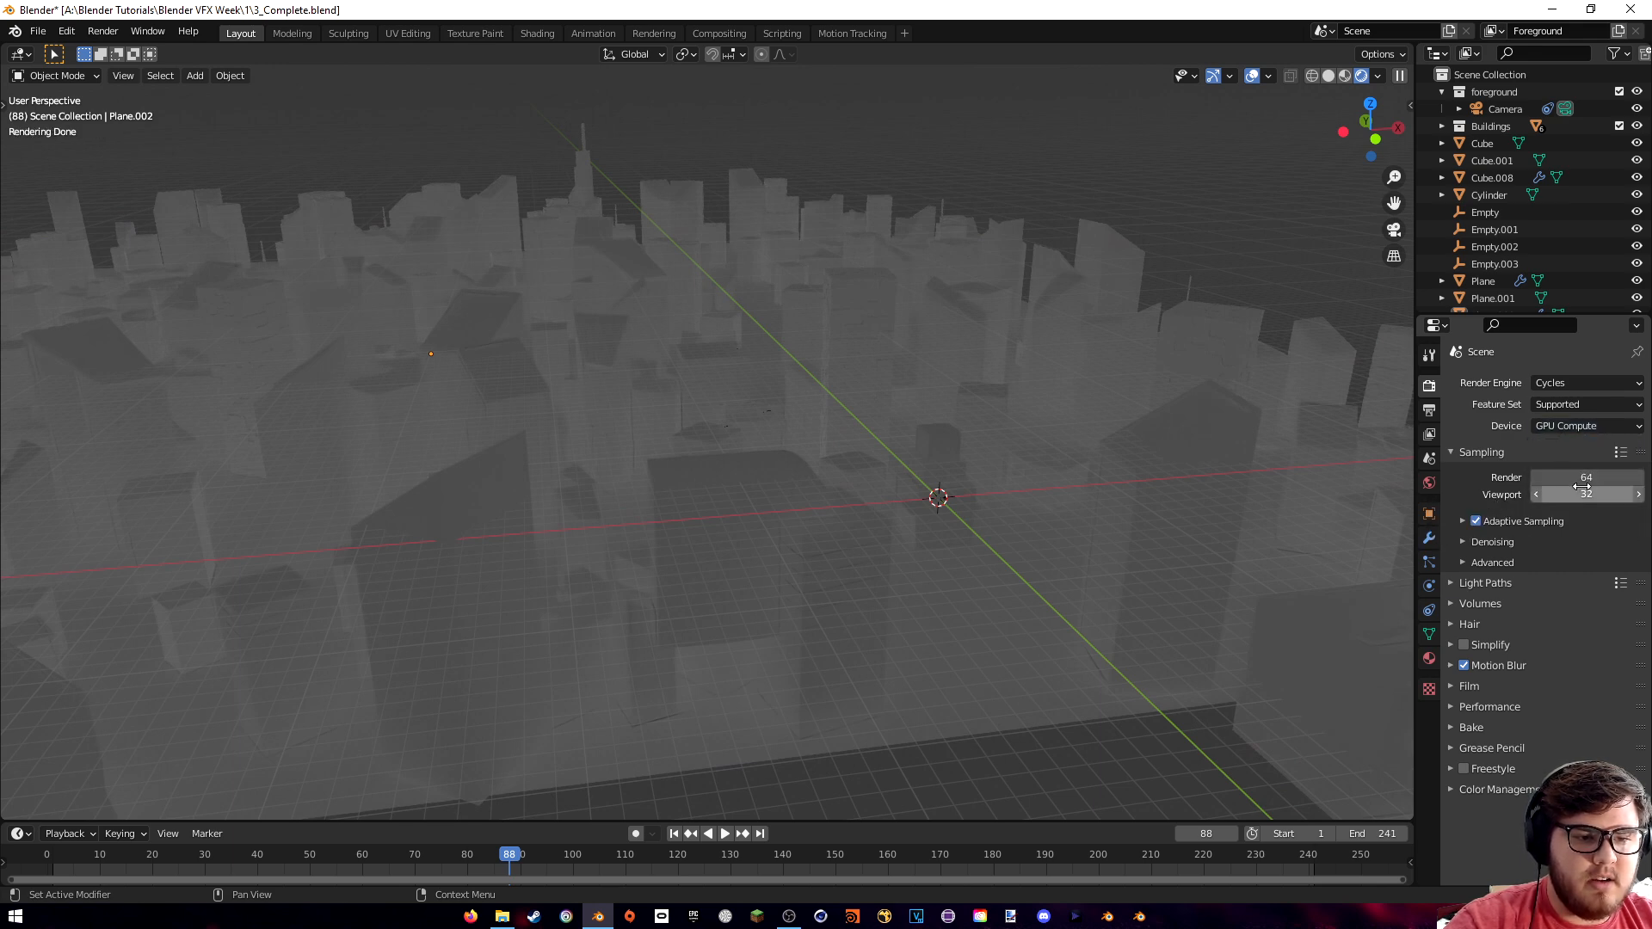
- Check the adaptive sampling and the render and viewport denoising settings
left_click(1477, 522)
left_click(1476, 521)
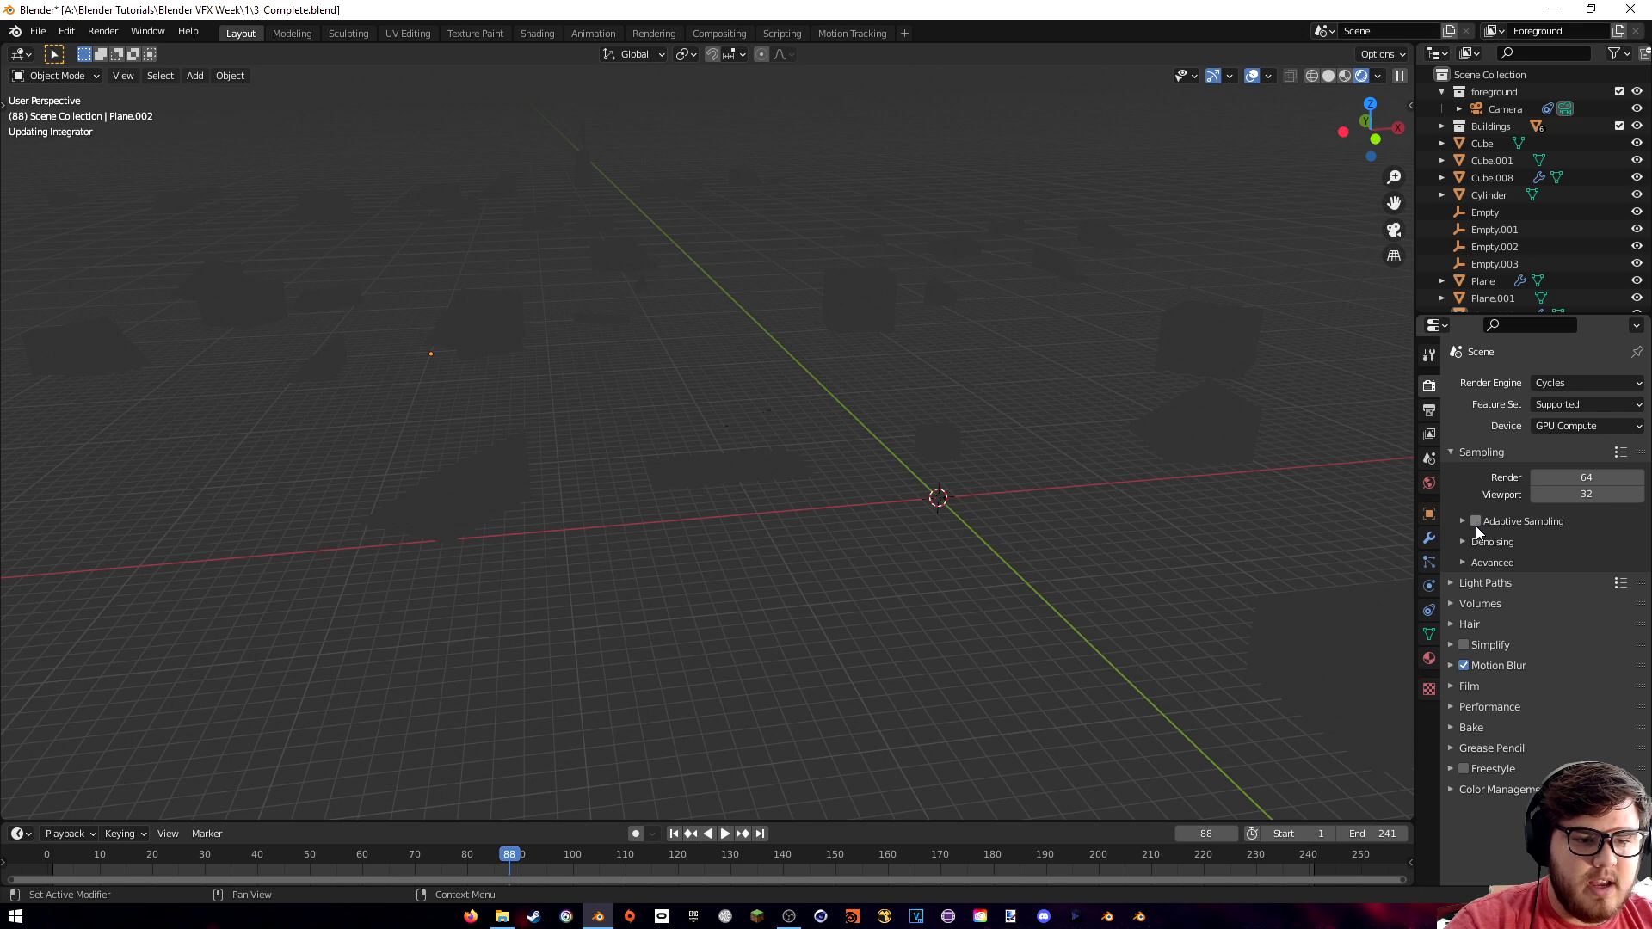
left_click(1463, 541)
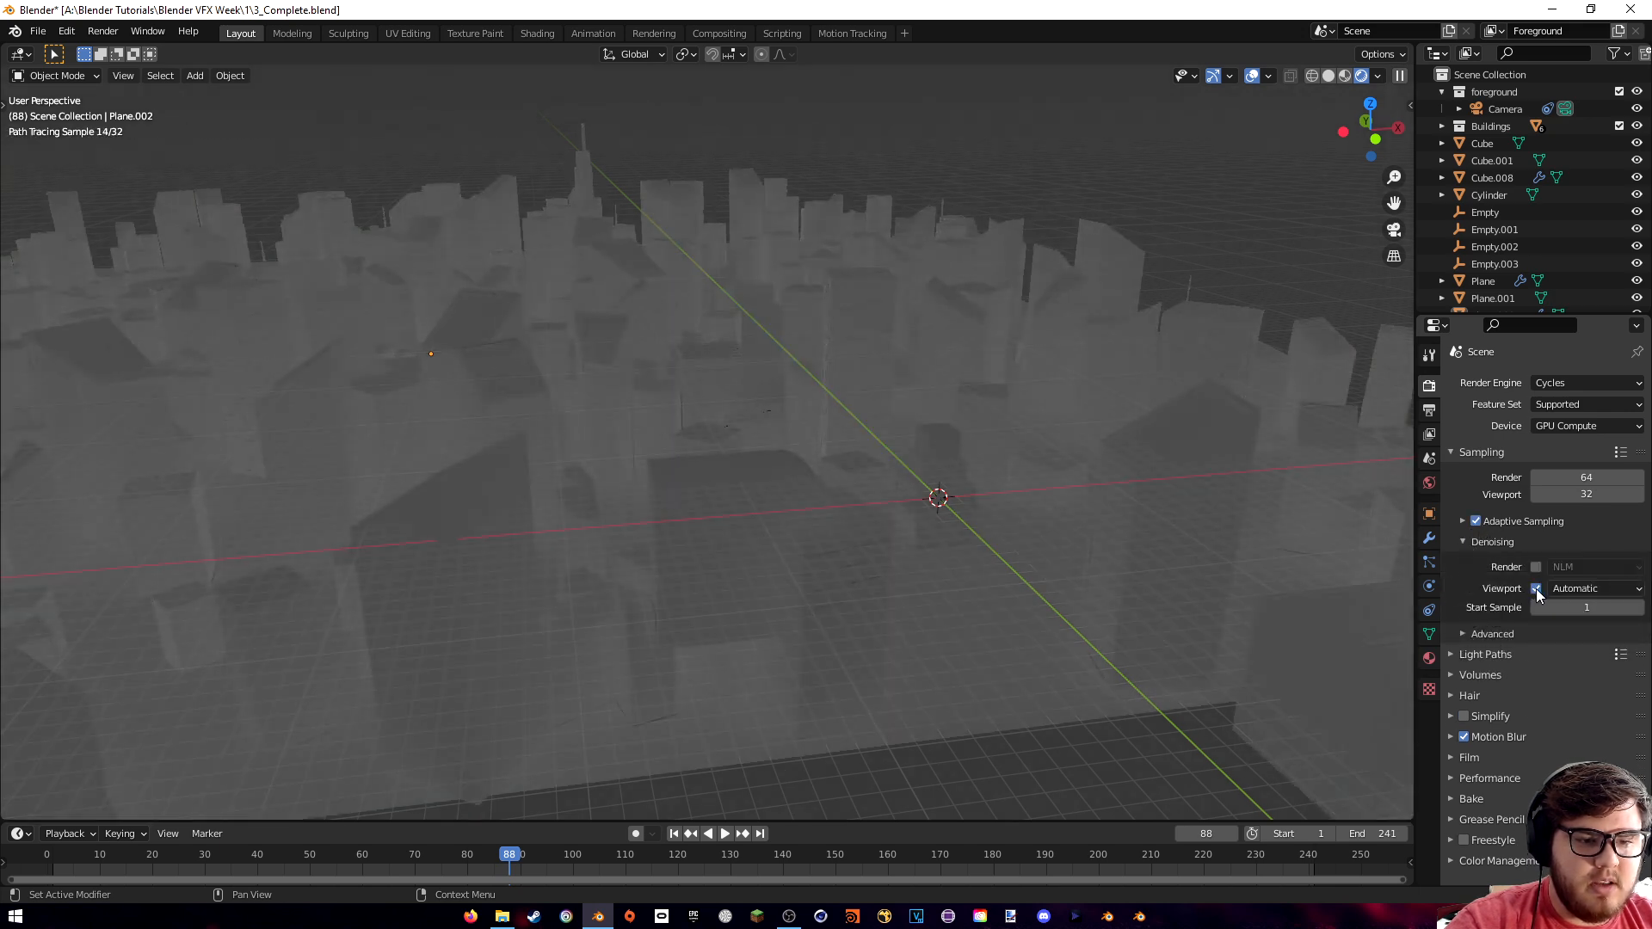
left_click(1475, 544)
- Set the Total, Diffuse, Glossy, Transparency and Transmission max light bounces to 3
left_click(1486, 584)
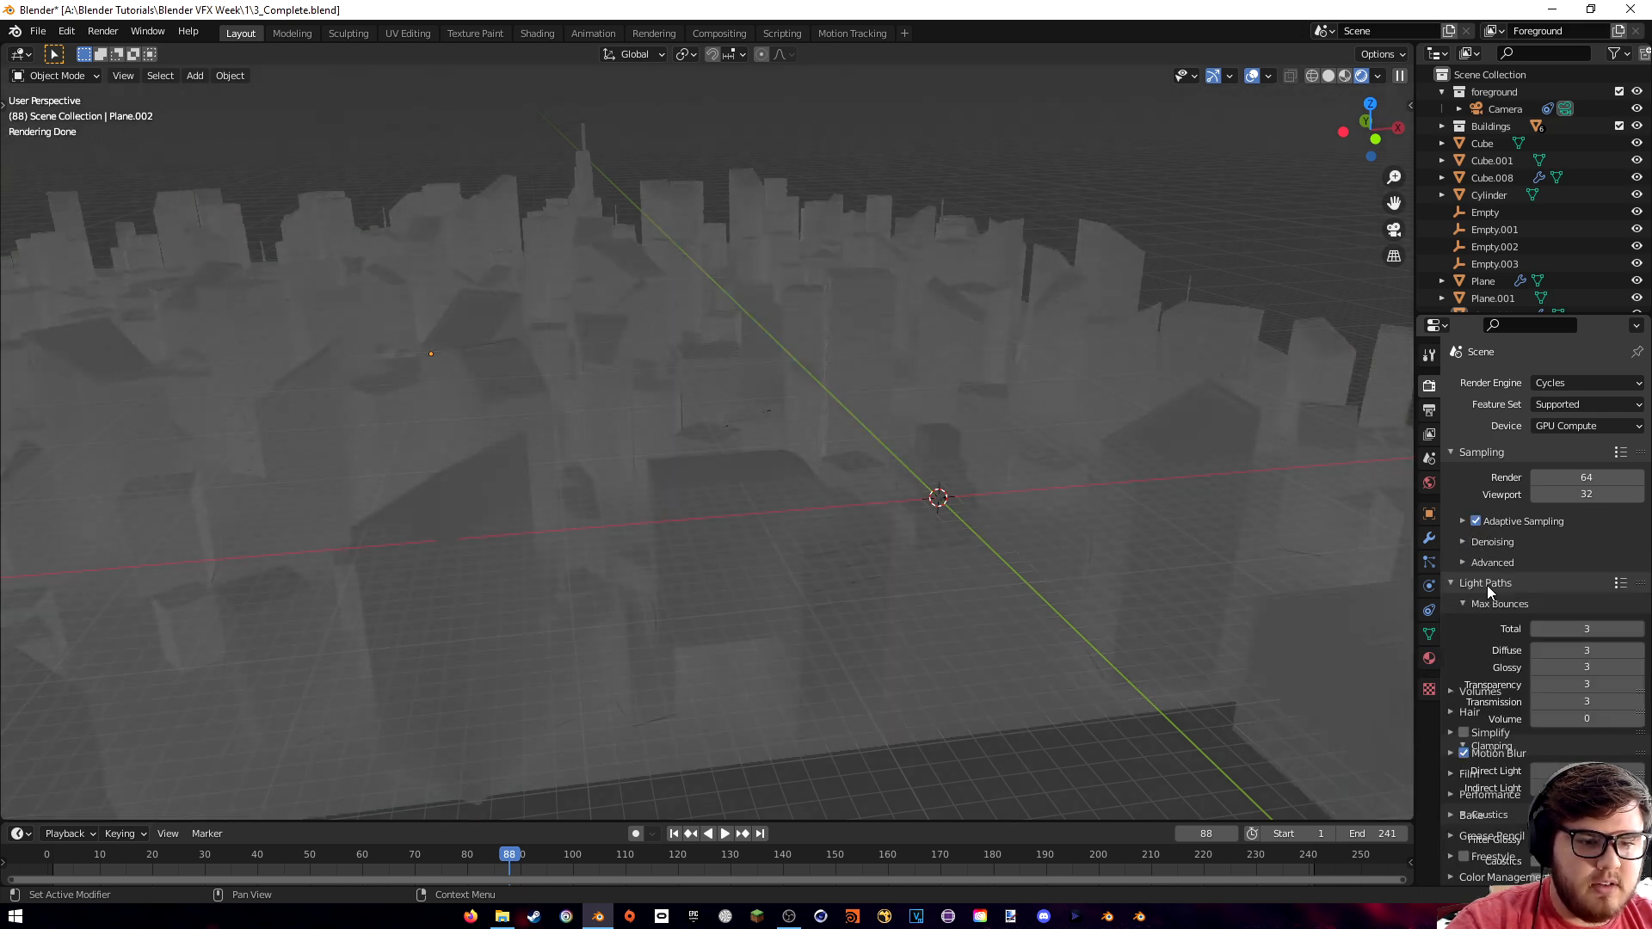
left_click(1482, 453)
left_click_drag(1581, 521, 1585, 592)
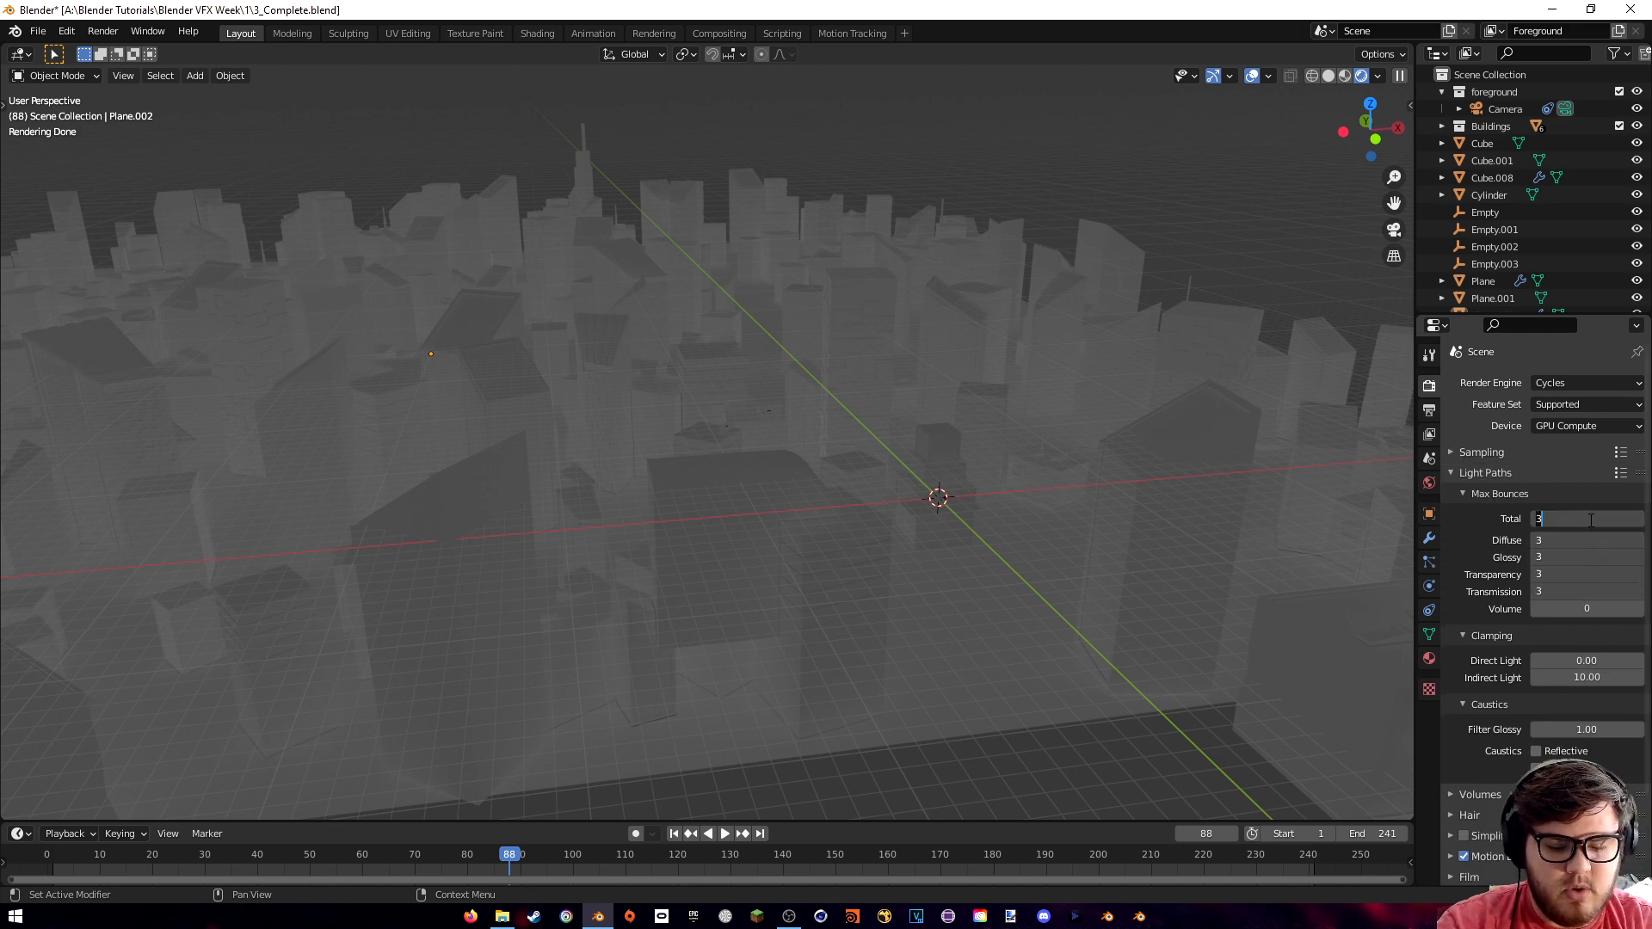
key("Return")
key("Num_Lock")
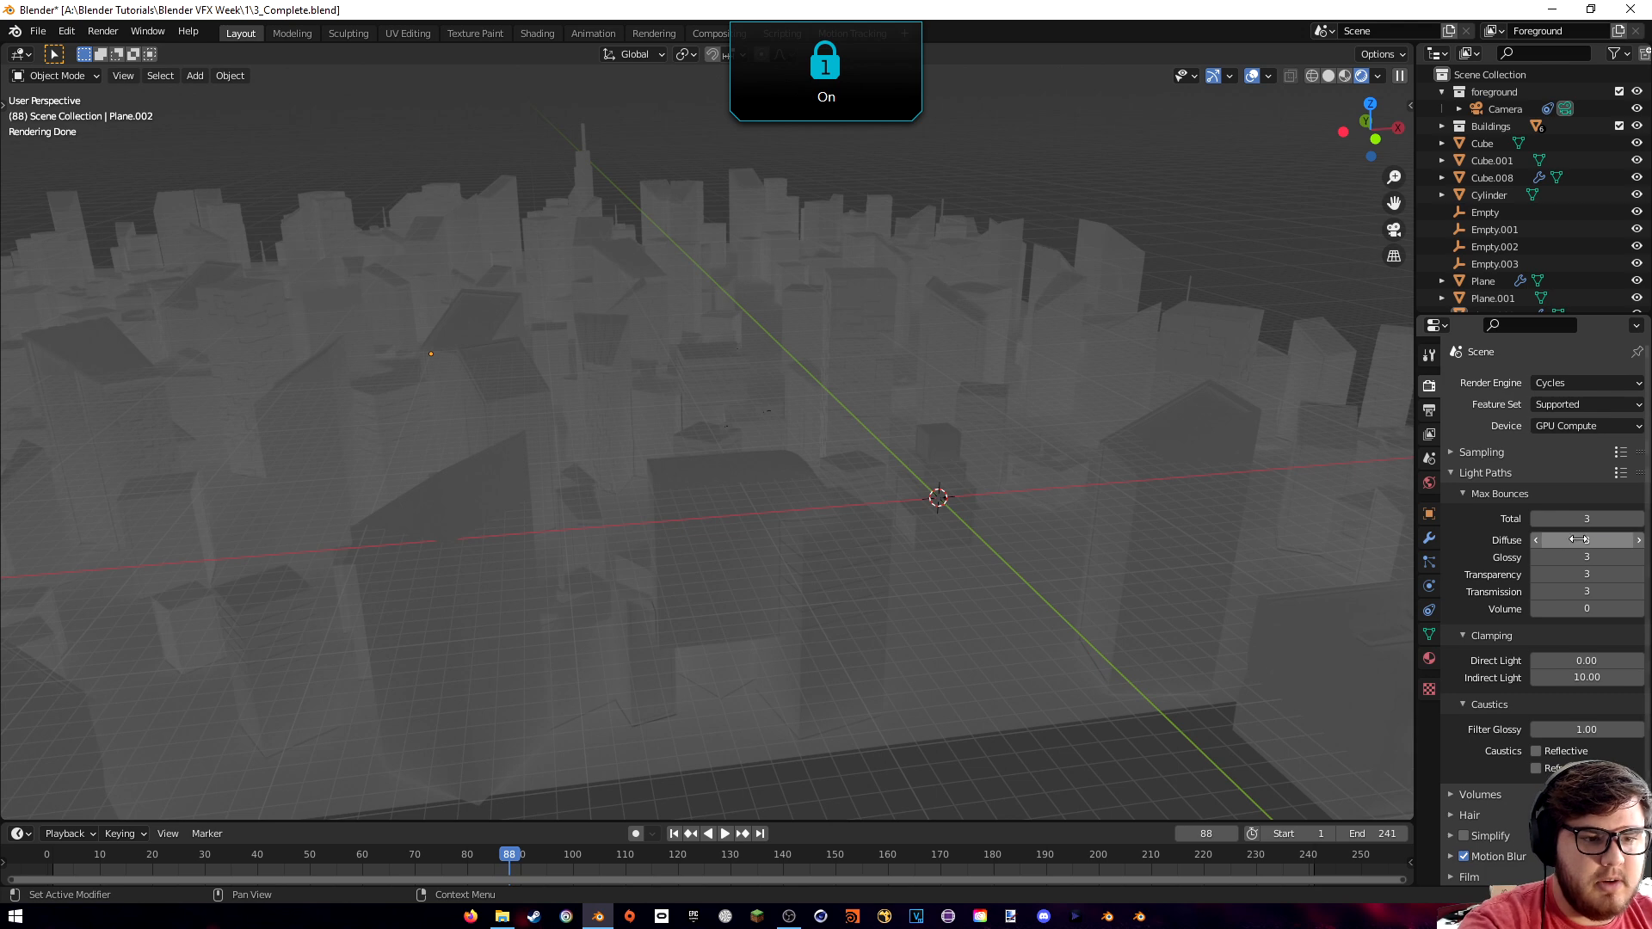
scroll(1493, 697, "down", 3)
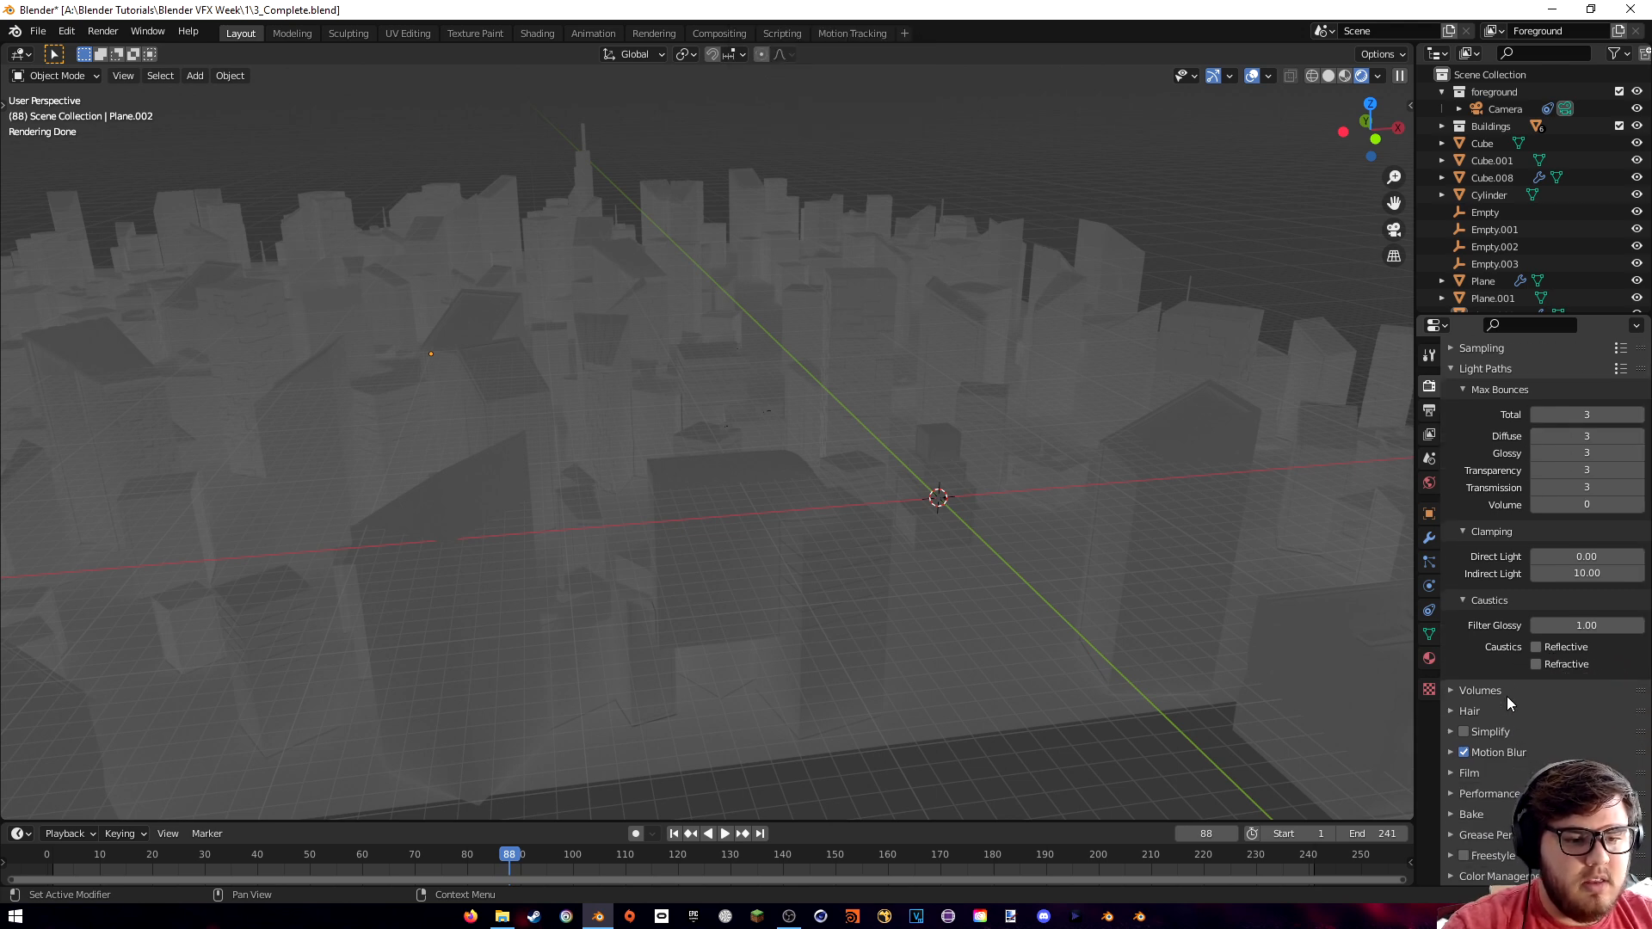
- Enable Simplify for the scene and review the render tile size in the Performance settings
left_click(1463, 372)
left_click(1463, 535)
left_click(1454, 596)
scroll(1489, 596, "down", 3)
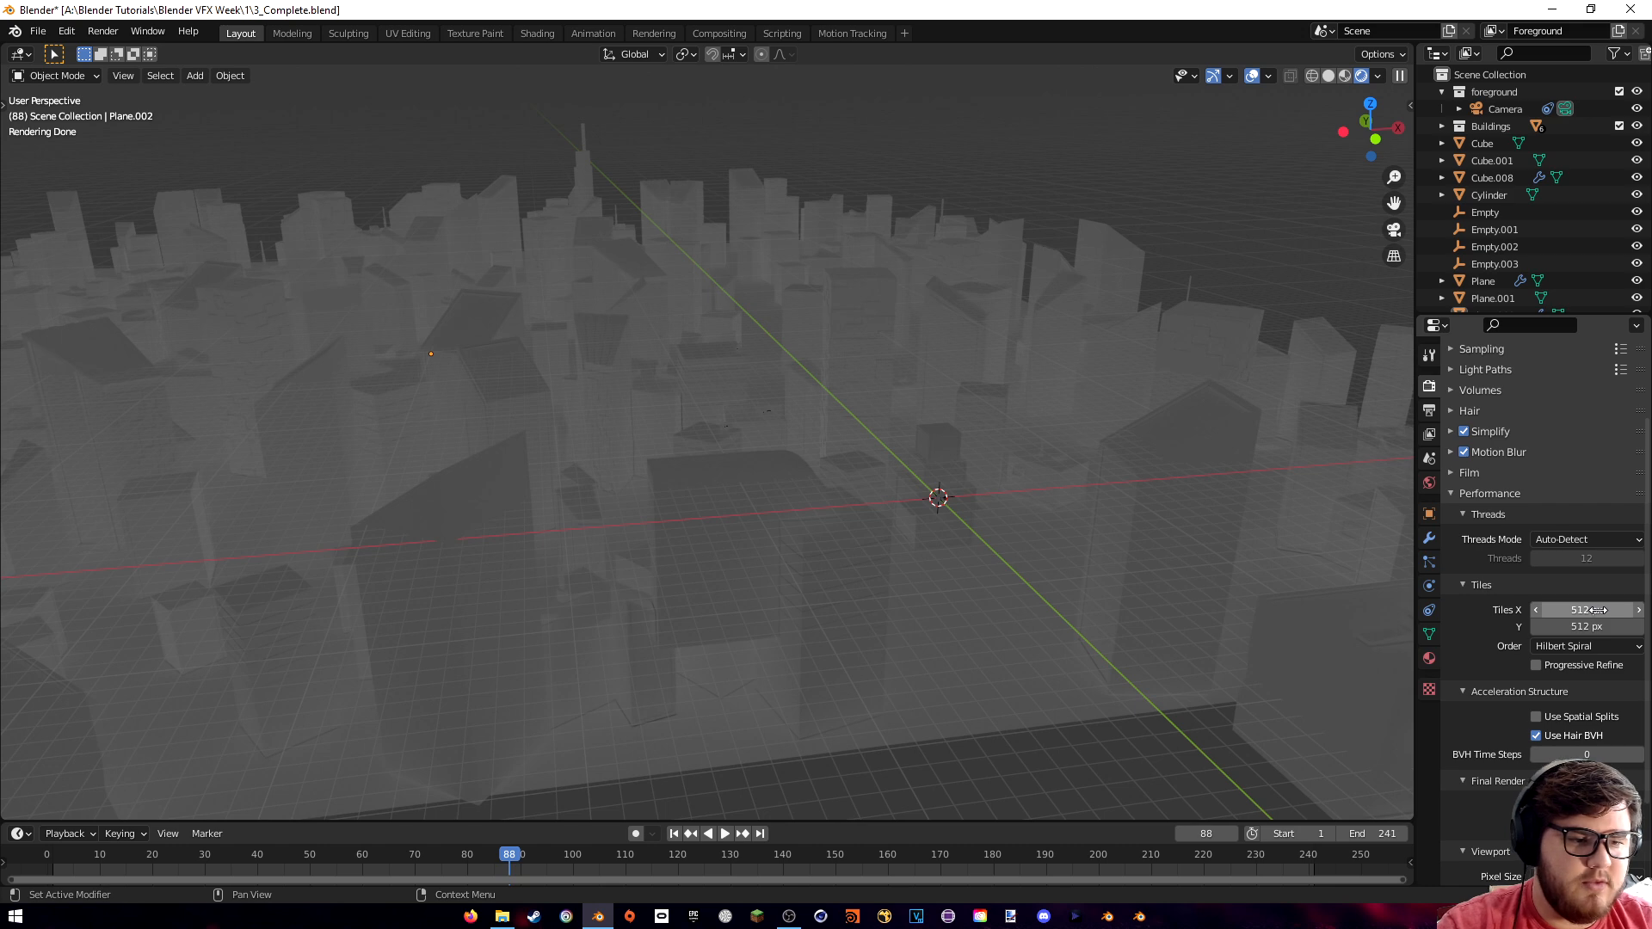
left_click(1456, 493)
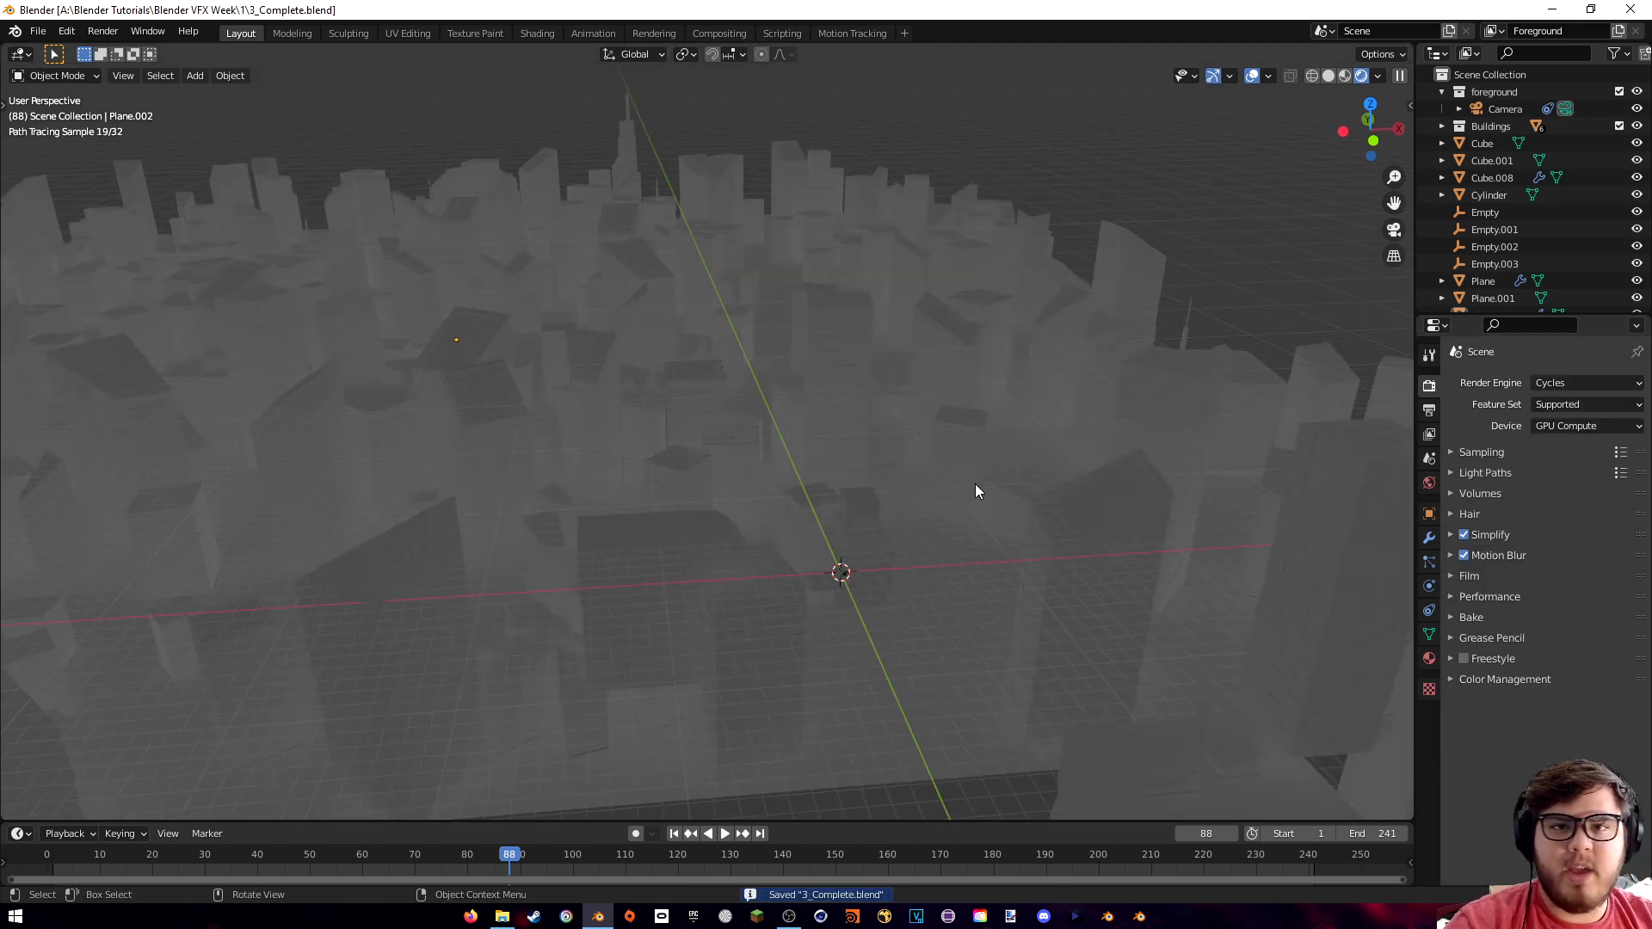
middle_click_drag(964, 481, 989, 472)
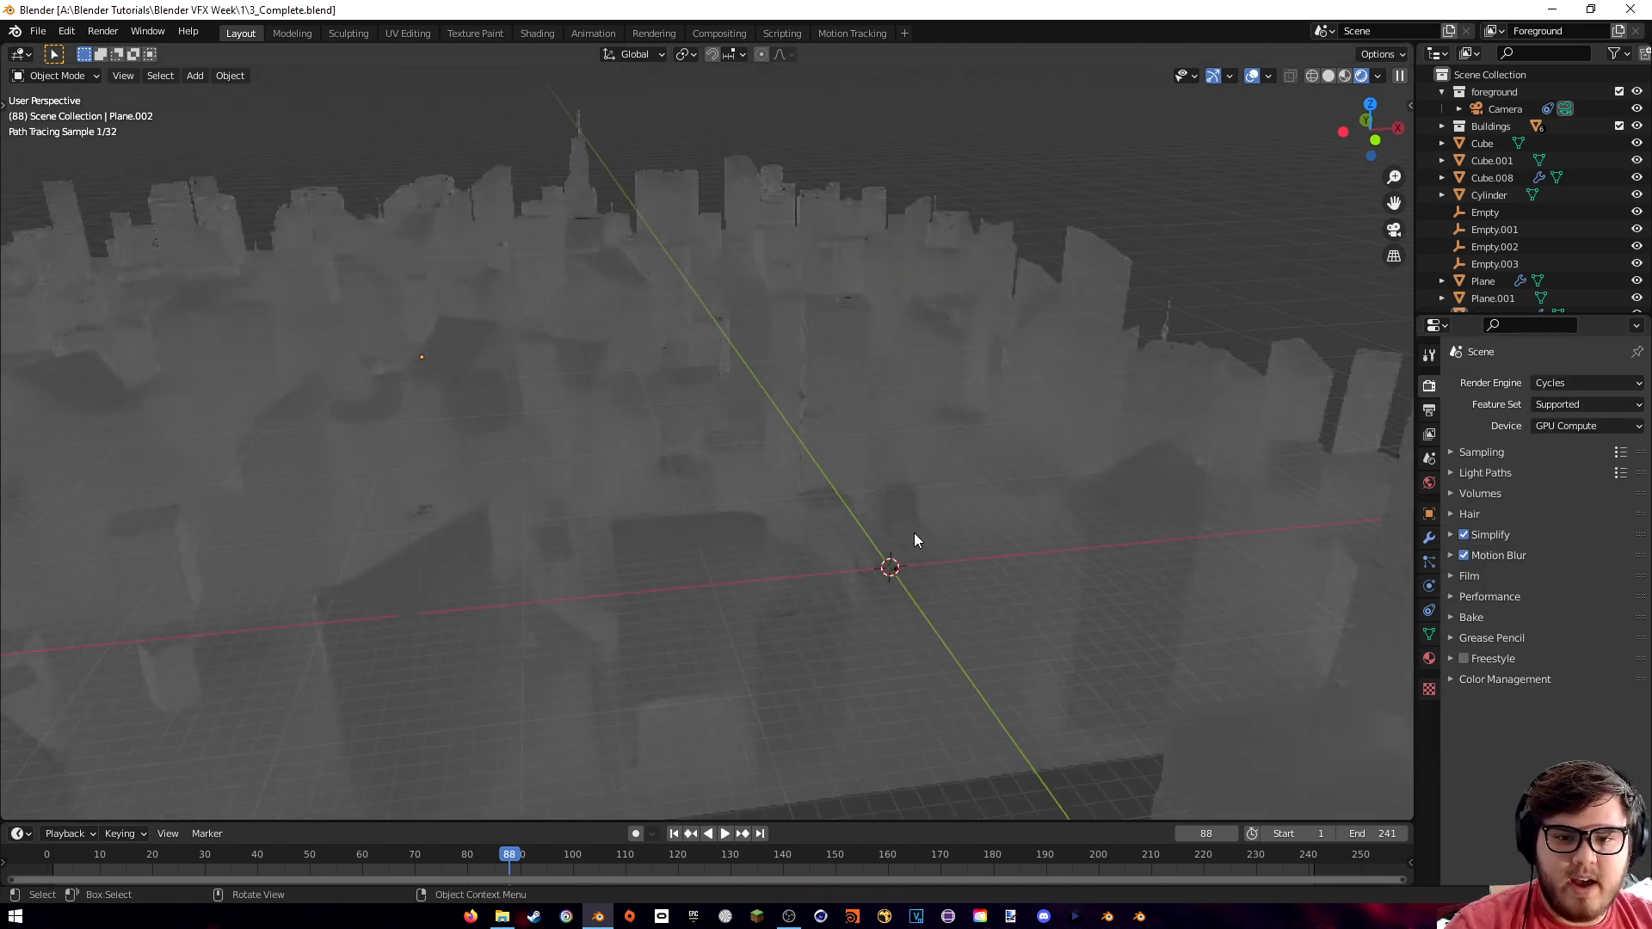
middle_click_drag(925, 540, 907, 490)
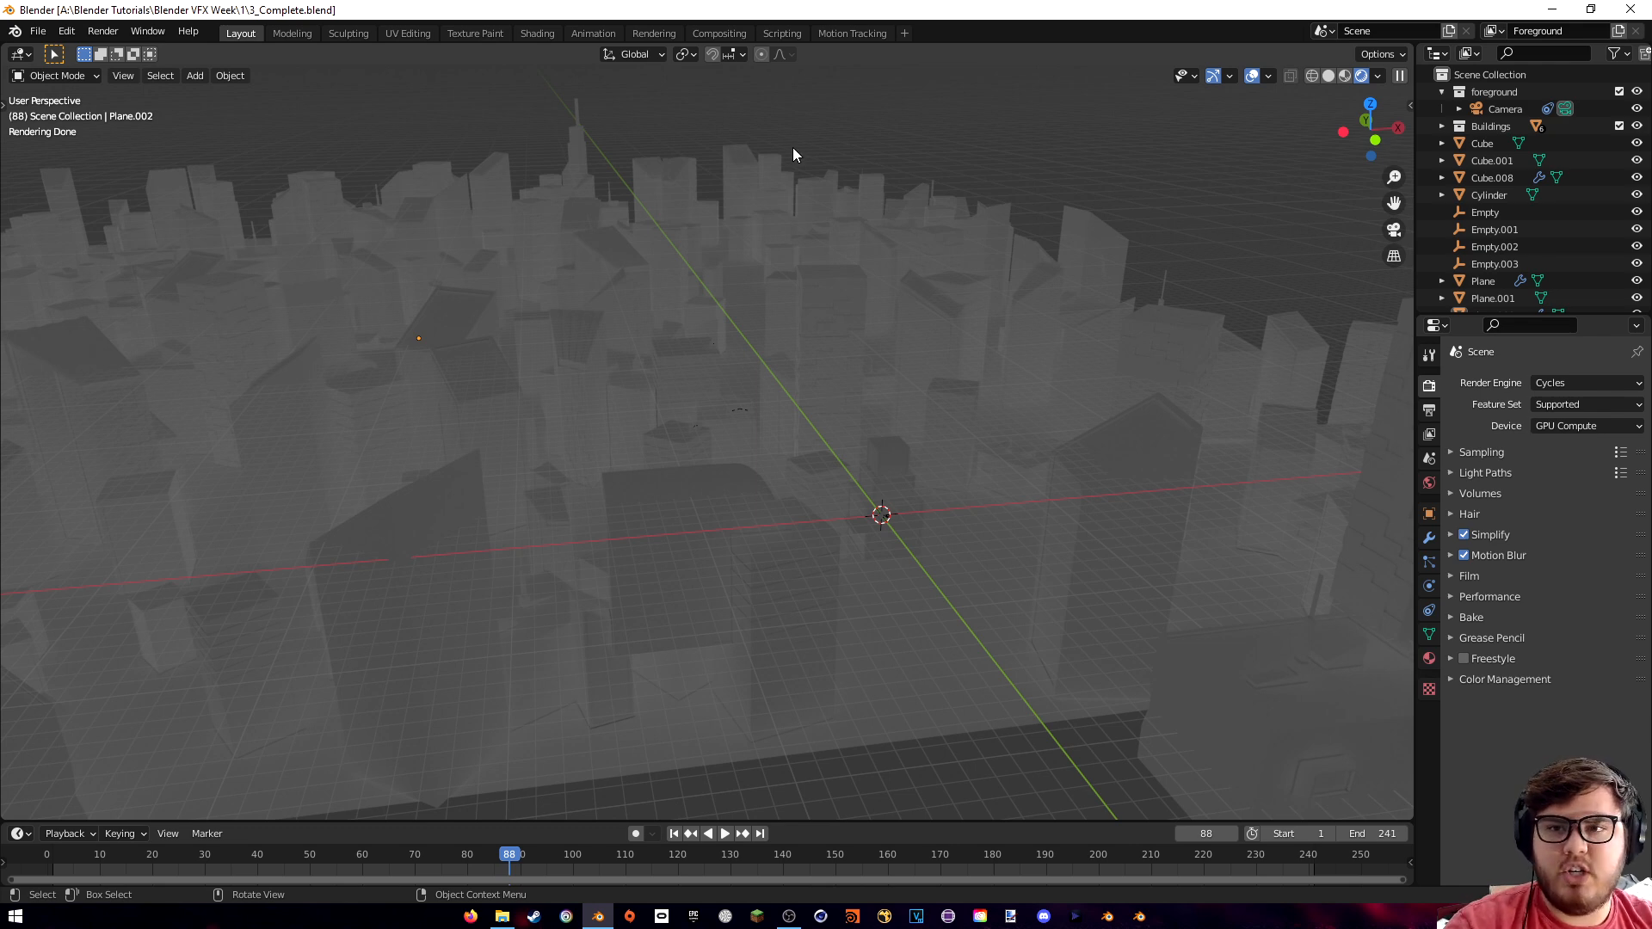
- In the Shading workspace's World shader, add an Environment Texture node and connect its Color output to the Background color
left_click(539, 33)
left_click(329, 534)
left_click(348, 572)
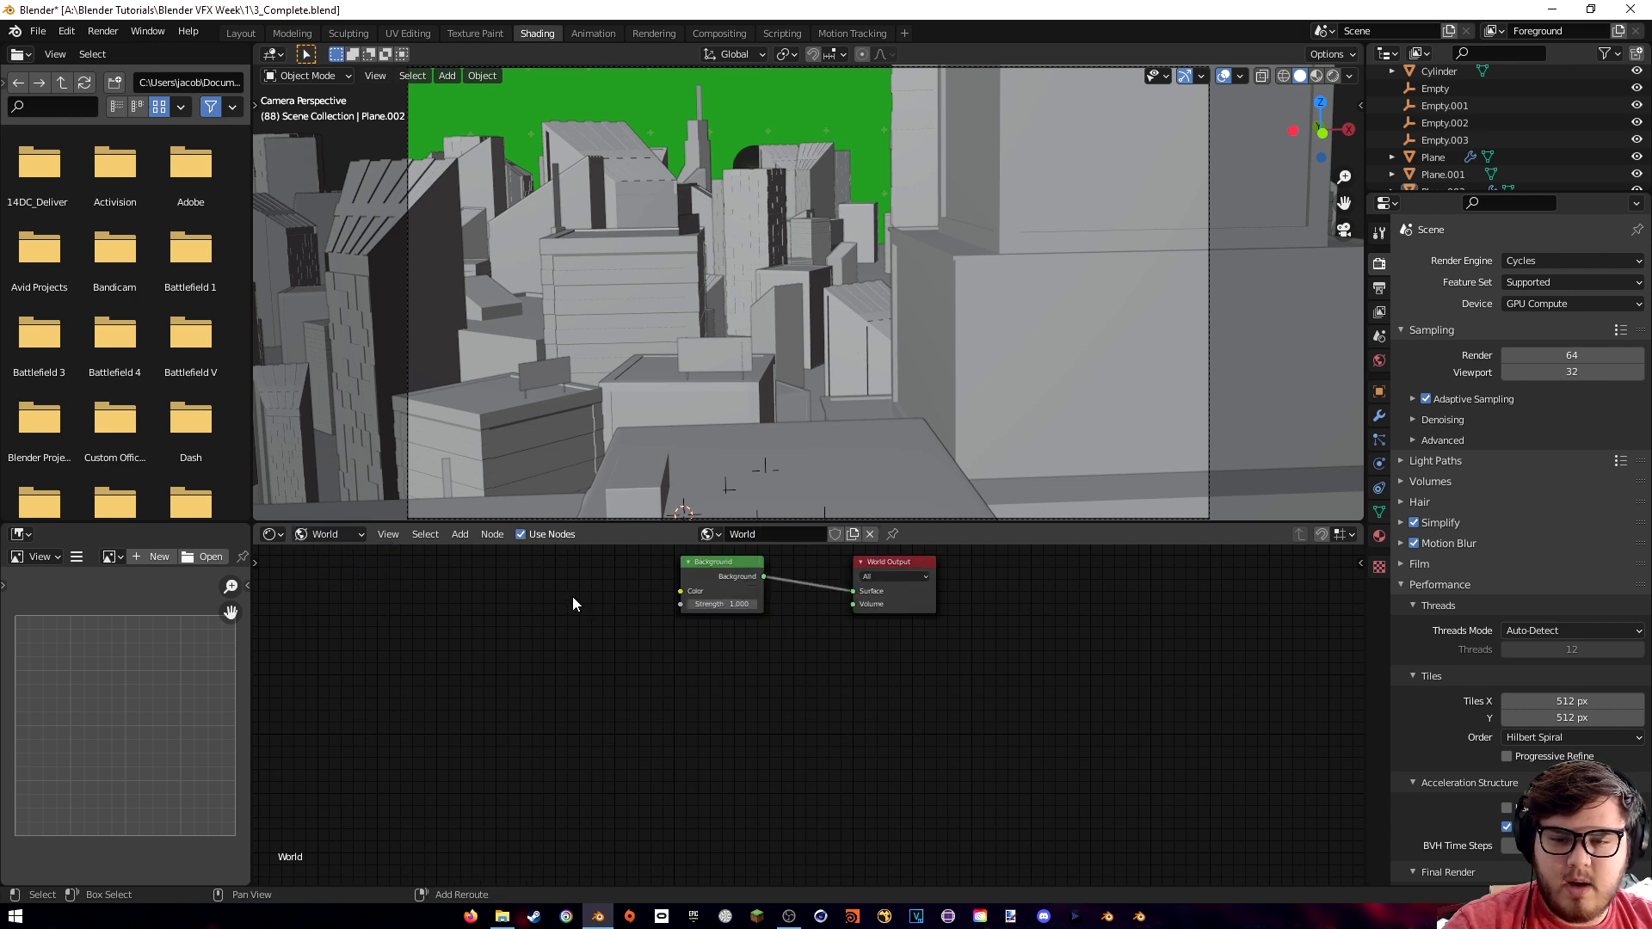
key("shift+a")
type("env")
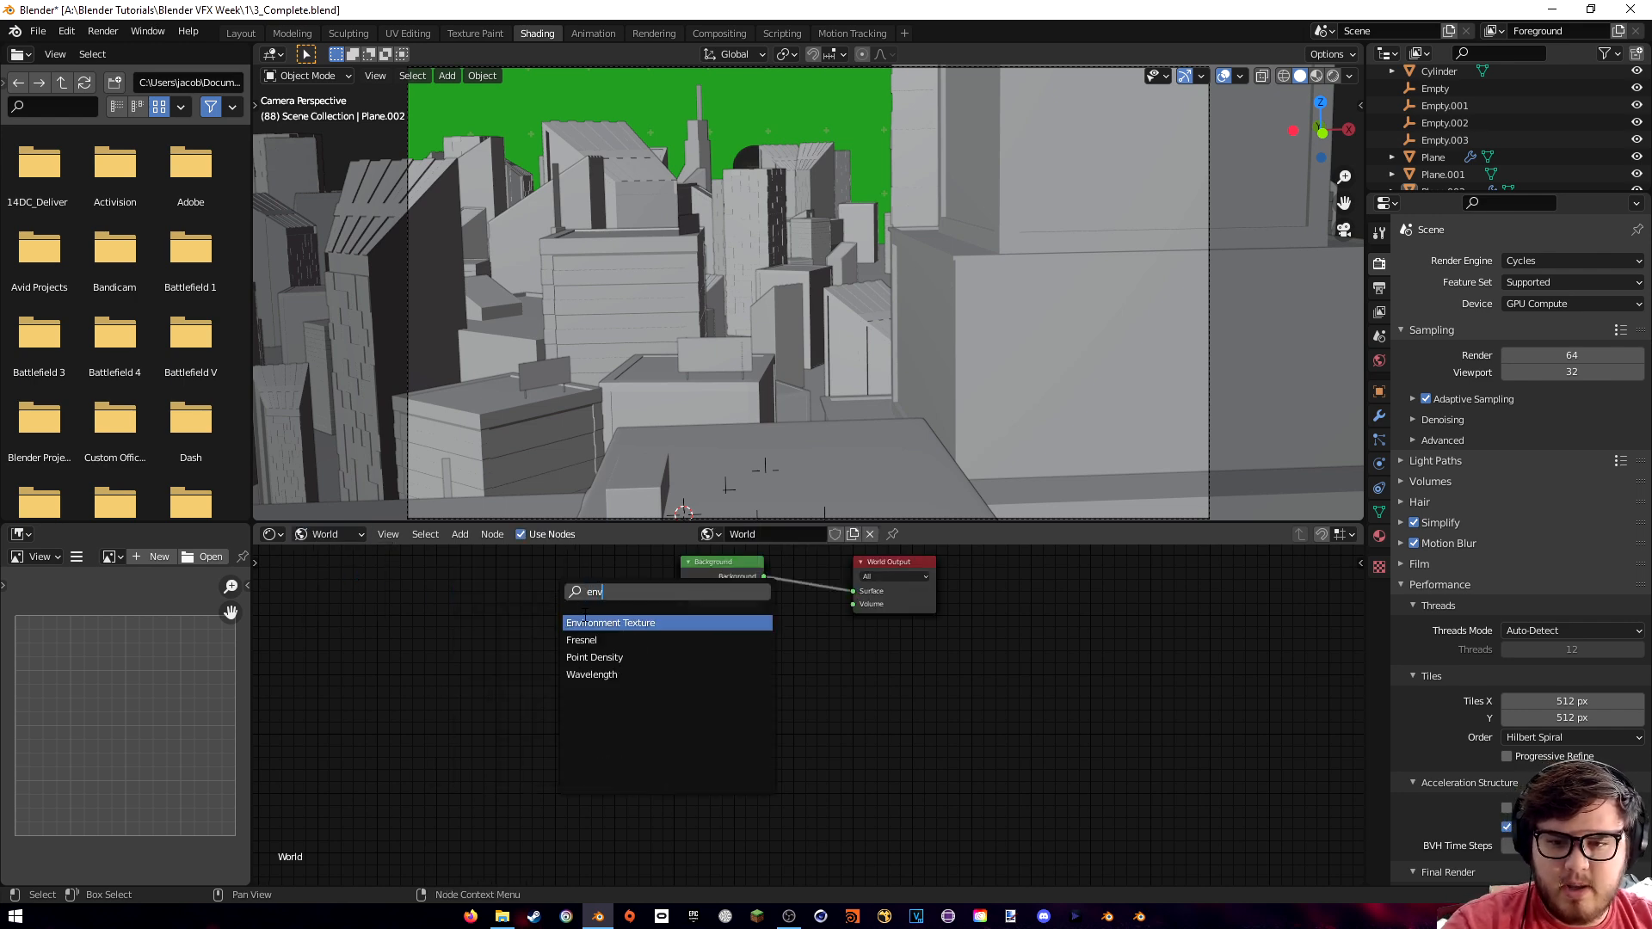
key("Return")
left_click(598, 594)
left_click_drag(622, 605, 685, 598)
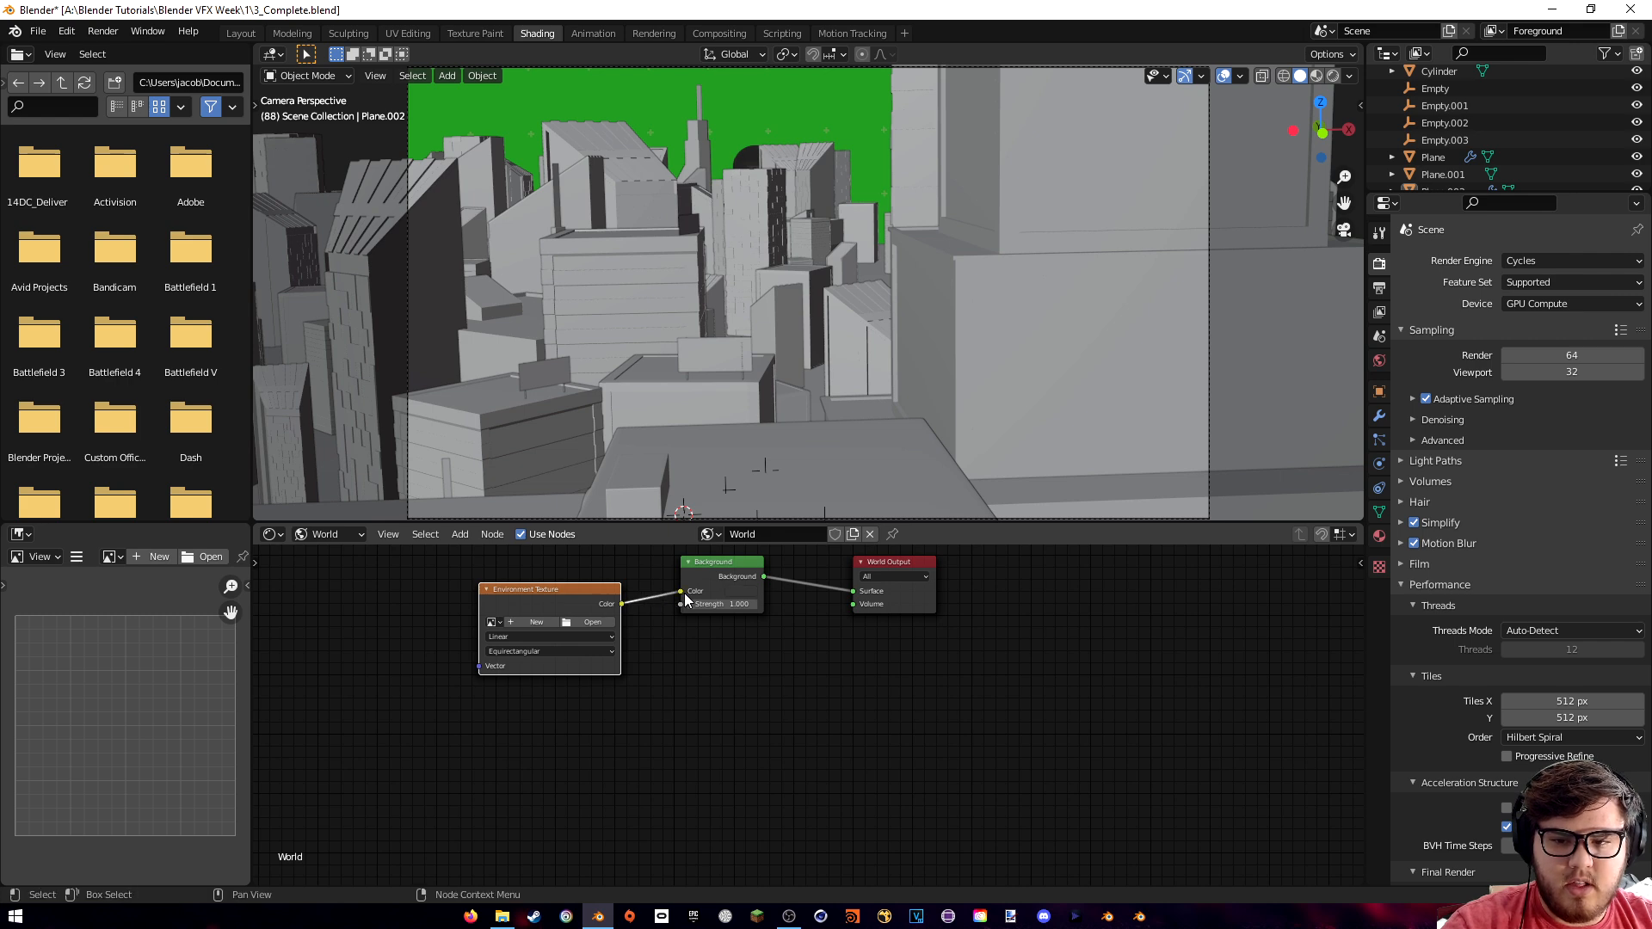
- Load the oberer_kuhberg_4k EXR image into the Environment Texture and display the camera view in Rendered shading
left_click(597, 625)
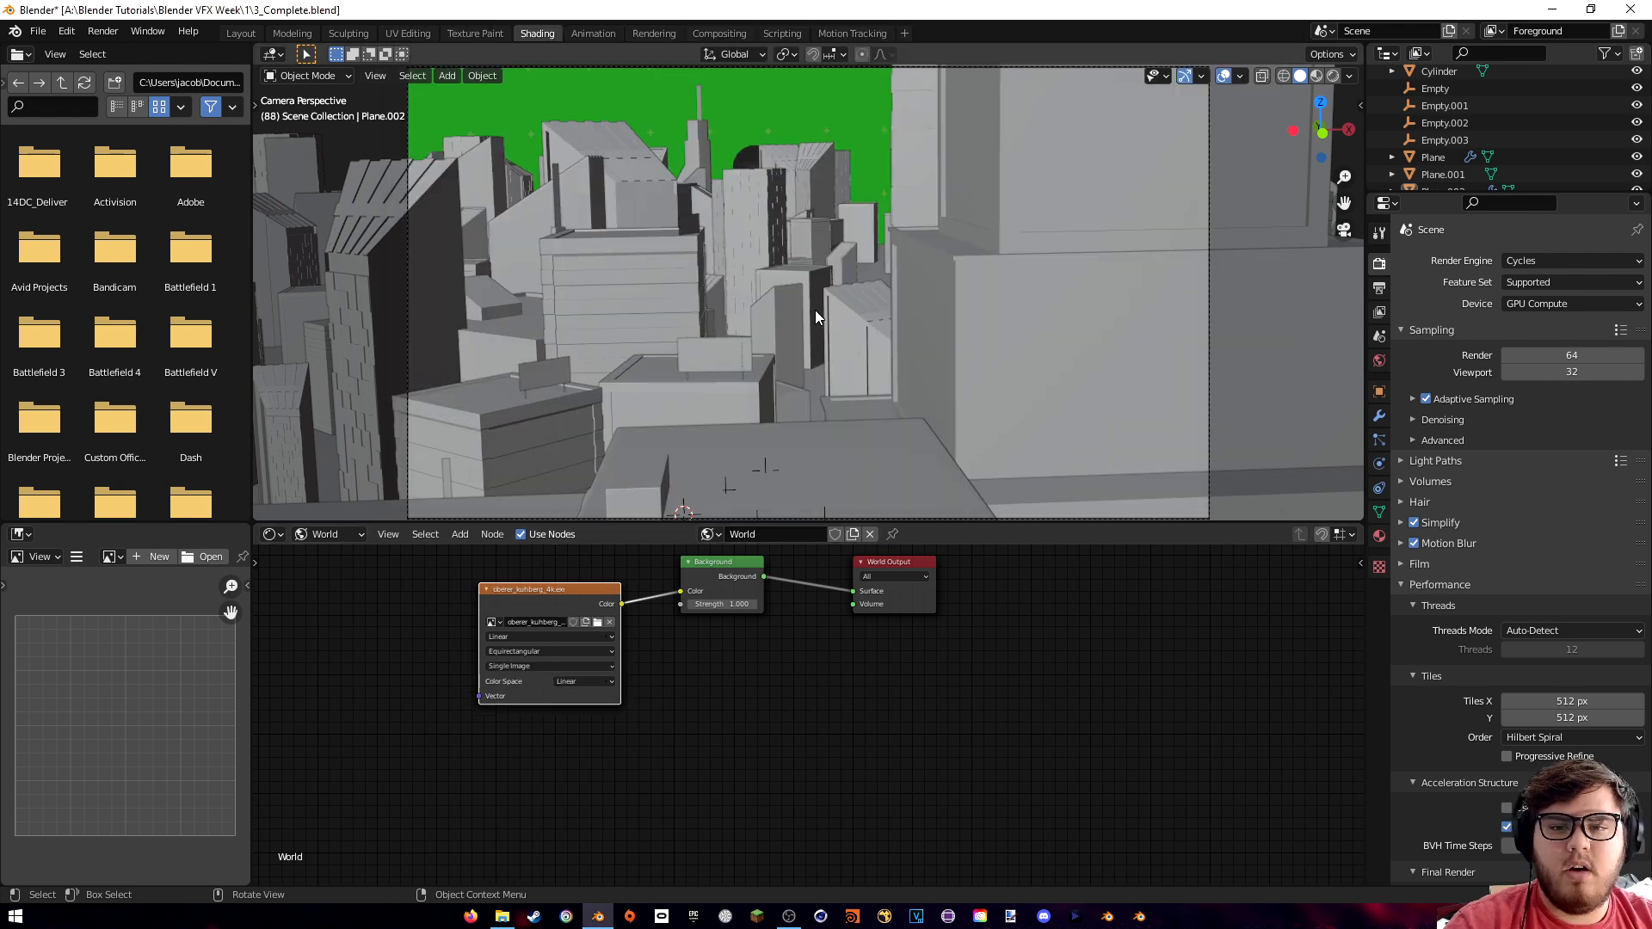
key("z")
left_click(840, 229)
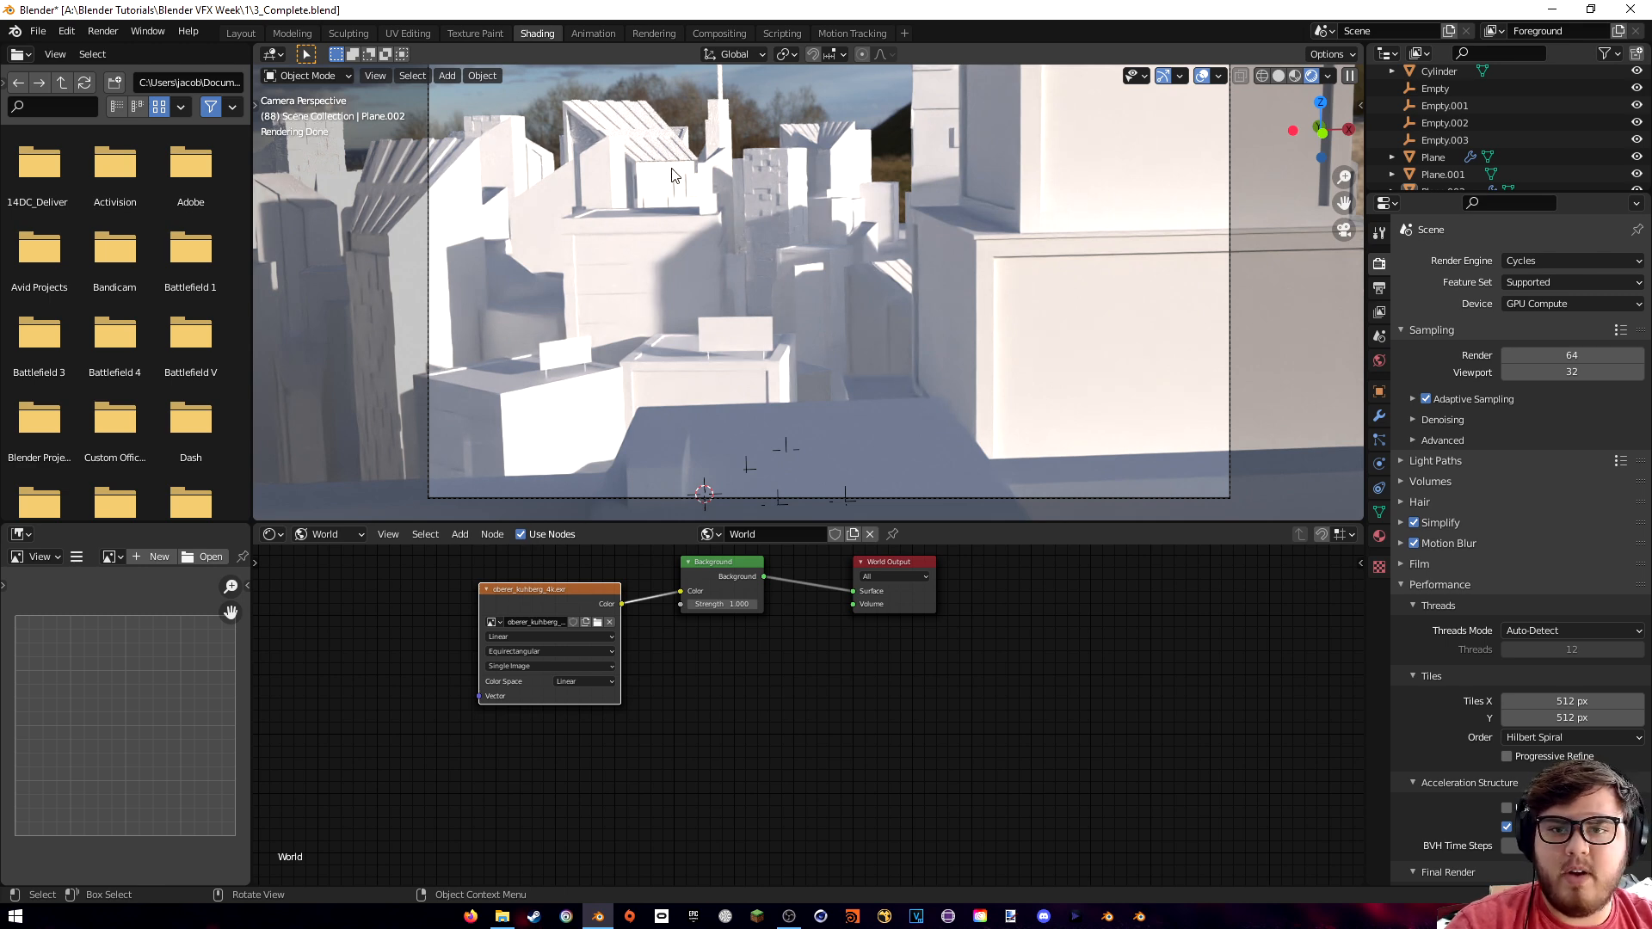
middle_click_drag(866, 171, 876, 267, "shift")
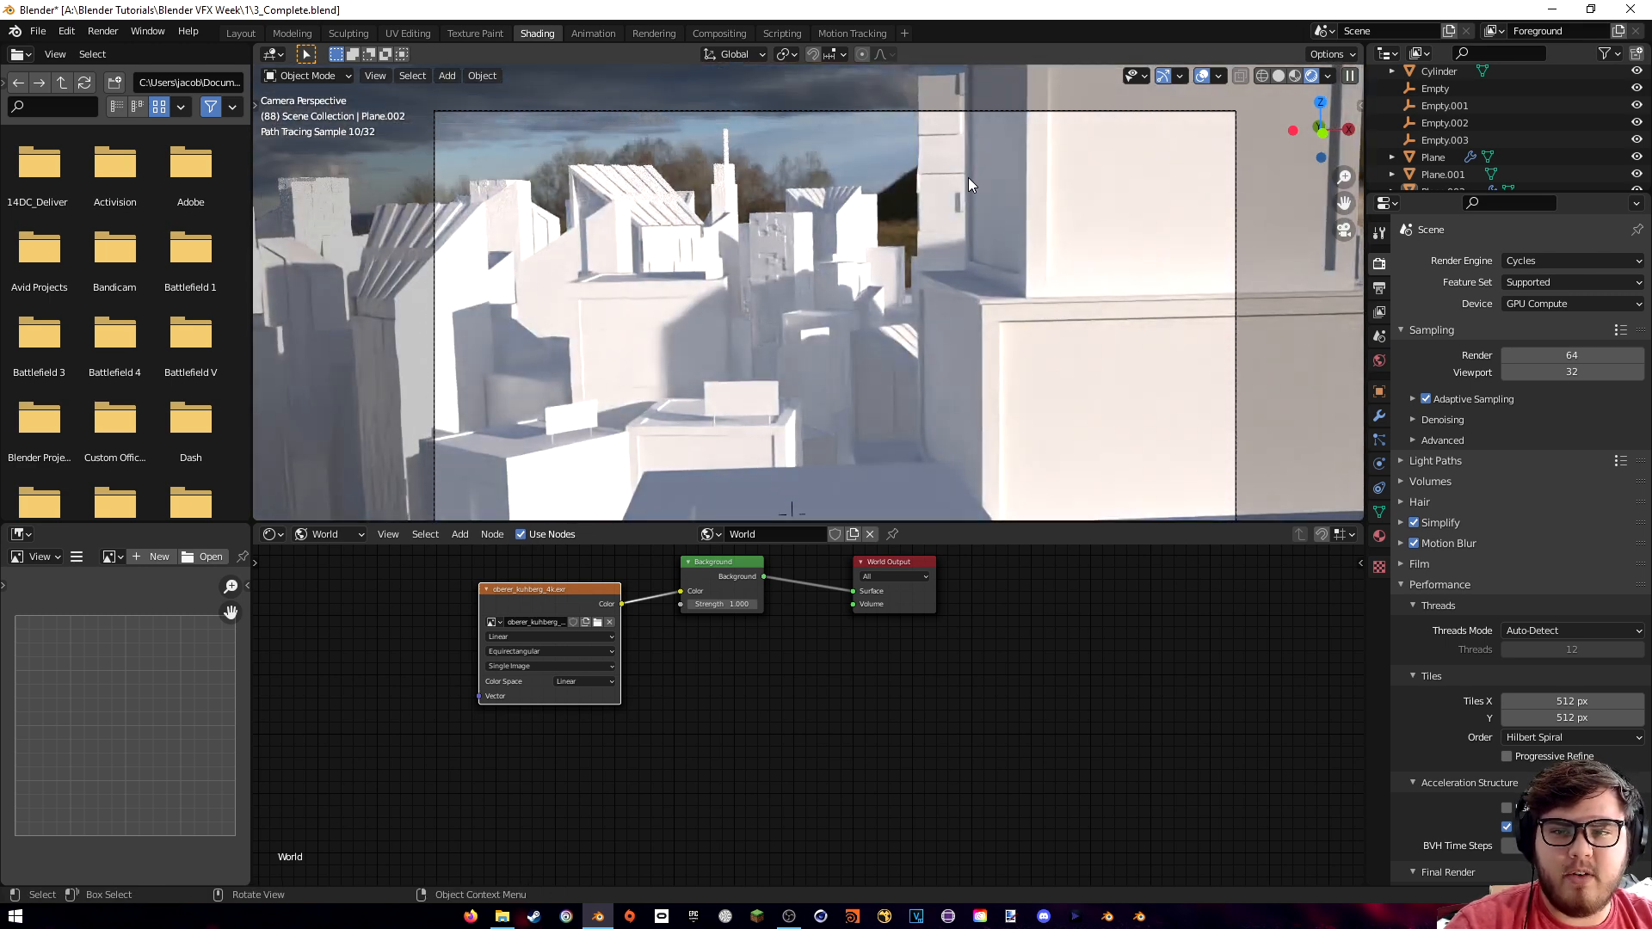
- Make the film background transparent in the render settings and save the file
left_click(1402, 587)
left_click(1410, 565)
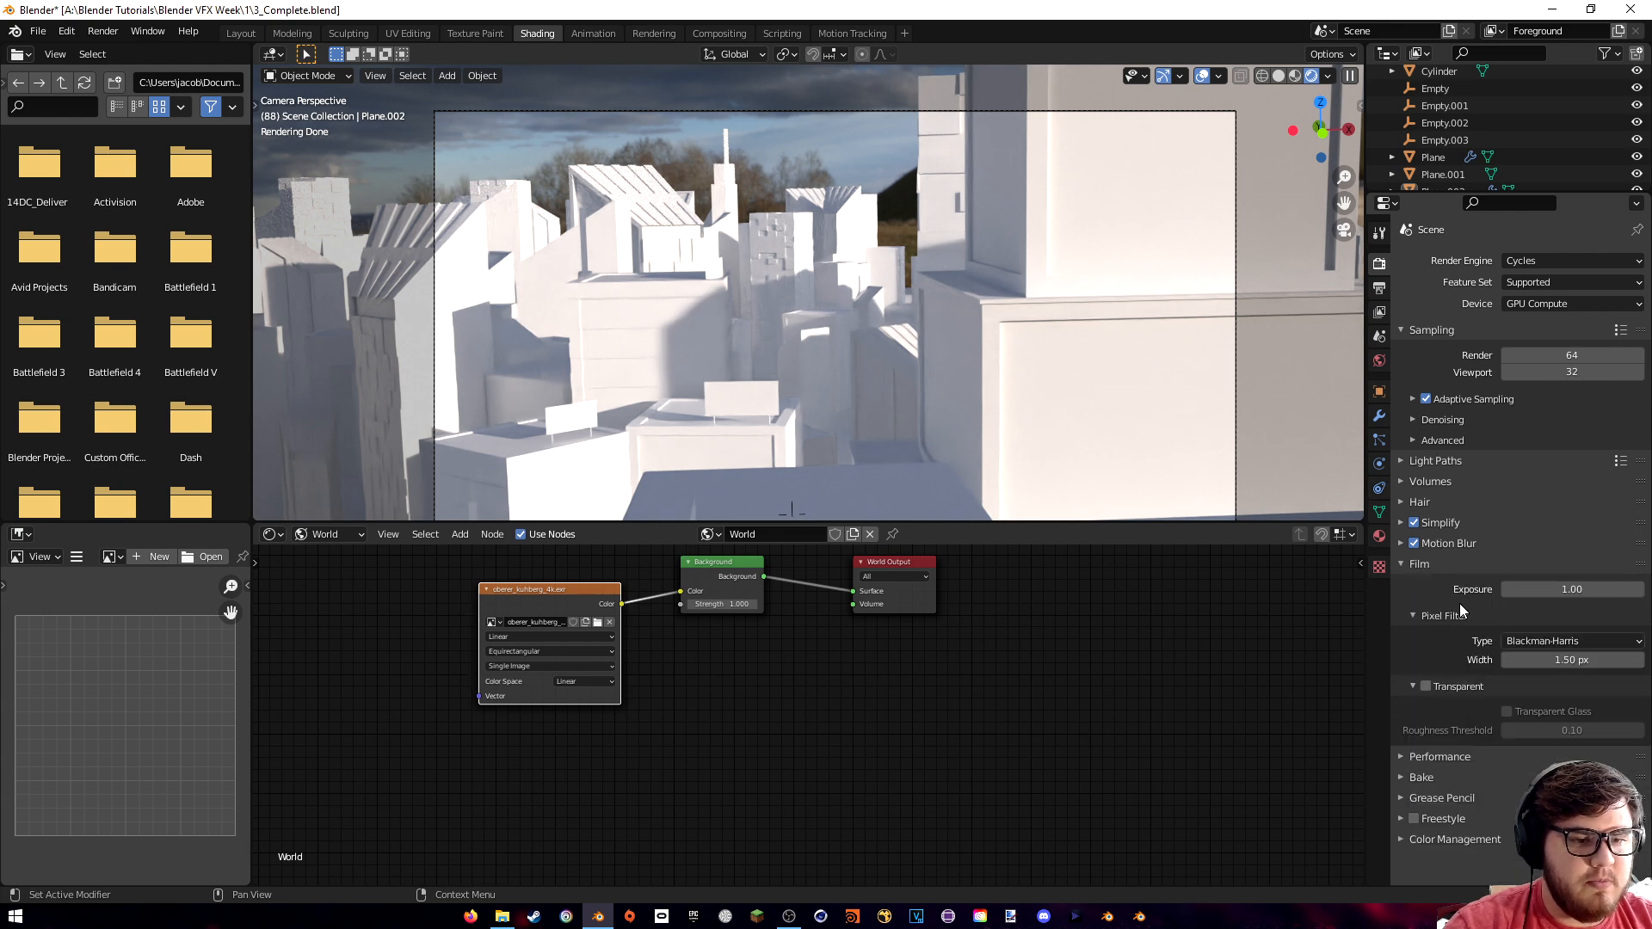
left_click(1416, 689)
left_click(1403, 564)
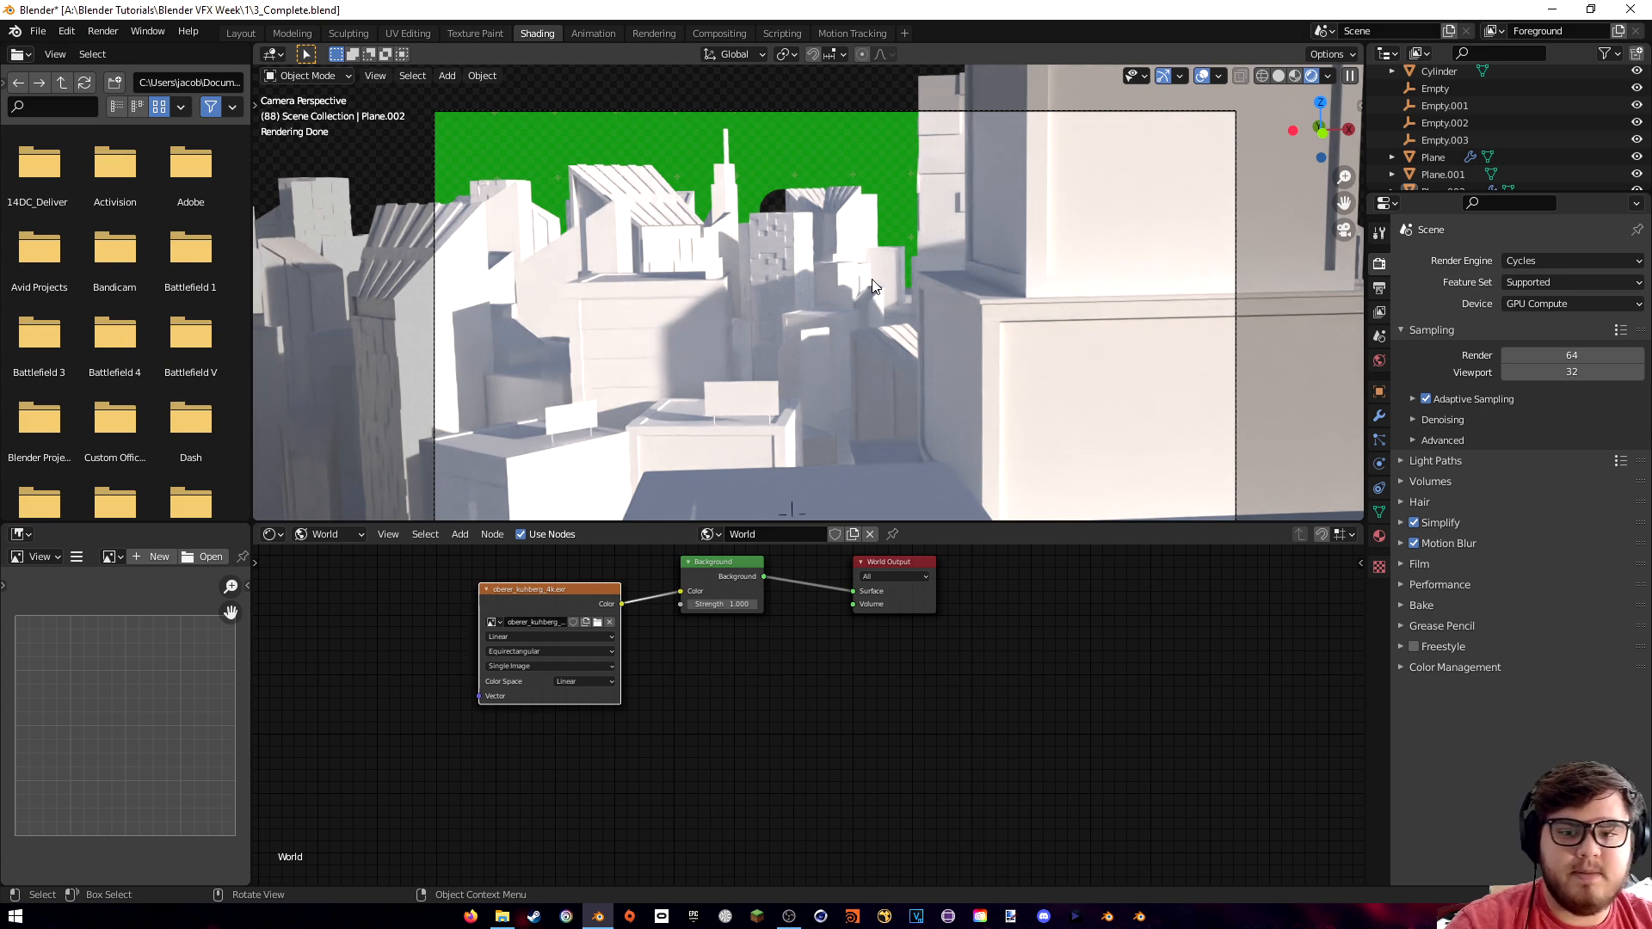
key("ctrl+s")
- Switch the shader editor from World to Object shading
middle_click_drag(876, 255, 850, 272, "shift")
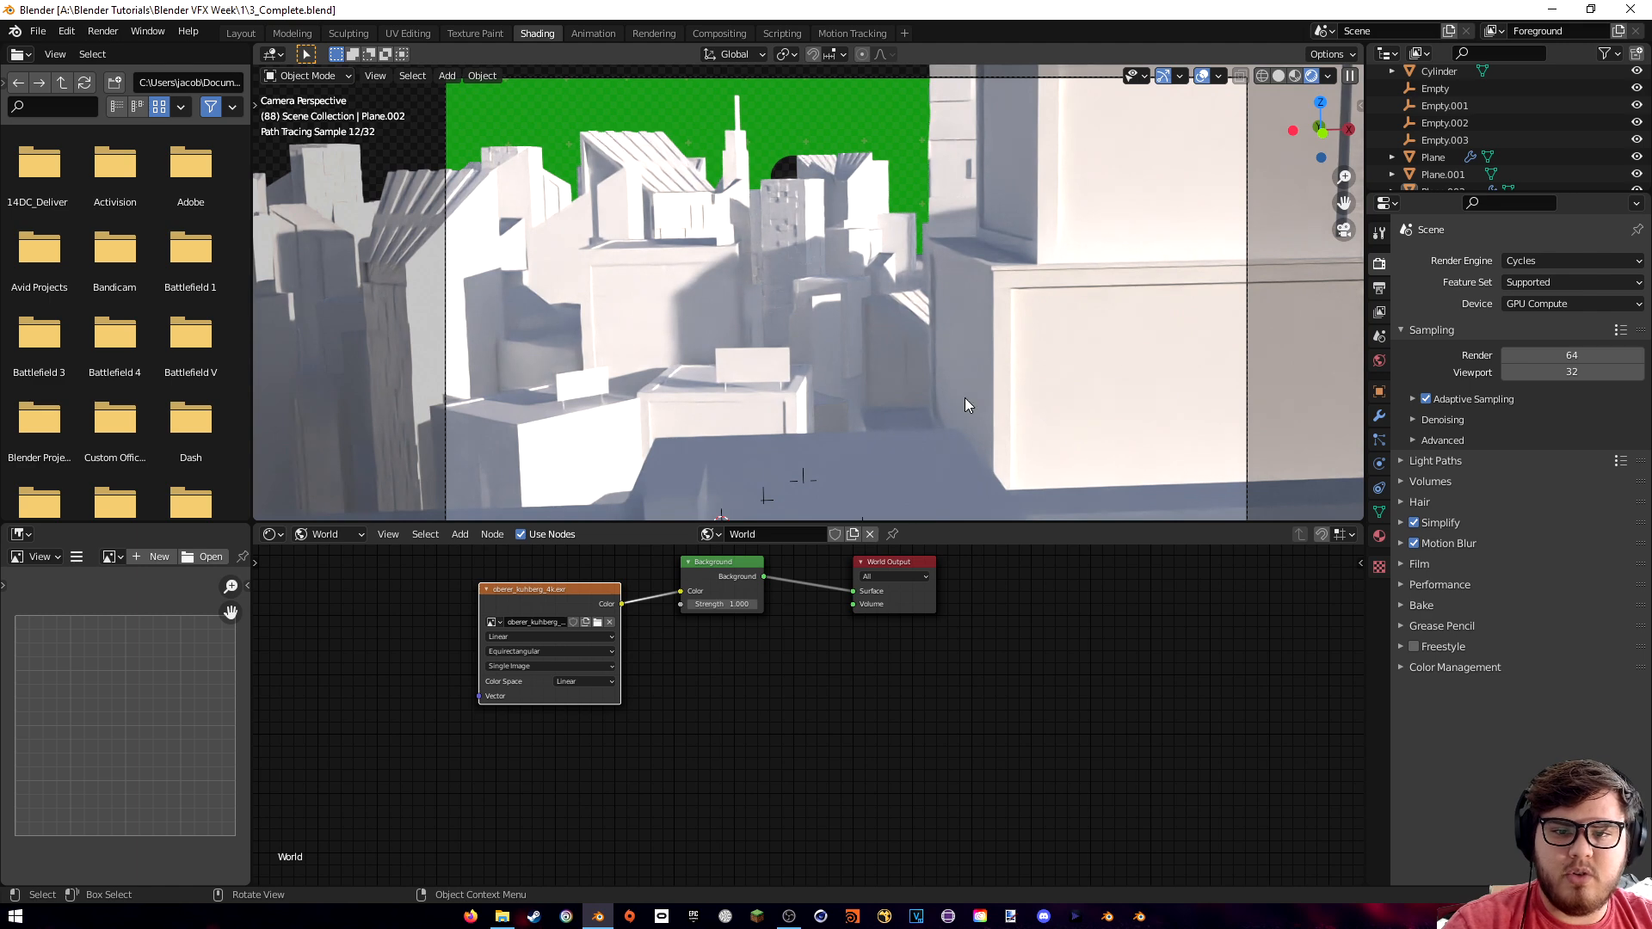
left_click(349, 537)
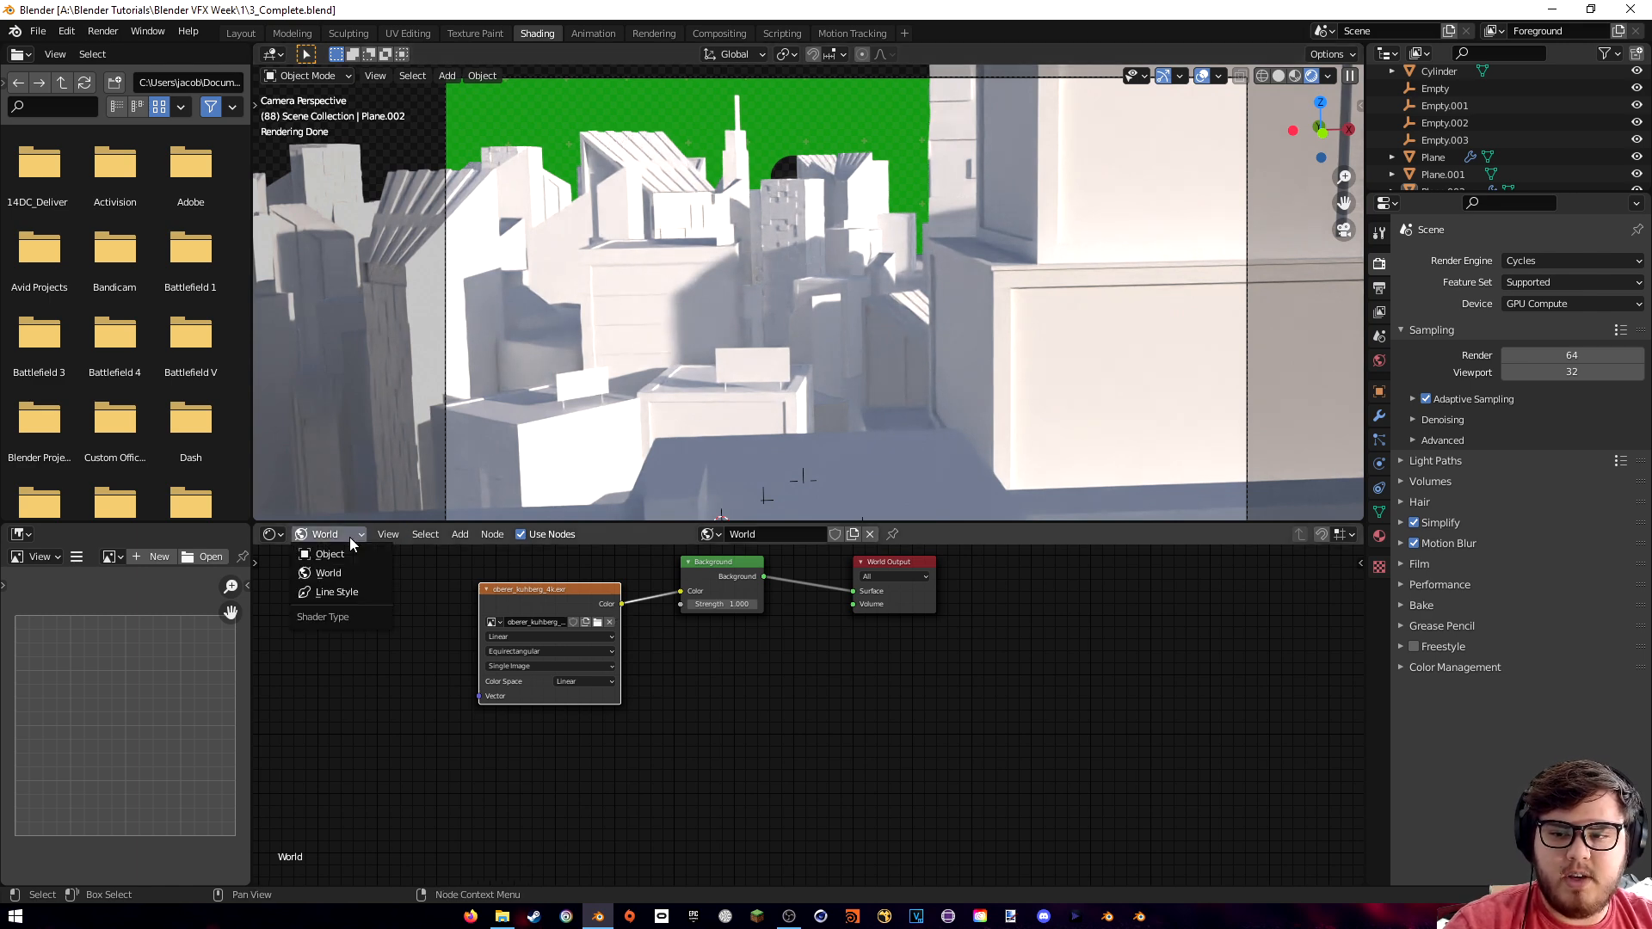
left_click(339, 550)
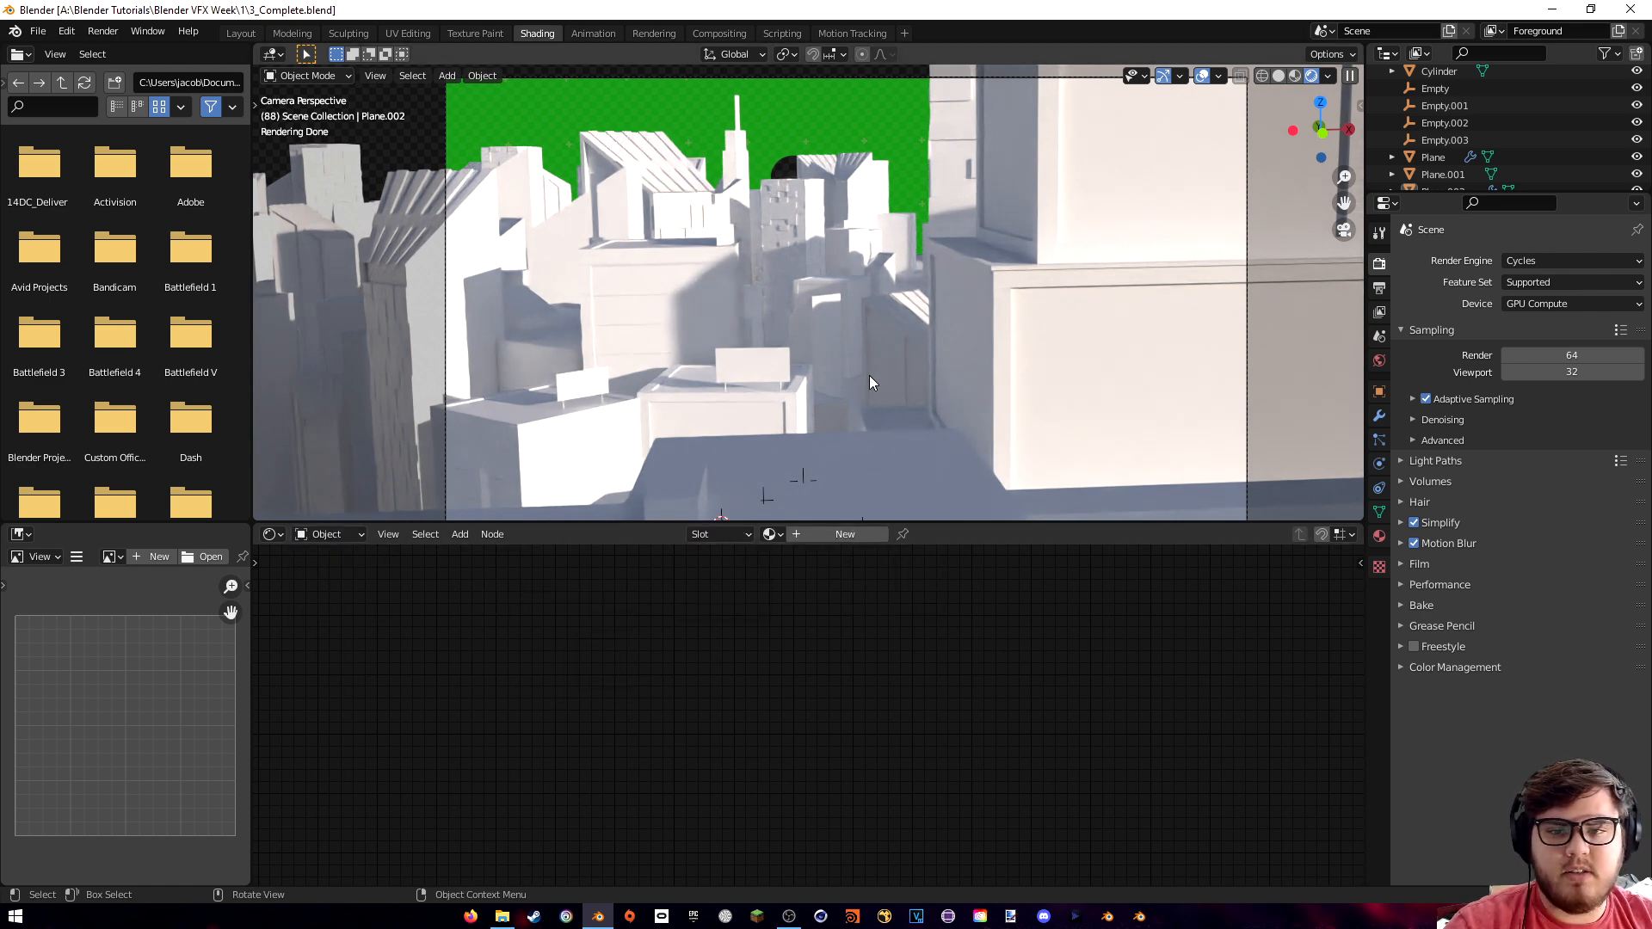
middle_click_drag(804, 322, 849, 348, "shift")
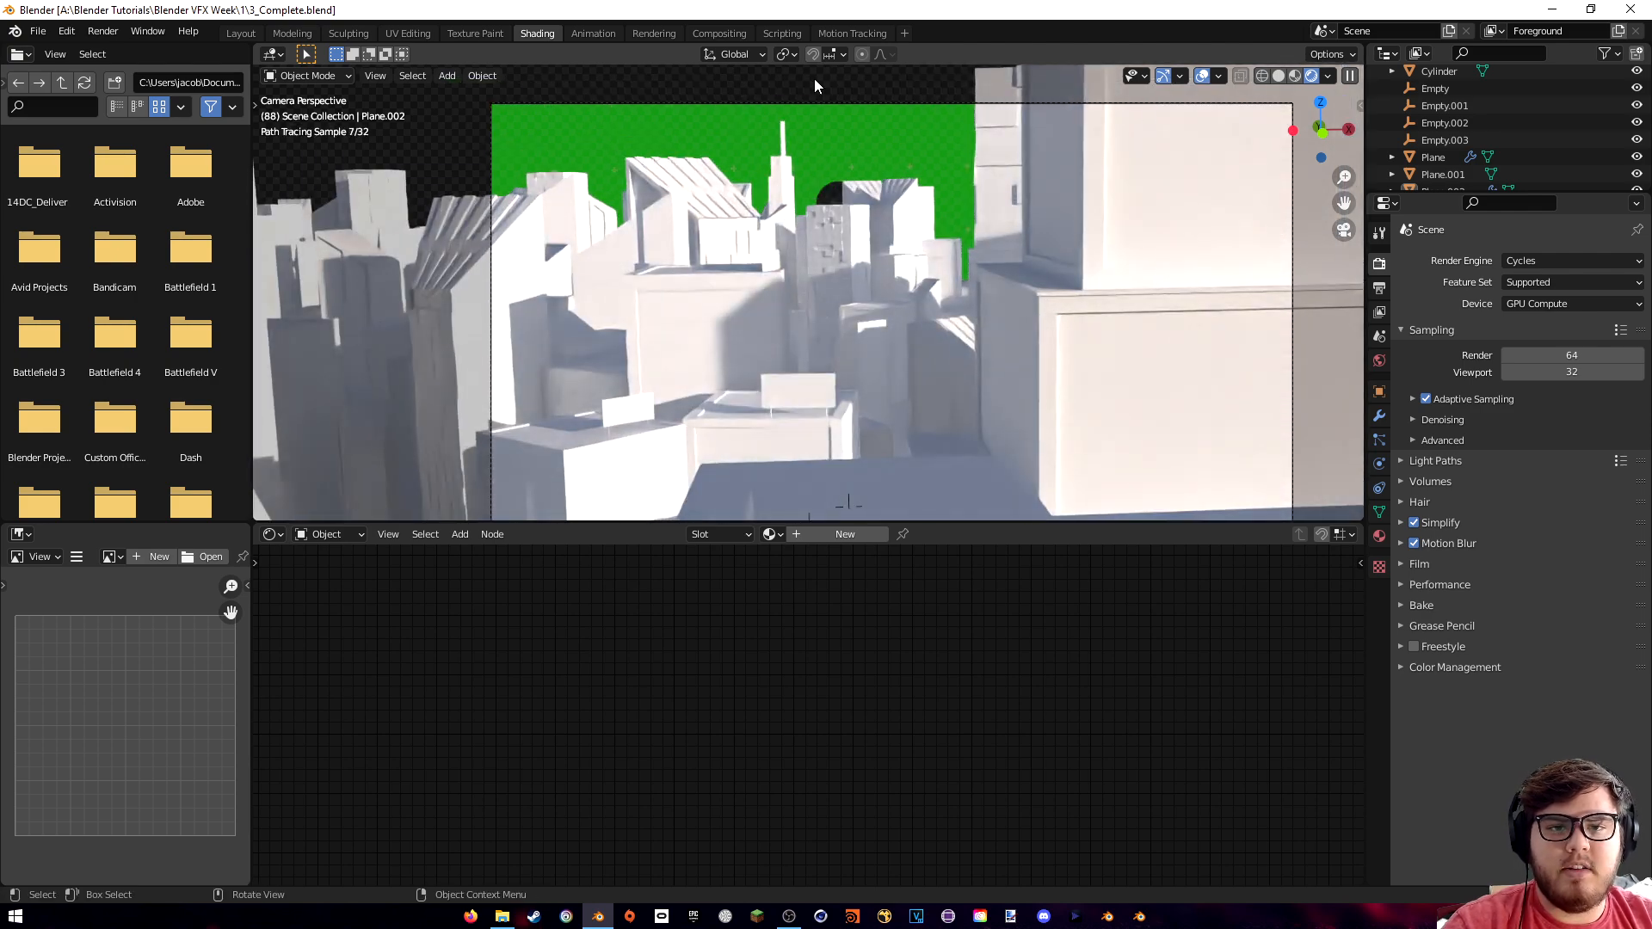
- Set the viewport's clip end distance to 10000000 m and save the file
middle_click_drag(969, 271, 953, 363)
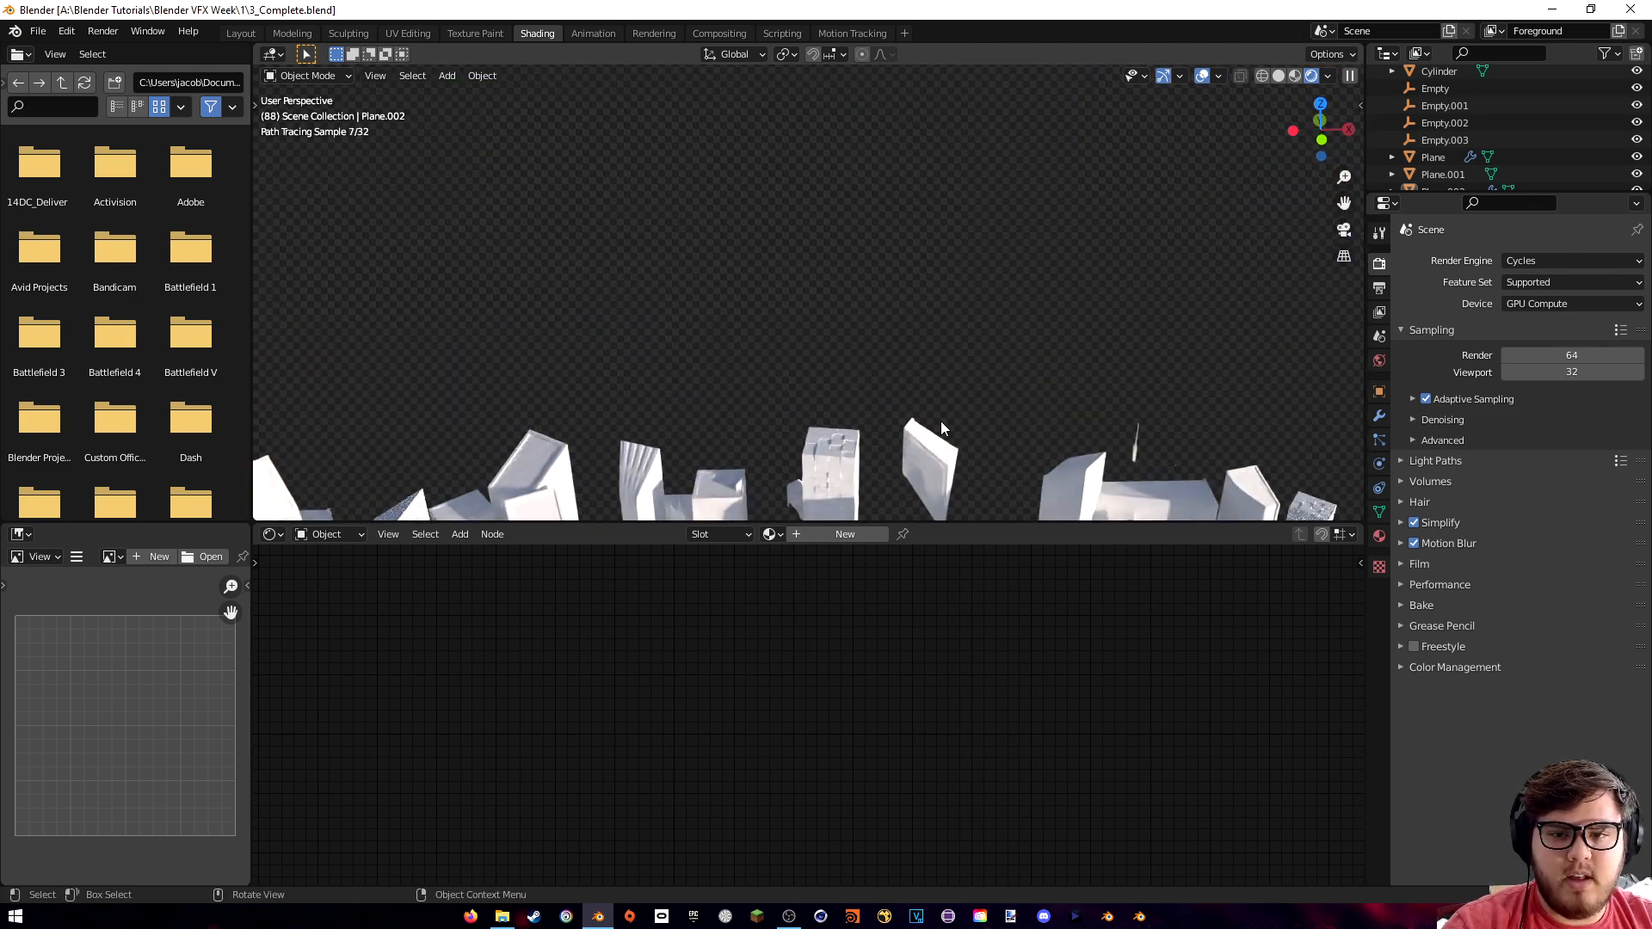
middle_click_drag(940, 462, 943, 238)
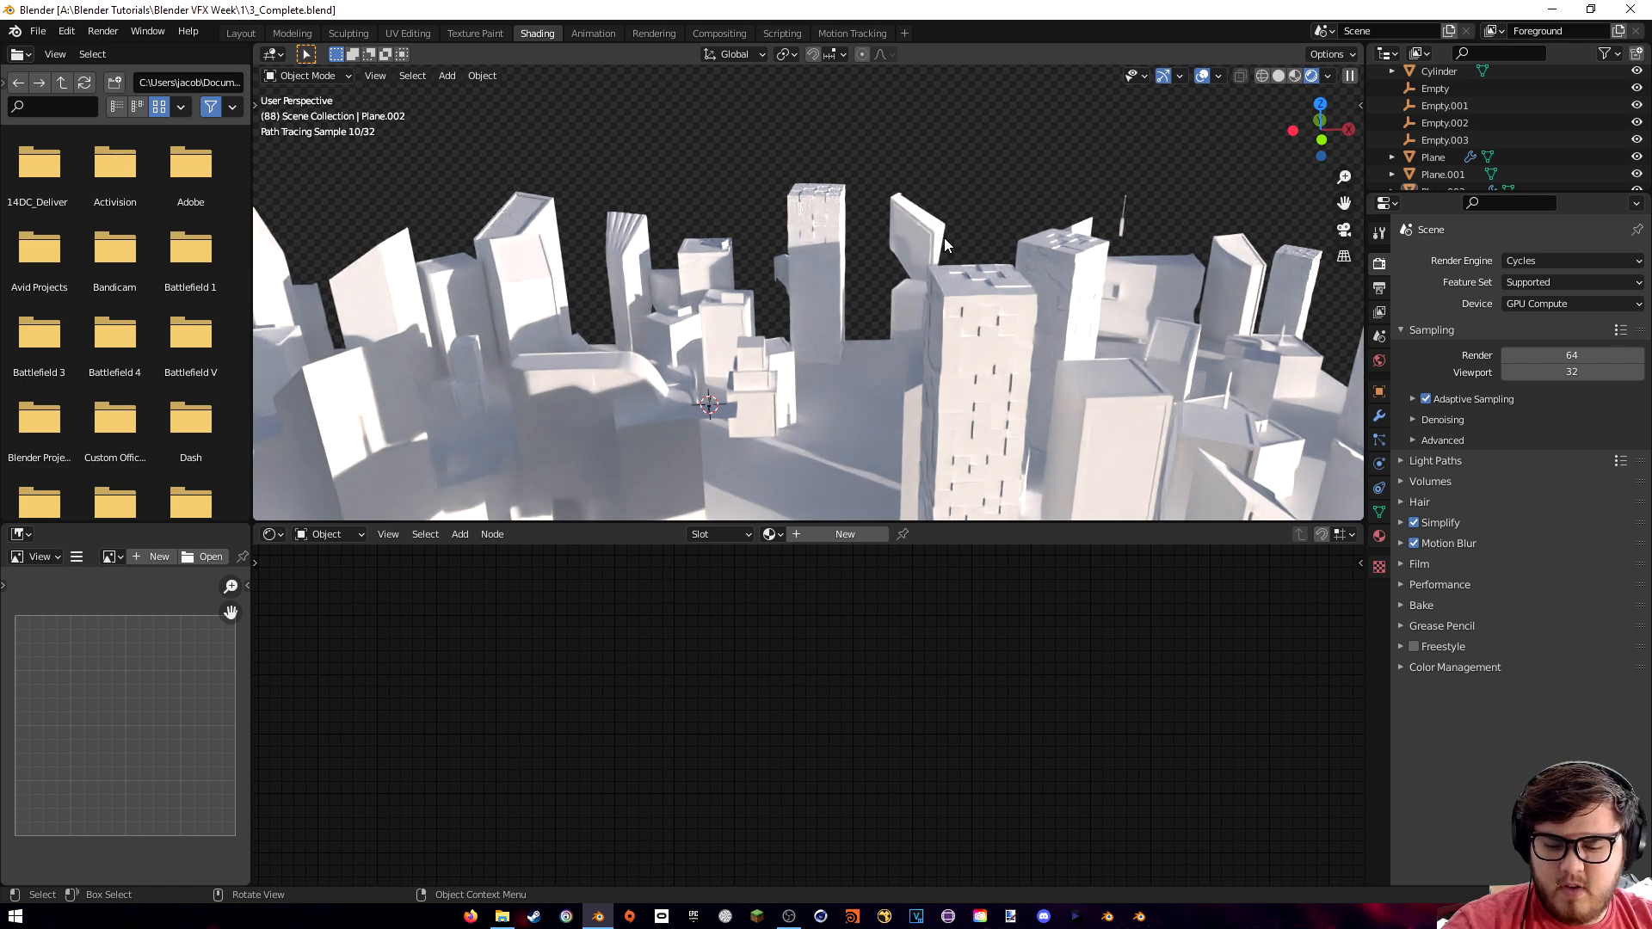
key("n")
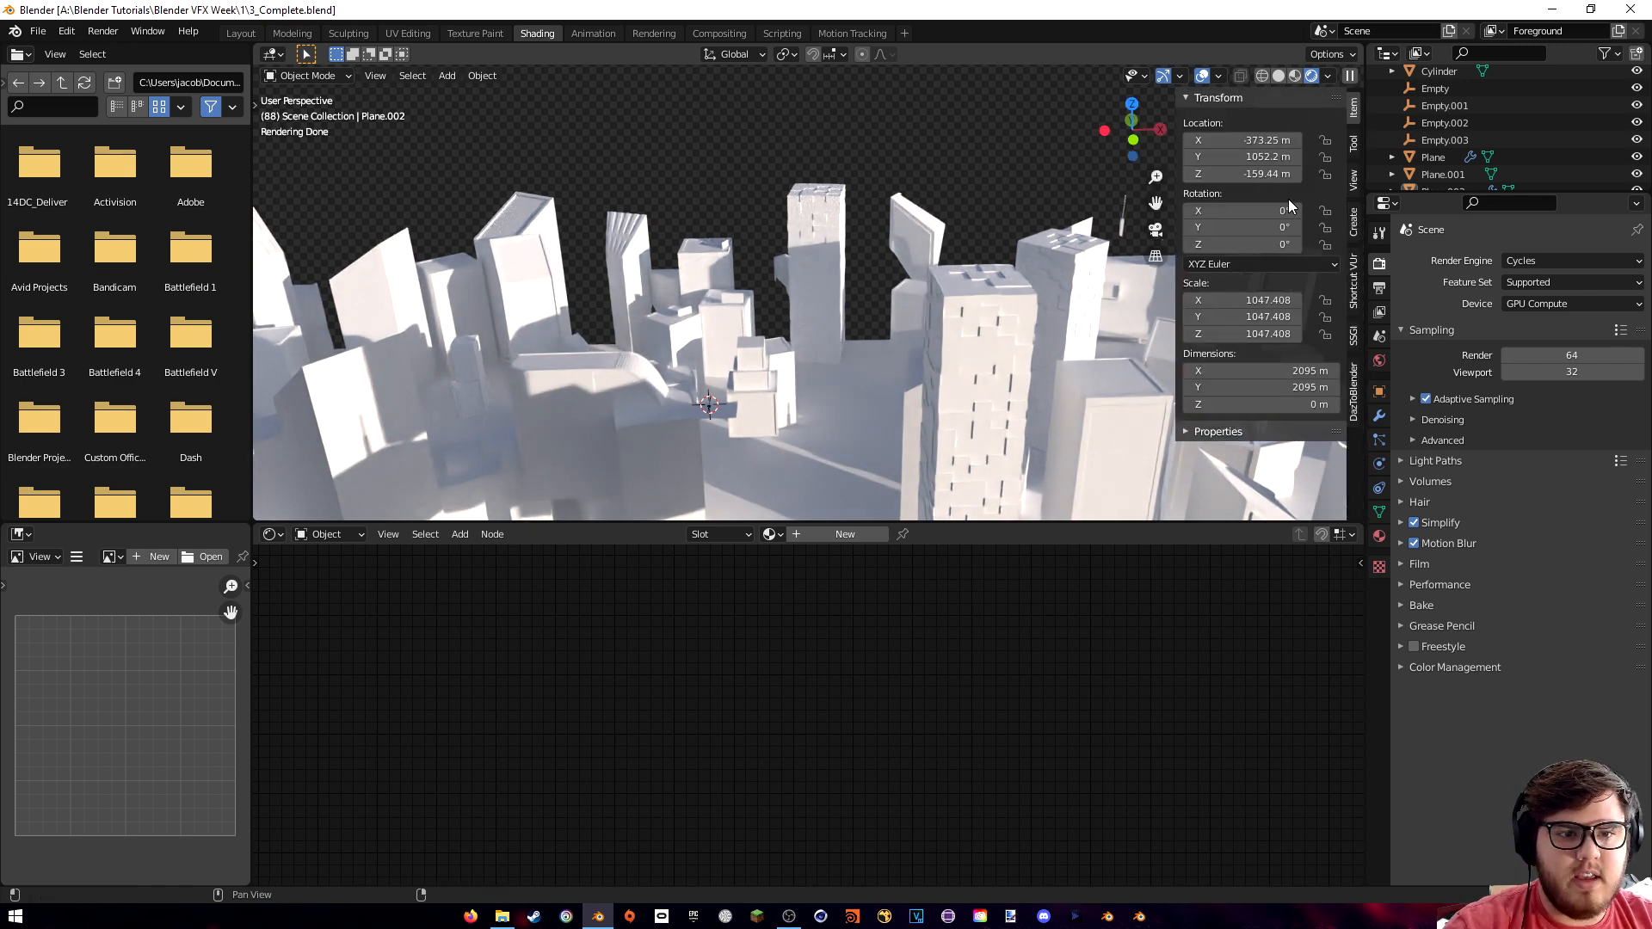
left_click(1350, 181)
left_click(1293, 160)
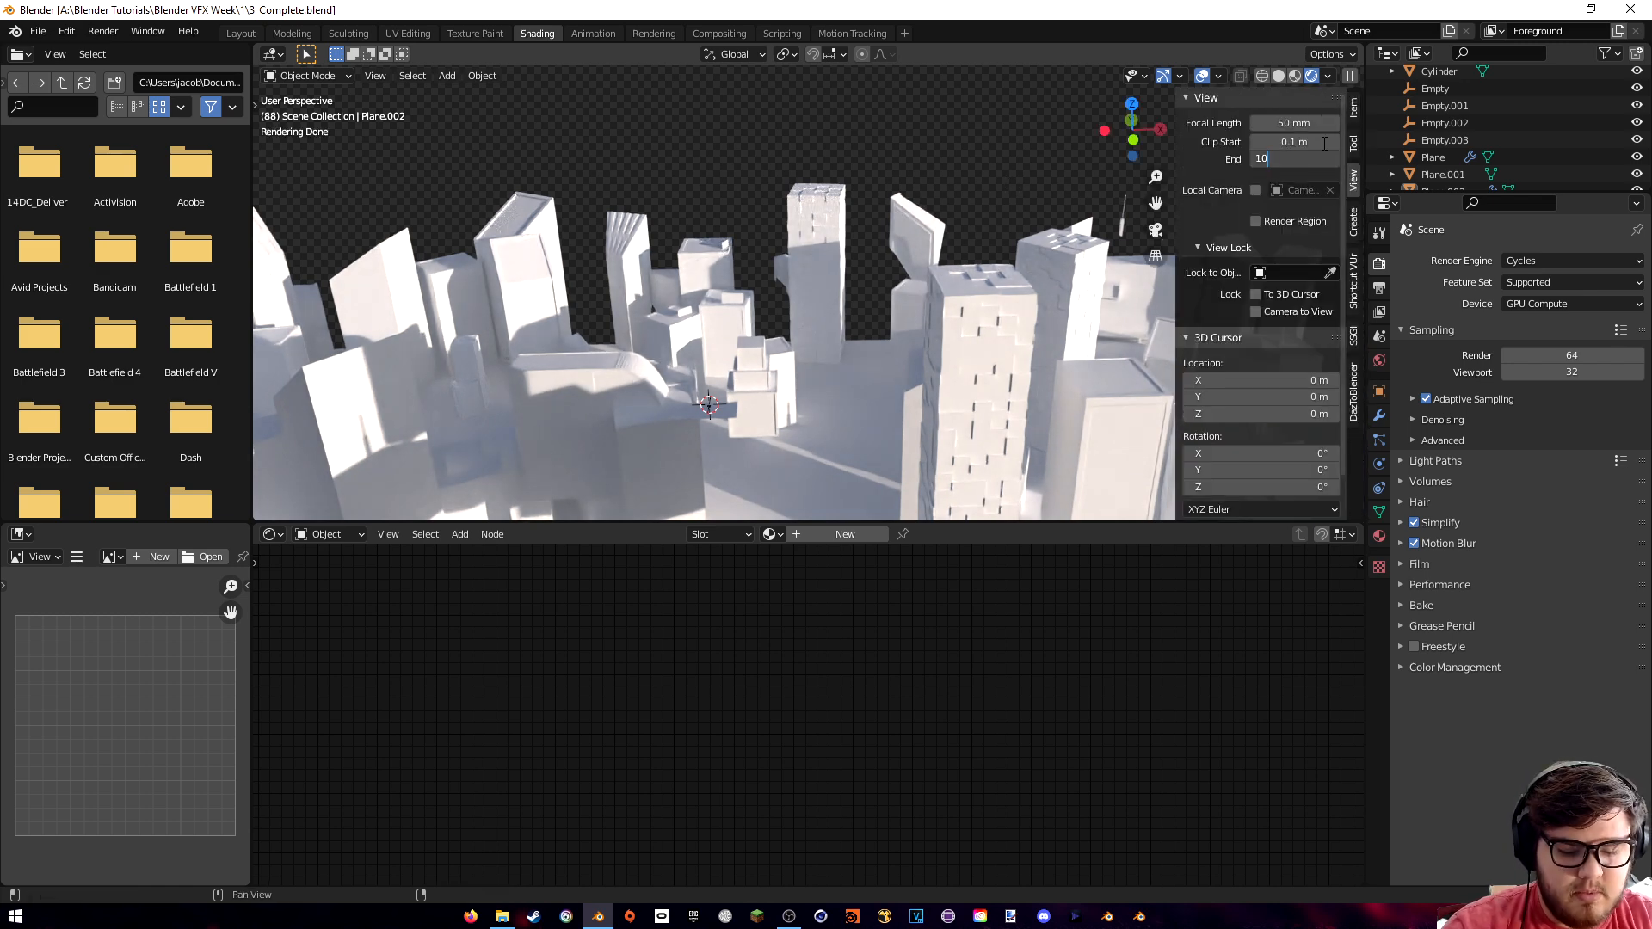
type("10000000")
key("Return")
key("ctrl+s")
key("n")
- Add a UV sphere mesh to the city scene
scroll(891, 259, "down", 7)
scroll(891, 258, "up", 1)
middle_click_drag(752, 220, 768, 220, "shift")
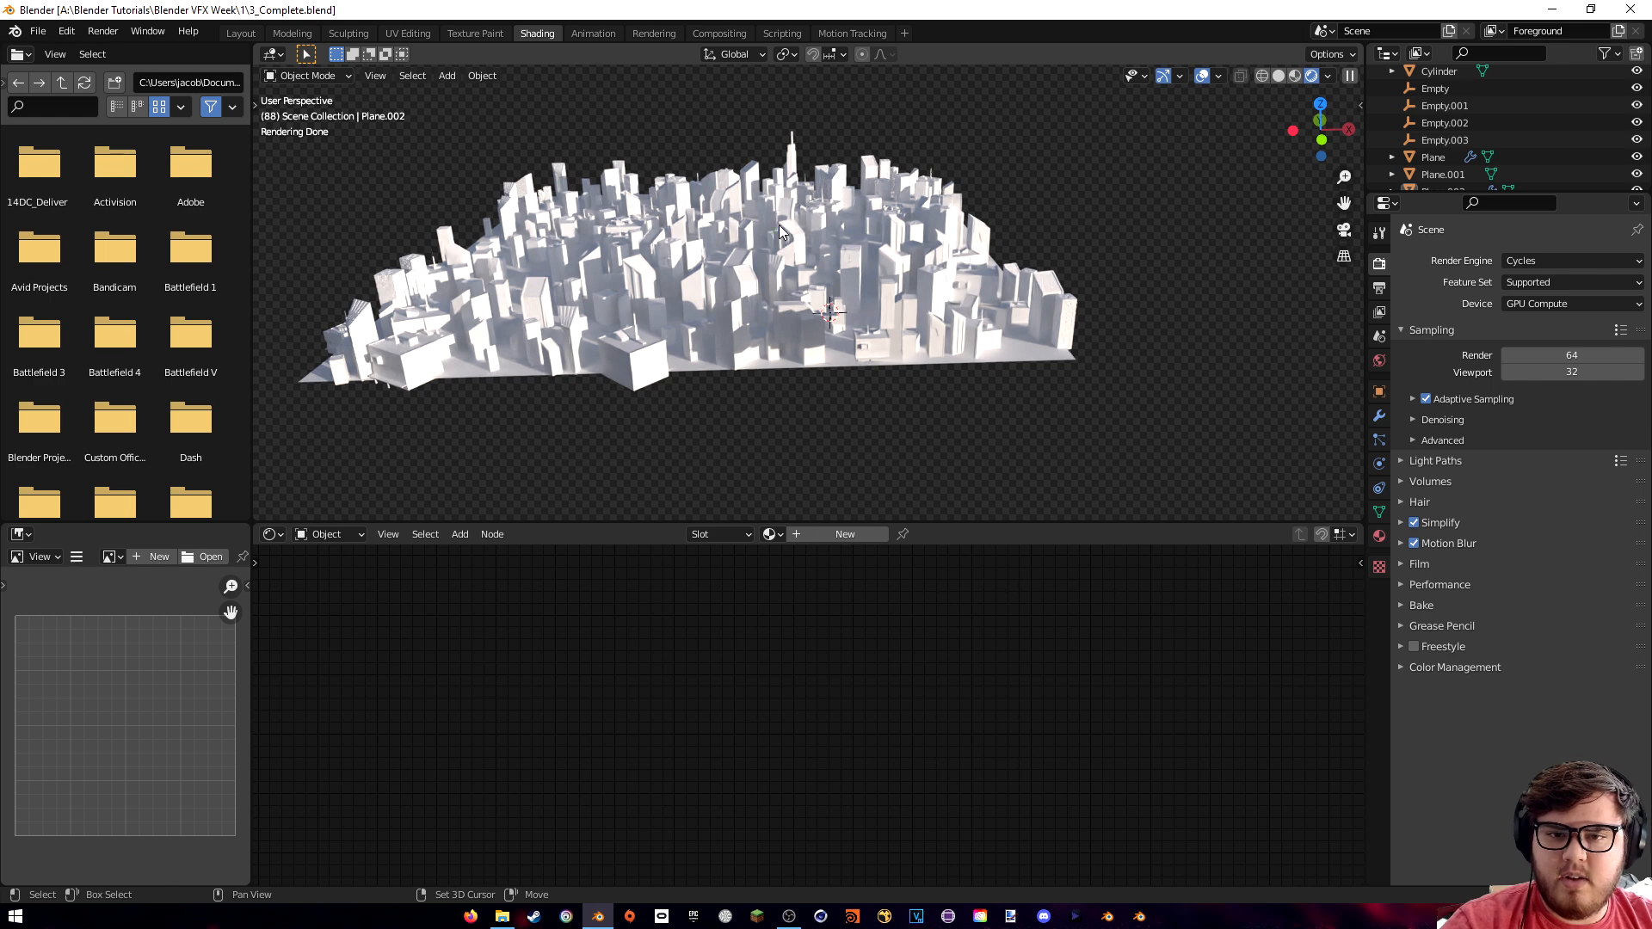
key("shift+a")
mouse_move(777, 224)
left_click(853, 275)
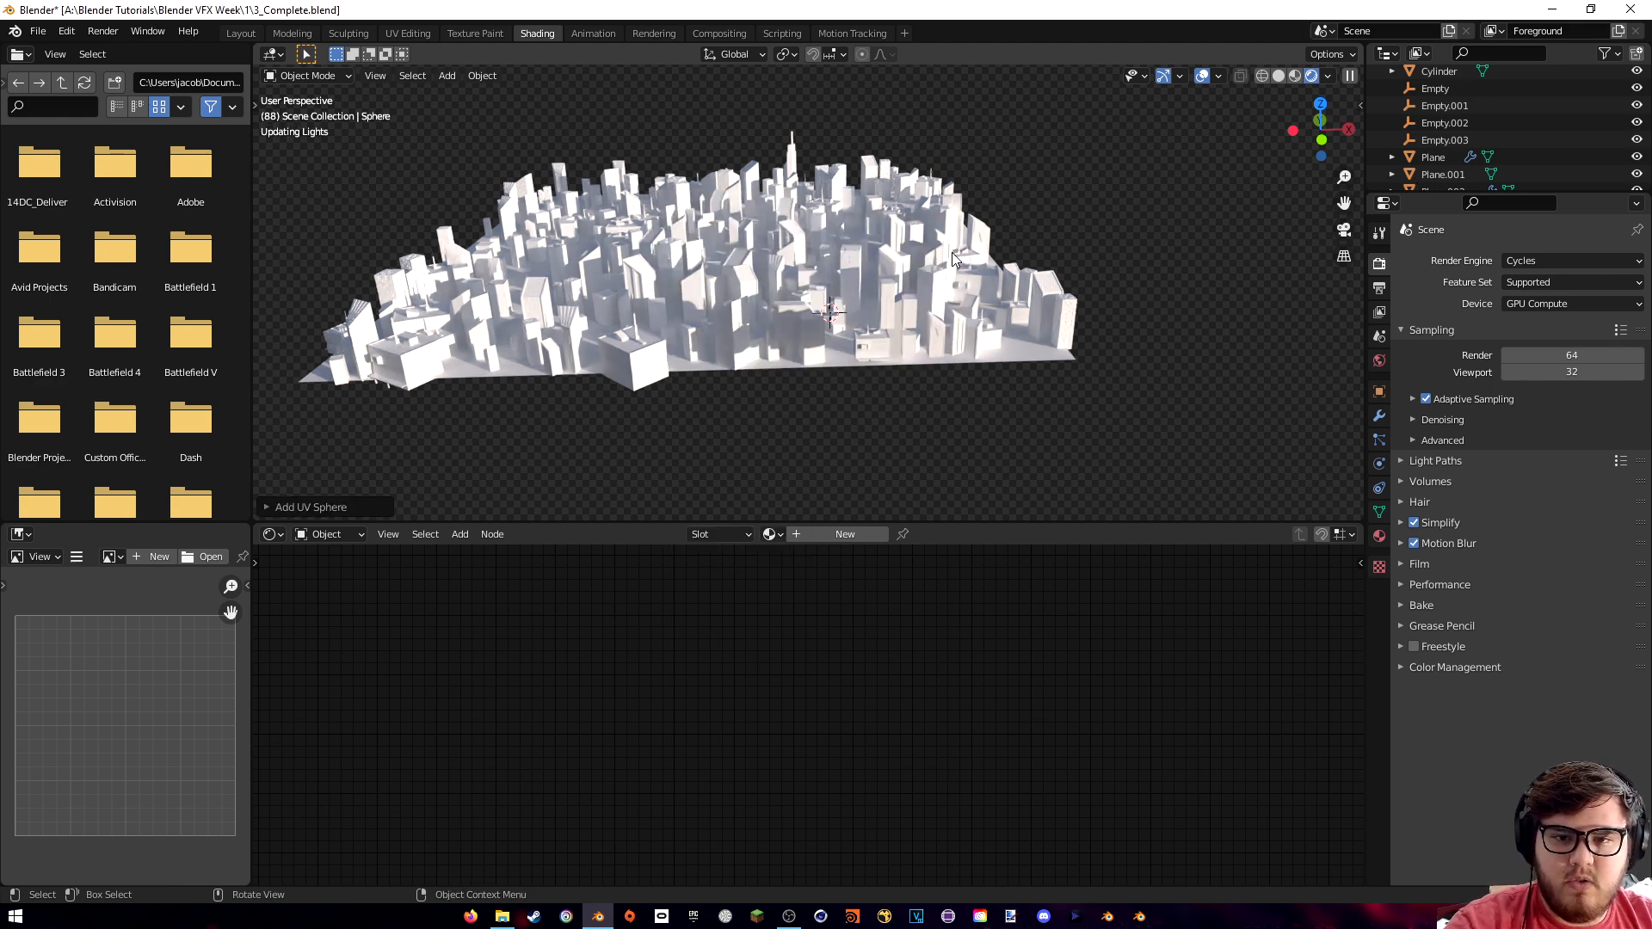
- Show the scene in Solid shading and scale the UV sphere up to the scale of the city
key("z")
left_click(981, 266)
key("s")
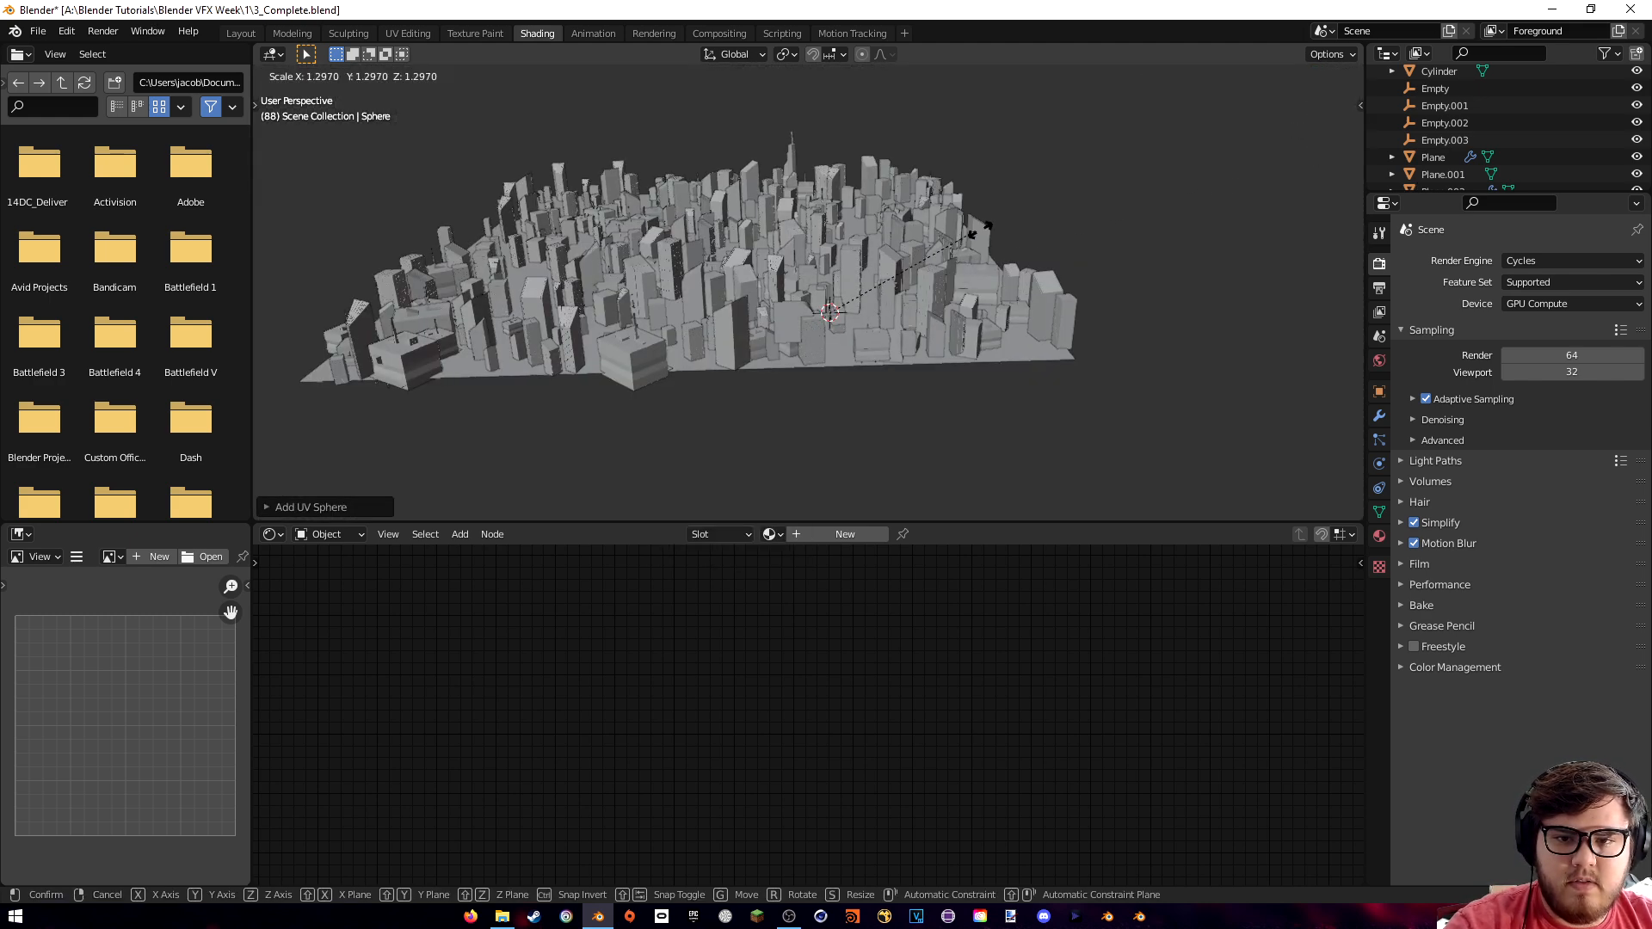
left_click(1110, 502)
key("s")
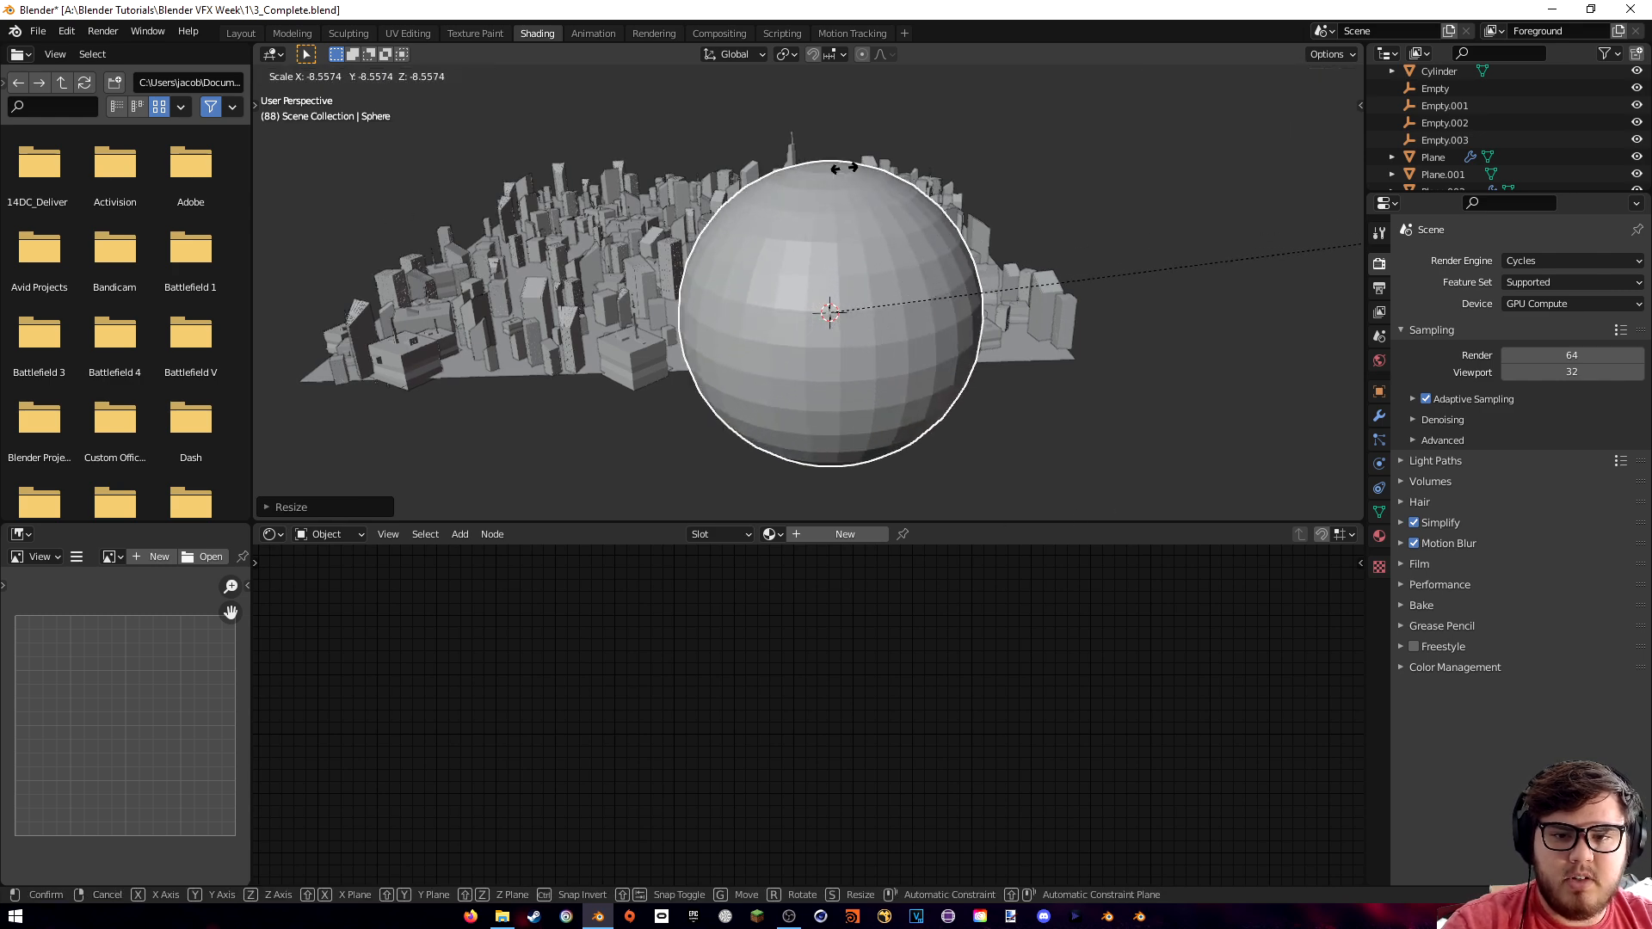
left_click(294, 143)
- Move the sphere over the centre of the city in a top wireframe view
middle_click_drag(702, 153, 731, 249)
left_click(1325, 106)
mouse_move(1023, 142)
middle_mouse_down()
mouse_move(980, 228)
mouse_move(1015, 188)
mouse_move(912, 354)
middle_mouse_up()
left_click(1320, 139)
scroll(913, 344, "down", 9)
key("z")
left_click(865, 226)
middle_click_drag(944, 149, 981, 339, "shift")
key("g")
left_click(934, 186)
- Scale the sphere up further so it surrounds the whole city with room to spare
middle_click_drag(1004, 145, 987, 245, "shift")
key("s")
left_click(1178, 183)
scroll(974, 272, "down", 3)
scroll(973, 253, "down", 1)
- Delete the faces of the sphere's front half, on the camera side of the city, in the top wireframe view
key("Tab")
scroll(973, 361, "up", 3)
middle_click_drag(848, 234, 871, 269, "shift")
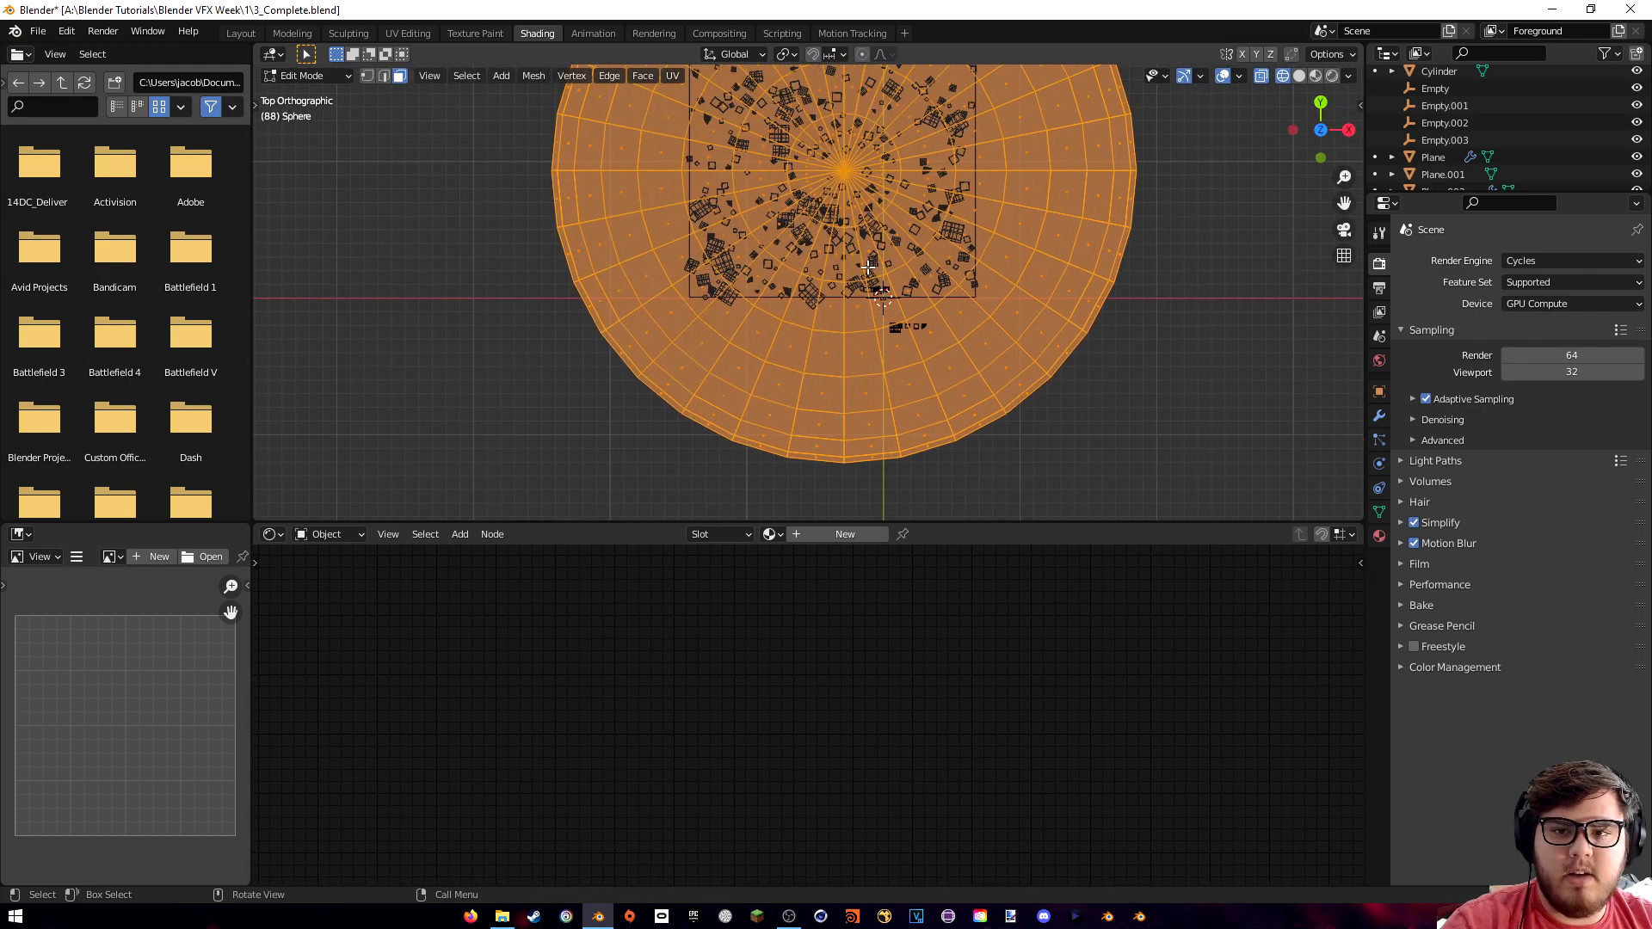
left_click_drag(535, 175, 1288, 530)
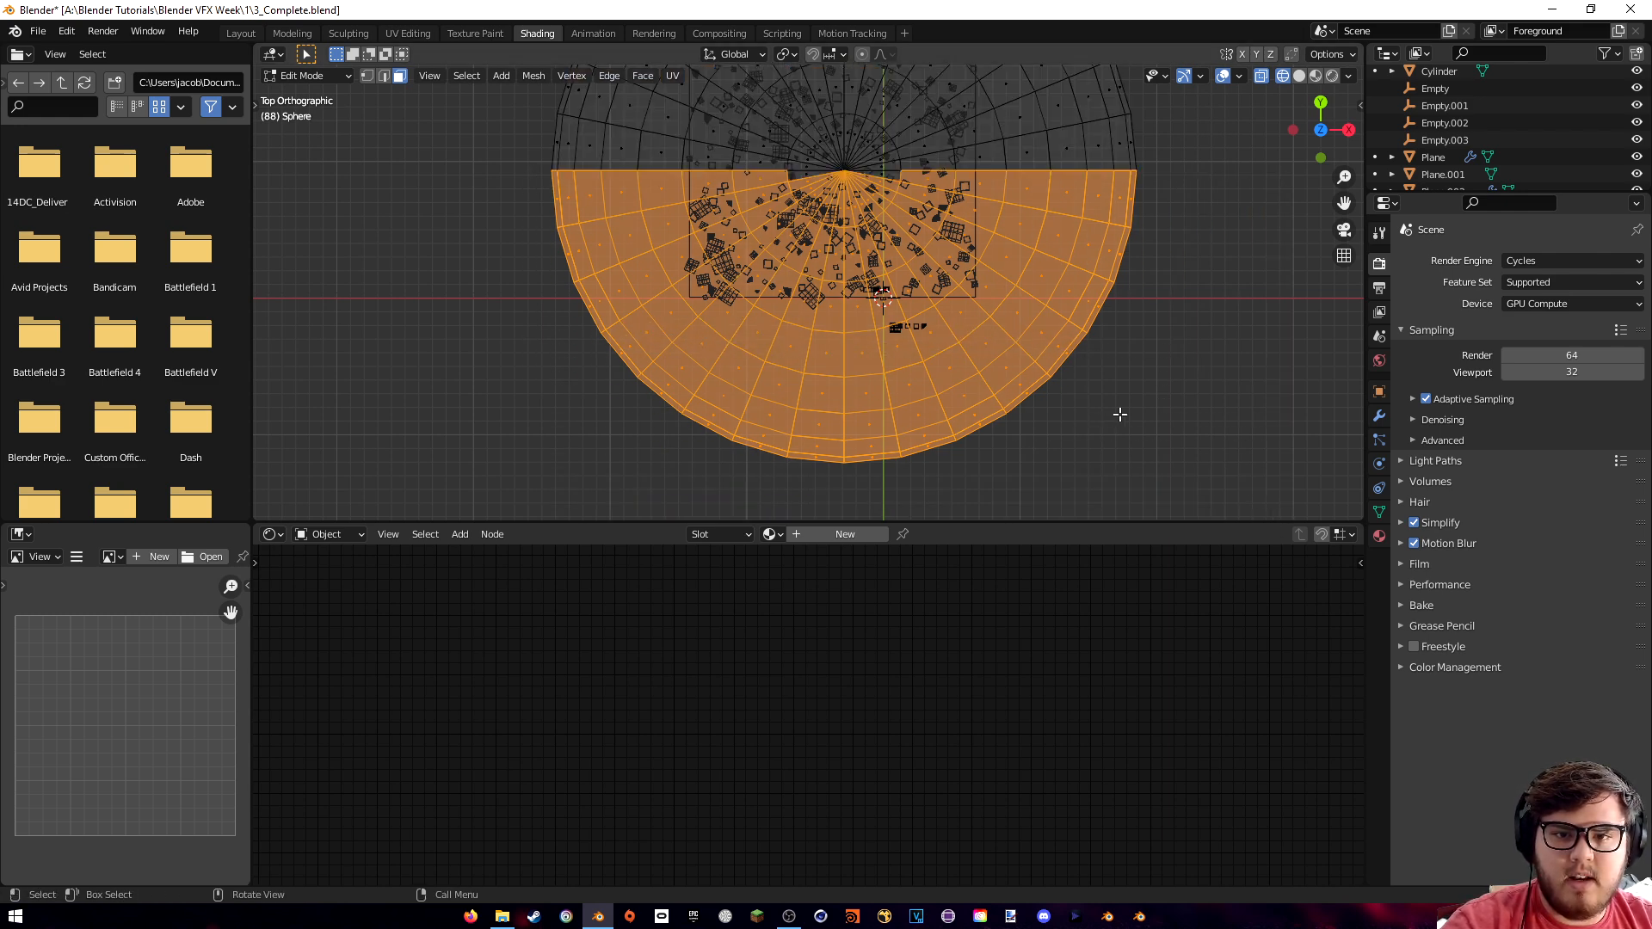
key("x")
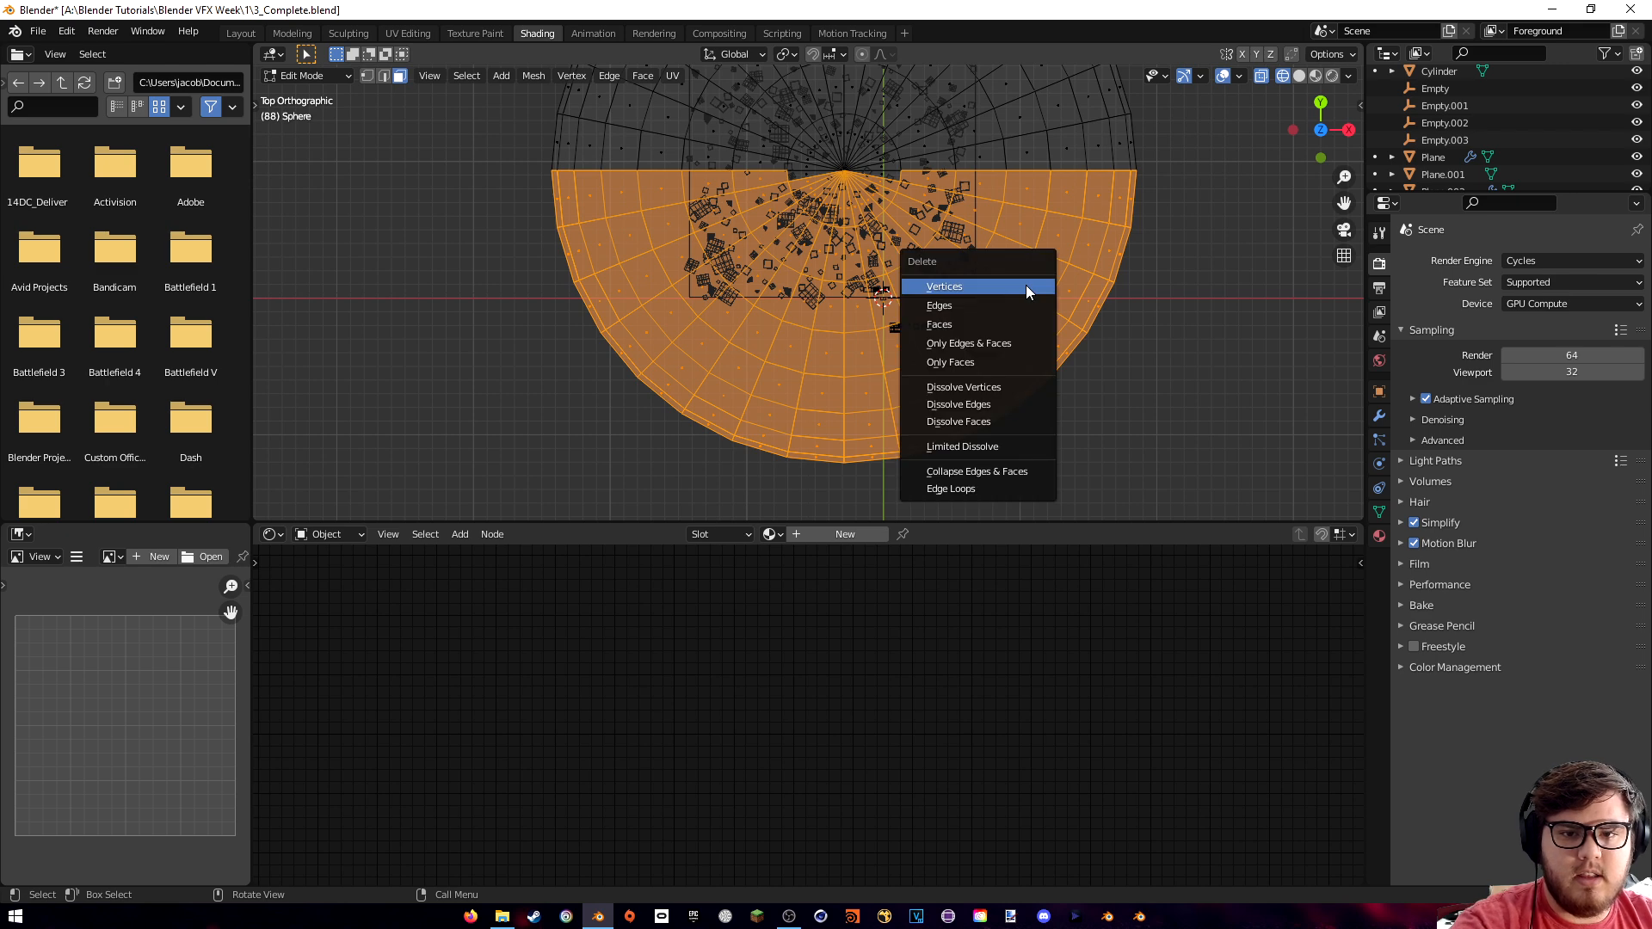
left_click(982, 324)
middle_click_drag(981, 334, 978, 289)
key("Tab")
- Show the scene in Solid shading and shade the open half sphere smooth
key("KP_Decimal")
key("z")
left_click(849, 334)
middle_click_drag(867, 417, 888, 317)
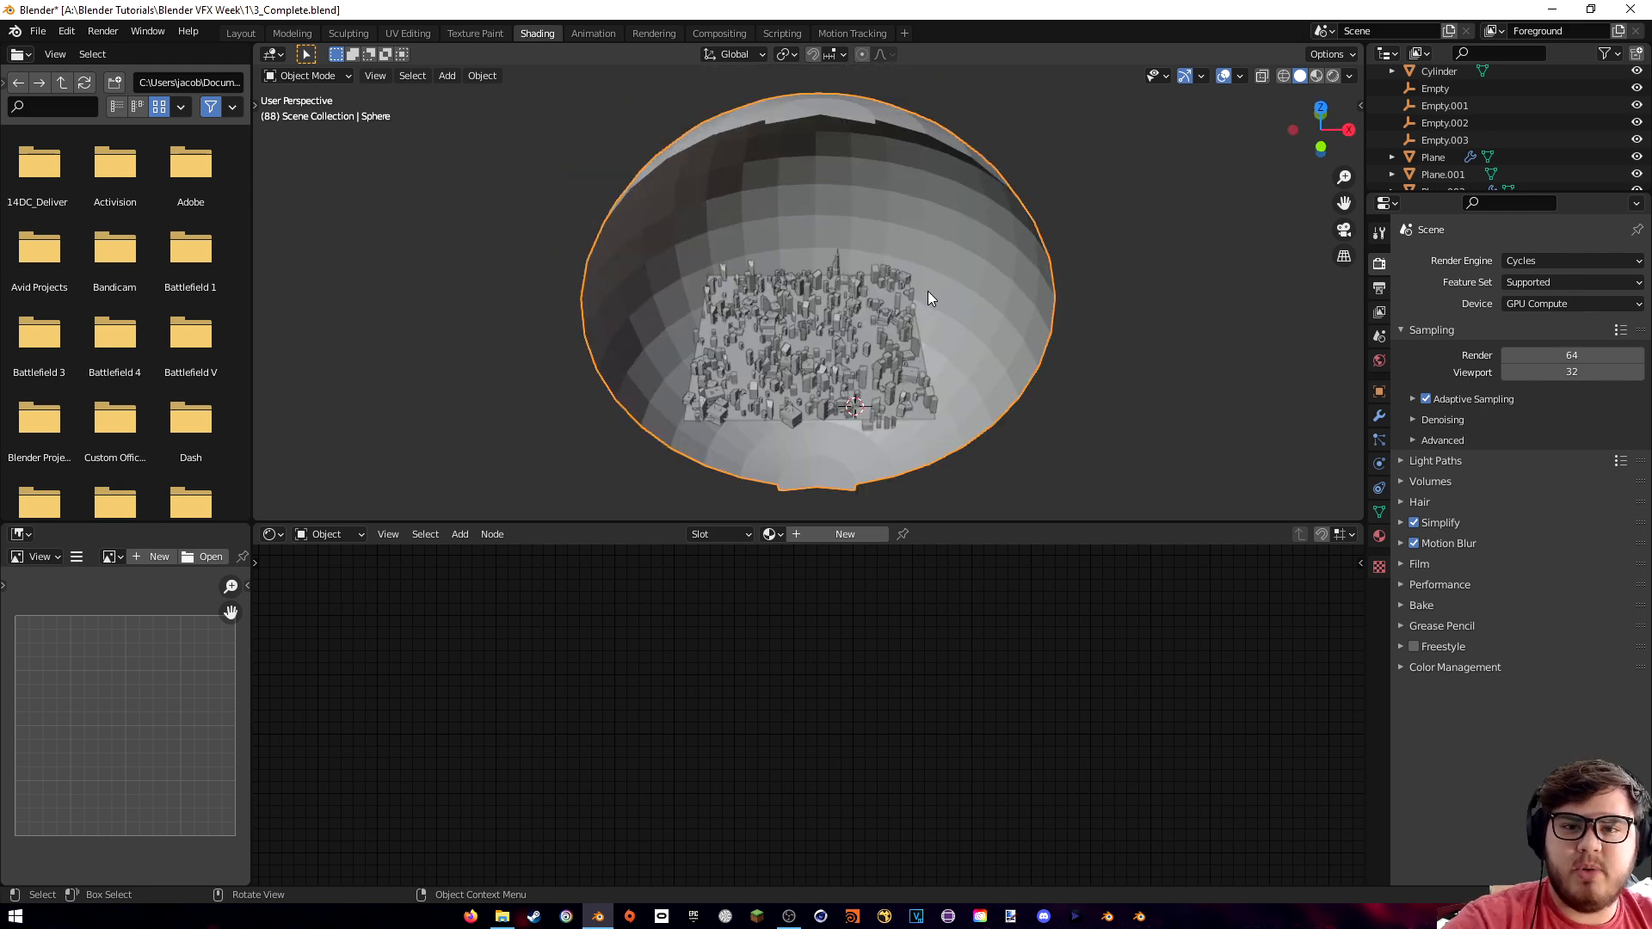
right_click(836, 230)
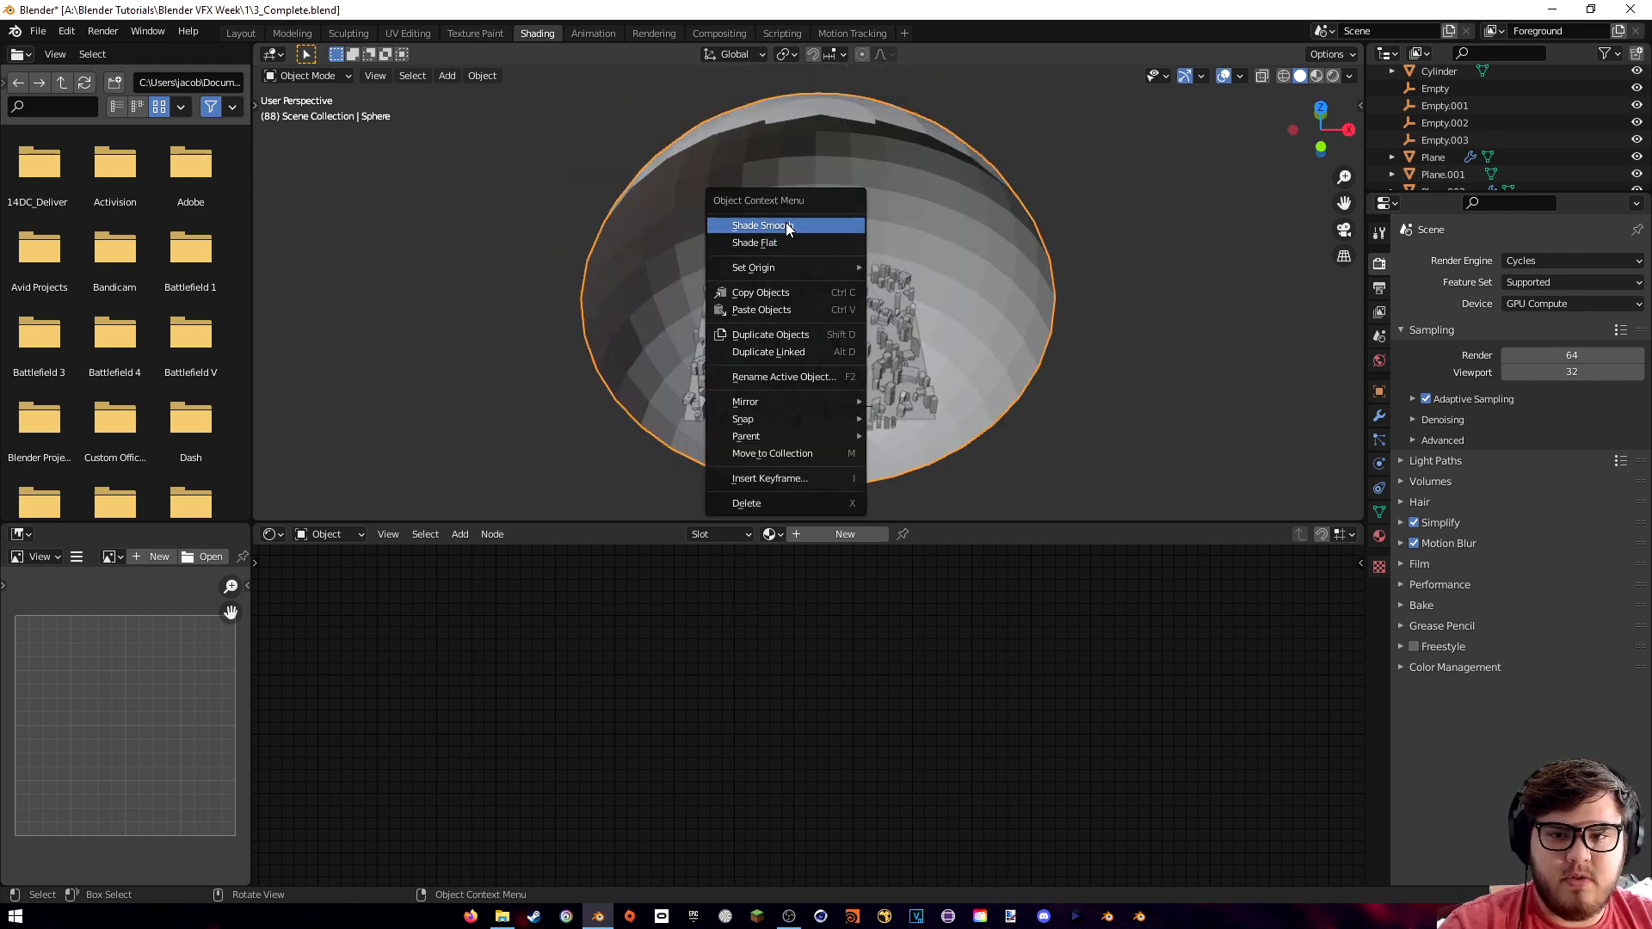
left_click(800, 225)
middle_click_drag(946, 379, 946, 366)
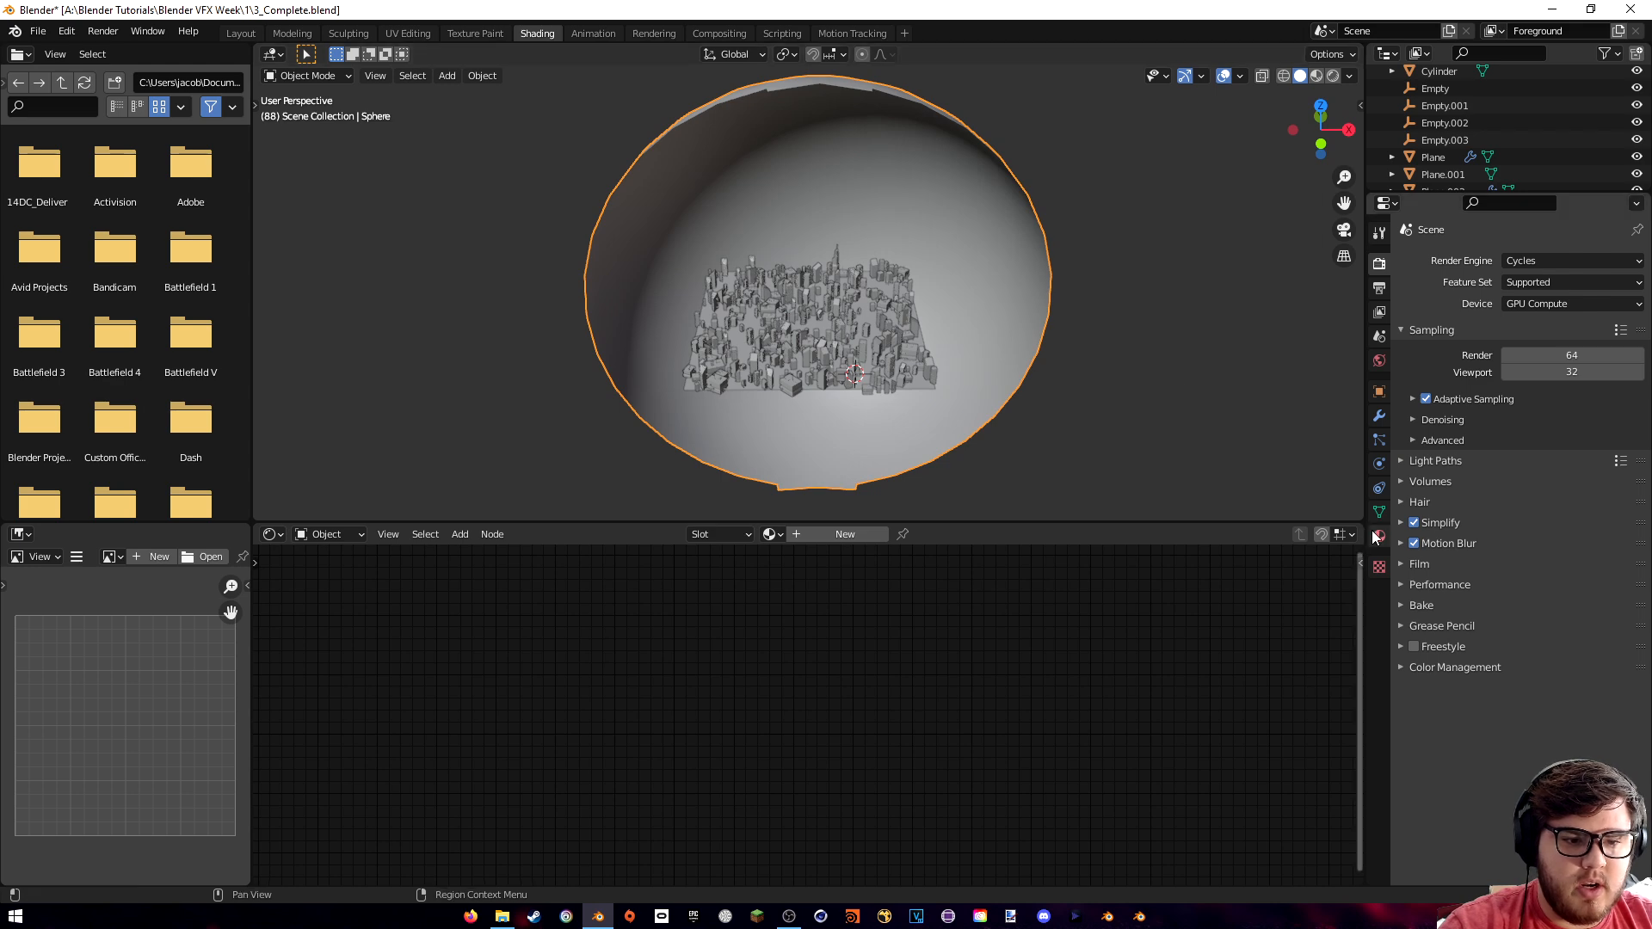
- Create a new material named Sky on the half sphere
left_click(1379, 535)
left_click(1496, 317)
left_click(1478, 316)
type("Sky")
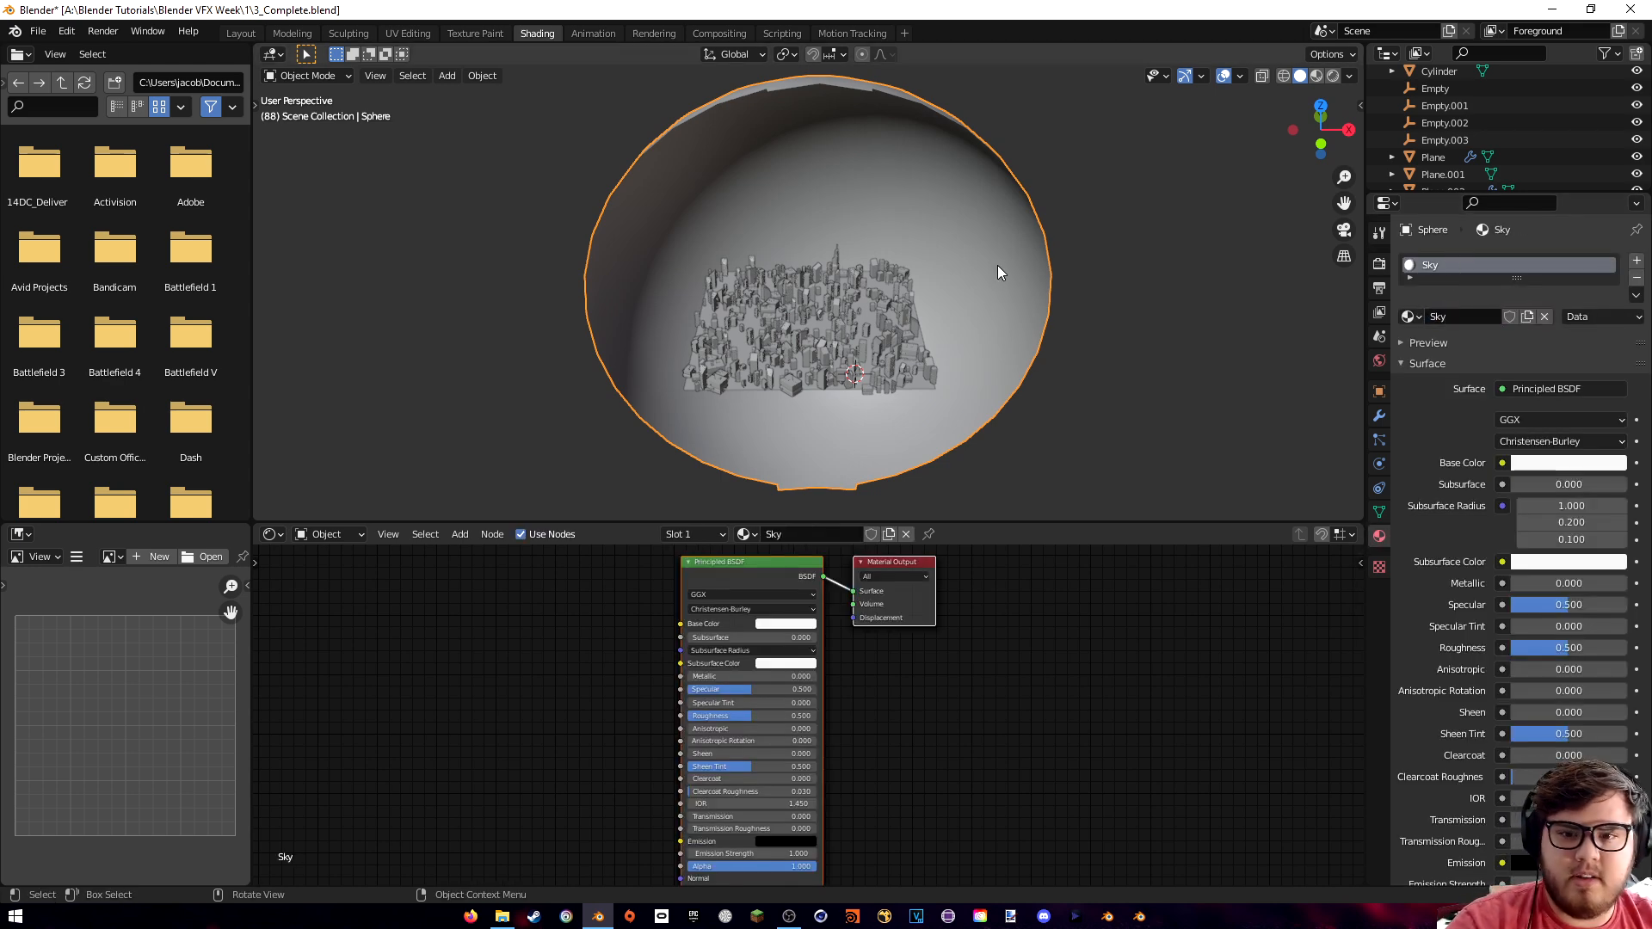
- Add an Image Texture node beside the shader in the Sky material
scroll(1026, 410, "up", 4)
key("shift+a")
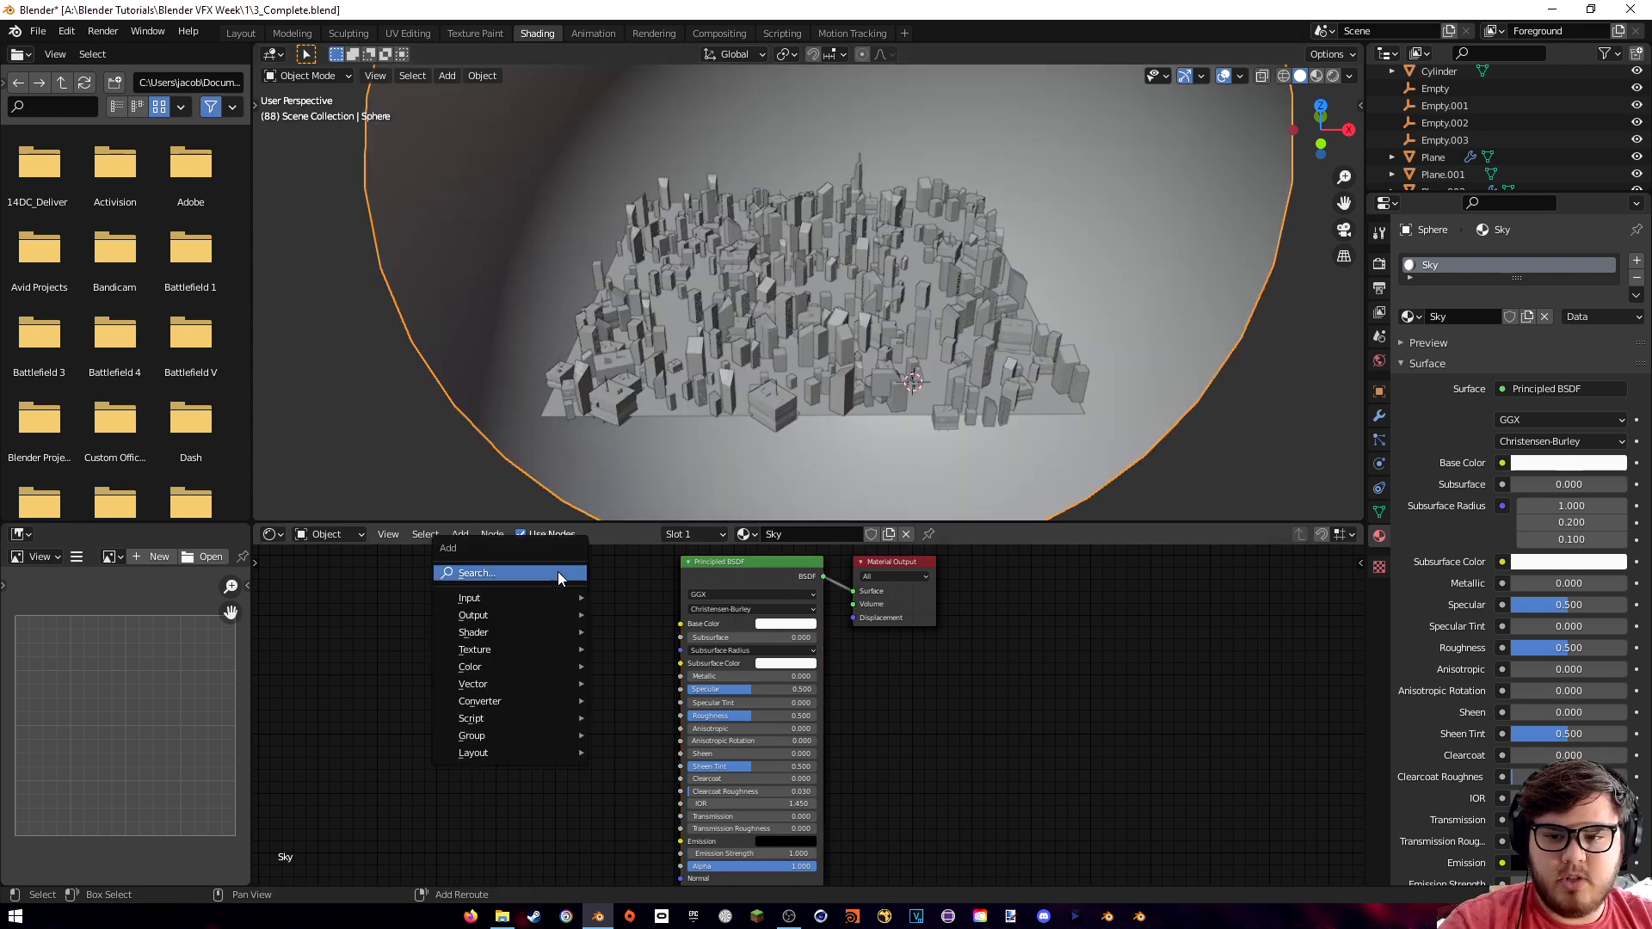
left_click(558, 571)
type("im")
key("Return")
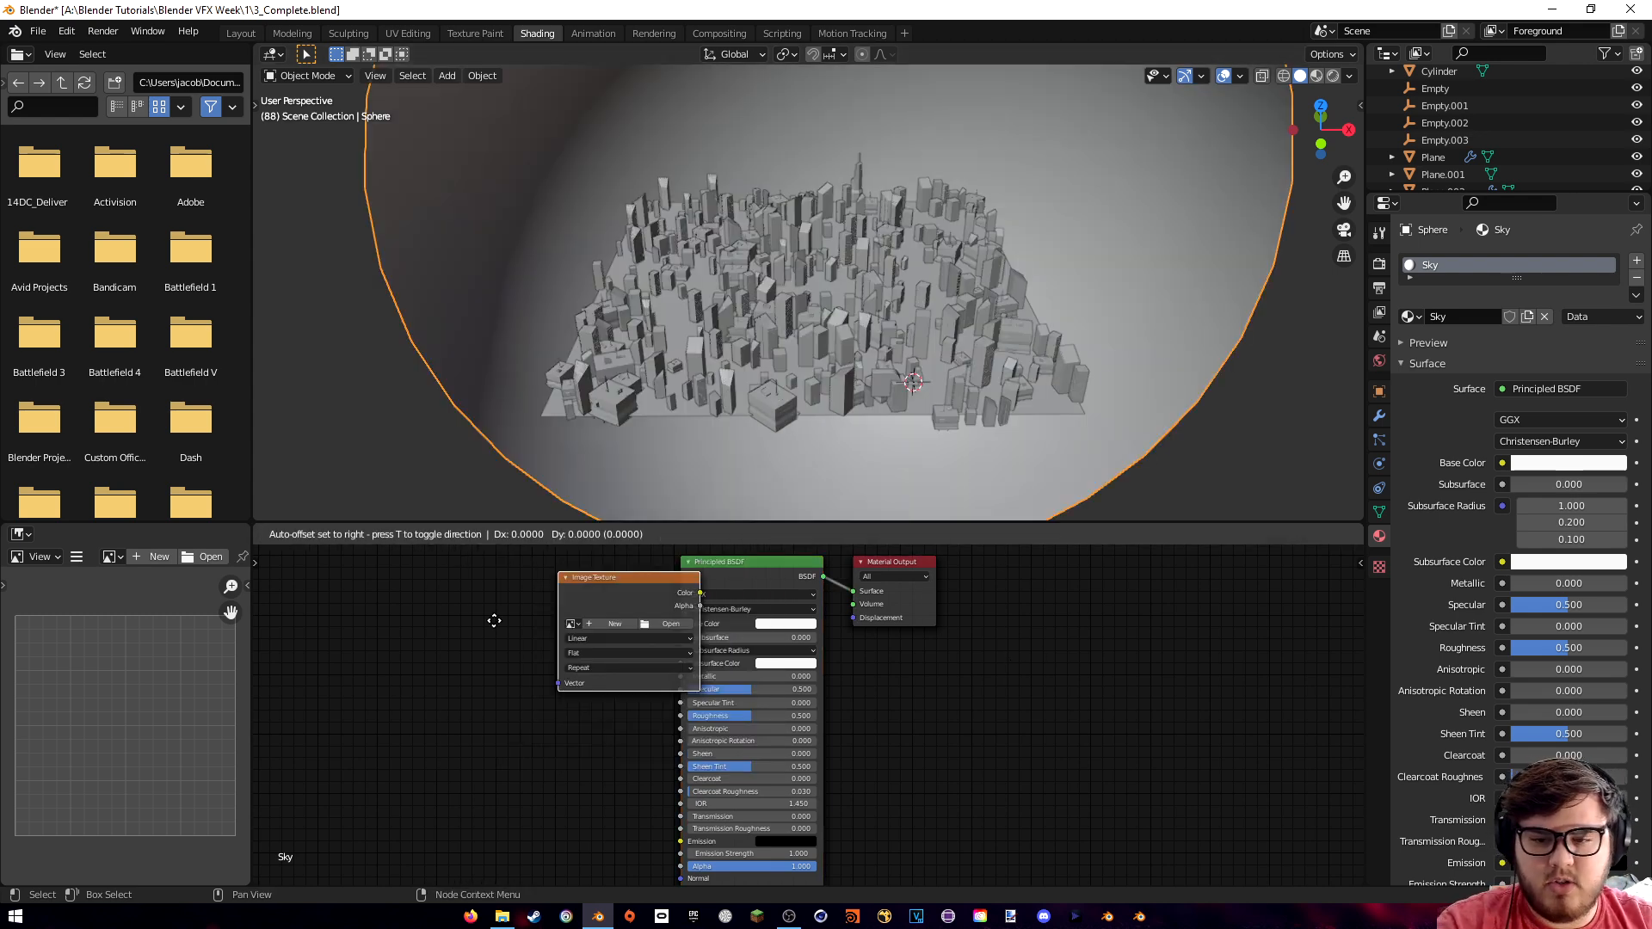
left_click(469, 624)
- Delete the Principled BSDF and connect the image texture's Color directly to the Material Output's Surface
left_click(766, 571)
key("x")
left_click_drag(642, 618, 718, 627)
scroll(749, 631, "up", 5)
middle_click_drag(719, 595, 721, 673)
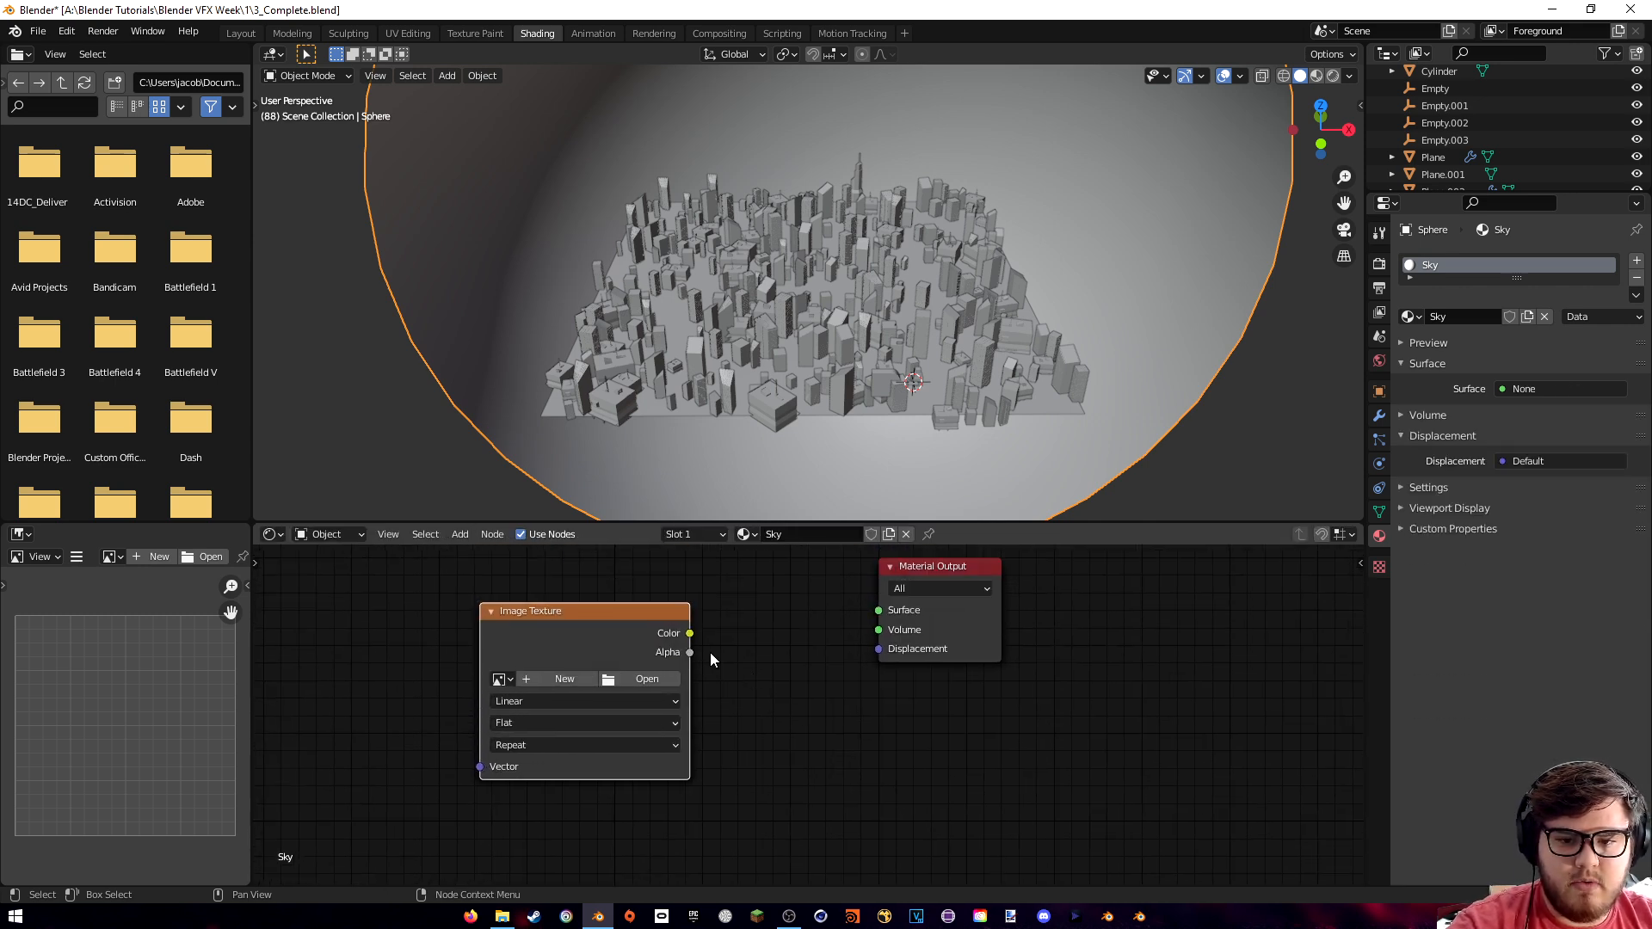
left_click_drag(691, 635, 878, 611)
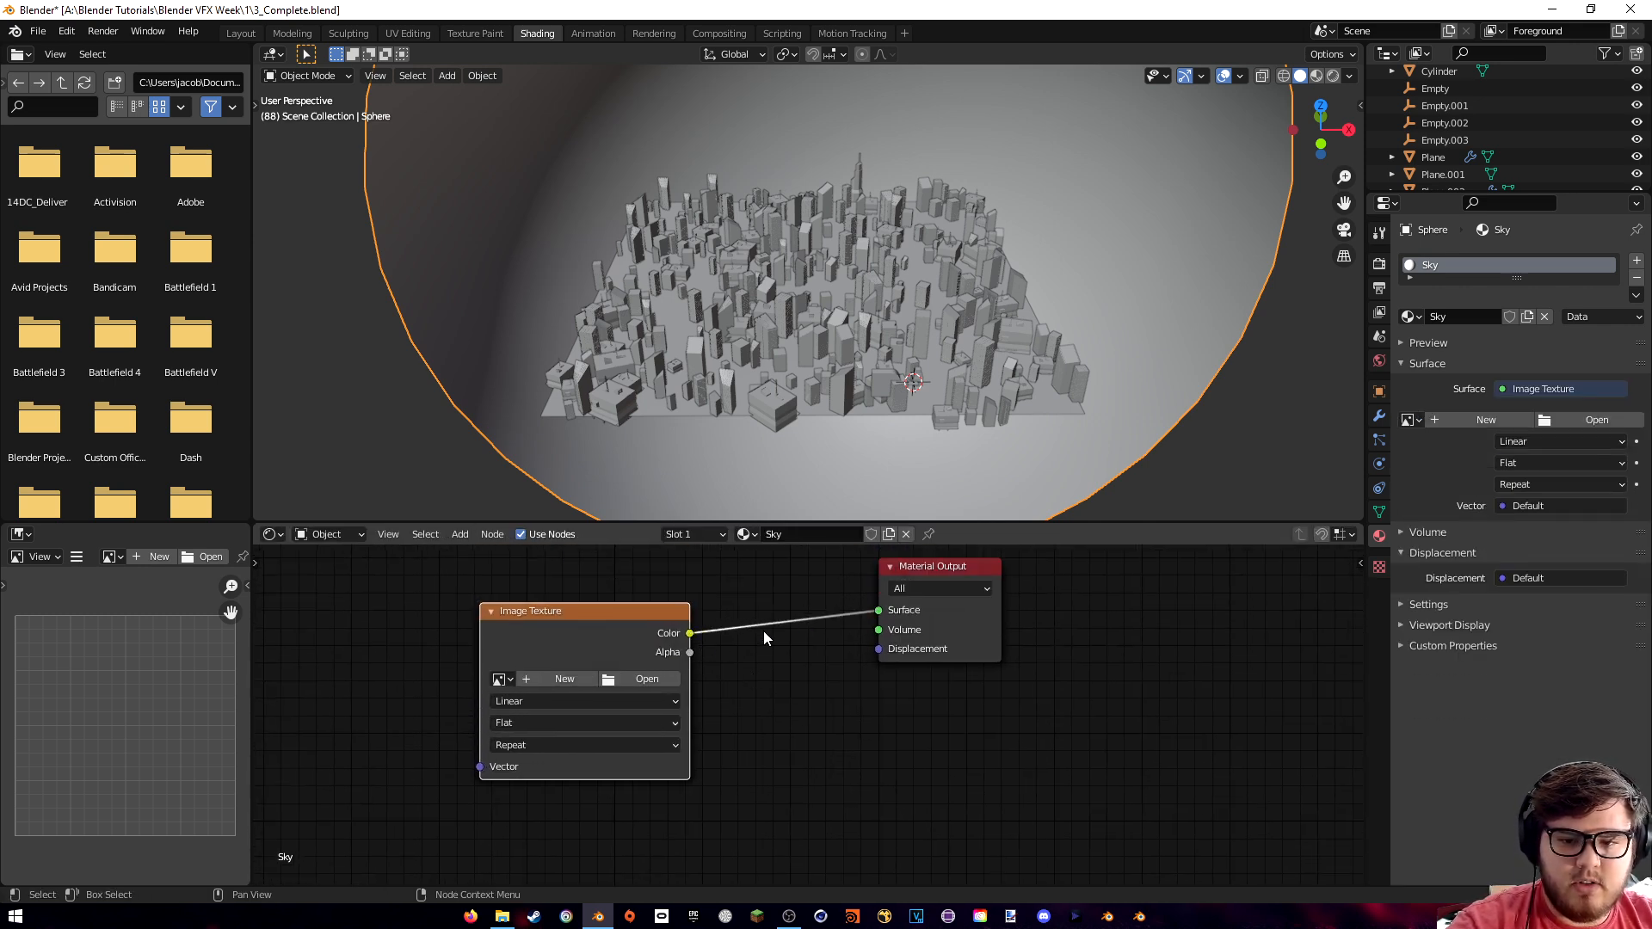
- Show the scene in Rendered shading and load the sky PNG image into the Image Texture node
key("z")
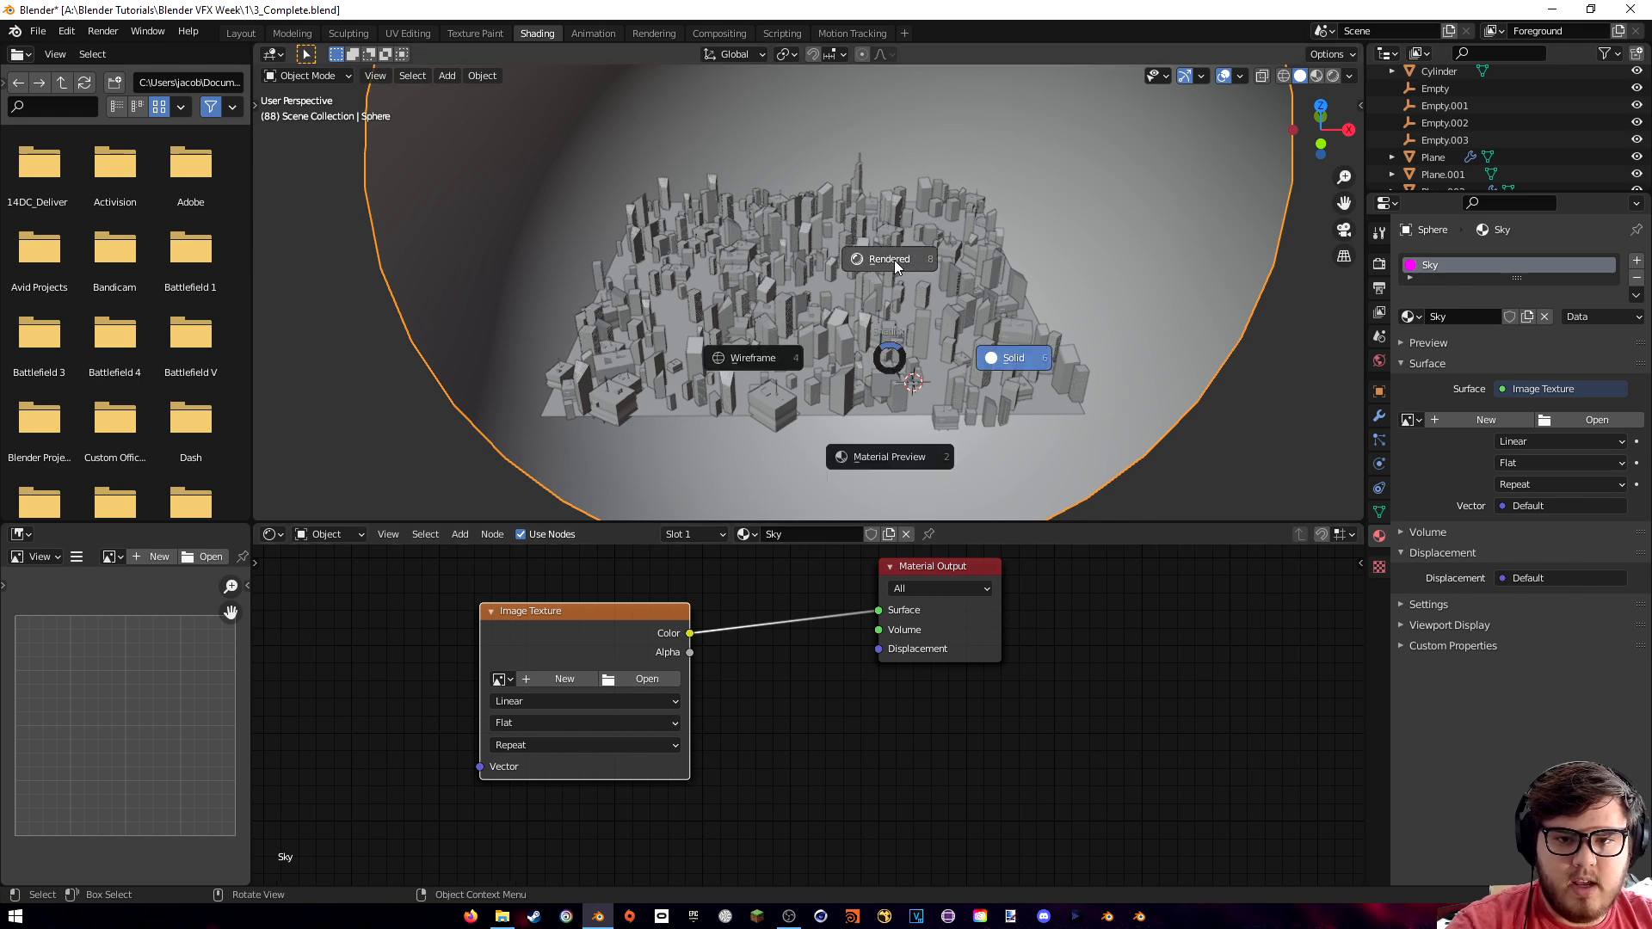
left_click(895, 259)
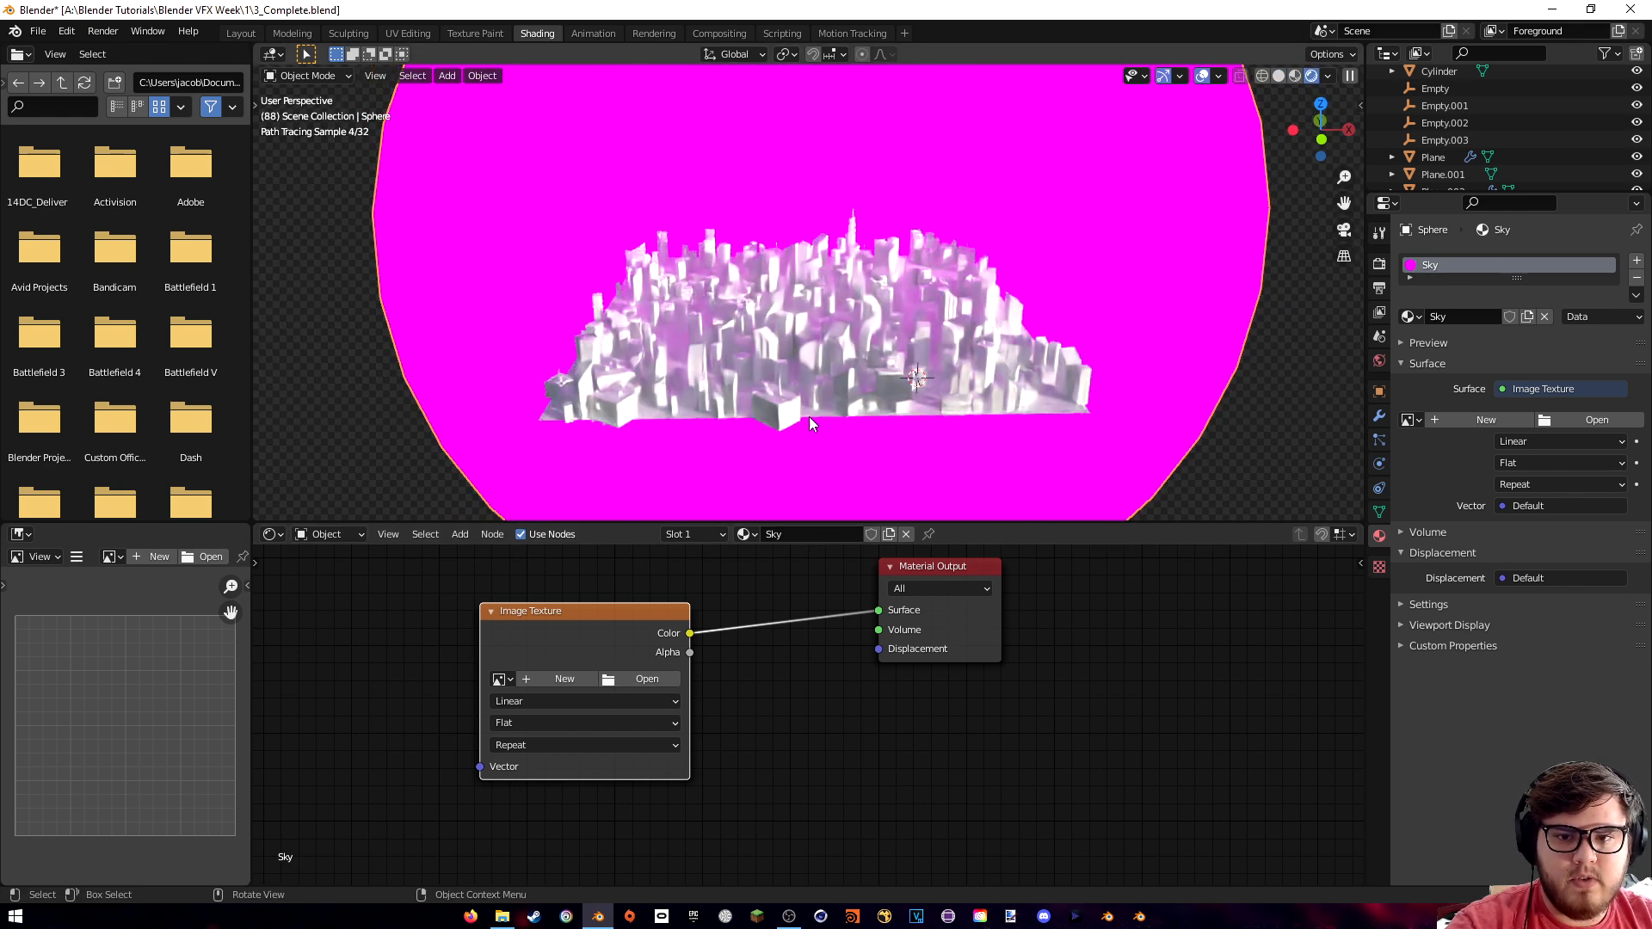
left_click(652, 683)
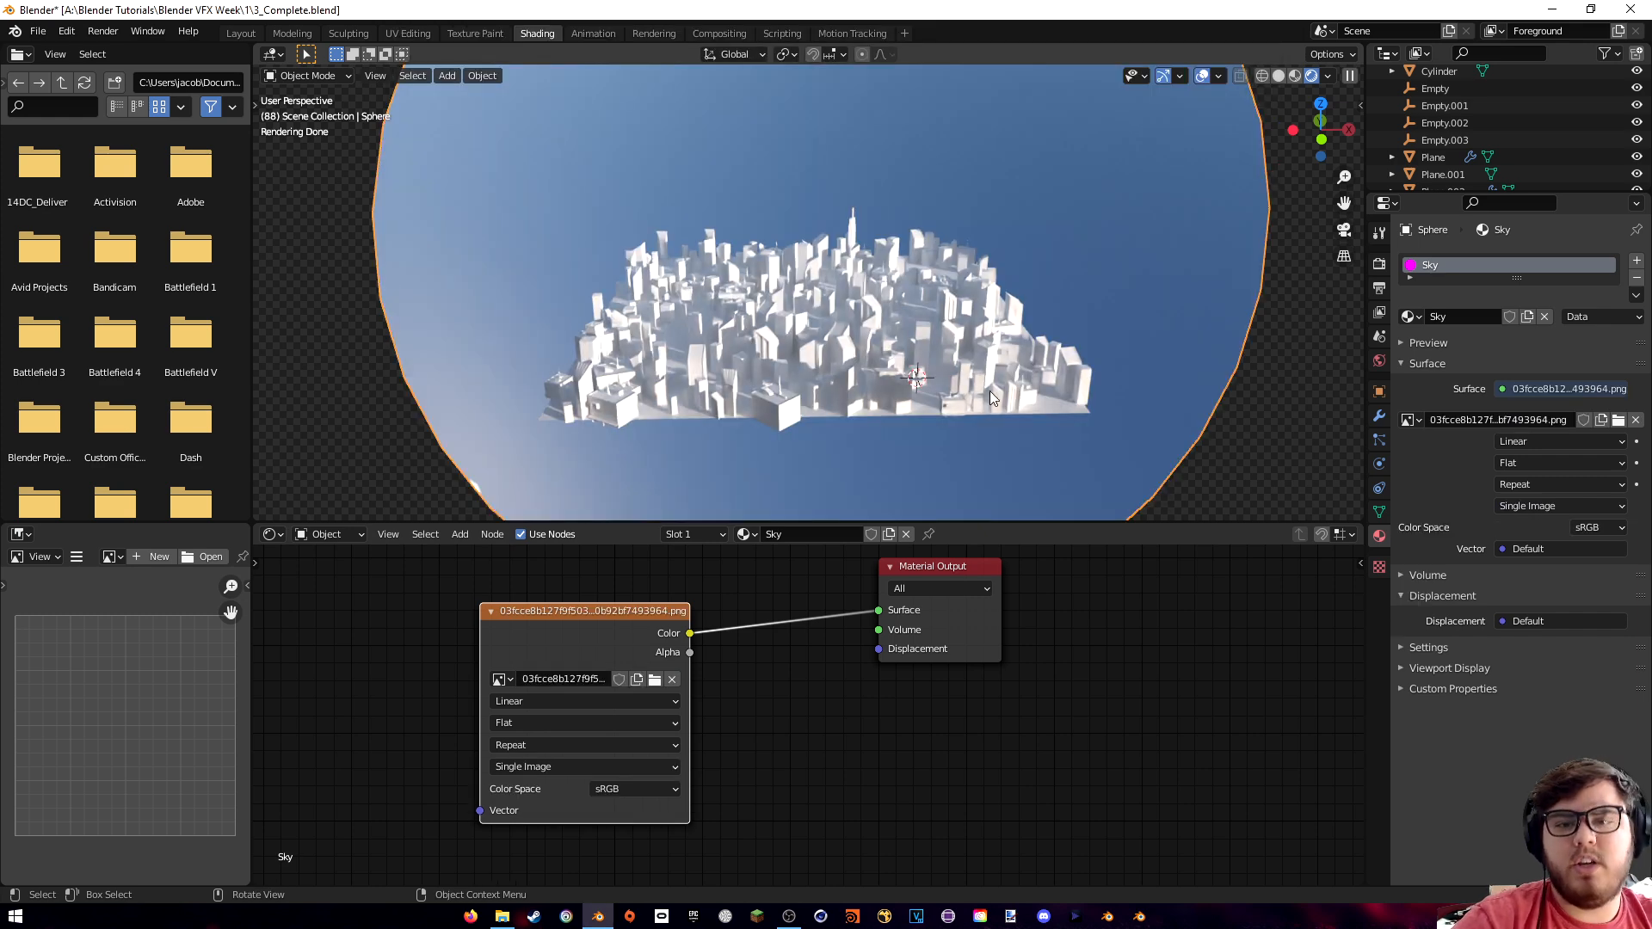
middle_click_drag(732, 614, 734, 608)
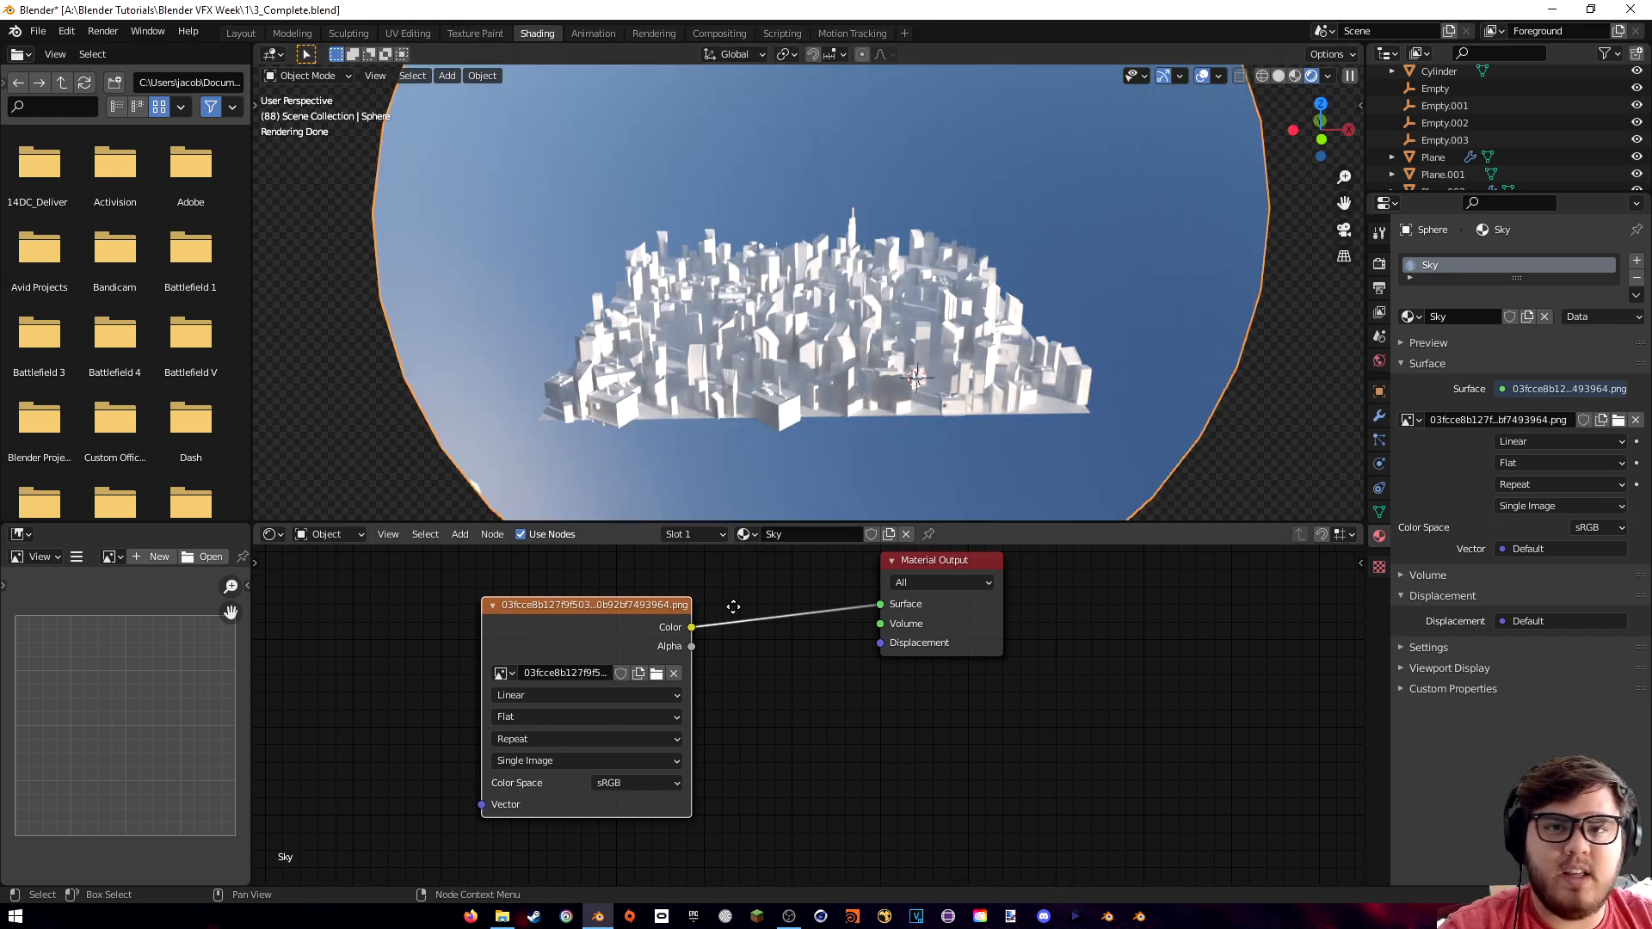
middle_click_drag(864, 384, 929, 404)
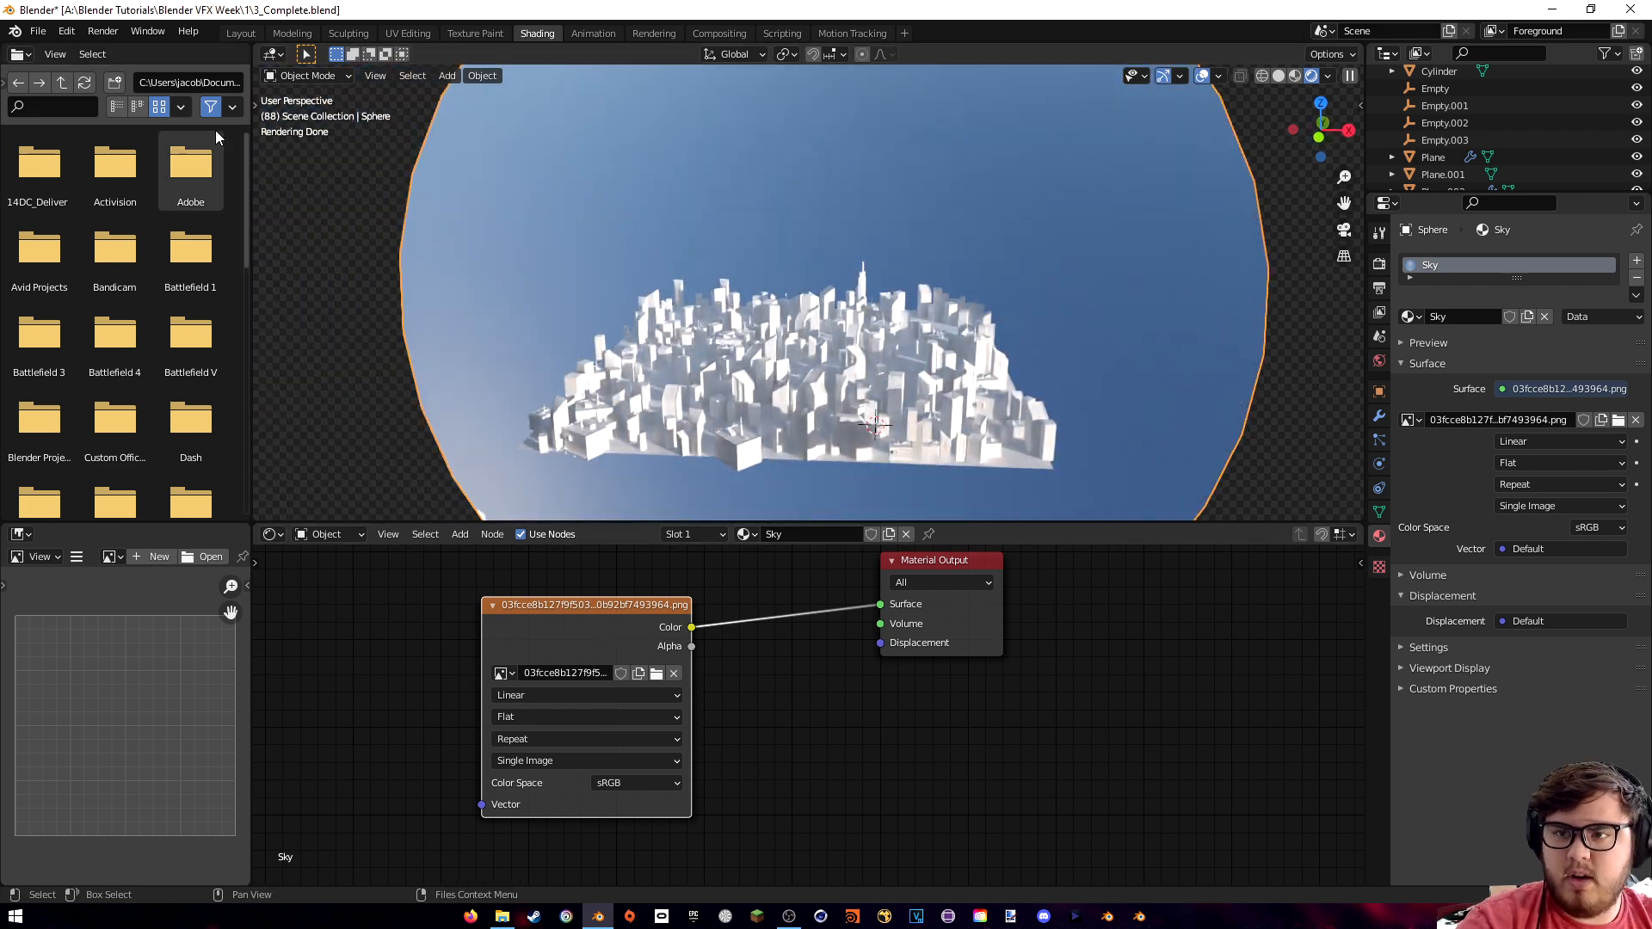
- Check in the add-on preferences whether the Node Wrangler add-on is enabled, filtering the list by "node"
left_click(76, 35)
left_click(106, 277)
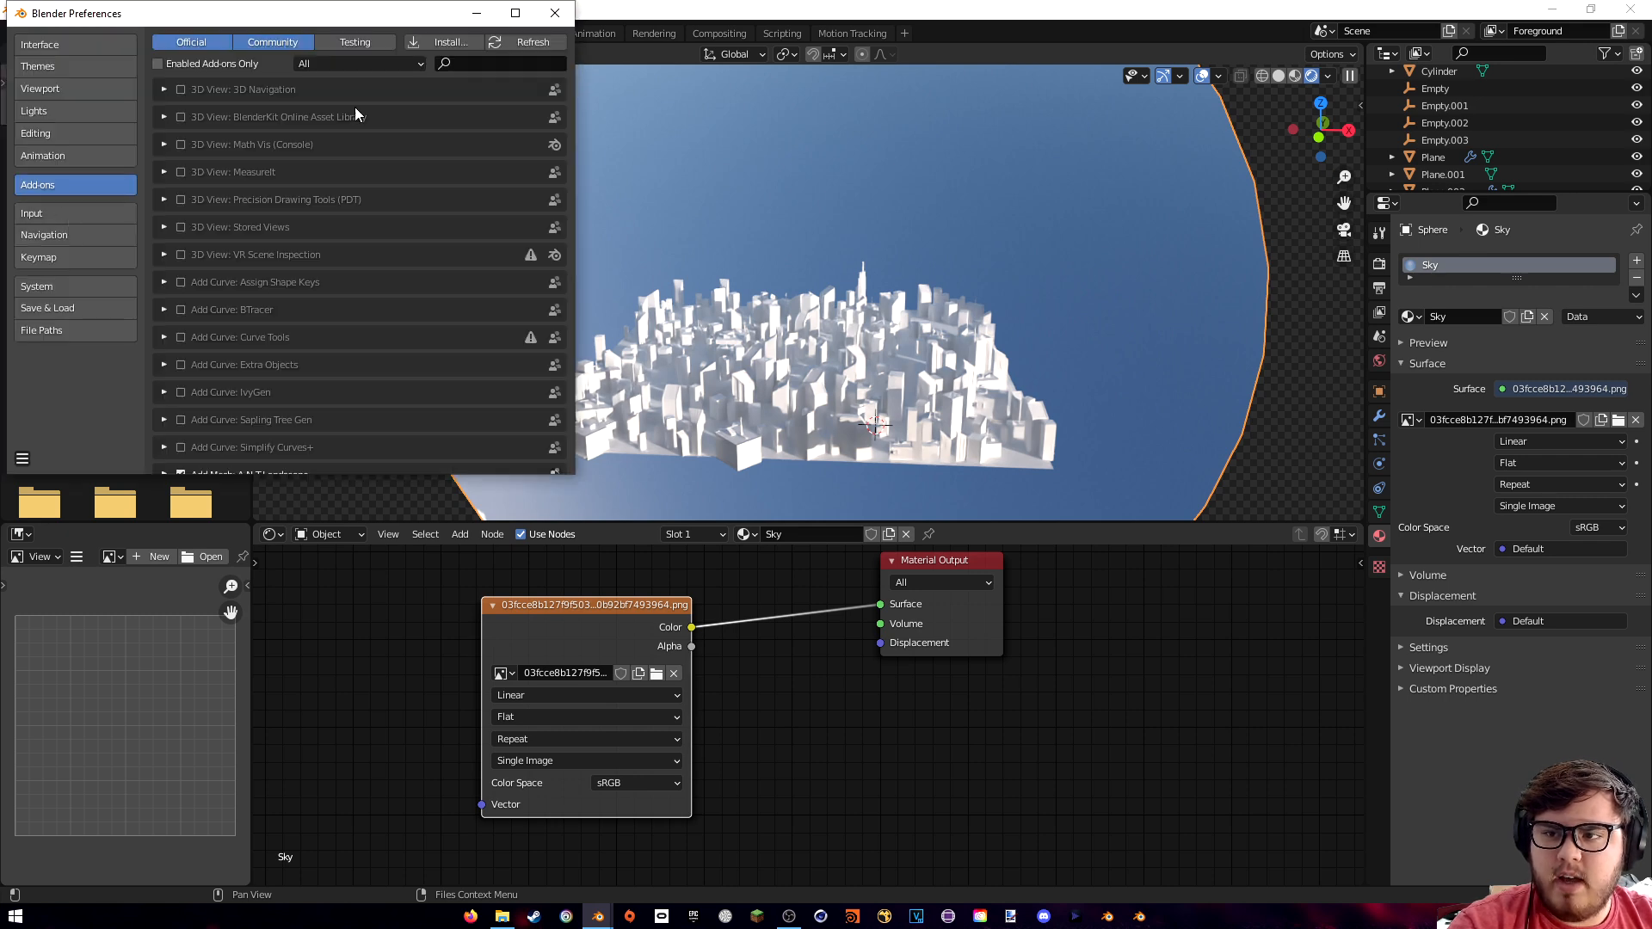
left_click(479, 63)
type("node")
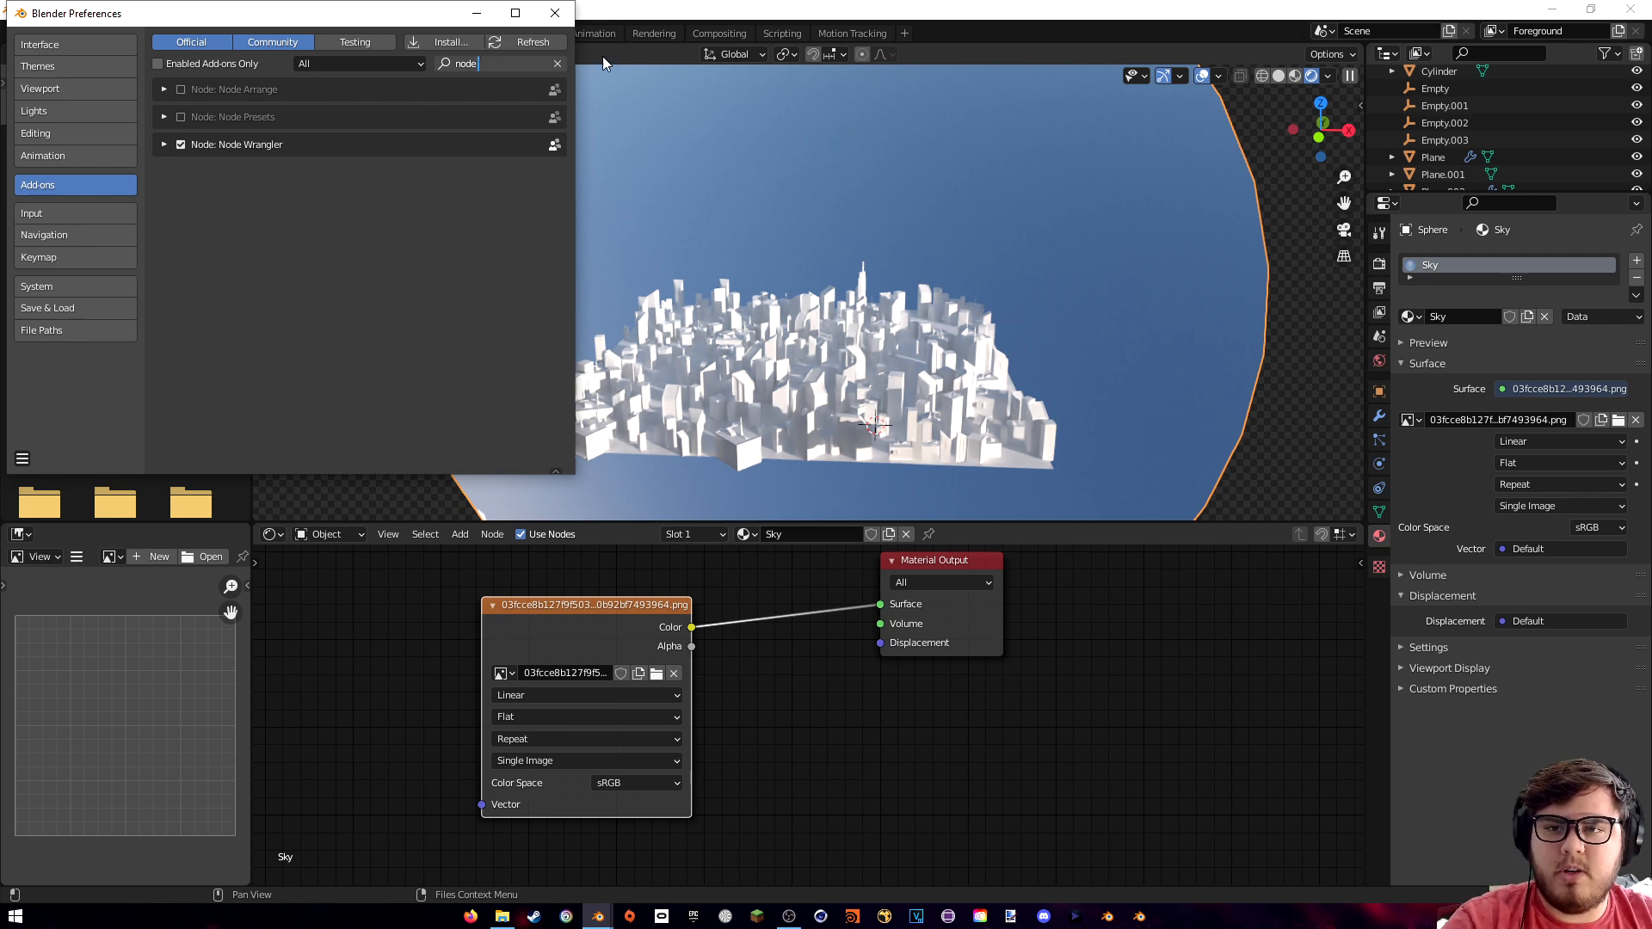
left_click(561, 26)
- Add Texture Coordinate and Mapping nodes to the sky image texture with Node Wrangler, and widen the viewport and node editor
key("Home")
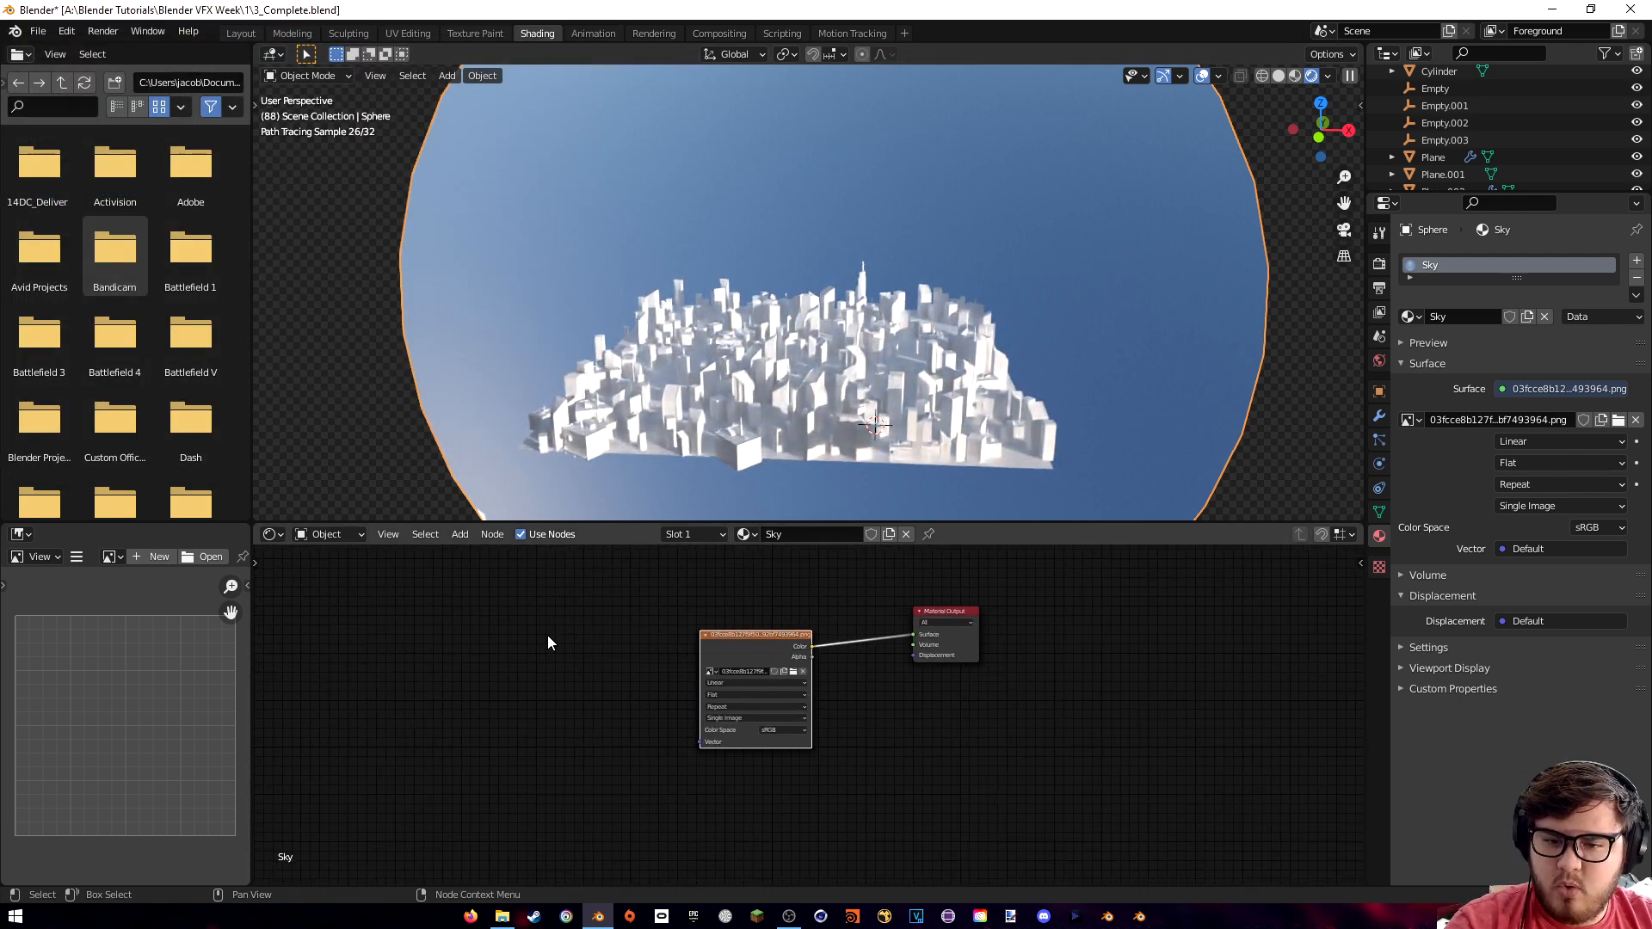
key("ctrl+t")
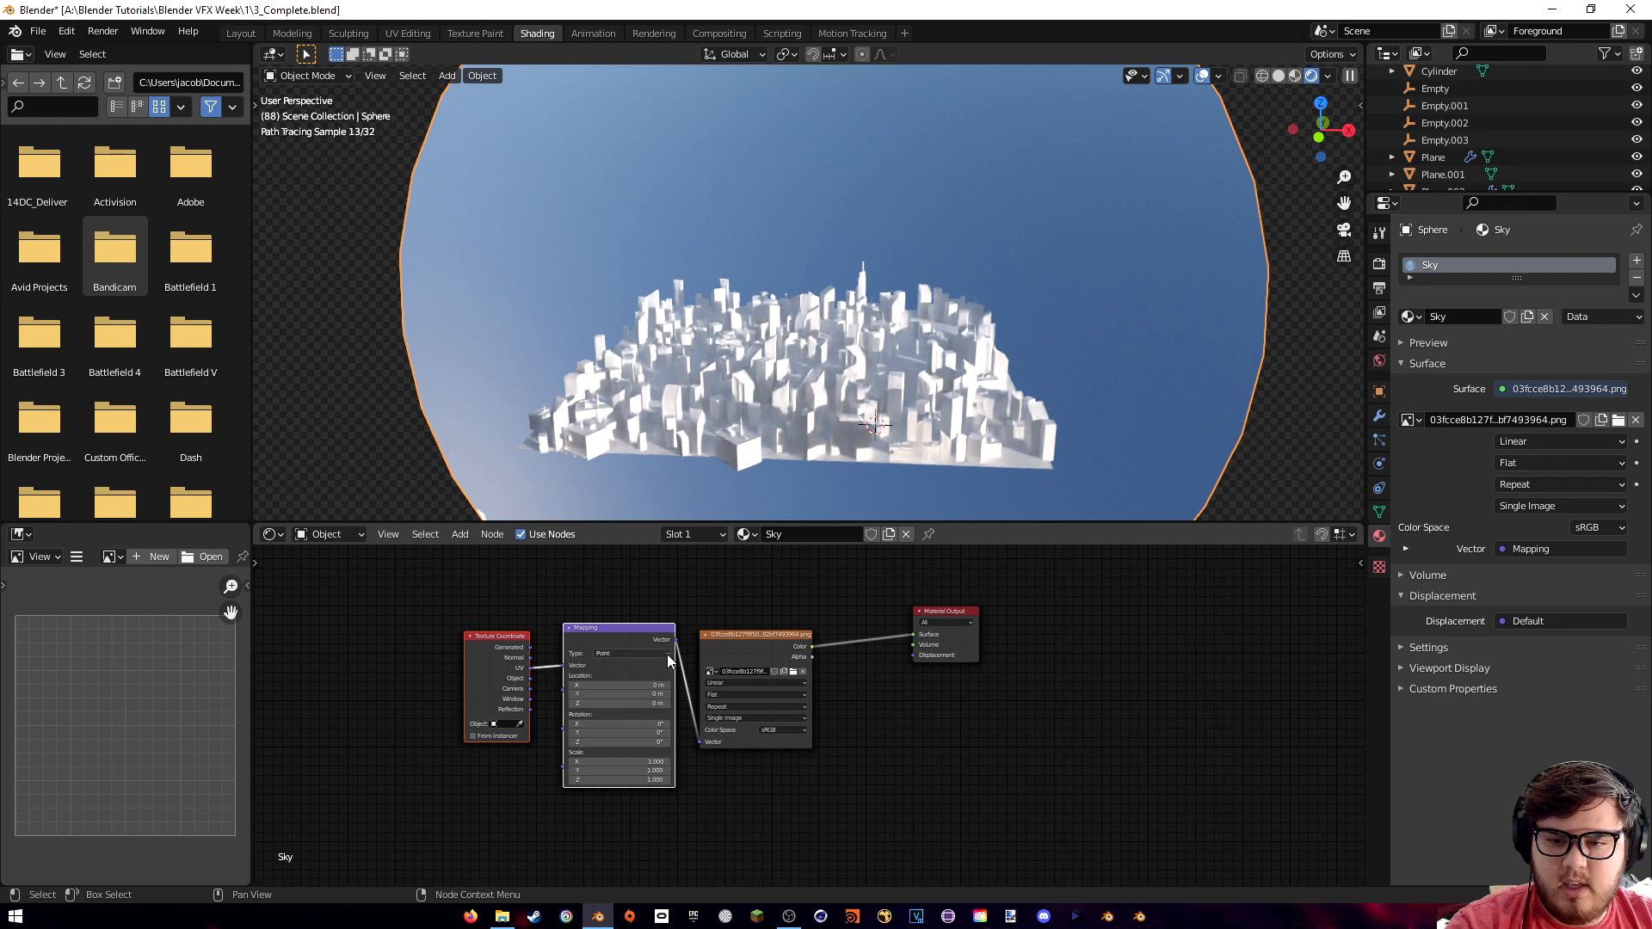
key("Home")
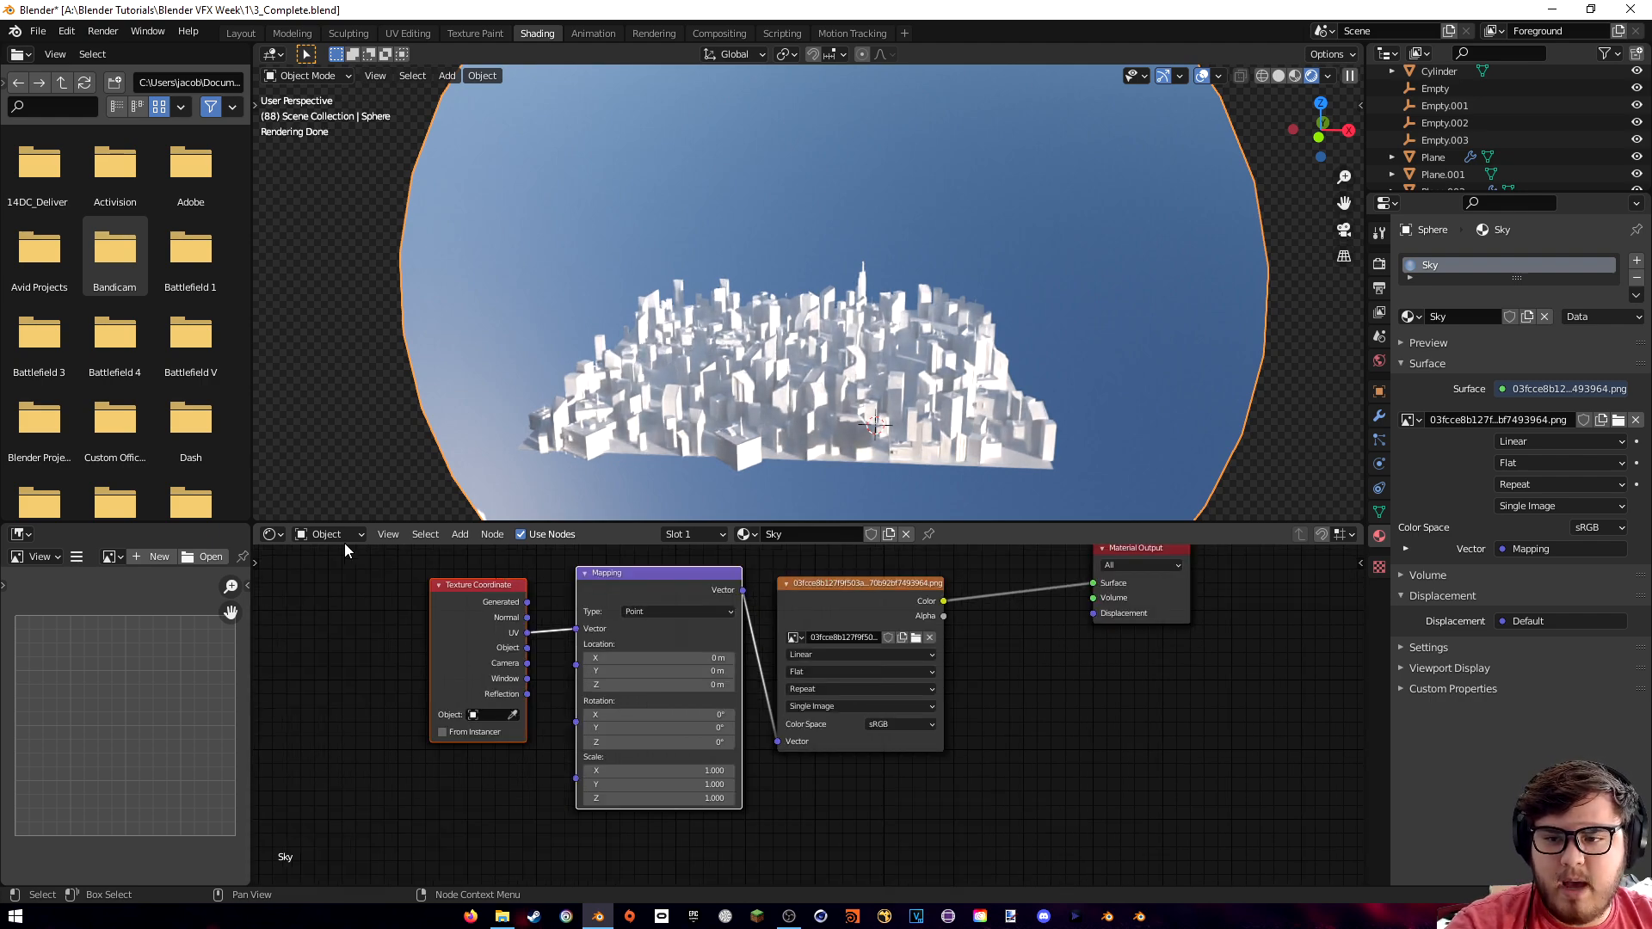
left_click_drag(251, 473, 118, 491)
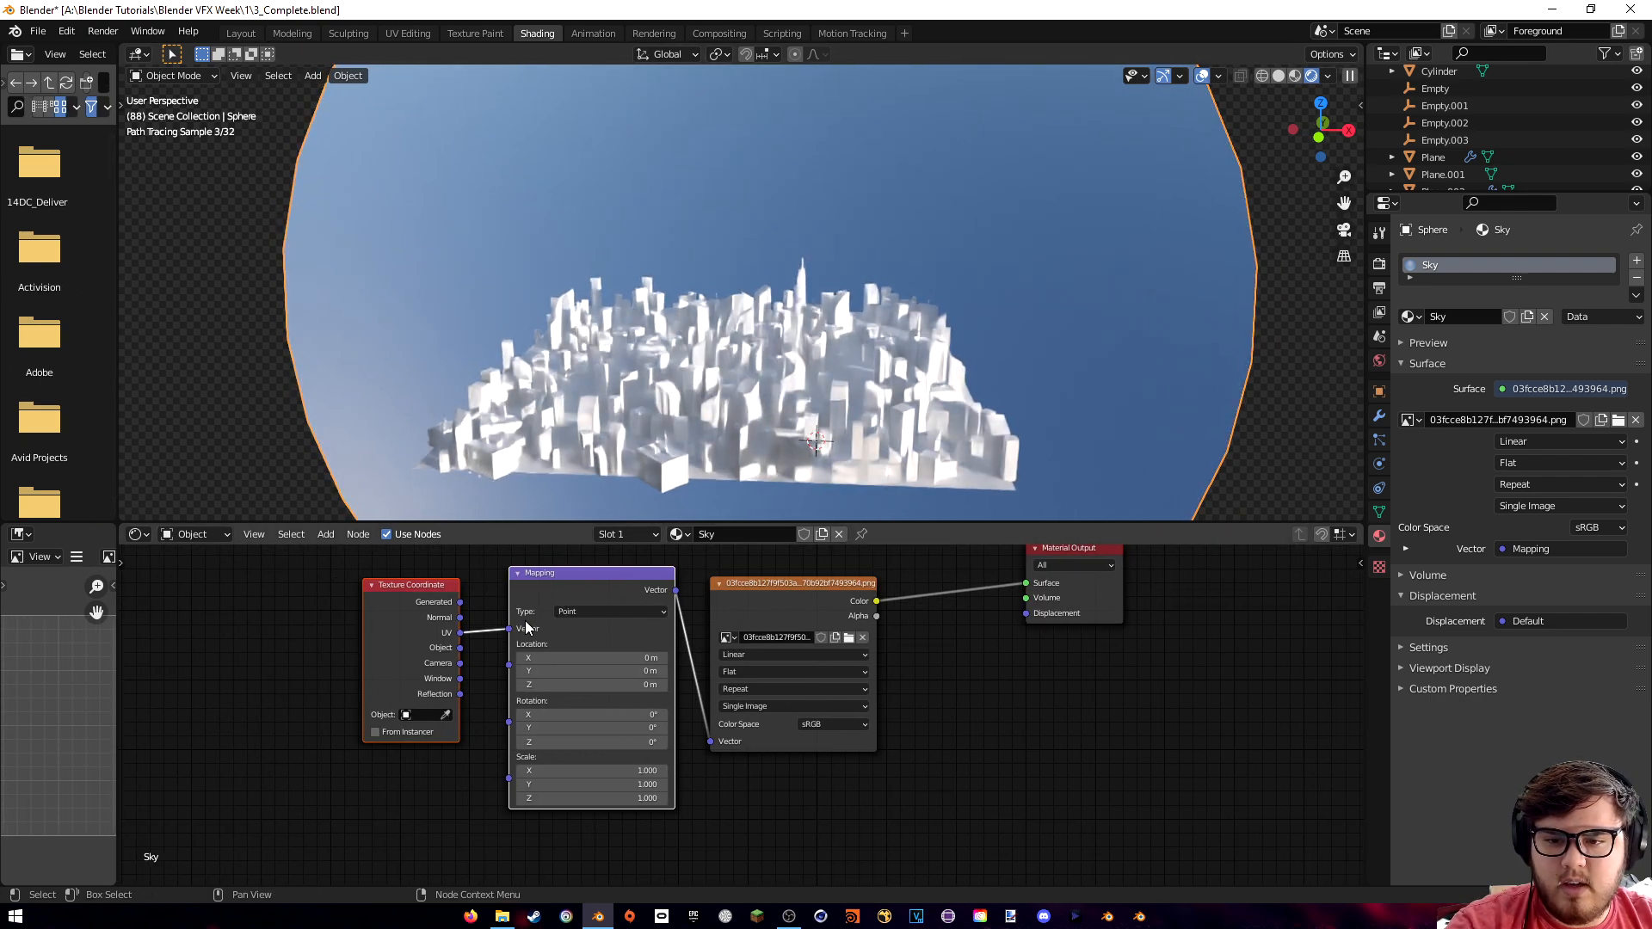
- Set the Mapping node's Z rotation to about -9.4° and view the scene through the camera
middle_click_drag(546, 620, 531, 633)
left_click_drag(563, 754, 515, 754)
key("KP_0")
middle_click_drag(883, 295, 879, 351, "shift")
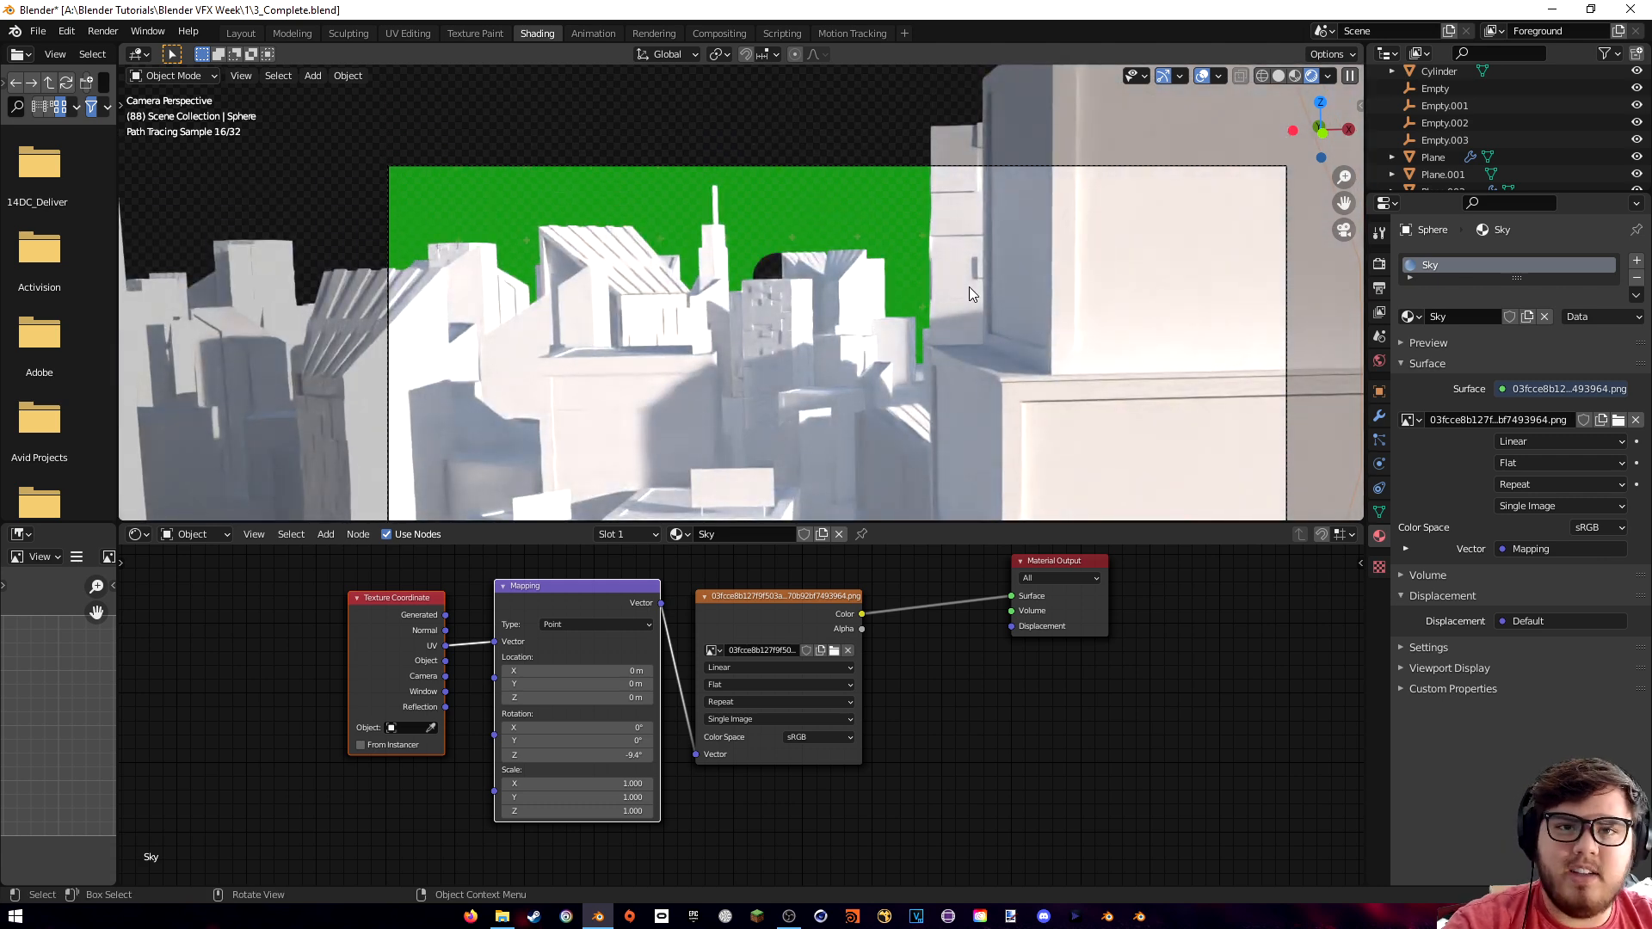
- Select the Camera in the foreground collection and set its Clip End to 100000 m
scroll(1437, 129, "up", 10)
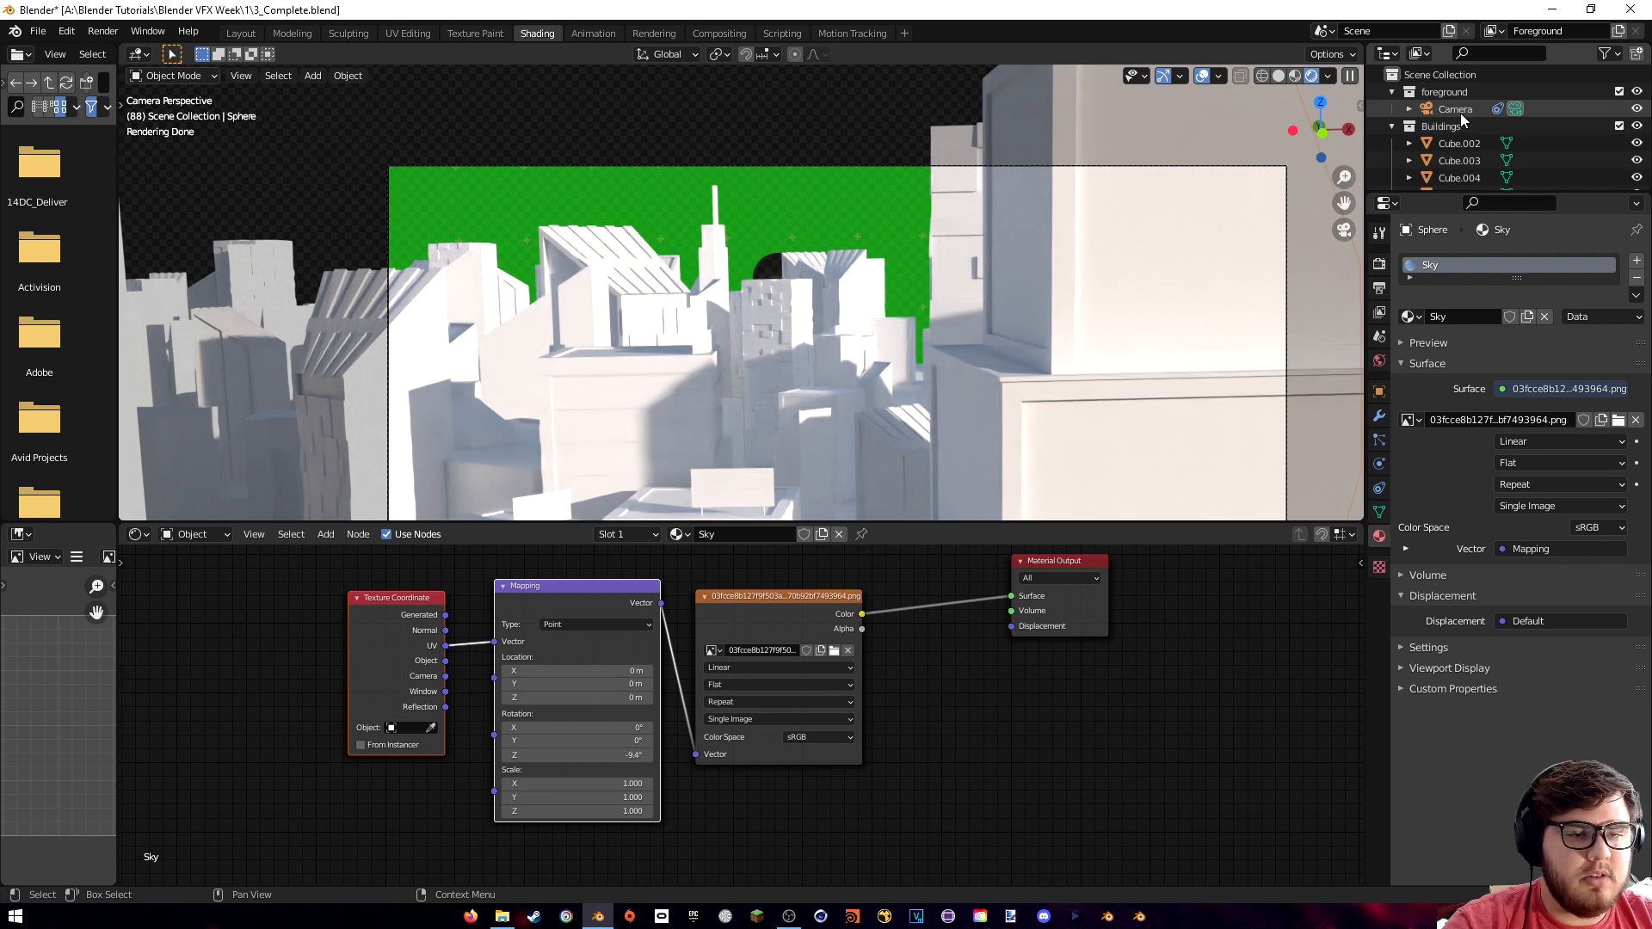
left_click(1456, 110)
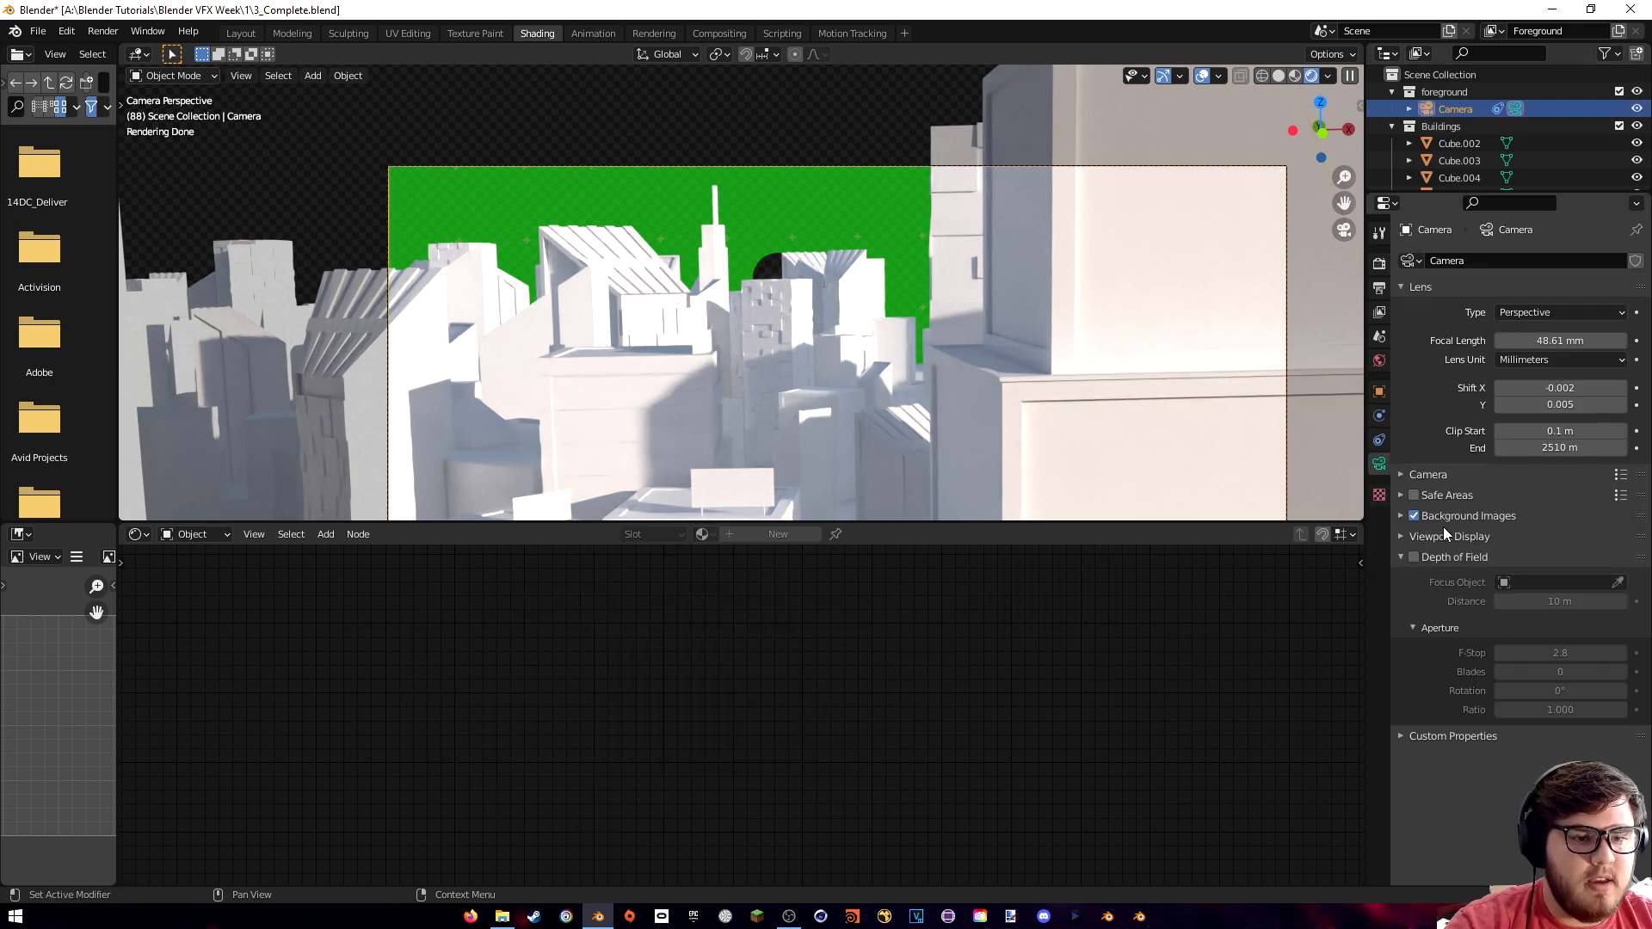
left_click(1542, 448)
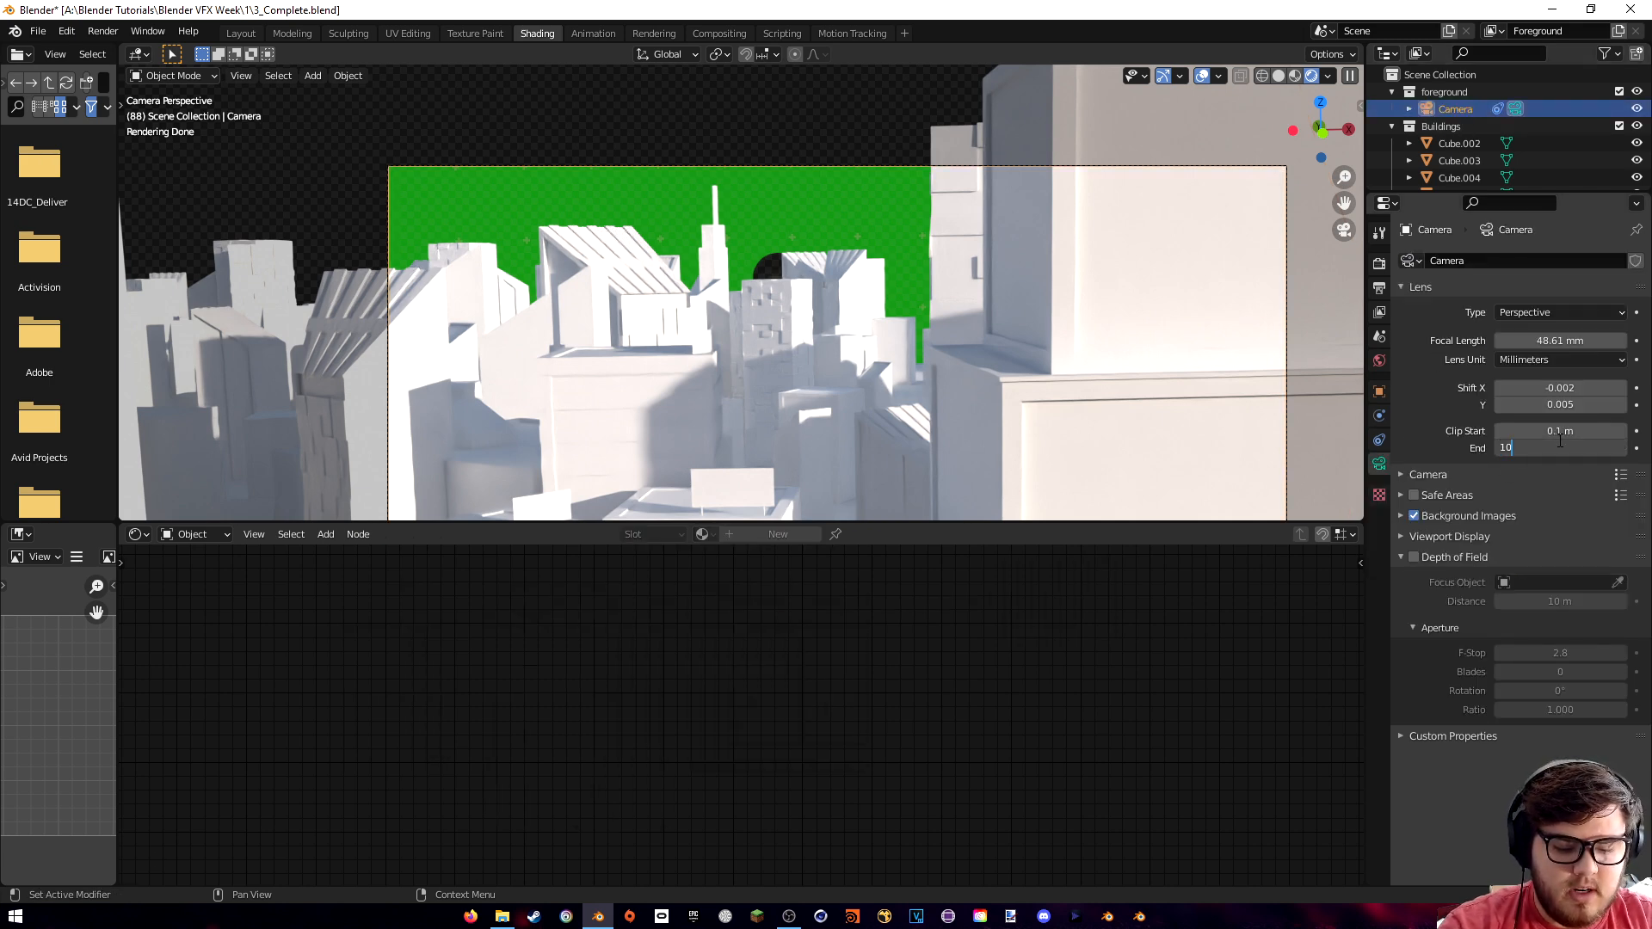
type("100000")
key("Return")
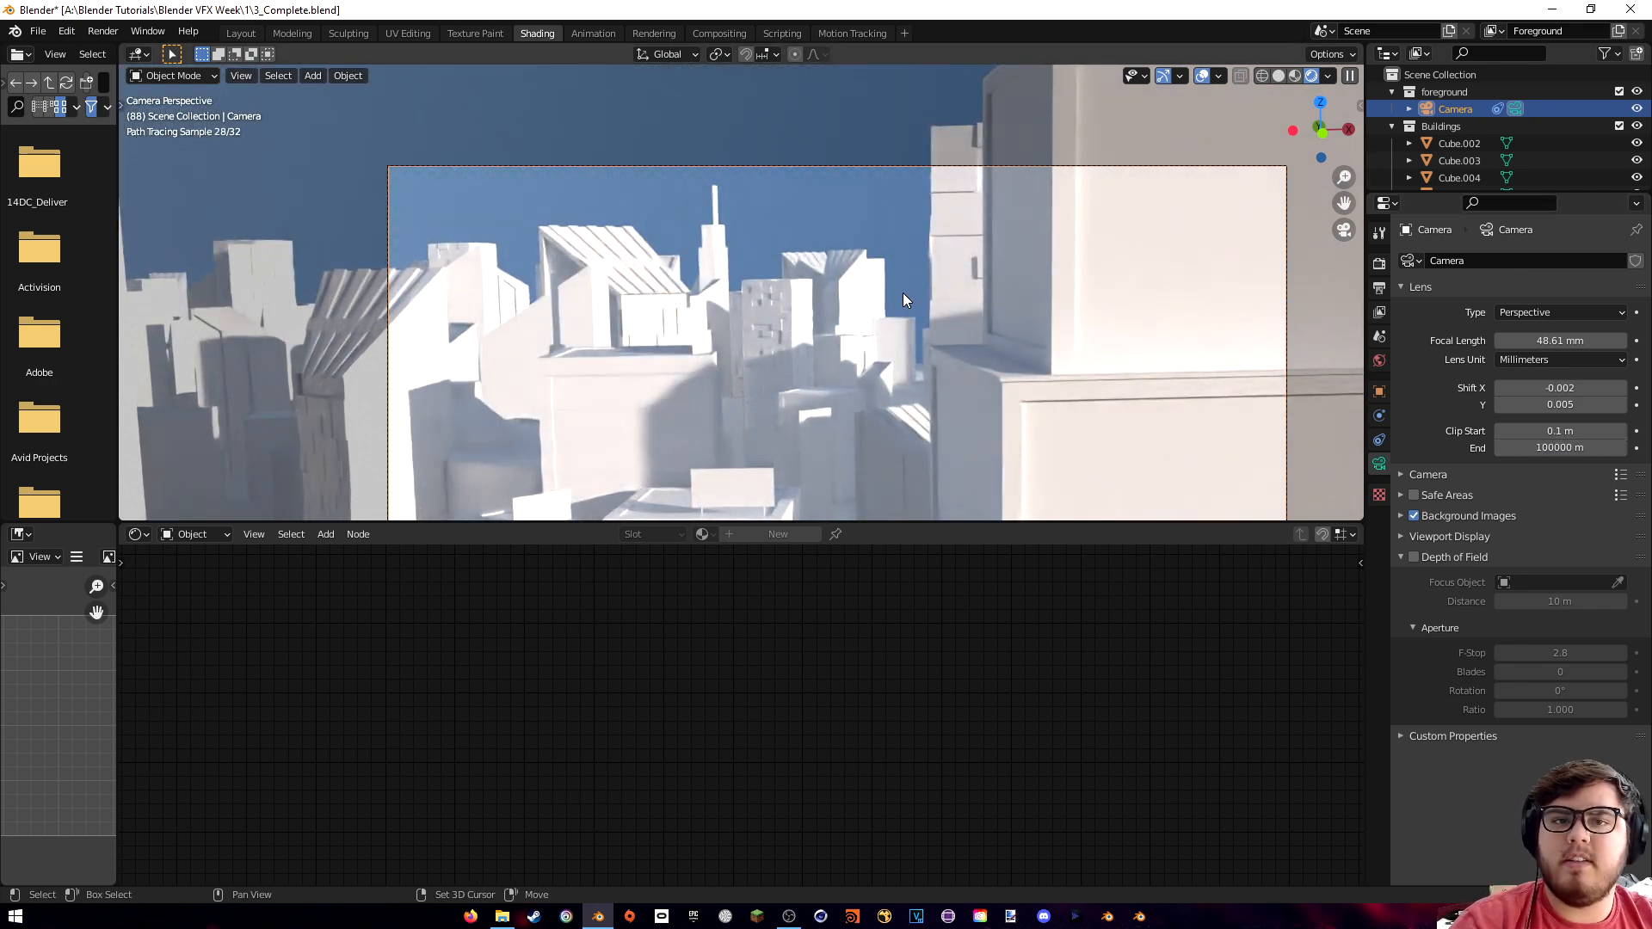
- Return to the sphere's Sky material and rotate the sky image mapping to about -22.9° in Z
middle_click_drag(903, 293, 922, 245, "shift")
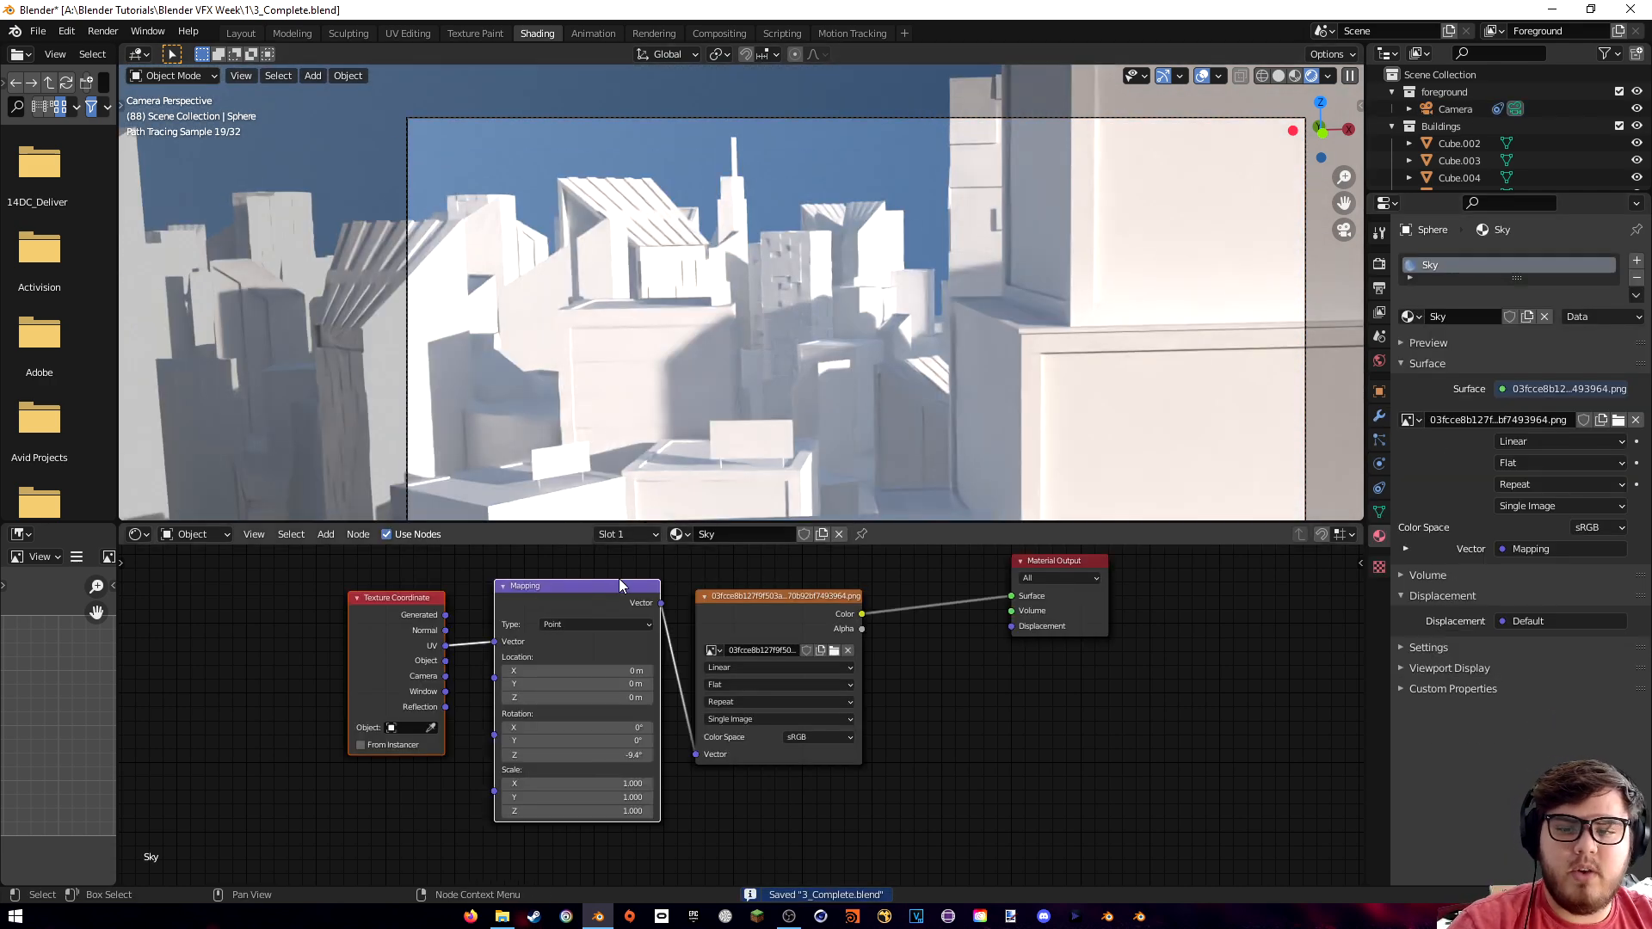
left_click_drag(574, 756, 514, 755)
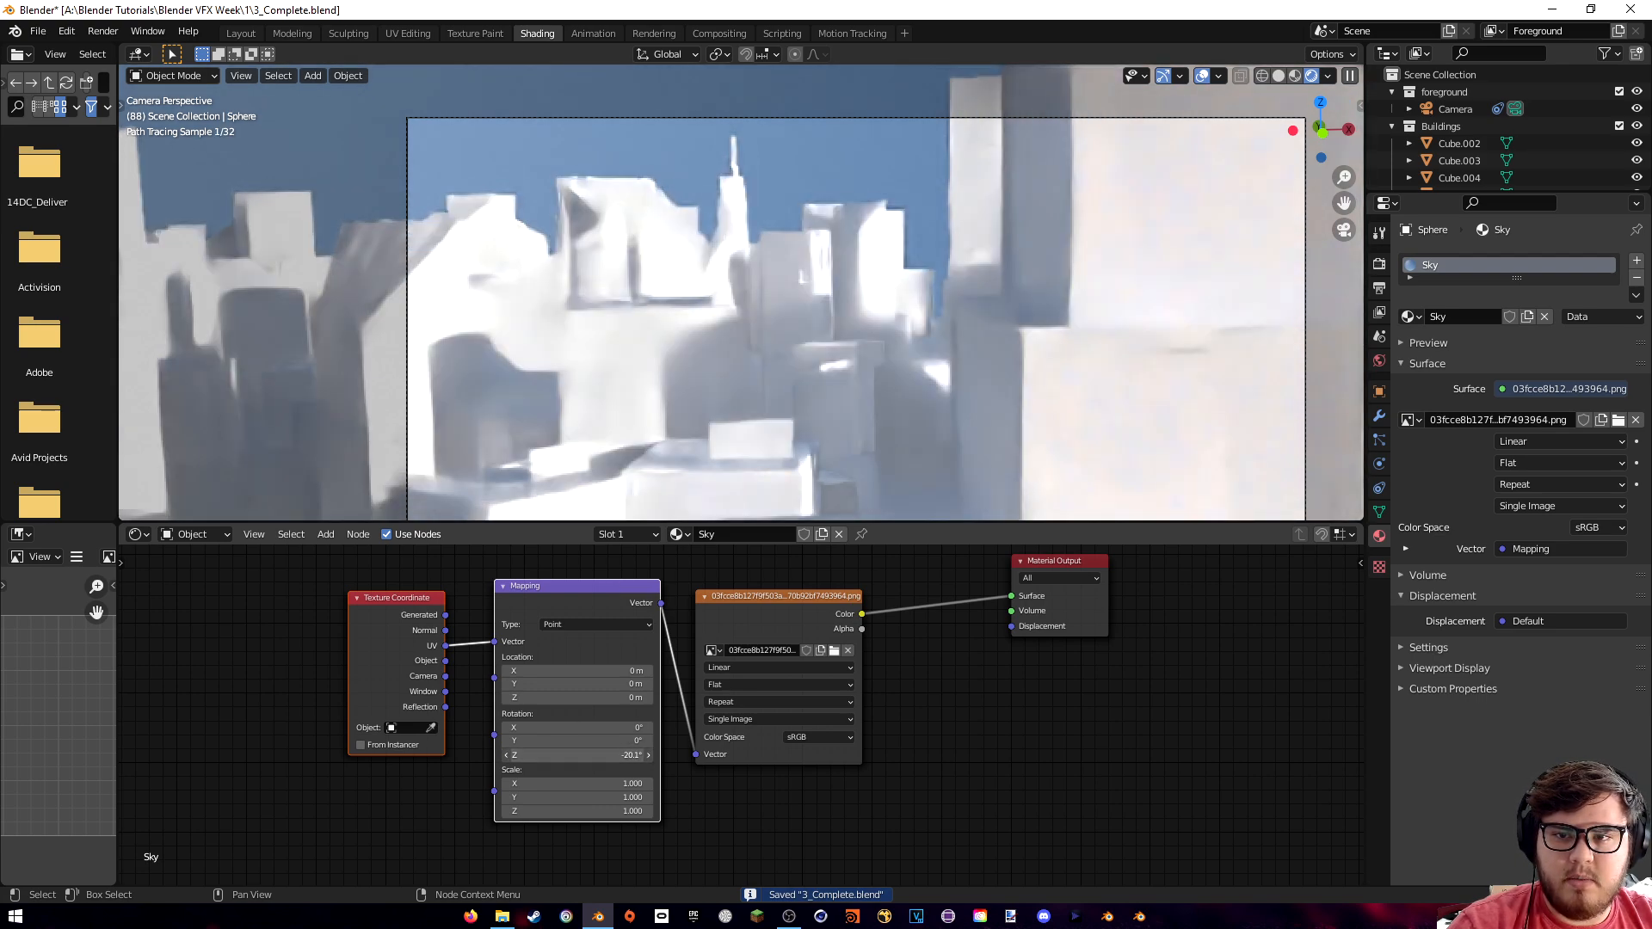
left_click_drag(594, 754, 568, 754)
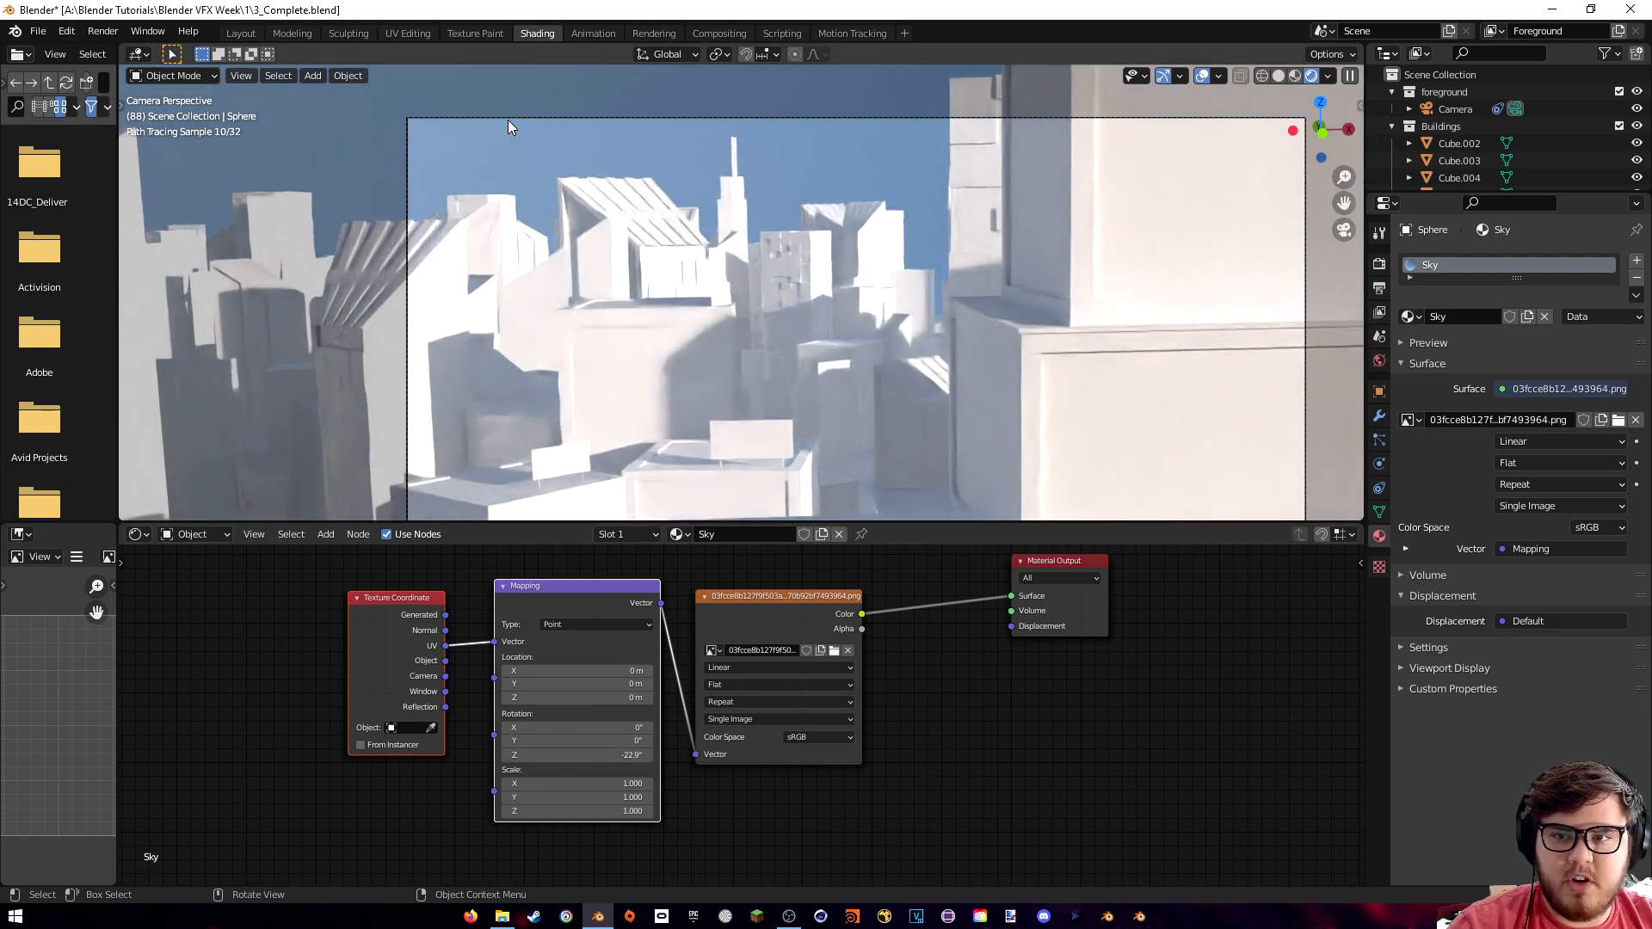
middle_click_drag(689, 205, 641, 135, "shift")
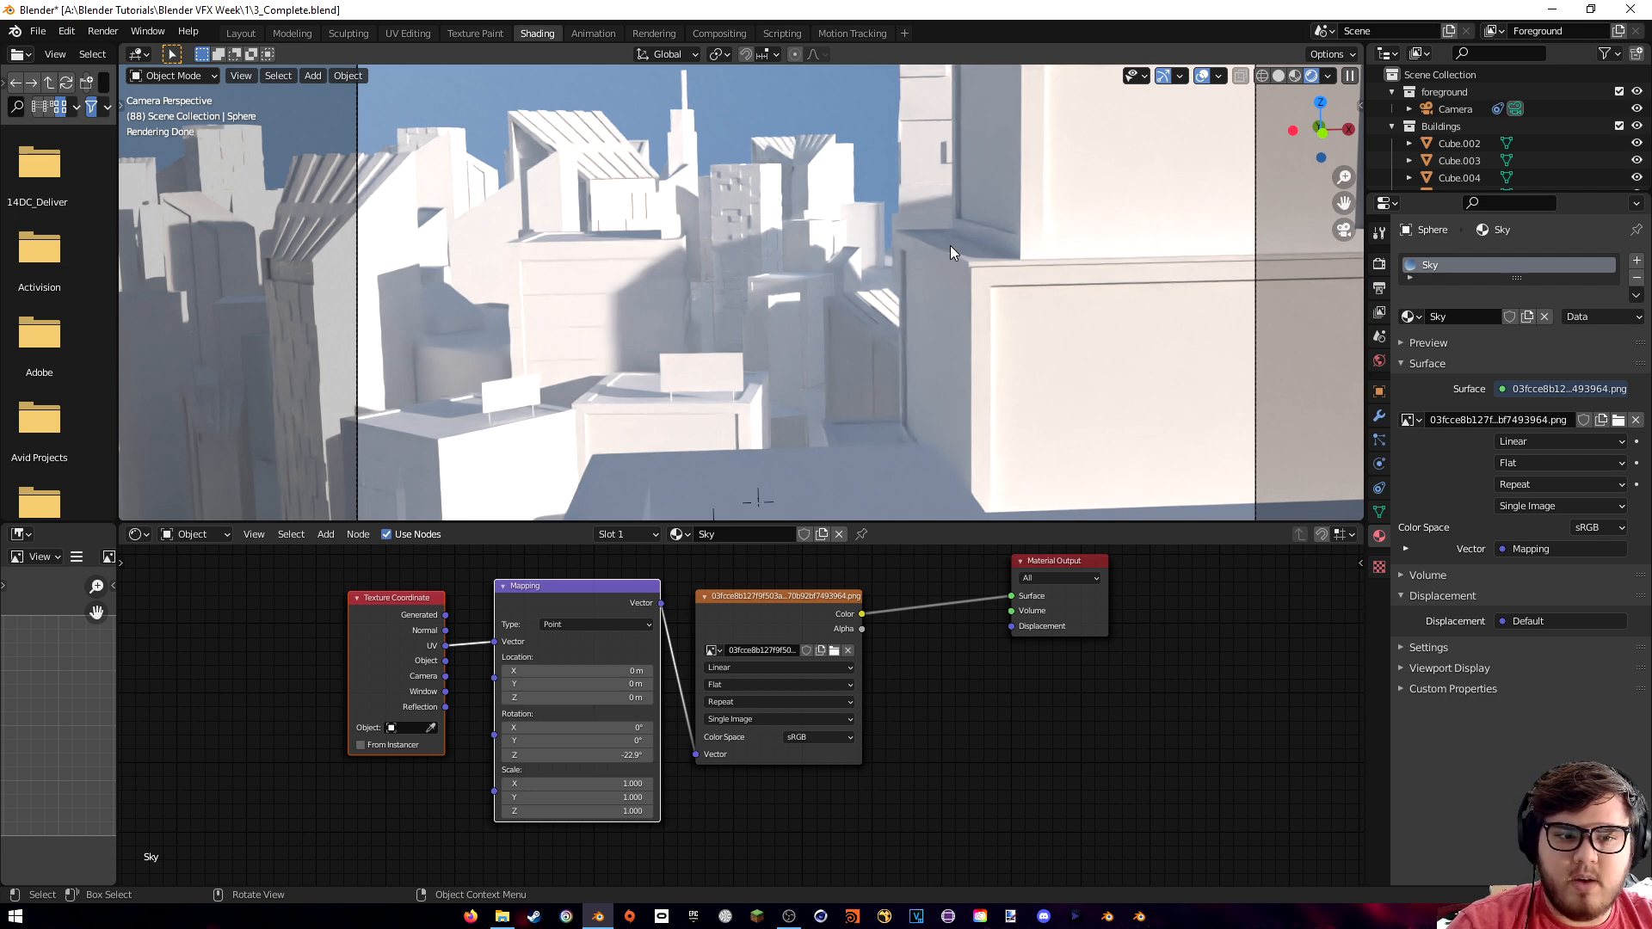
- Turn off Glossy, Transmission, Volume Scatter and Shadow in the sphere's Ray Visibility, keeping Camera and Diffuse on
left_click(1380, 393)
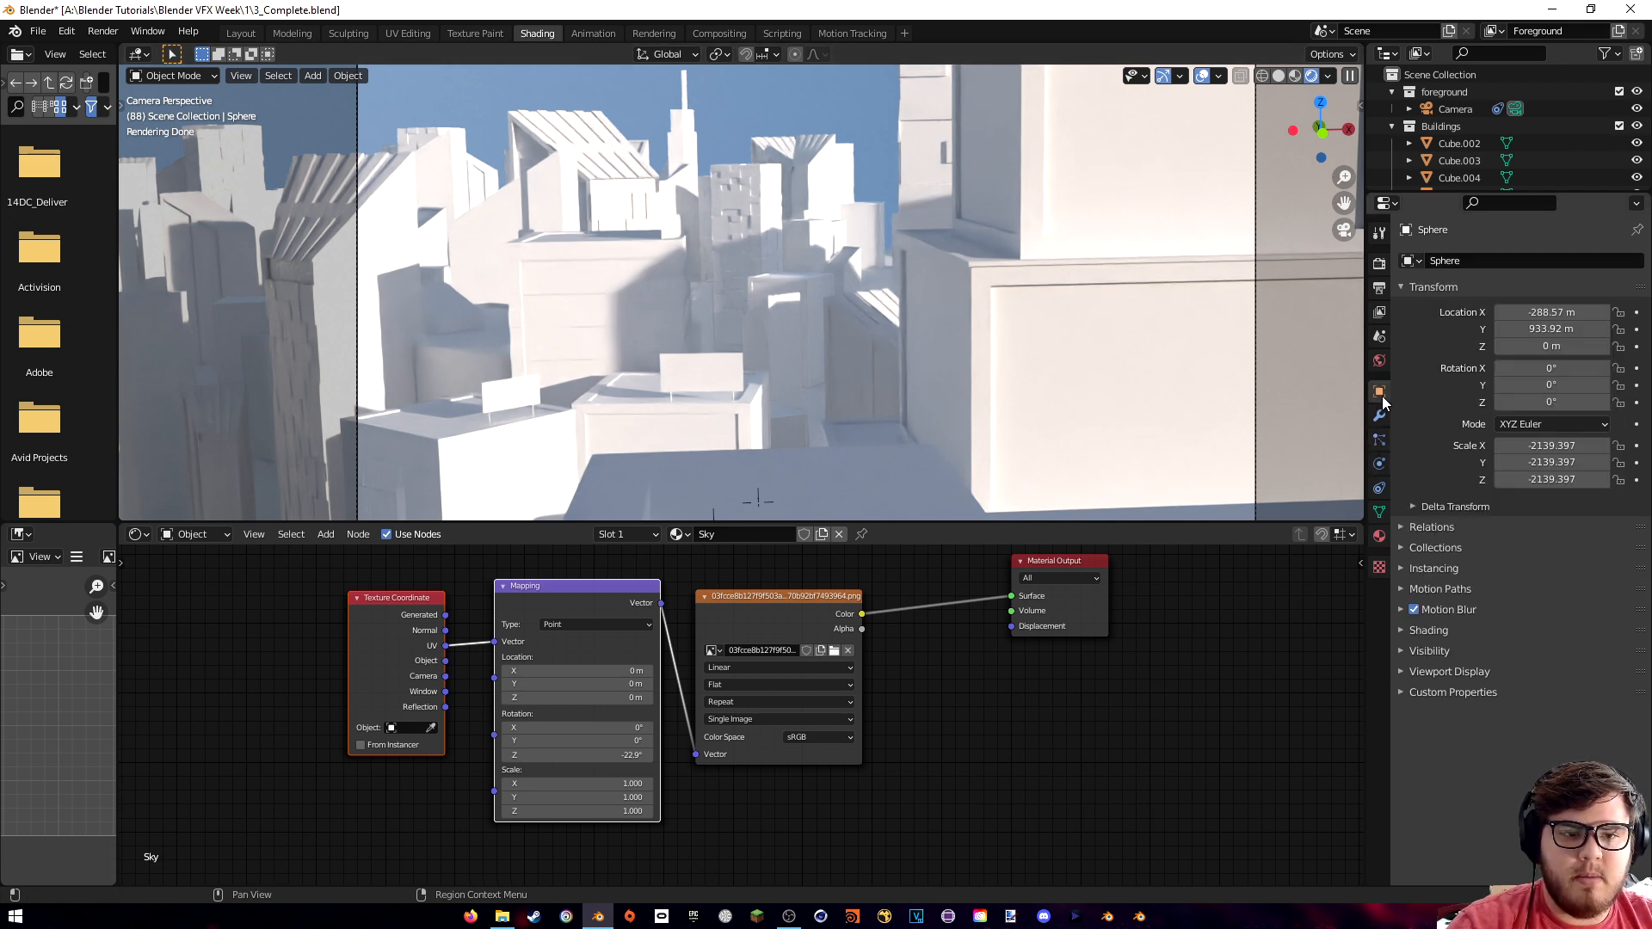
left_click(1407, 652)
scroll(1463, 637, "down", 4)
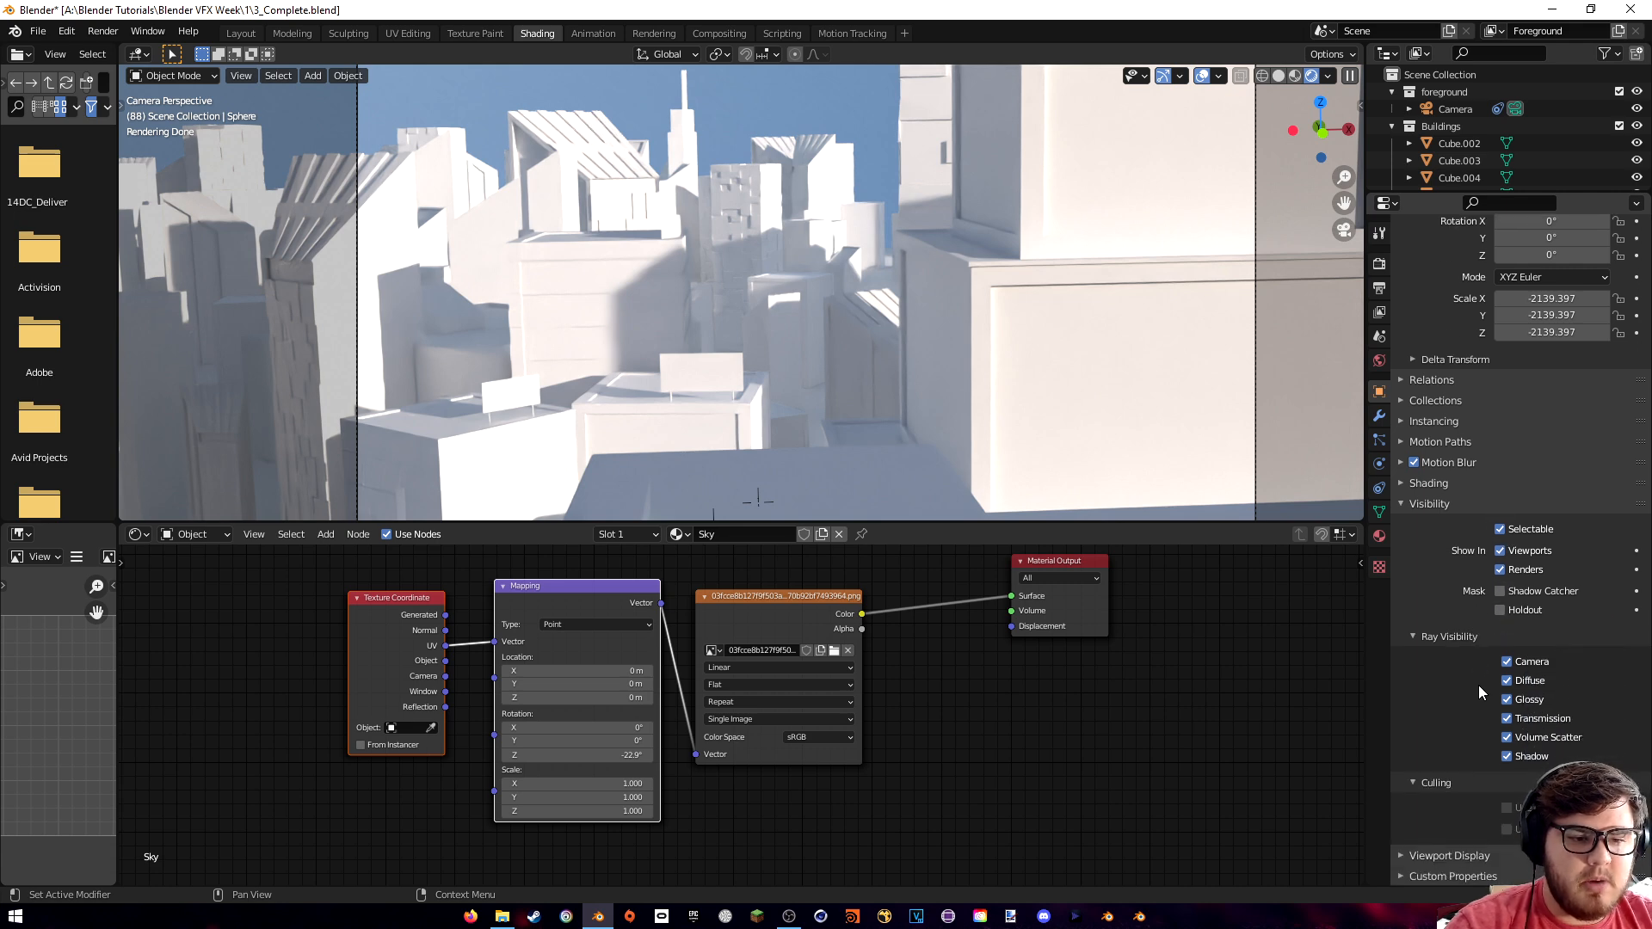
left_click_drag(1506, 757, 1511, 681)
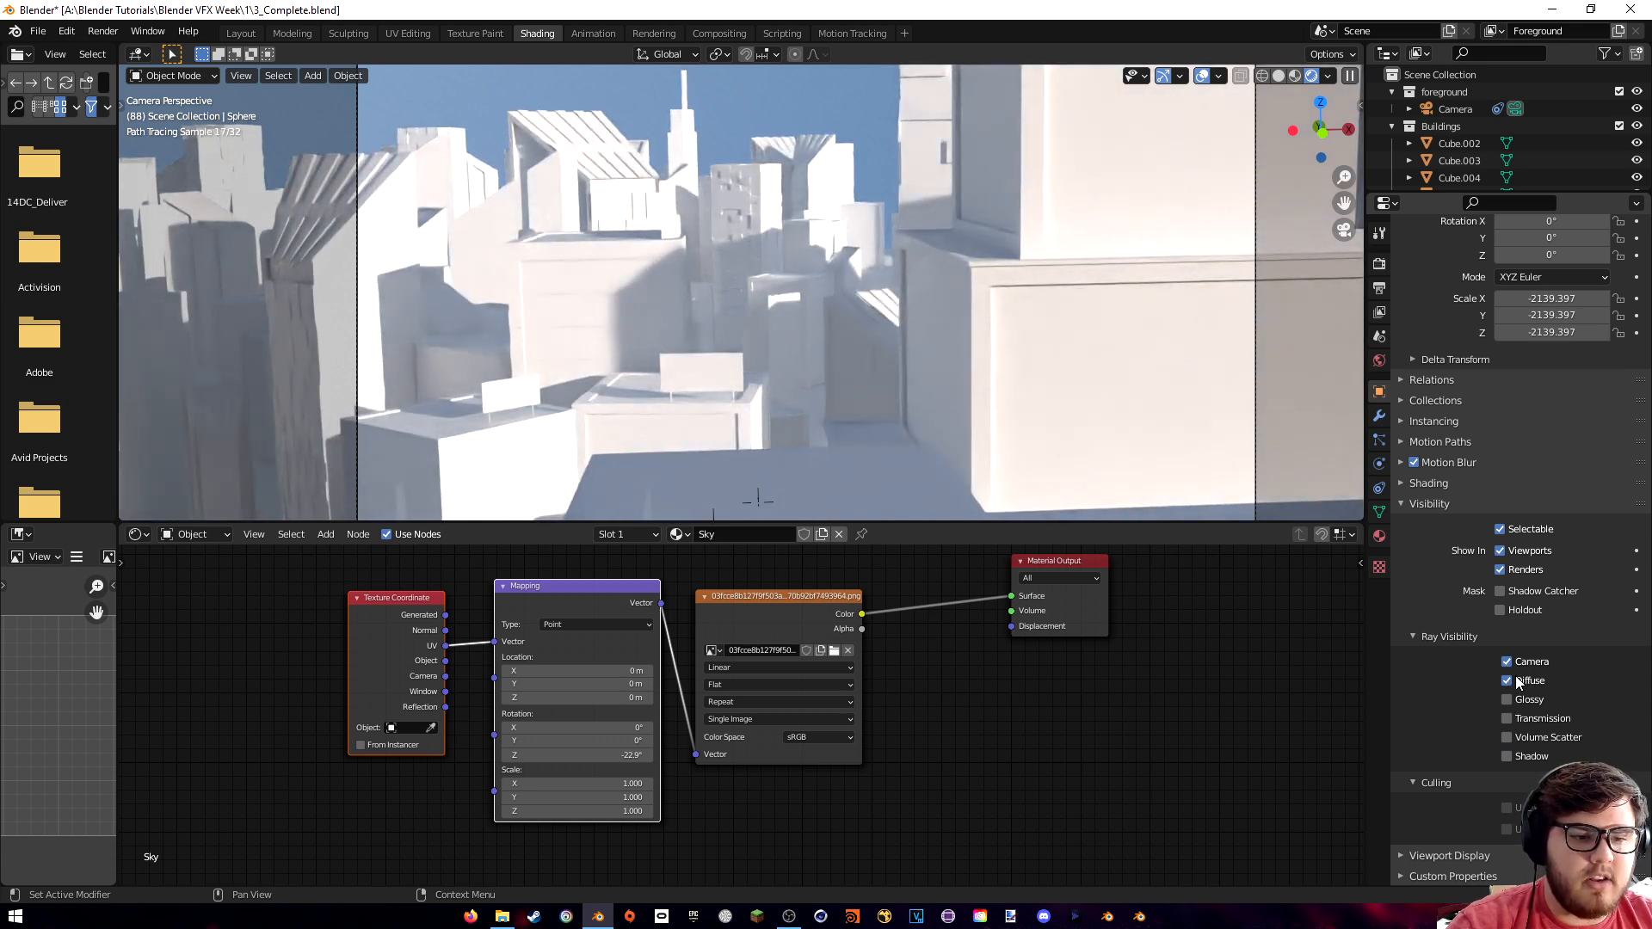
middle_click_drag(1083, 377, 1096, 420, "shift")
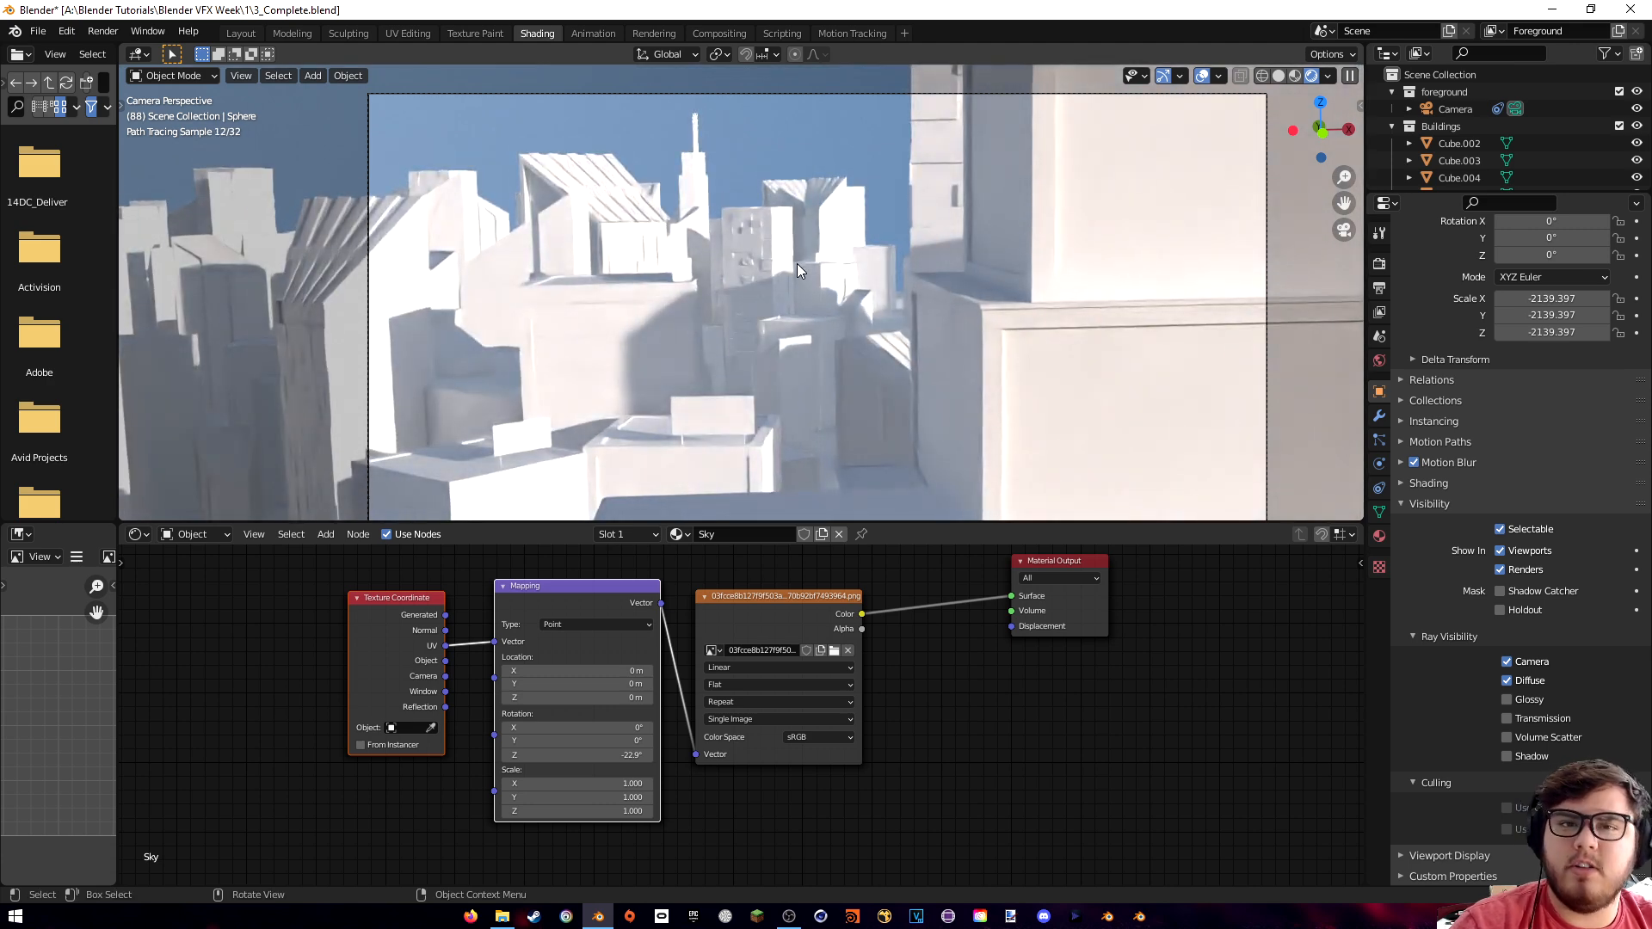
- Select the large stepped foreground building and give it the existing White material
left_click(1015, 277)
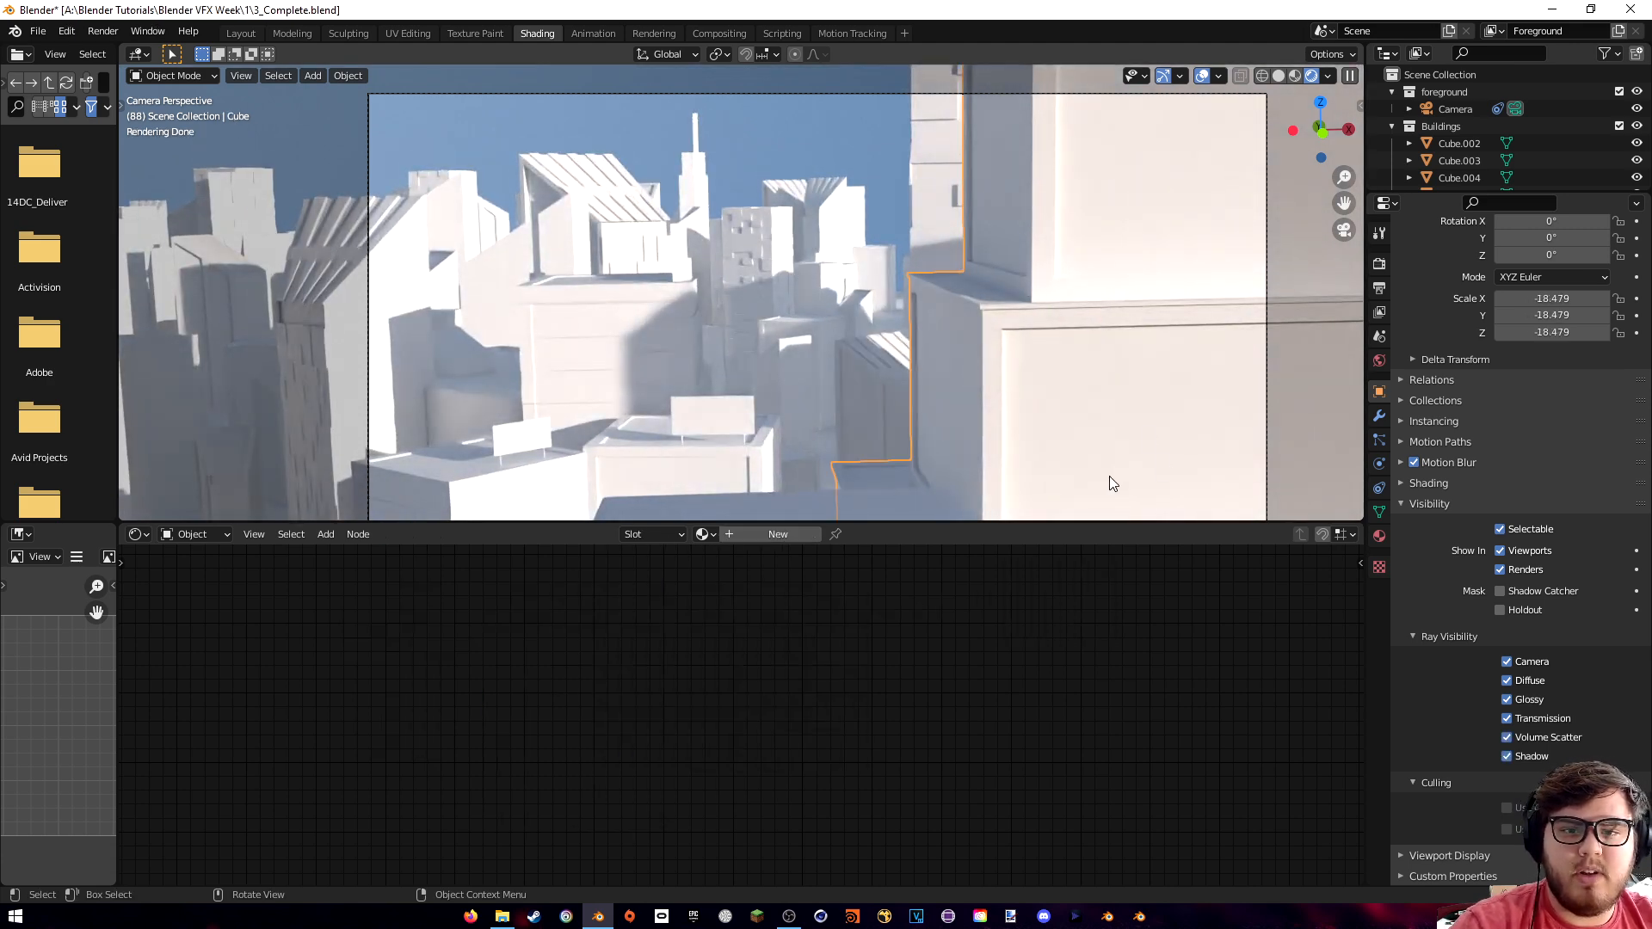
middle_click_drag(1044, 398, 1028, 312, "shift")
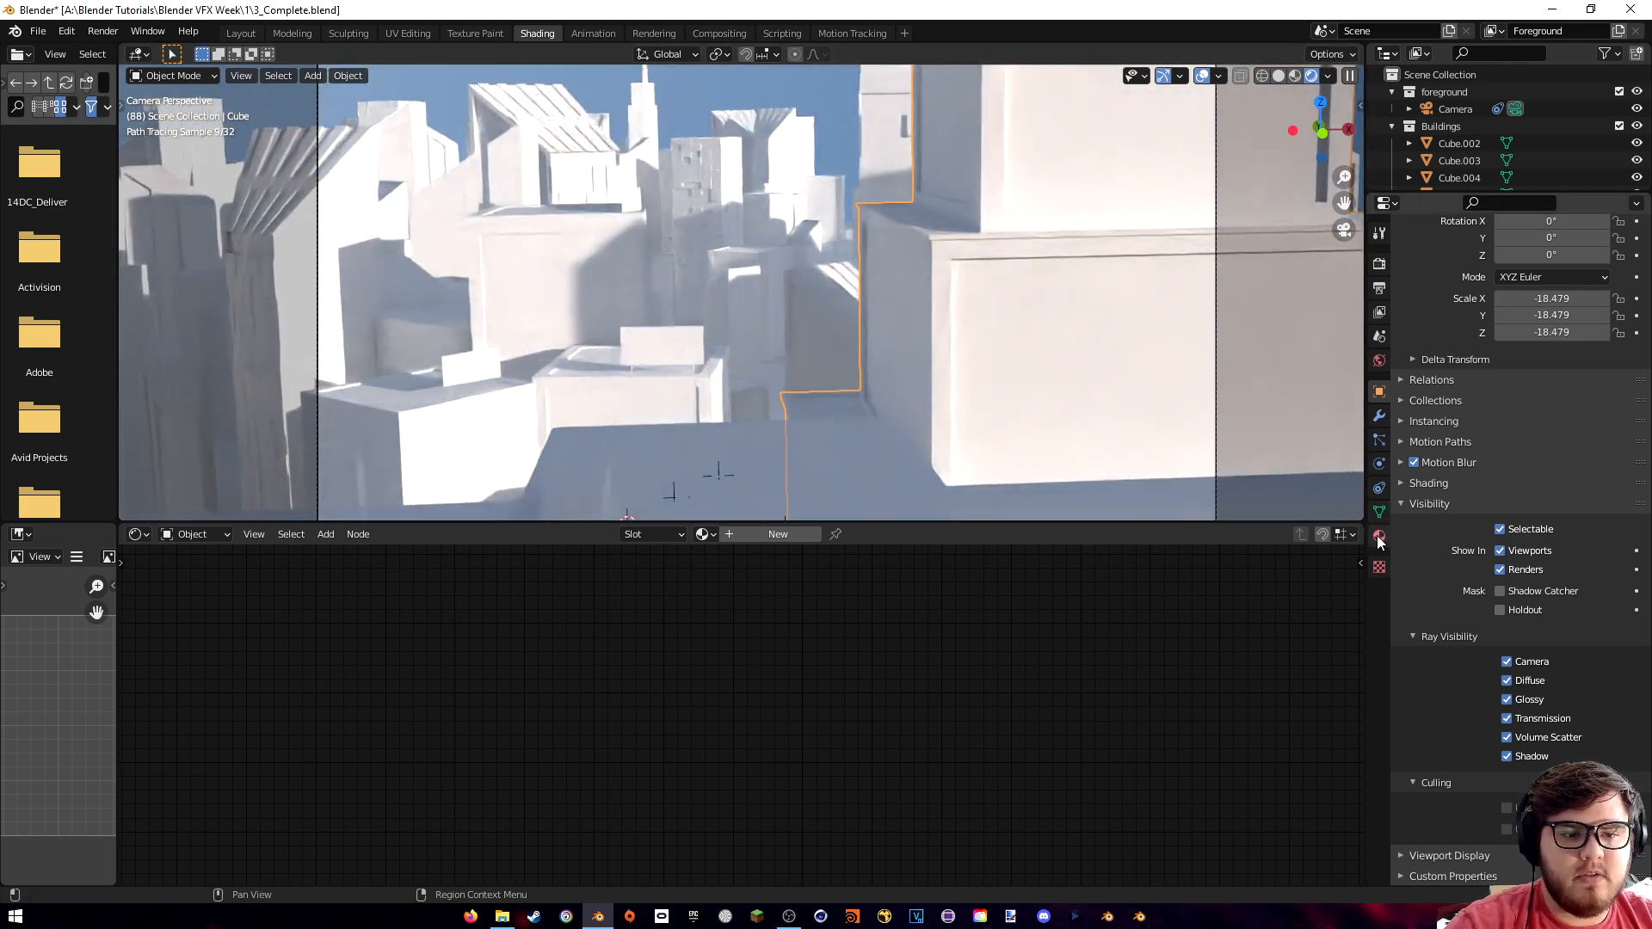
left_click(1379, 536)
middle_click_drag(977, 312, 963, 320, "shift")
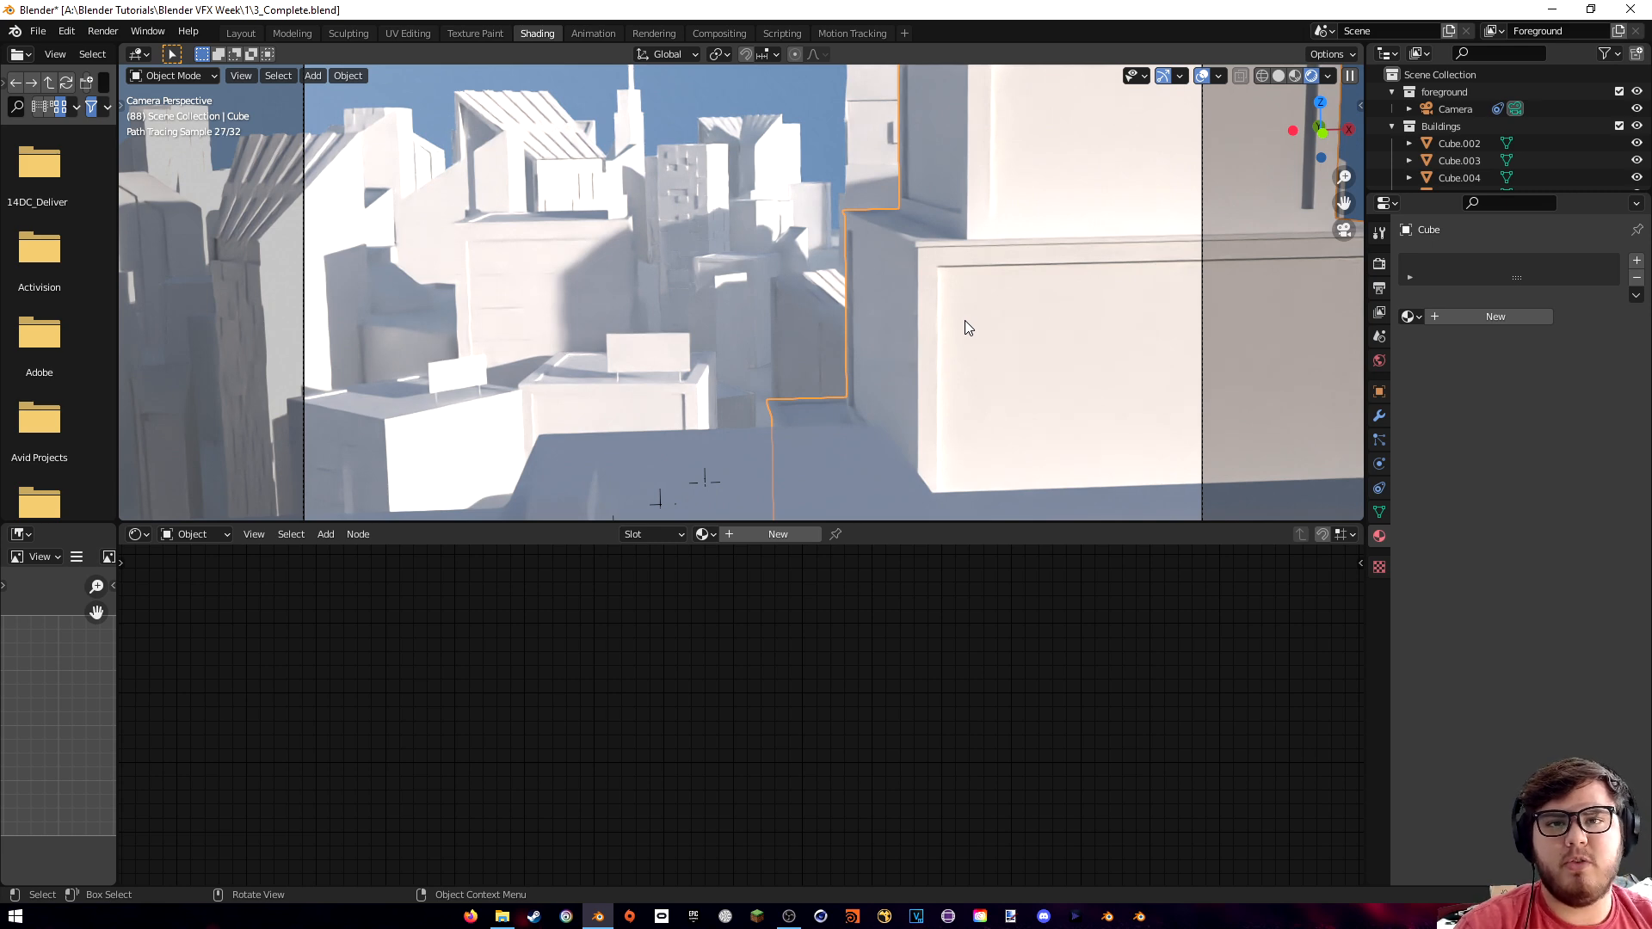
left_click(1483, 316)
left_click(1485, 316)
type("White")
key("Return")
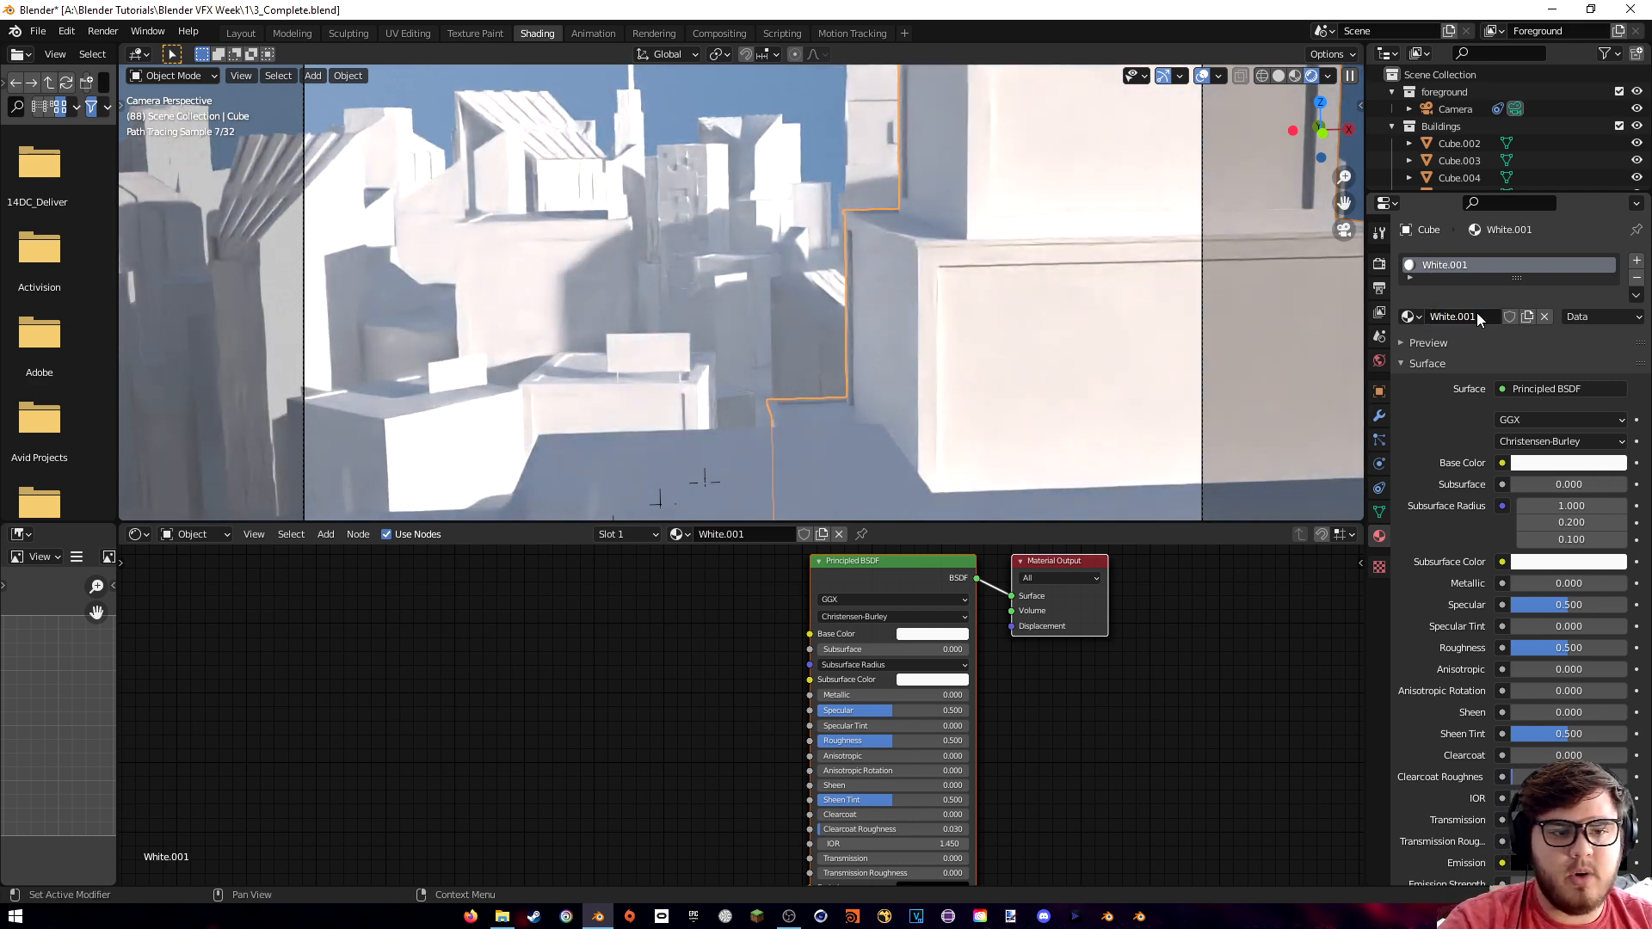
key("Return")
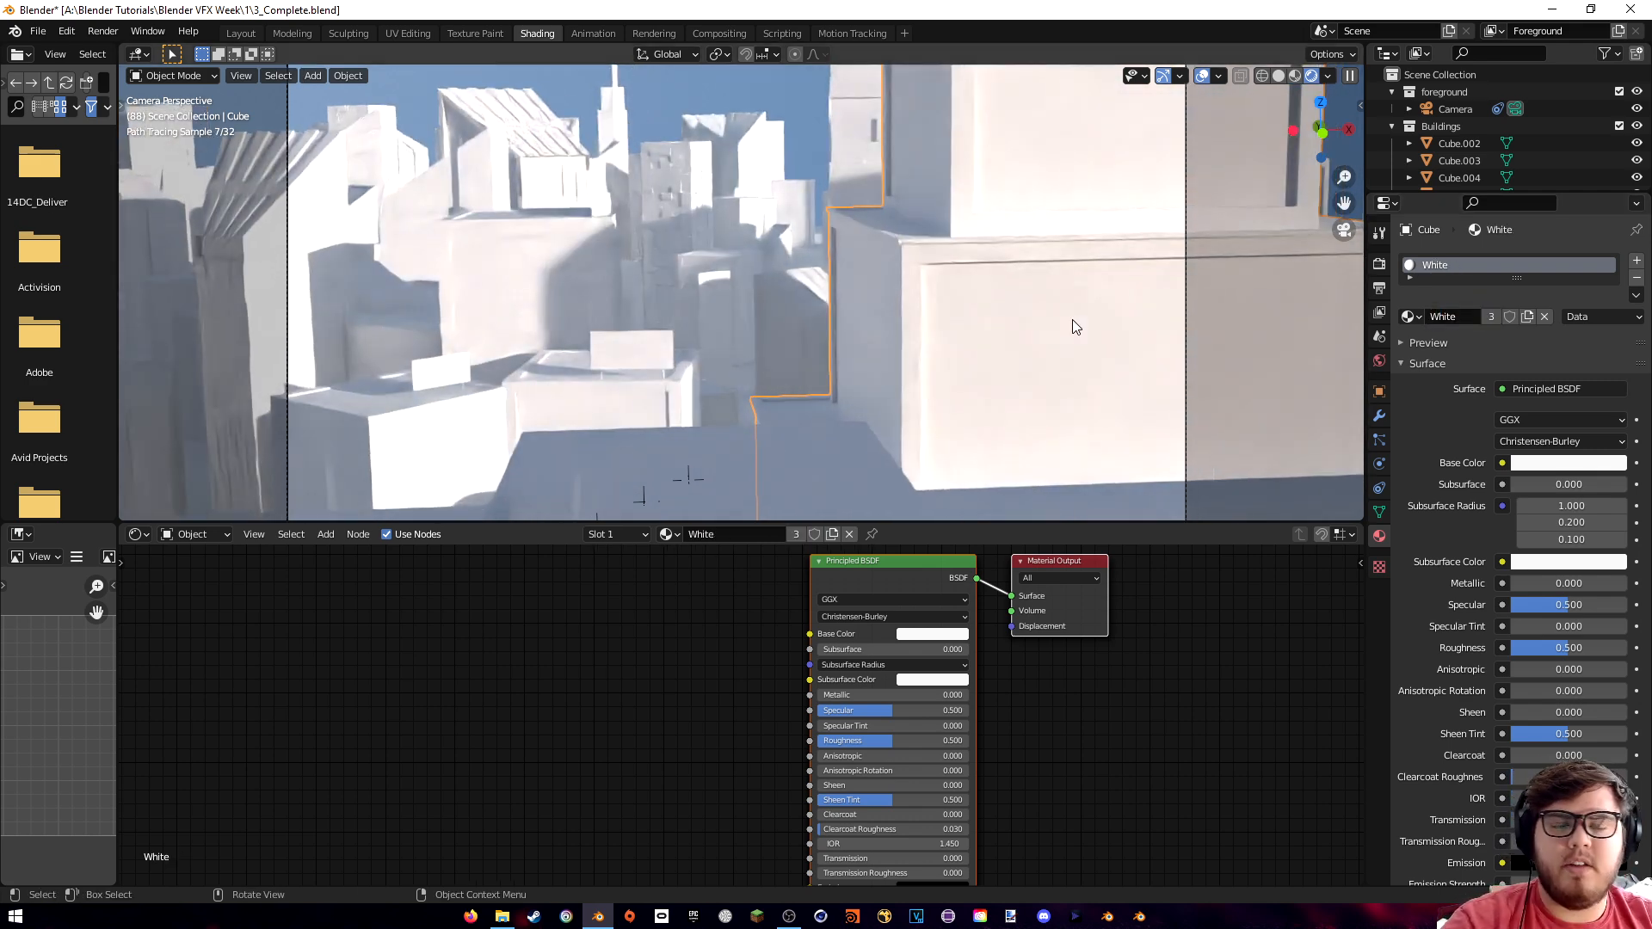
- Add a second material slot to the building with a new material named Windows
left_click(1637, 268)
left_click(1459, 355)
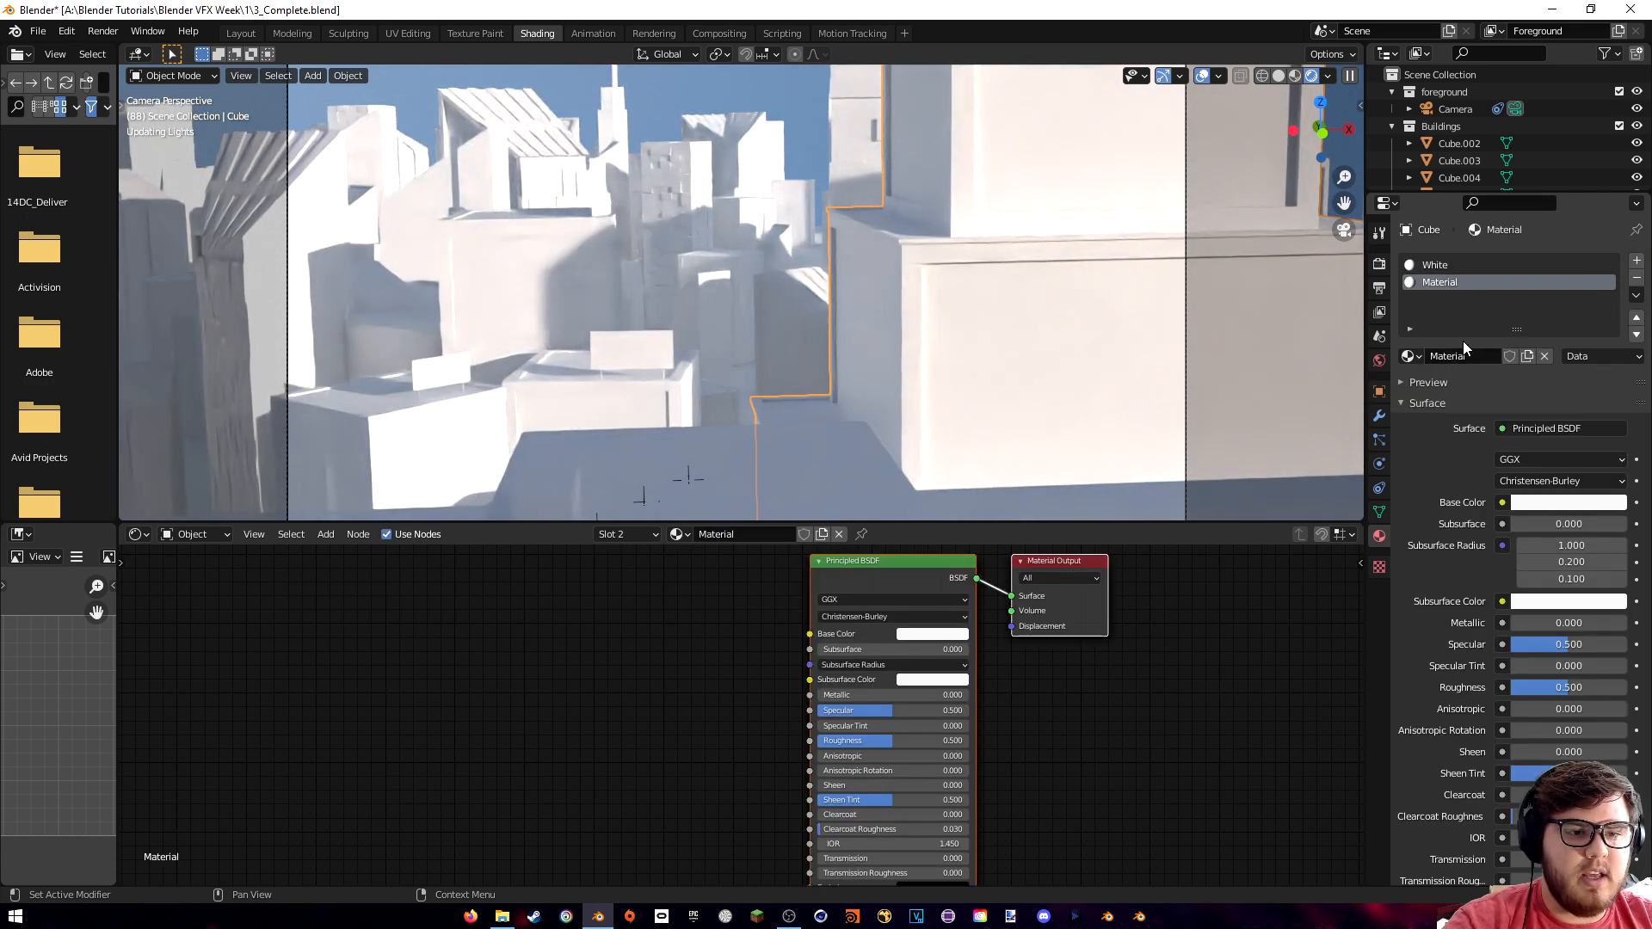
double_click(1470, 357)
type("Windows")
key("Return")
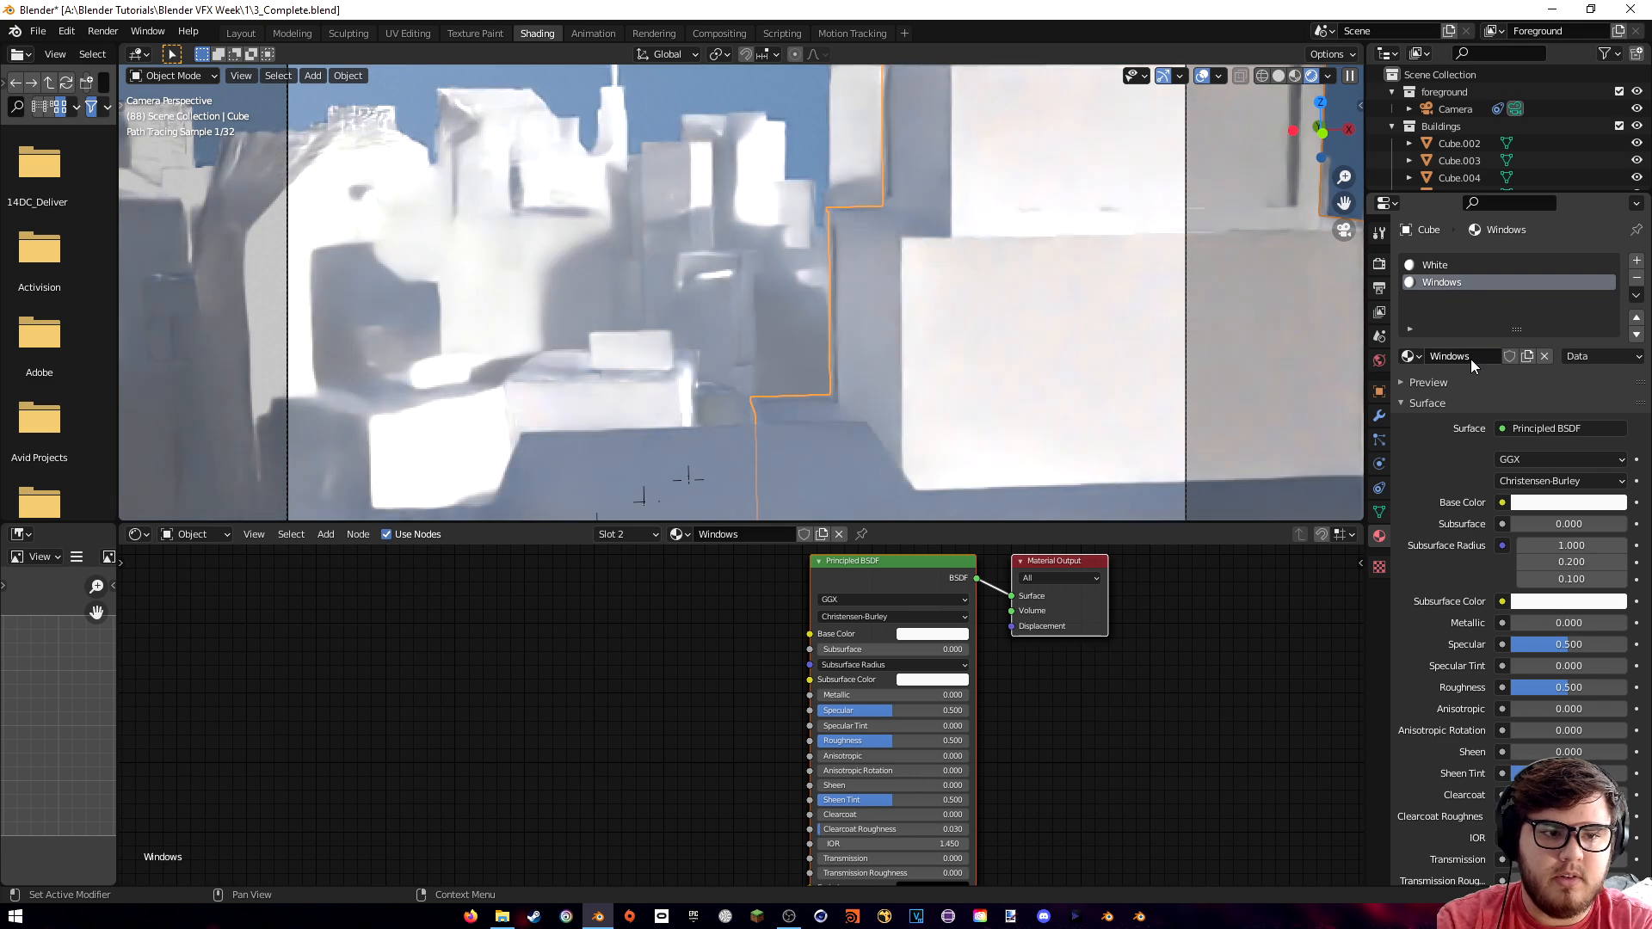
middle_click_drag(927, 198, 875, 198, "shift")
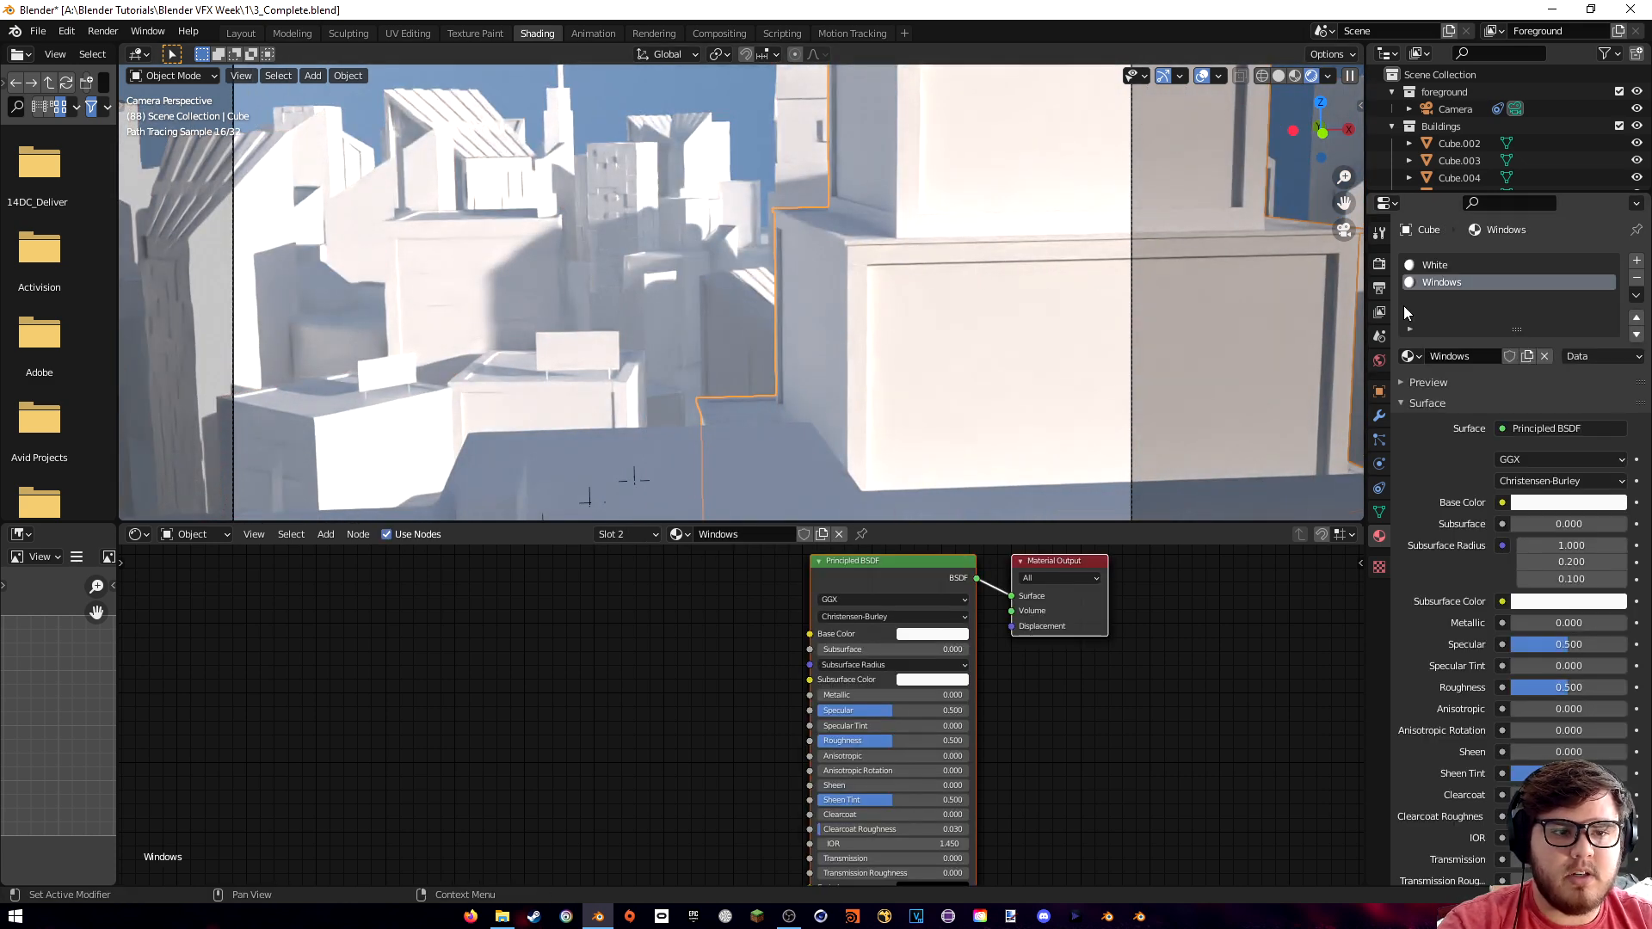
left_click(1437, 265)
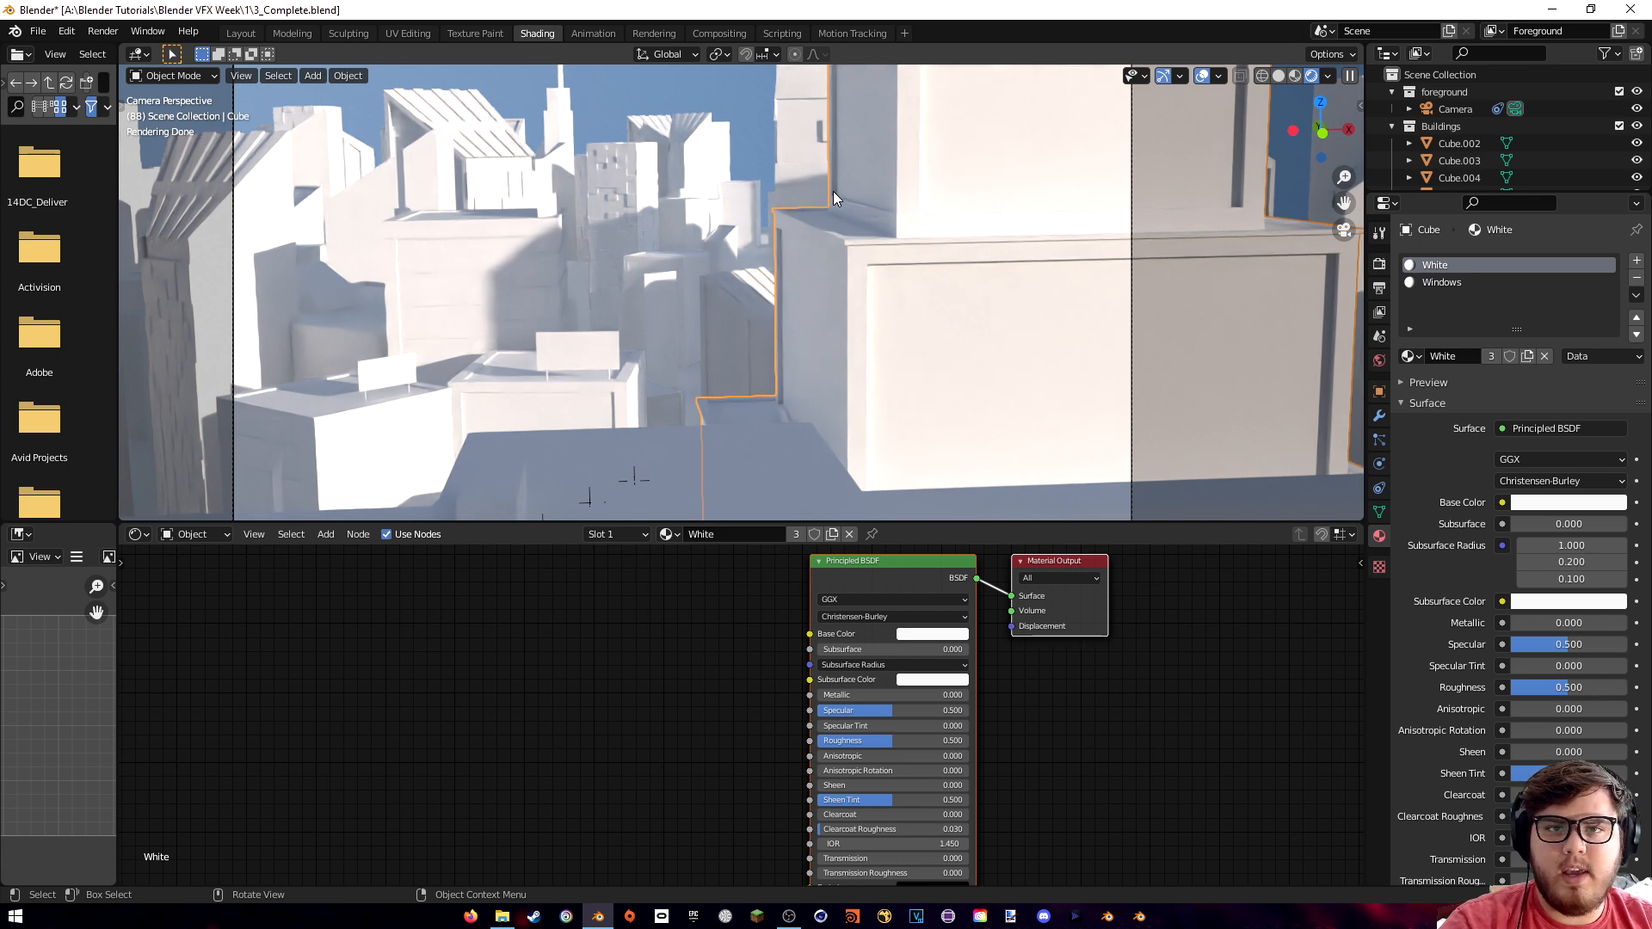
- Select the recessed front and side wall faces of both building tiers in Edit Mode and assign the Windows material
key("Tab")
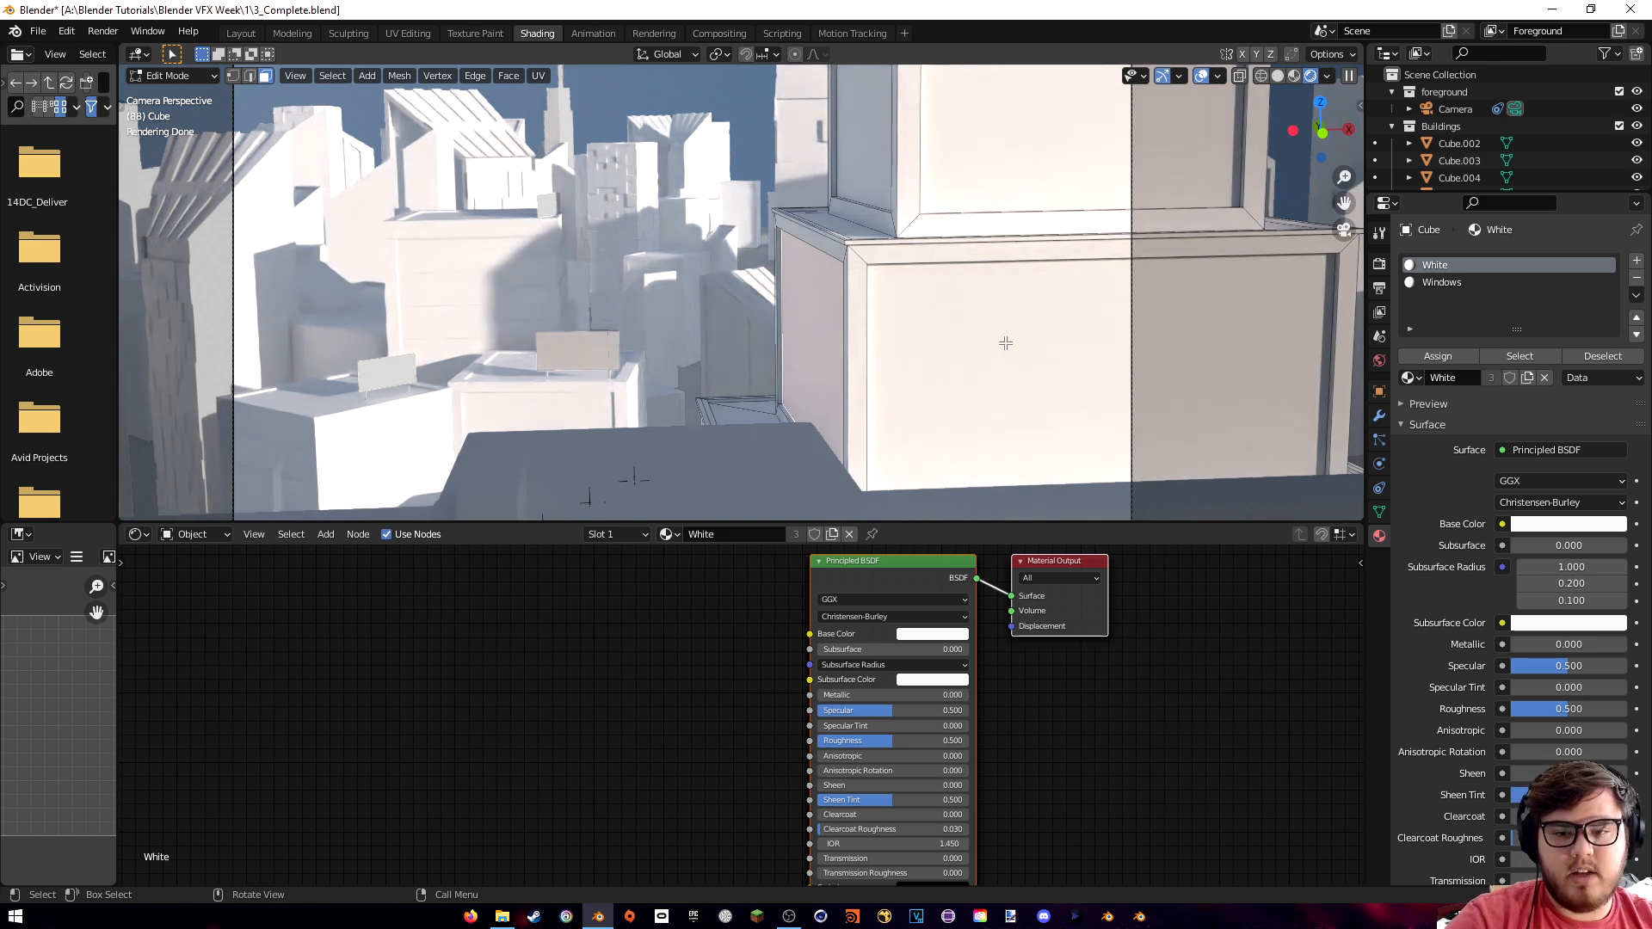
left_click(961, 332, "shift")
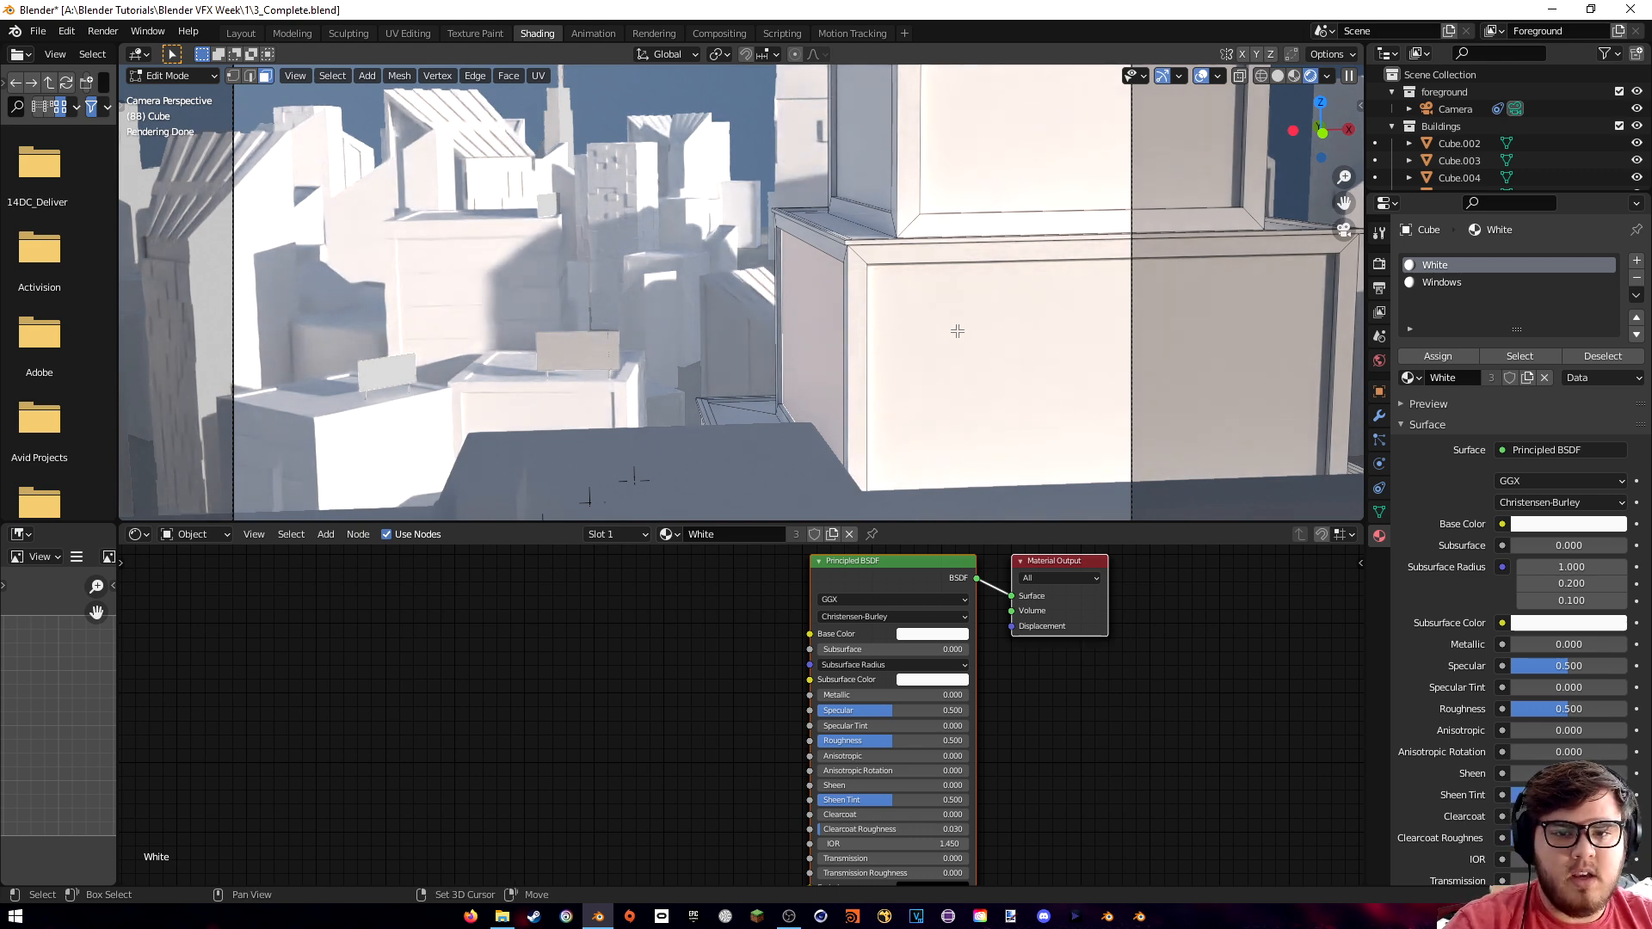
left_click(820, 316, "shift")
left_click(962, 170, "shift")
middle_click_drag(851, 152, 940, 339, "shift")
scroll(961, 346, "down", 2)
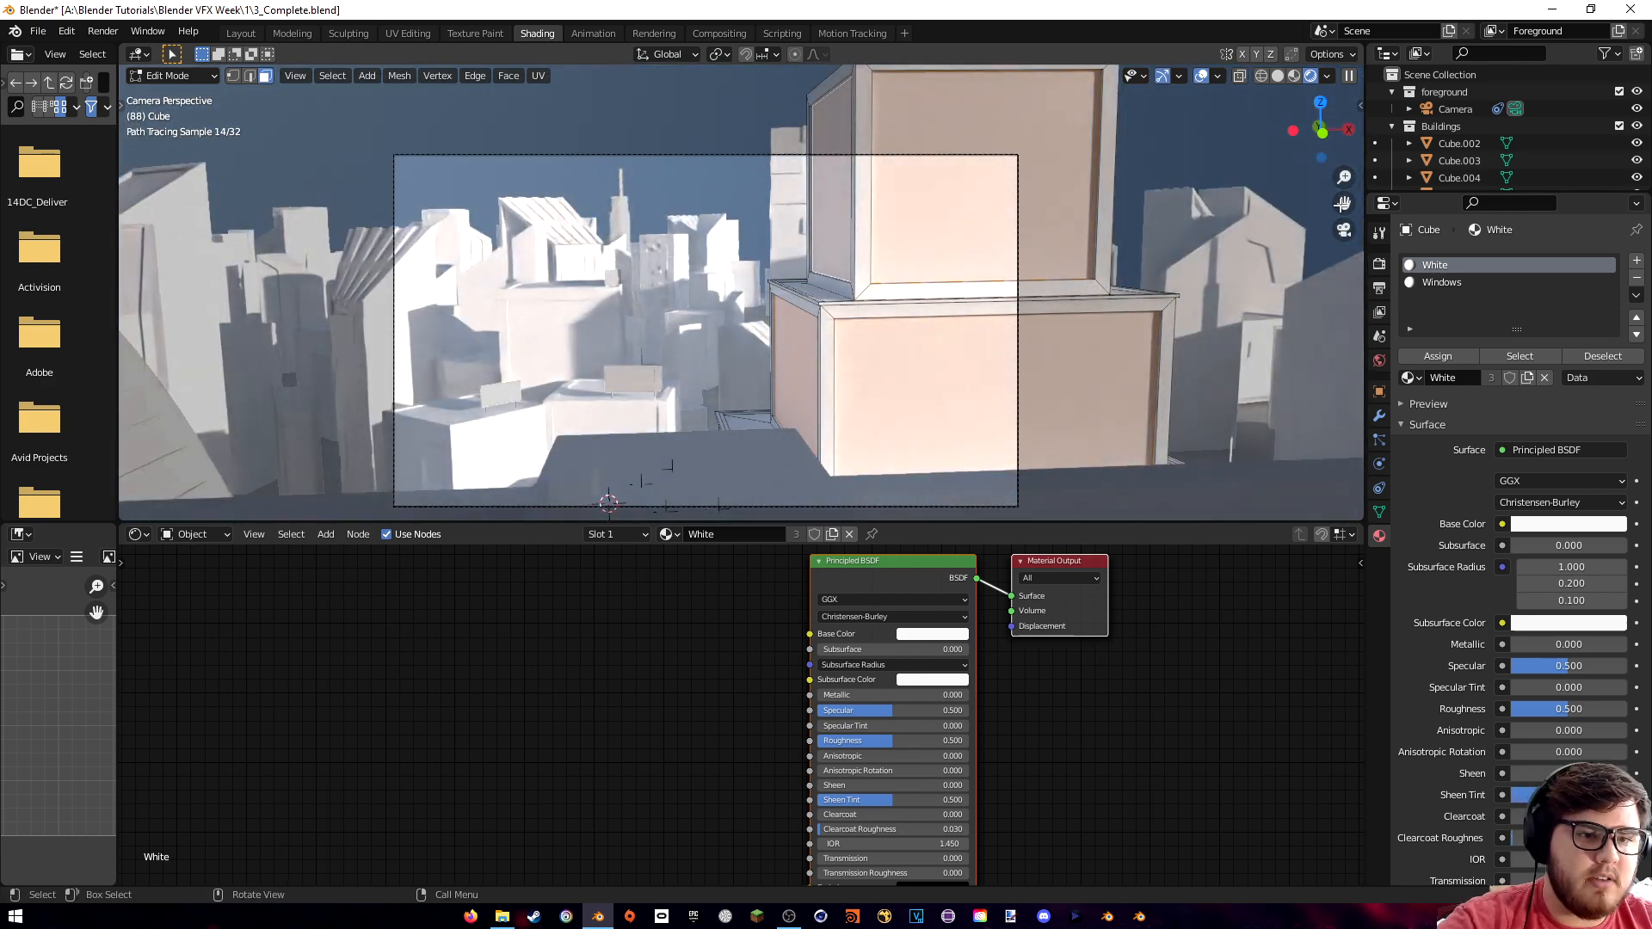
left_click(1440, 283)
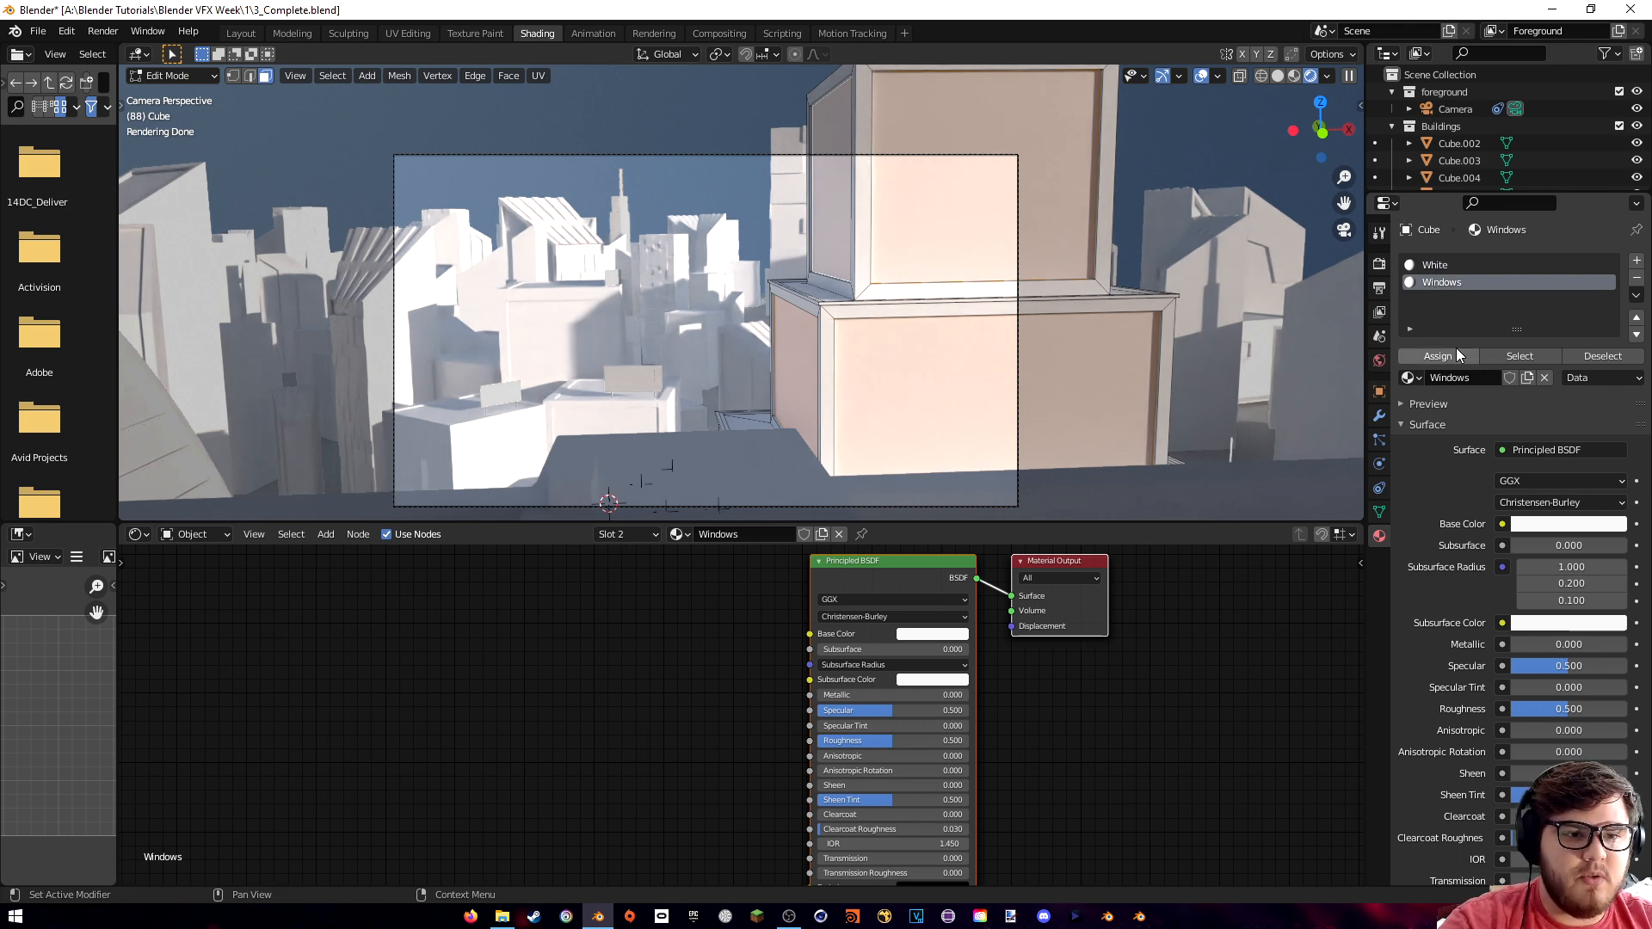
- Save the file and assign the Windows material to the picked face at the lower panel's edge
left_click(833, 221)
left_click(903, 213)
left_click(800, 348)
left_click(884, 350)
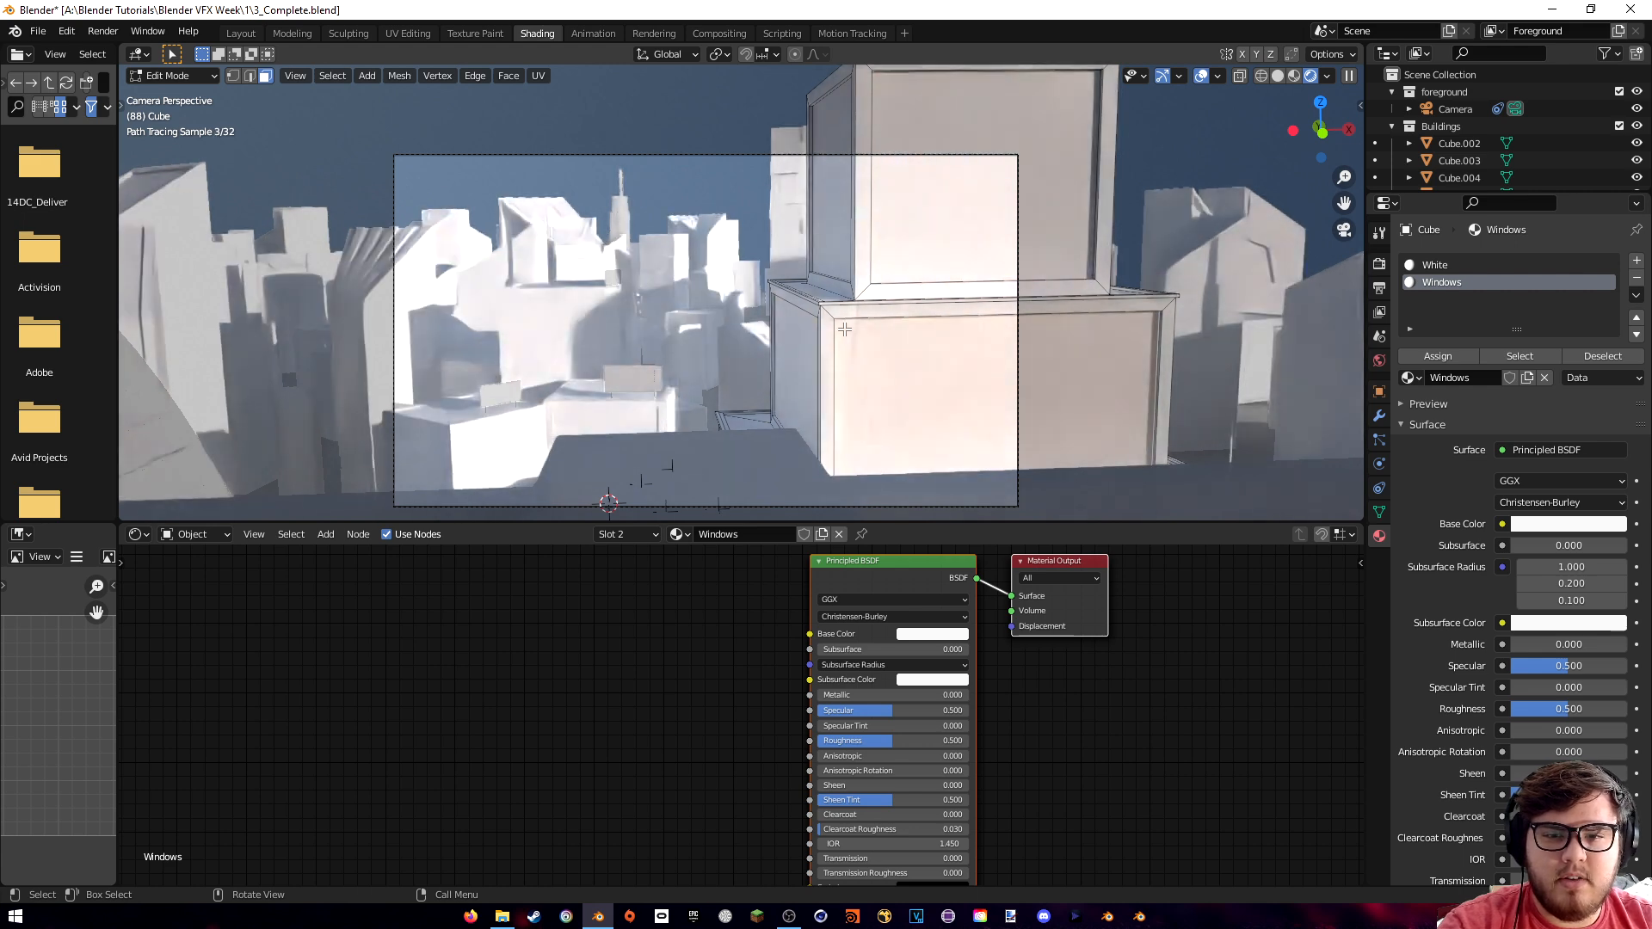
scroll(845, 329, "up", 3)
left_click(843, 344)
key("ctrl+s")
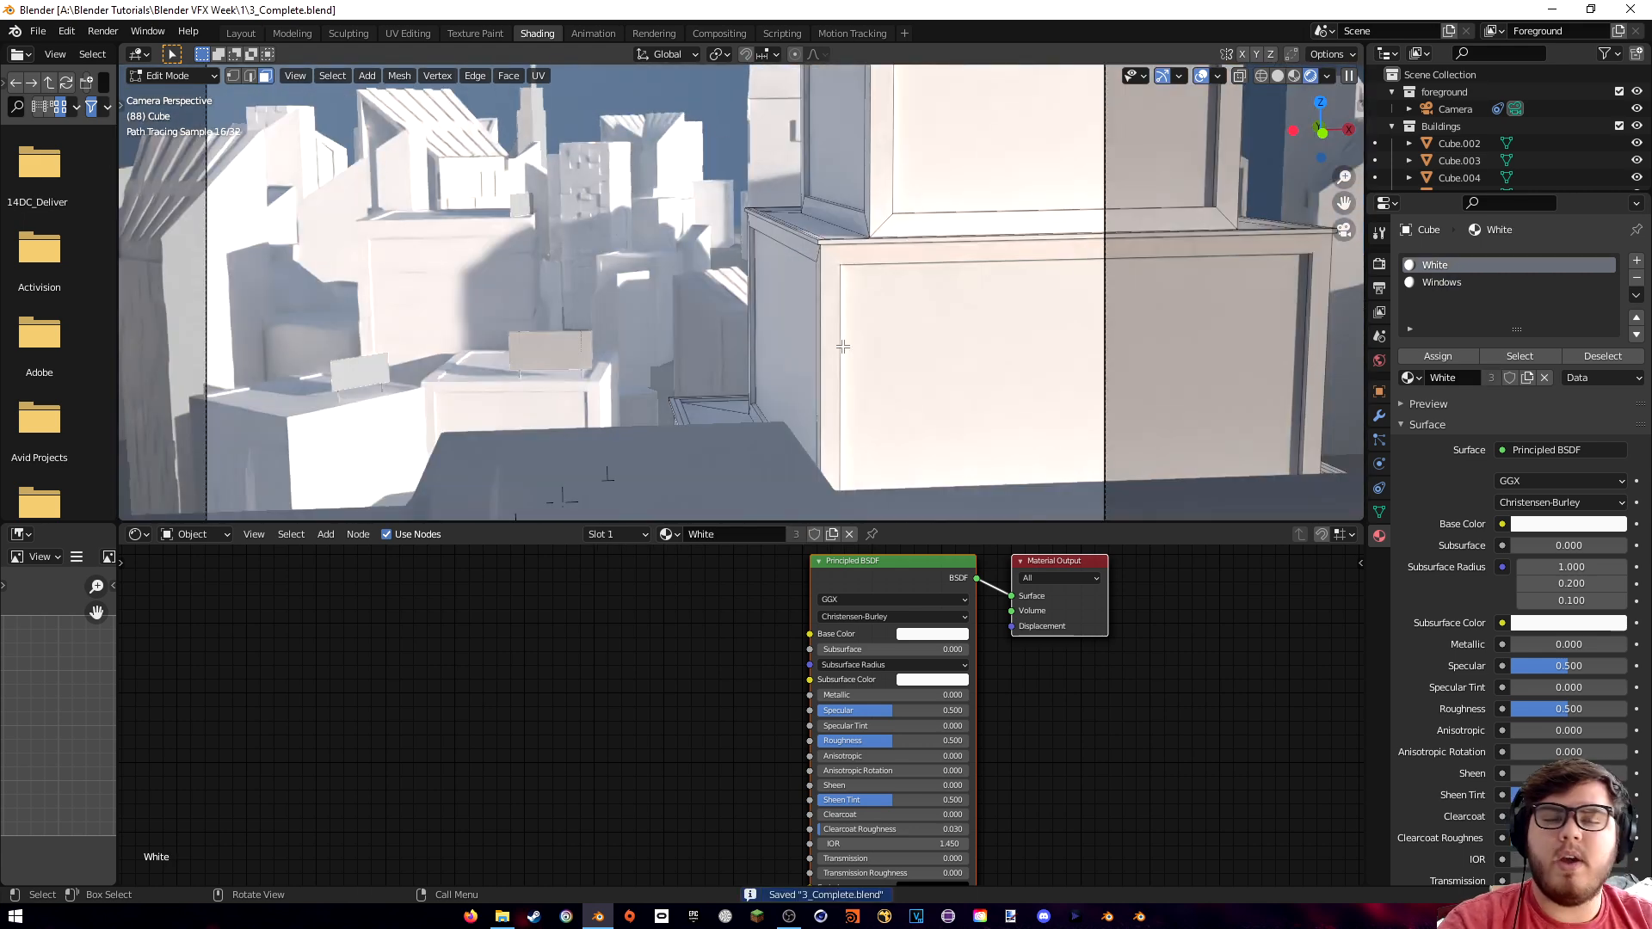
left_click(1462, 282)
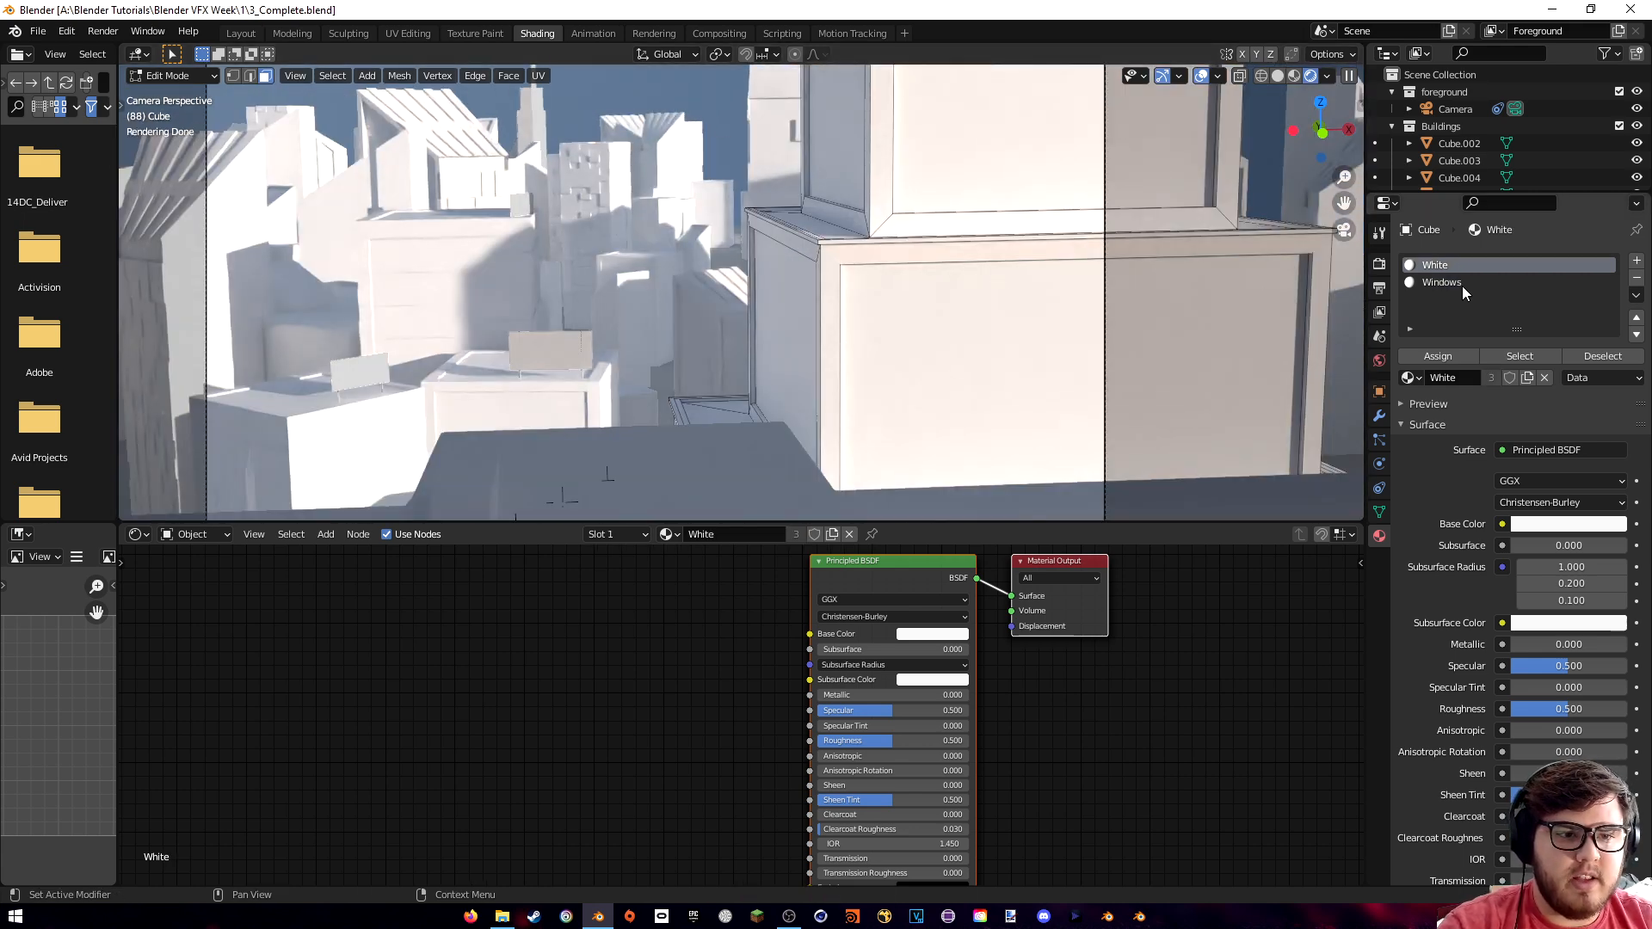
left_click(1438, 355)
- Move the Principled BSDF node away from the Material Output in the Windows material and add a Brick Texture node
scroll(638, 636, "down", 2)
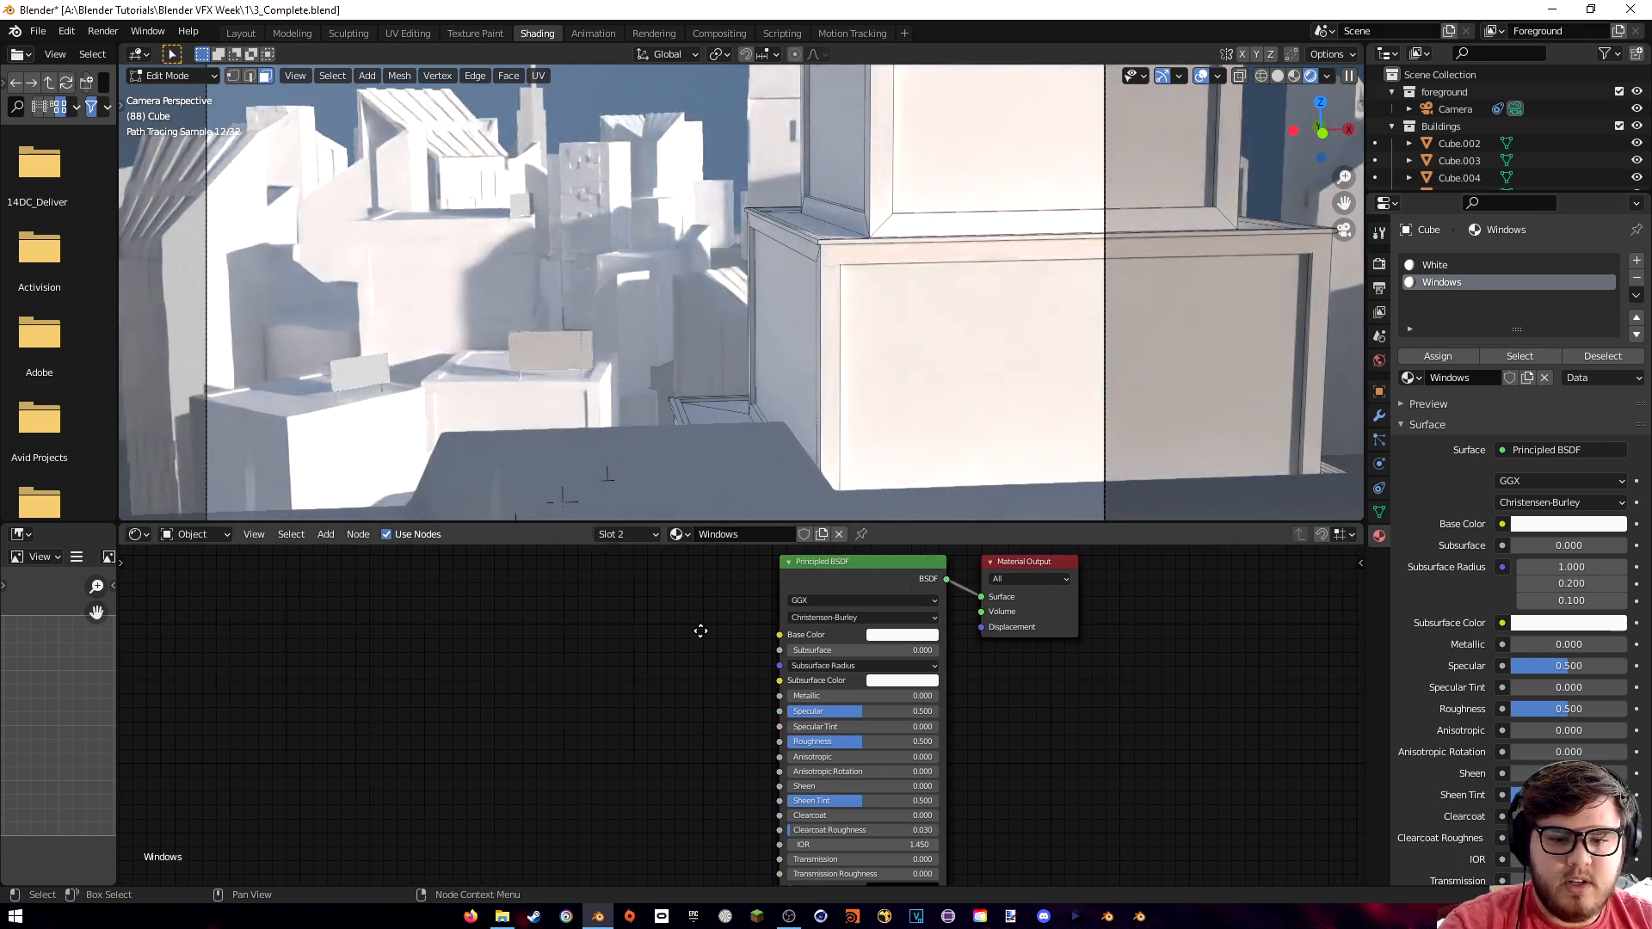
left_click_drag(777, 614, 460, 557)
middle_click_drag(696, 666, 830, 614)
middle_click_drag(946, 405, 933, 344, "shift")
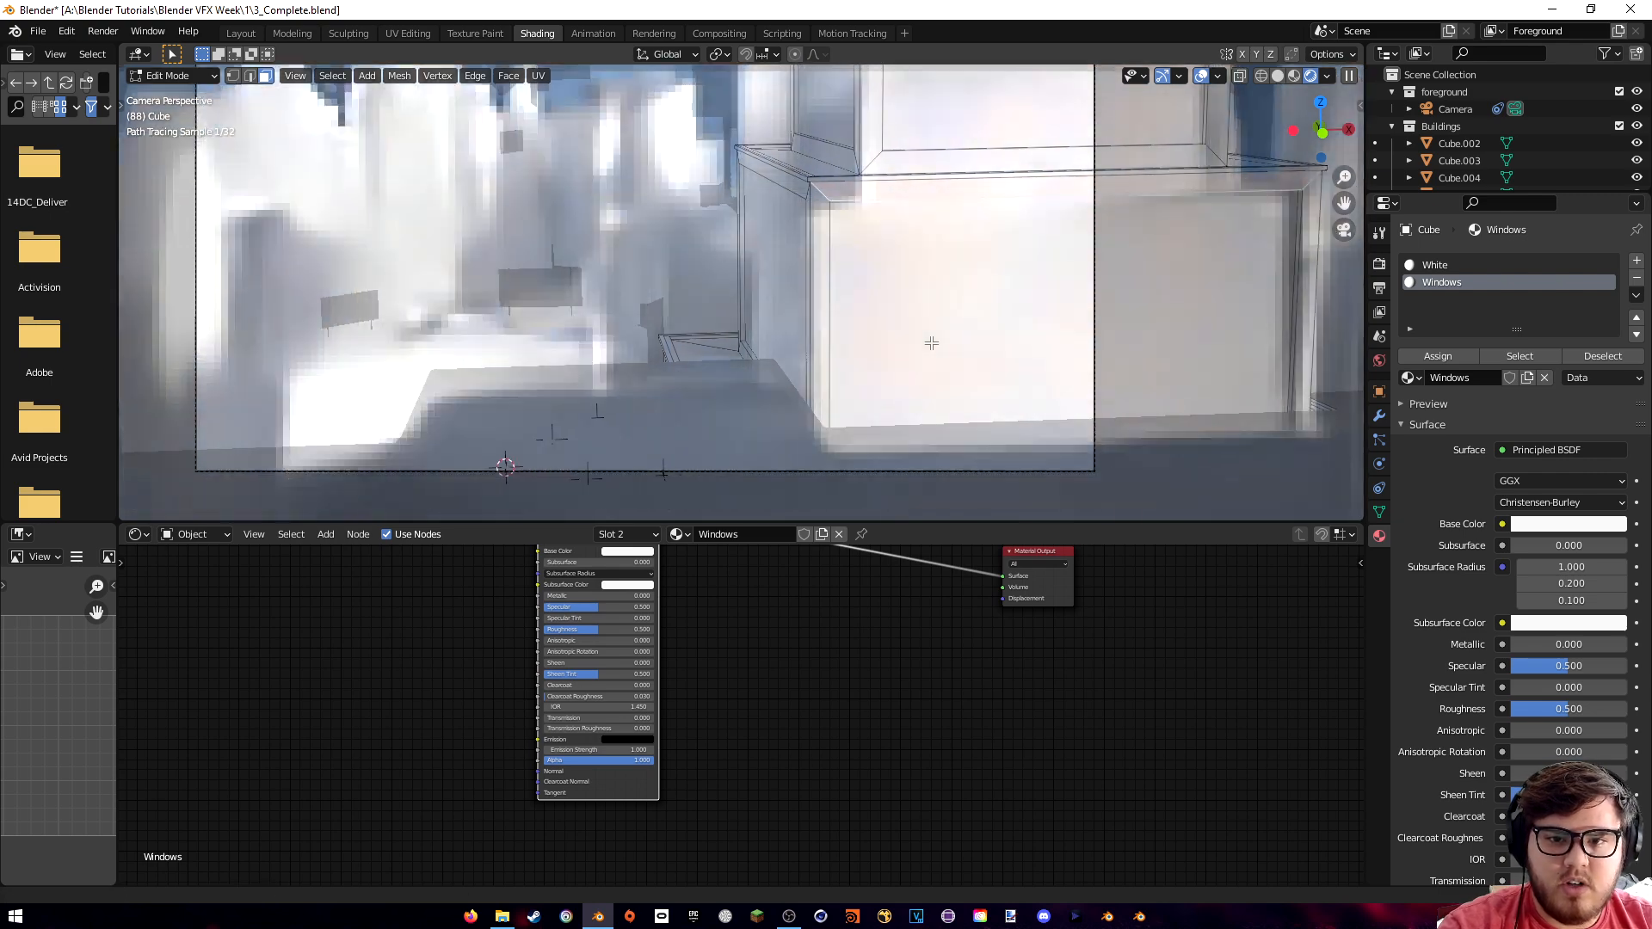
scroll(932, 343, "up", 3)
key("shift+a")
type("brick")
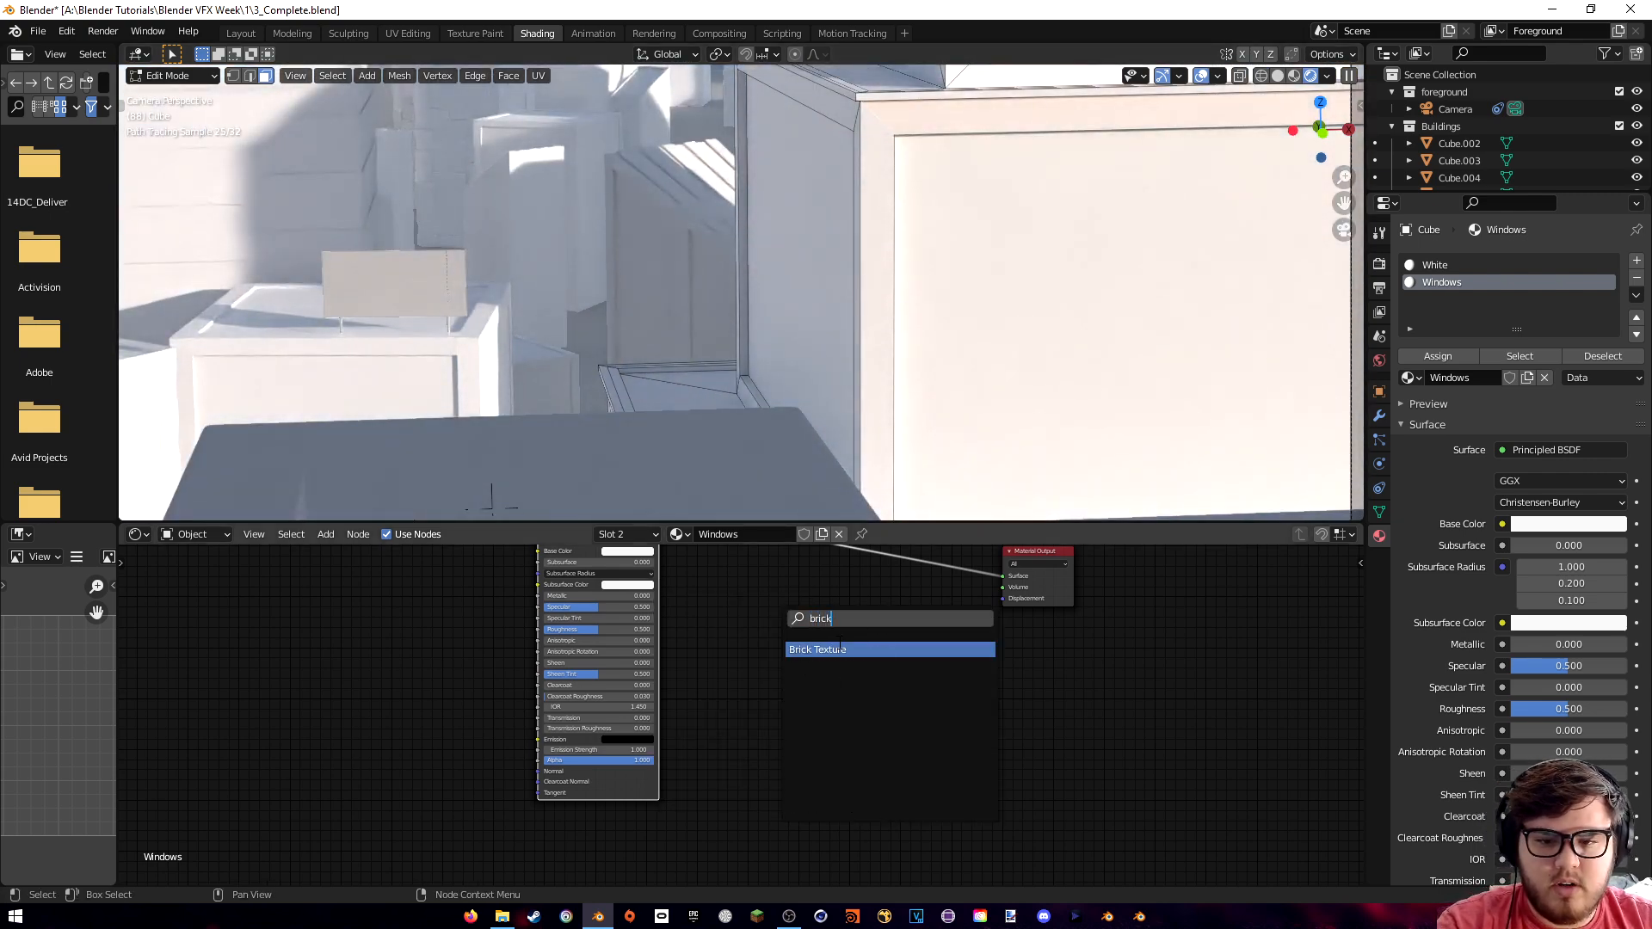
left_click(839, 649)
left_click(797, 628)
scroll(800, 628, "up", 2)
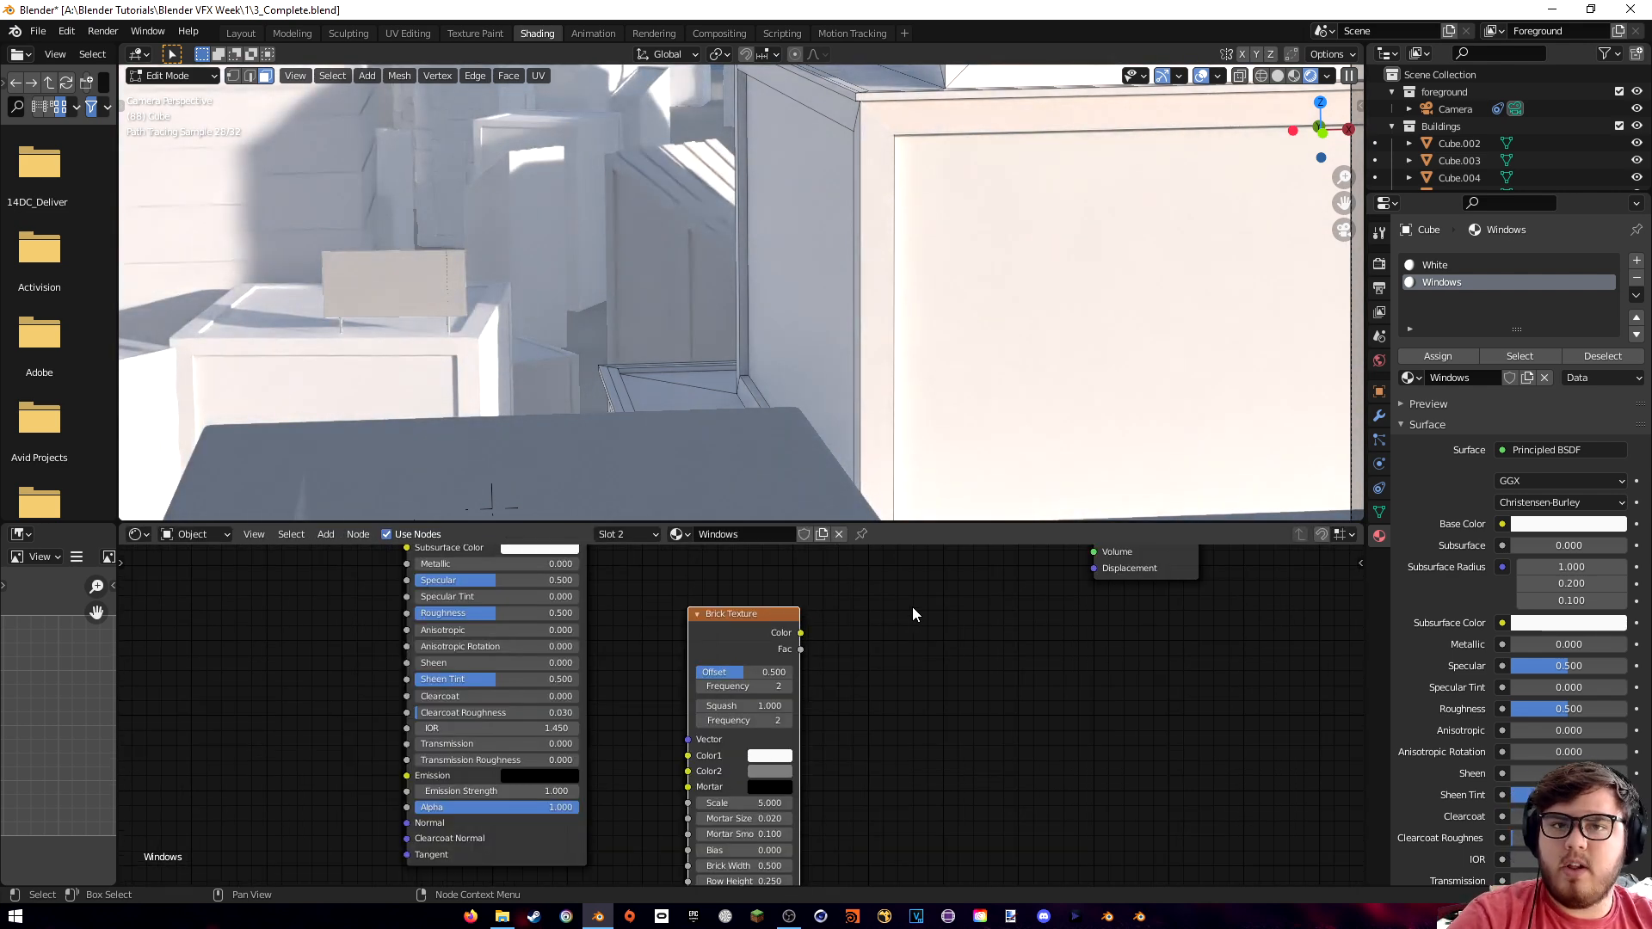
- Preview the Brick Texture's Fac output on the building and set the texture's Offset to 0
left_click(751, 632, "ctrl+shift")
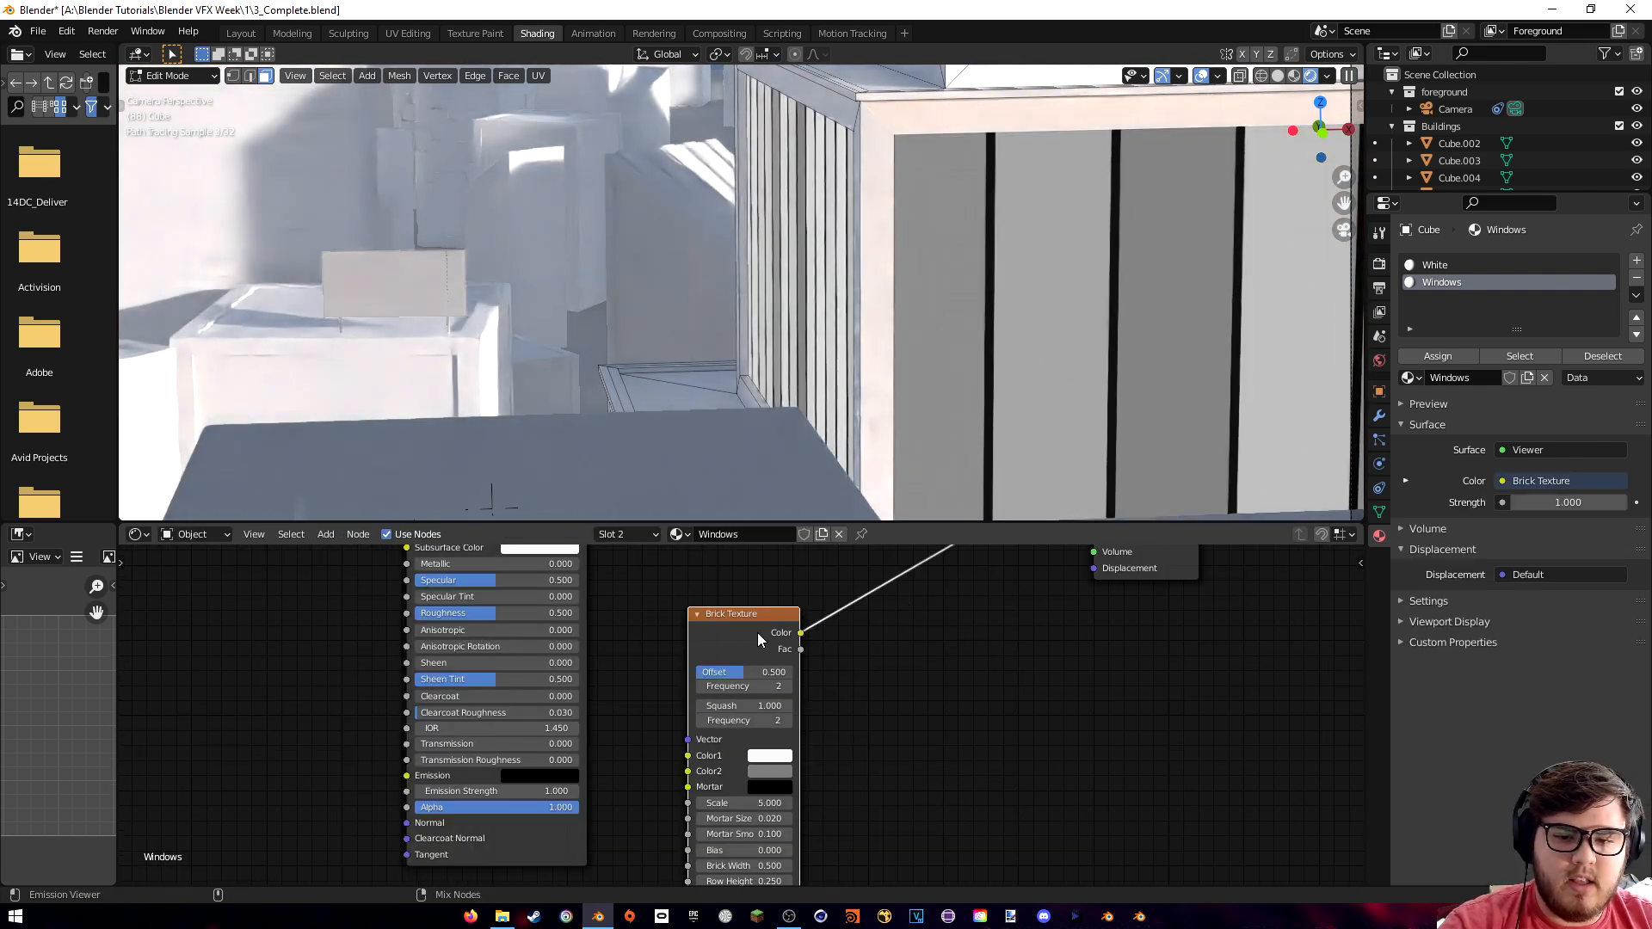
left_click(749, 642, "ctrl+shift")
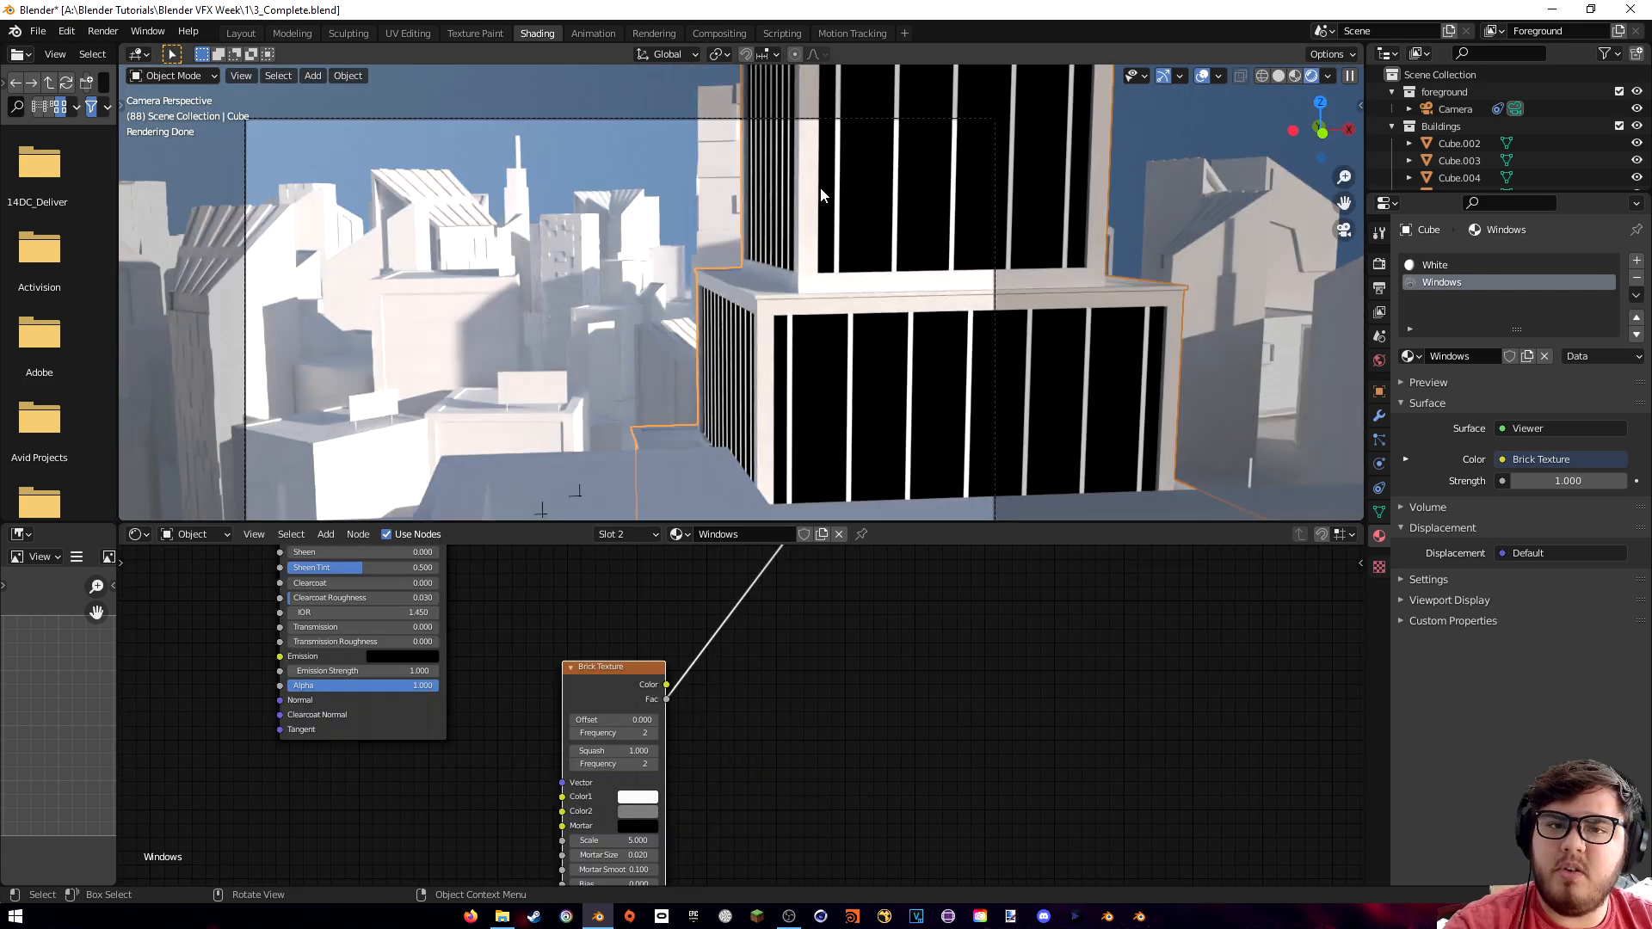
mouse_move(893, 298)
middle_mouse_down("shift")
mouse_move(862, 310)
mouse_move(902, 288)
middle_mouse_up("shift")
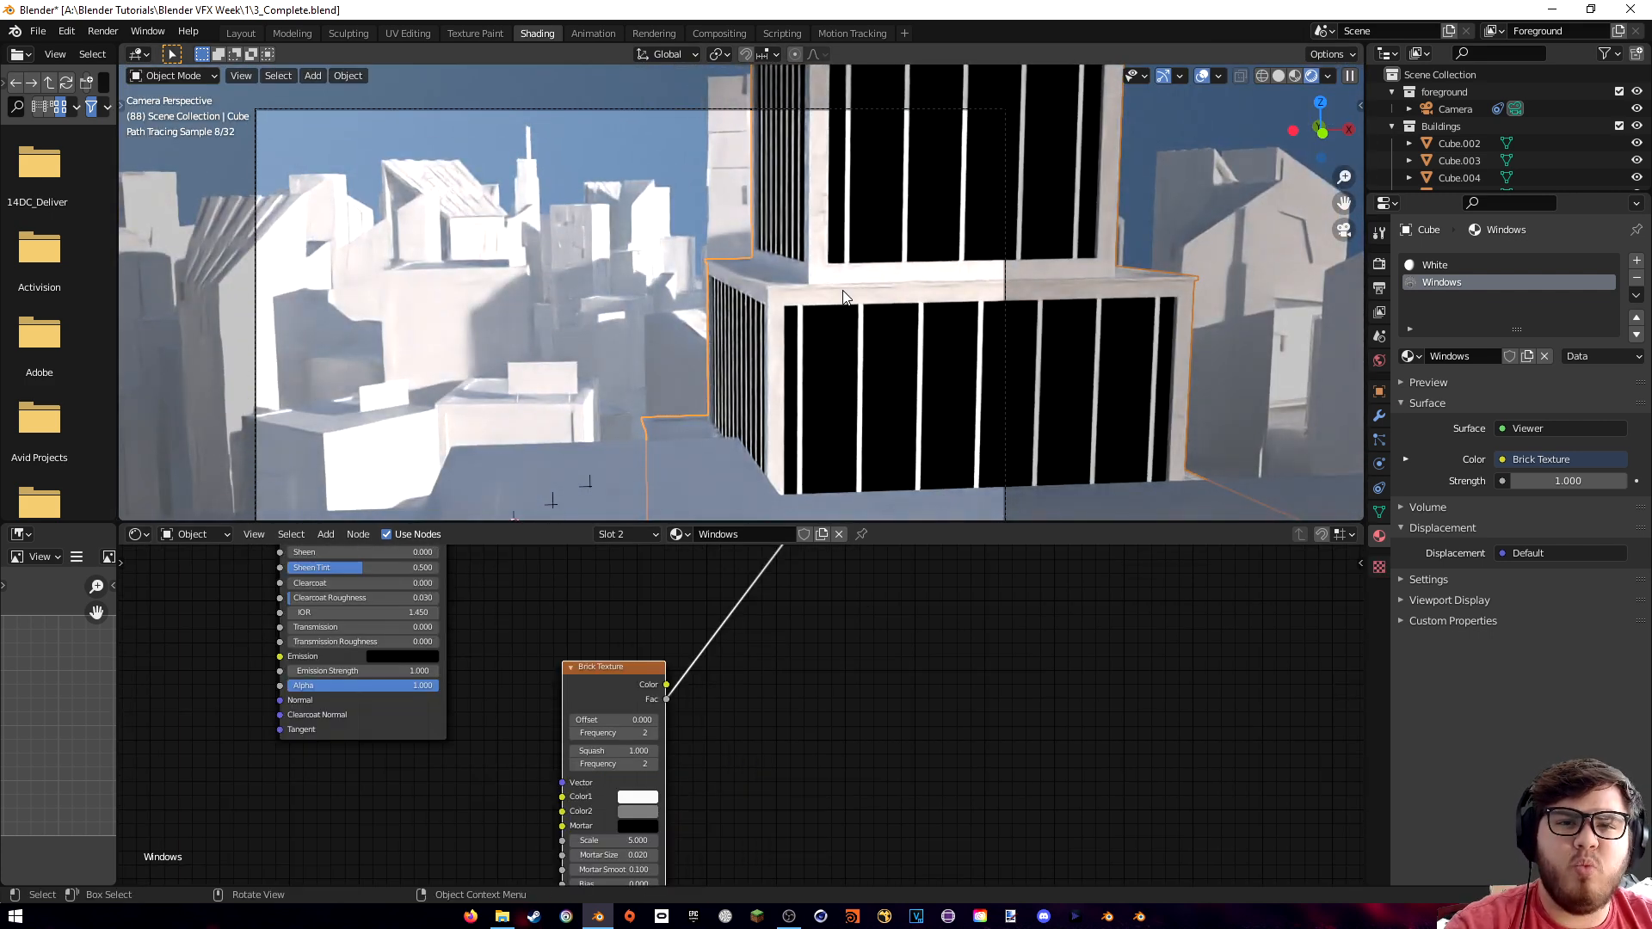
- Add Texture Coordinate and Mapping nodes to the Brick Texture and drive the mapping with the UV output
scroll(749, 658, "down", 2)
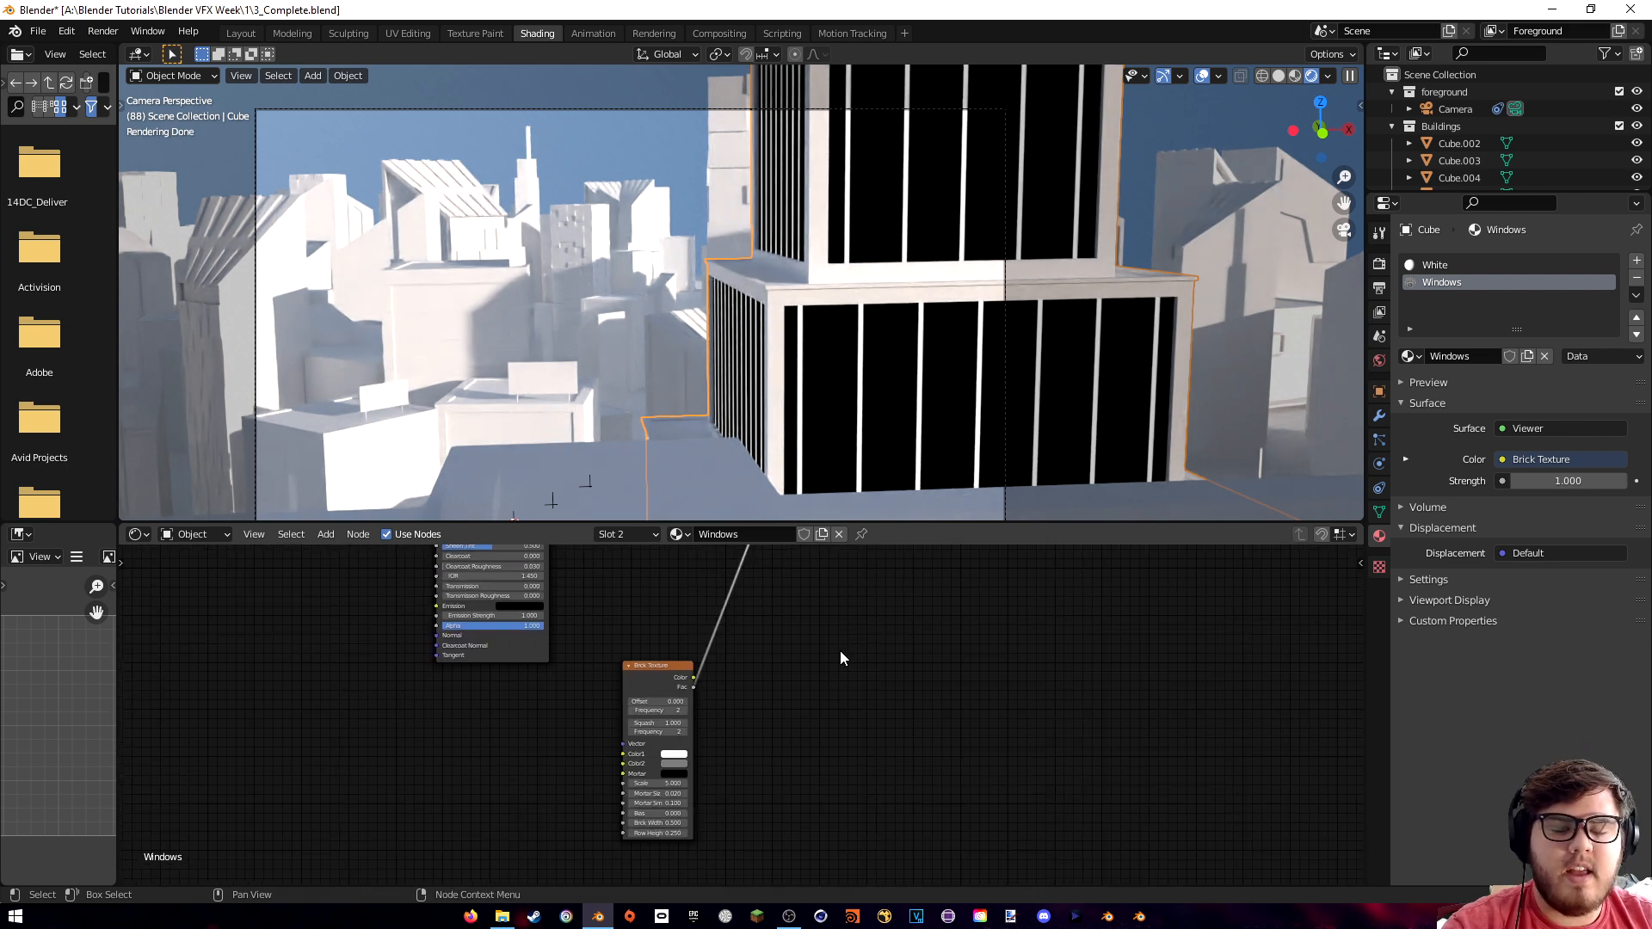
scroll(745, 747, "up", 2)
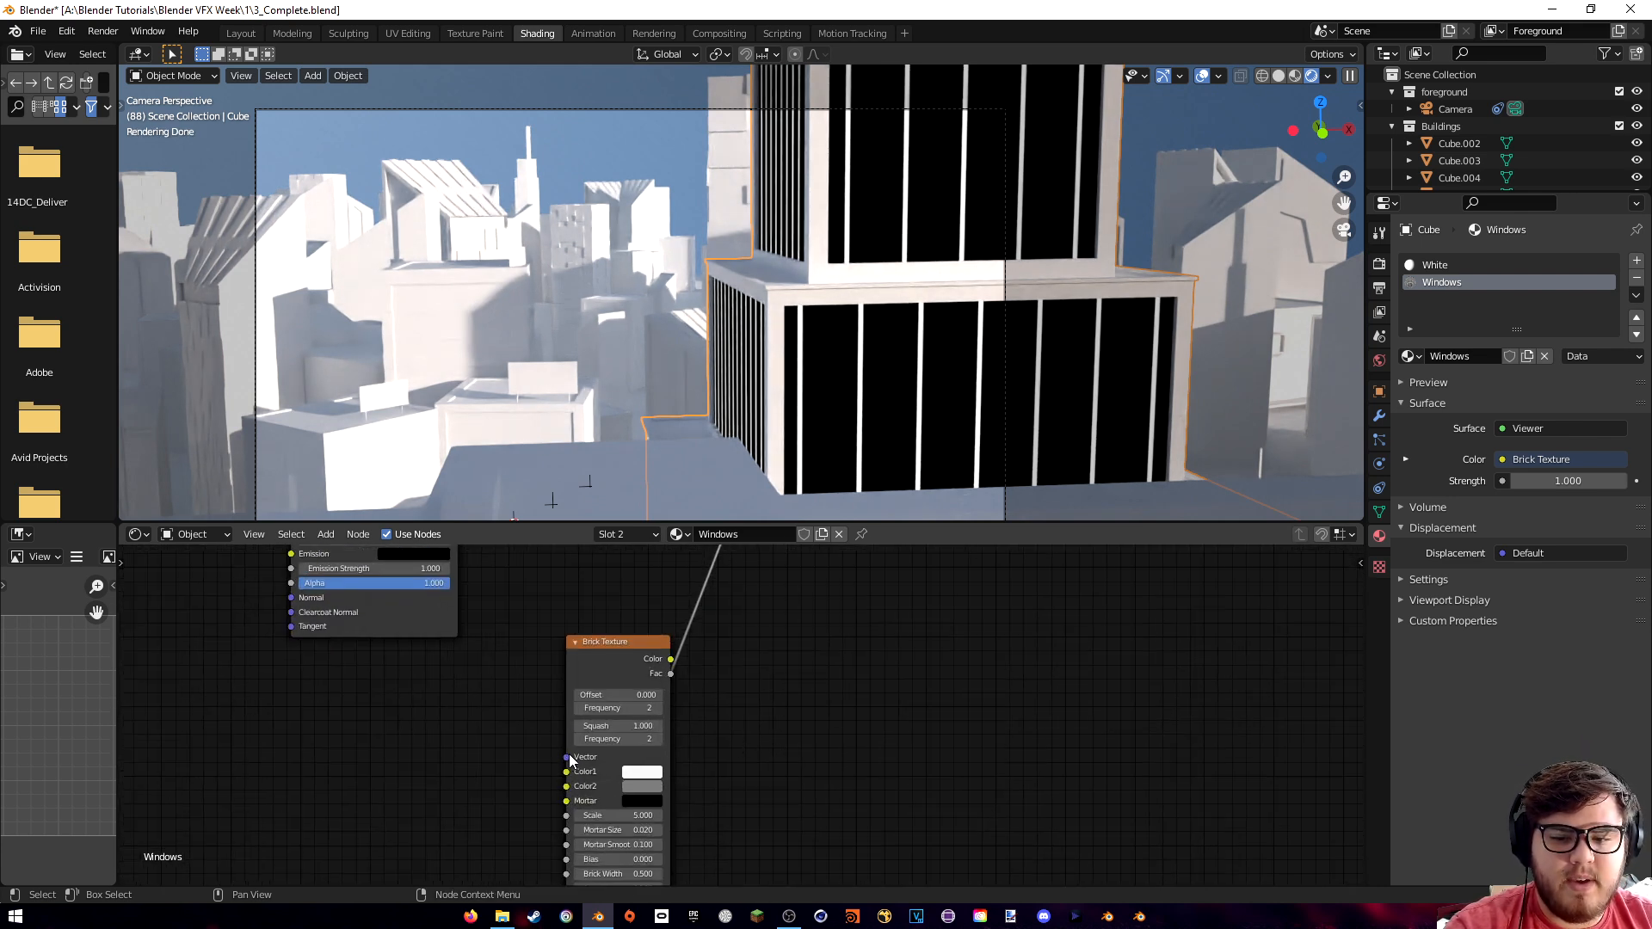
left_click(622, 686)
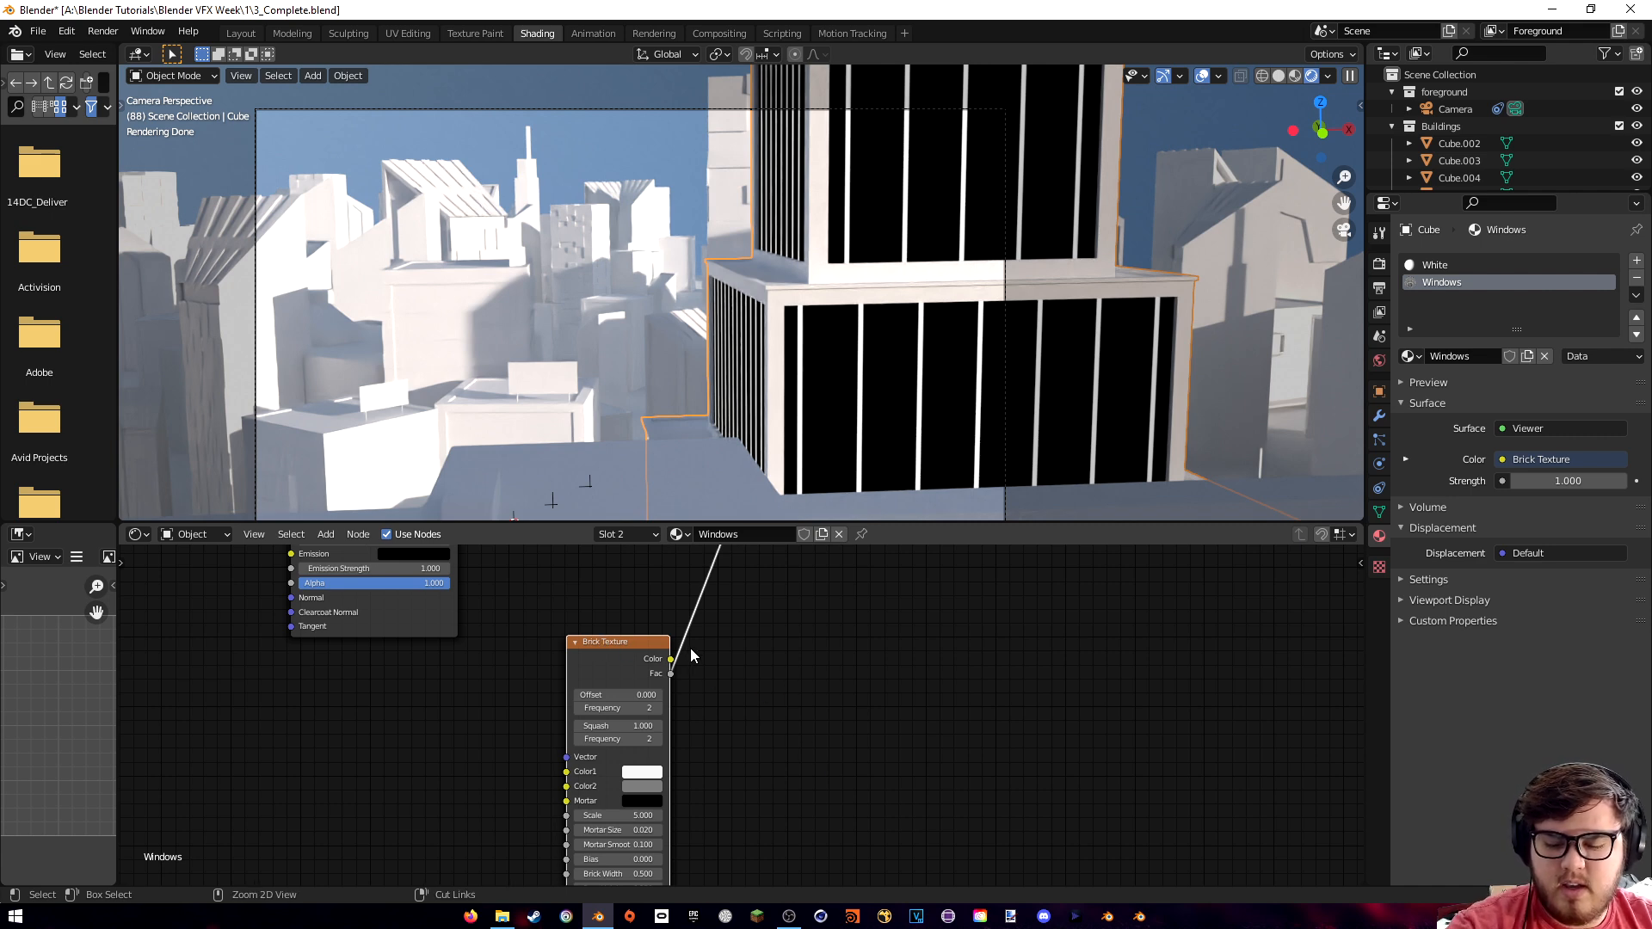
key("ctrl+t")
middle_click_drag(691, 656, 835, 582)
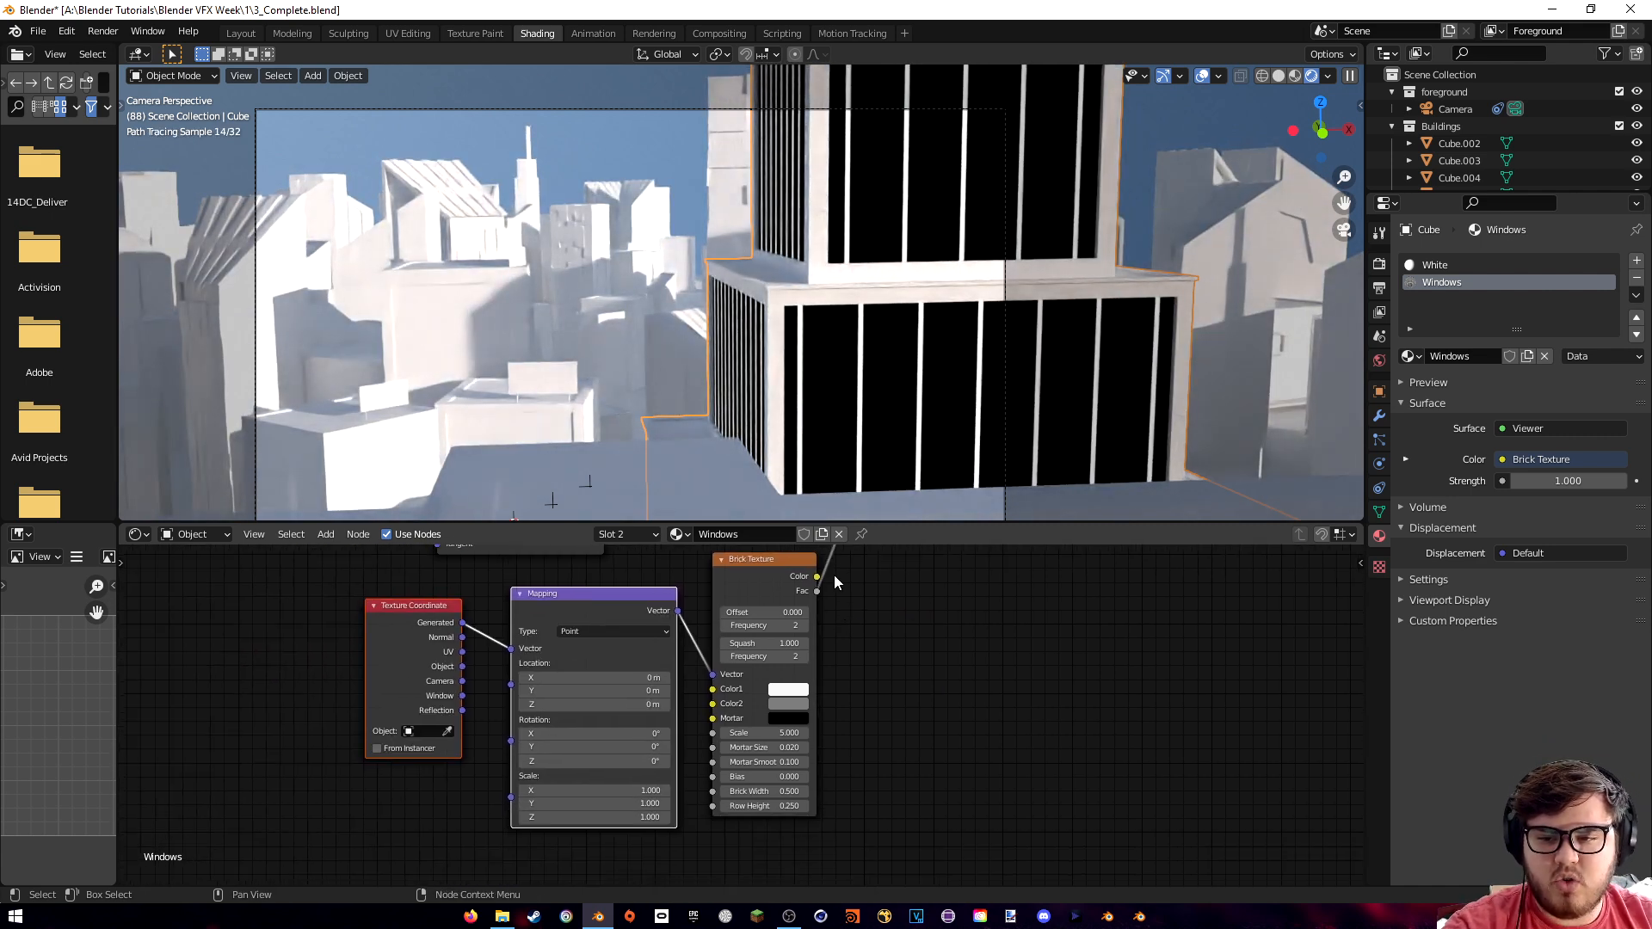
left_click_drag(462, 624, 516, 654)
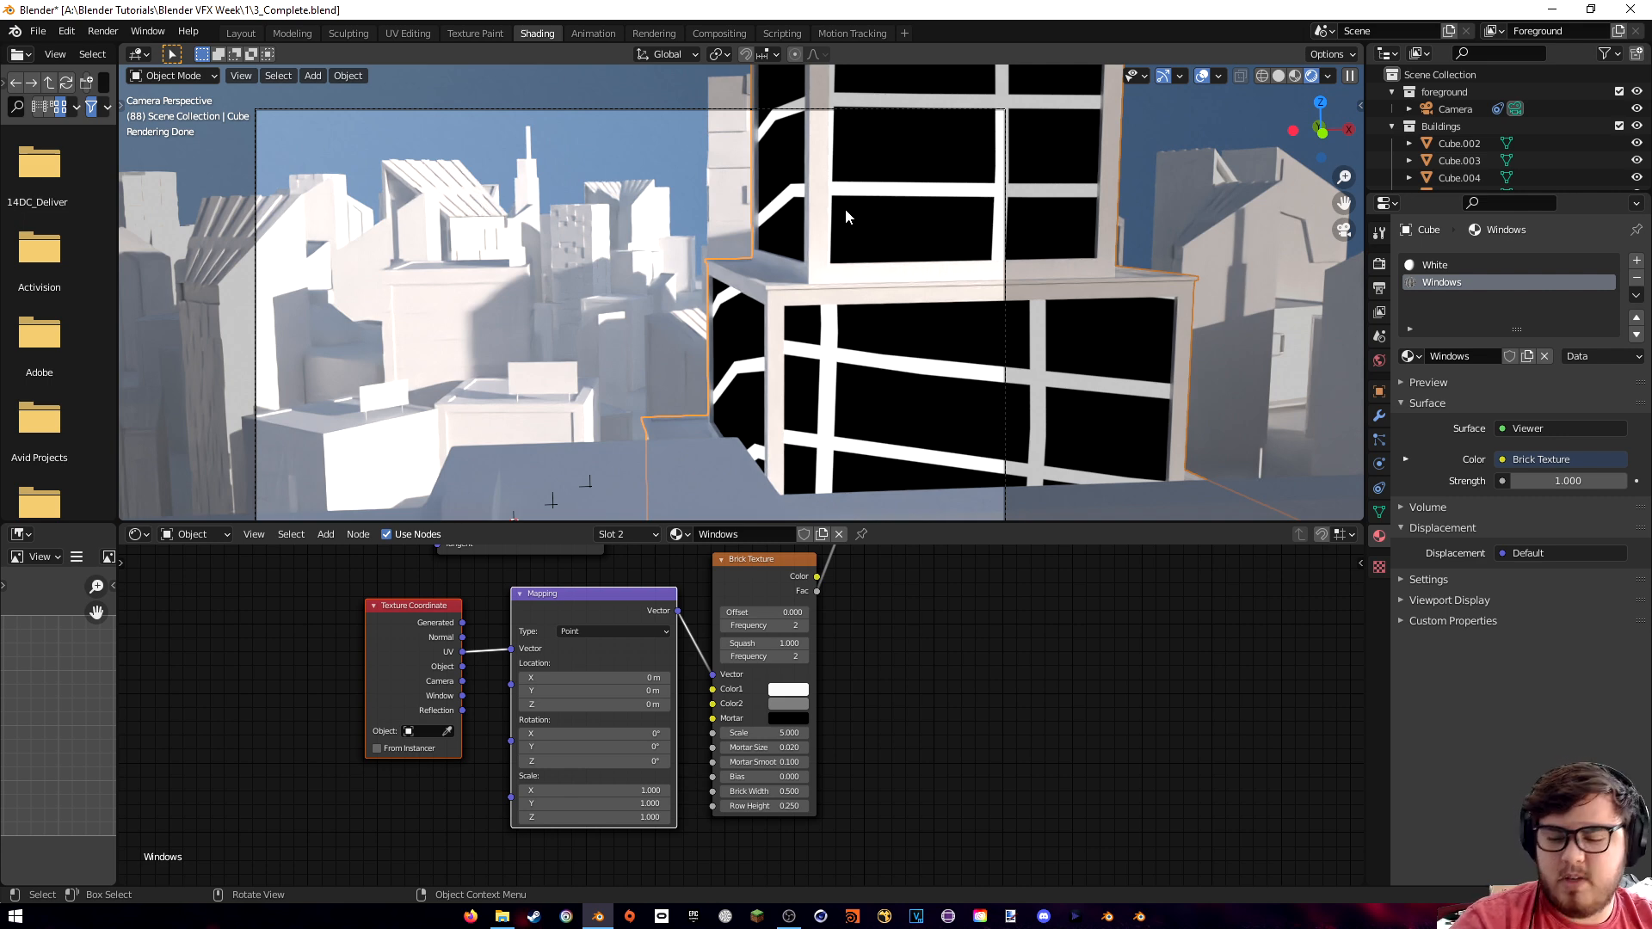
- Unwrap all faces of the building with Cube Projection
key("Tab")
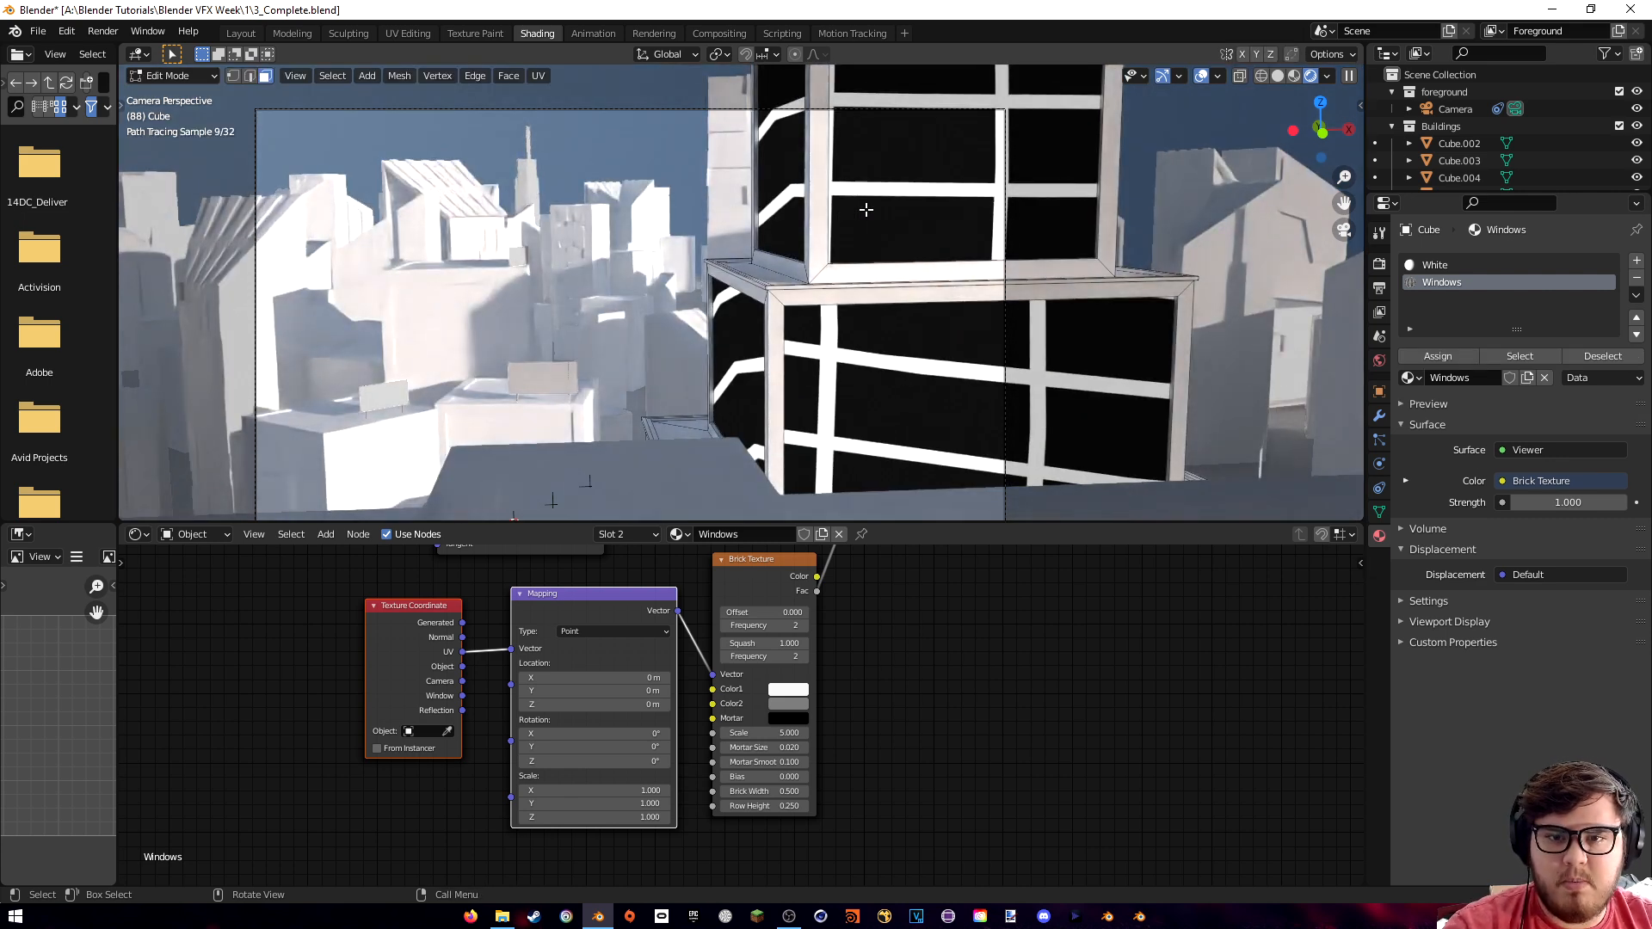
key("a")
key("u")
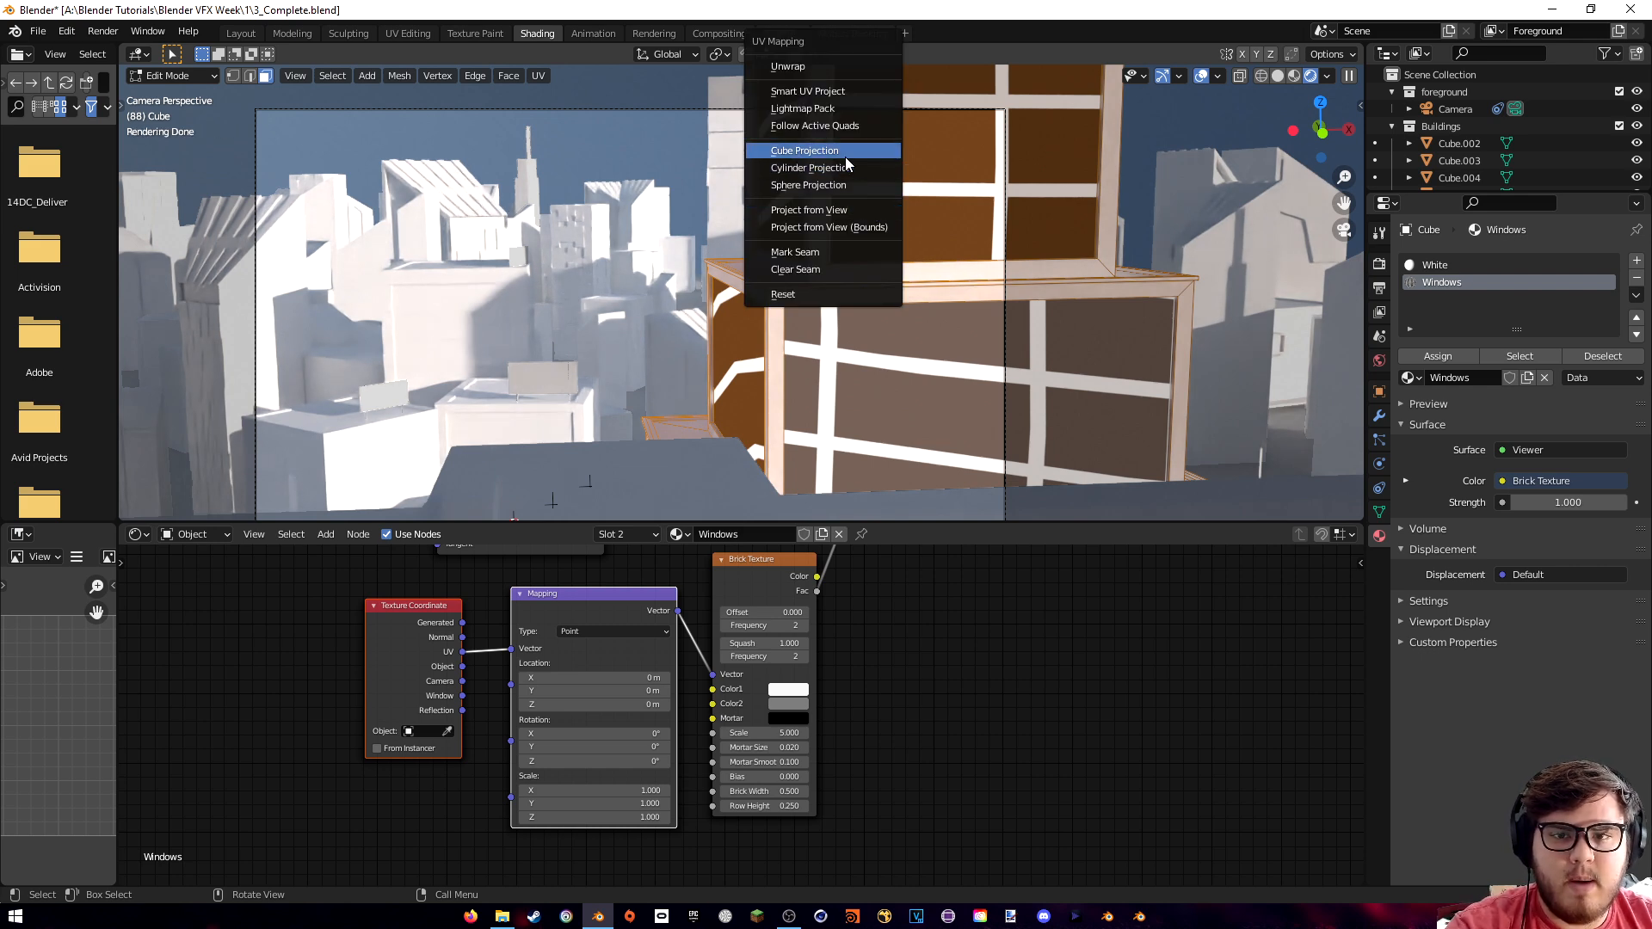
left_click(805, 154)
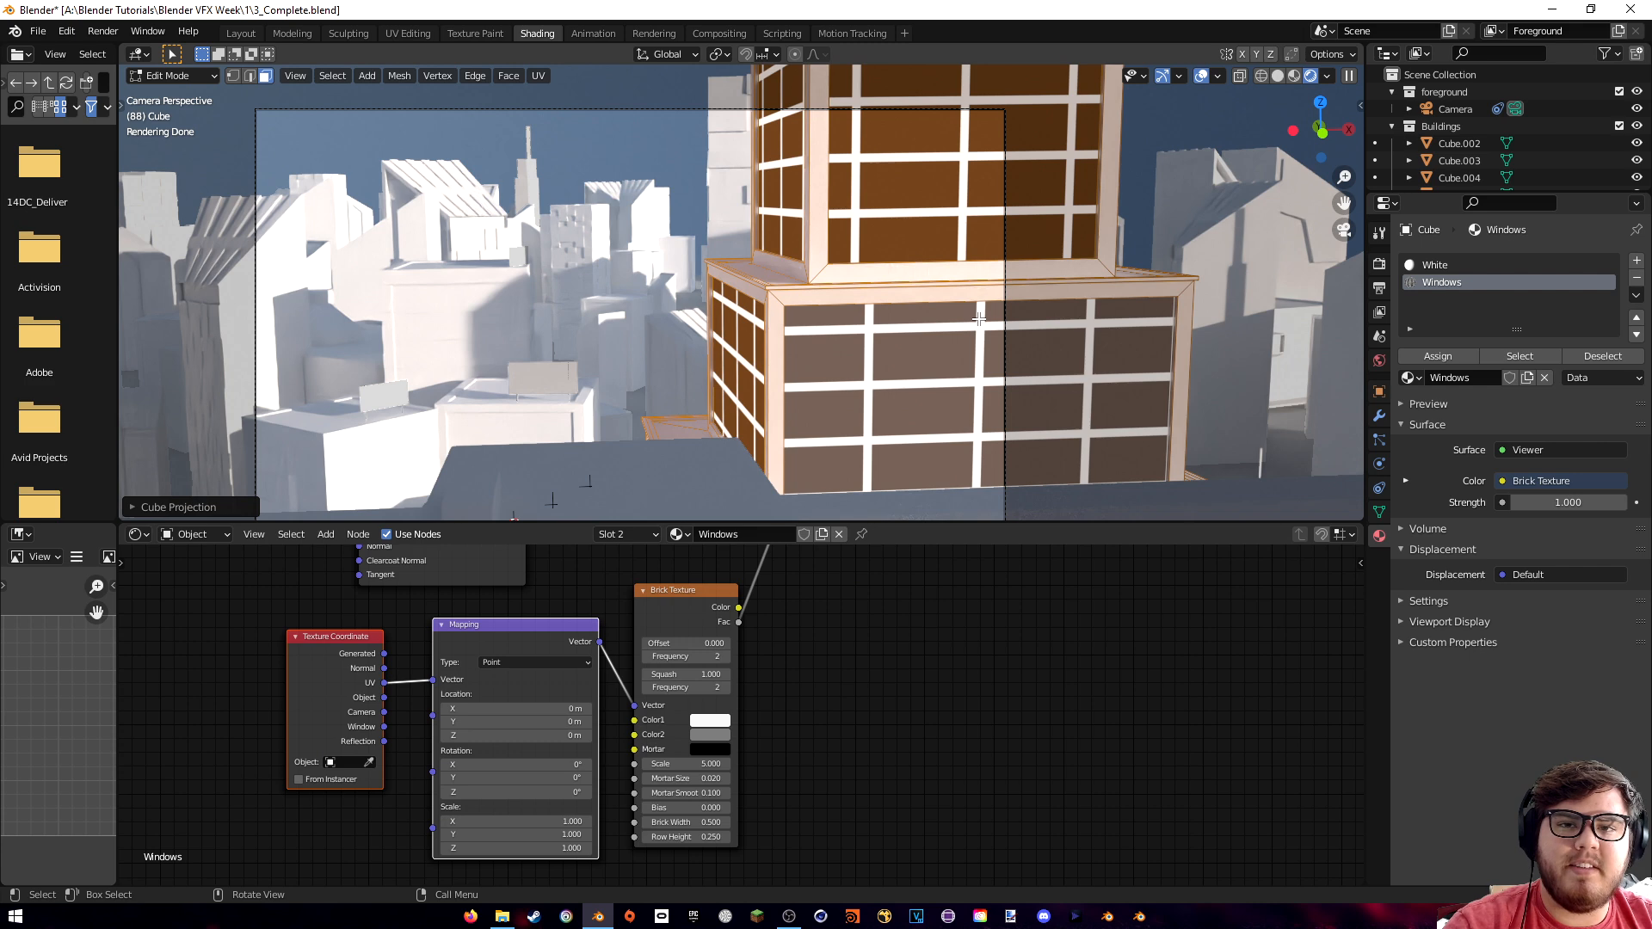
- Increase the Brick Texture's Scale until the walls show a dense grid of small windows
scroll(865, 590, "up", 5)
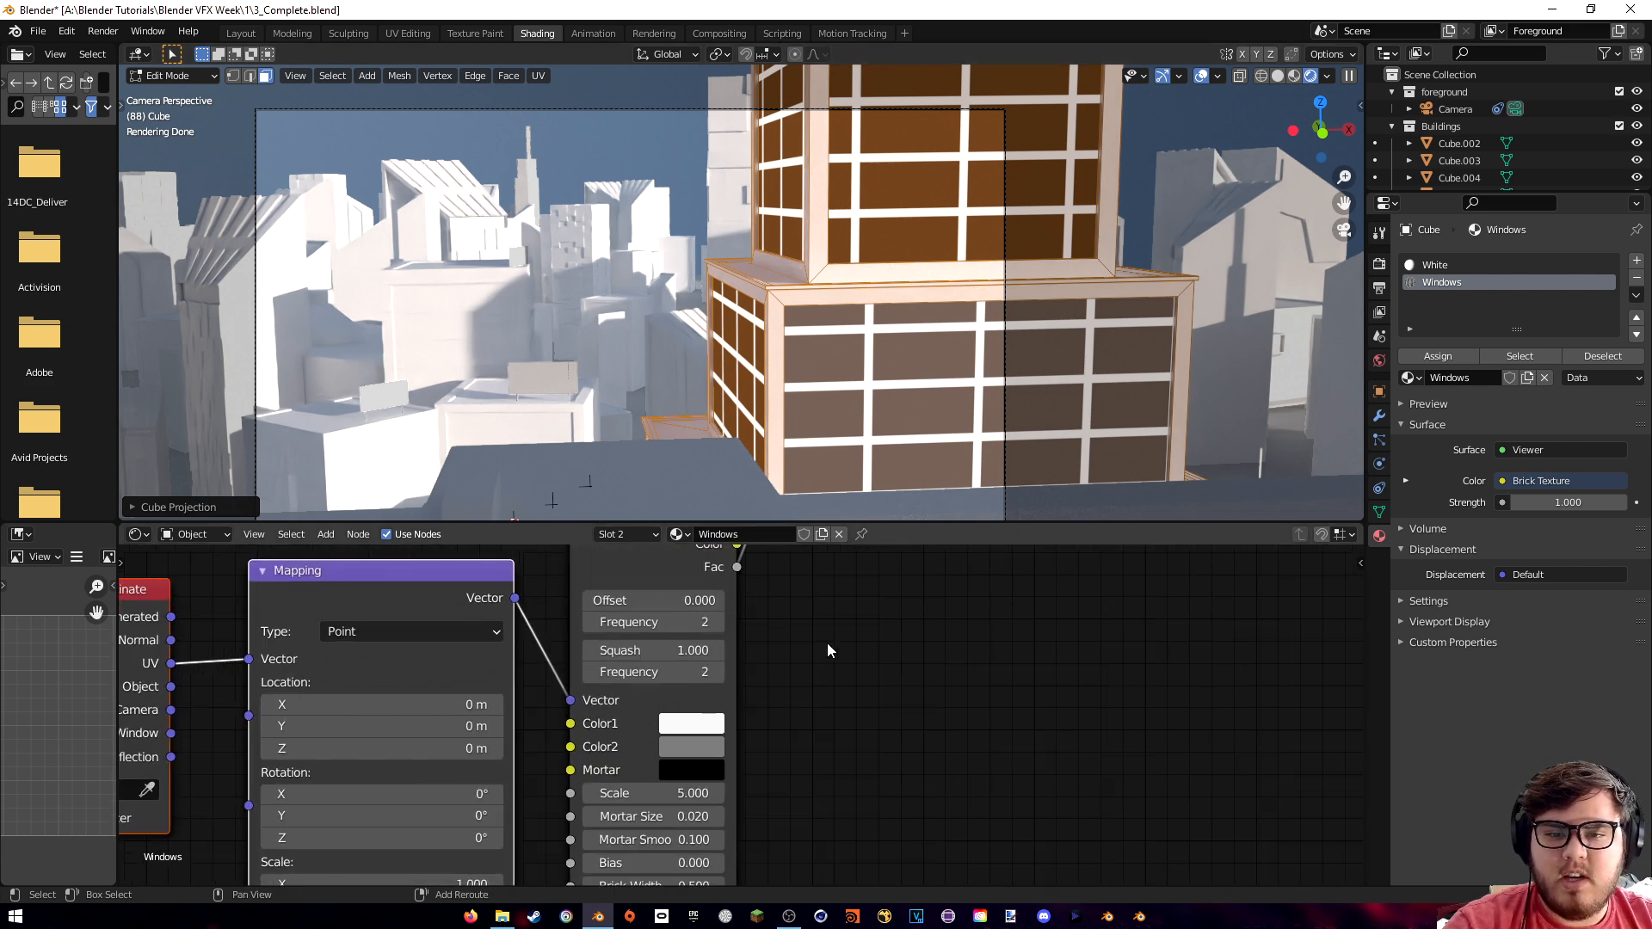
middle_click_drag(787, 610, 657, 588)
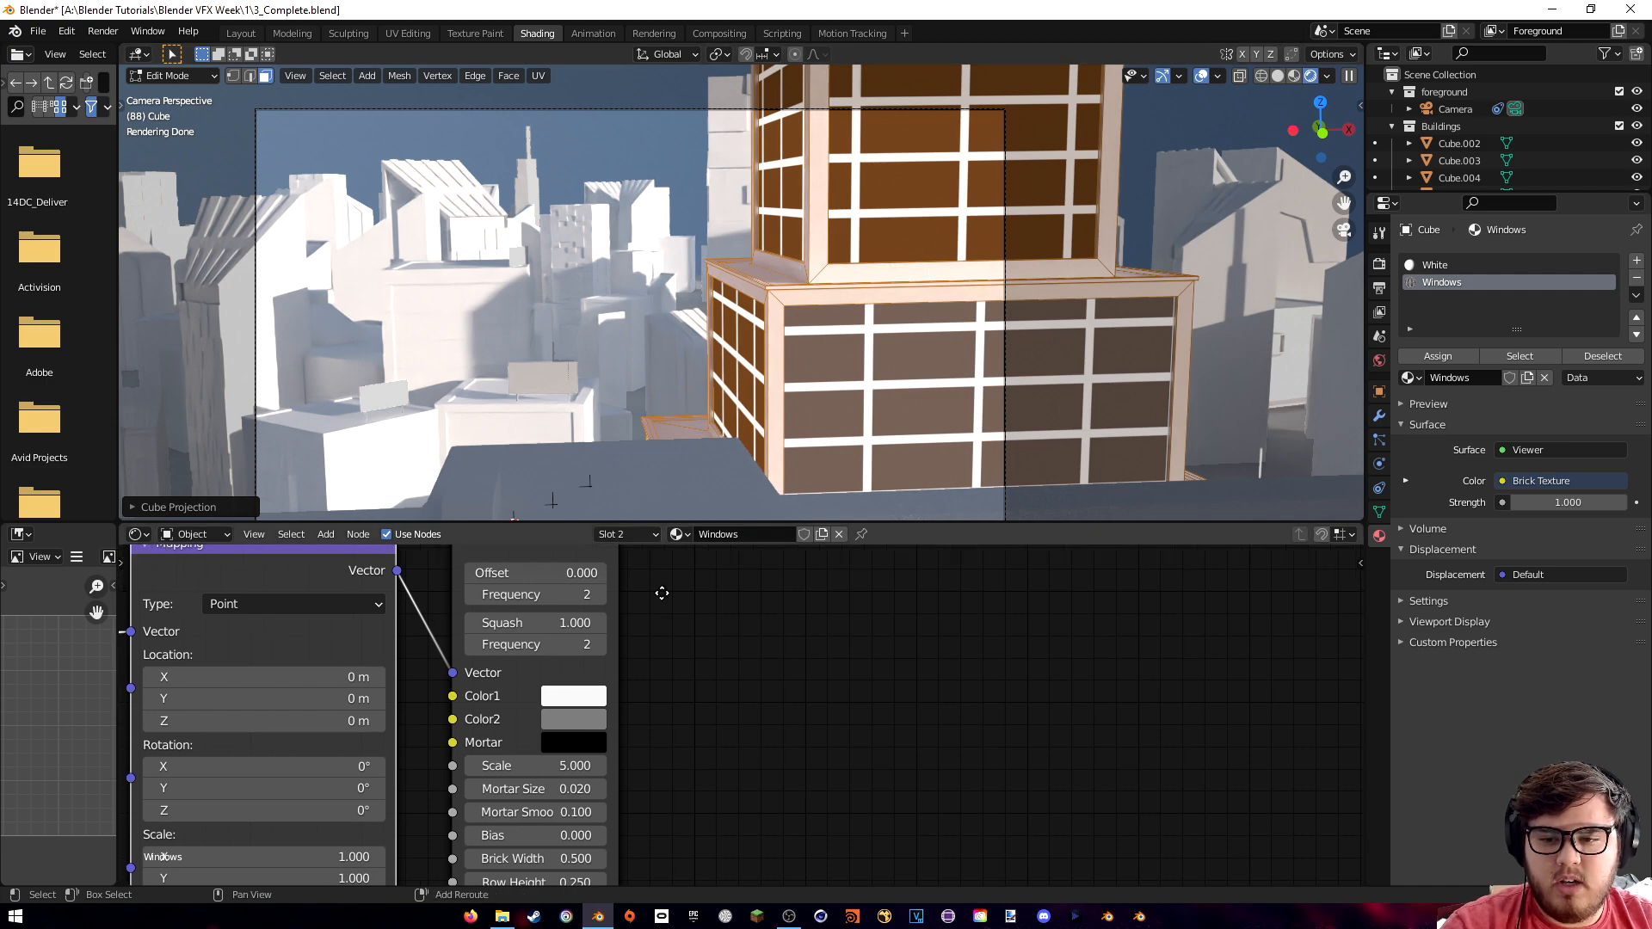
left_click_drag(537, 766, 656, 765)
middle_click_drag(869, 387, 941, 331, "shift")
- Add a Displacement node, feeding the Brick Texture's Fac into its Height and its output into the Material Output's Displacement
middle_click_drag(730, 607, 699, 860)
scroll(699, 860, "down", 8)
middle_click_drag(826, 609, 836, 626)
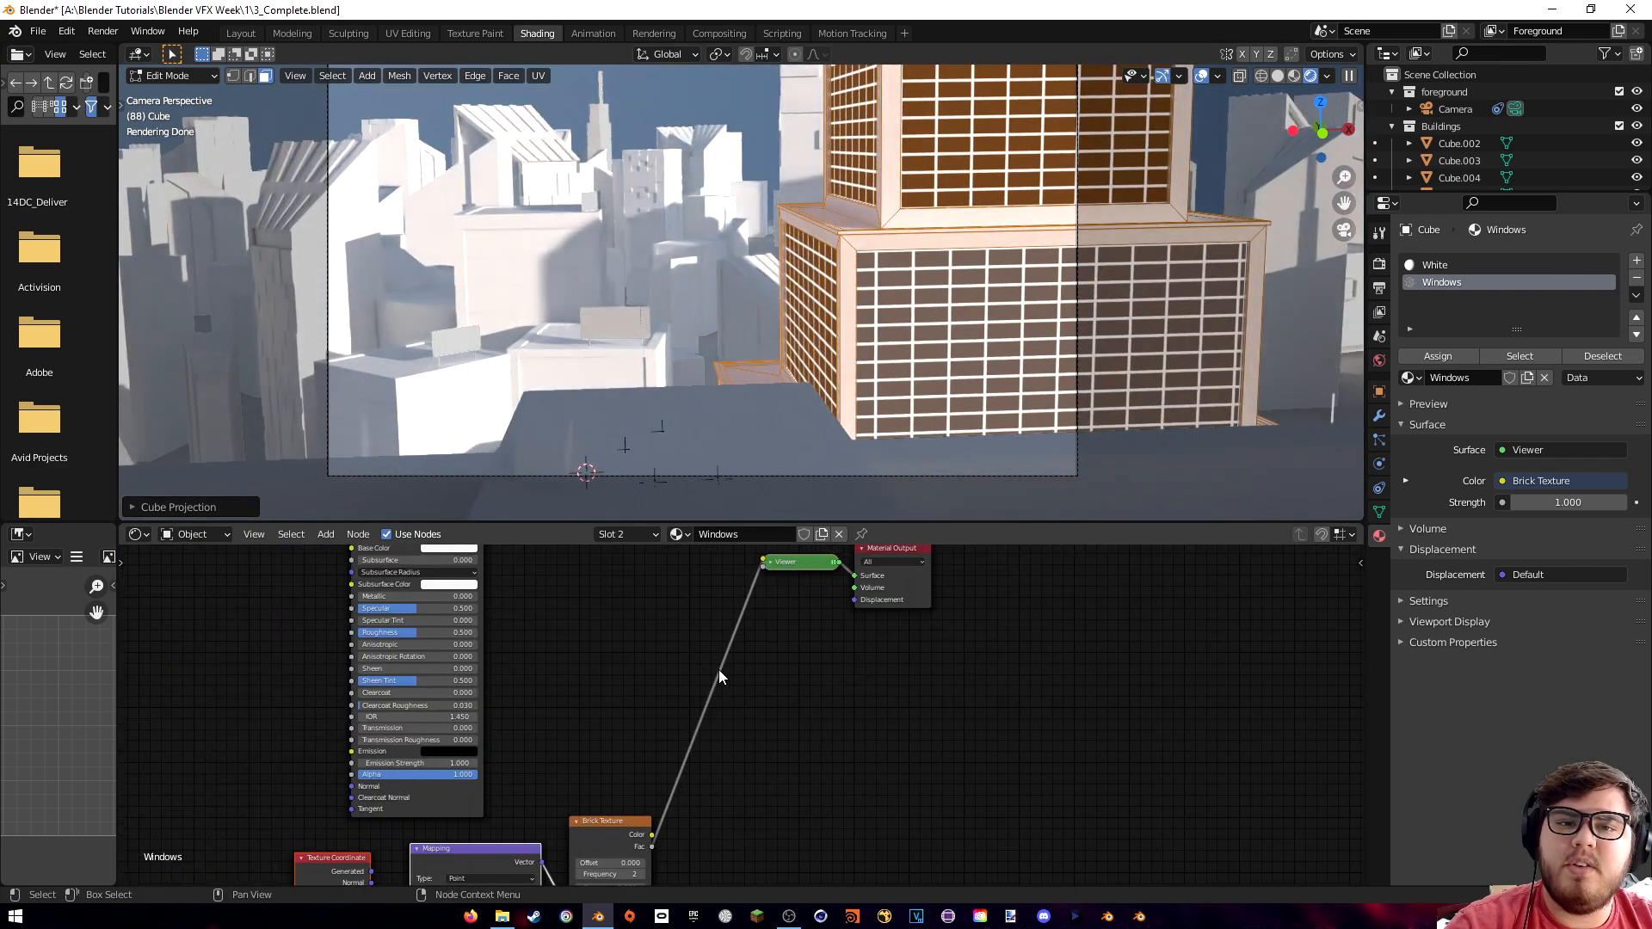
key("shift+a")
type("displ")
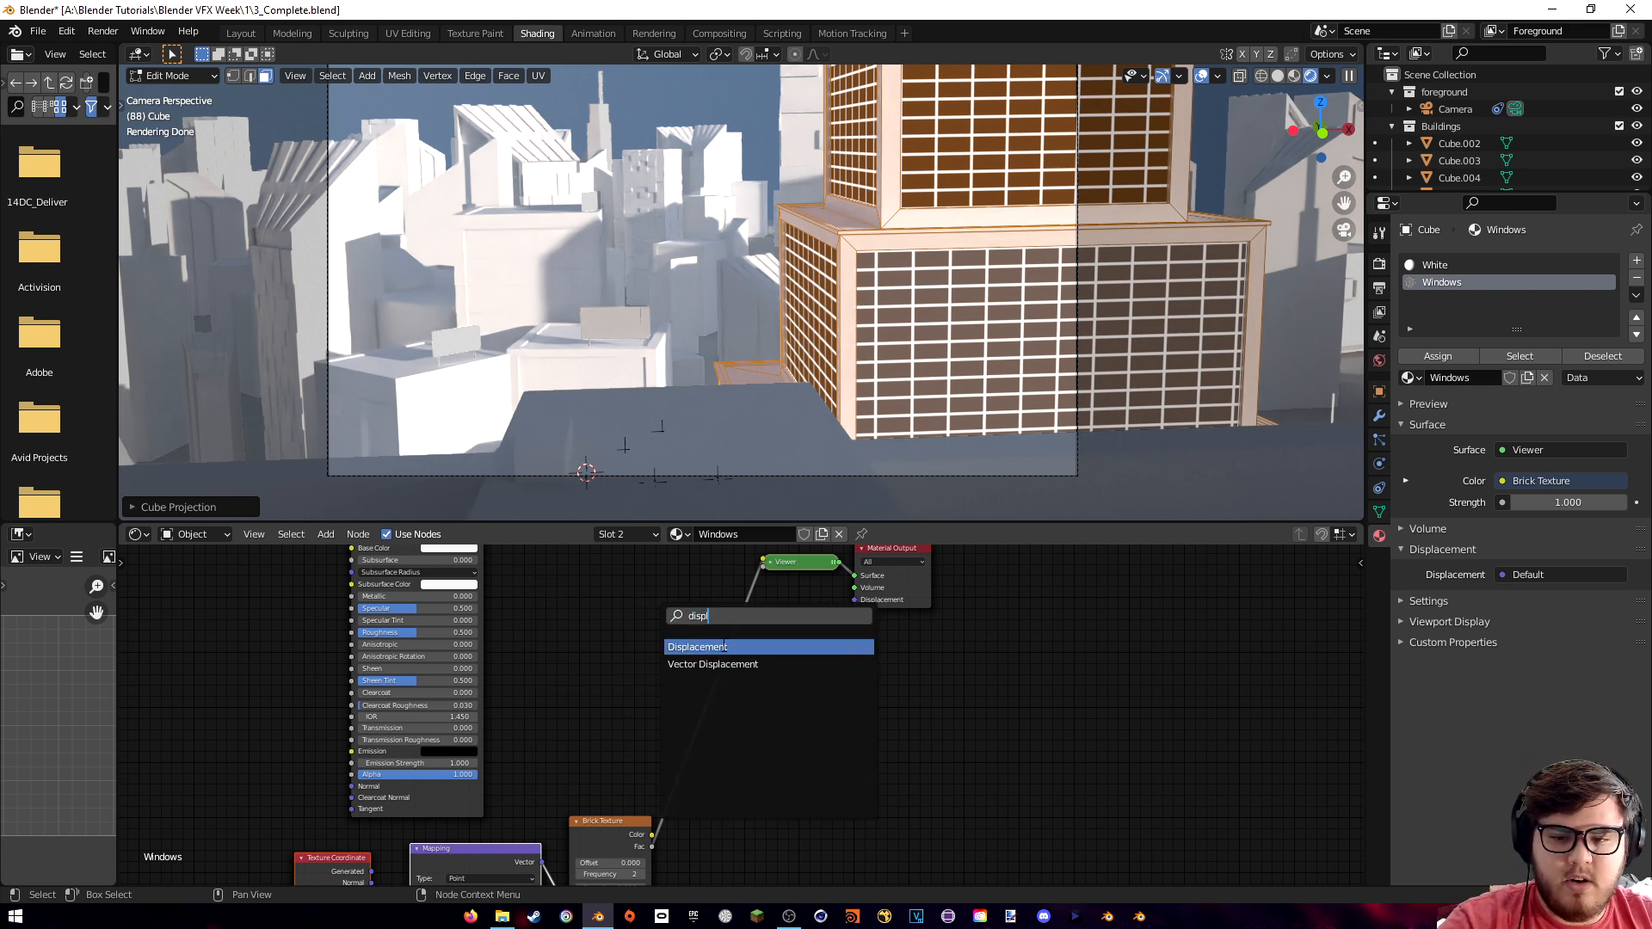
left_click(725, 647)
left_click(833, 695)
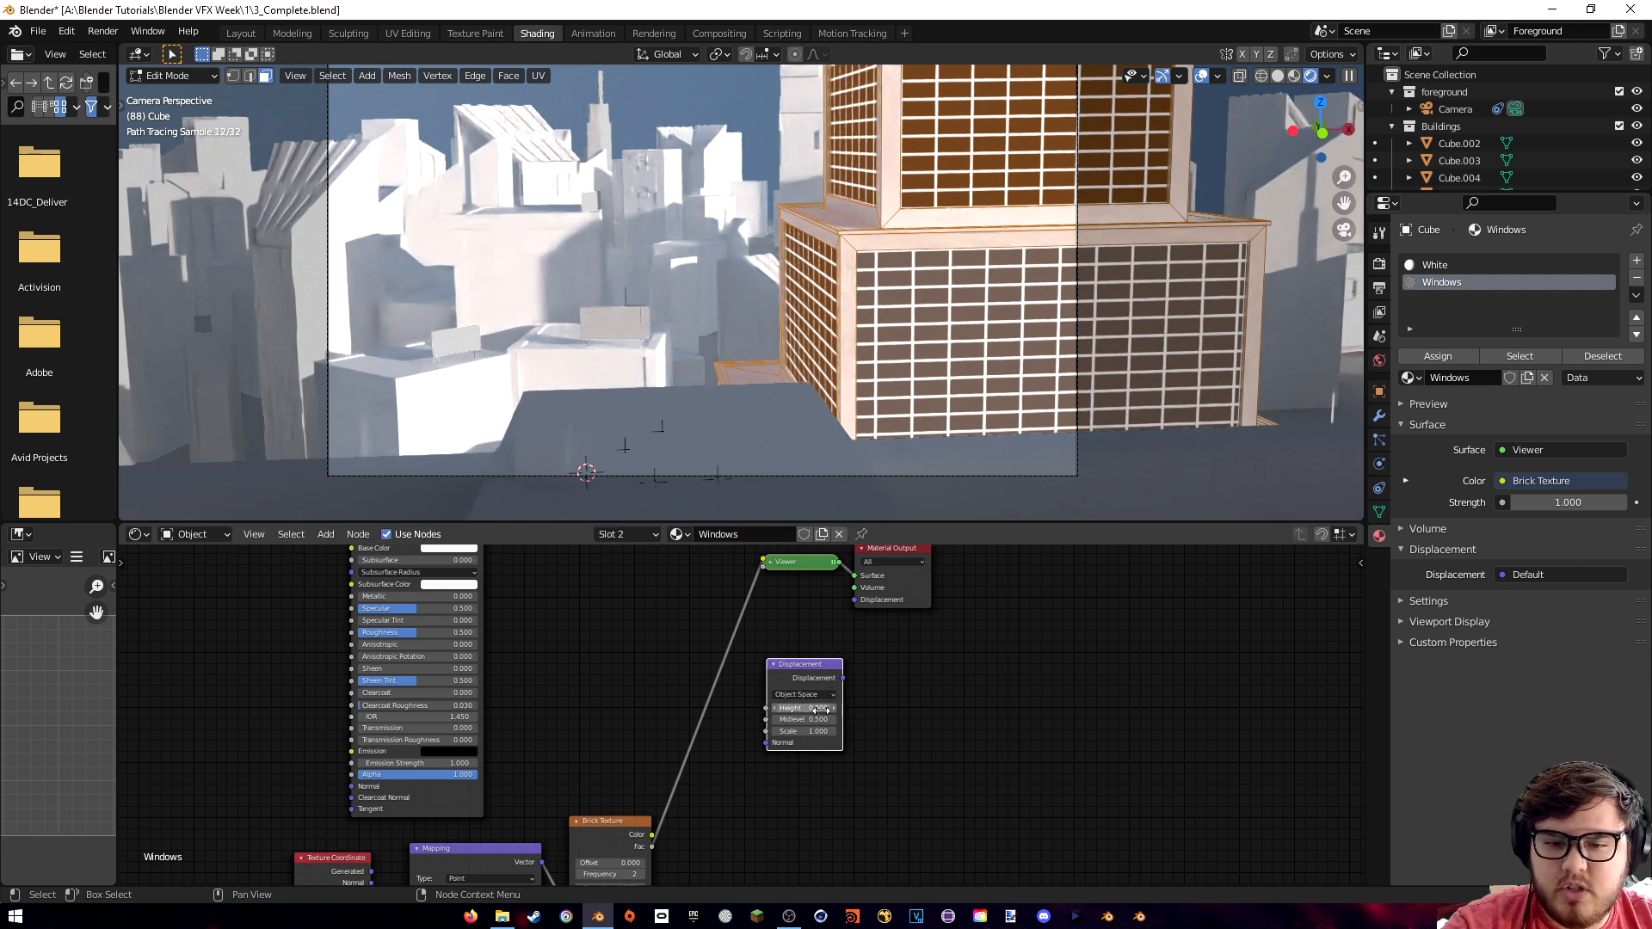
left_click_drag(652, 847, 855, 600)
- Connect the Principled BSDF to the Material Output's Surface and inspect the displaced window grid on the building up close
middle_click_drag(821, 632, 729, 676)
middle_click_drag(511, 612, 555, 637)
left_click(433, 567, "ctrl+shift")
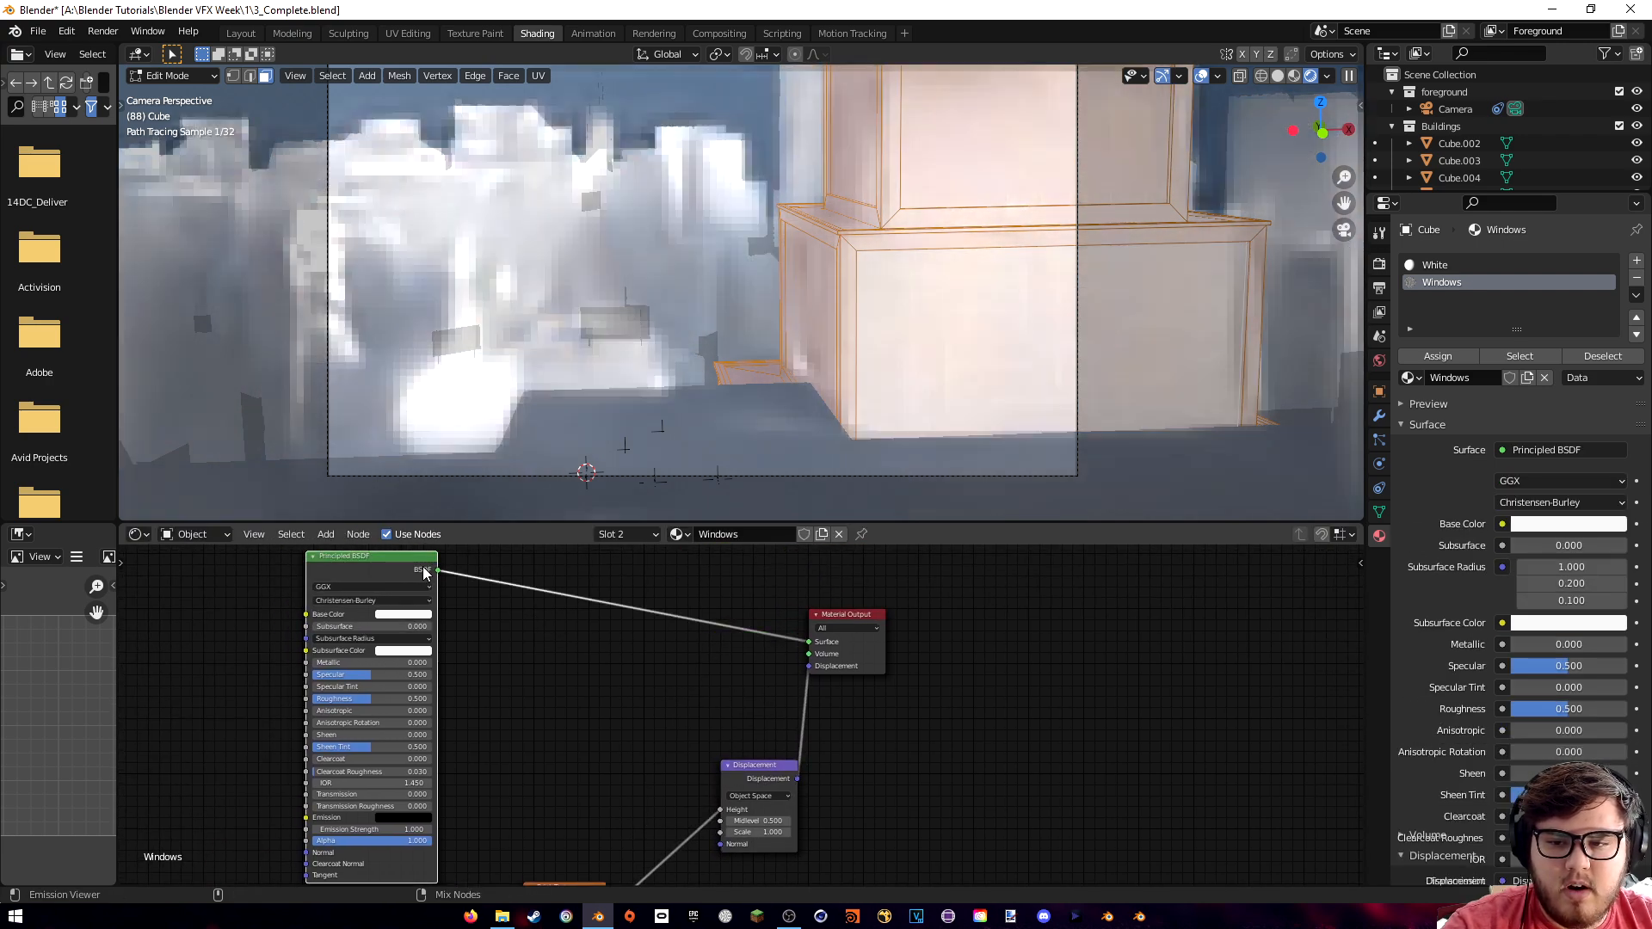
left_click_drag(402, 564, 454, 862)
scroll(998, 406, "up", 6)
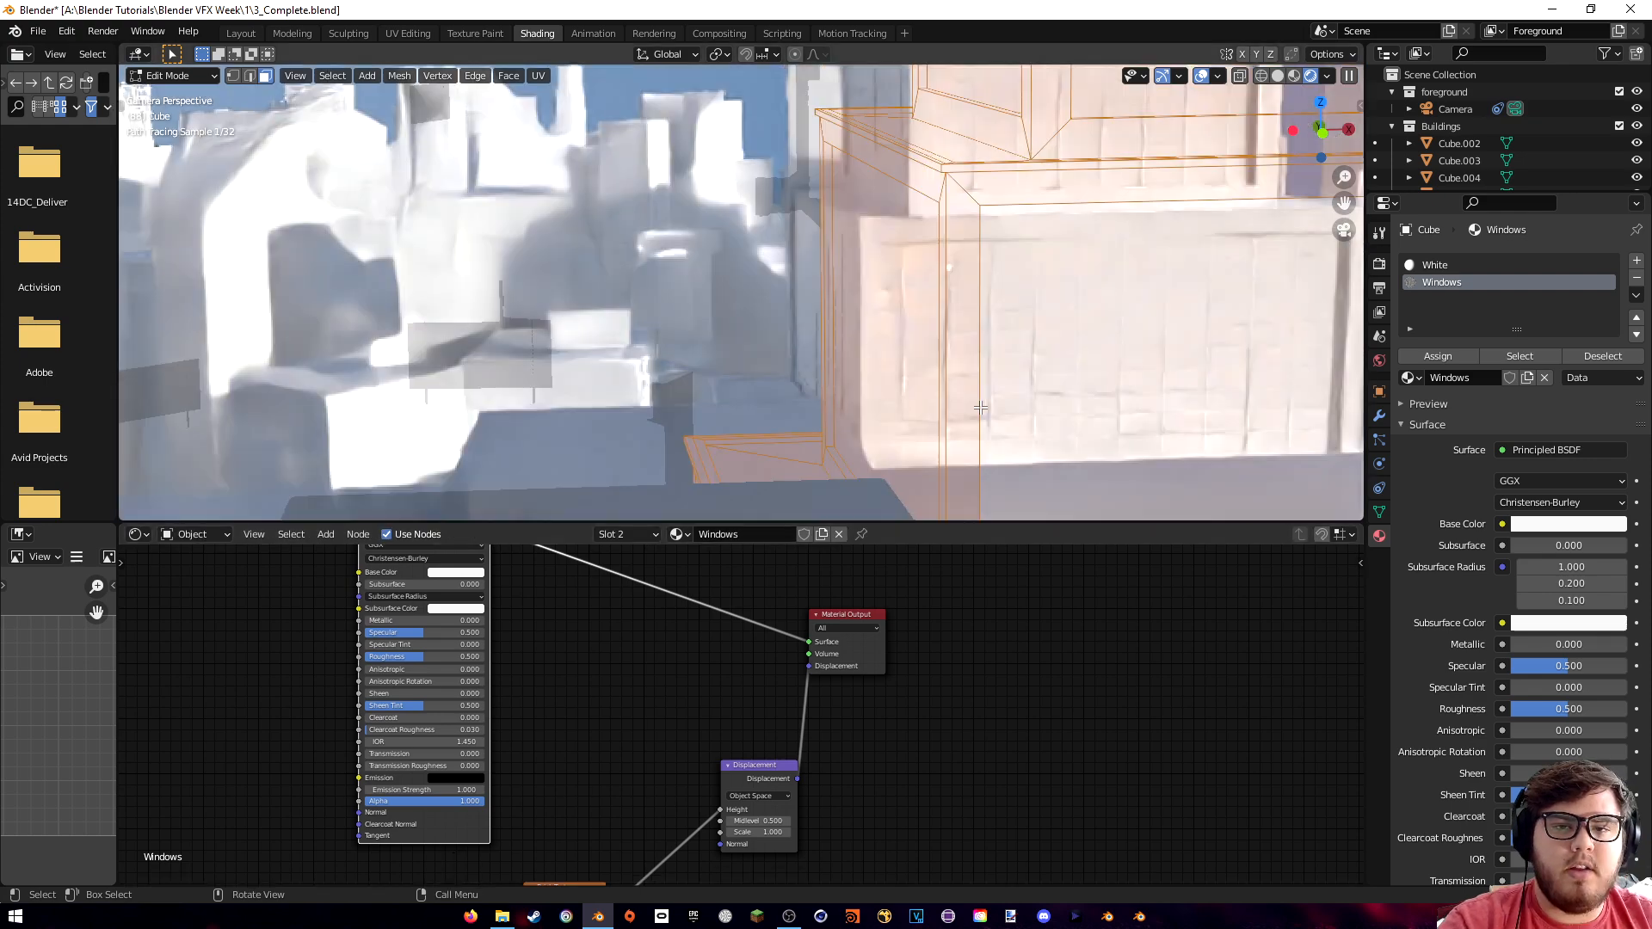
middle_click_drag(1051, 408, 654, 265, "shift")
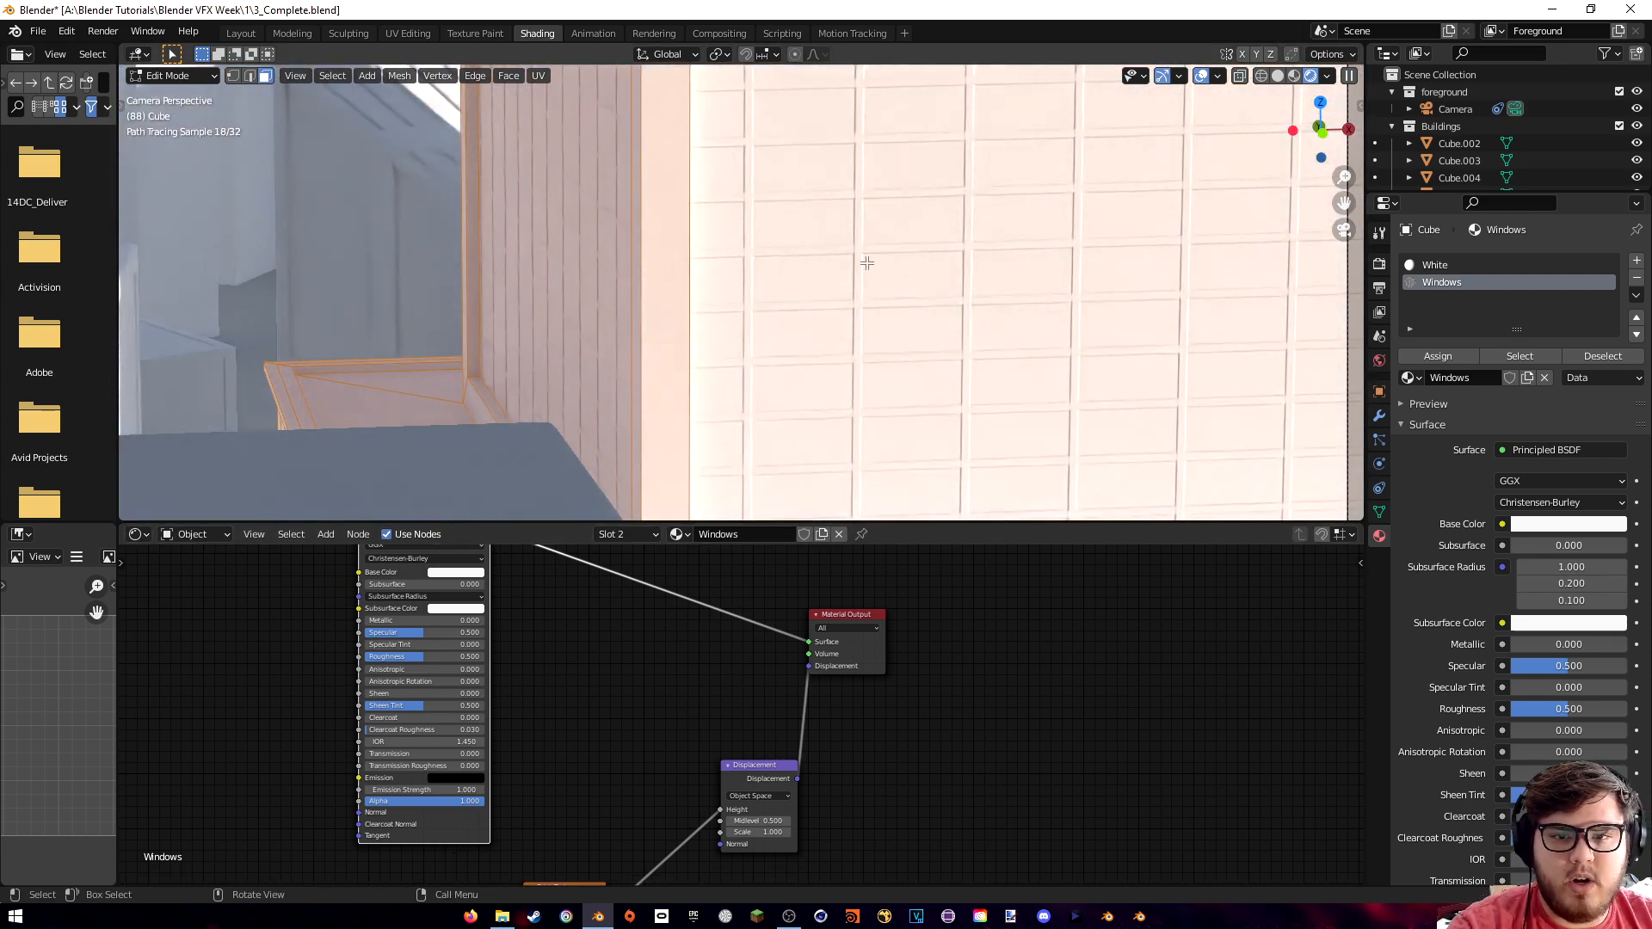
scroll(1016, 347, "up", 4)
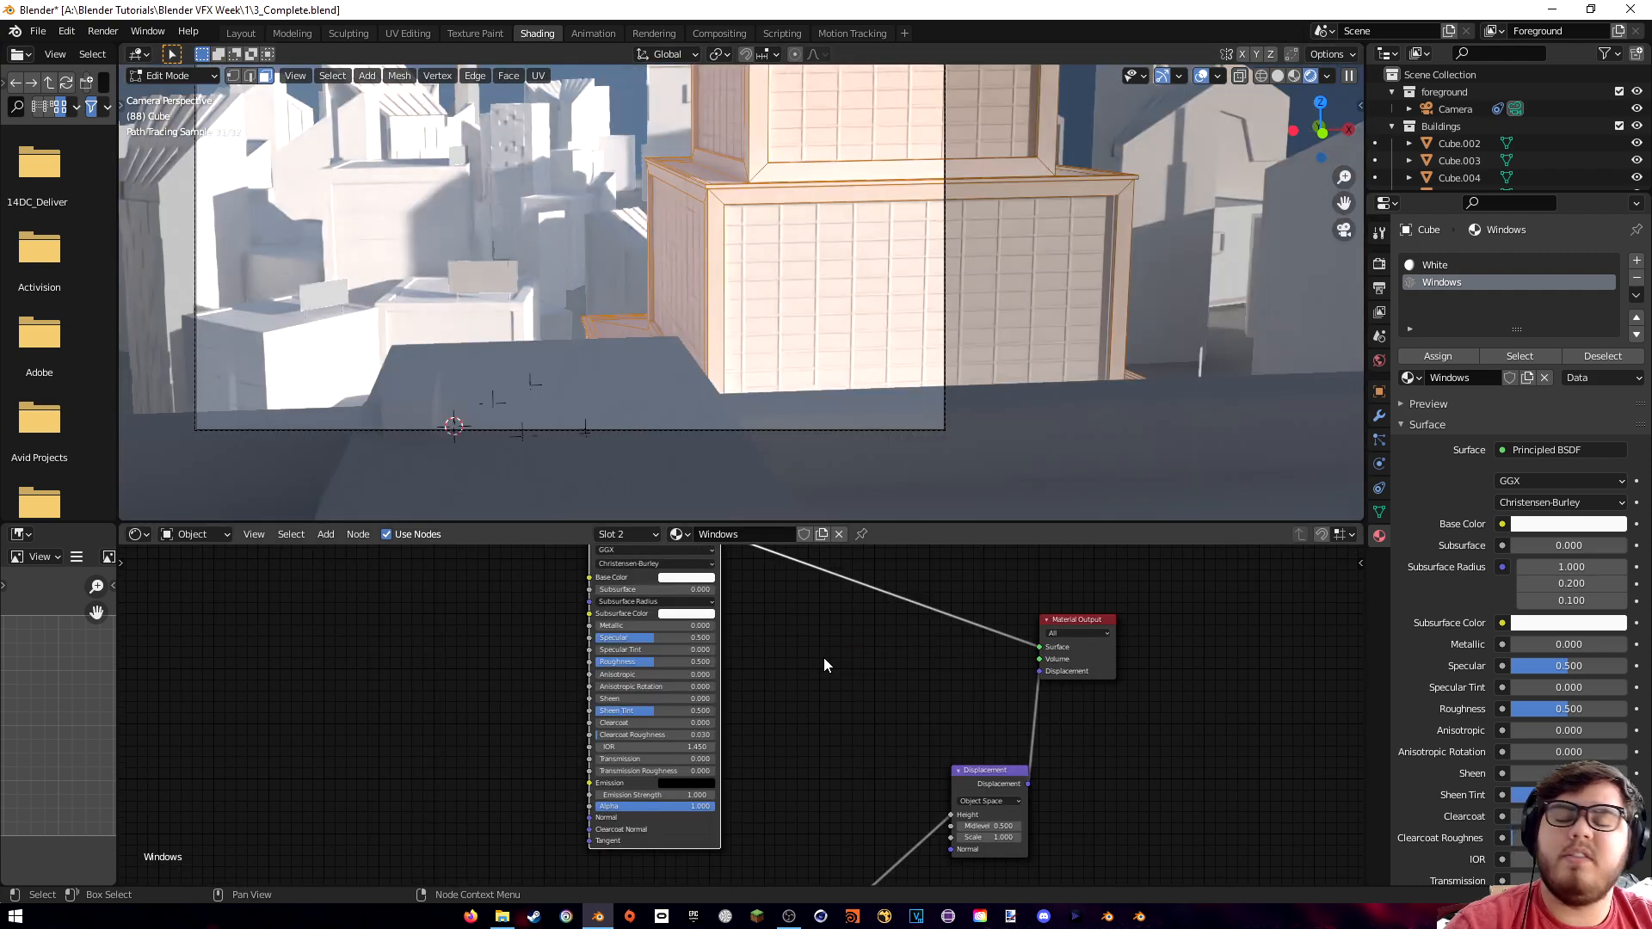
scroll(824, 658, "down", 3)
scroll(823, 658, "down", 1)
scroll(820, 336, "up", 4)
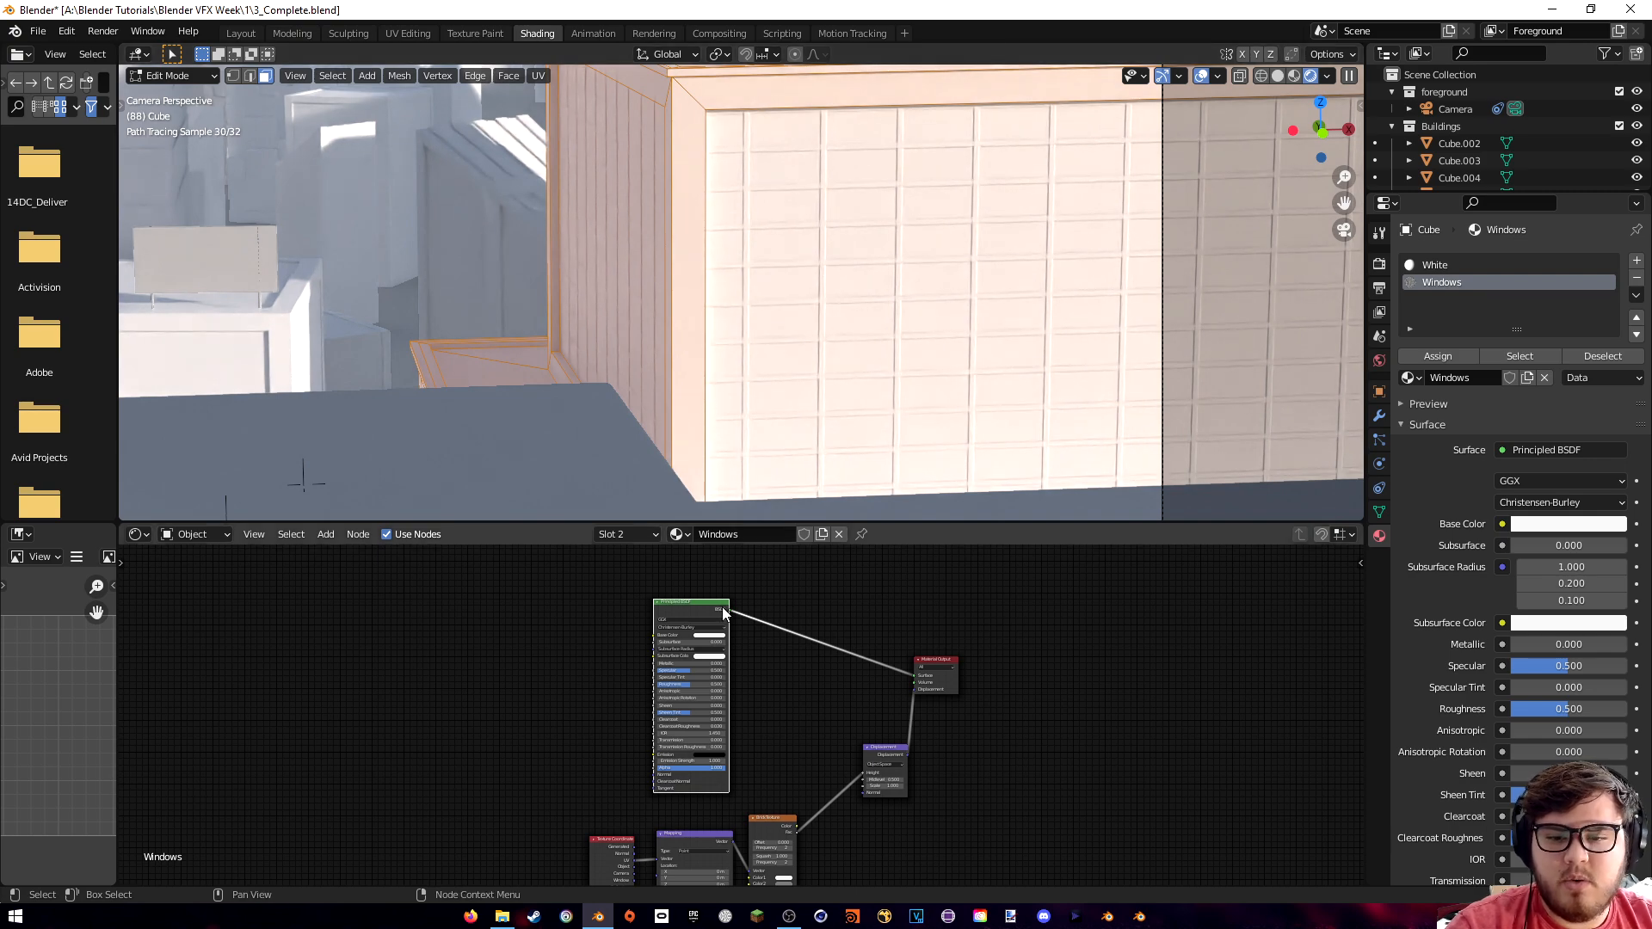
- Move the Principled BSDF away from the other nodes and place a duplicate of it beside the original
key("g")
left_click(651, 782)
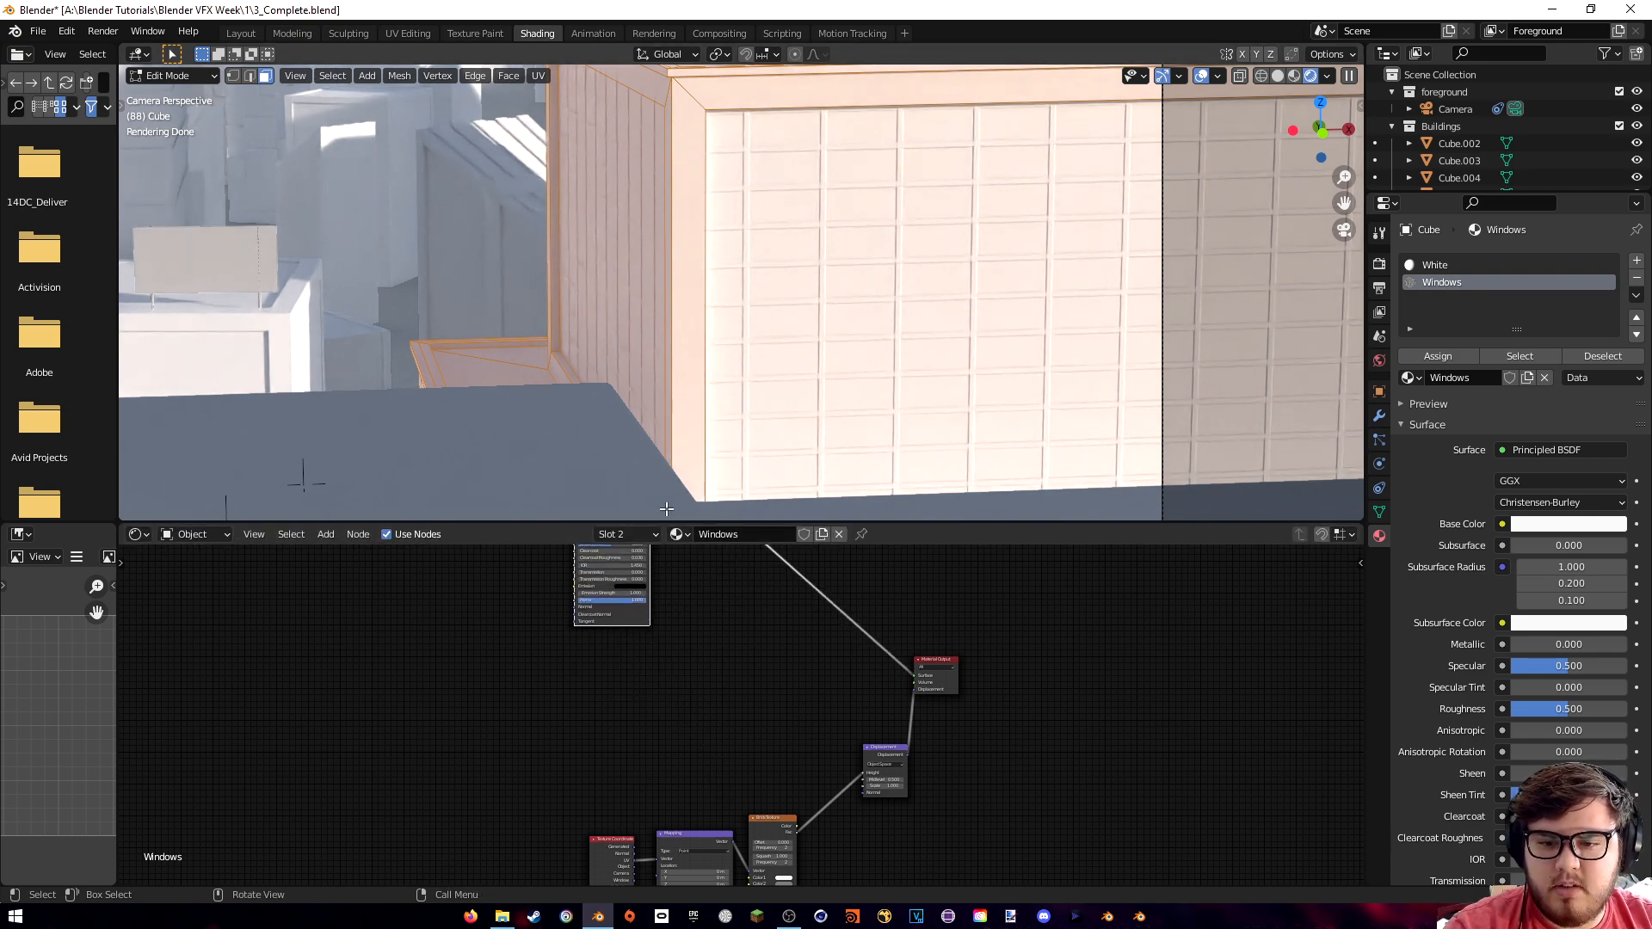
middle_click_drag(668, 824, 743, 555)
key("shift+d")
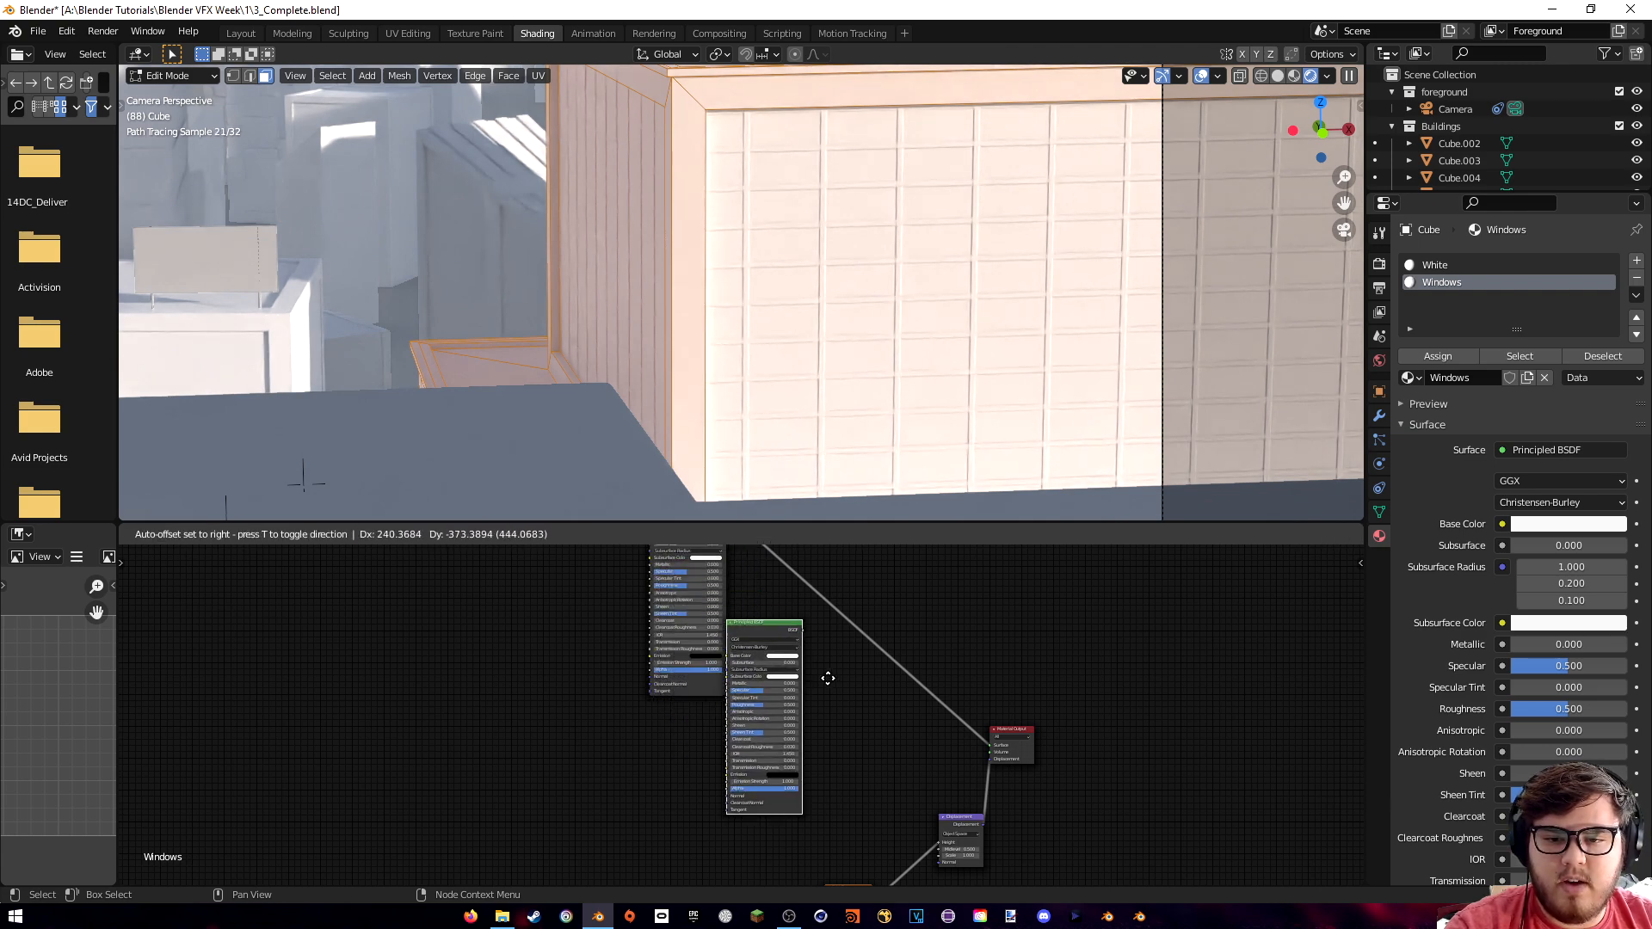
left_click(826, 725)
- Add a Mix Shader and connect the original and duplicate Principled BSDFs to its two Shader inputs
scroll(891, 742, "up", 2)
key("shift+a")
left_click(728, 658)
type("mix")
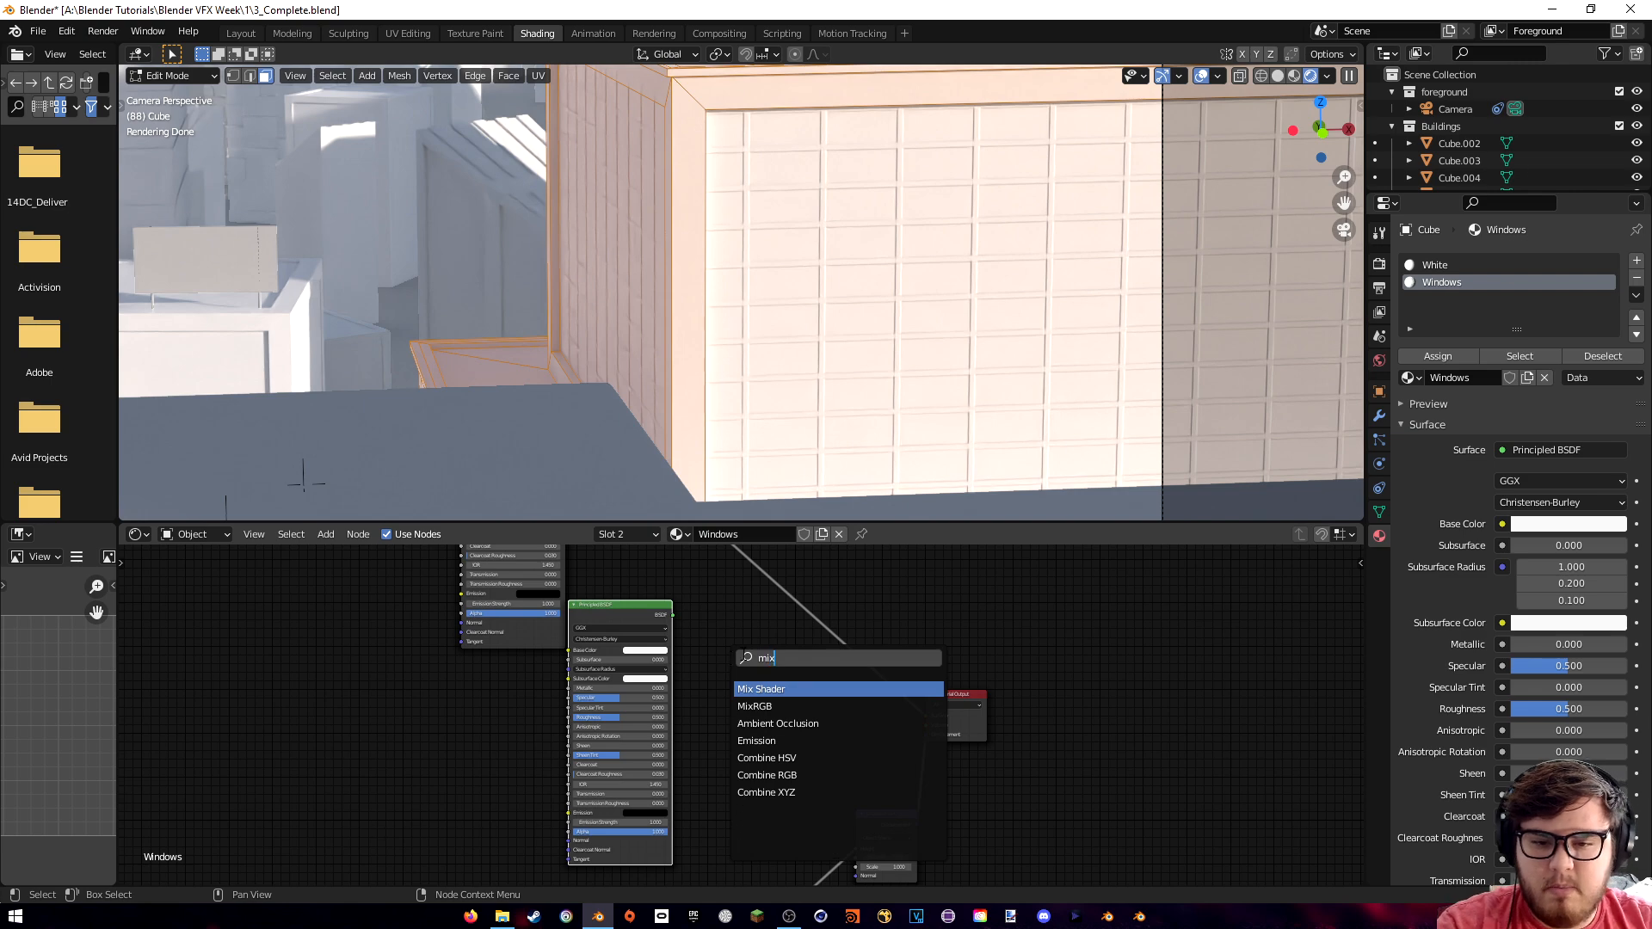
left_click(762, 688)
left_click(863, 585)
middle_click_drag(863, 586, 823, 703)
left_click_drag(625, 730, 785, 715)
middle_click_drag(752, 657, 787, 634)
- Set the duplicate Principled BSDF's Base Color to red and connect the Mix Shader to the Material Output's Surface
left_click(626, 741)
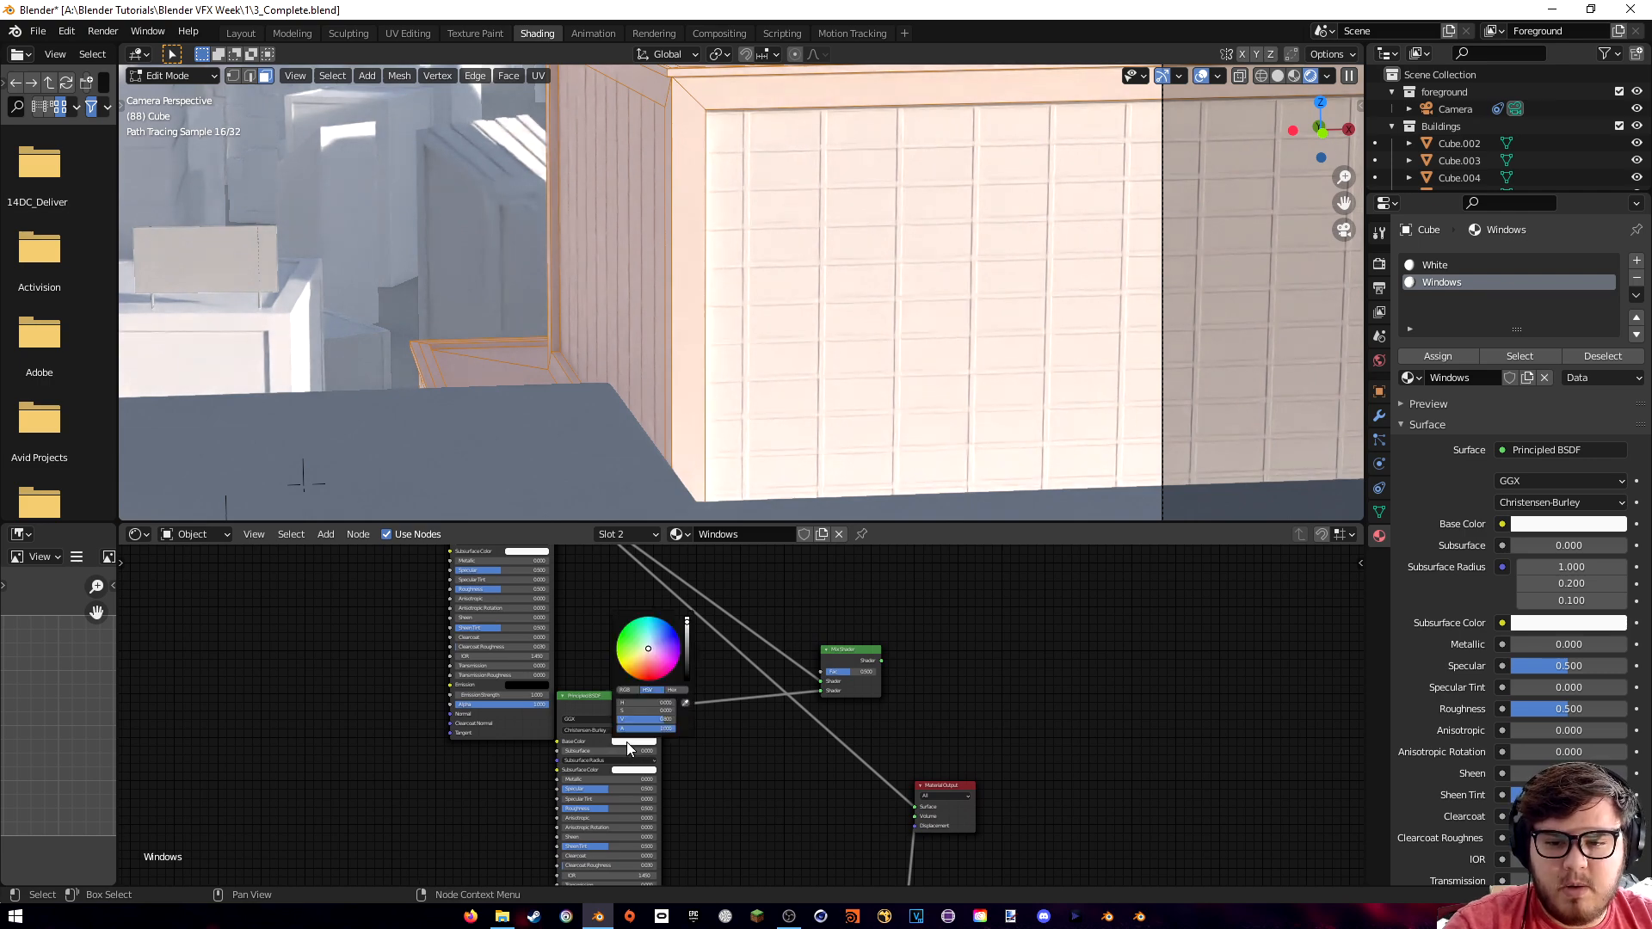
left_click(649, 680)
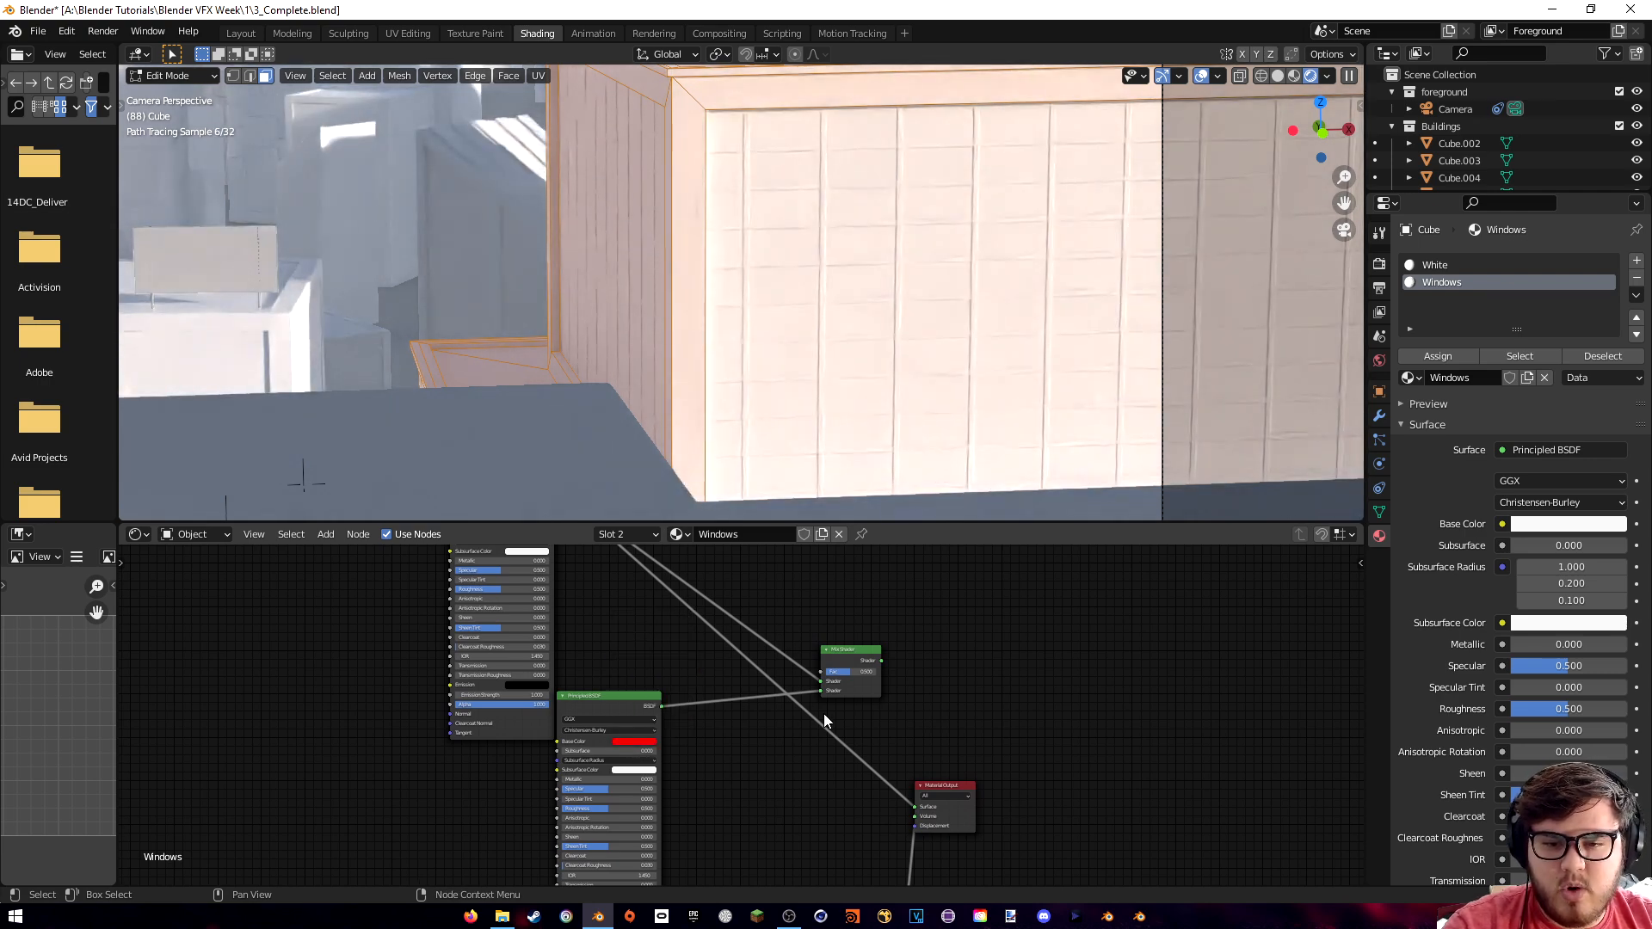
middle_click_drag(850, 691, 757, 642)
left_click_drag(767, 610, 761, 610)
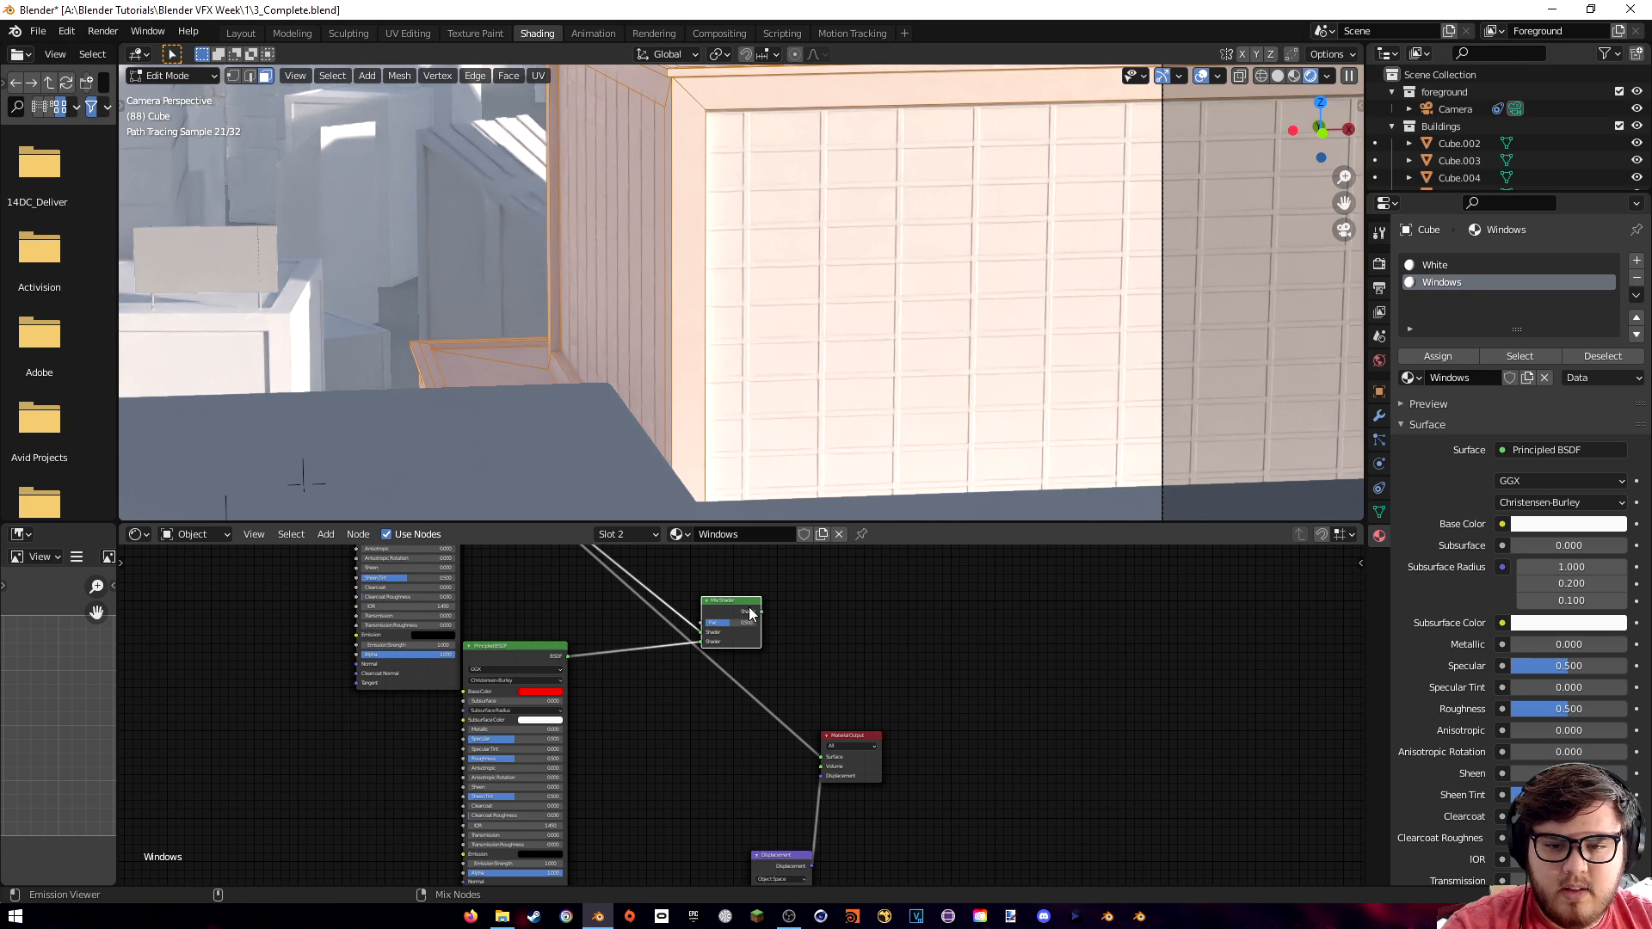
left_click_drag(760, 612, 820, 756)
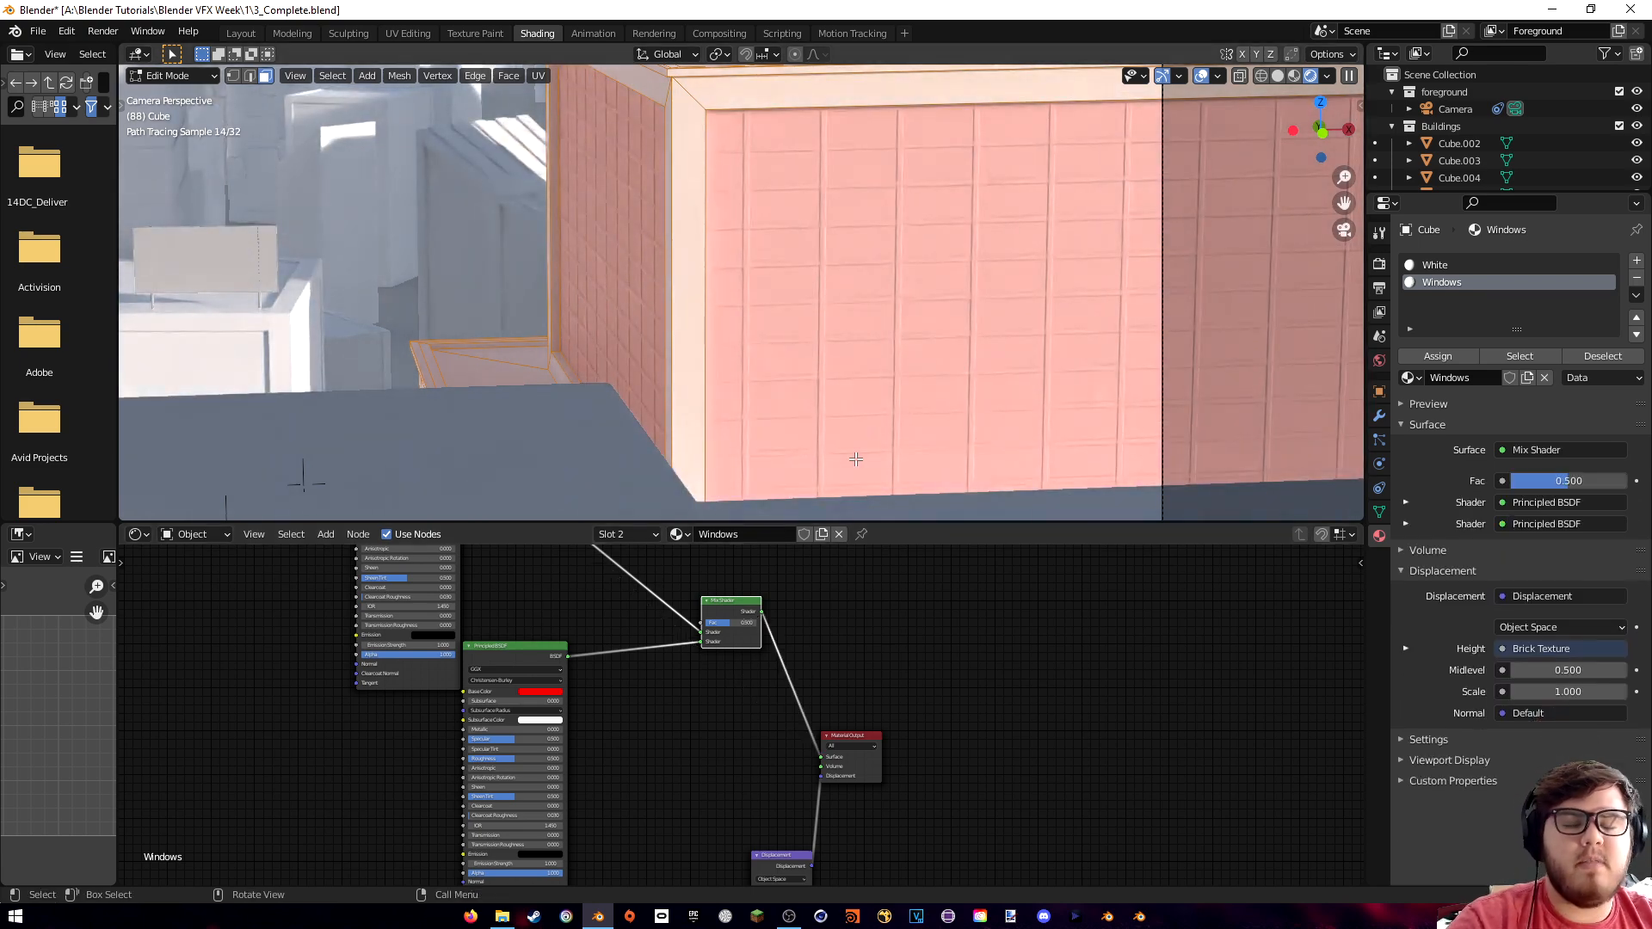
- Try the Mix Shader's Fac at 0.575 to blend the two shaders
scroll(772, 730, "up", 2)
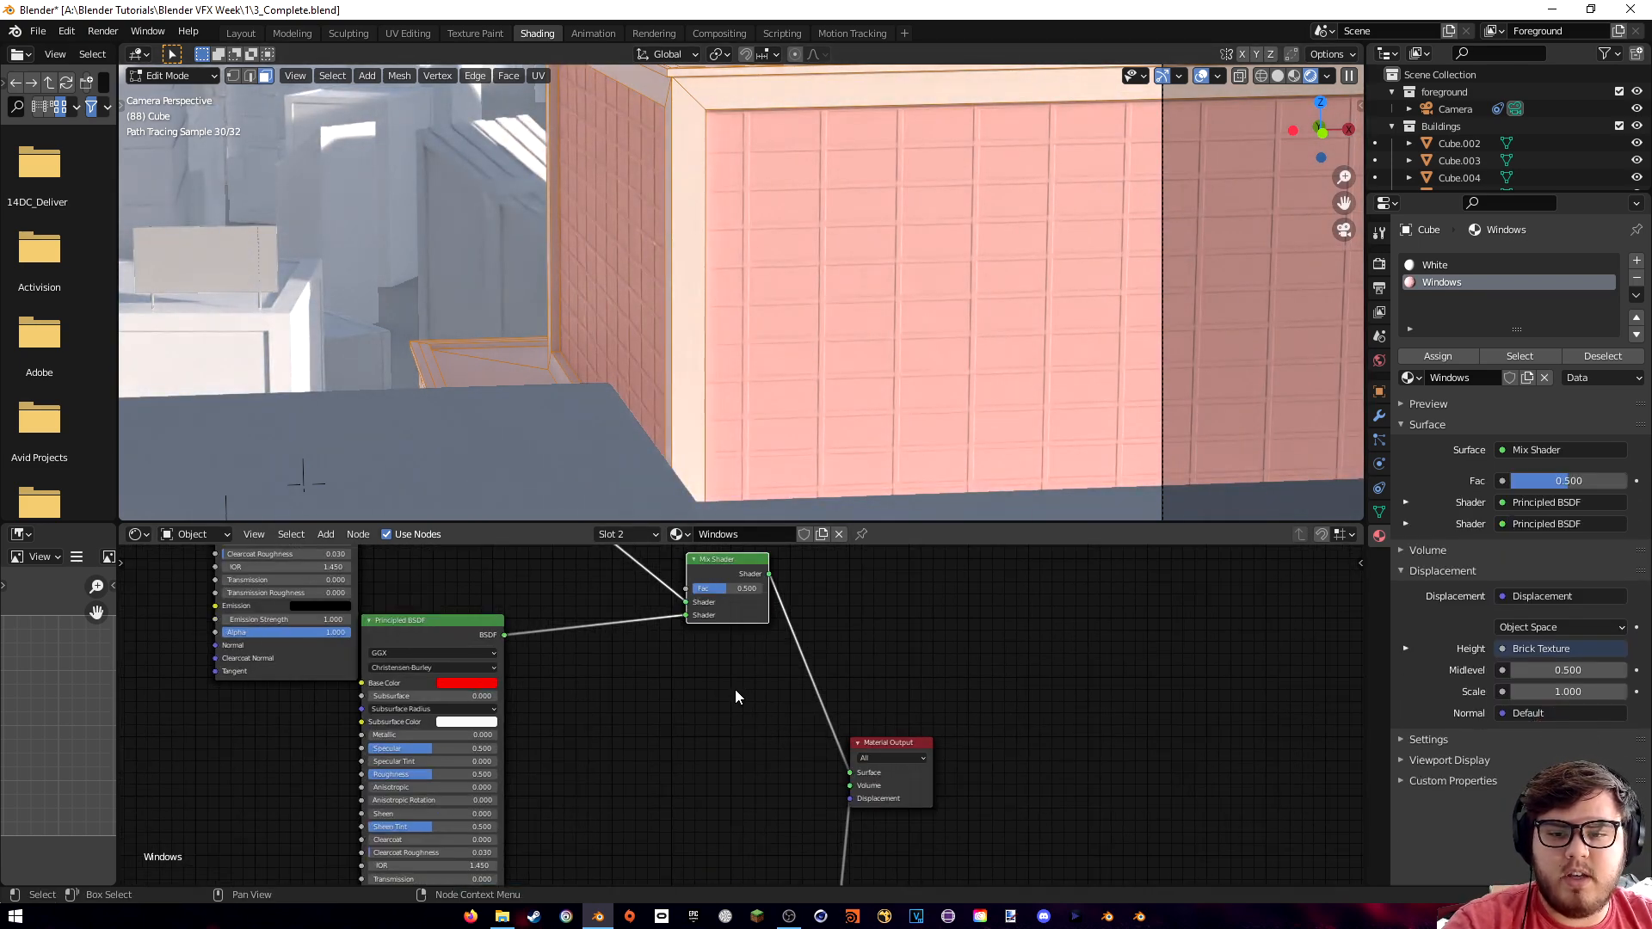
mouse_move(730, 588)
left_mouse_down()
mouse_move(750, 589)
mouse_move(735, 589)
left_mouse_up()
middle_click_drag(710, 782, 735, 733)
scroll(745, 700, "down", 1)
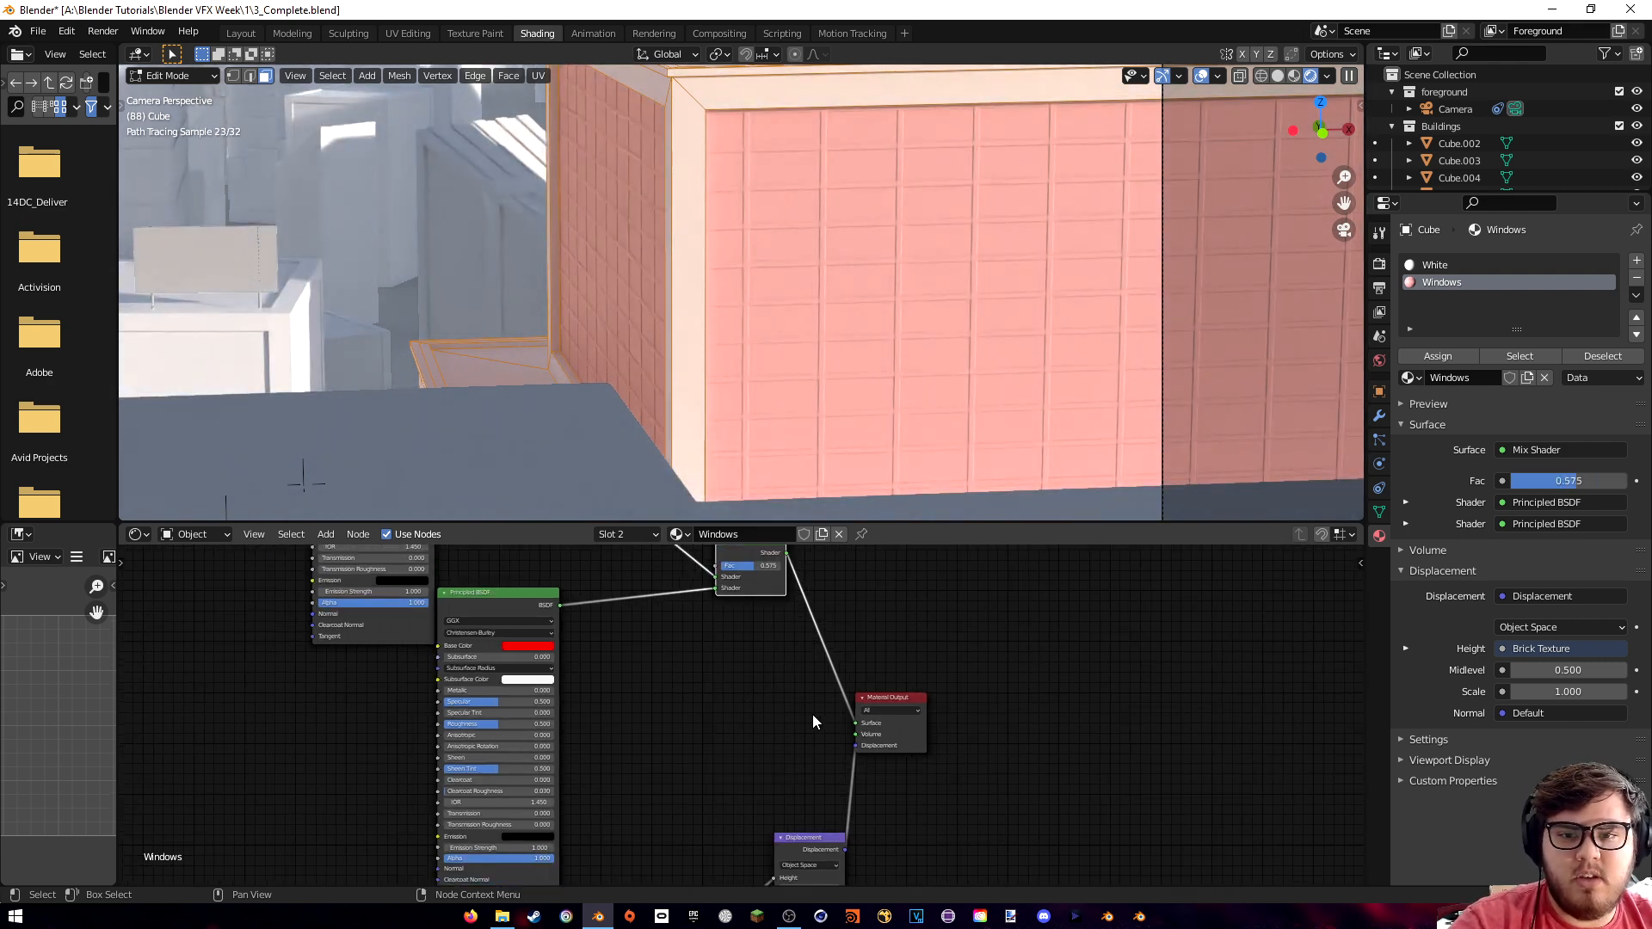
- Move the Brick Texture node closer to the Mix Shader and connect its Fac output to the Mix Shader's Fac
middle_click_drag(722, 760, 761, 643)
scroll(745, 711, "down", 2)
mouse_move(745, 714)
middle_mouse_down()
mouse_move(749, 611)
mouse_move(765, 737)
middle_mouse_up()
scroll(745, 688, "down", 4)
left_click(713, 849)
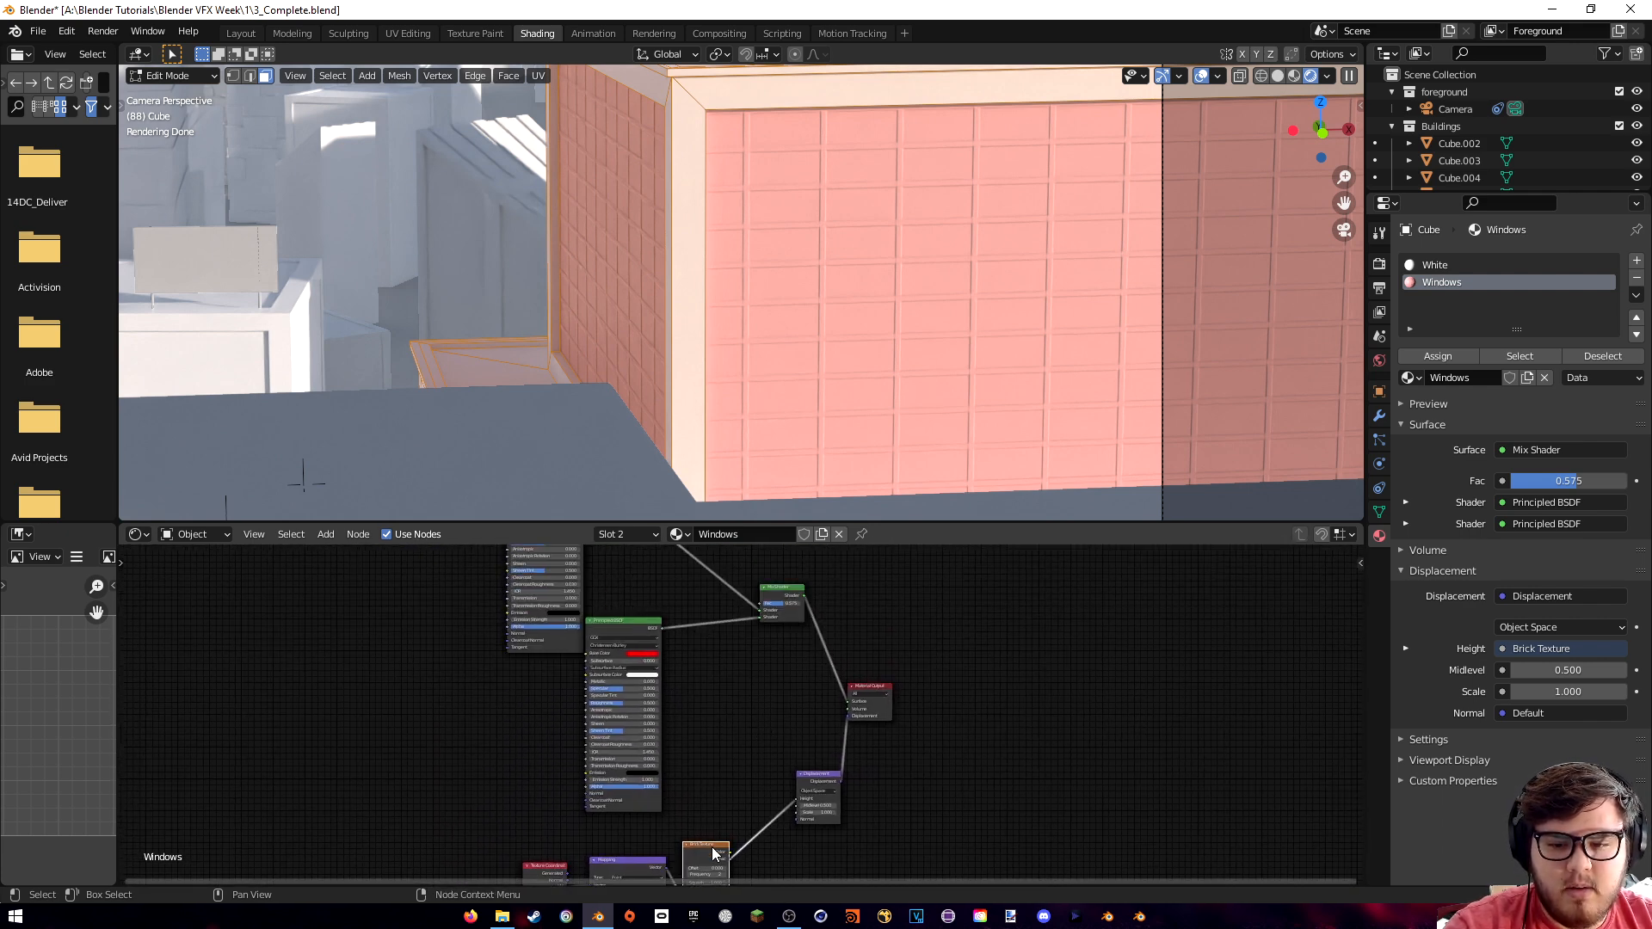
key("g")
left_click(761, 665)
scroll(762, 688, "up", 6)
scroll(763, 667, "up", 3)
middle_click_drag(757, 646, 756, 783)
left_click_drag(729, 841, 778, 639)
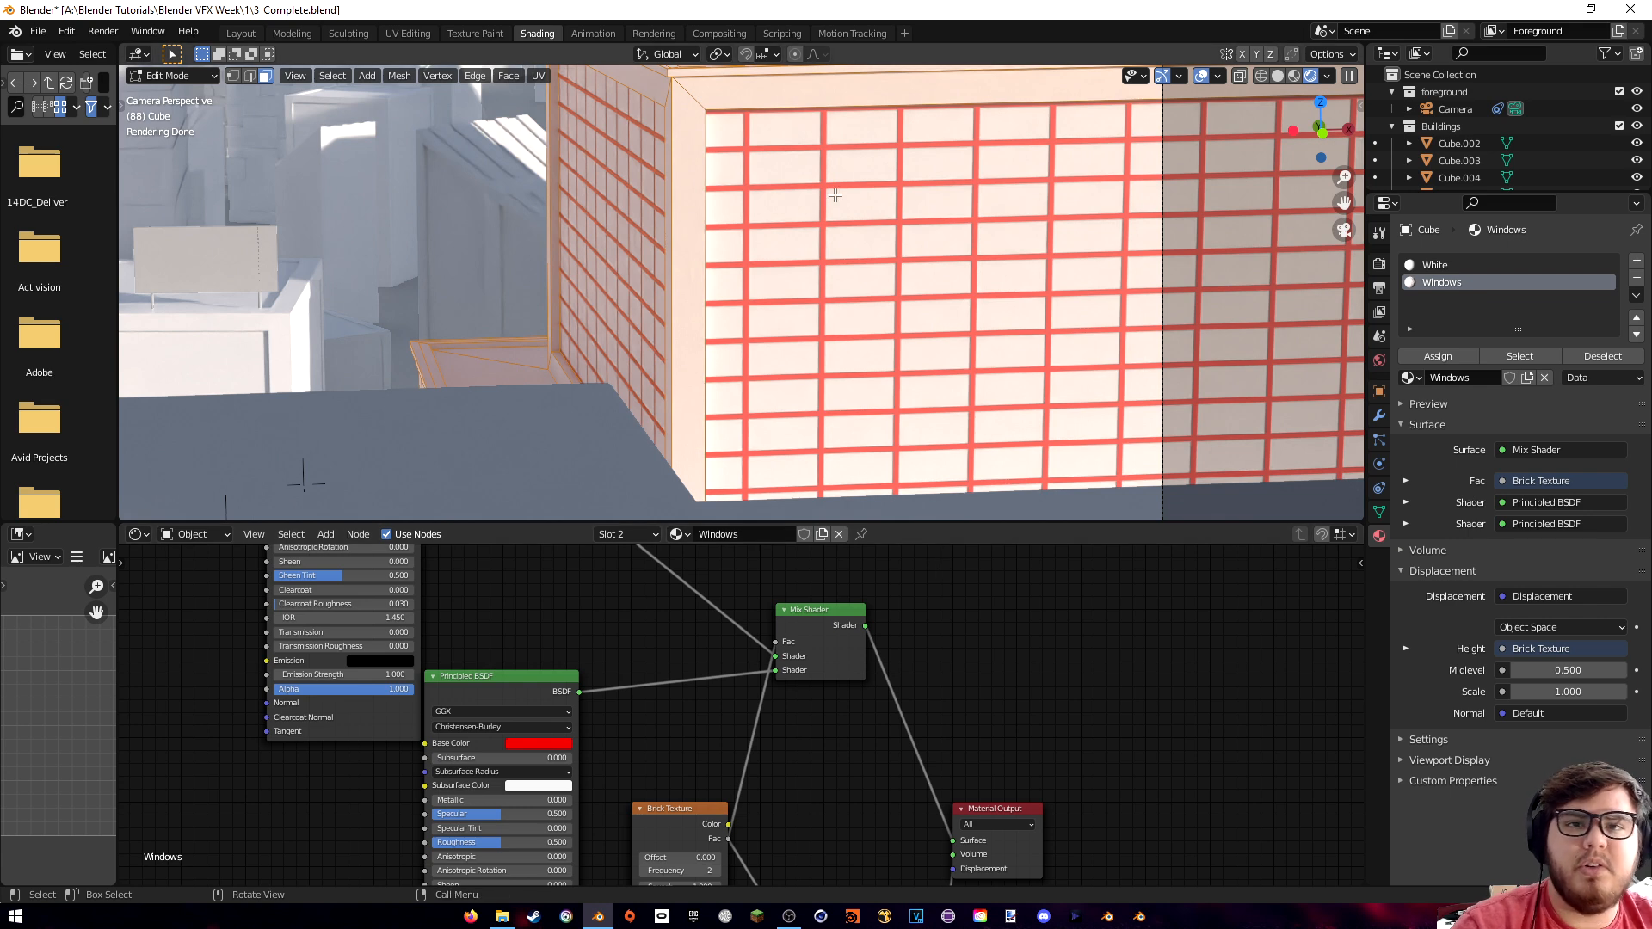
- Shift the duplicate Principled BSDF aside and turn its Base Color from red to white
scroll(645, 676, "down", 6)
left_click_drag(612, 696, 522, 685)
scroll(572, 717, "up", 8)
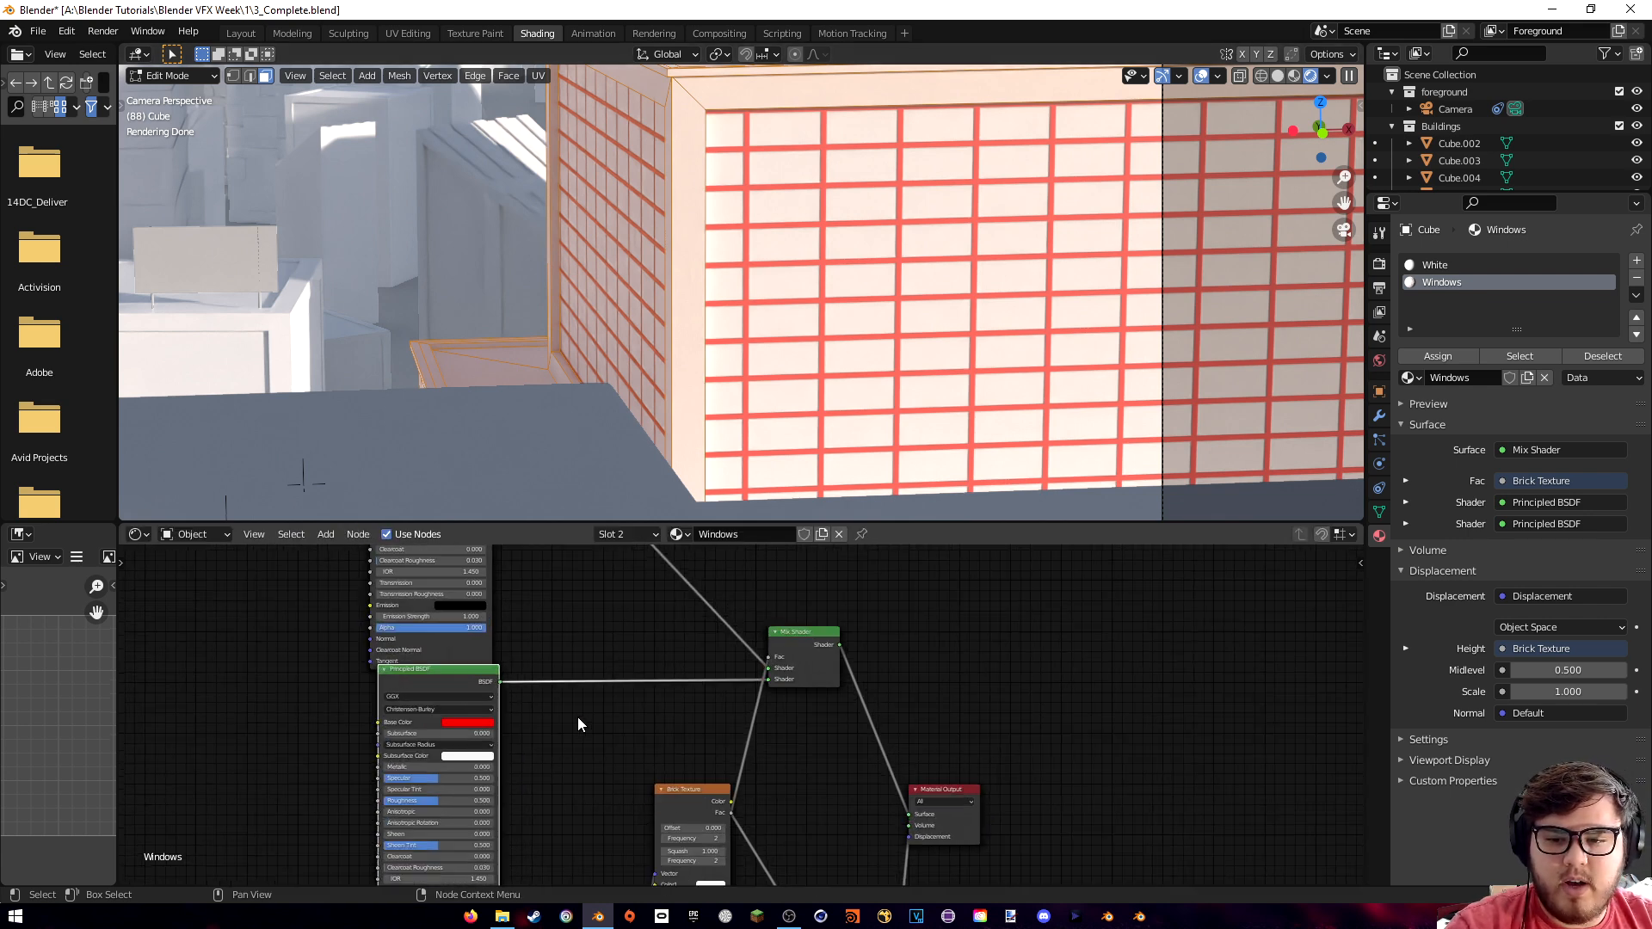
middle_click_drag(409, 708, 577, 622)
left_click(504, 674)
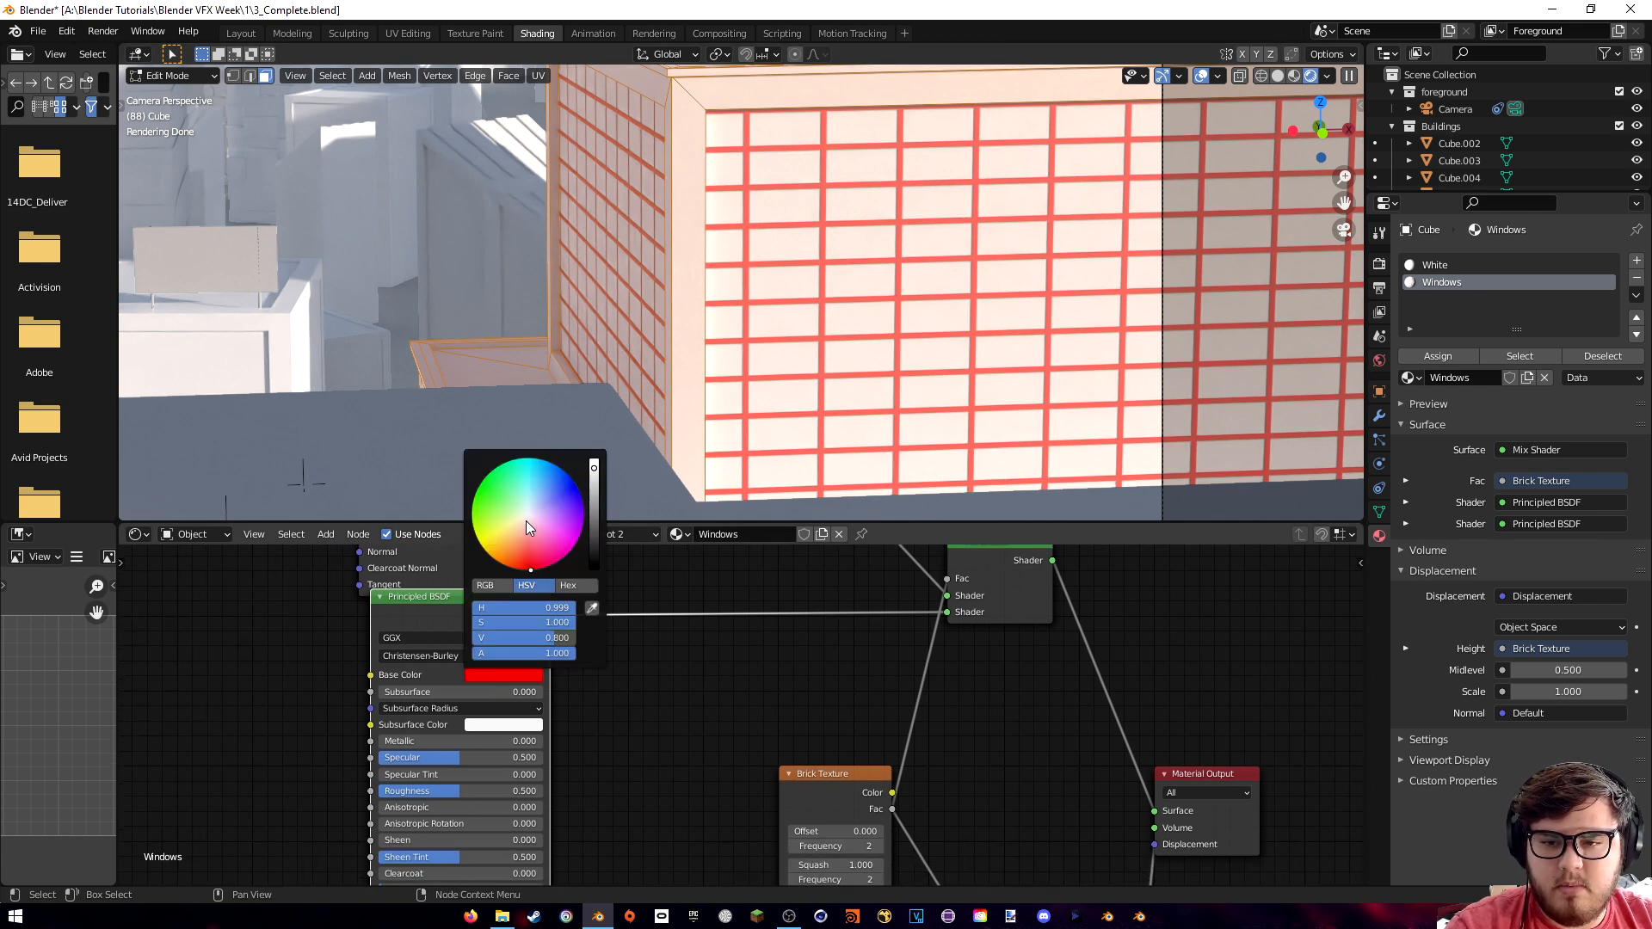
left_click_drag(528, 531, 527, 518)
left_click_drag(527, 625, 492, 622)
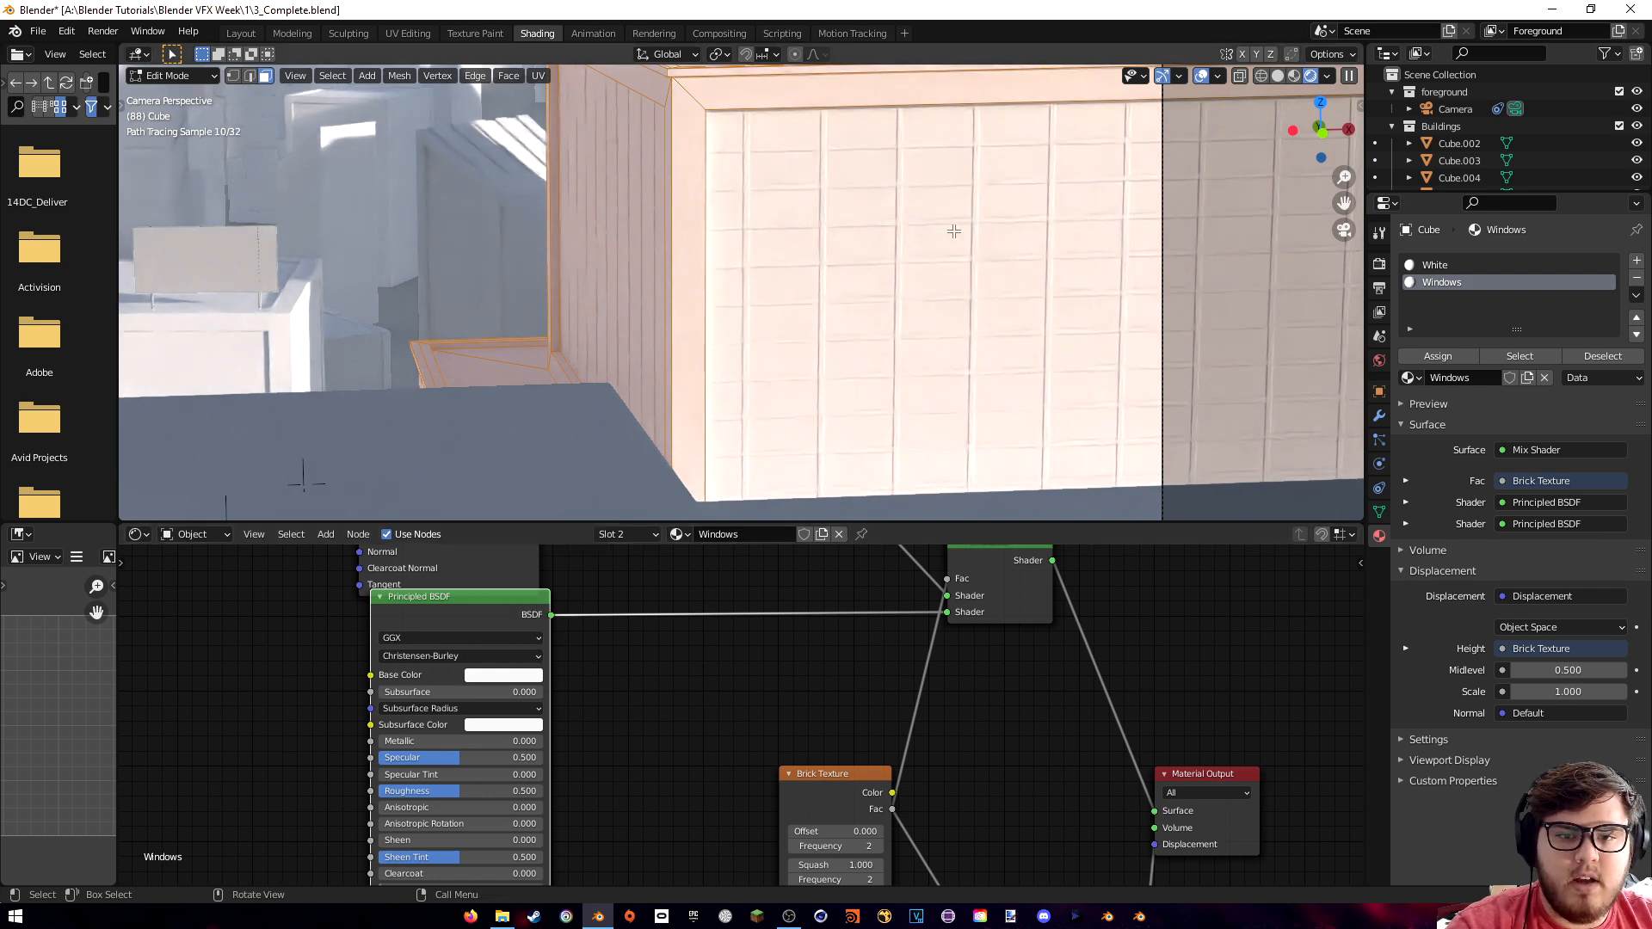
- Set the original Principled BSDF's Base Color to a very dark navy blue and return to Object Mode
middle_click_drag(640, 589, 860, 620)
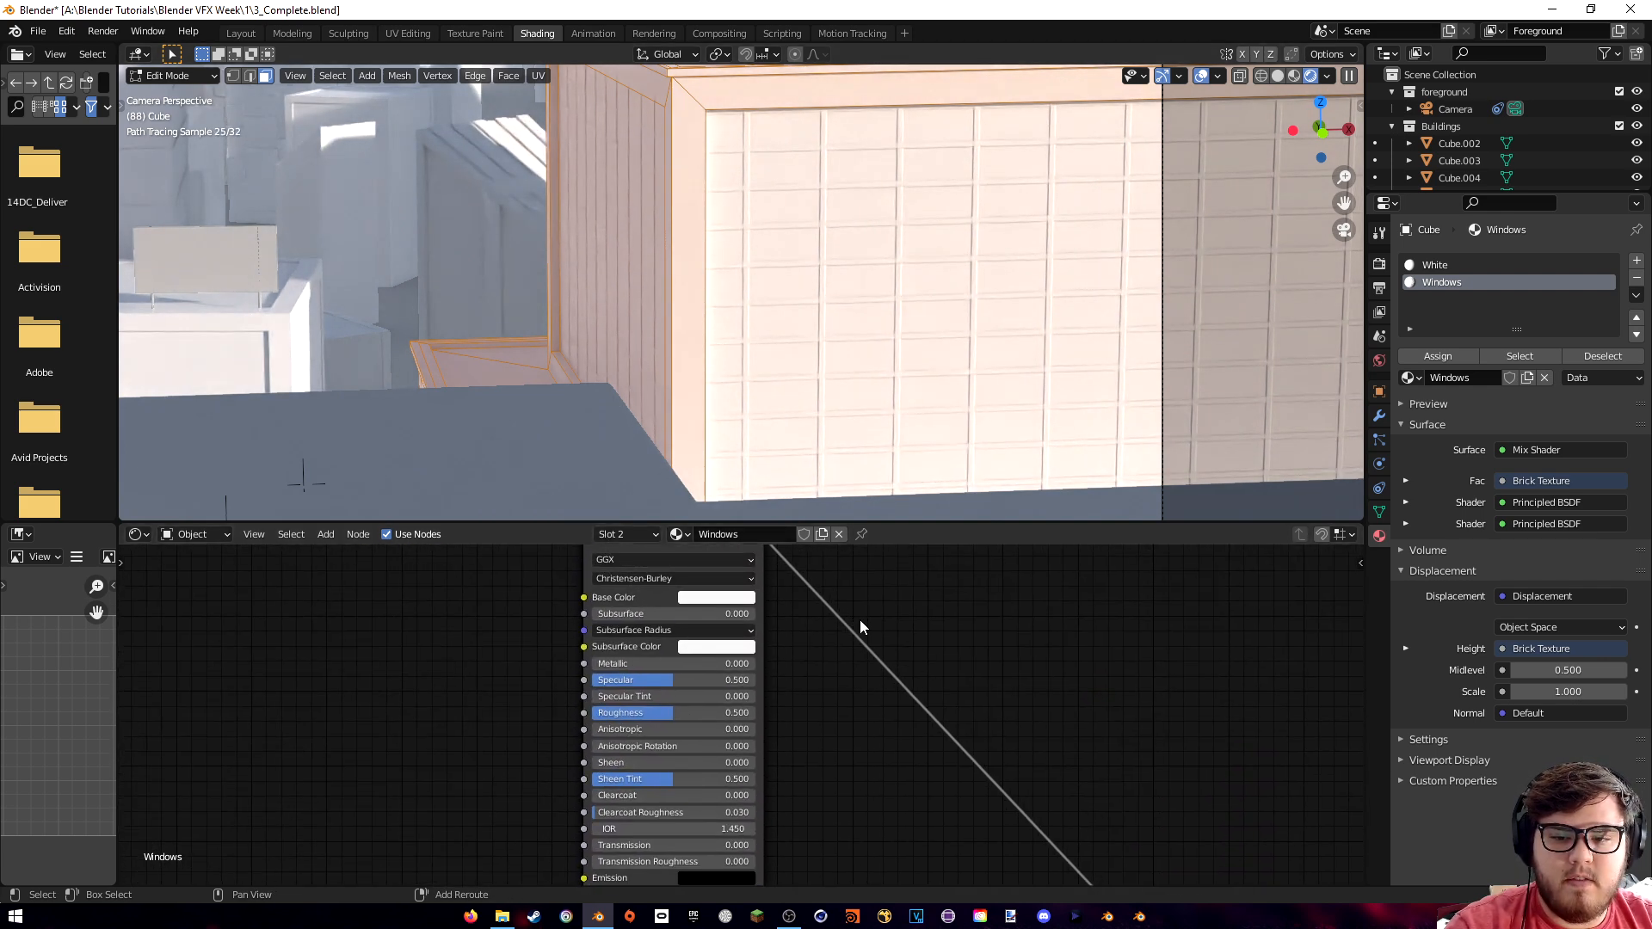
left_click(728, 600)
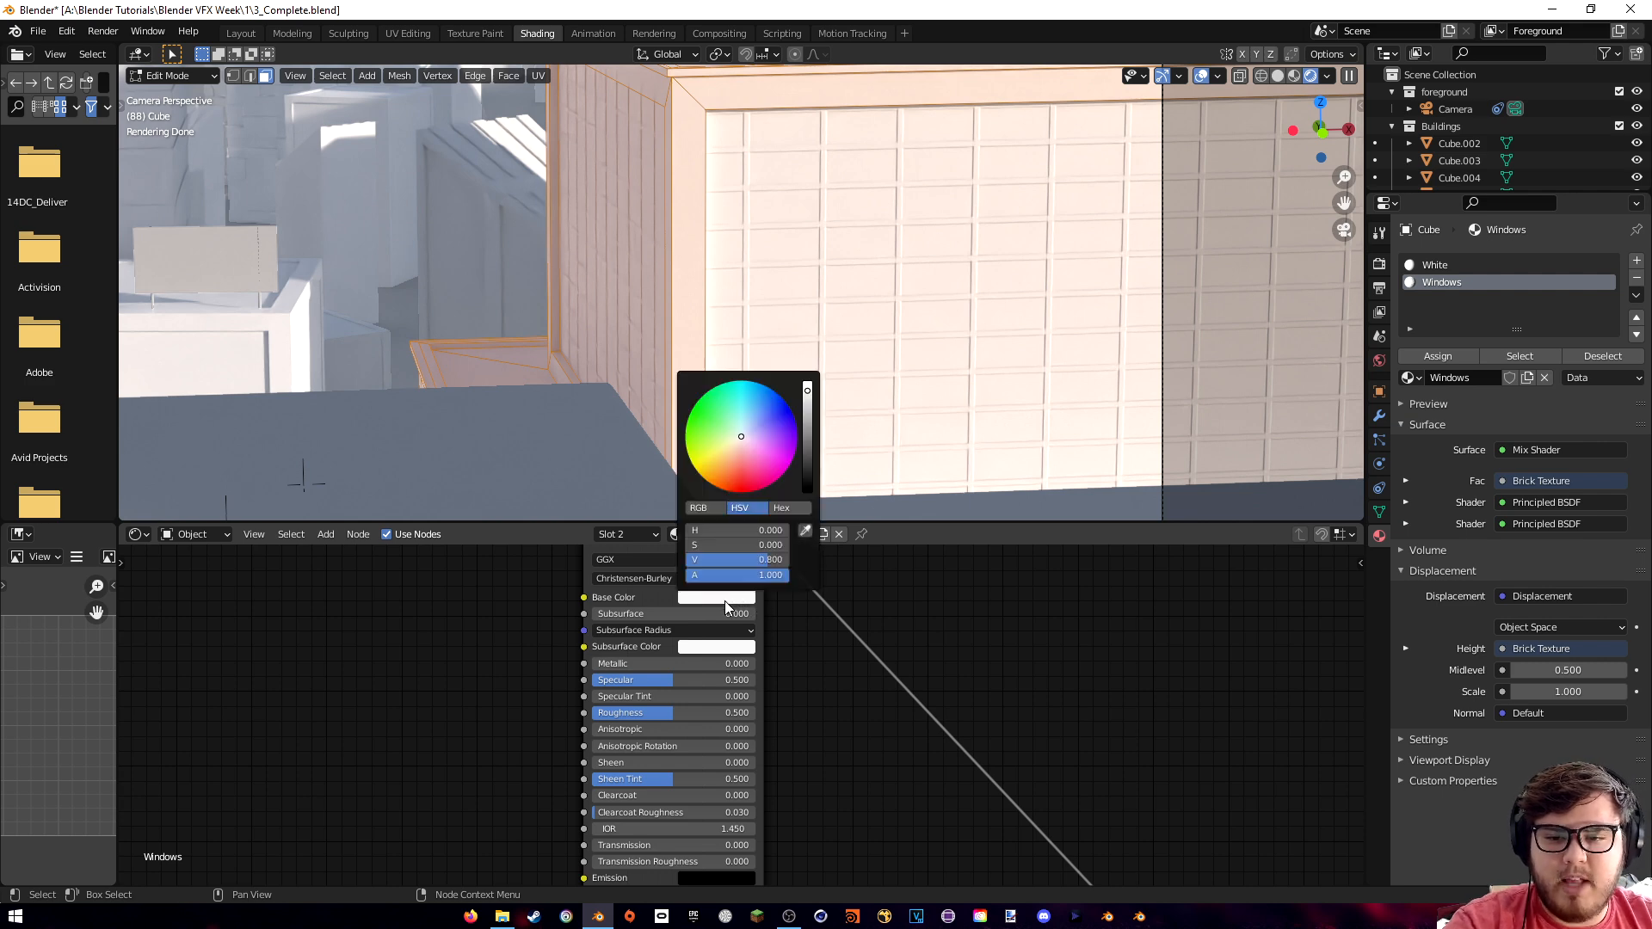
left_click_drag(749, 439, 807, 477)
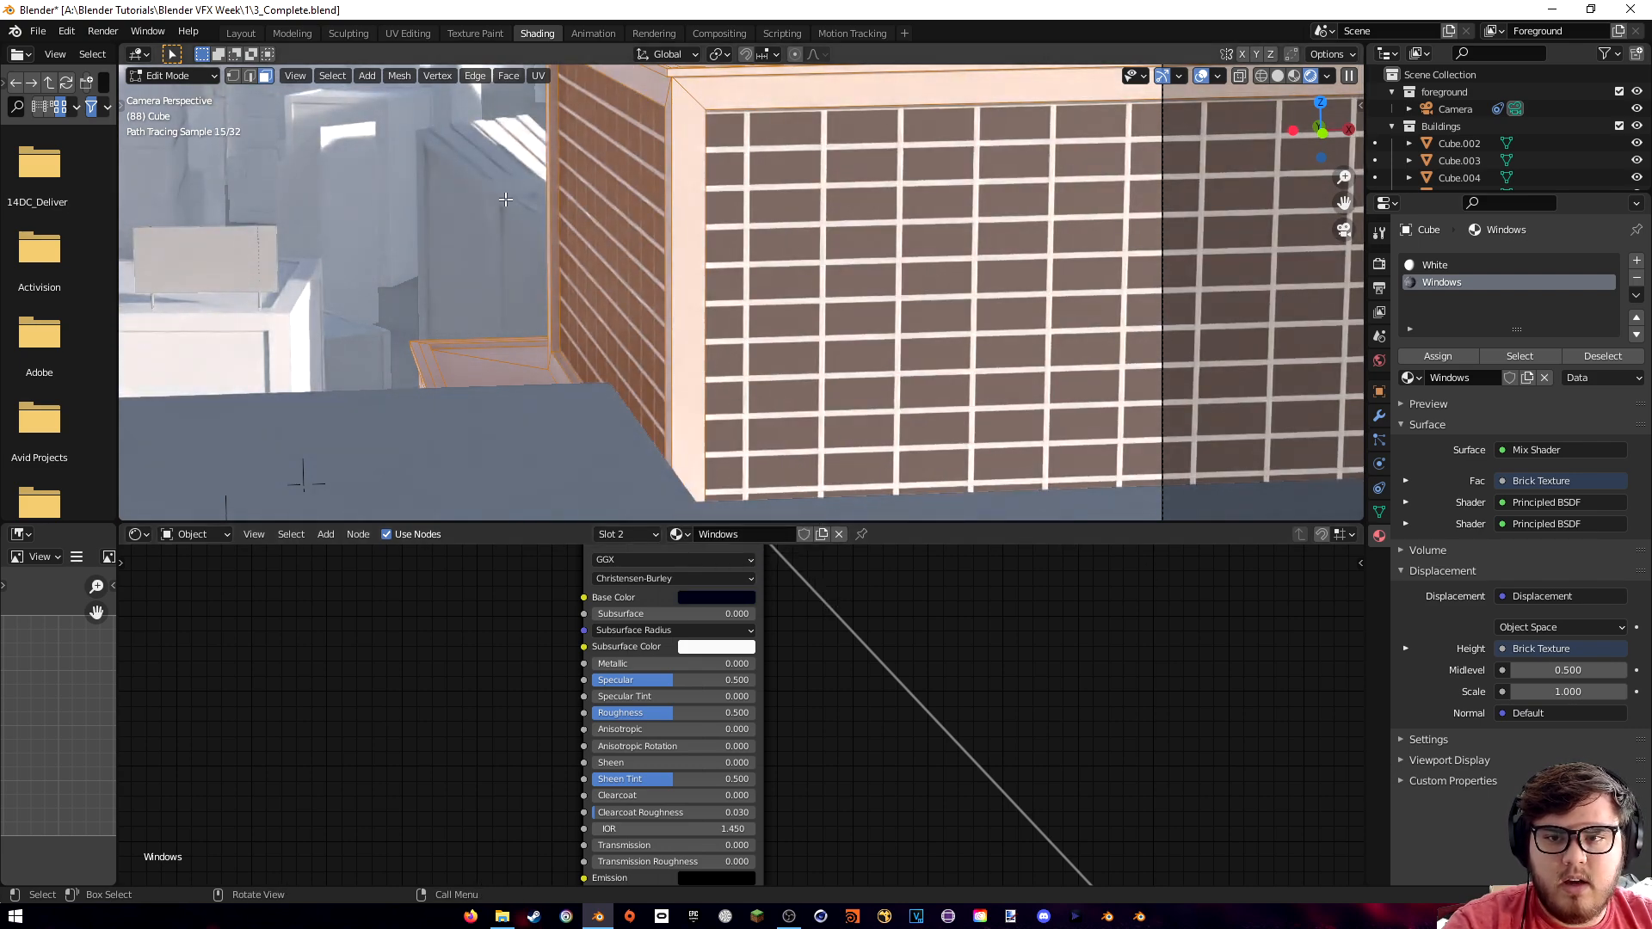
key("Tab")
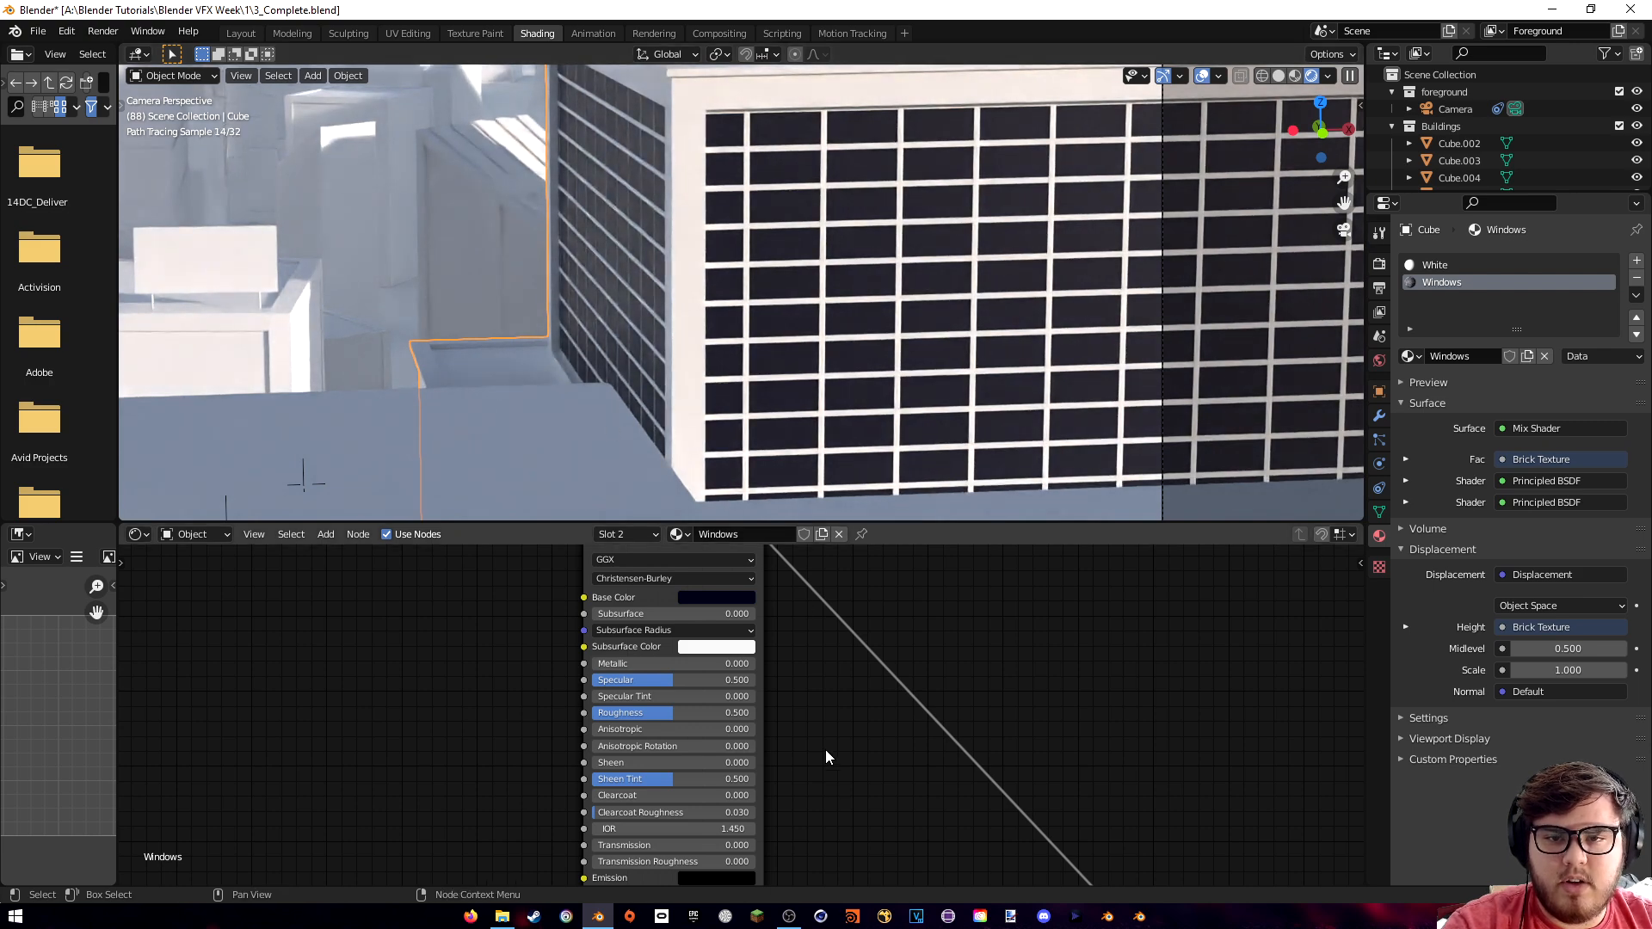
- Set the dark window shader's Specular to 0.723 and Roughness to 0.450
scroll(828, 768, "up", 3)
left_click_drag(712, 683, 736, 734)
scroll(736, 734, "down", 1)
scroll(428, 737, "down", 1)
- Add a Musgrave Texture node and connect its Height output to the dark window shader's Roughness
middle_click_drag(443, 709, 614, 681)
key("shift+a")
left_click(577, 635)
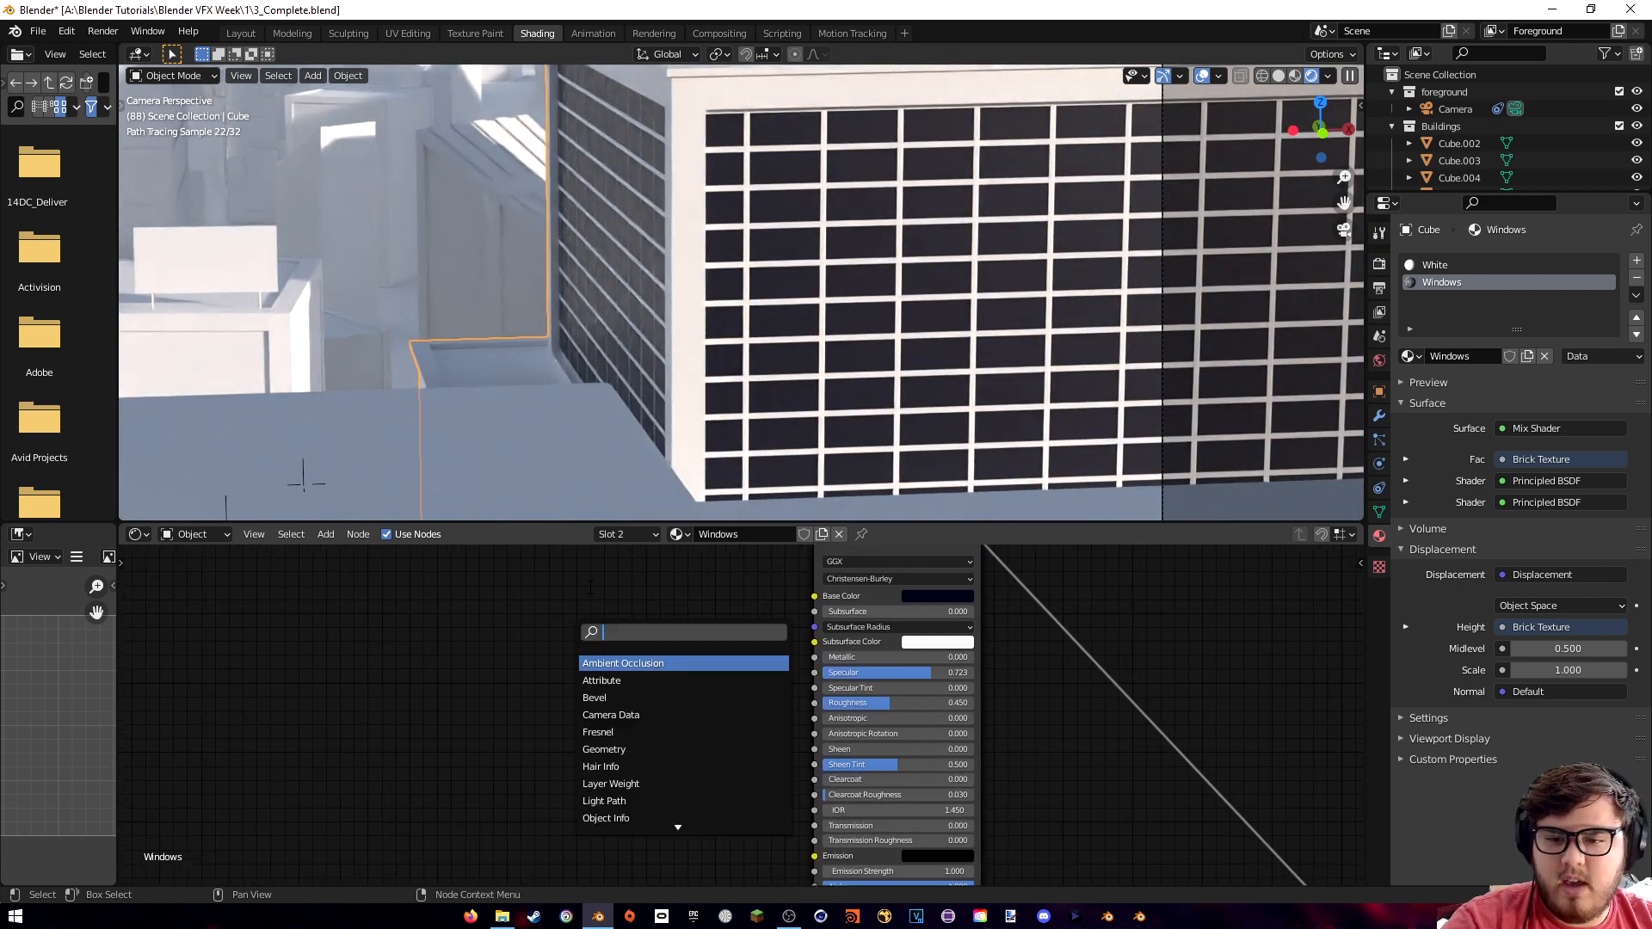
type("musgrave")
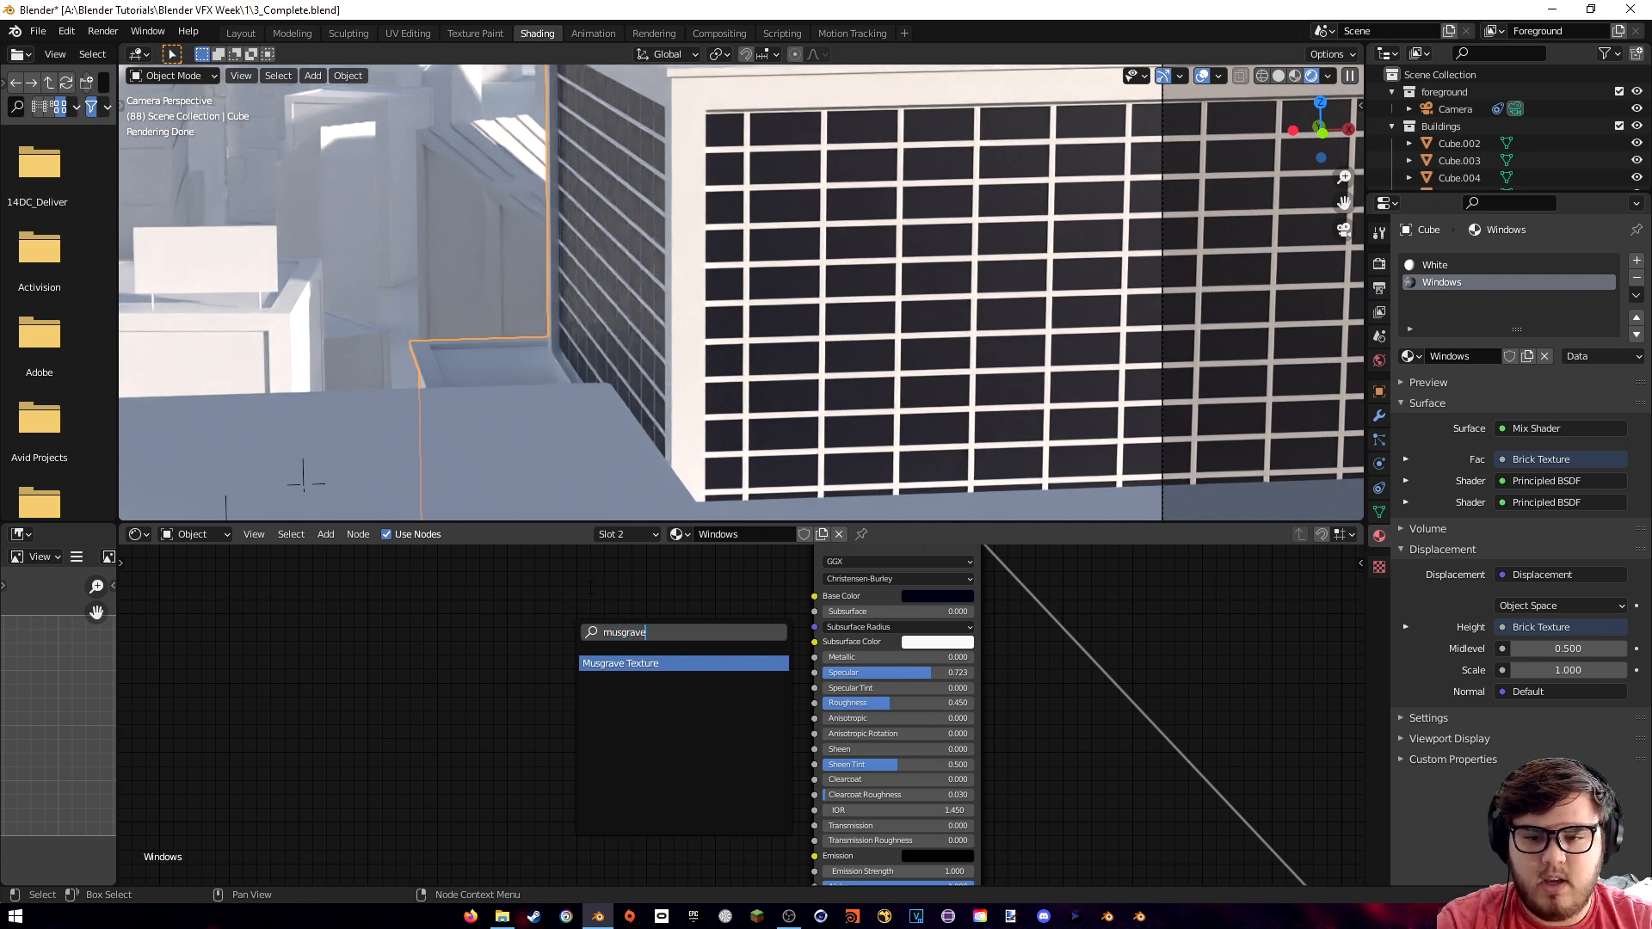
key("Return")
left_click(664, 664)
left_click_drag(658, 658, 814, 703)
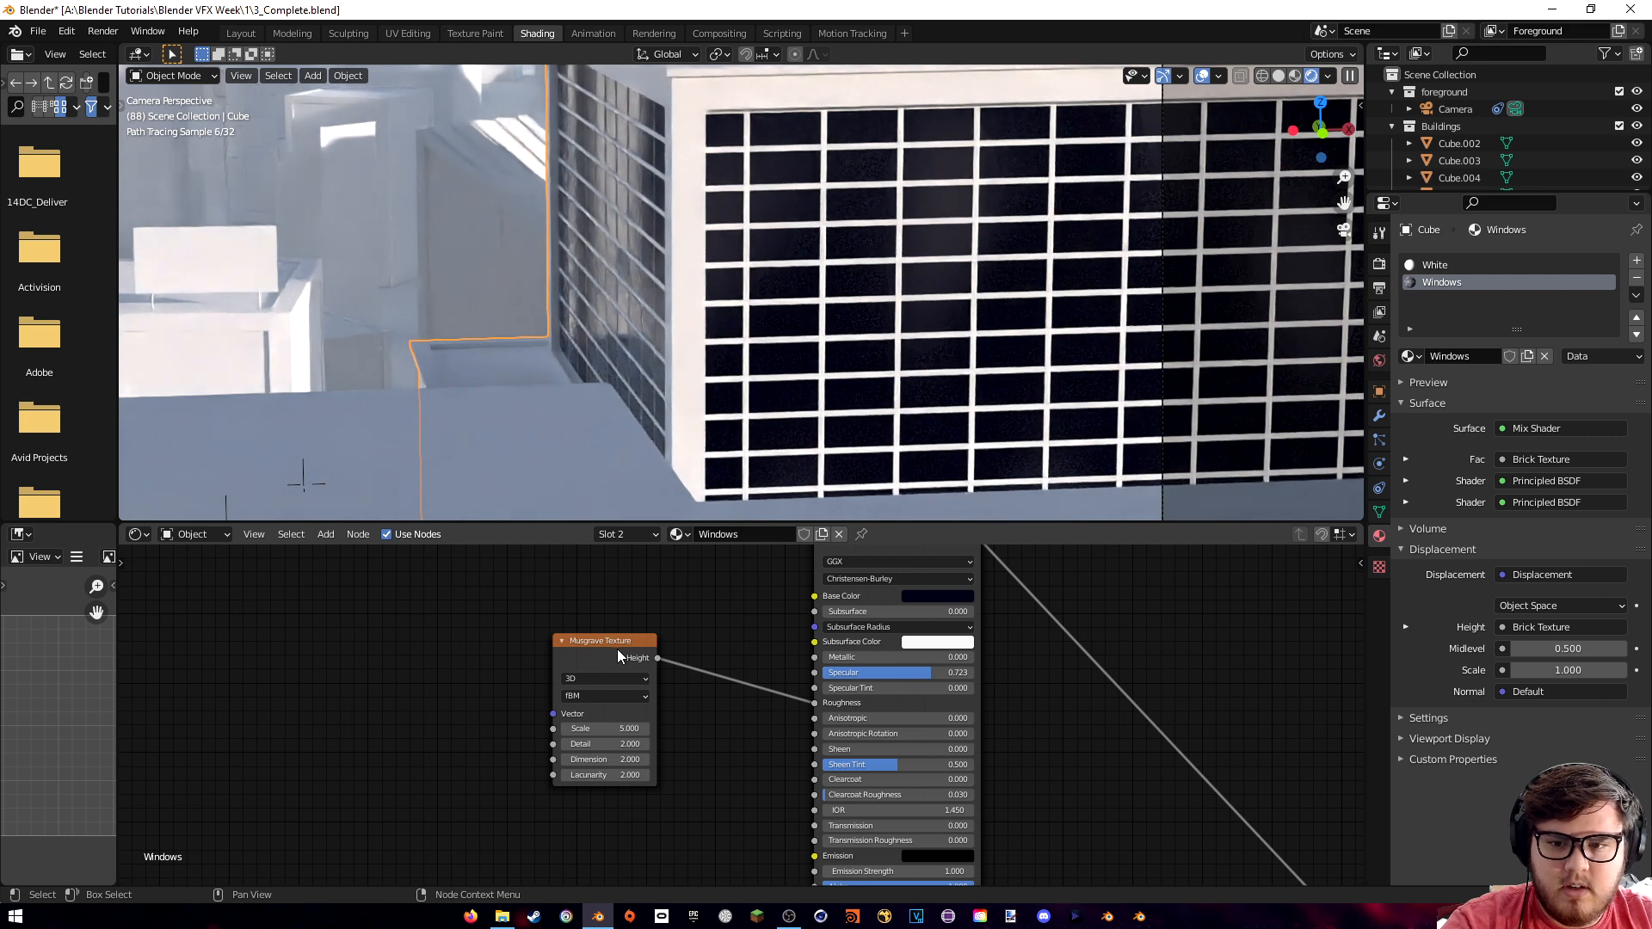
- Preview the Musgrave Texture, set Scale 18.3, Detail 11.2 and Dimension 0.5, and switch the output back to the Mix Shader
left_click_drag(611, 649, 591, 652)
left_click(590, 648, "ctrl+shift")
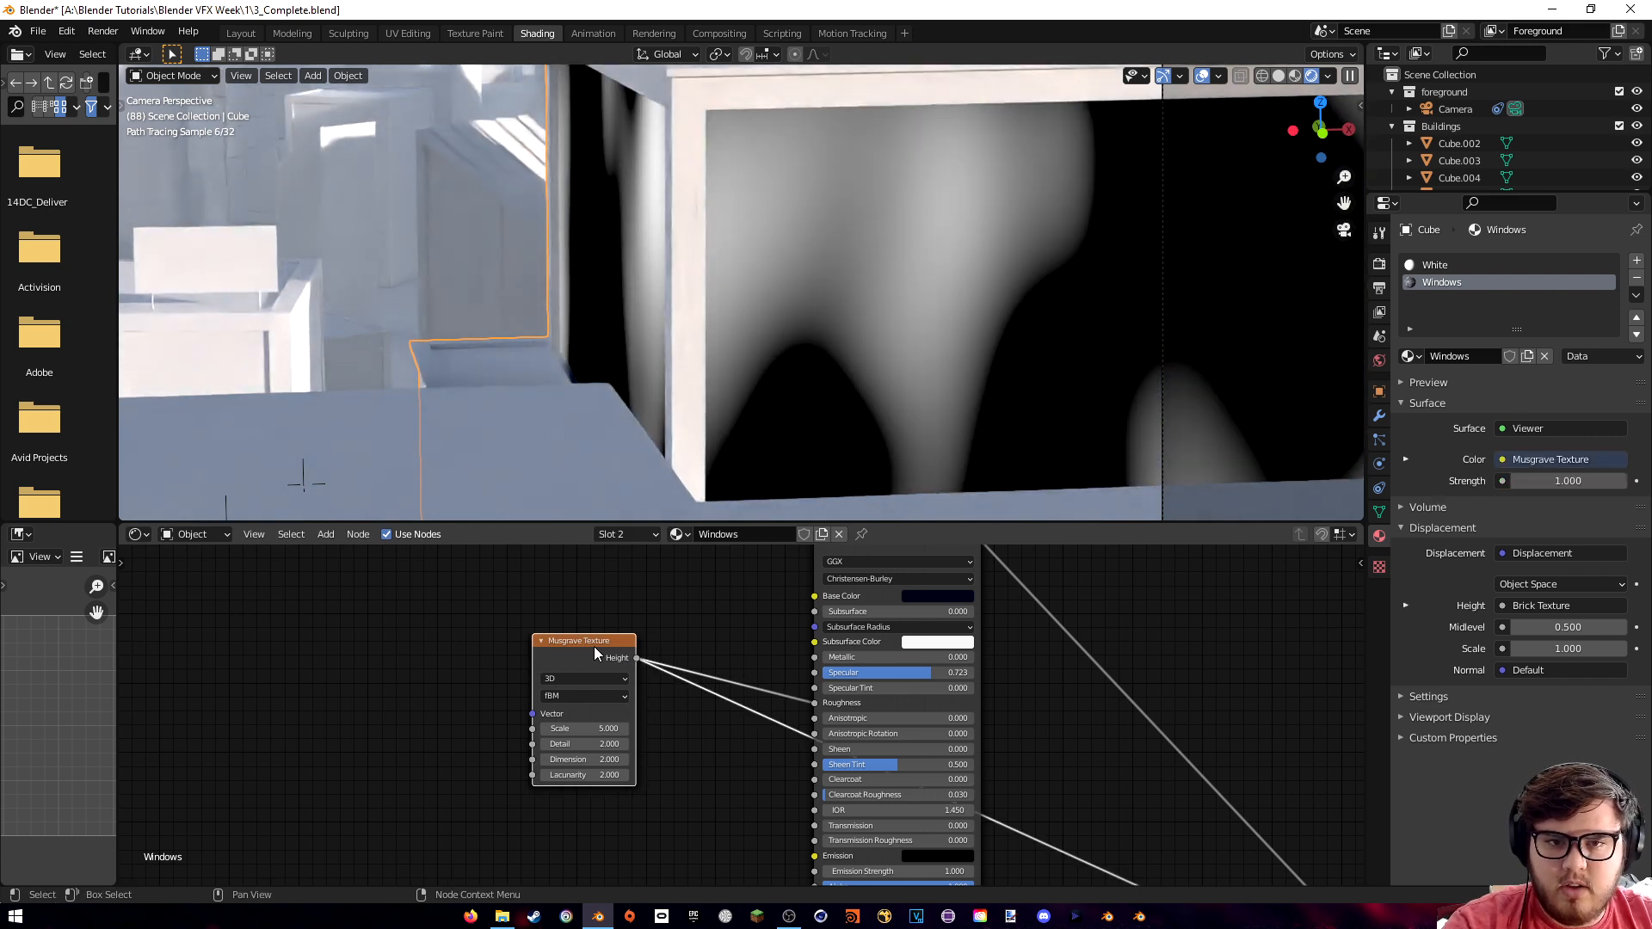
middle_click_drag(678, 649, 770, 585)
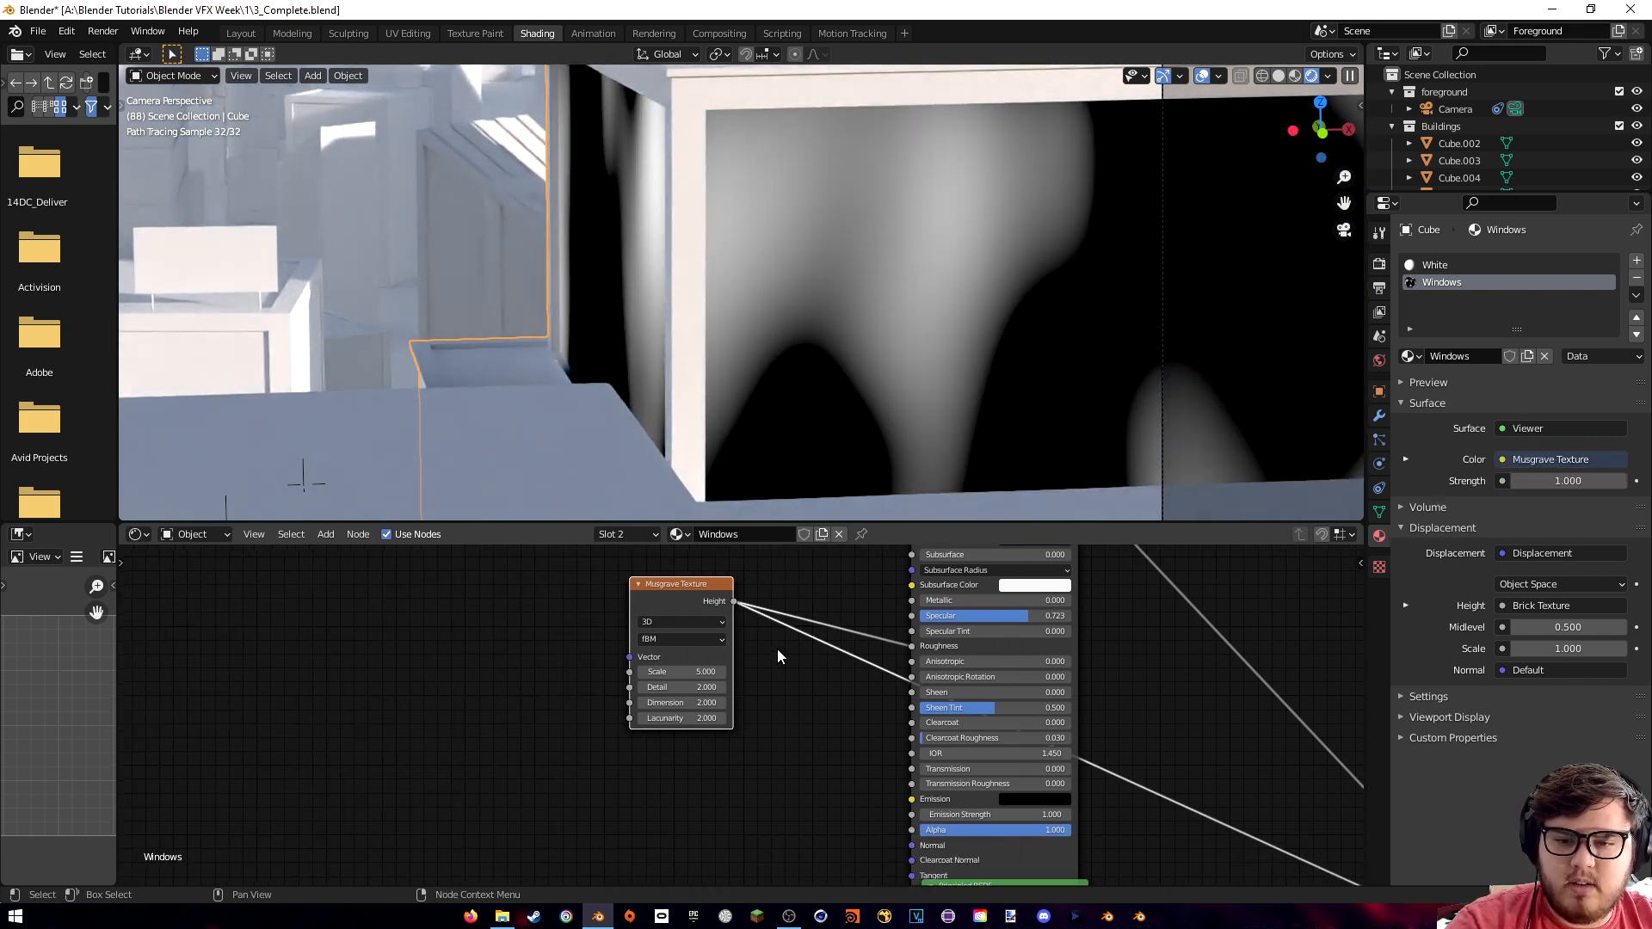
left_click_drag(679, 671, 818, 671)
mouse_move(689, 688)
left_mouse_down()
mouse_move(767, 688)
mouse_move(688, 703)
left_mouse_up()
middle_click_drag(788, 747, 615, 771)
middle_click_drag(1003, 662, 934, 774)
left_click(800, 623, "ctrl+shift")
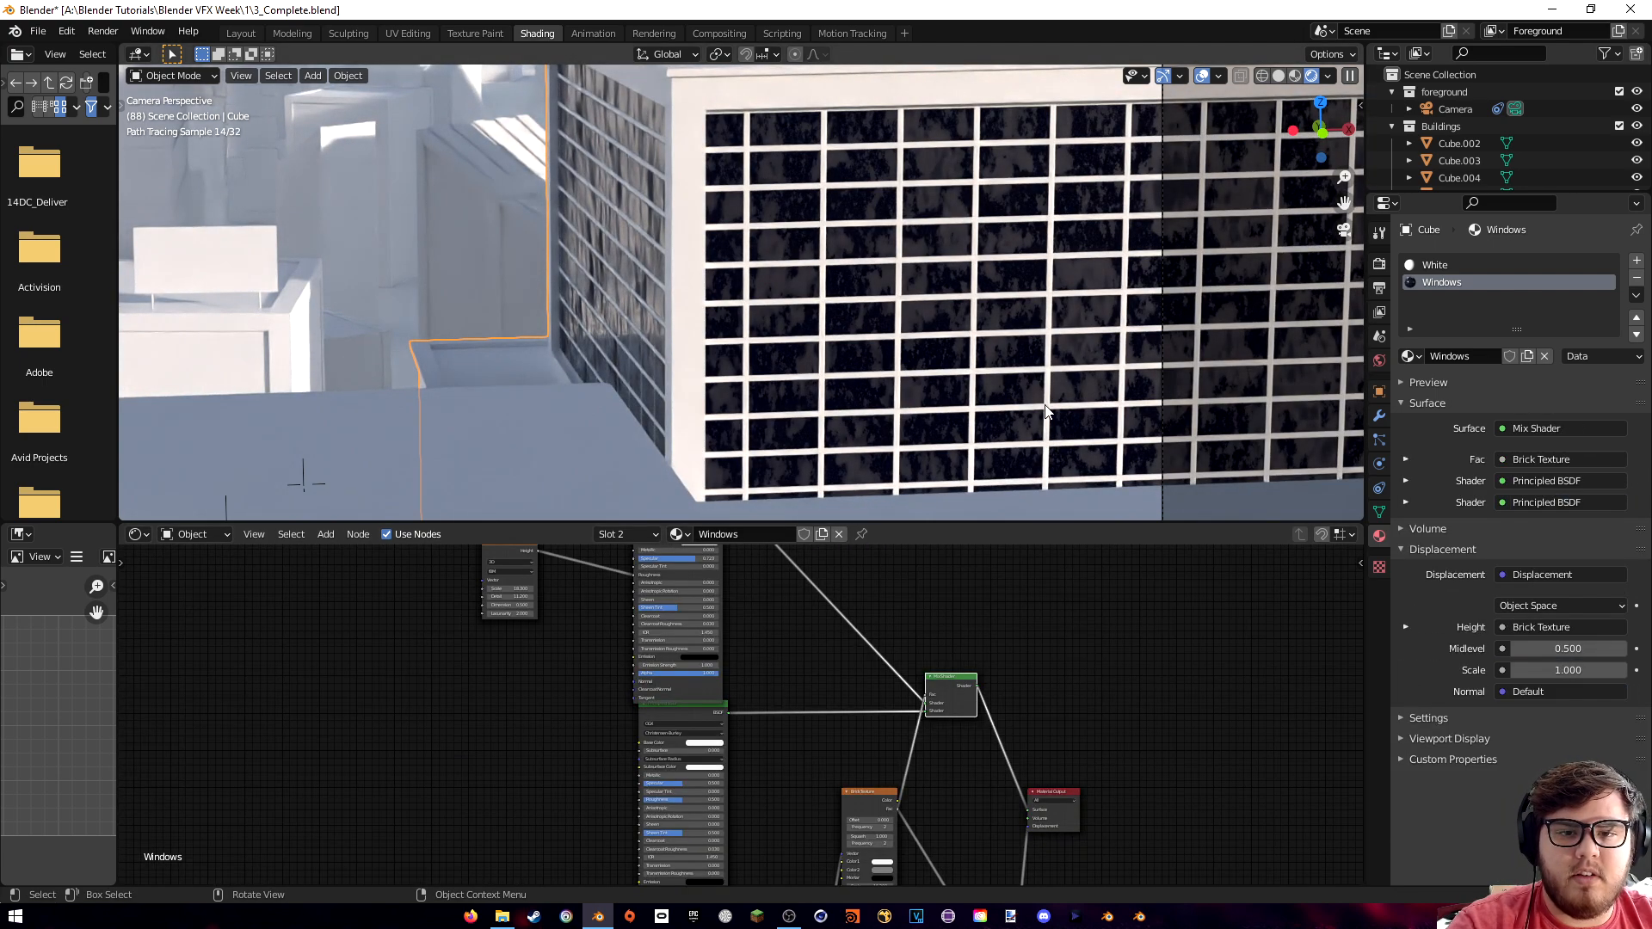
- Insert a ColorRamp node between the Musgrave Texture and the dark window shader's Roughness
scroll(602, 683, "up", 5)
middle_click_drag(545, 646, 733, 827)
left_click_drag(678, 657, 549, 667)
key("shift+a")
type("color")
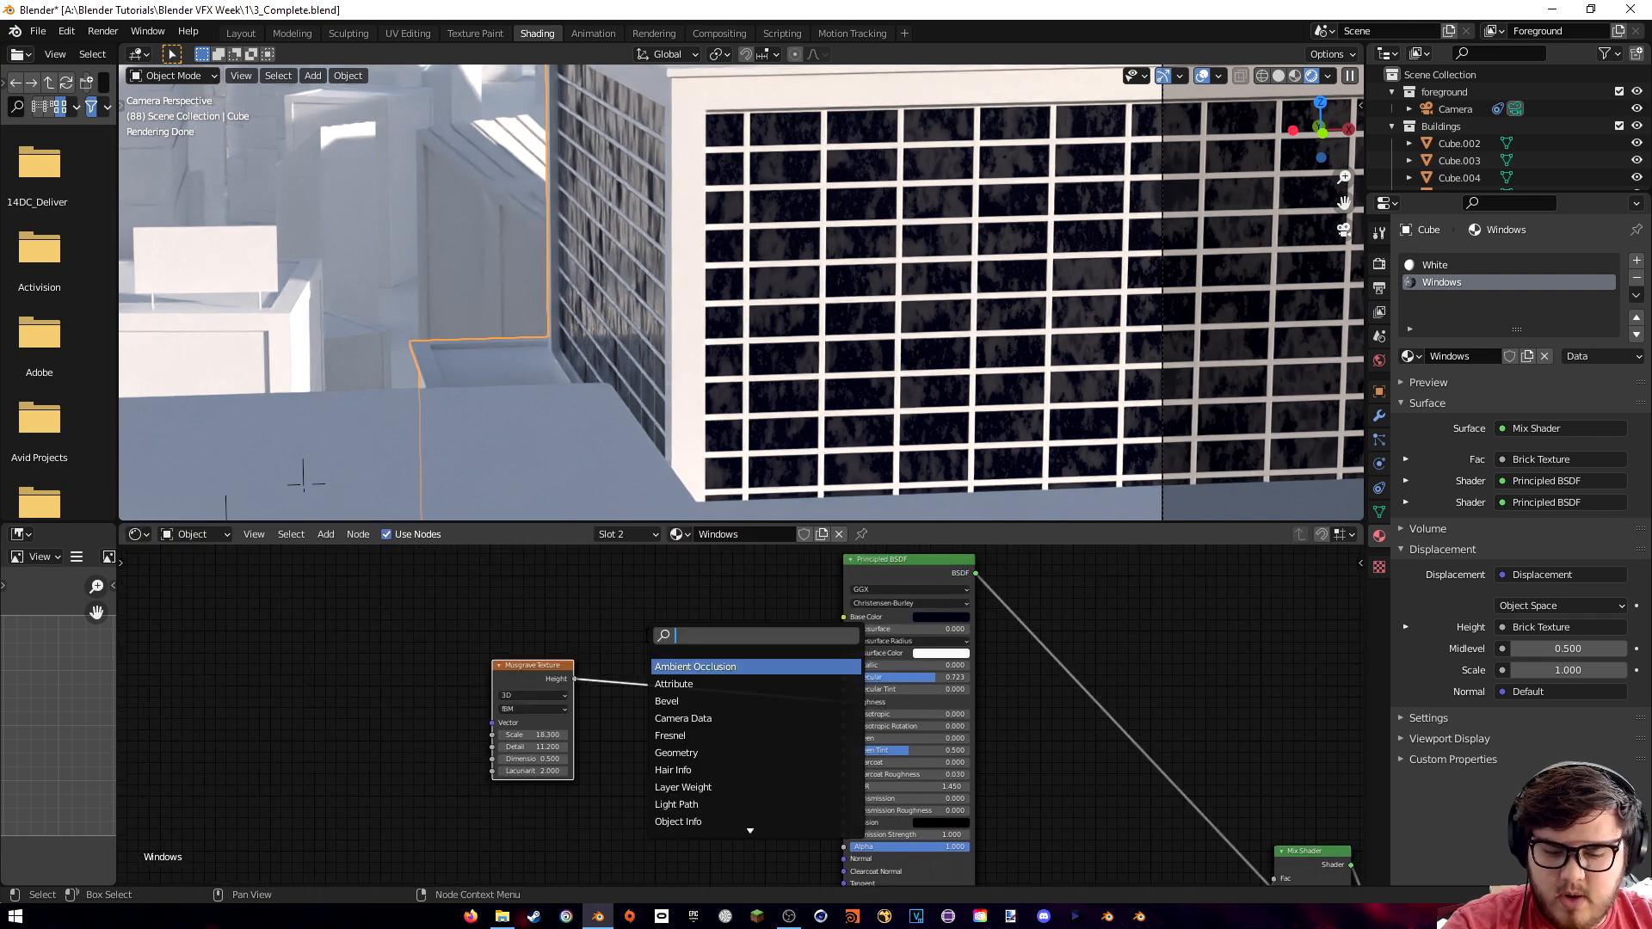
left_click(679, 684)
left_click(714, 688)
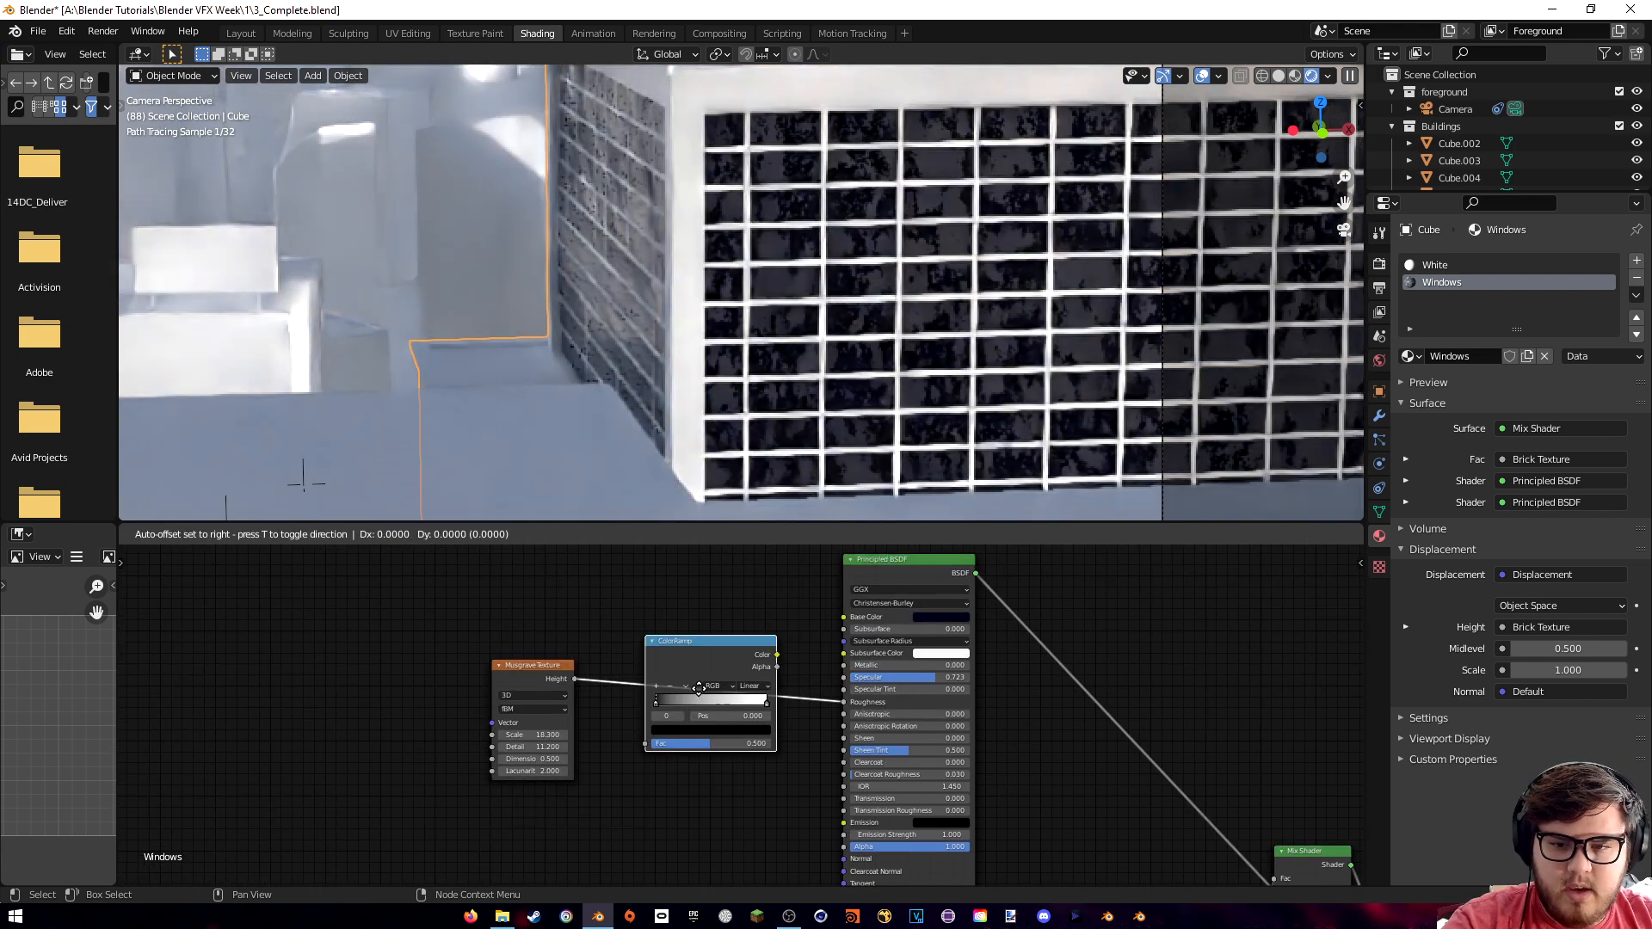
scroll(797, 701, "up", 3)
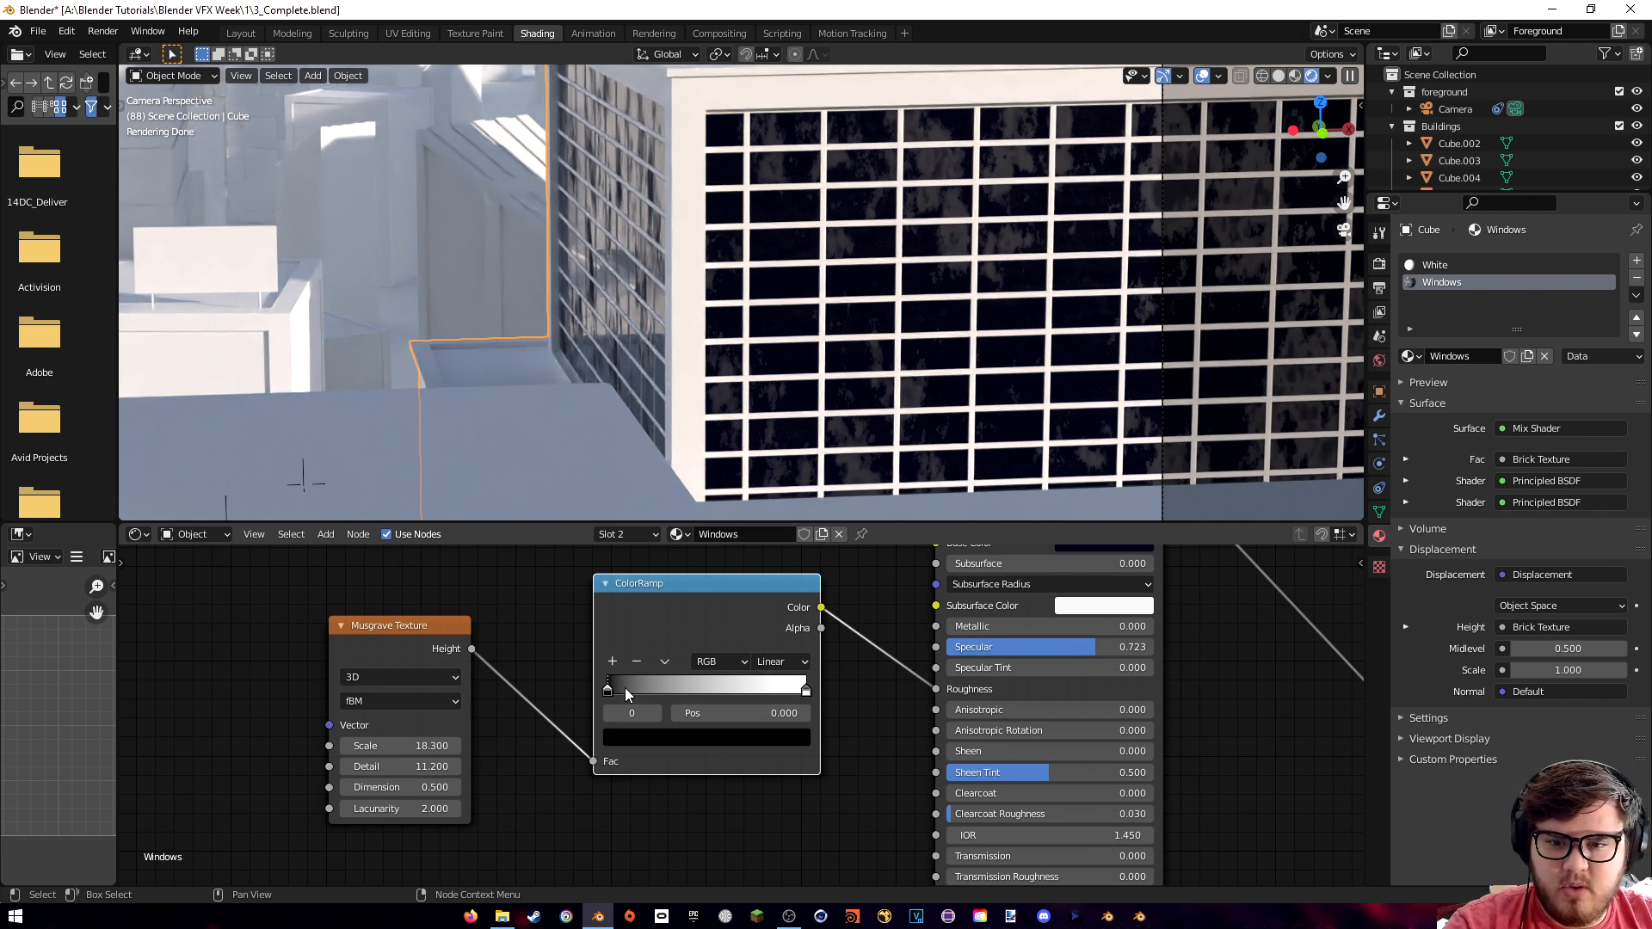
- Lighten the black stop of the ColorRamp driving the dark window shader's Roughness to a light grey
left_click(637, 739)
left_click_drag(766, 574, 767, 513)
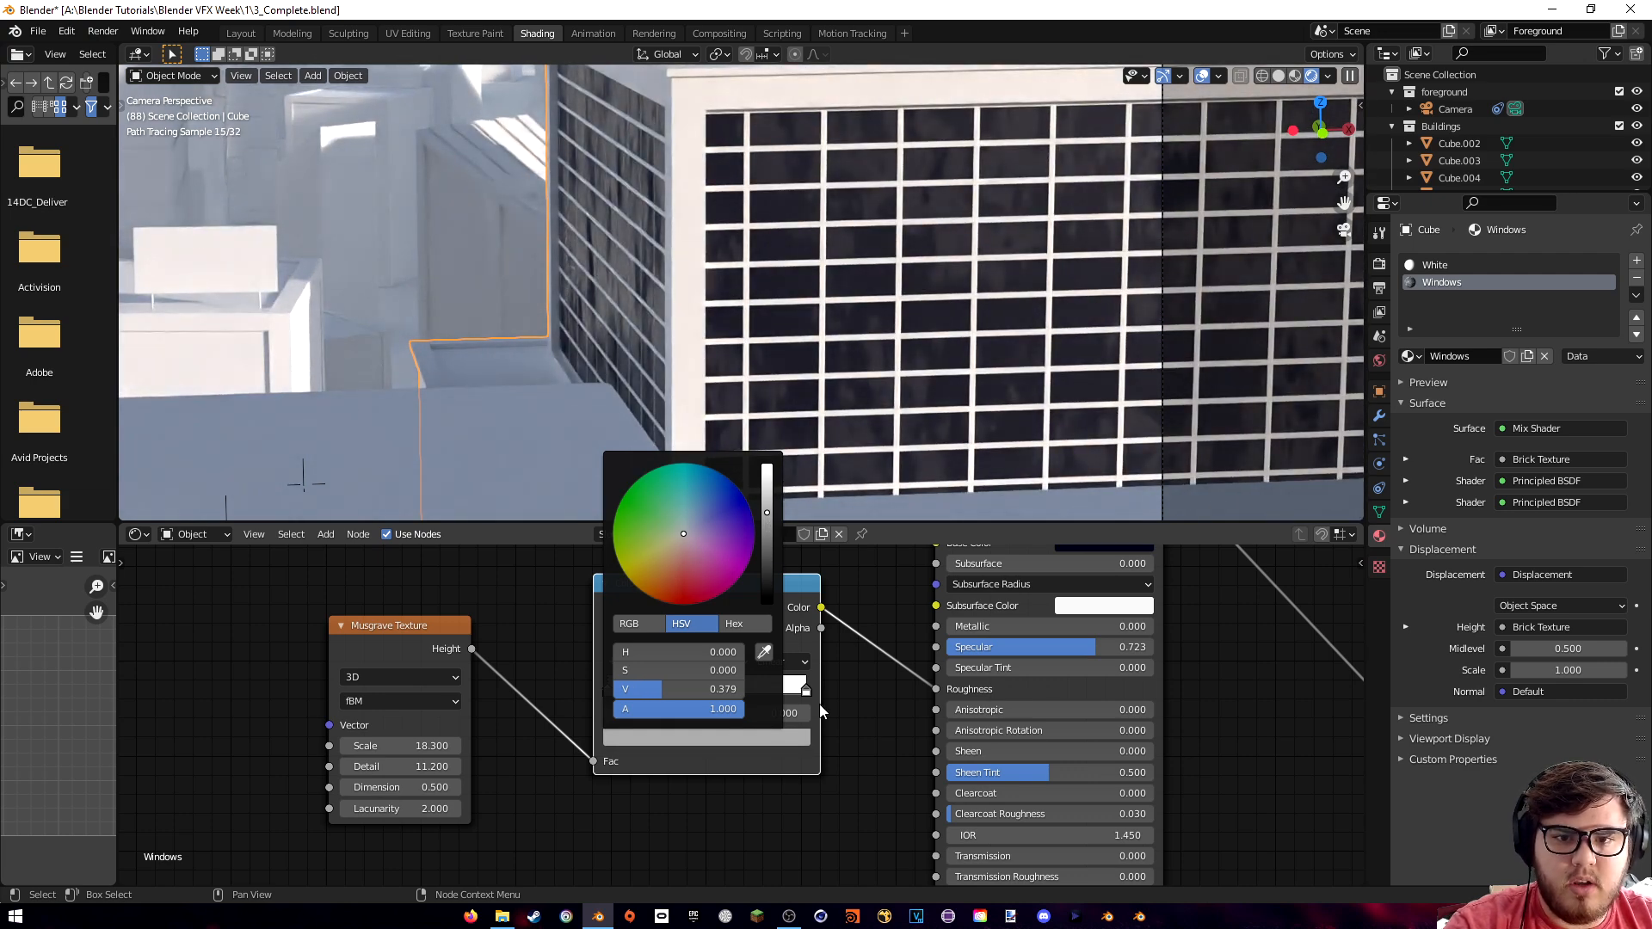
key("ctrl+z")
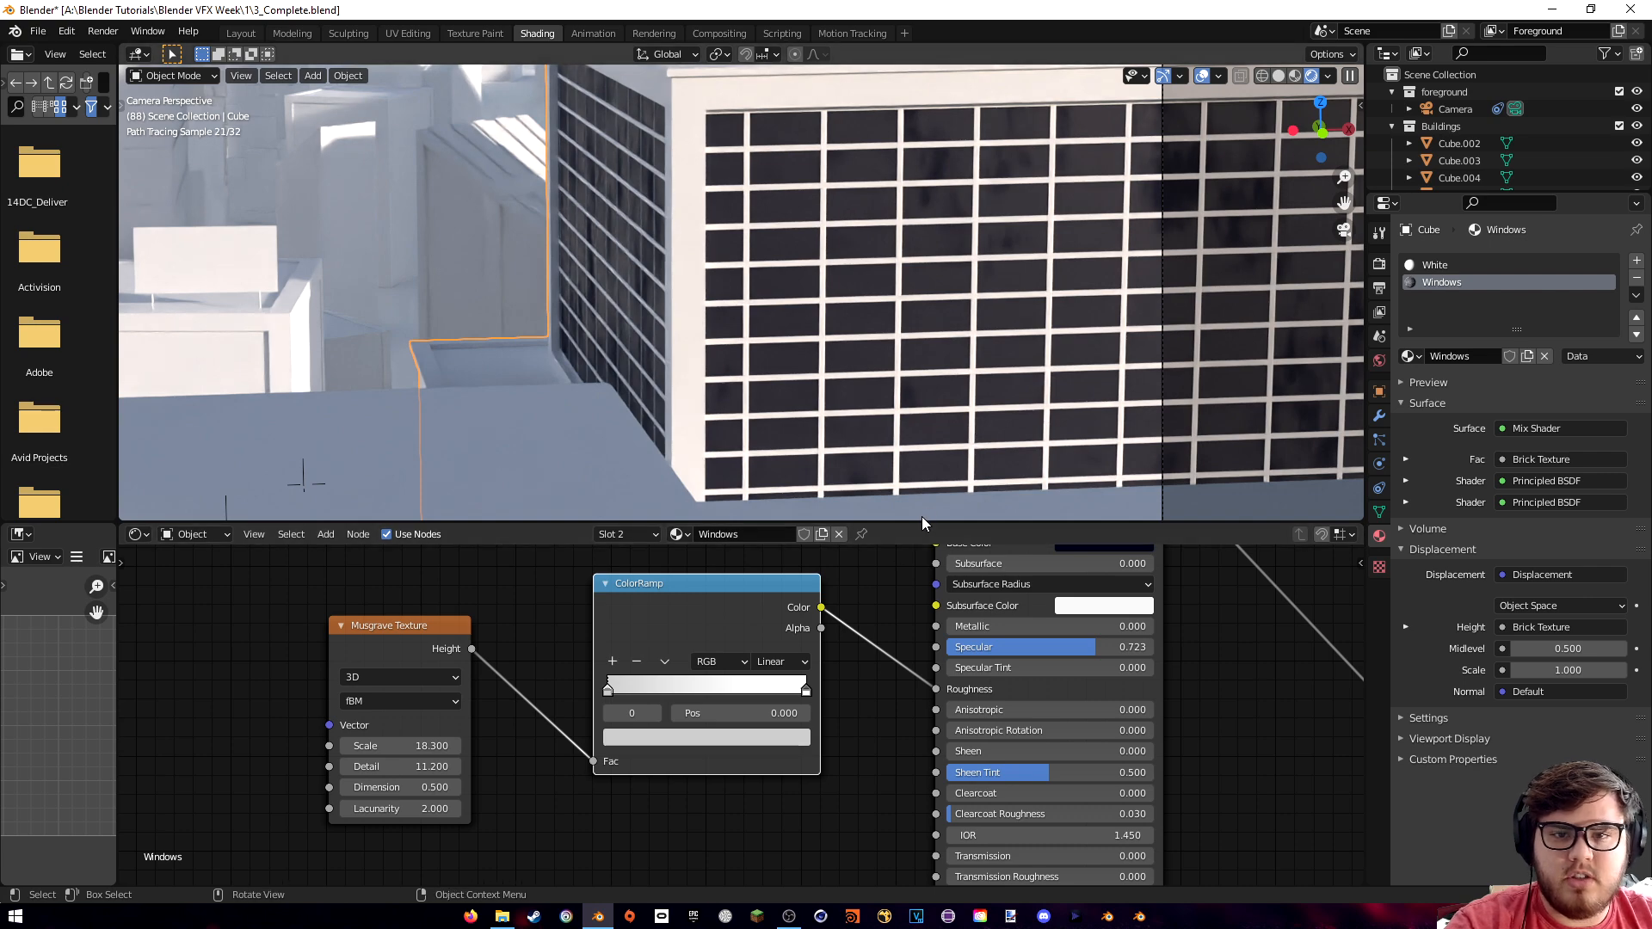
middle_click_drag(1028, 416, 994, 418, "shift")
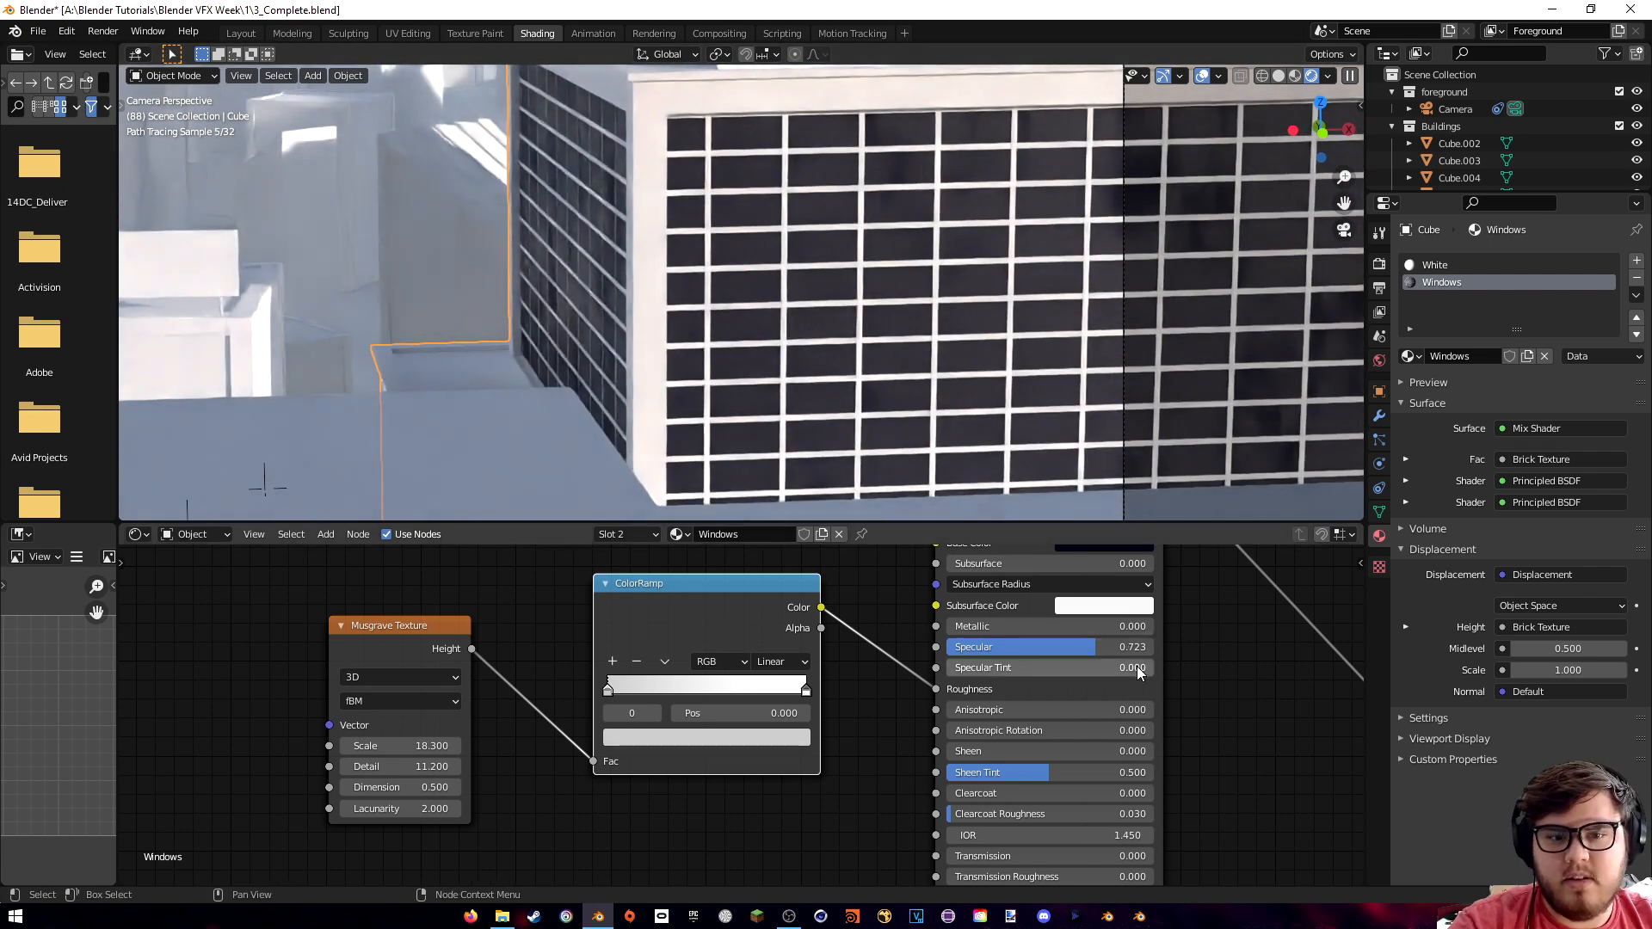
- Review the Windows material's Brick Texture and Displacement nodes, and save the file
key("Home")
scroll(715, 788, "up", 3)
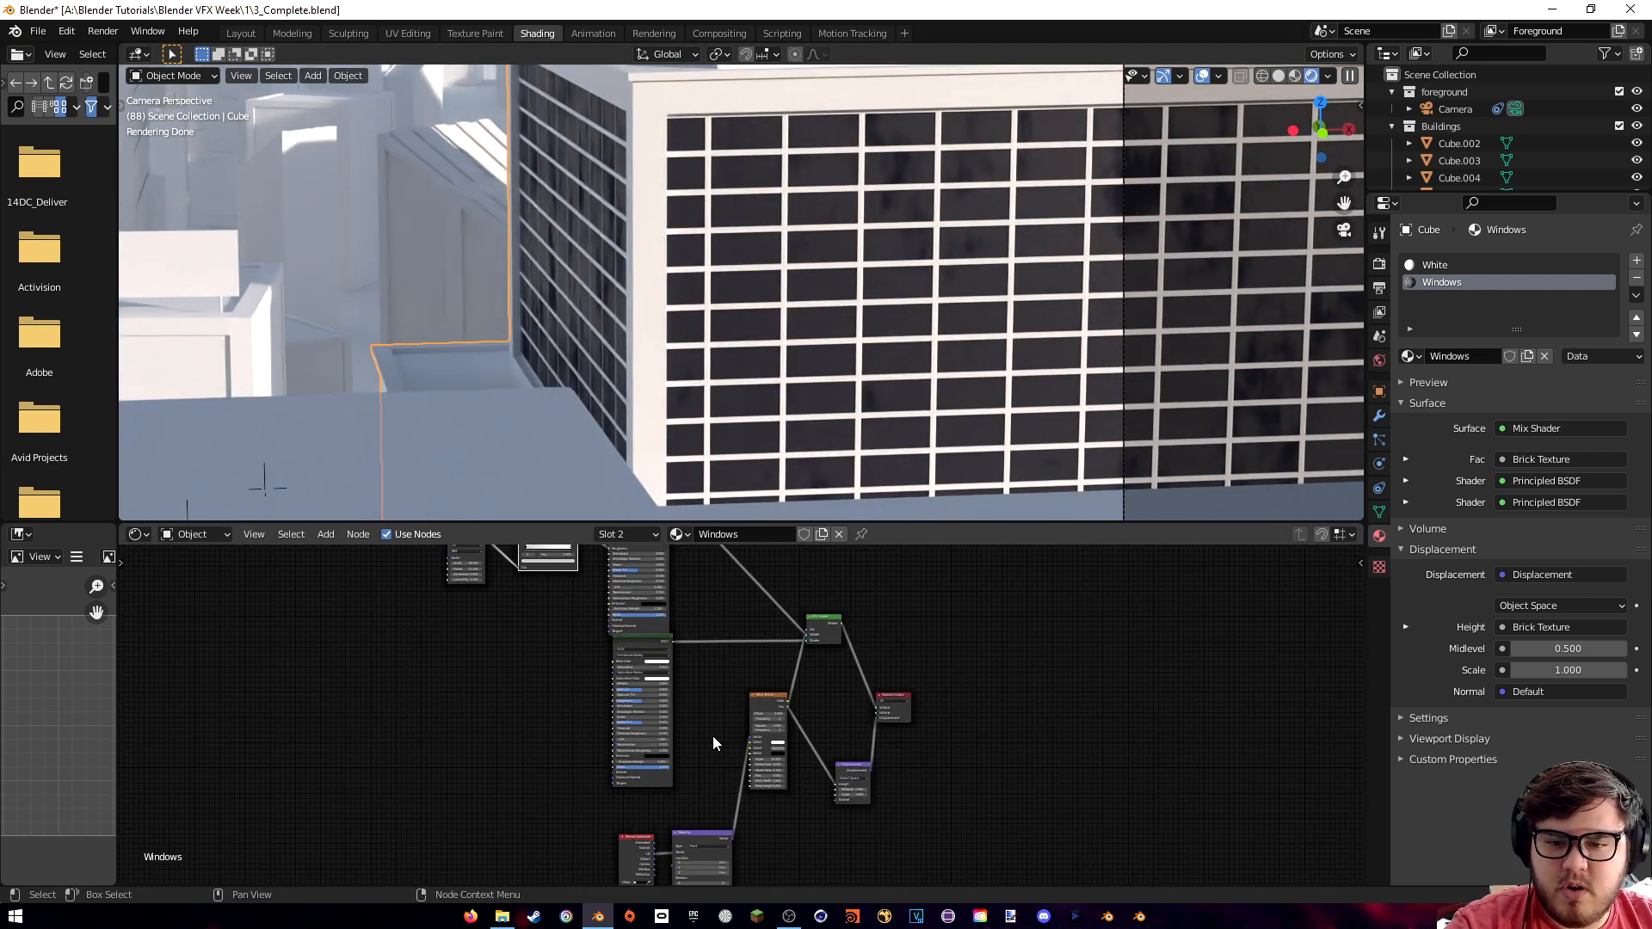
middle_click_drag(755, 751, 656, 668)
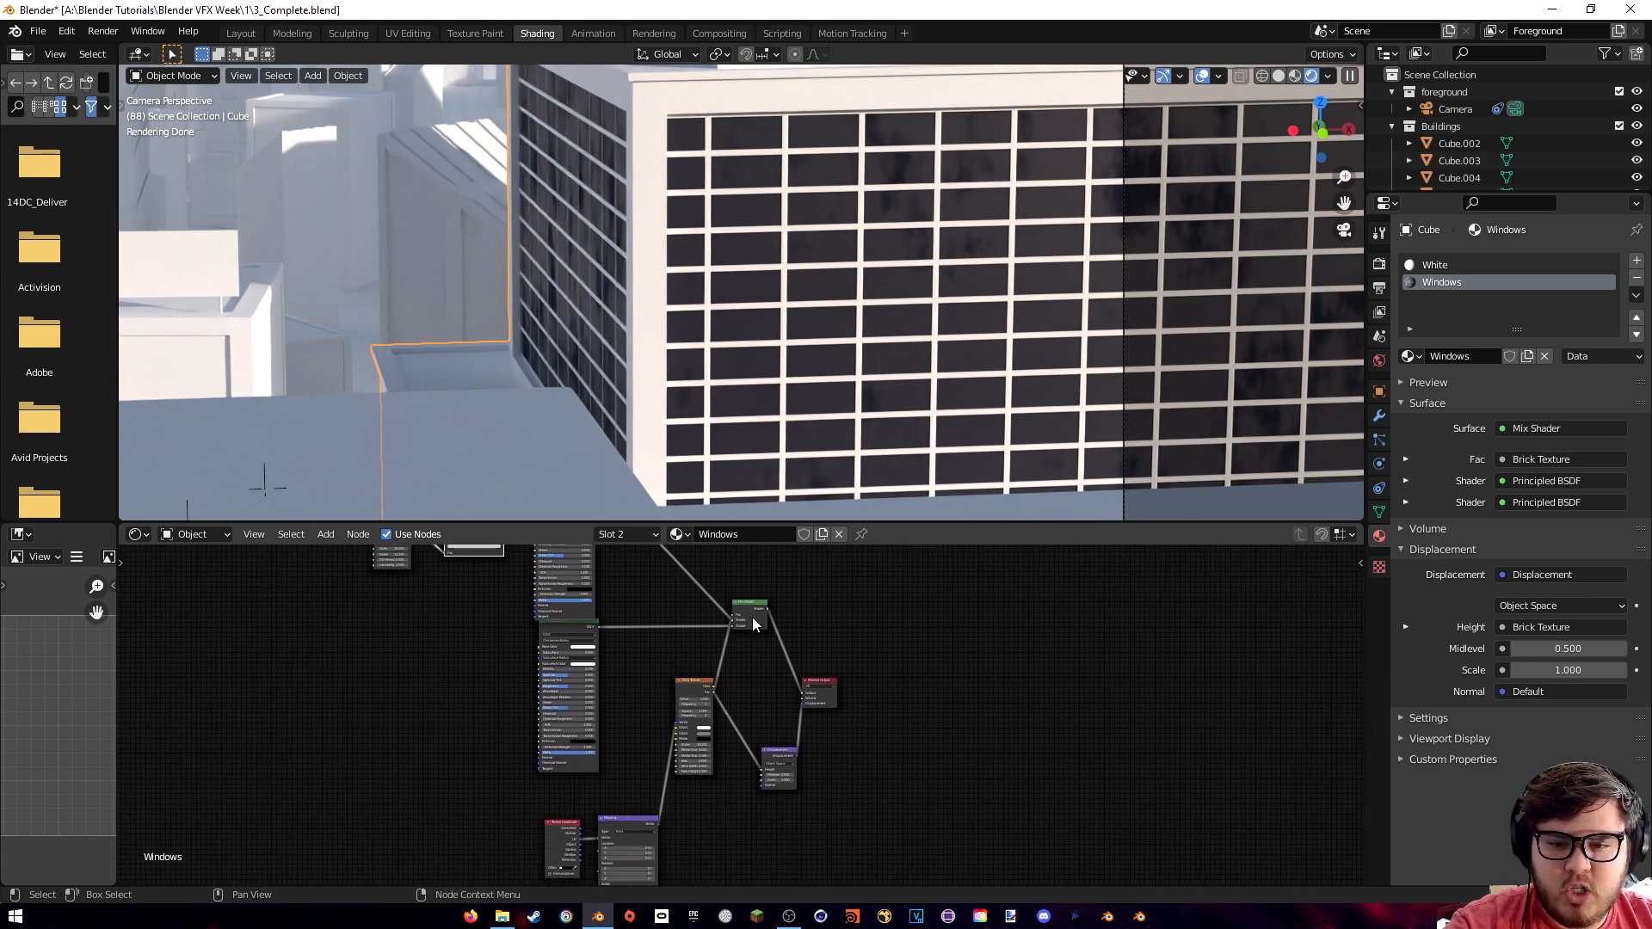
left_click(698, 690)
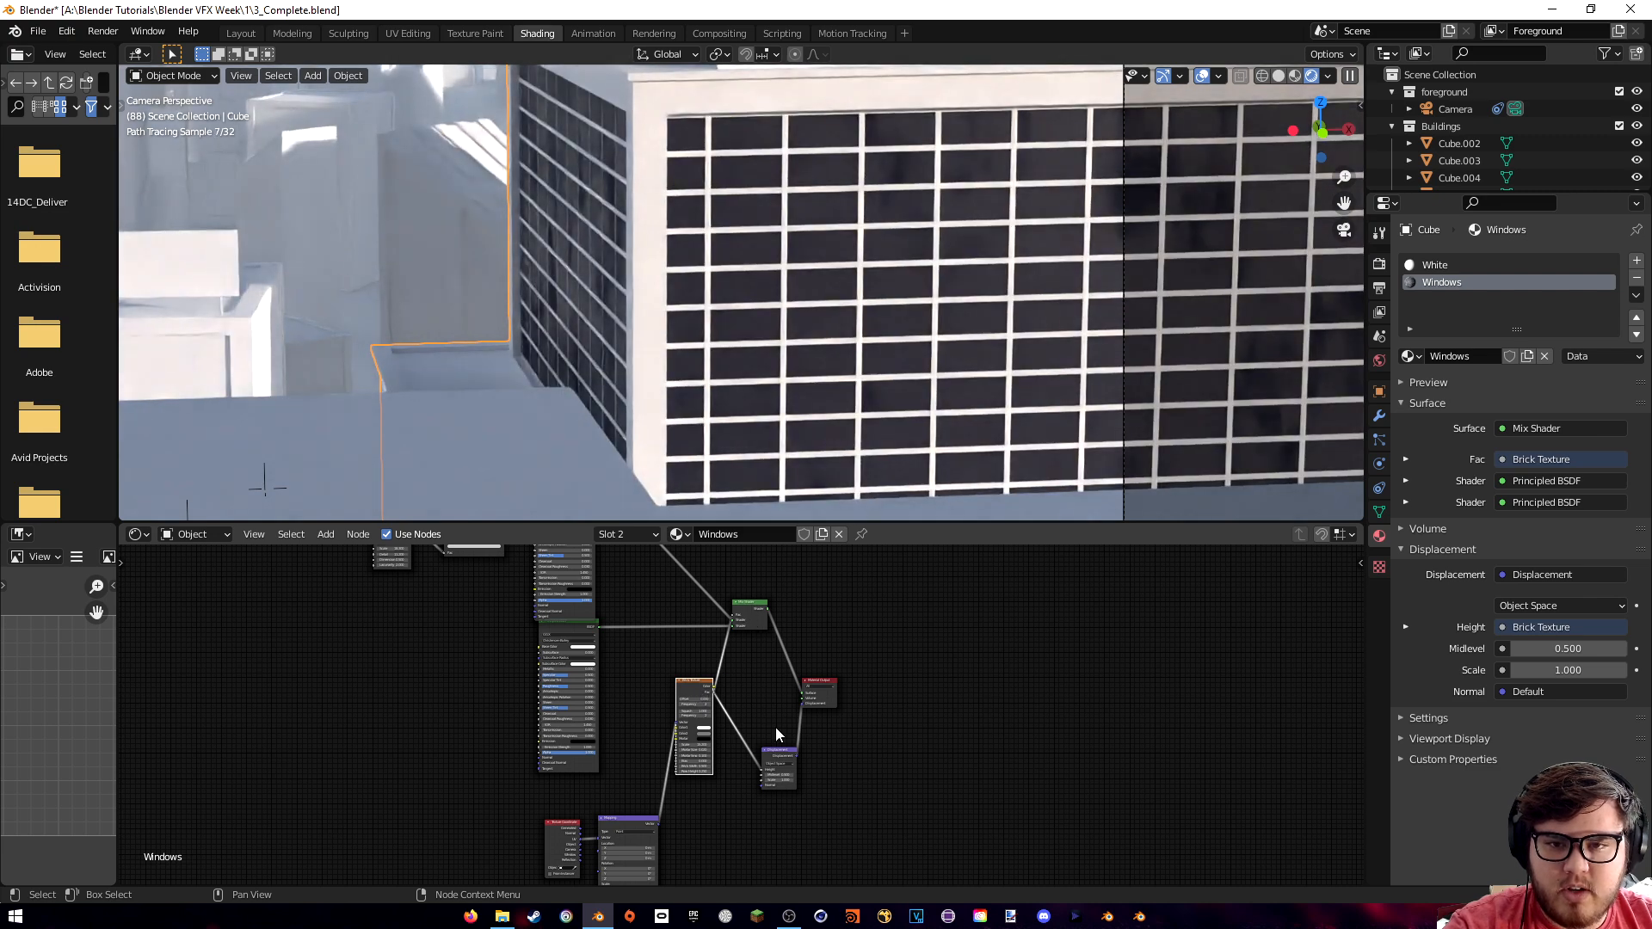
scroll(746, 714, "up", 5)
middle_click_drag(867, 817, 910, 695)
scroll(962, 730, "up", 4)
middle_click_drag(1005, 737, 895, 800)
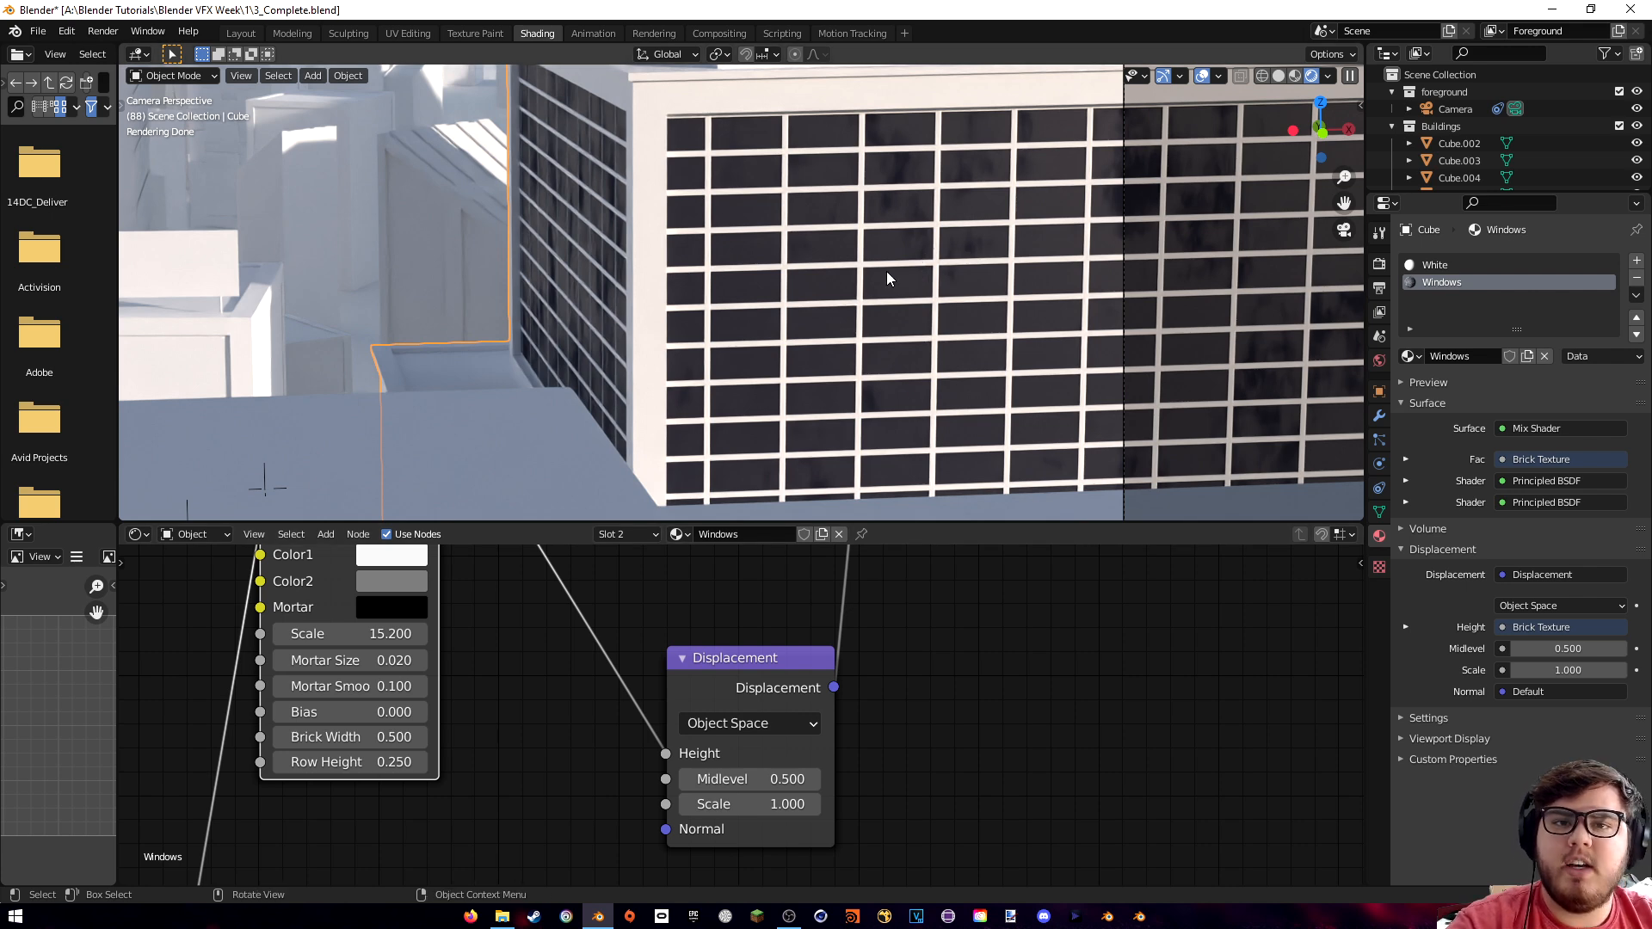
scroll(762, 244, "down", 5)
key("ctrl+s")
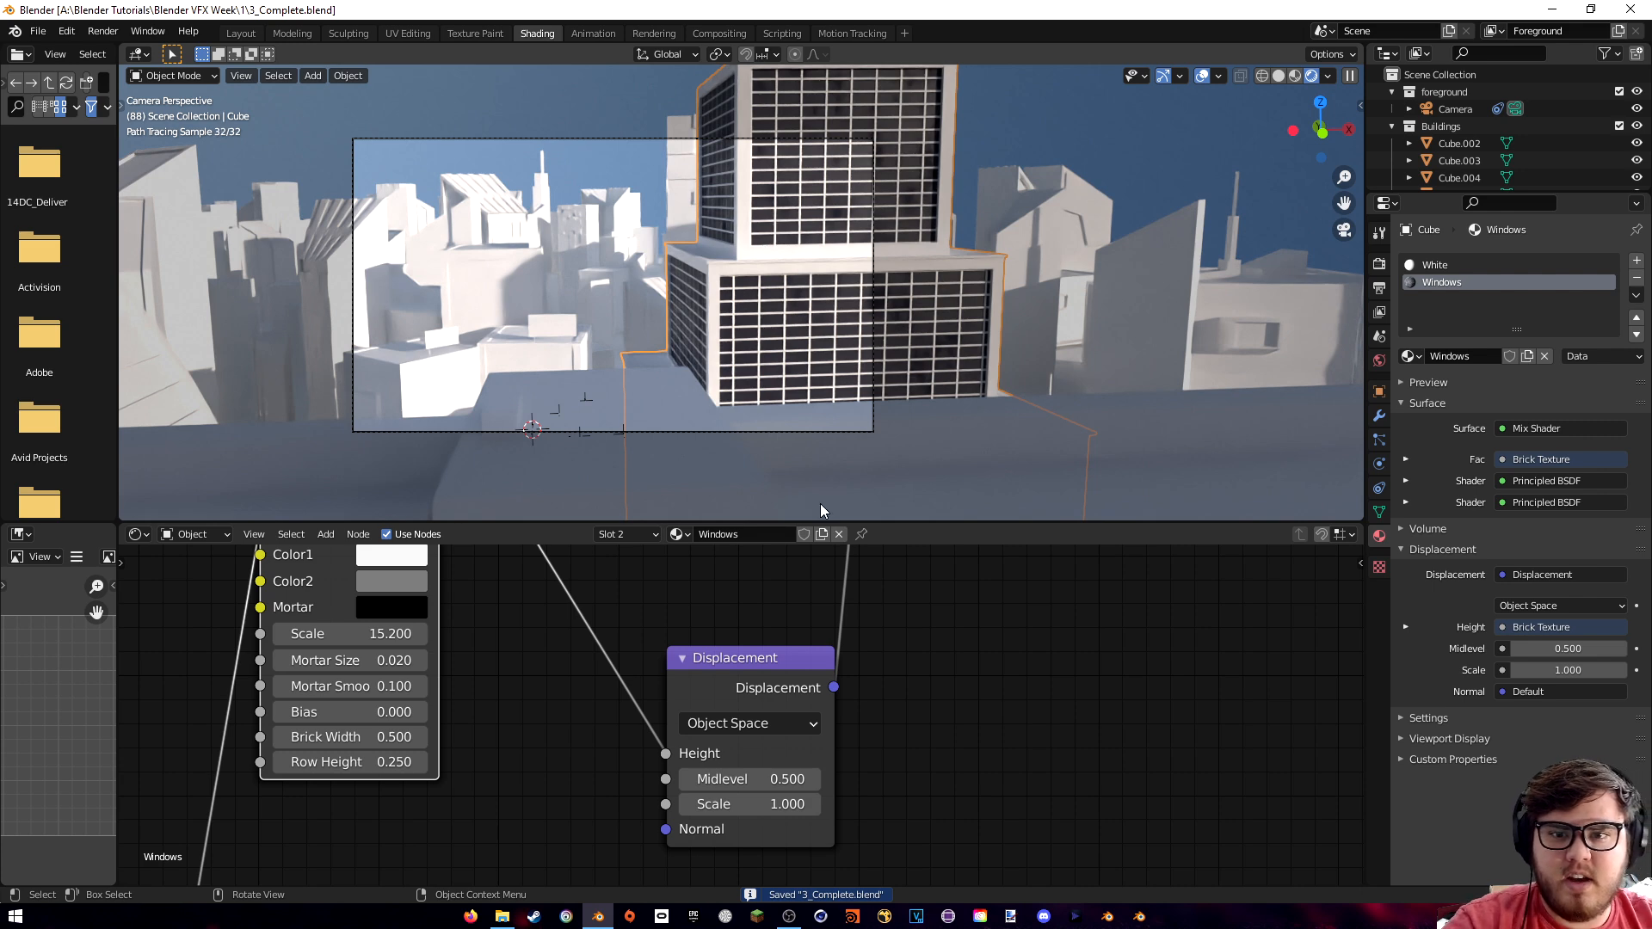
- In the White material, add a ColorRamp node and connect its Color output to the Principled BSDF's Base Color
left_click(1435, 265)
key("Home")
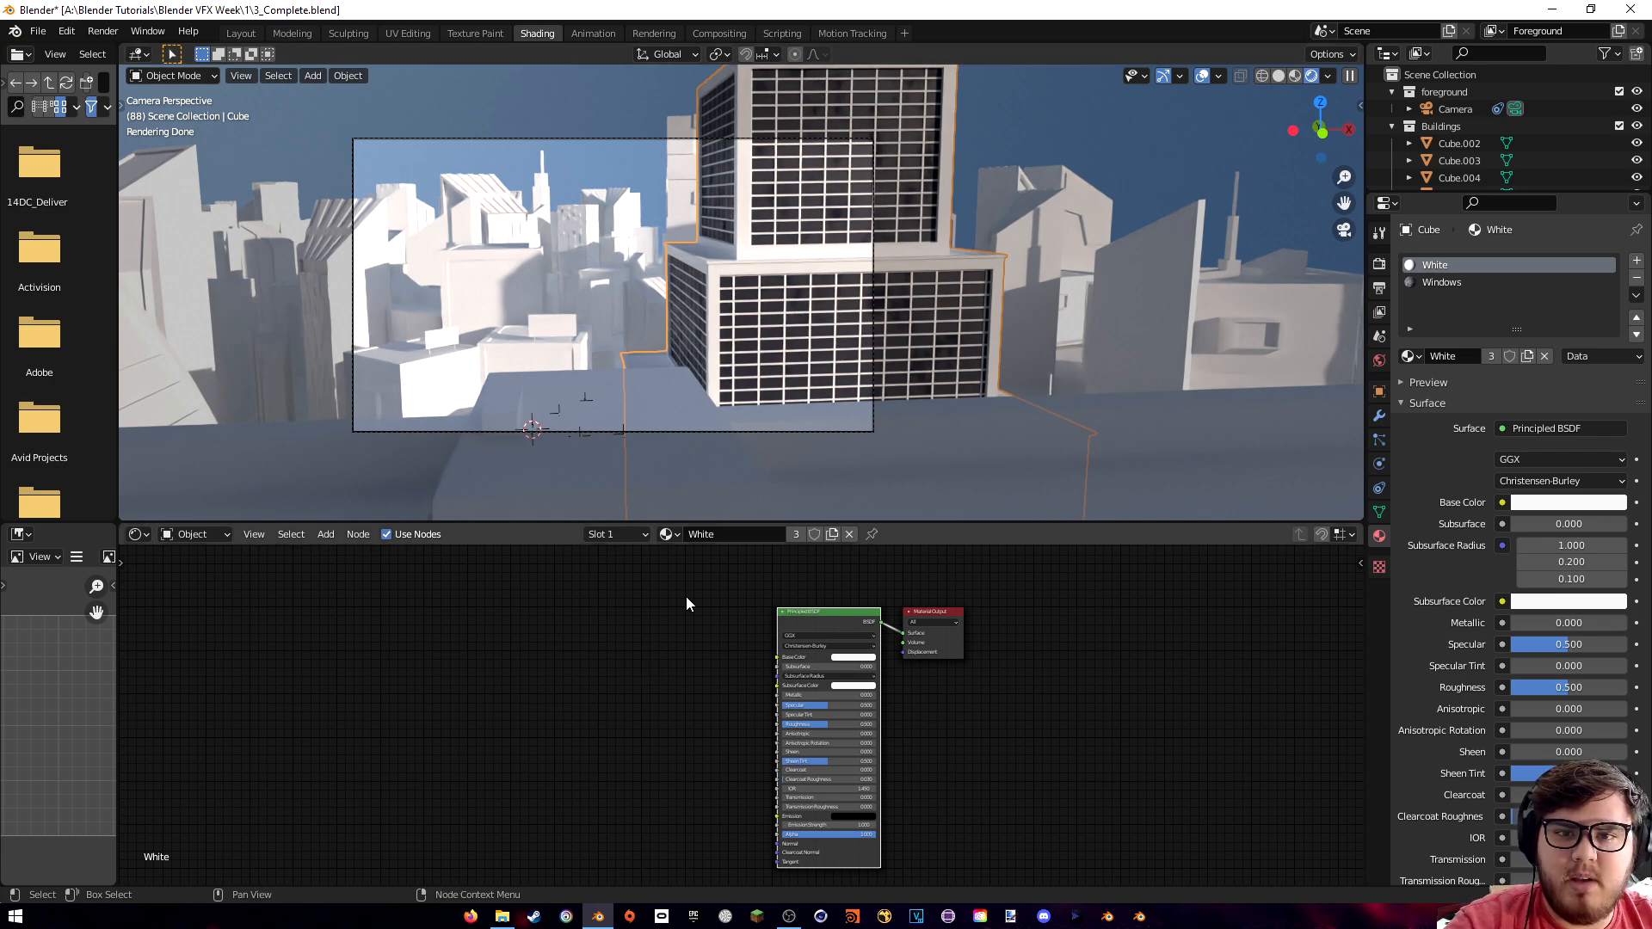
scroll(750, 406, "up", 6)
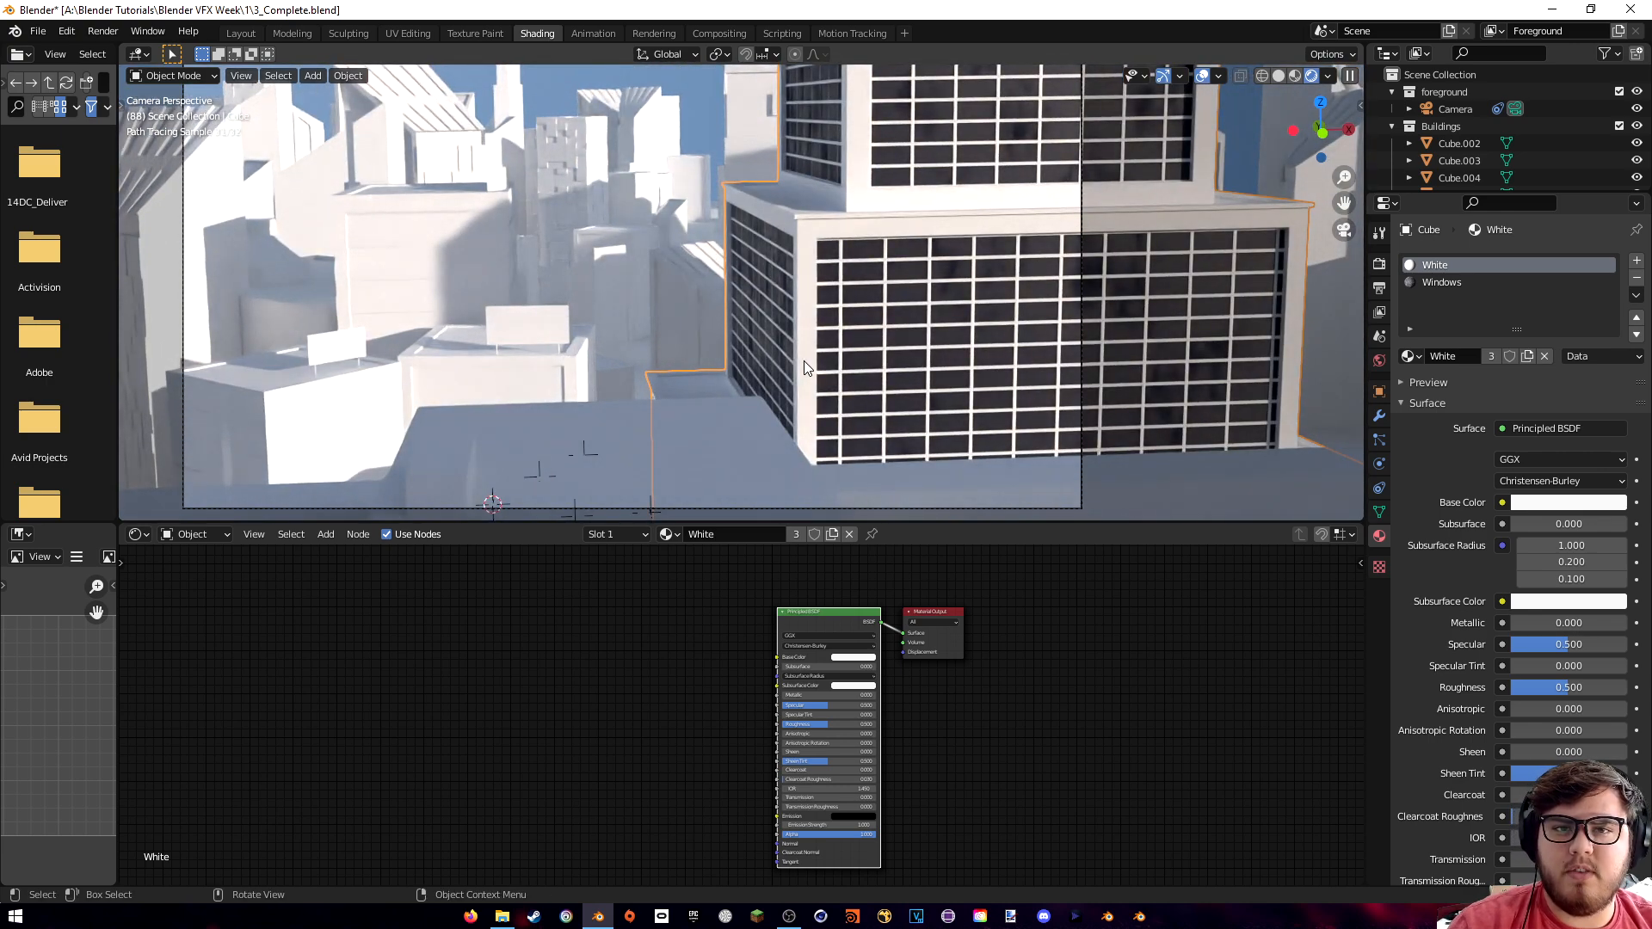
scroll(598, 603, "up", 2)
key("shift+a")
type("color")
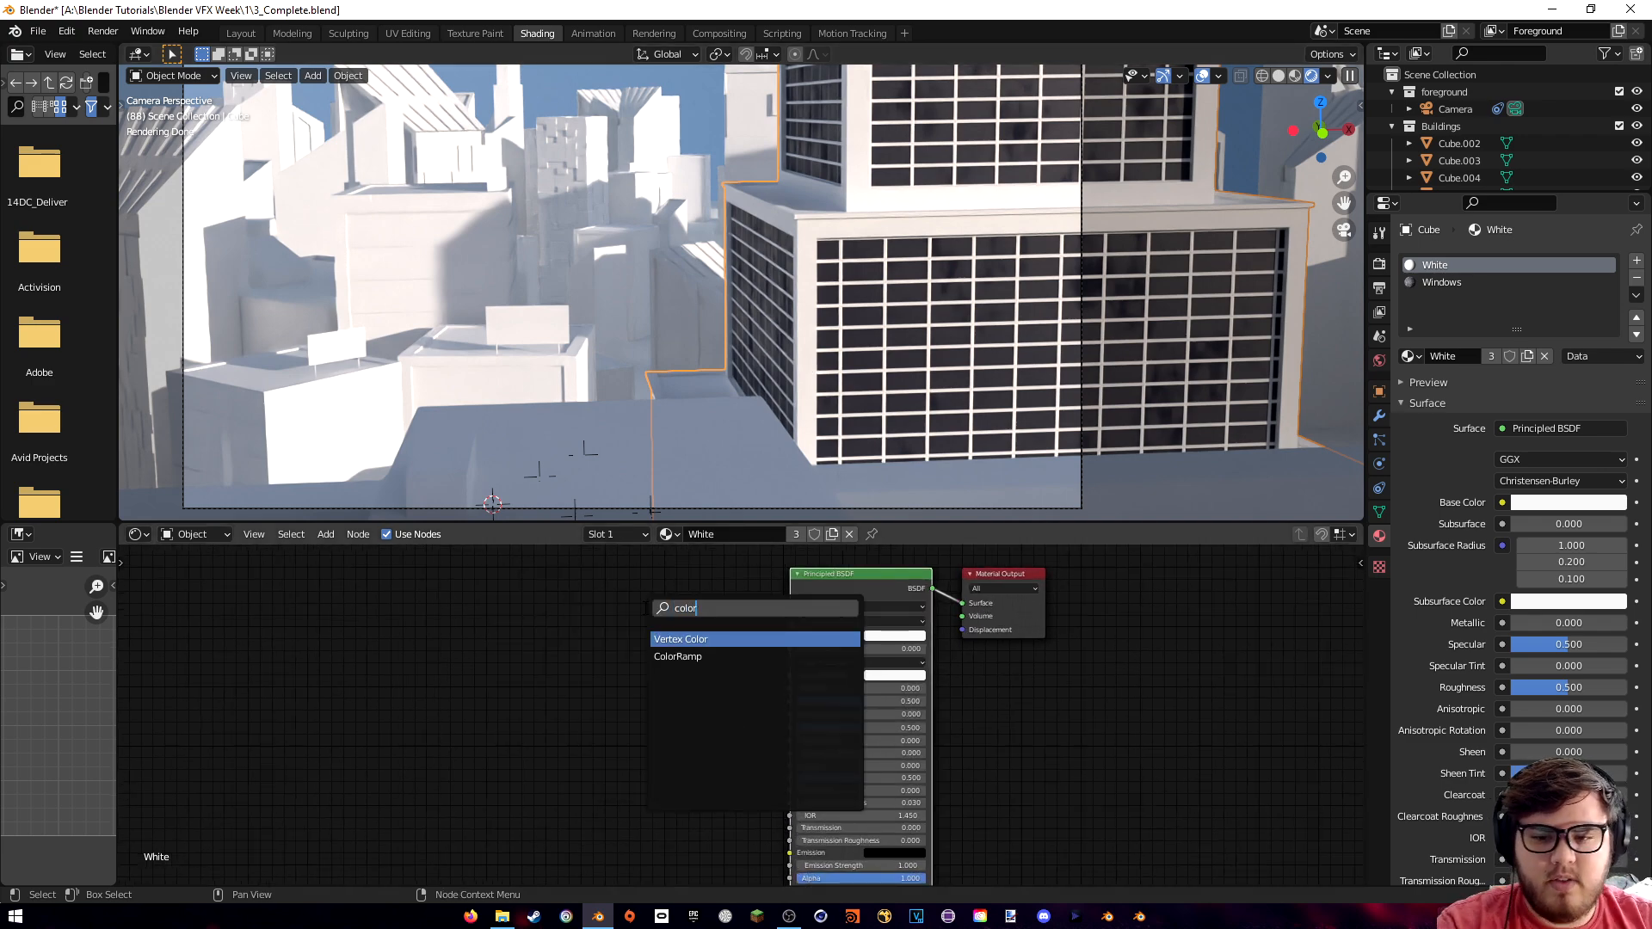
left_click(684, 656)
left_click(701, 631)
left_click_drag(748, 622, 789, 636)
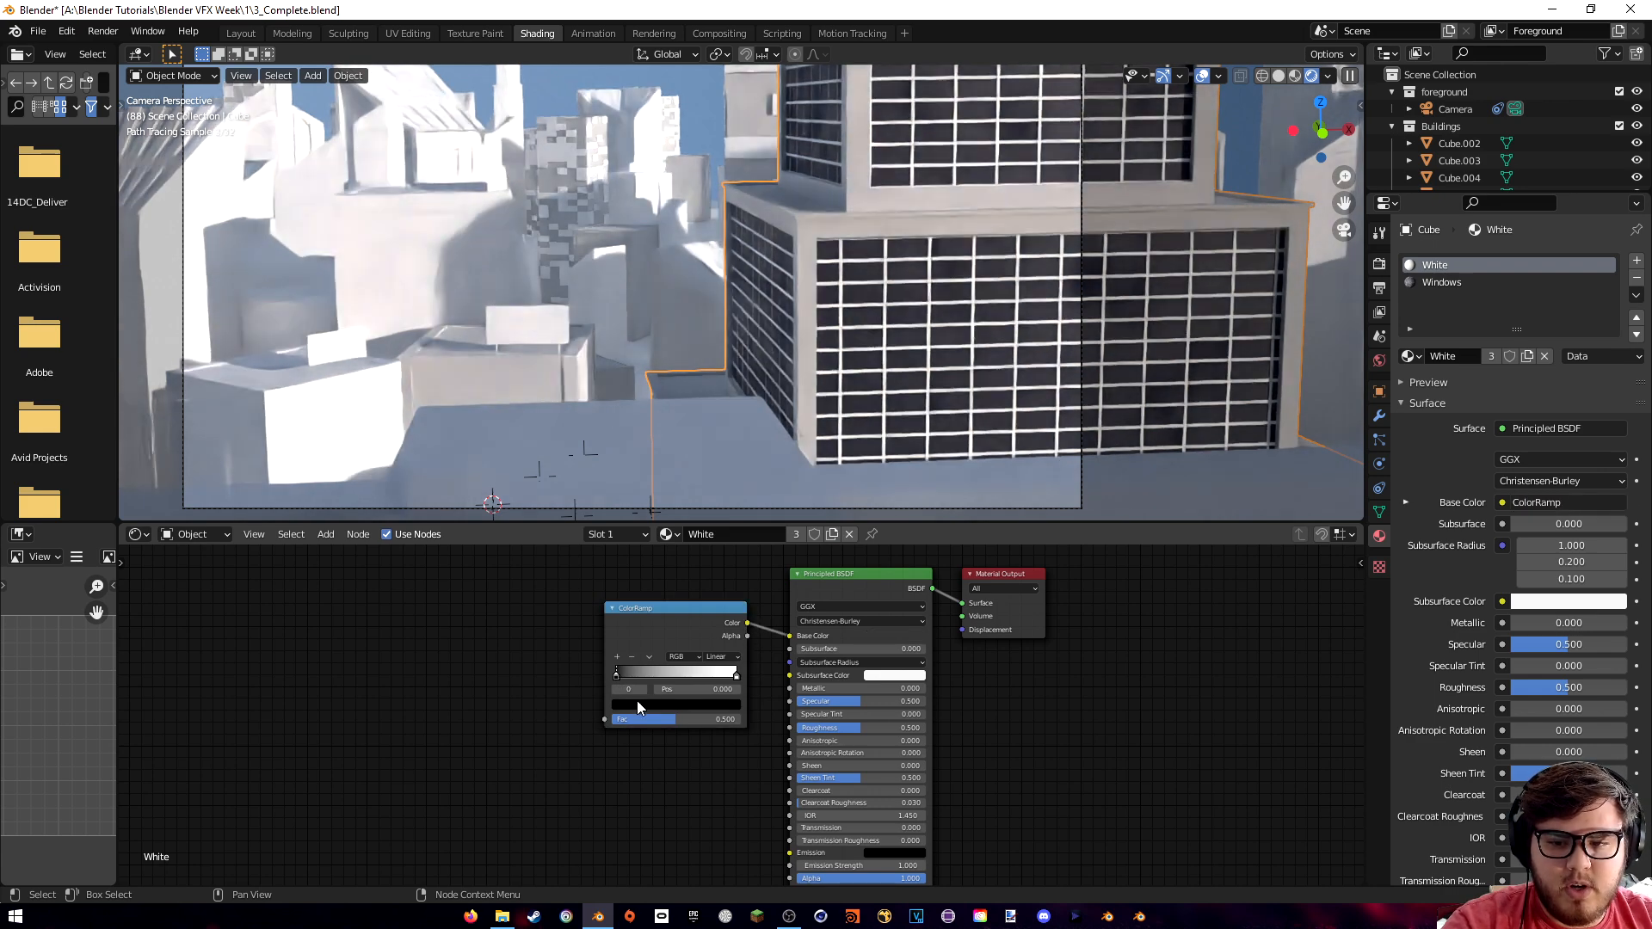
- Change the black stop of the White material's ColorRamp to a light grey
left_click(638, 704)
left_click(714, 572)
left_click_drag(713, 572, 713, 557)
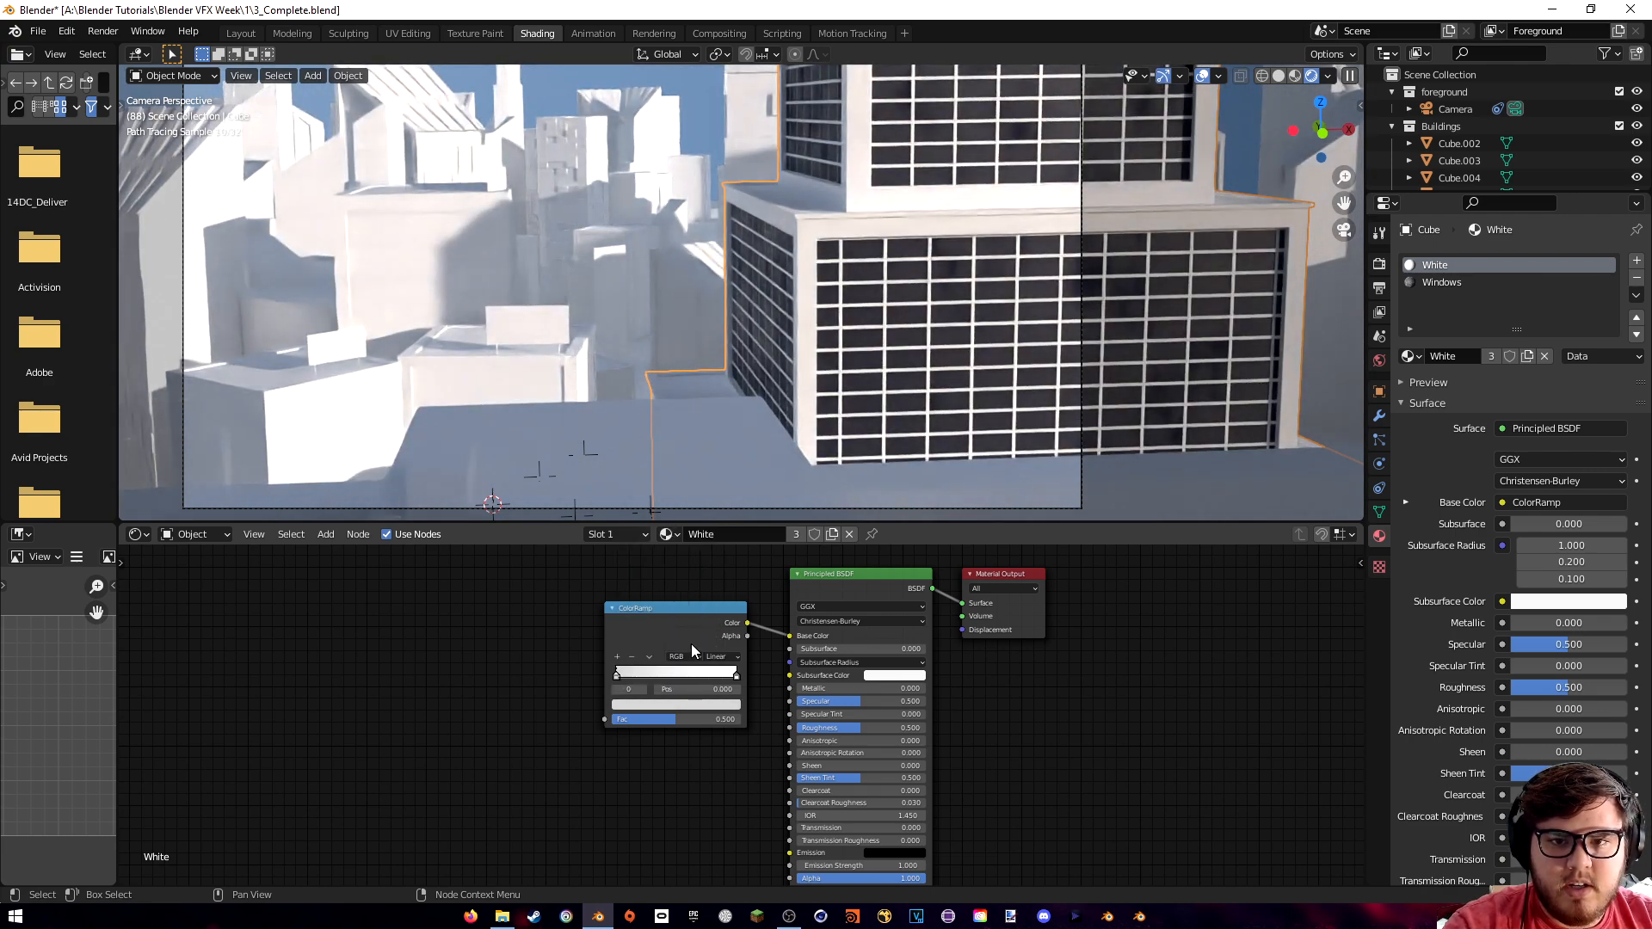
scroll(711, 636, "up", 3)
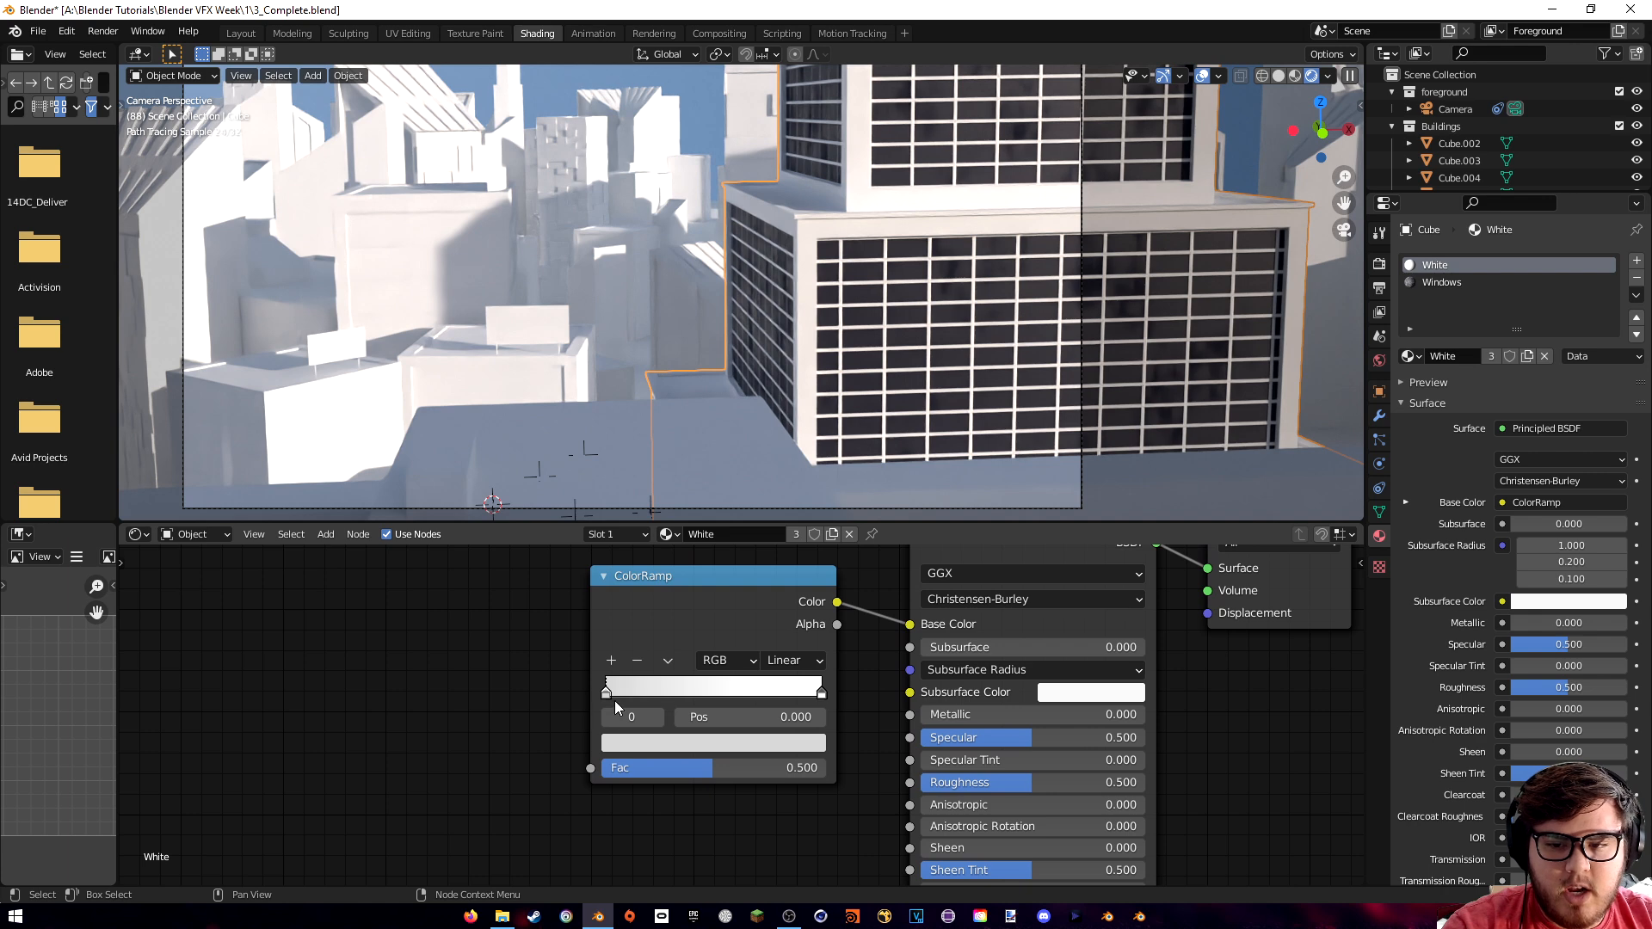
- Add an Object Info node and connect its Random output to the ColorRamp's Fac
middle_click_drag(779, 619, 929, 629)
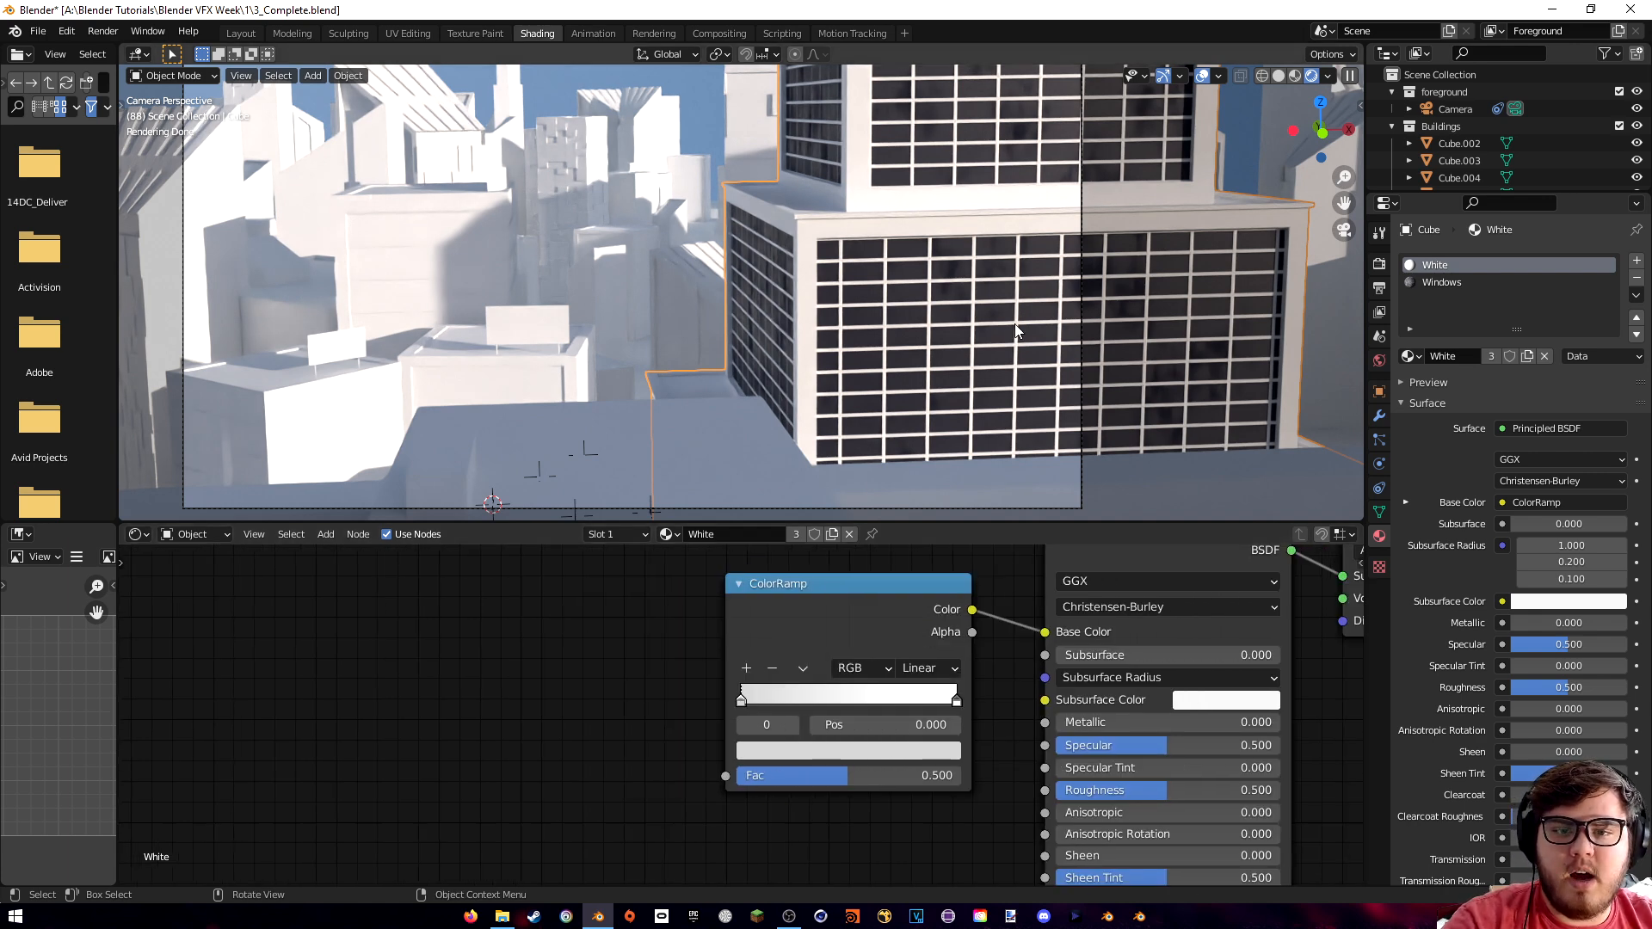
key("shift+a")
left_click(556, 600)
type("object")
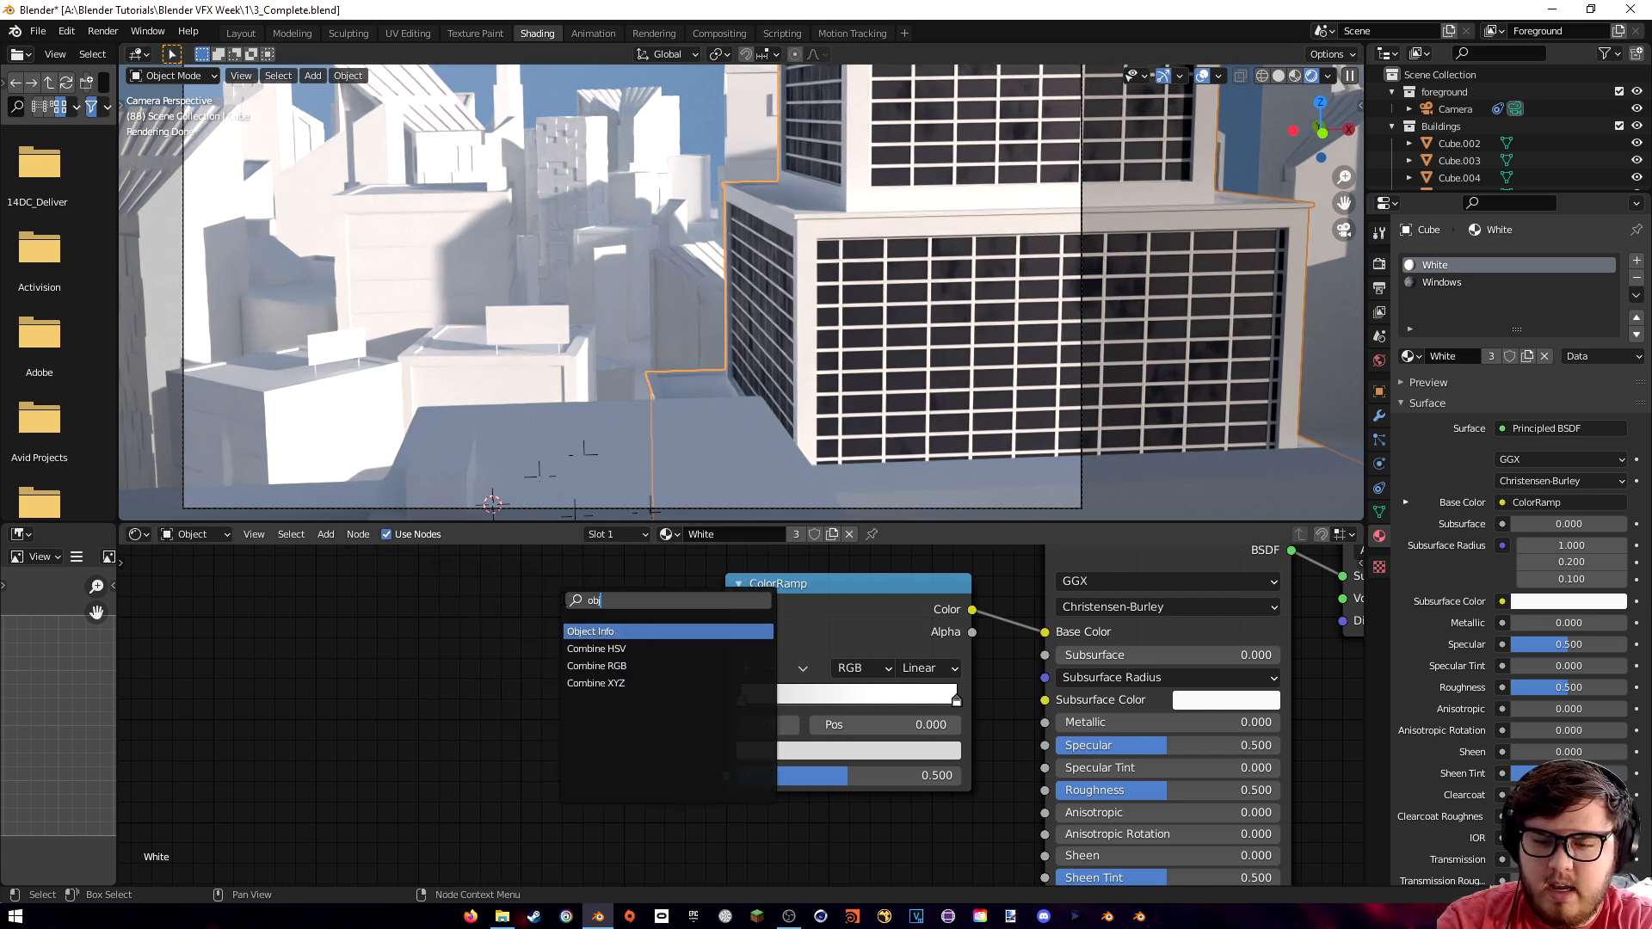
left_click(594, 632)
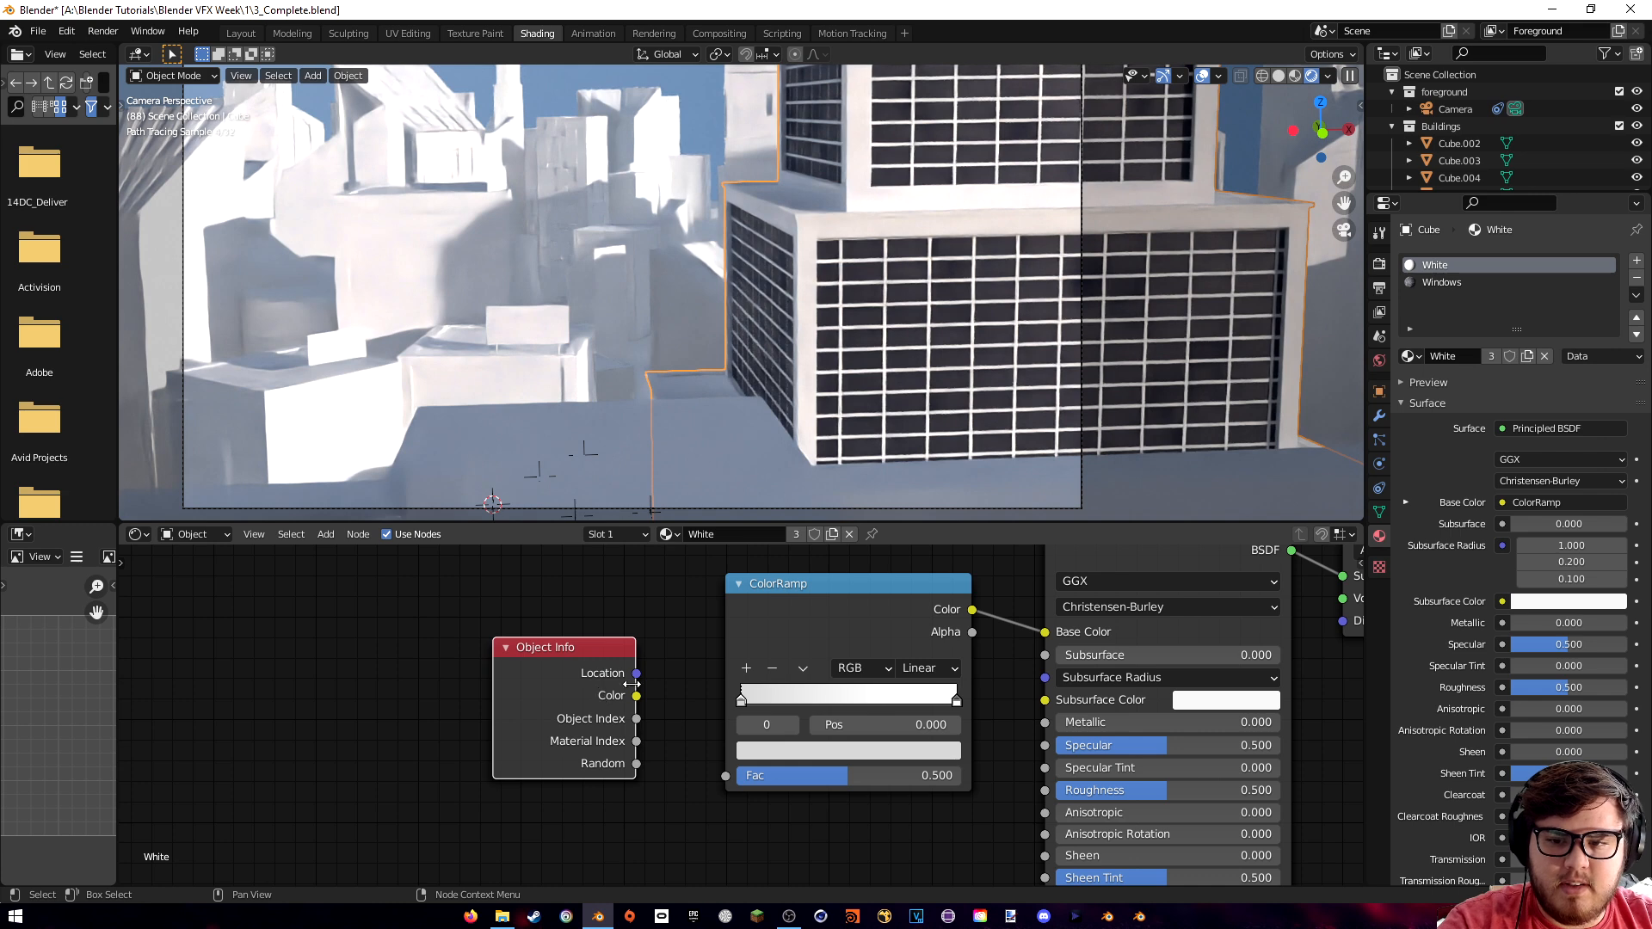
left_click_drag(577, 760, 727, 776)
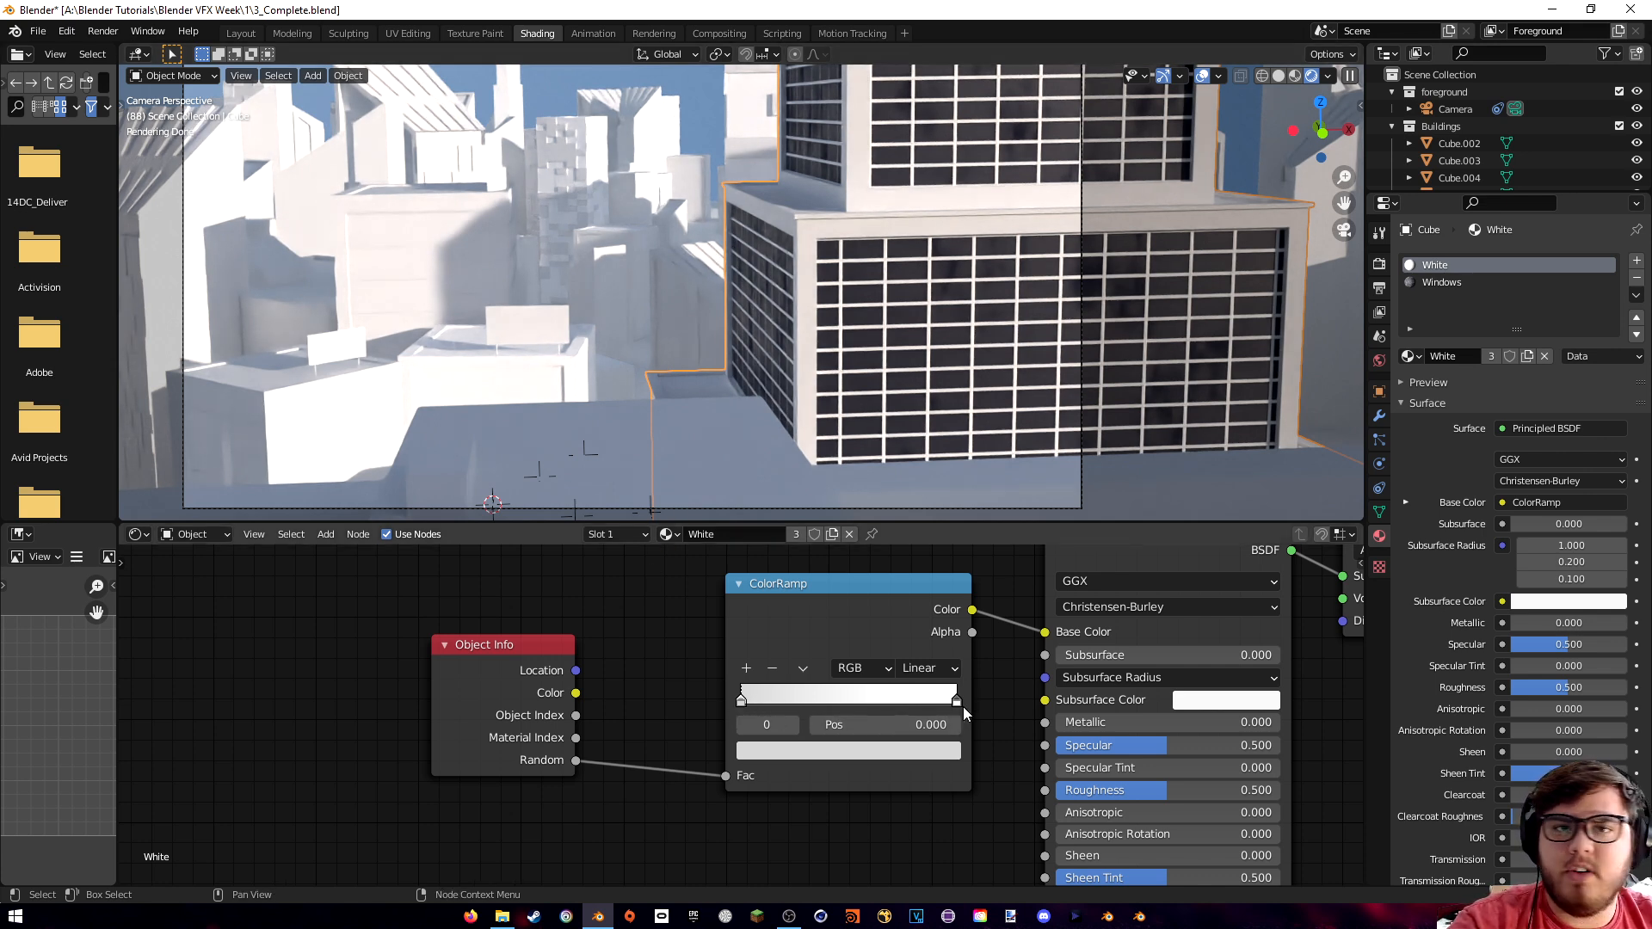
- Copy the Object Info and ColorRamp nodes into the Windows material, placing them beside the white Principled BSDF
scroll(963, 706, "down", 2)
left_click_drag(426, 583, 854, 827)
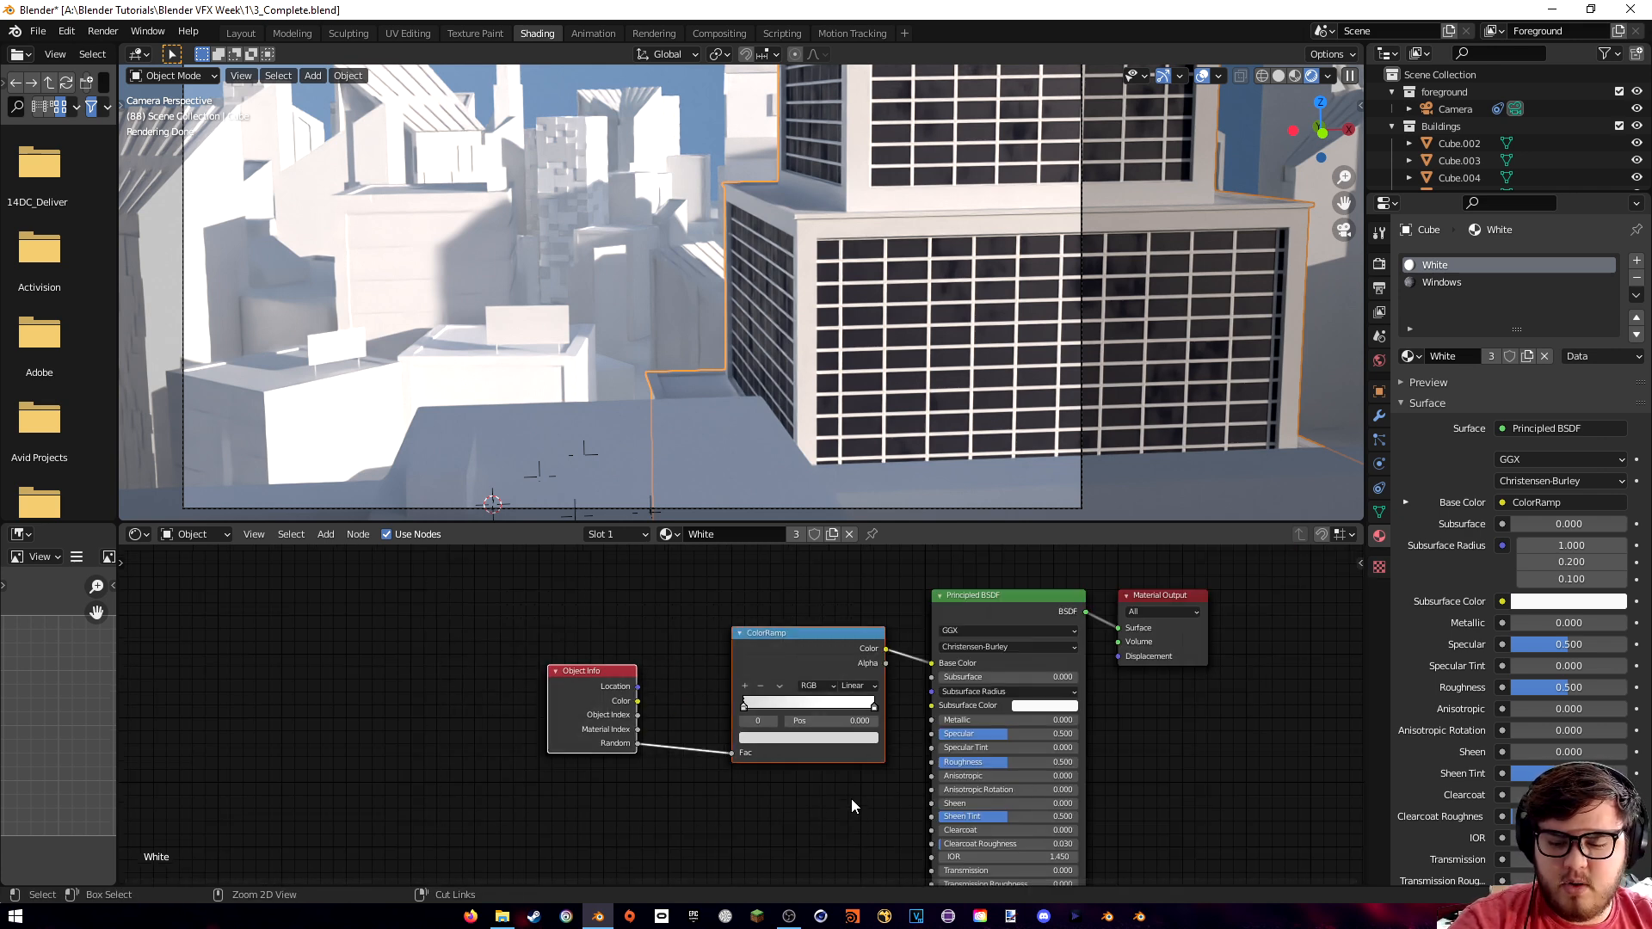
left_click(1458, 281)
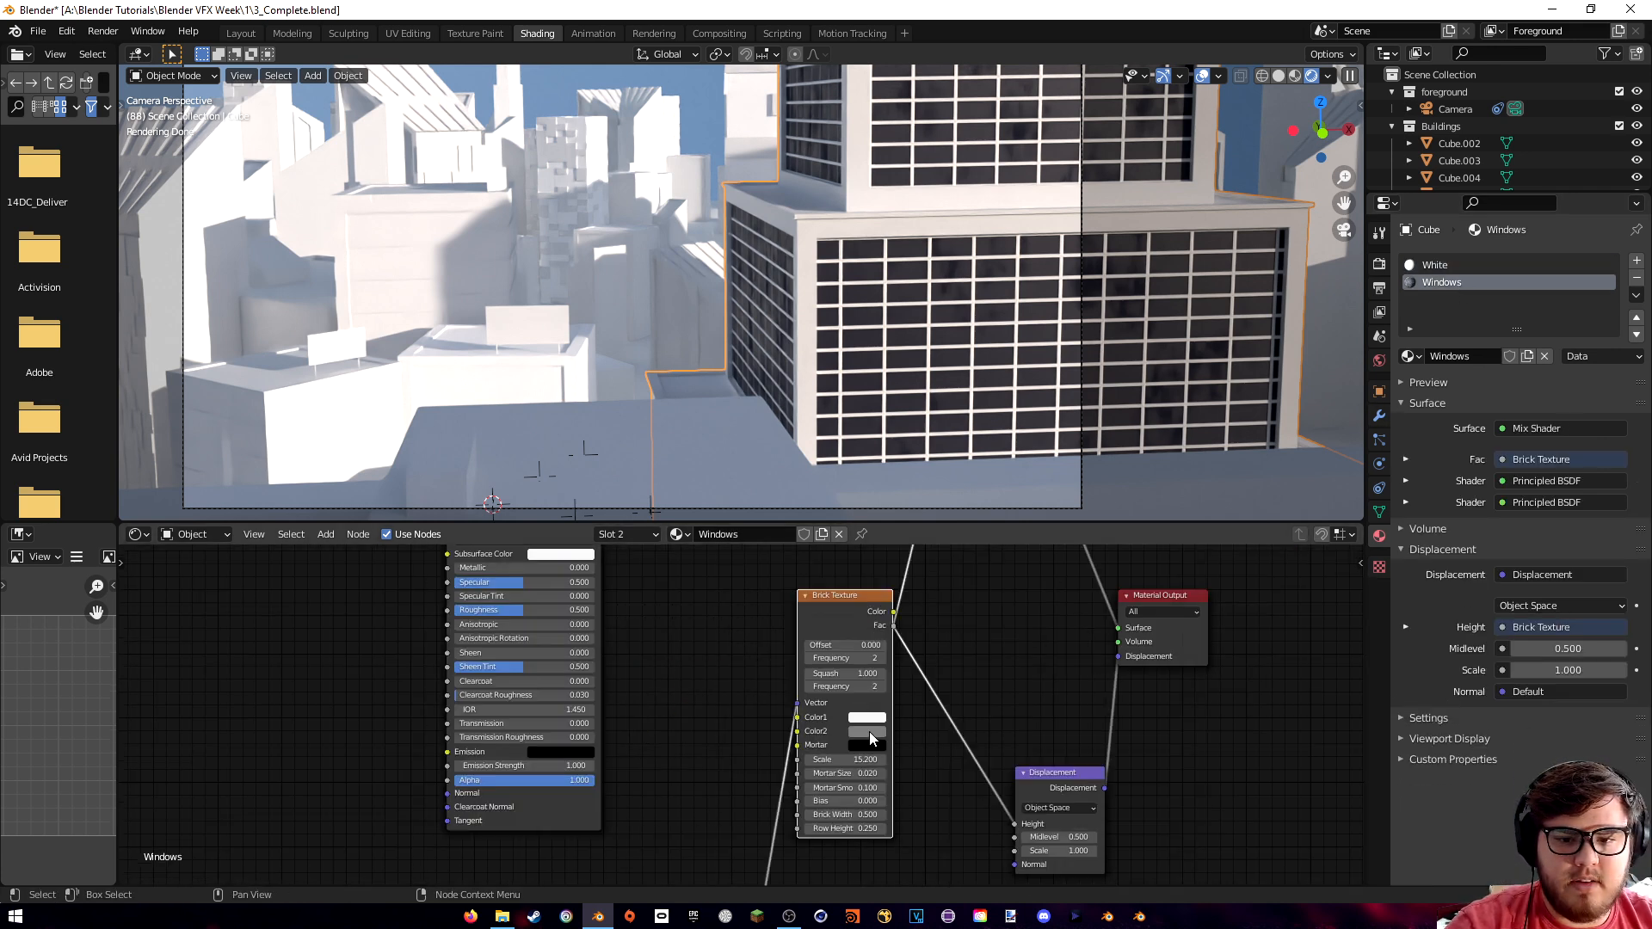
middle_click_drag(687, 642, 1040, 746)
scroll(643, 694, "down", 4)
key("ctrl+v")
key("g")
left_click(356, 611)
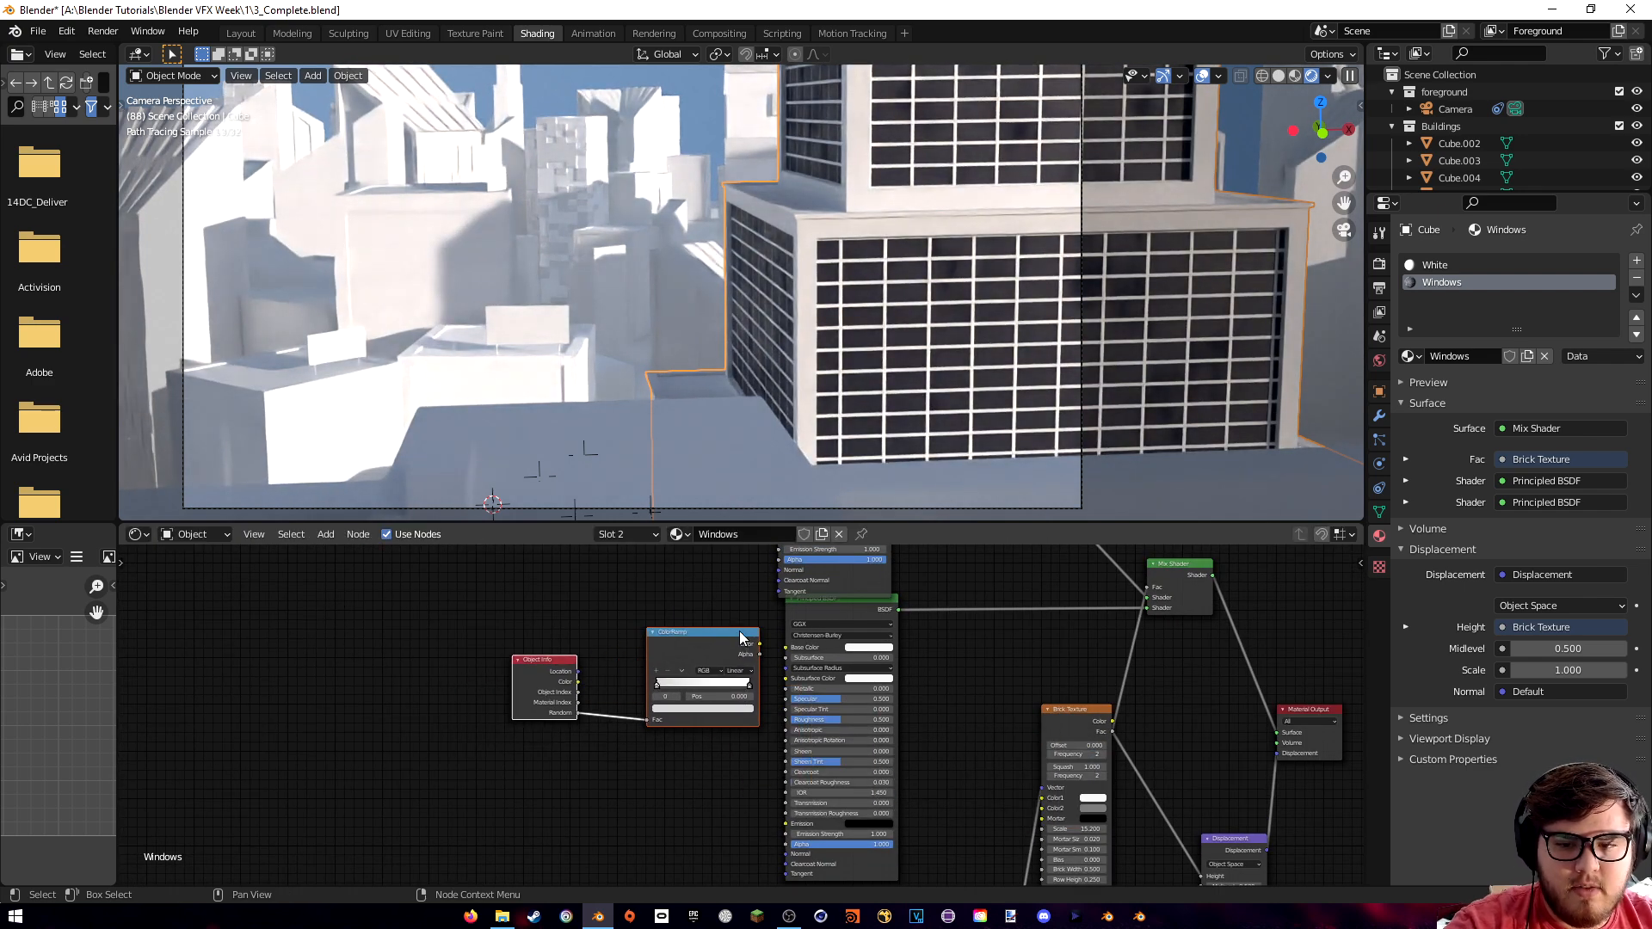
- Connect the pasted ColorRamp's Color output to the Base Color of the Windows material's white Principled BSDF
left_click_drag(759, 644, 788, 649)
middle_click_drag(948, 623, 941, 643)
key("g")
middle_click_drag(654, 676, 752, 765)
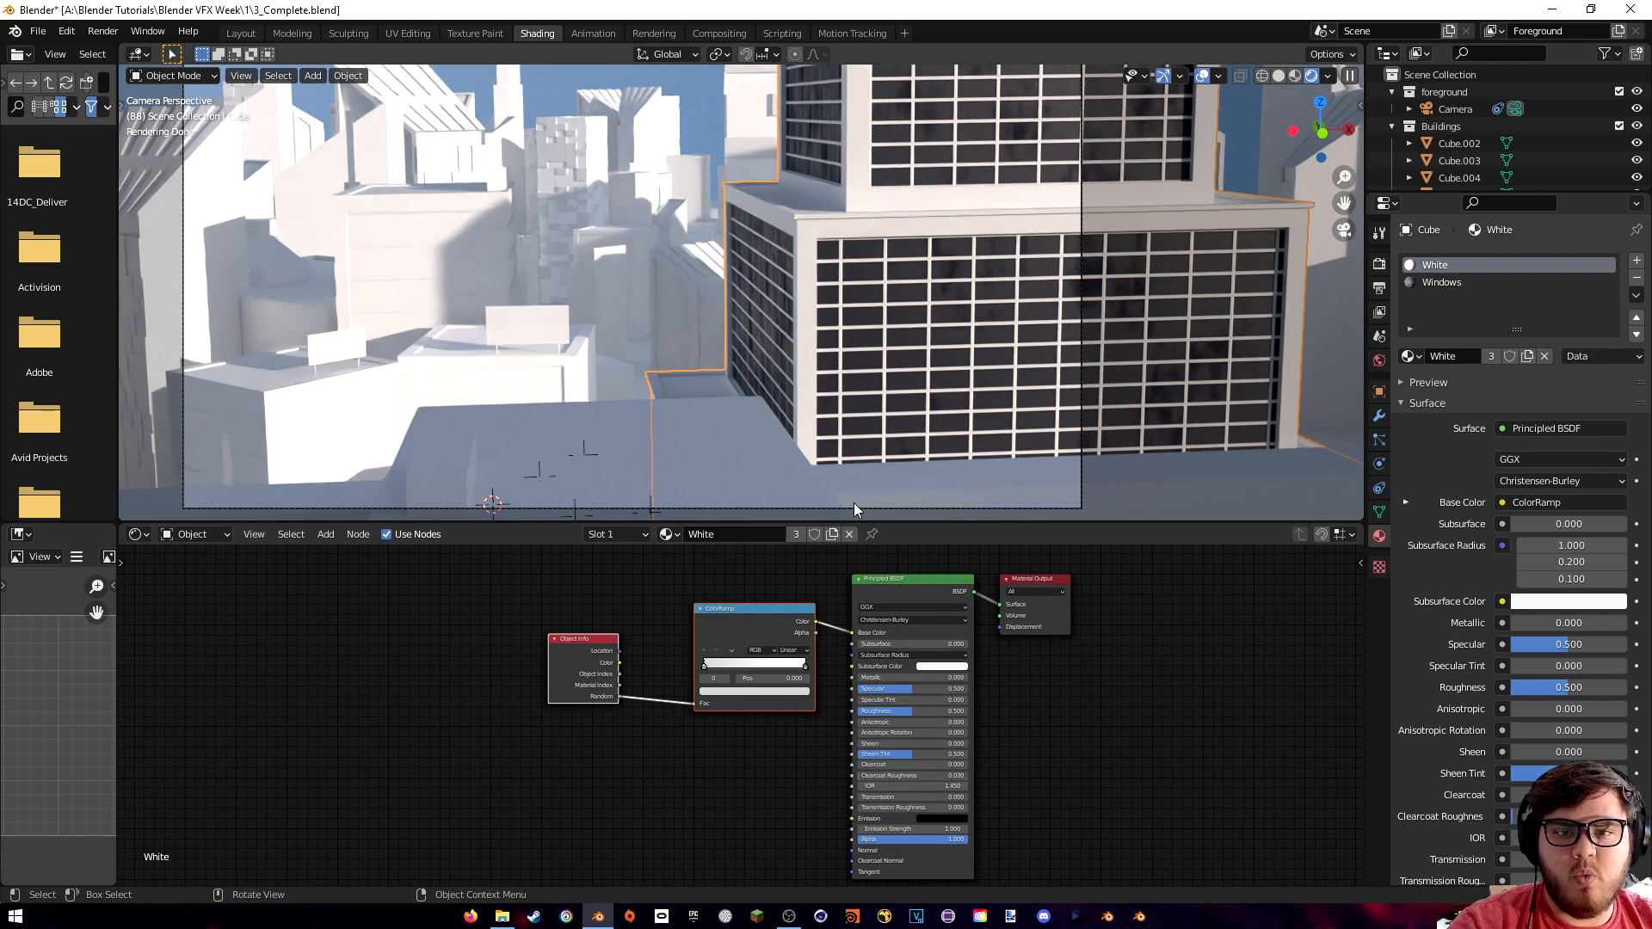
- In the White material, add a Musgrave Texture node and connect its Height output to the Principled BSDF's Roughness
scroll(749, 758, "up", 2)
key("shift+a")
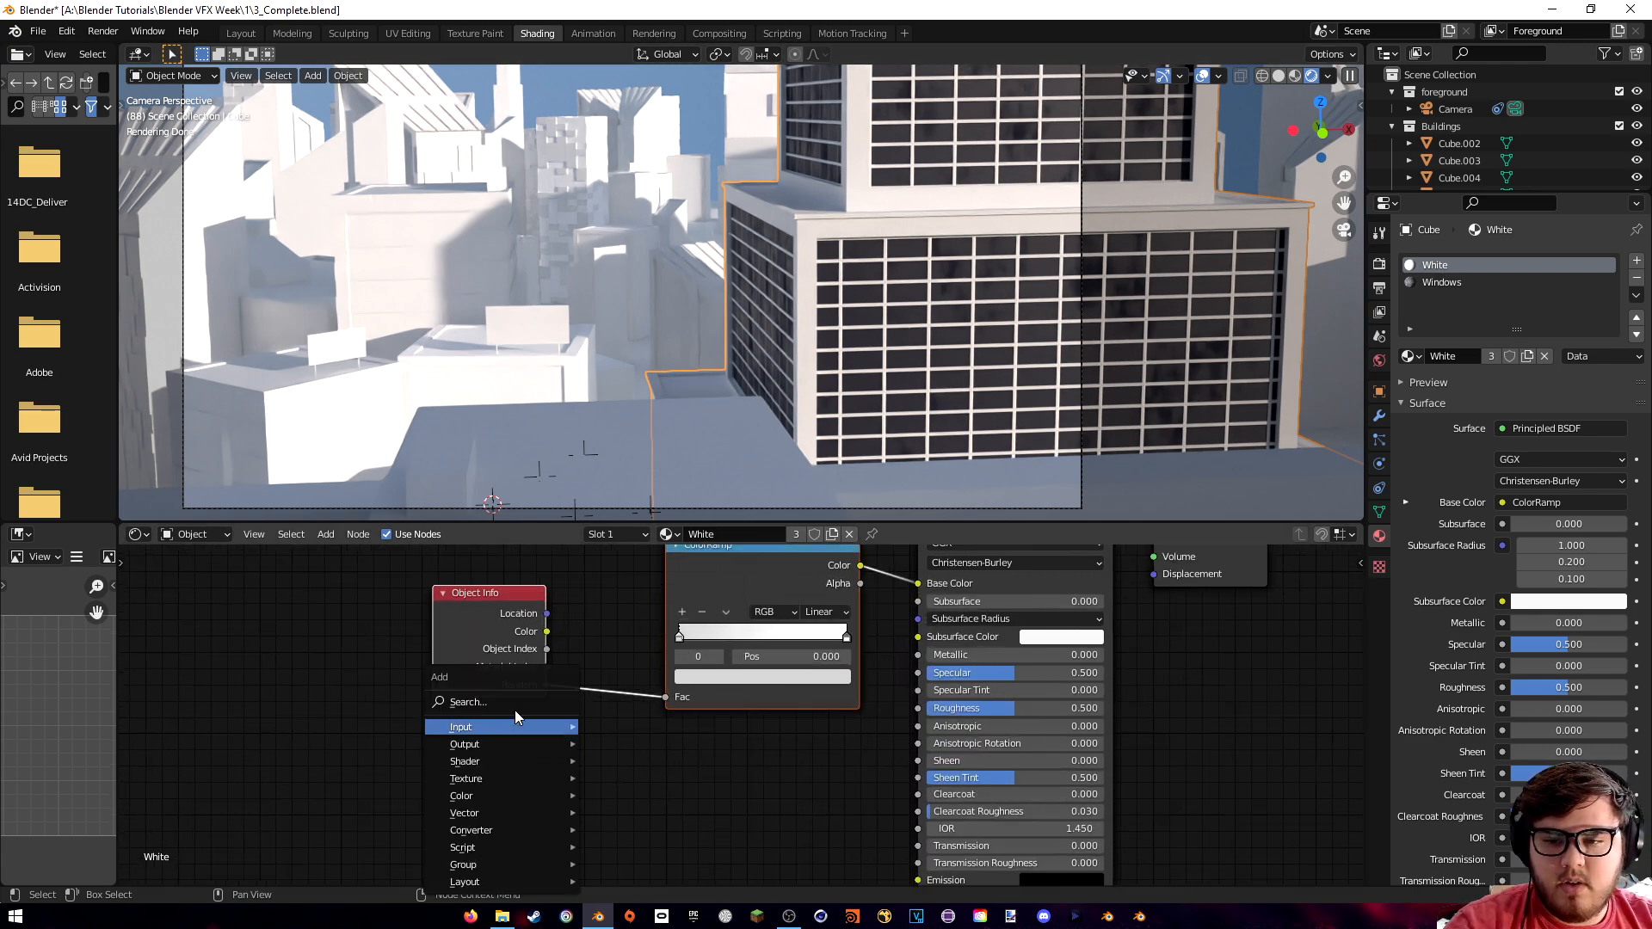
type("musgra")
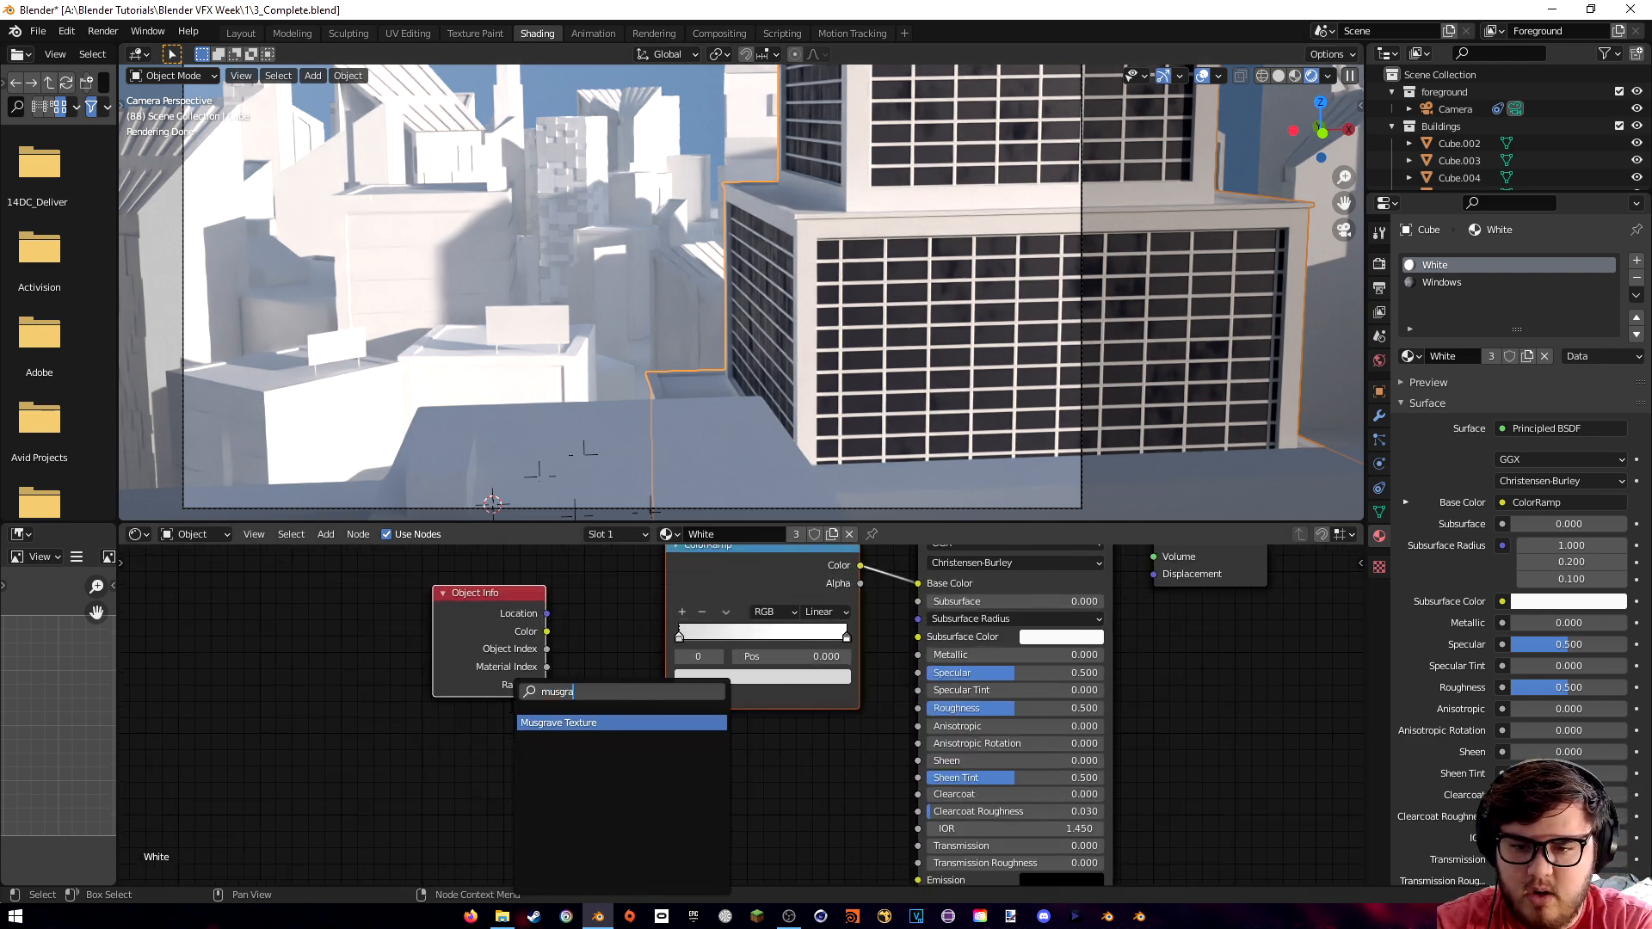
key("Return")
left_click(734, 700)
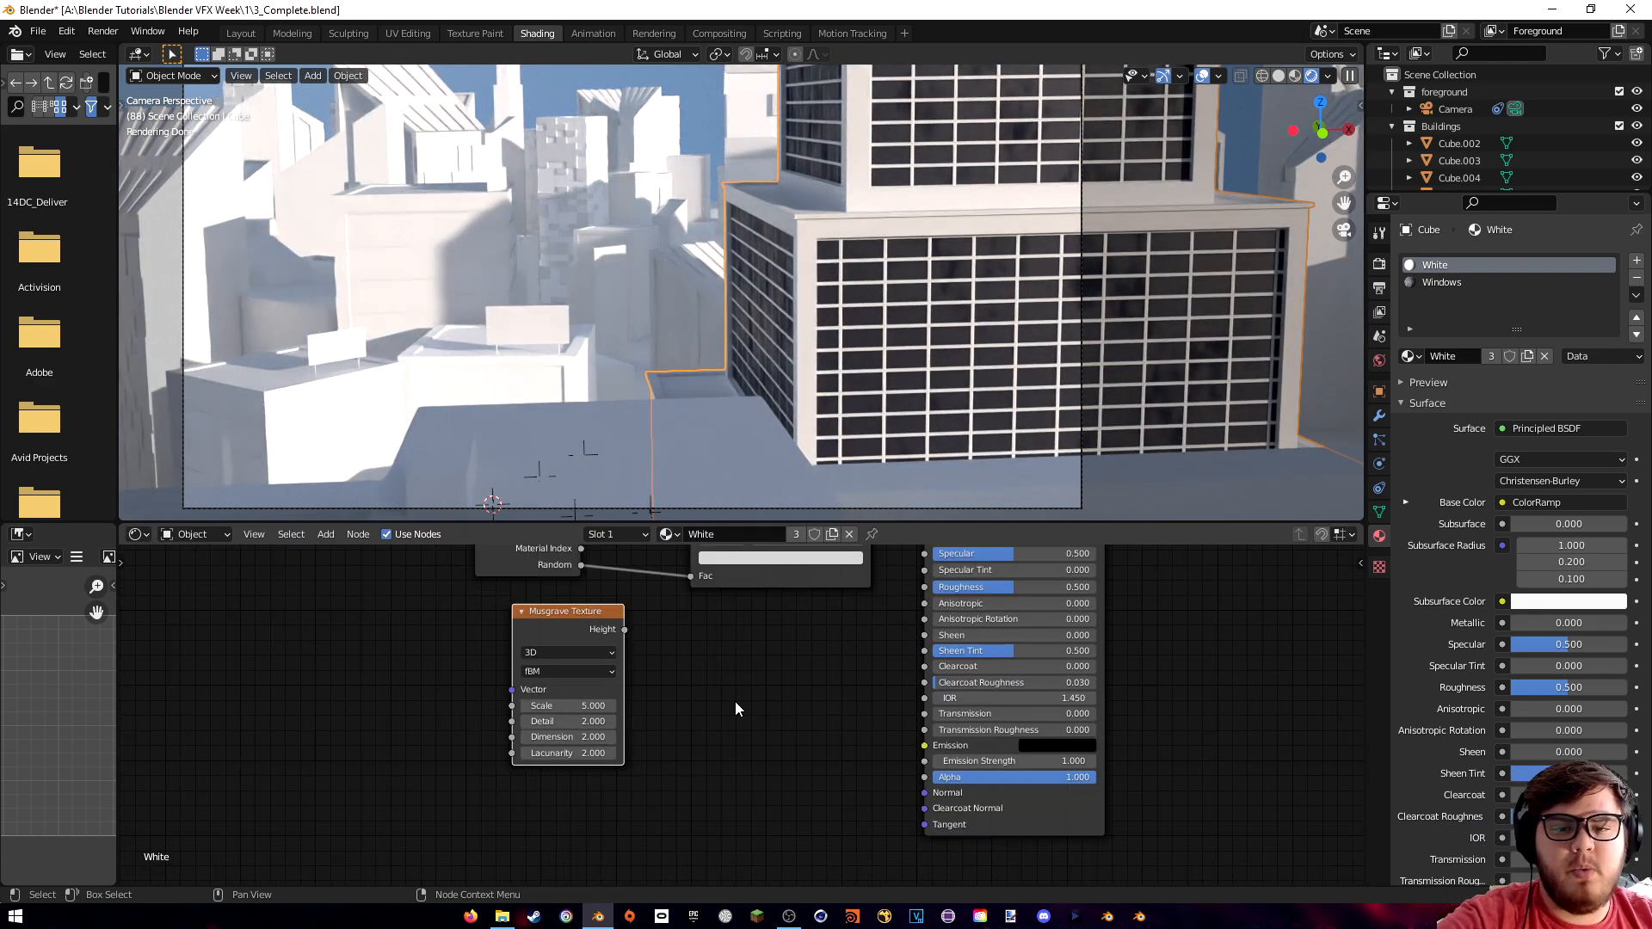
left_click_drag(625, 629, 924, 587)
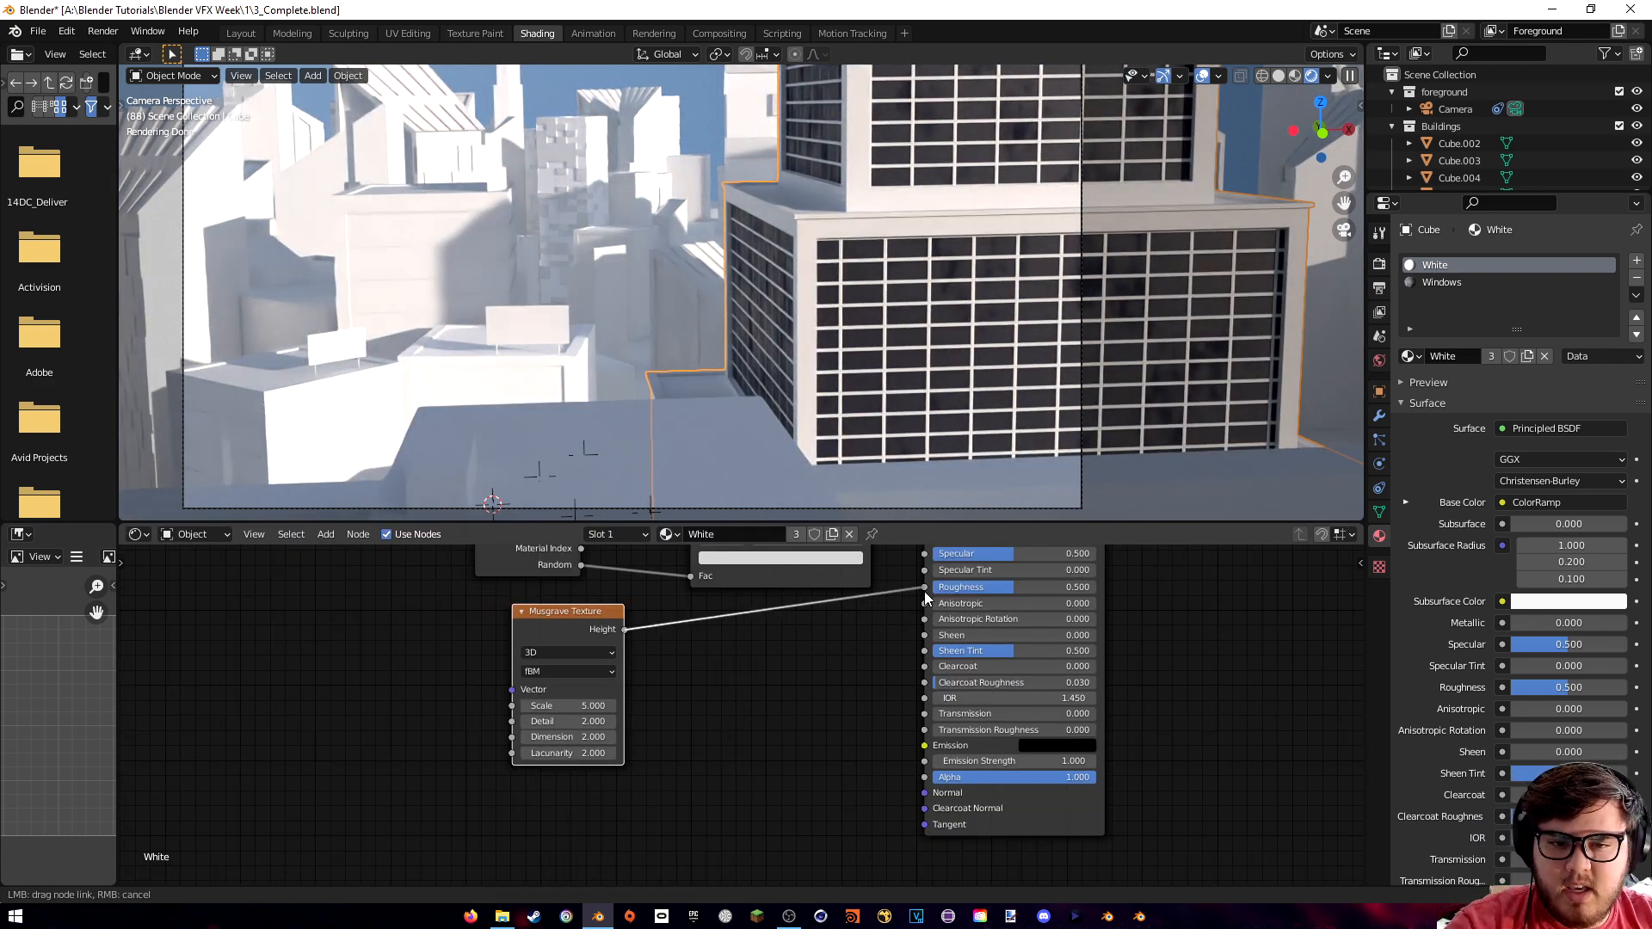
- Preview the Musgrave Texture and set its Scale to 4.6, Detail to 8.1 and Dimension to 1.0
scroll(772, 659, "up", 3)
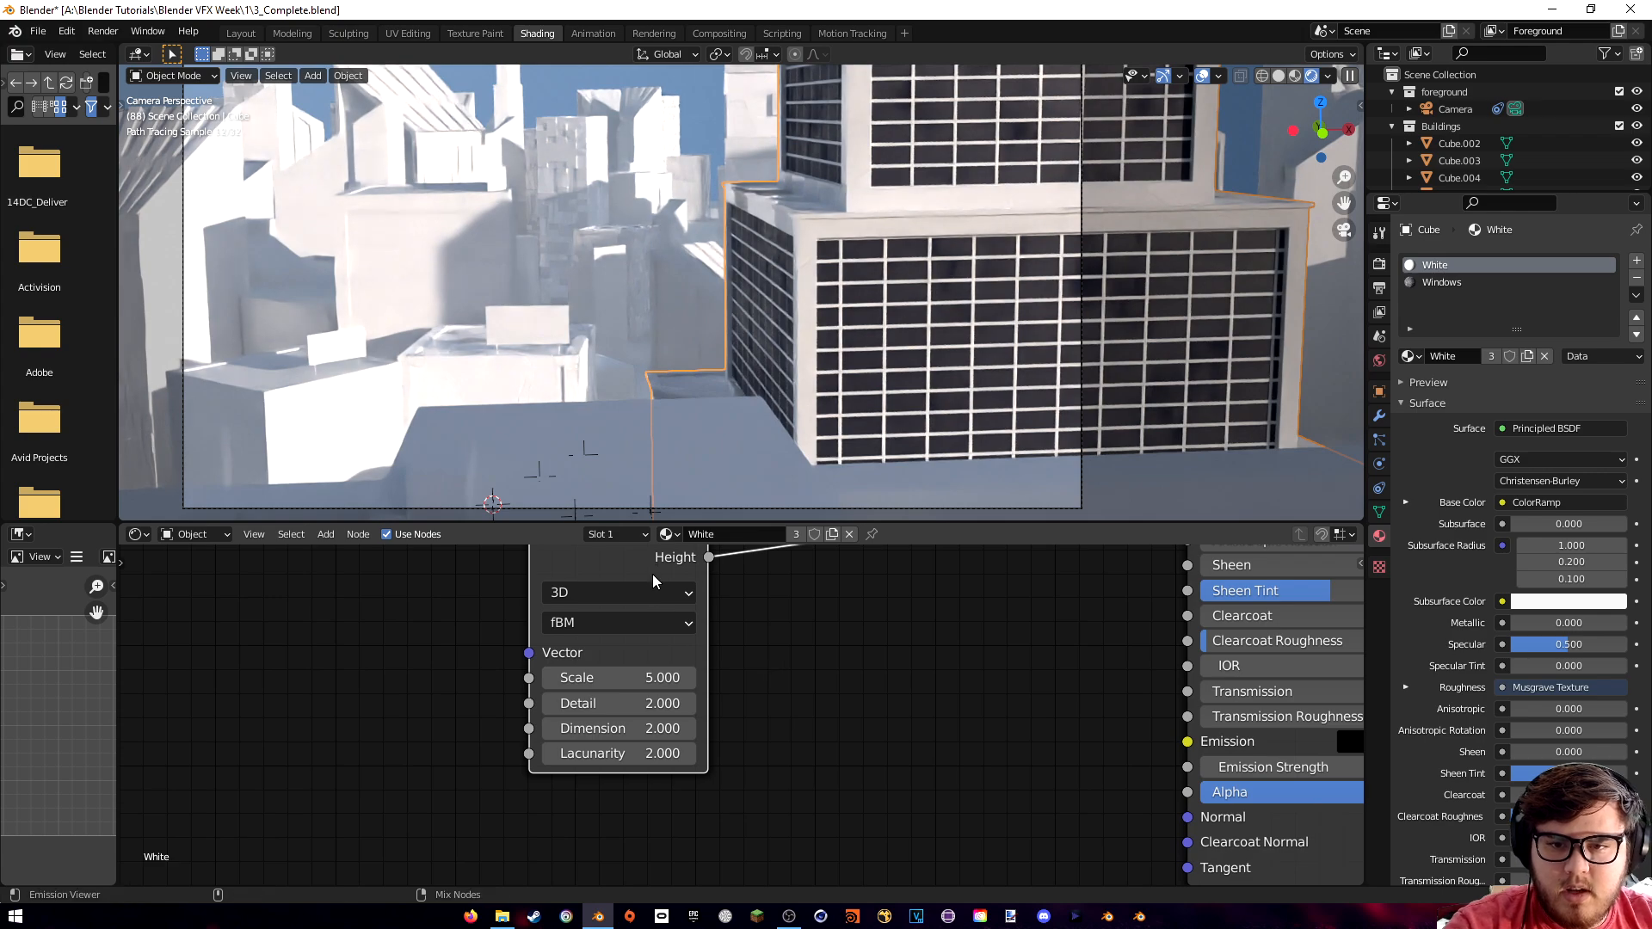
left_click(654, 568, "ctrl+shift")
left_click_drag(619, 678, 609, 729)
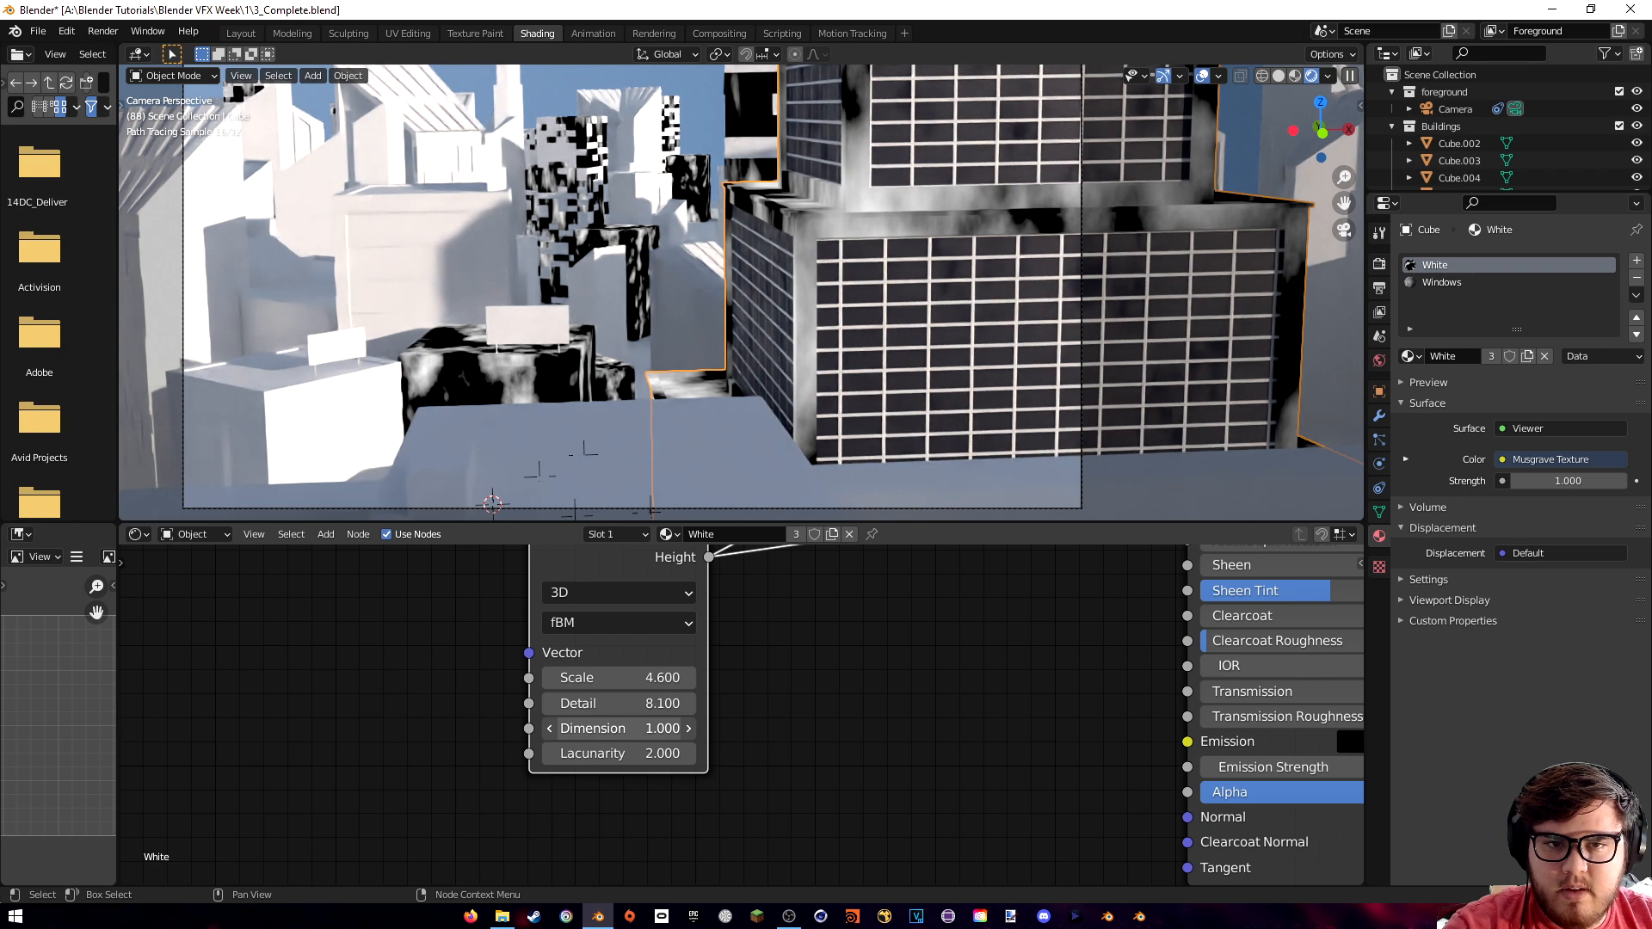
- Insert a ColorRamp node between the White material's Musgrave Texture and the Principled BSDF's Roughness
middle_click_drag(894, 690, 719, 778)
key("shift+a")
type("col")
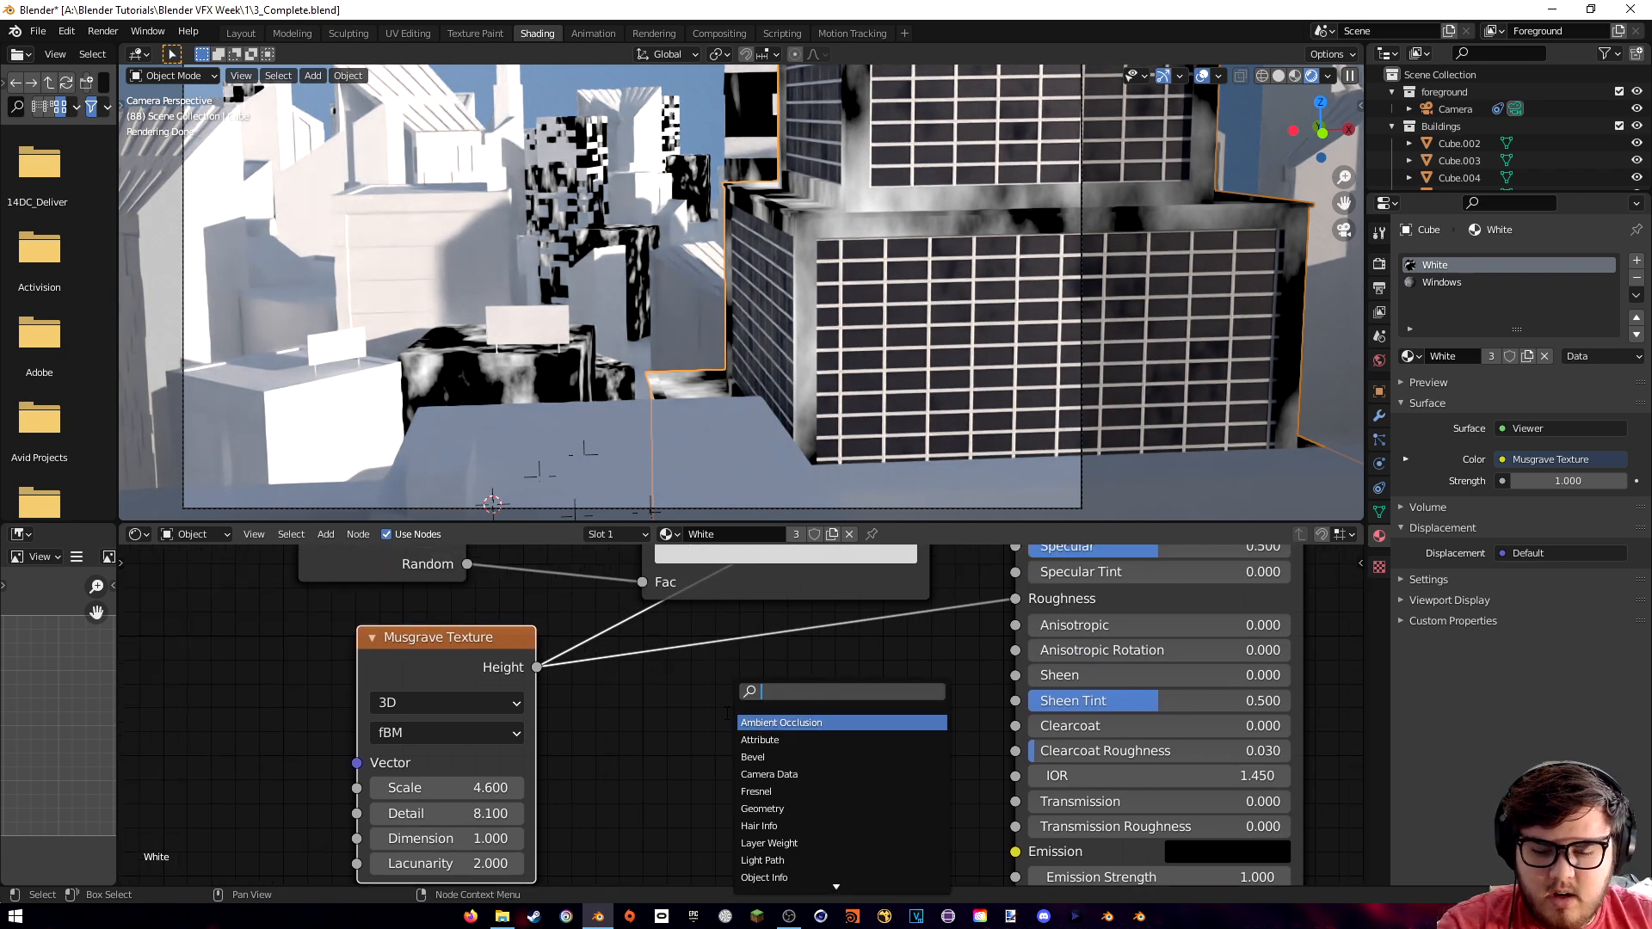
left_click(764, 740)
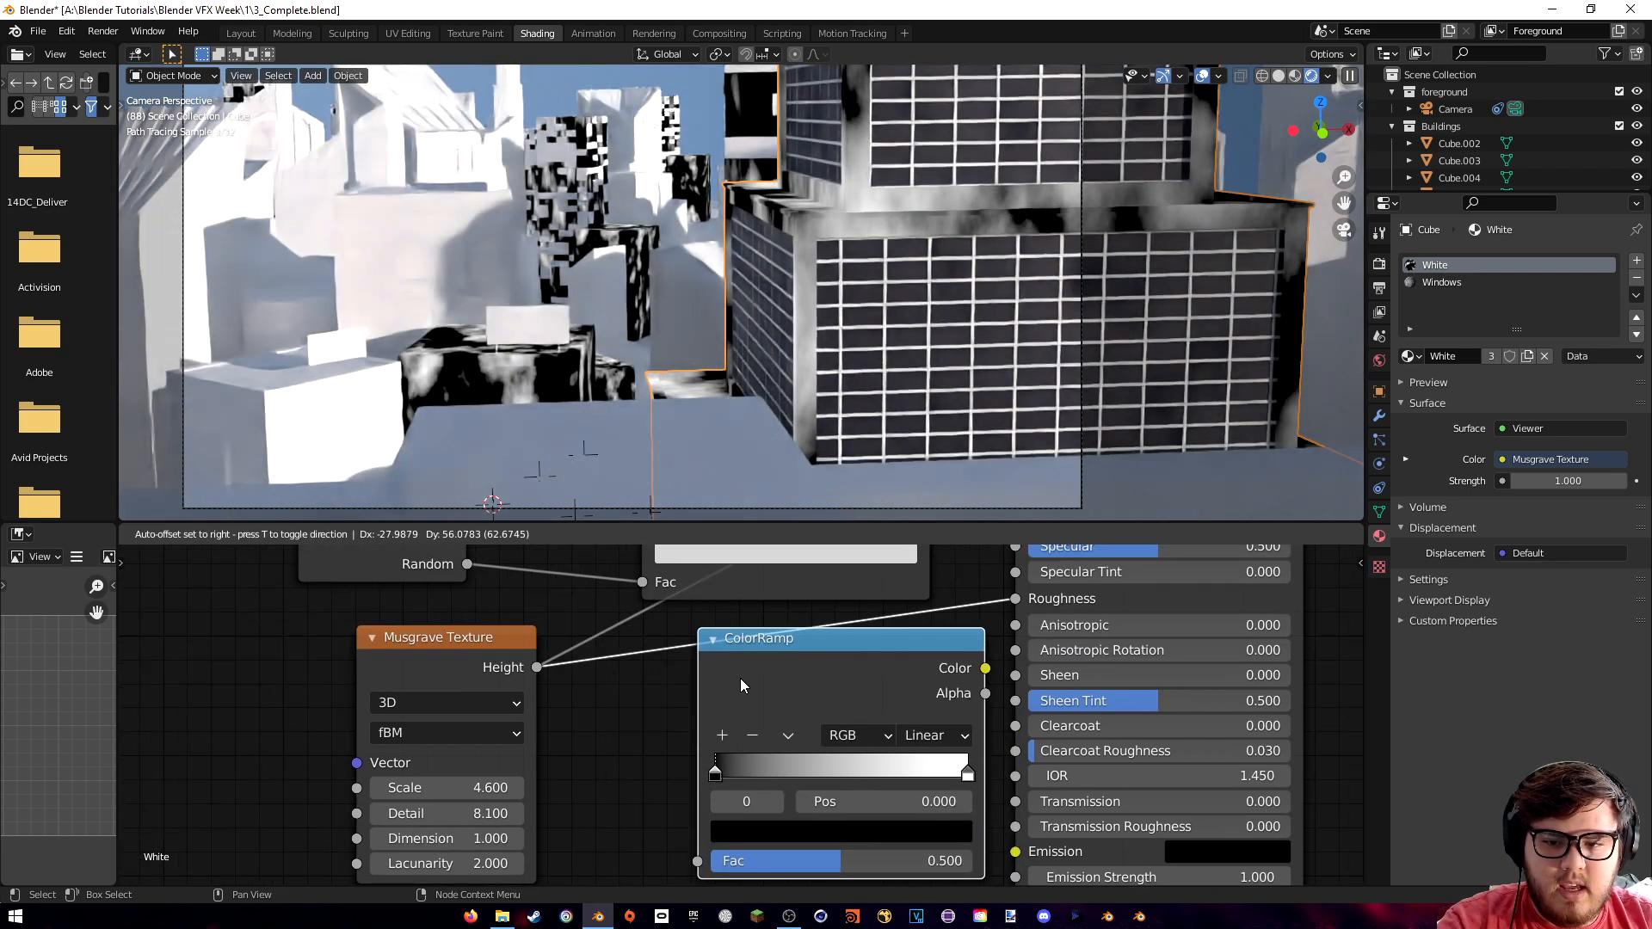
- Lighten the roughness ColorRamp's black stop to a light grey and preview the ramp on the buildings
left_click(721, 767)
left_click(762, 831)
left_click(917, 533)
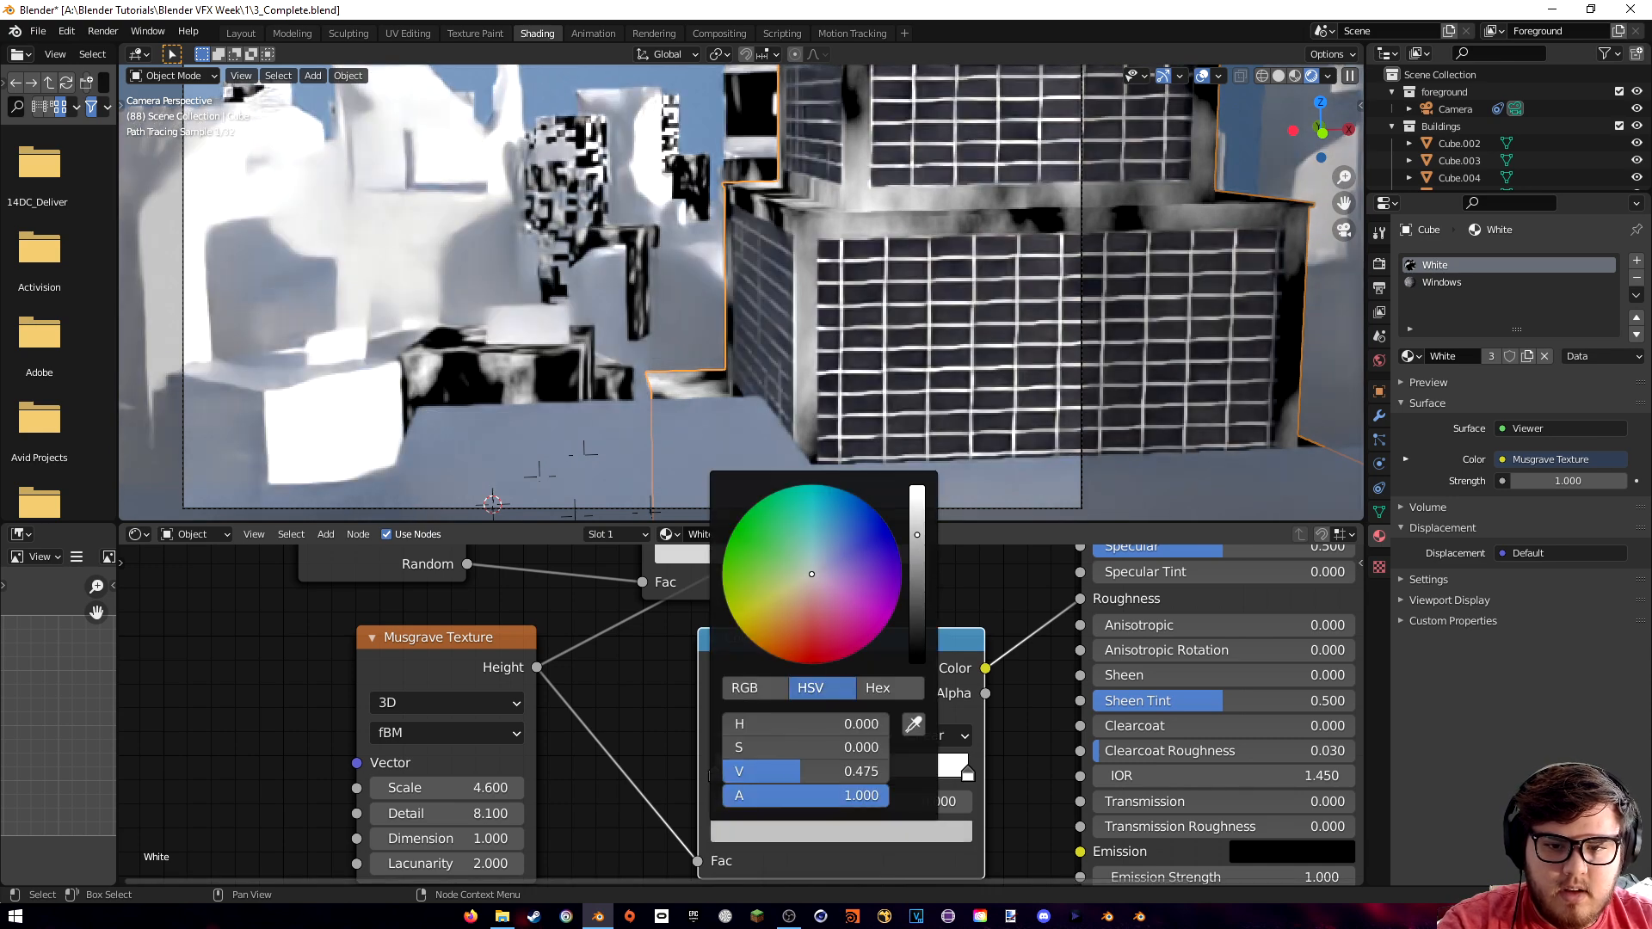
left_click(981, 641, "ctrl+shift")
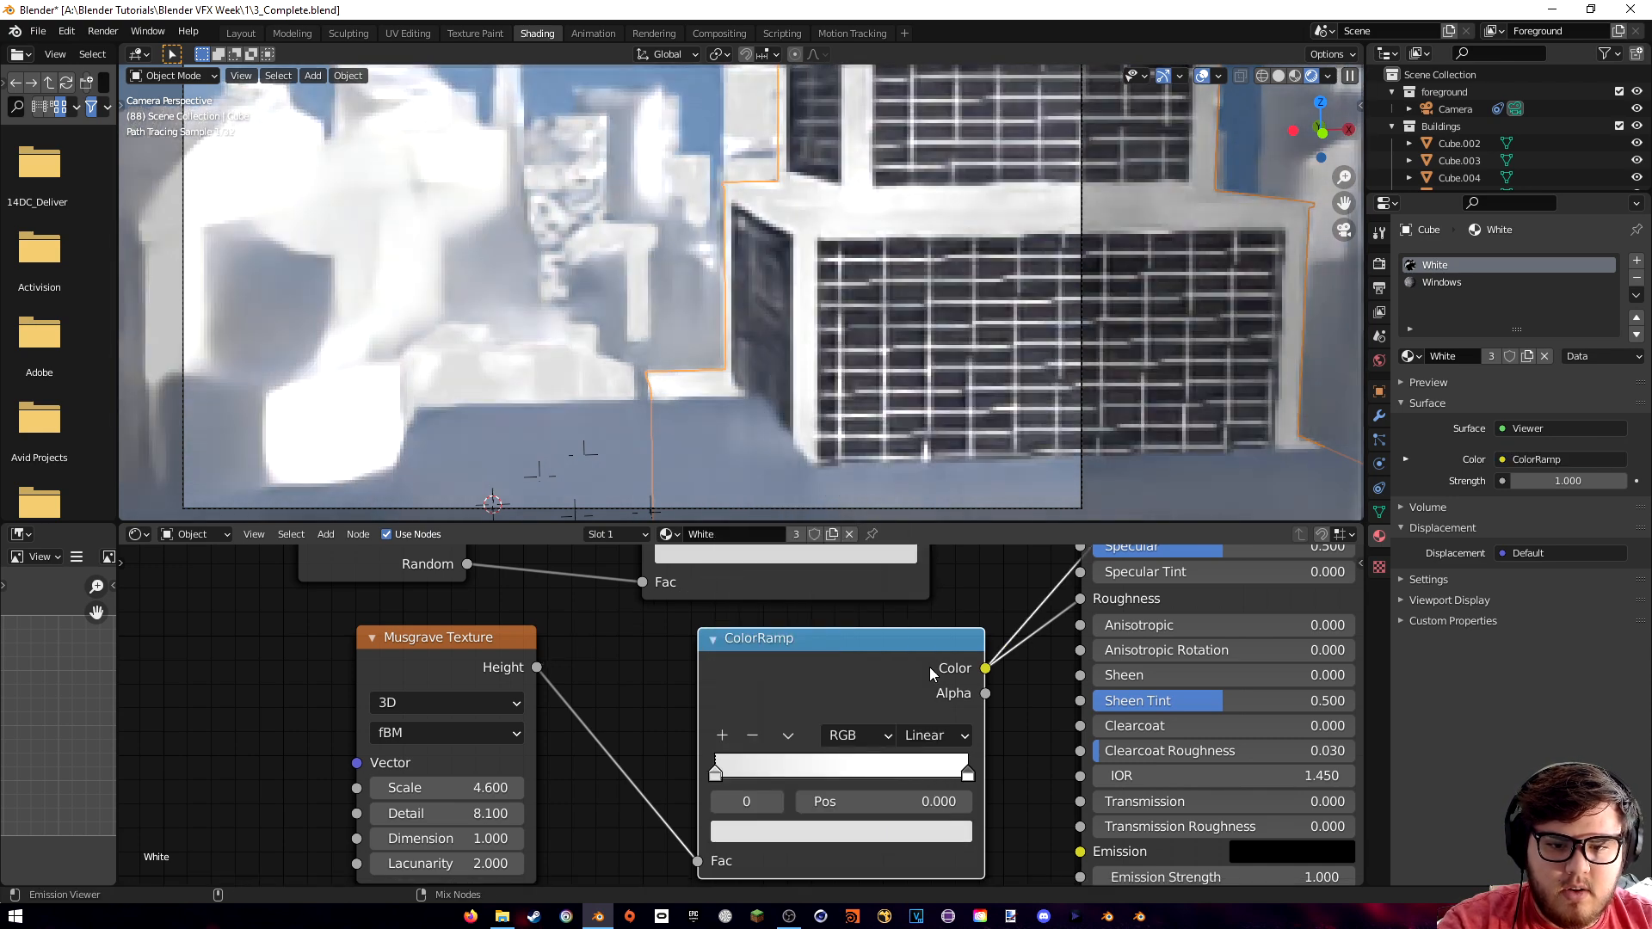
middle_click_drag(990, 643, 843, 615)
middle_click_drag(875, 204, 962, 240, "shift")
- Move the Material Output node clear of the Principled BSDF and reconnect the BSDF output to its Surface input
middle_click_drag(822, 658, 413, 818)
scroll(807, 678, "down", 3)
left_click(870, 589)
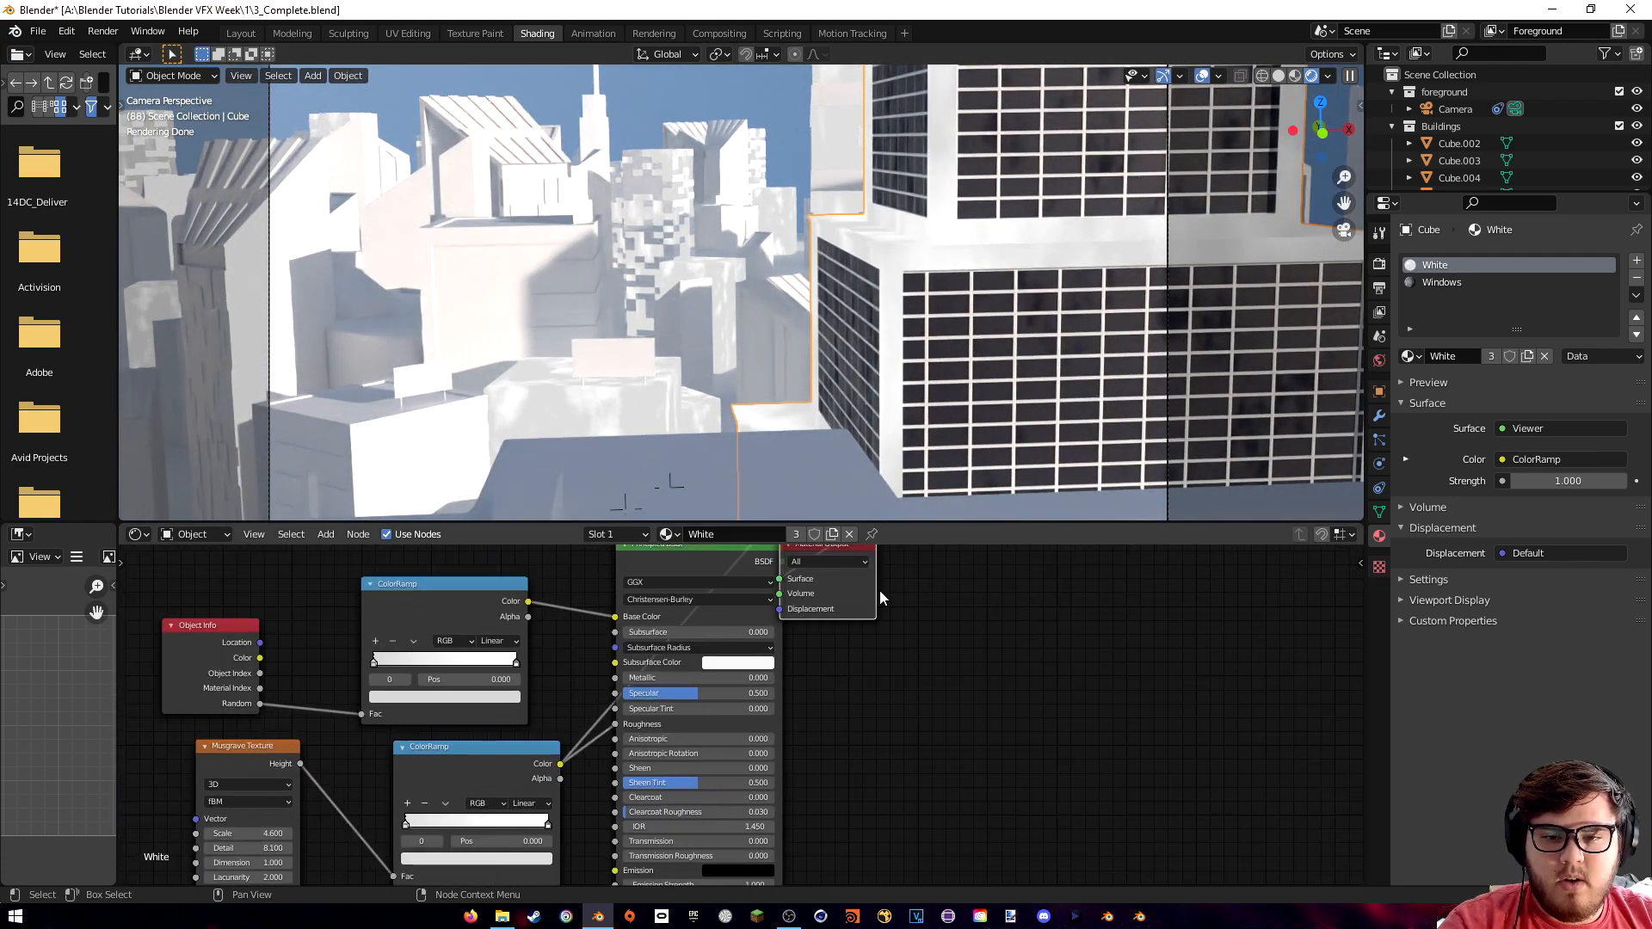
left_click_drag(880, 596, 1022, 608)
left_click_drag(781, 561, 920, 591)
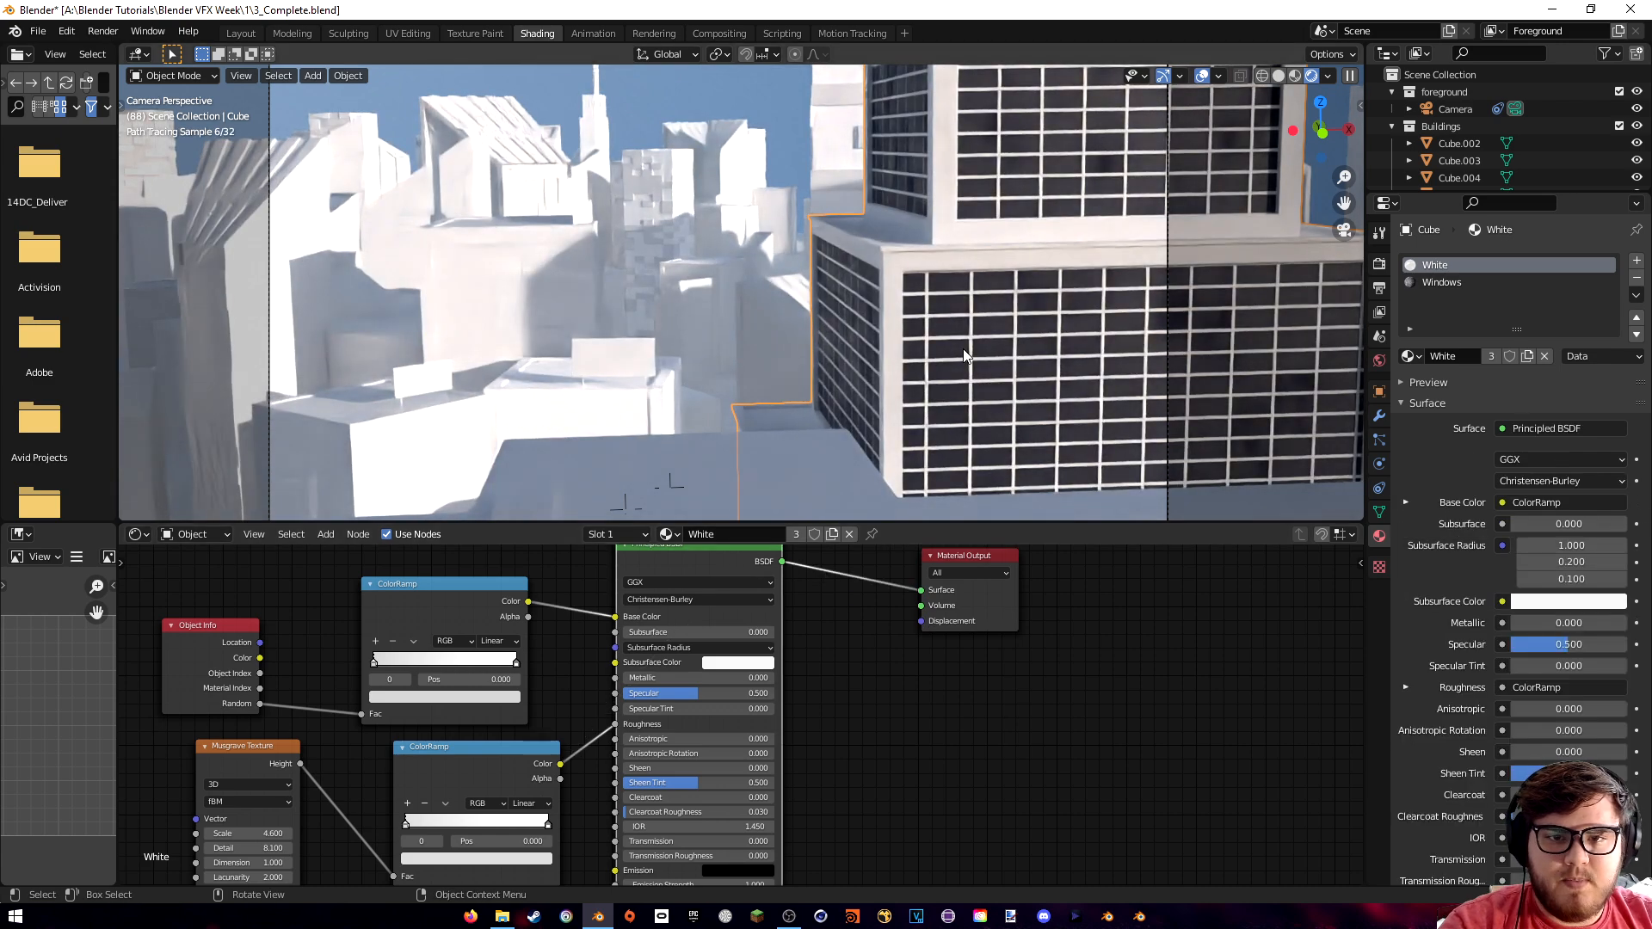
middle_click_drag(846, 759, 684, 704)
scroll(685, 704, "down", 6)
left_click(771, 580)
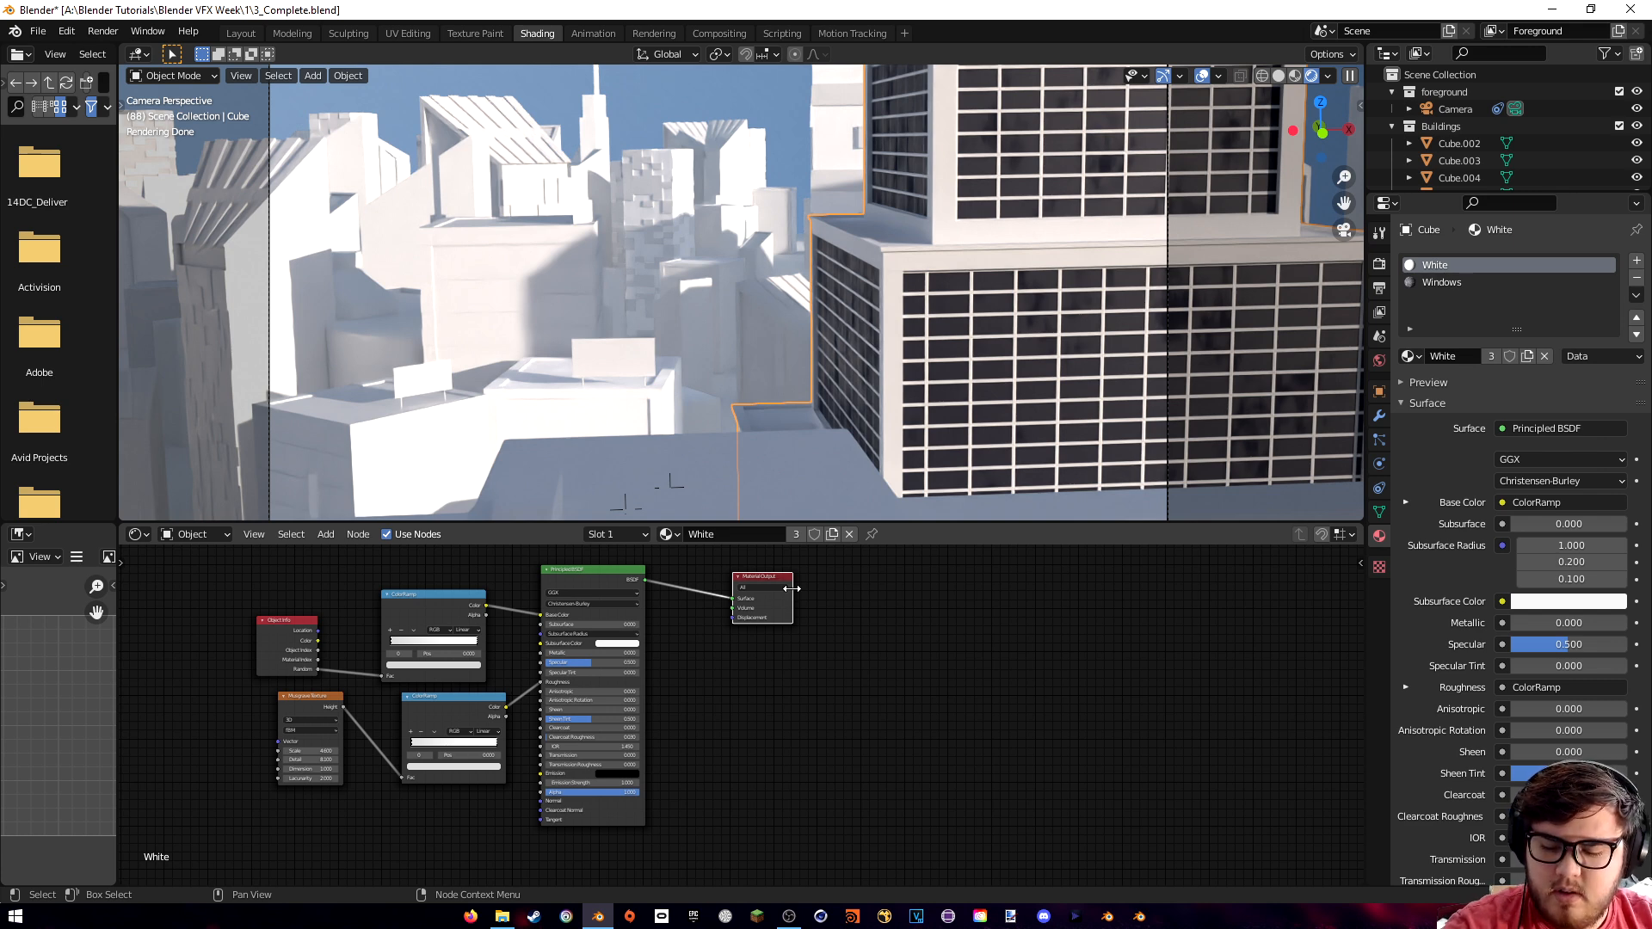
- Move the Material Output farther from the Principled BSDF, add a Brick Texture node and connect it to the Displacement input
left_click_drag(792, 587, 934, 574)
key("shift+a")
left_click(757, 656)
type("brick")
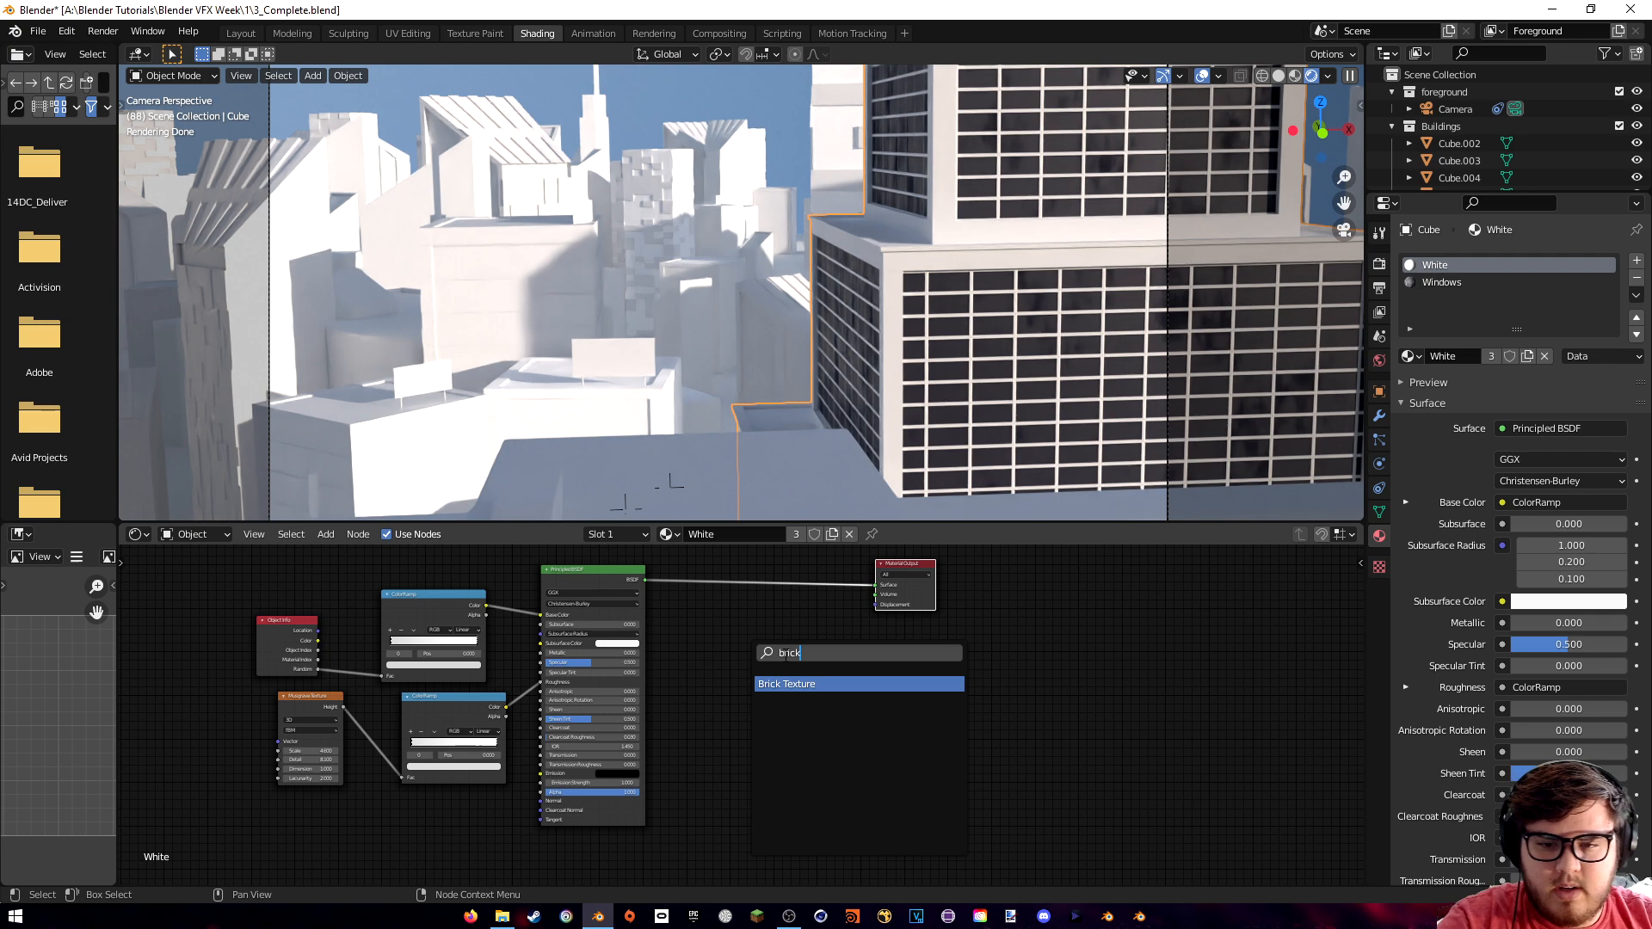
key("Return")
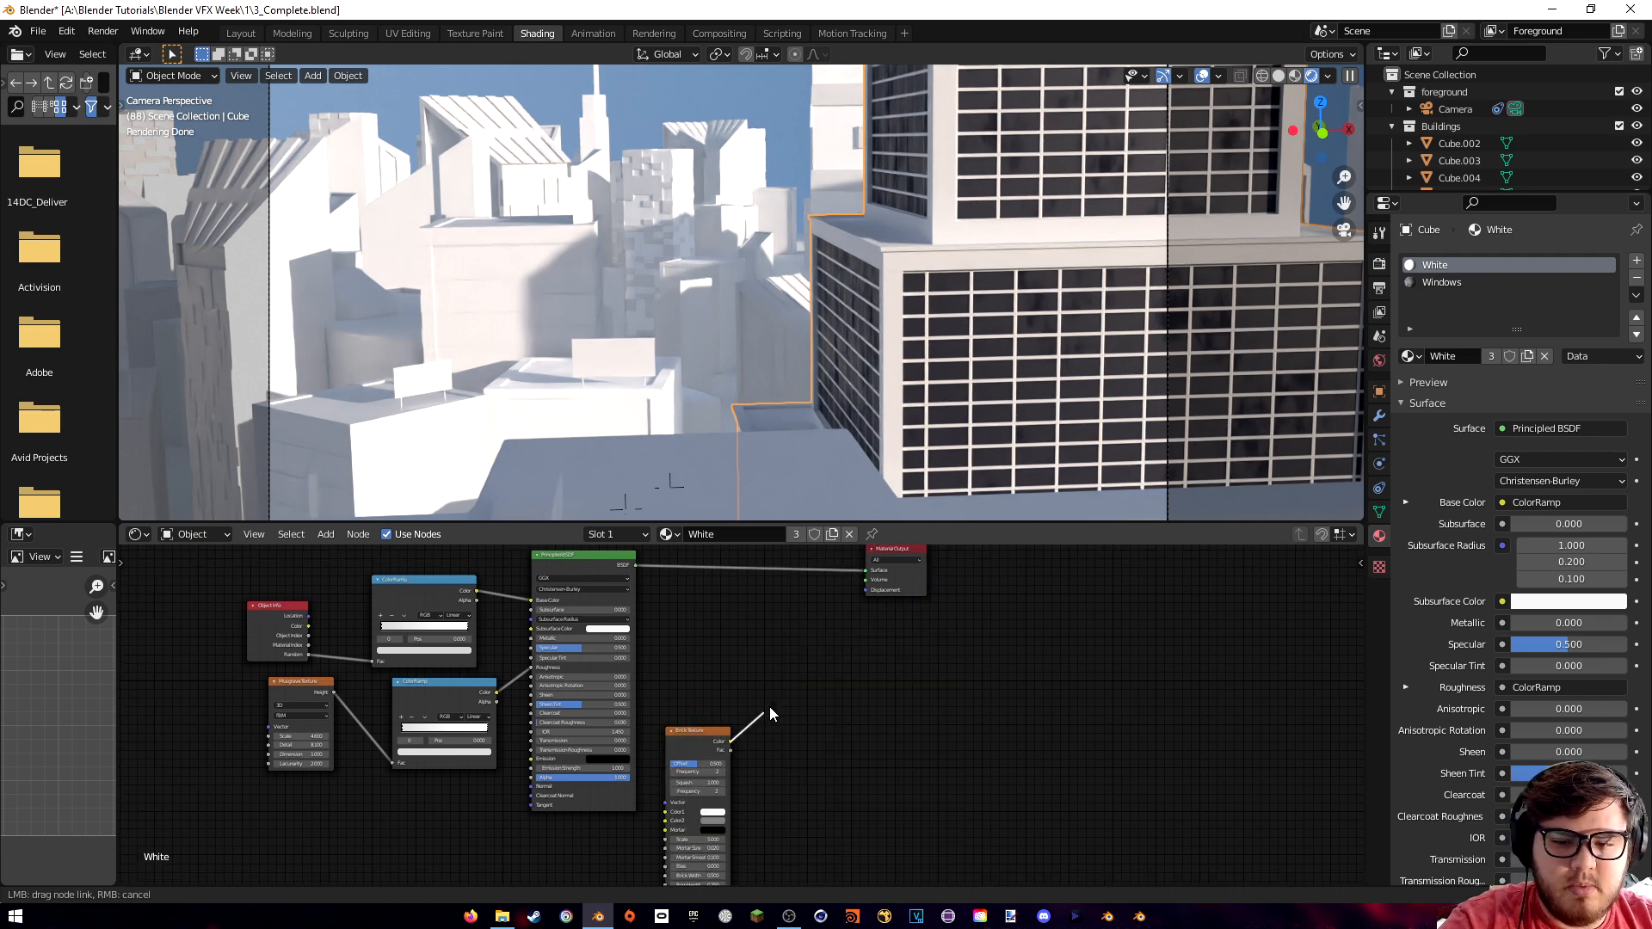
left_click_drag(730, 750, 865, 599)
- Insert a Displacement node between the Brick Texture and the Material Output, with the brick link feeding its Height input
key("shift+a")
left_click(775, 622)
type("displac")
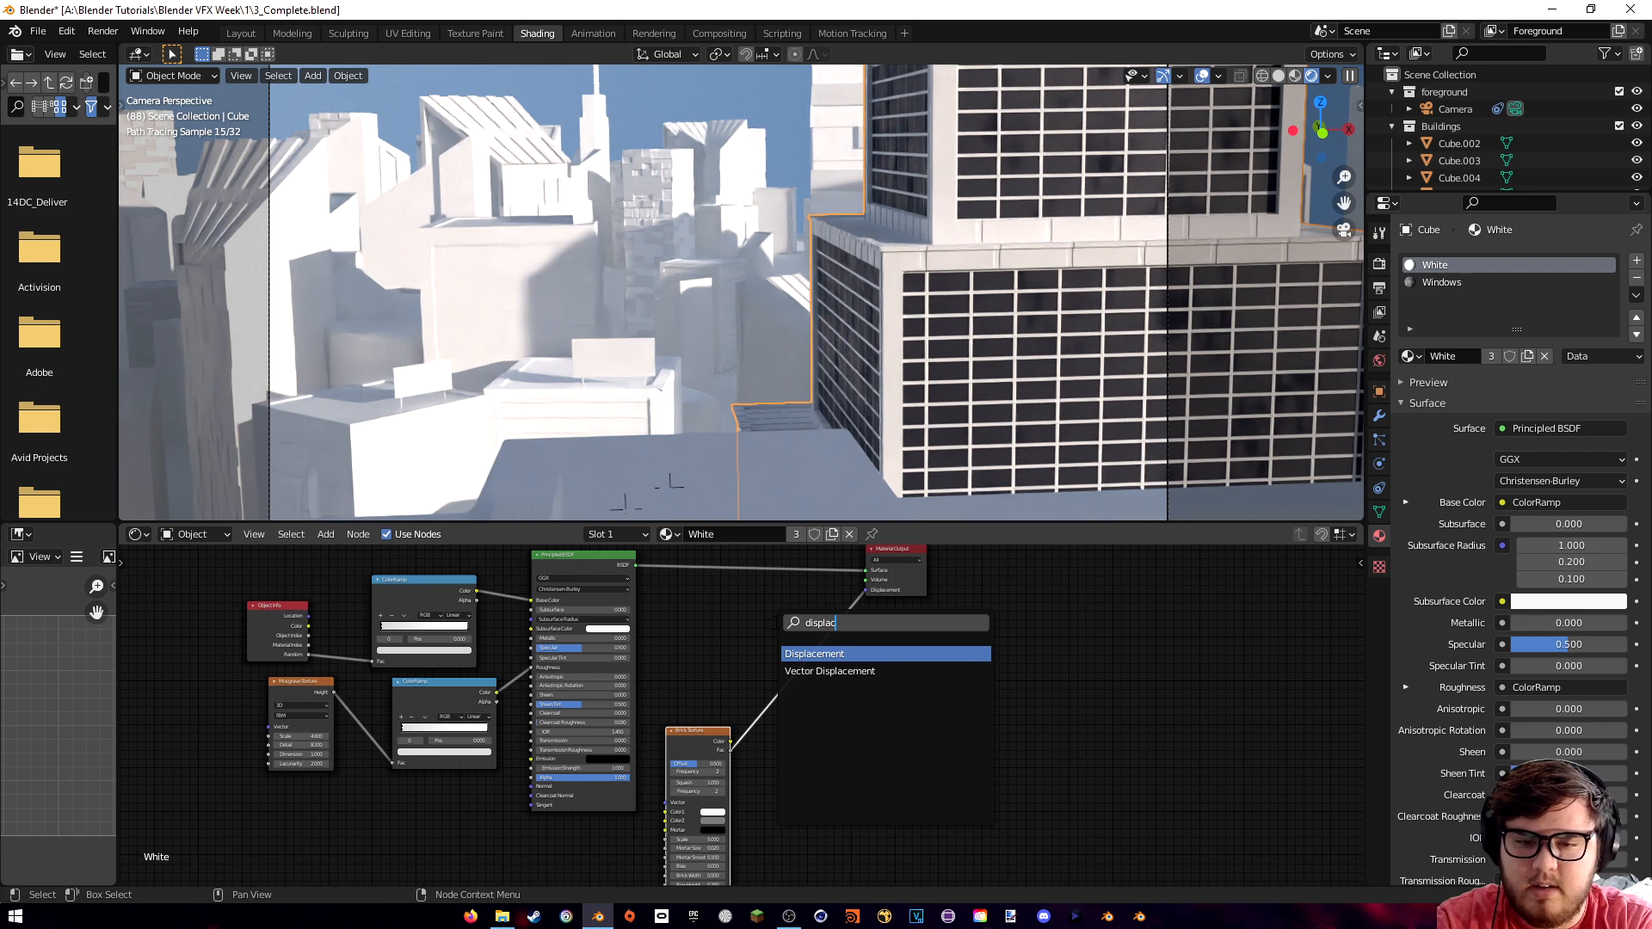
type("e")
left_click(824, 654)
left_click(774, 675)
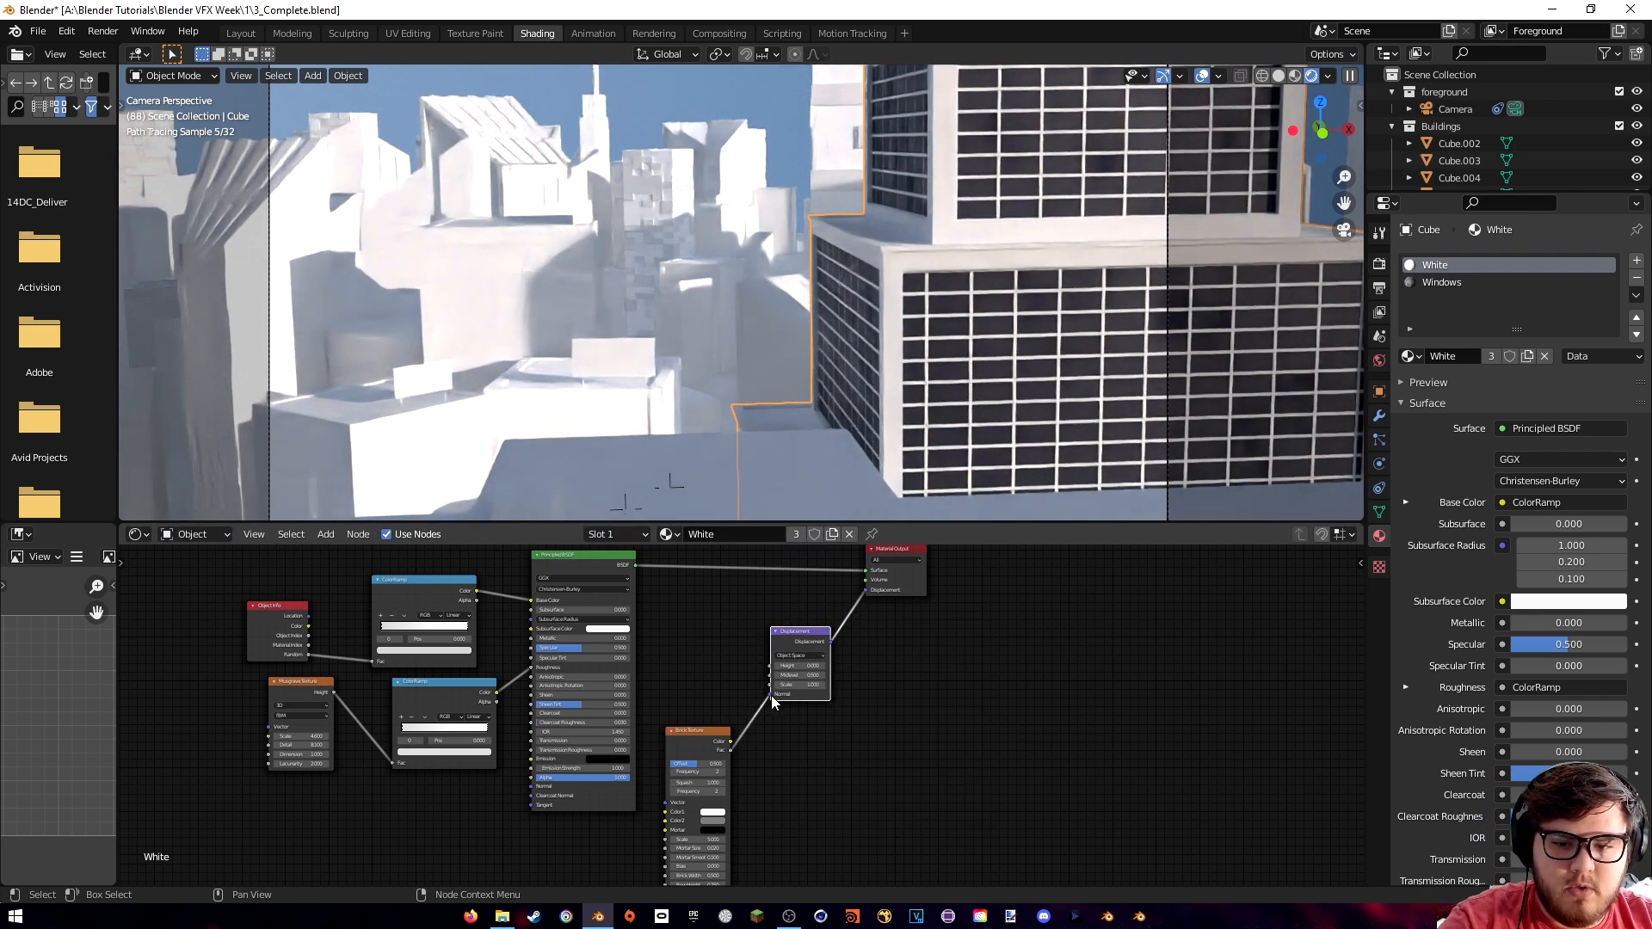
left_click_drag(773, 669, 770, 666)
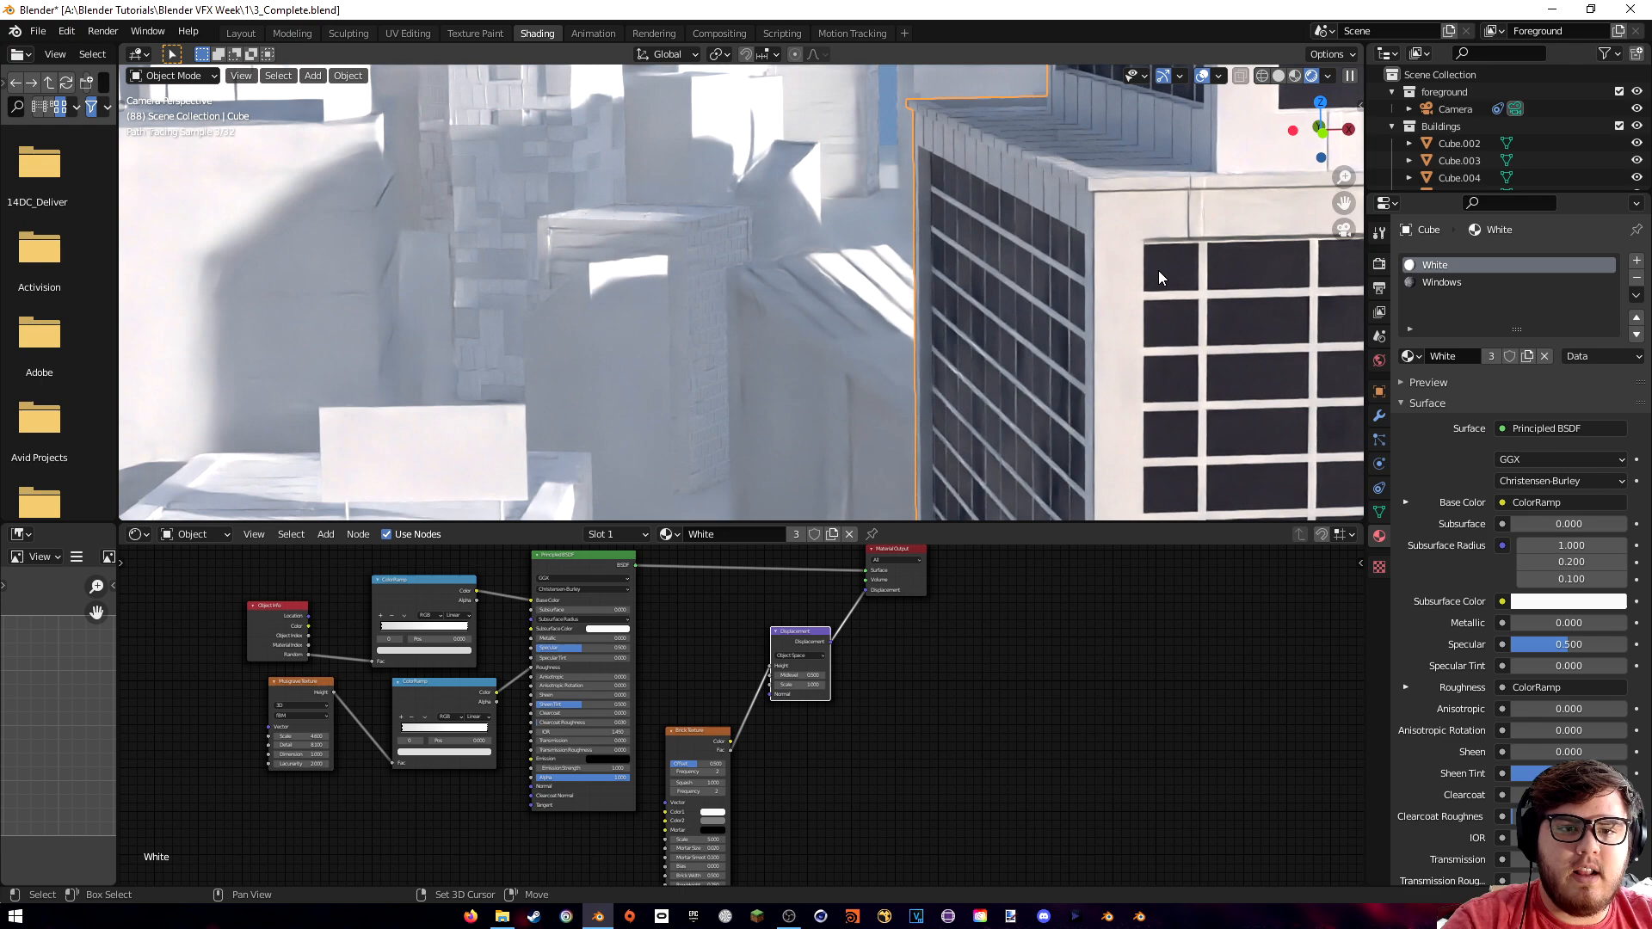
- Move the Brick Texture into free space below and add Mapping and Texture Coordinate nodes to its Vector input
middle_click_drag(1158, 271, 907, 323, "shift")
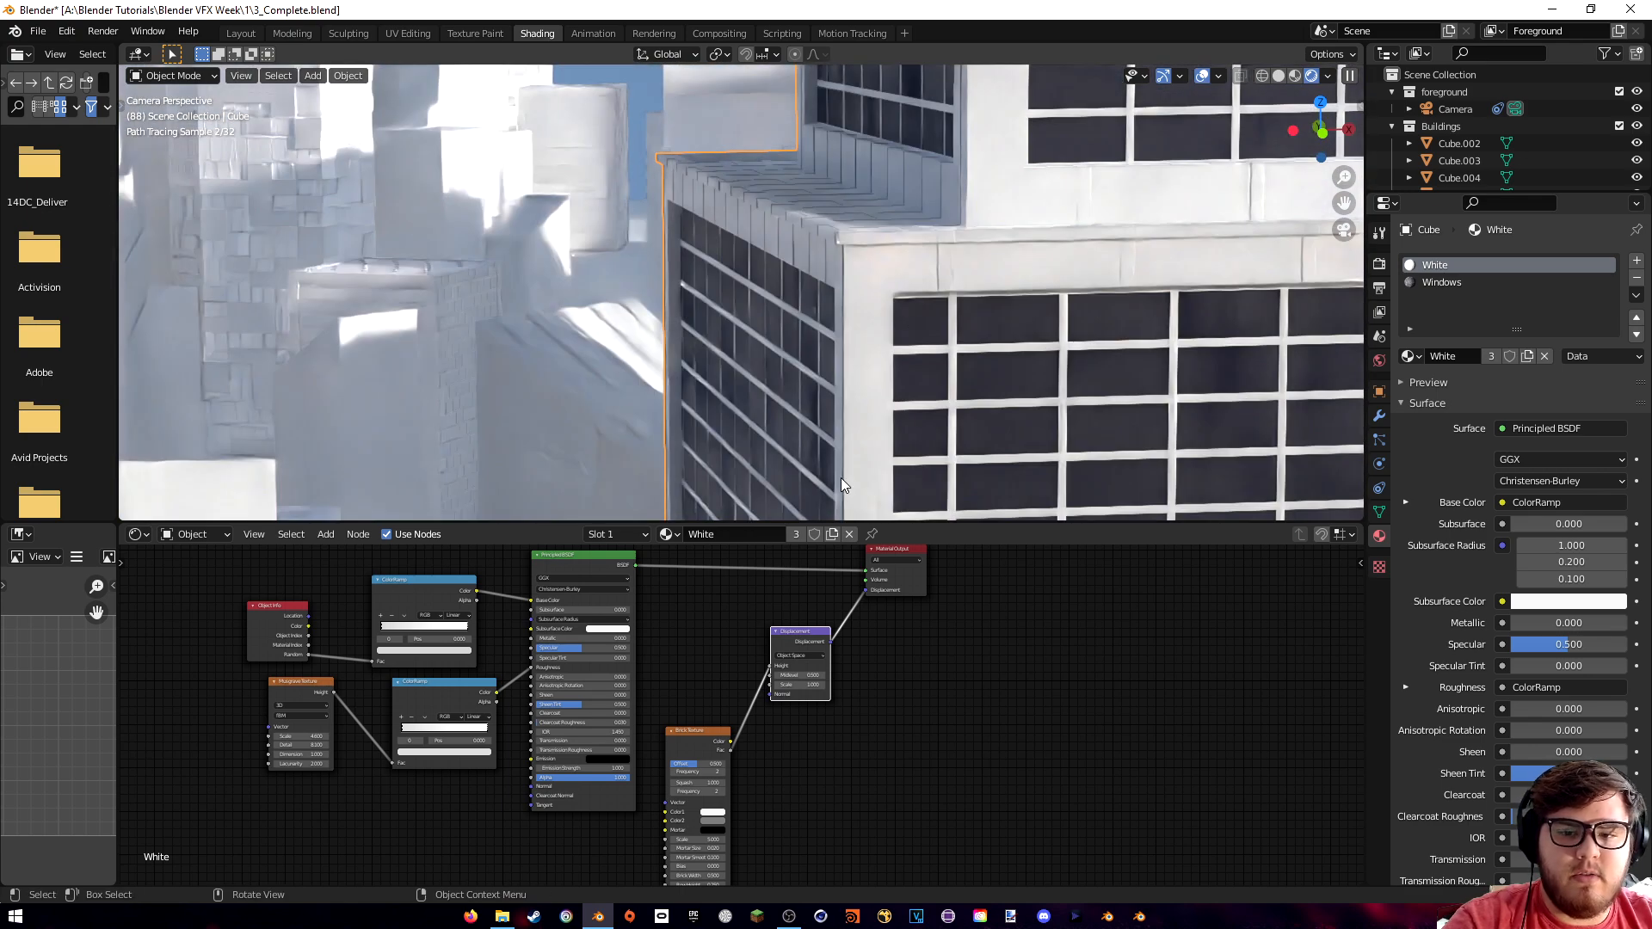
left_click_drag(698, 733, 795, 777)
left_click(795, 792)
middle_click_drag(806, 799, 924, 581)
key("g")
left_click(864, 657)
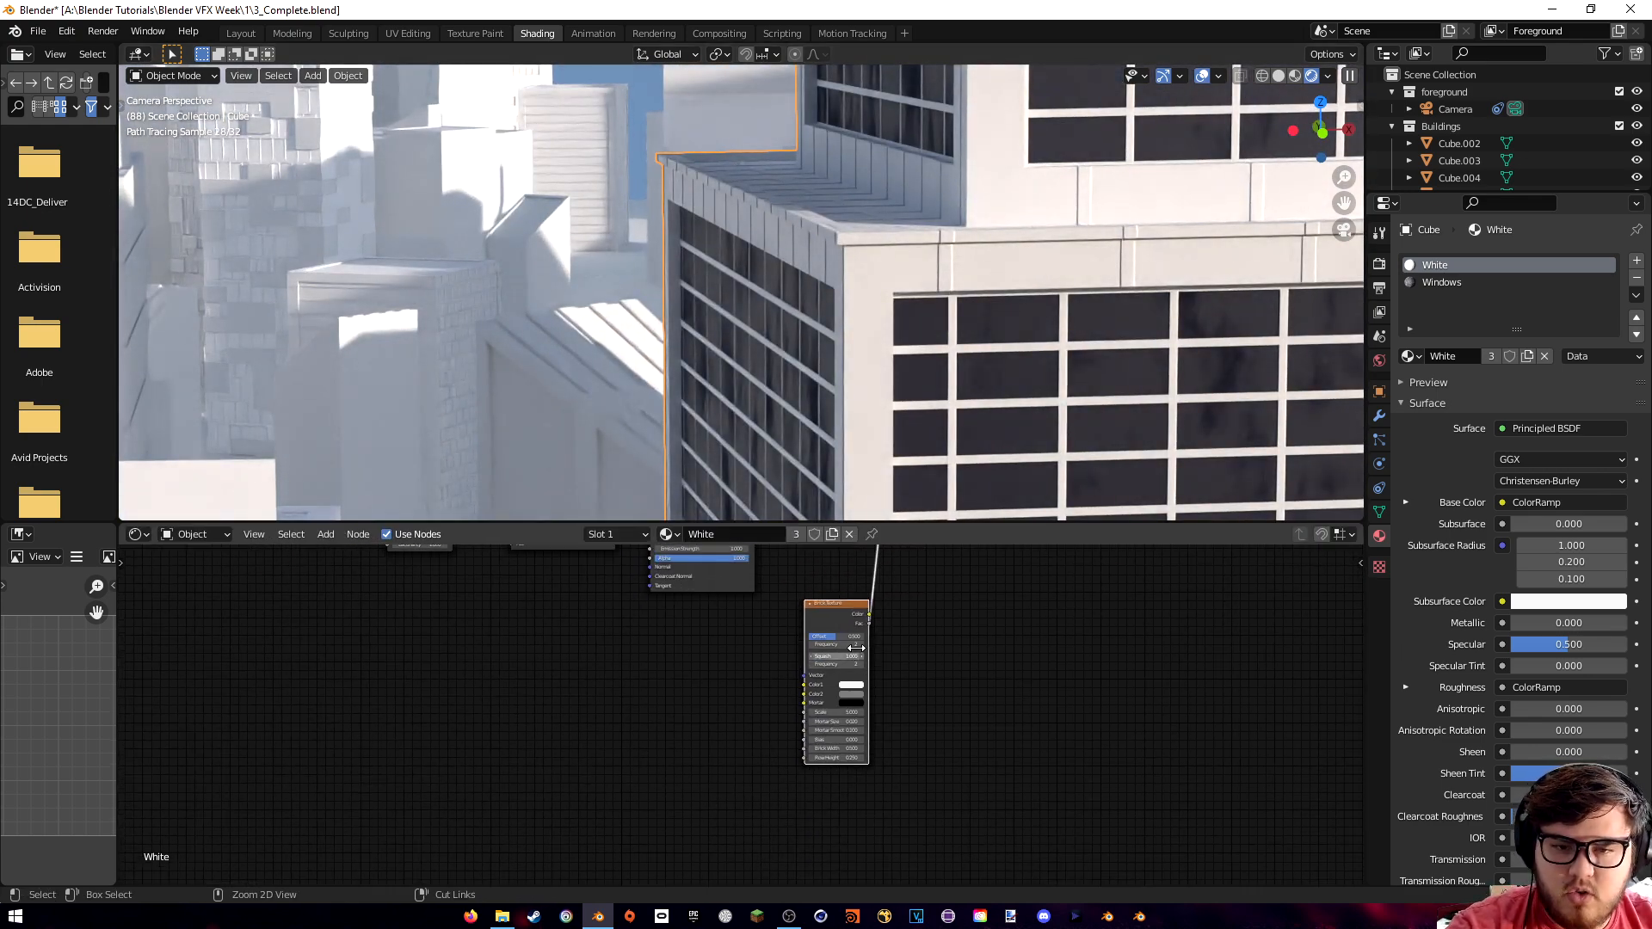
key("ctrl+t")
scroll(652, 660, "up", 2)
left_click_drag(592, 632, 639, 627)
- Reduce the Brick Texture's Mortar Size to 0.010 and further to 0.005, checking the panel lines on the building's ledge
middle_click_drag(1041, 652, 922, 688)
scroll(1114, 418, "down", 2)
middle_click_drag(1115, 418, 969, 436, "shift")
scroll(969, 436, "up", 7)
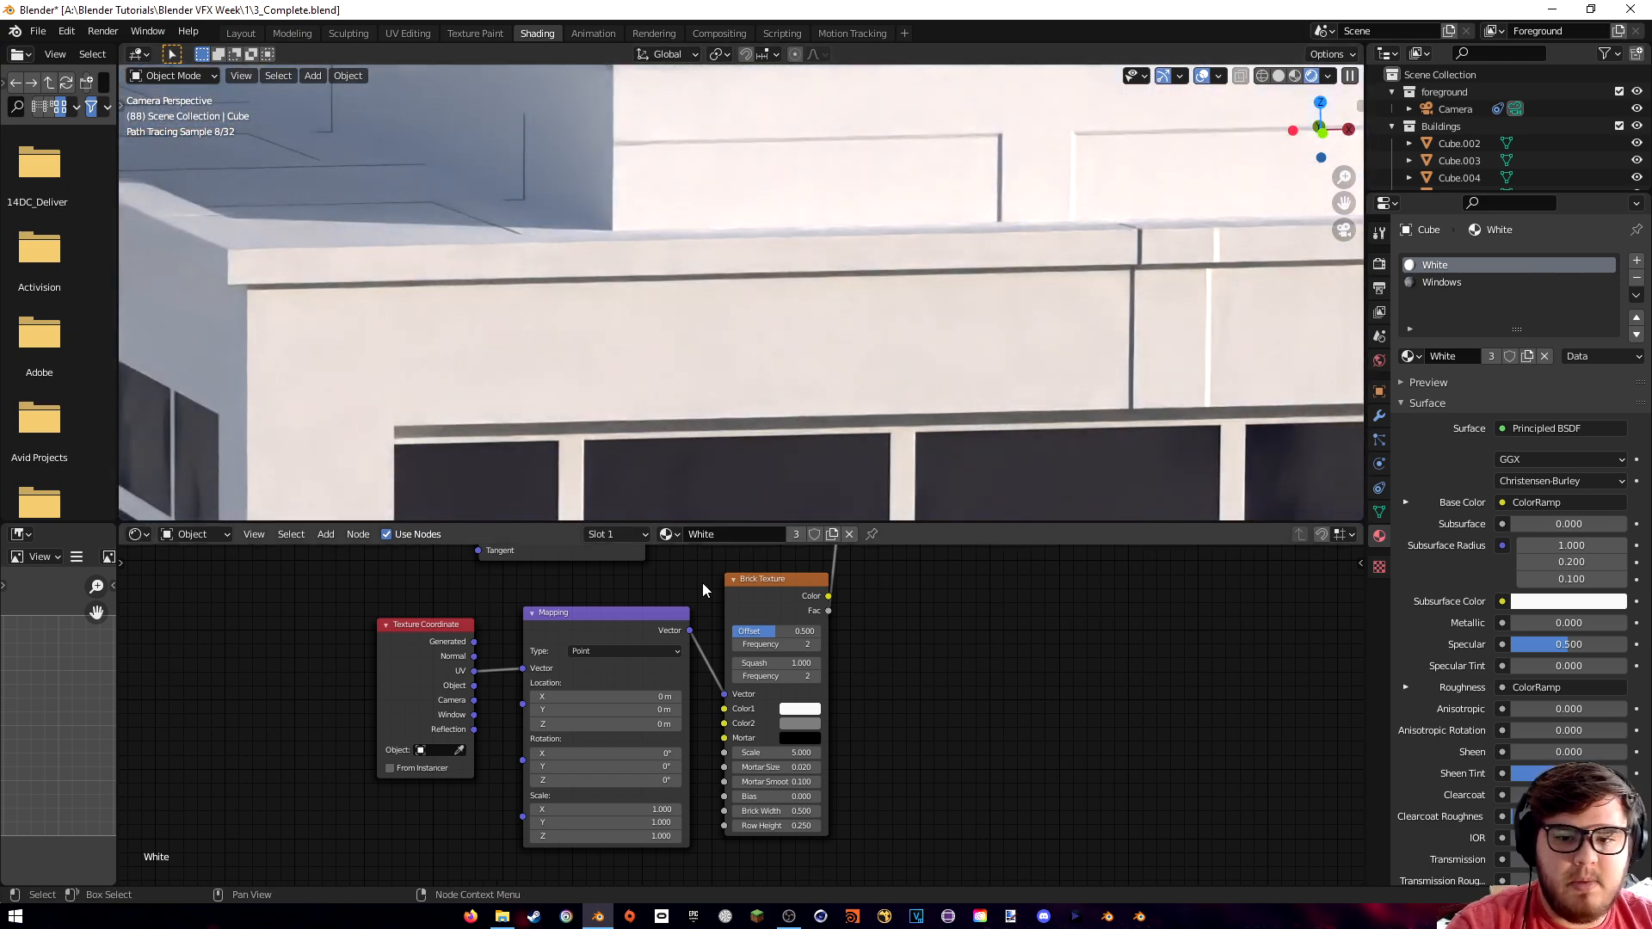
scroll(943, 690, "up", 2)
middle_click_drag(948, 687, 916, 656)
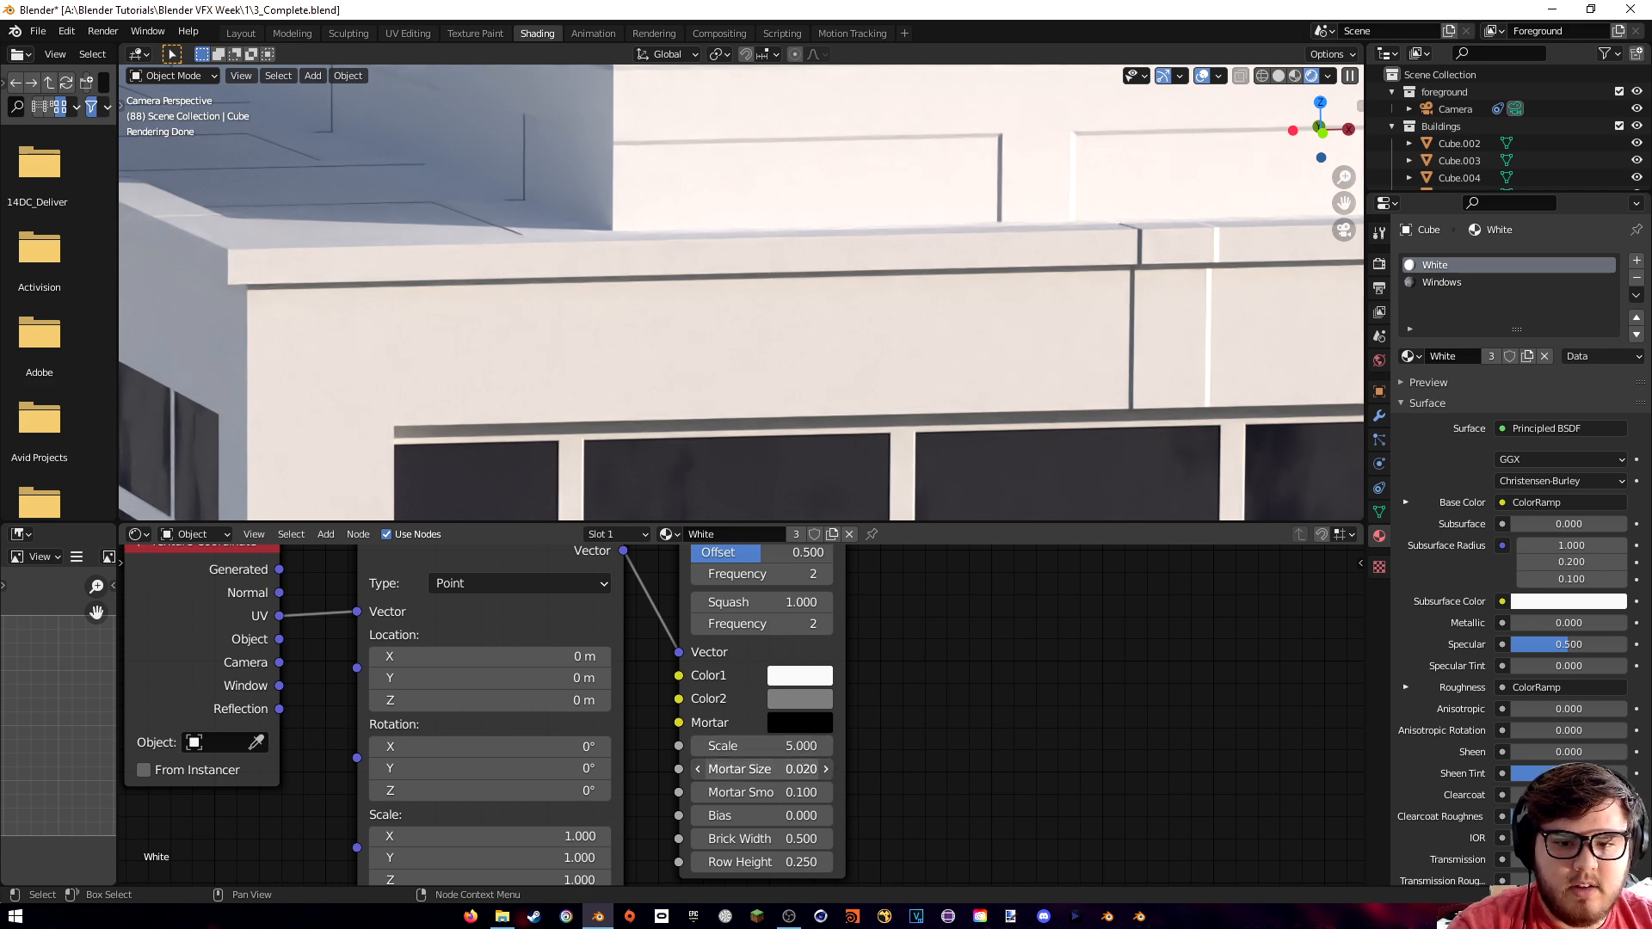
left_click(765, 771)
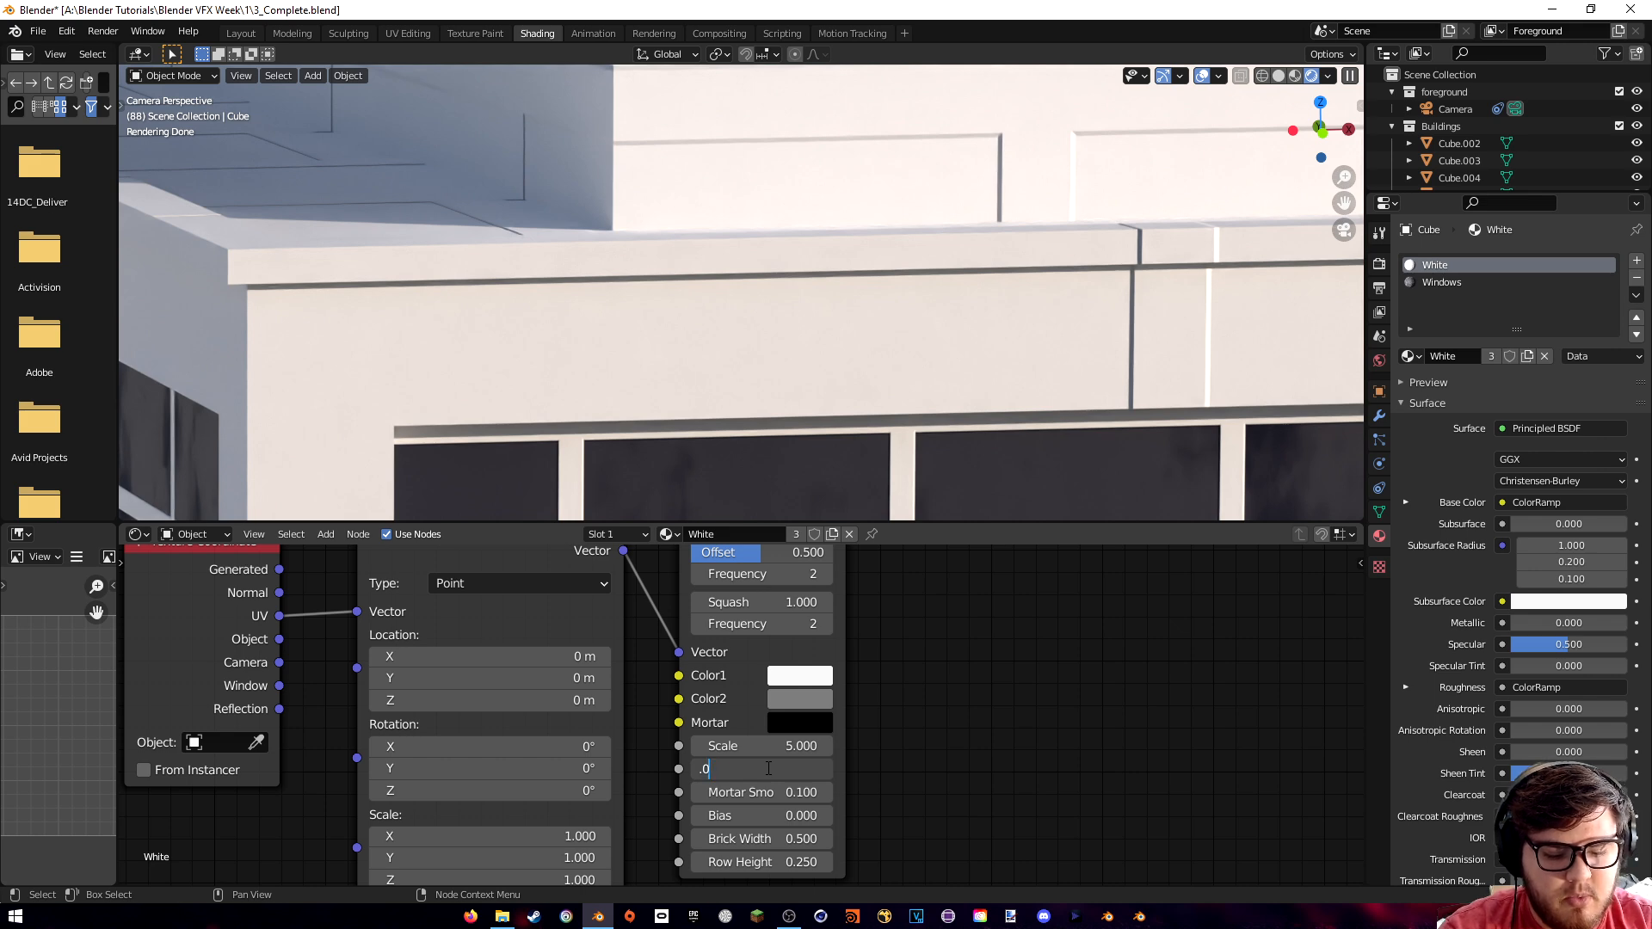
key("Return")
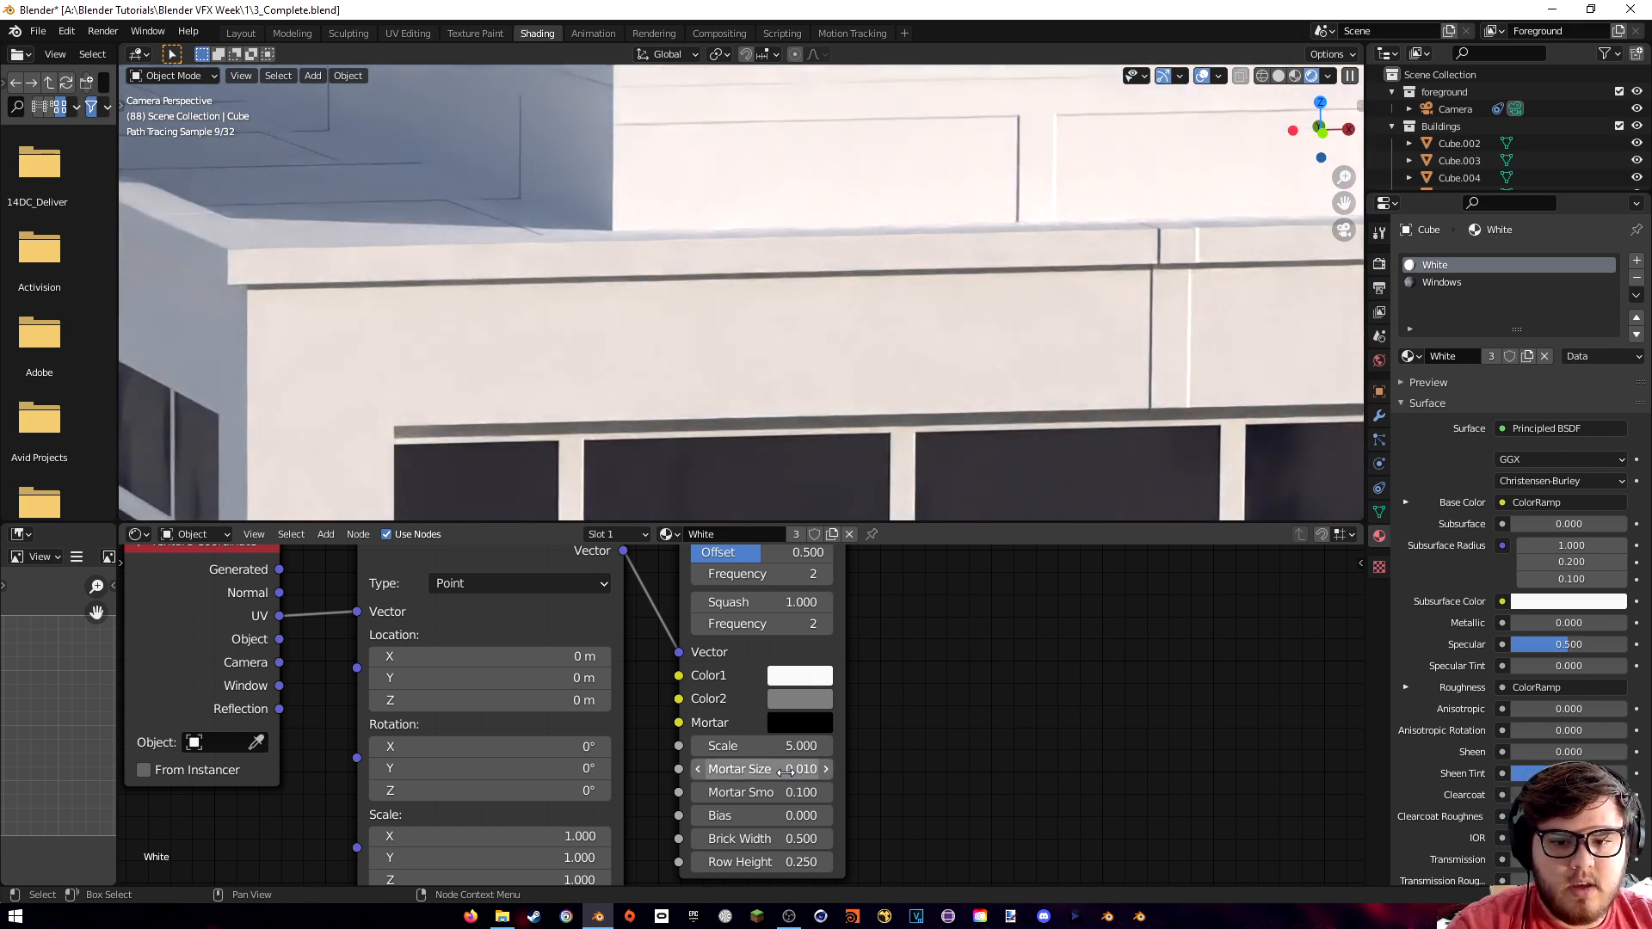
left_click(783, 770)
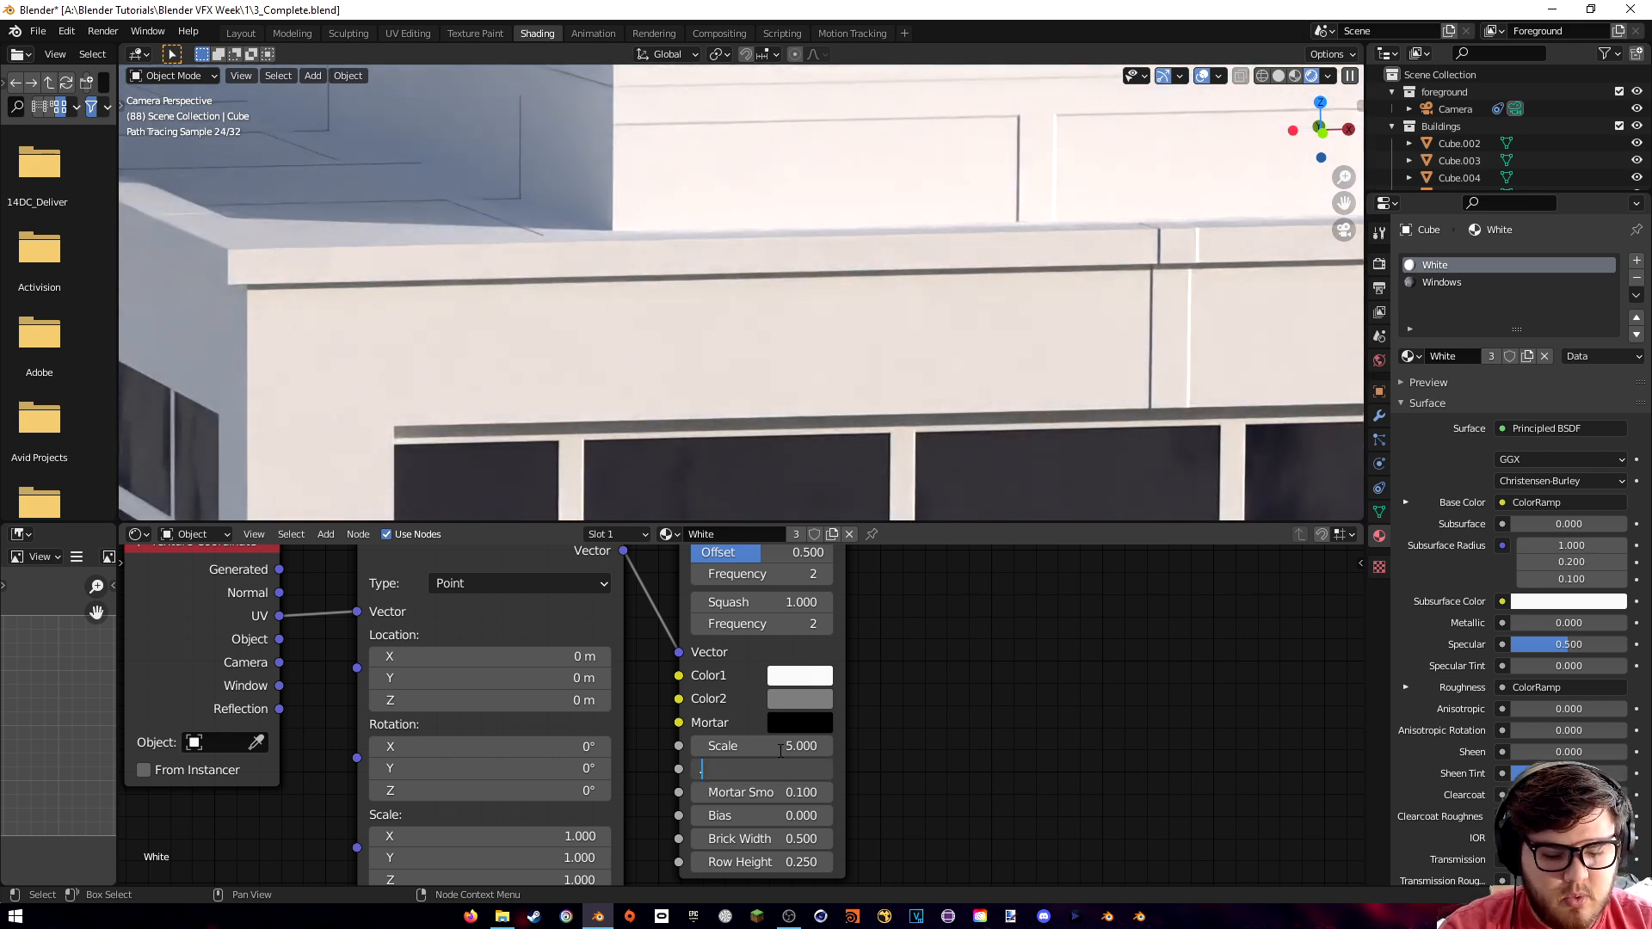
type(".005")
key("Return")
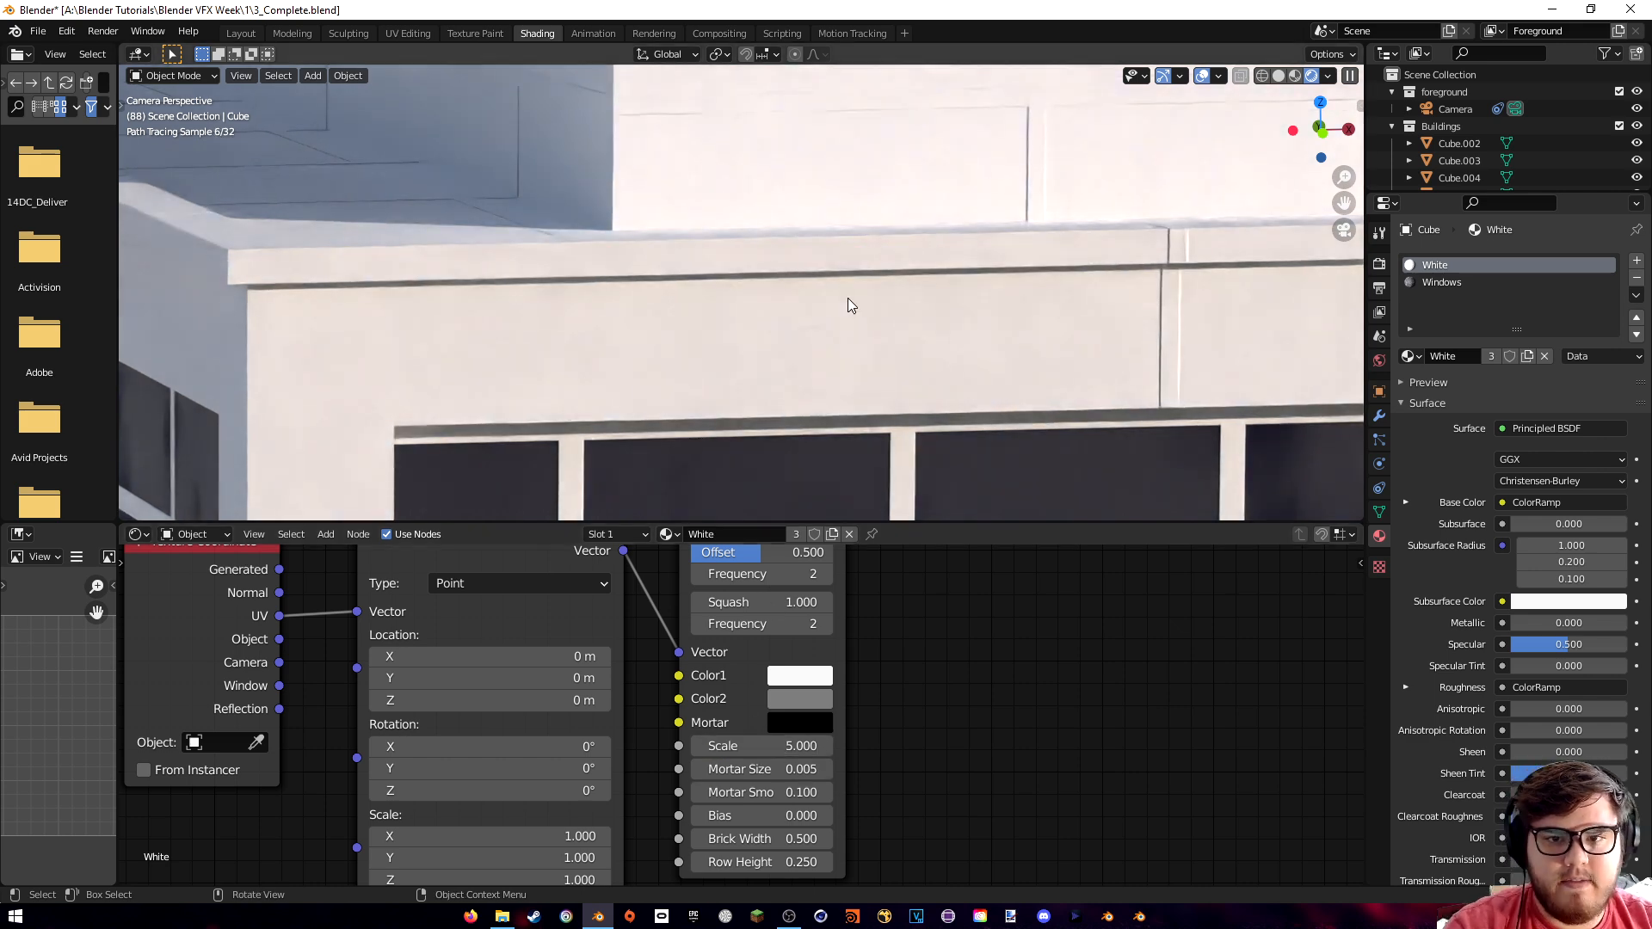
- Add an Ambient Occlusion node above the Principled BSDF in the White material and preview it on the buildings
scroll(850, 308, "down", 3)
scroll(981, 262, "down", 4)
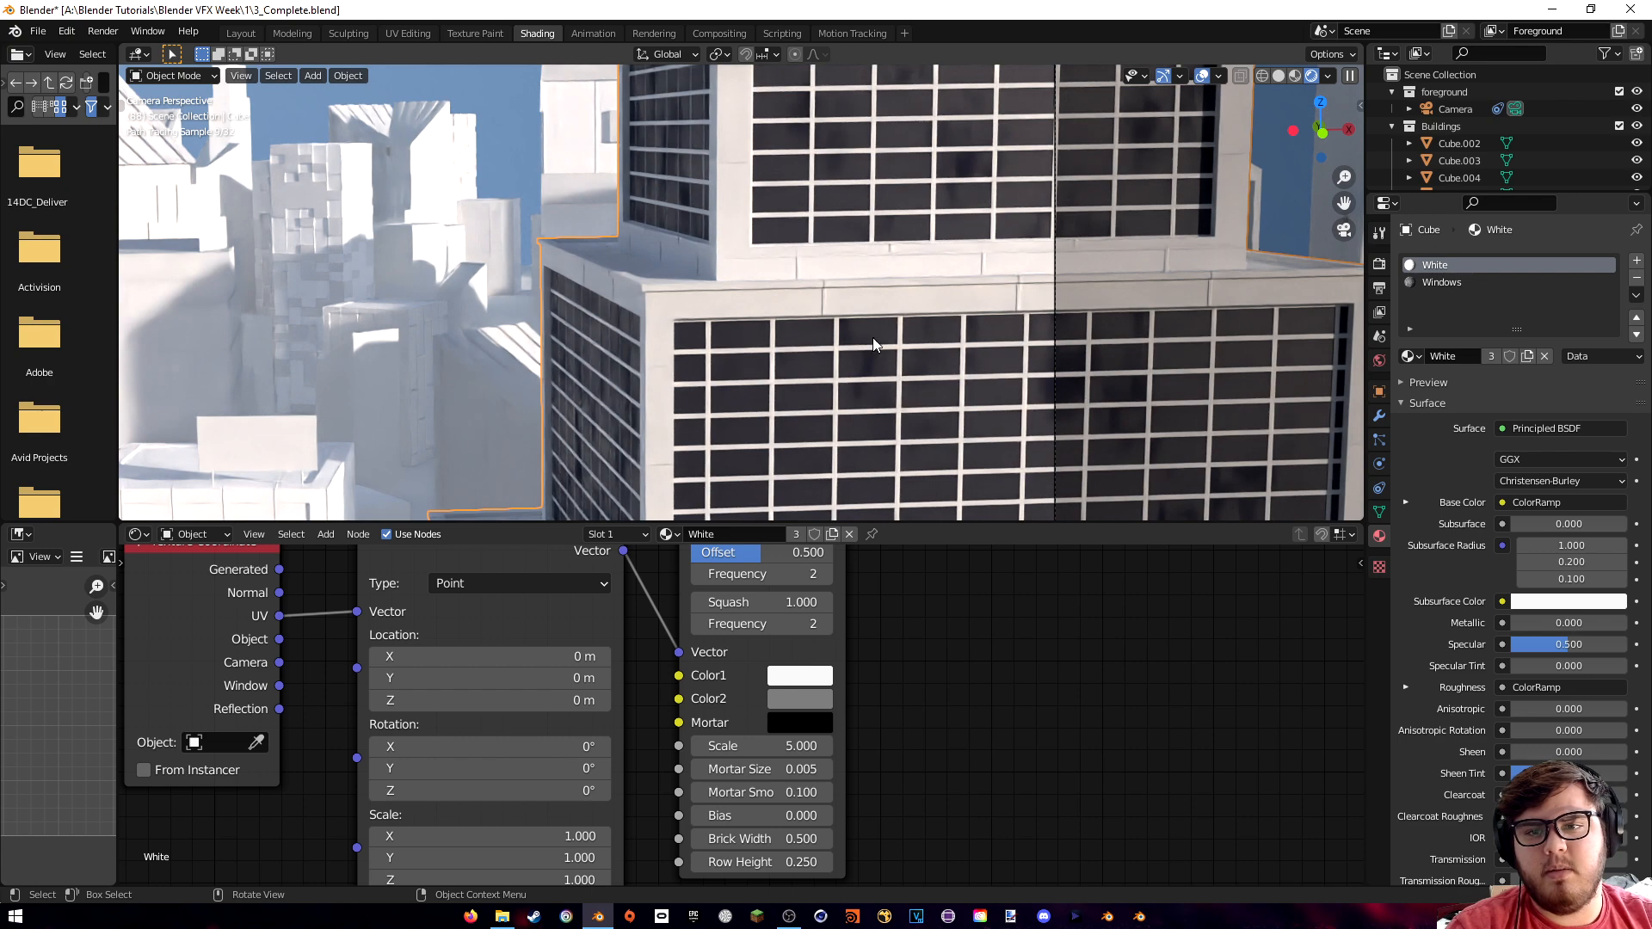
scroll(798, 356, "down", 5)
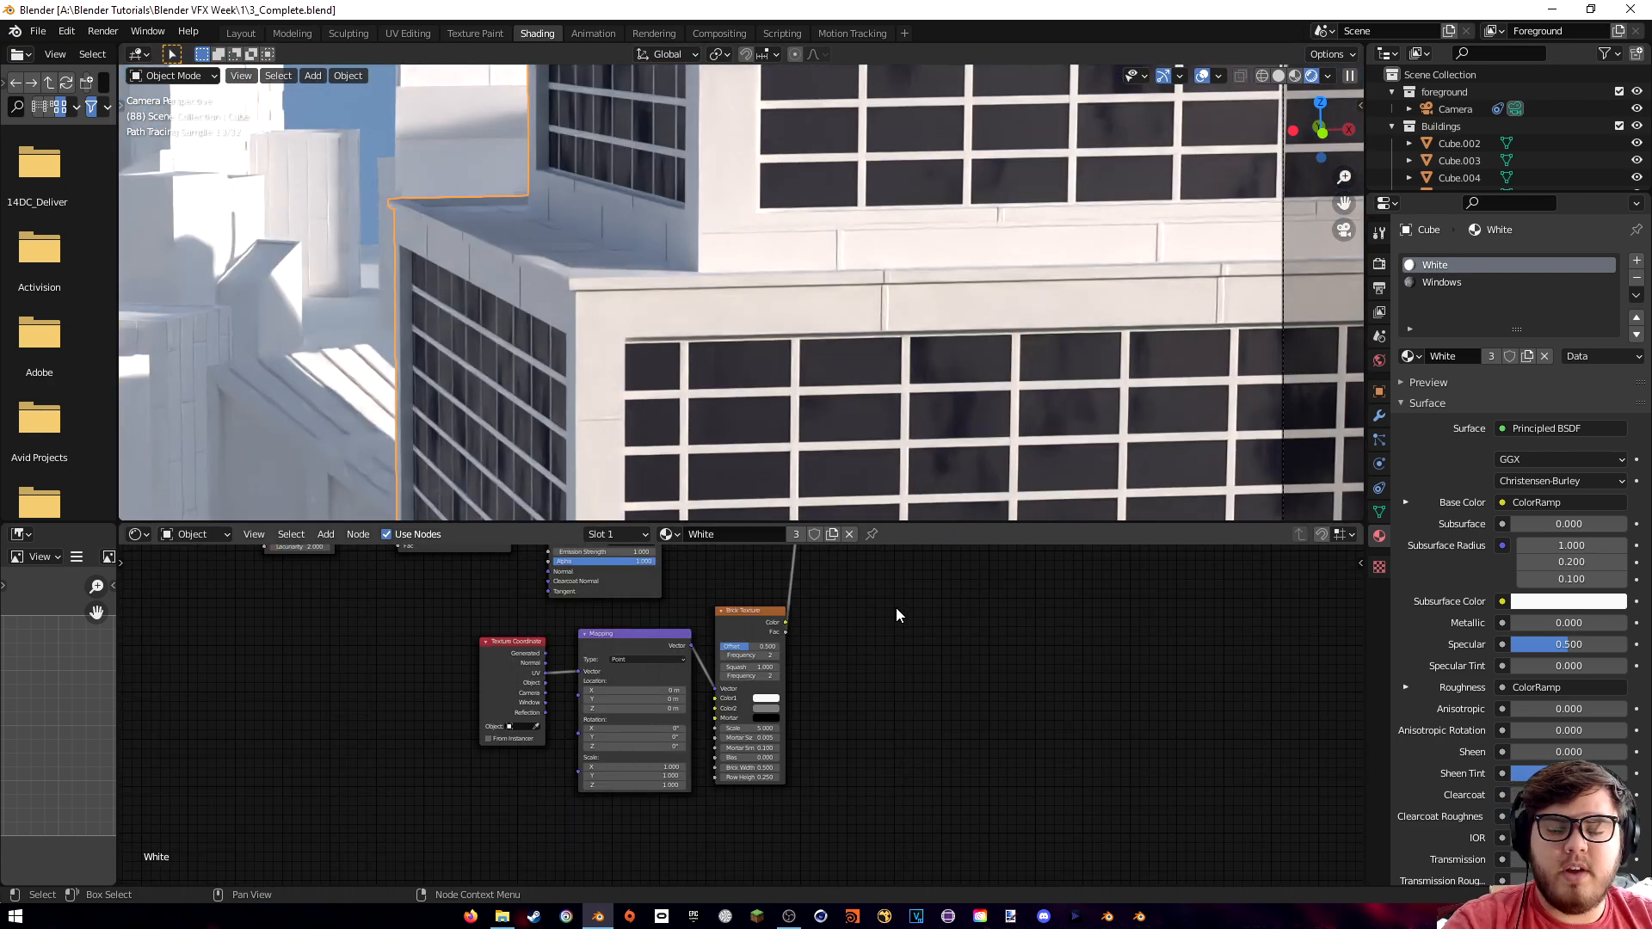
scroll(896, 607, "up", 5)
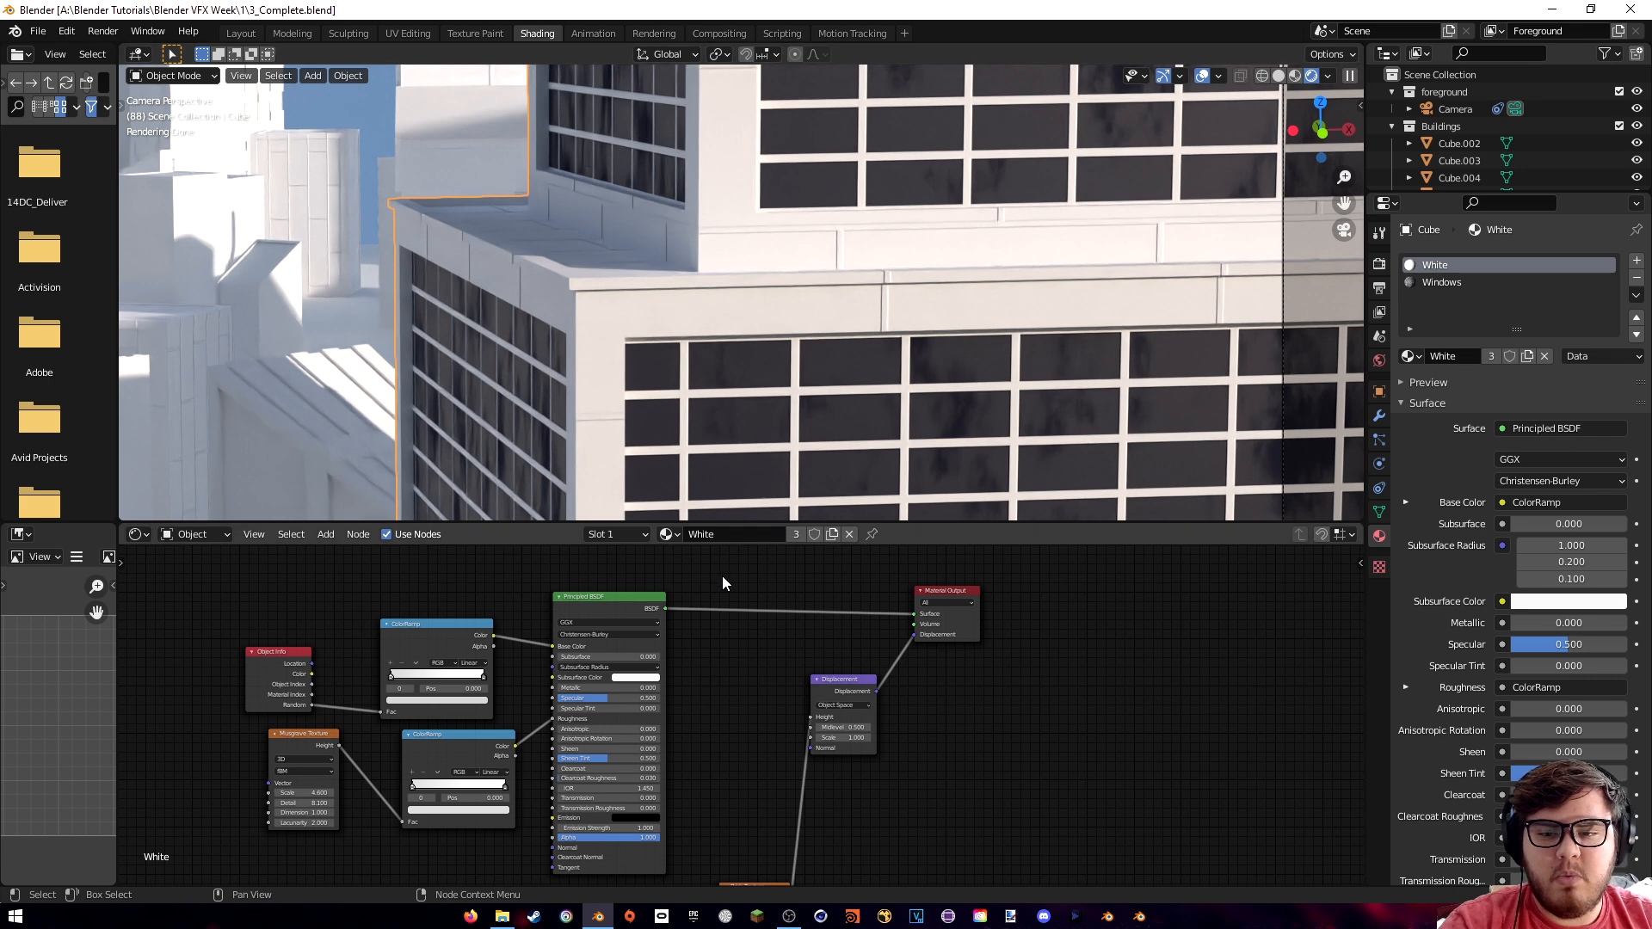
middle_click_drag(733, 580, 751, 665)
key("shift+a")
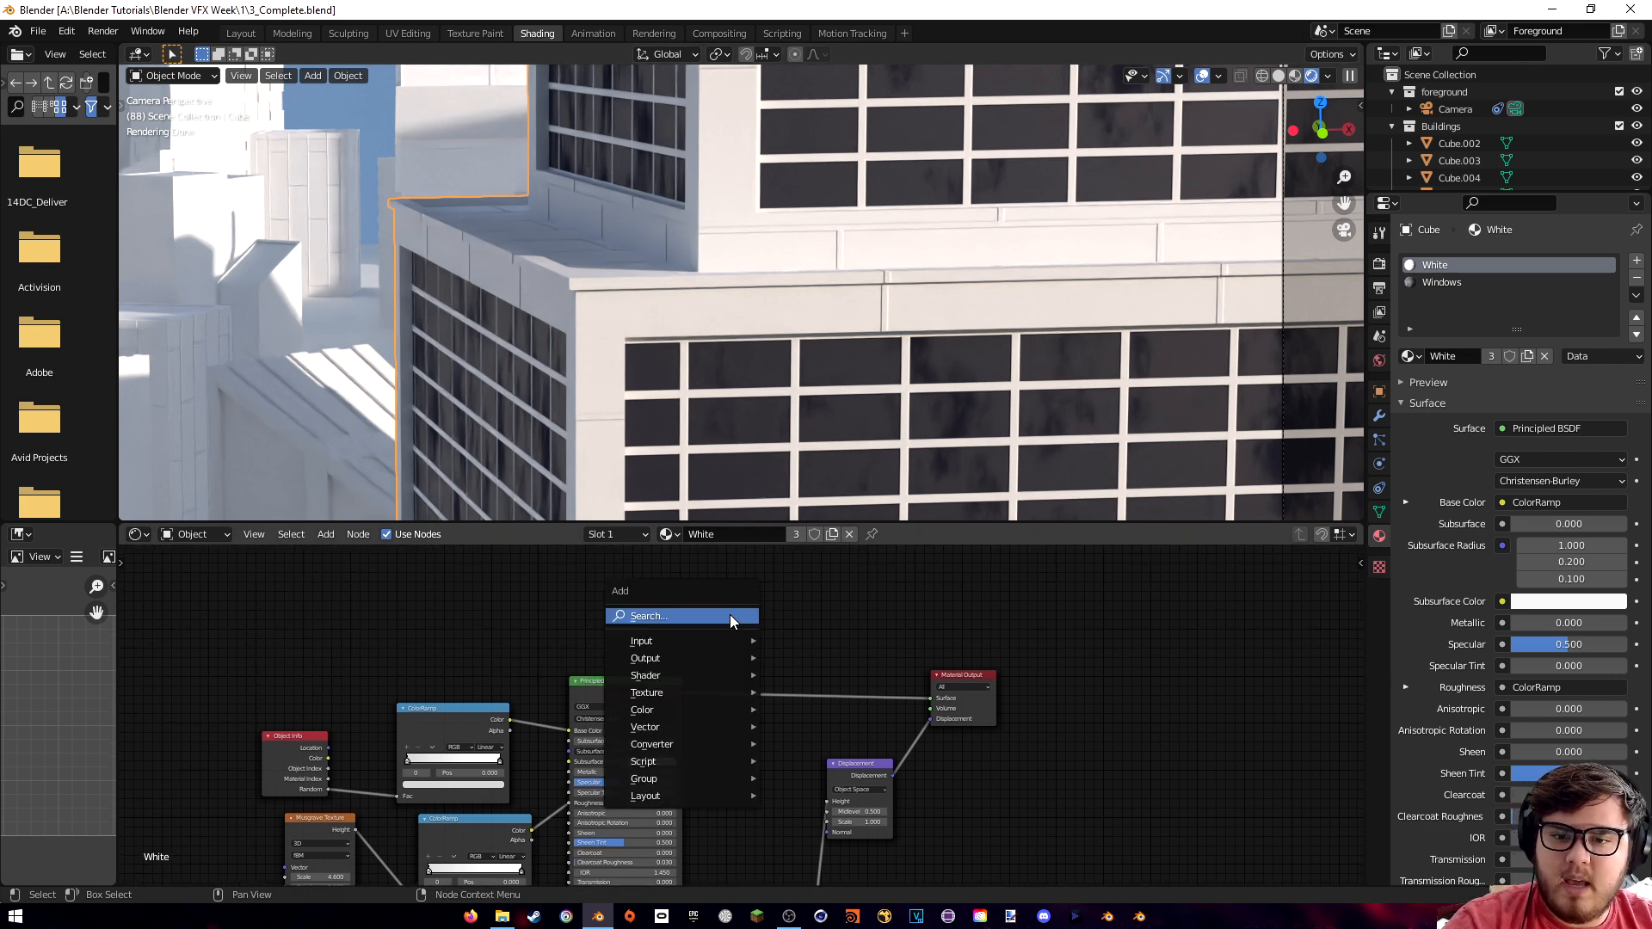
left_click(733, 612)
type("ambi")
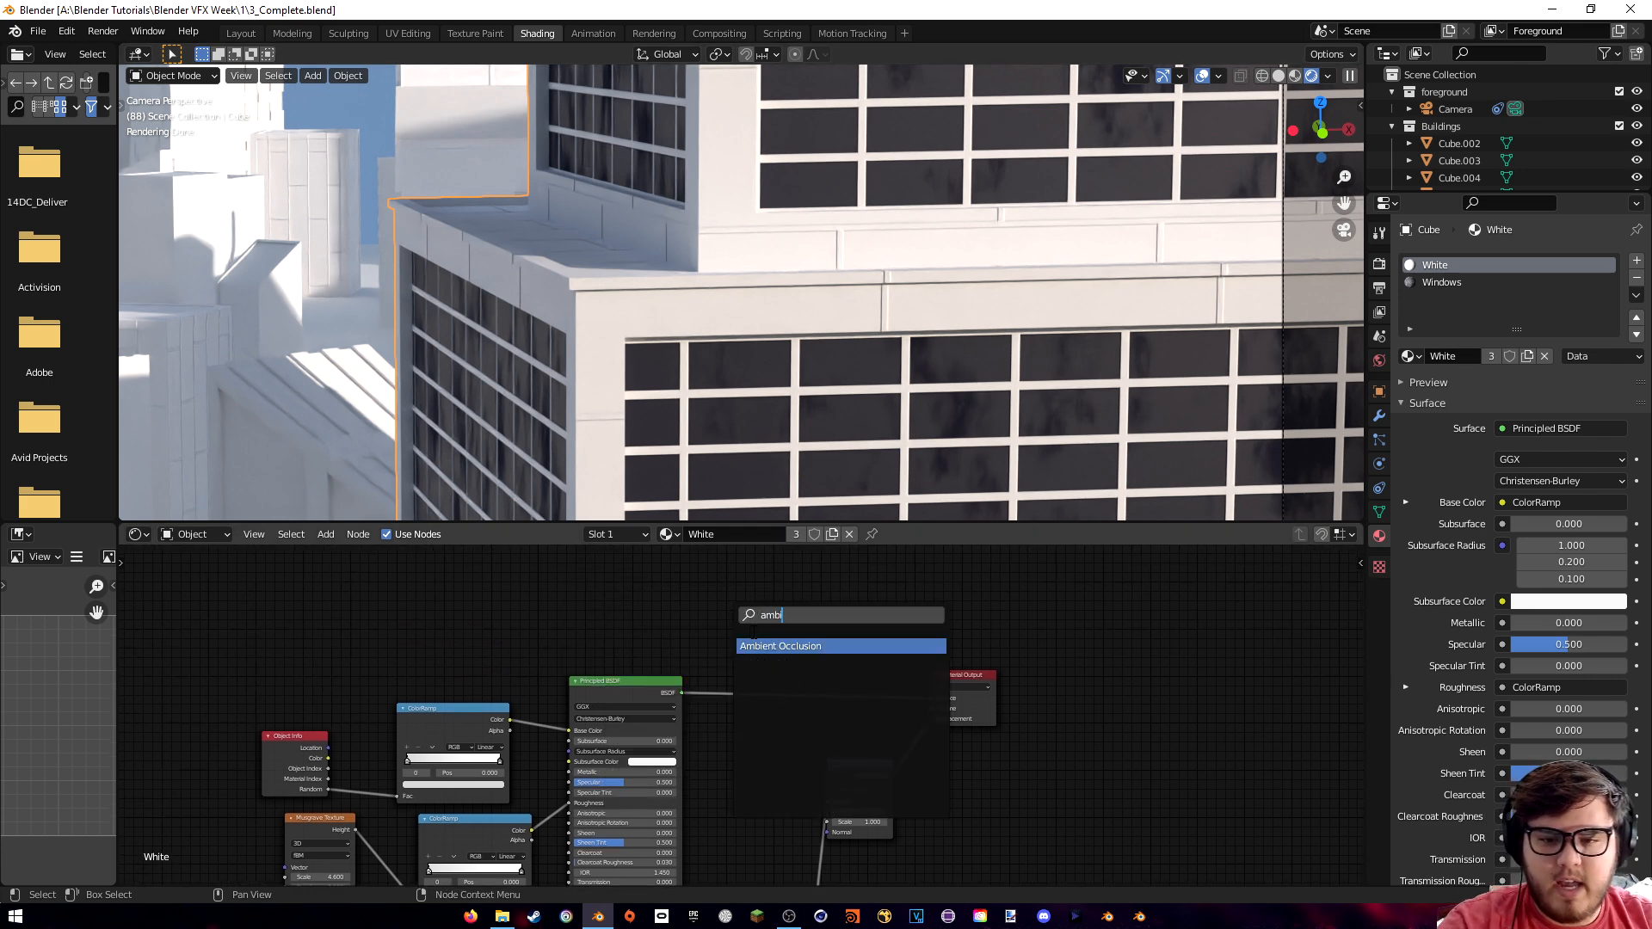
key("Return")
left_click(860, 597)
left_click(815, 589, "ctrl+shift")
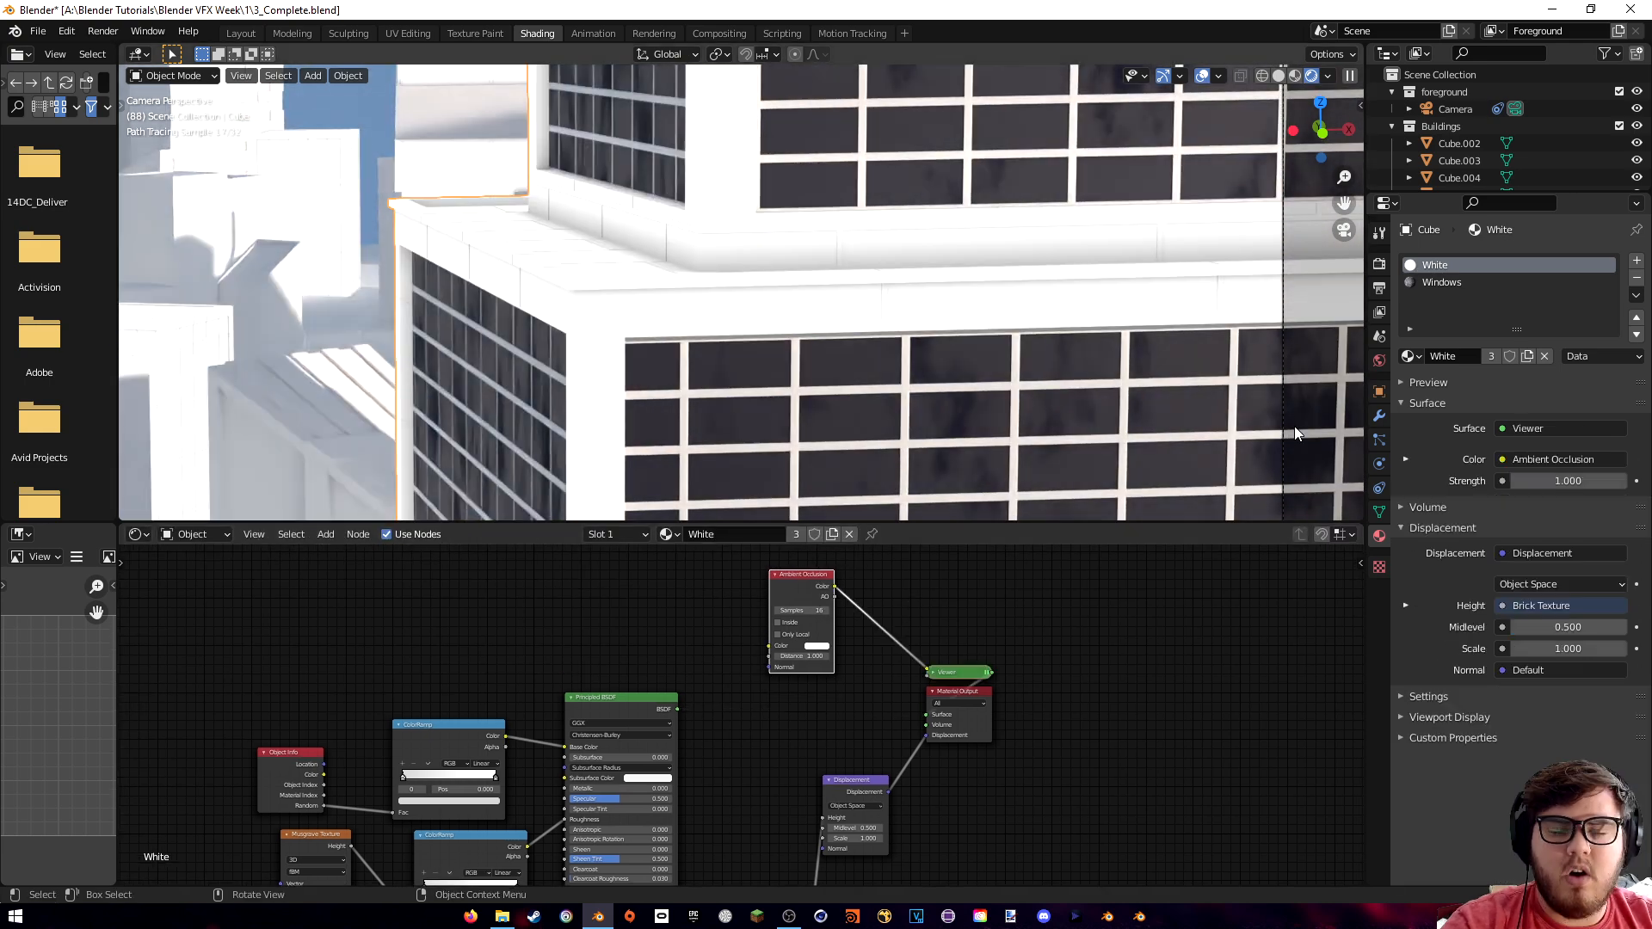
scroll(752, 292, "up", 4)
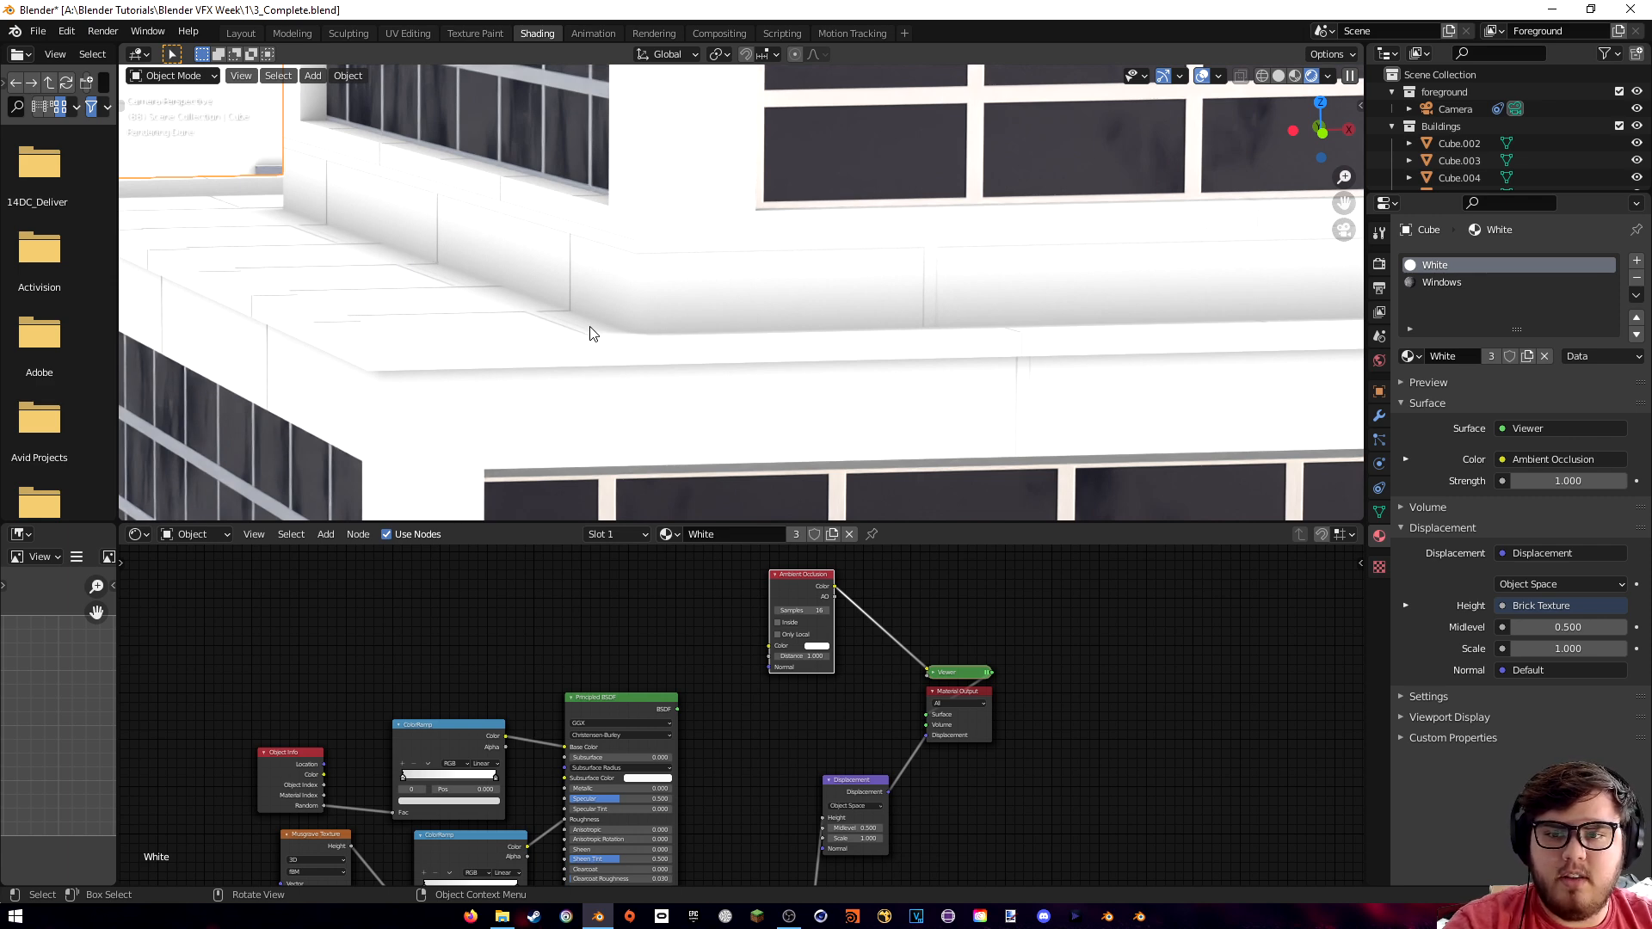
- Insert a ColorRamp after the Ambient Occlusion node and move its black stop to position 0.618
key("shift+a")
type("colo")
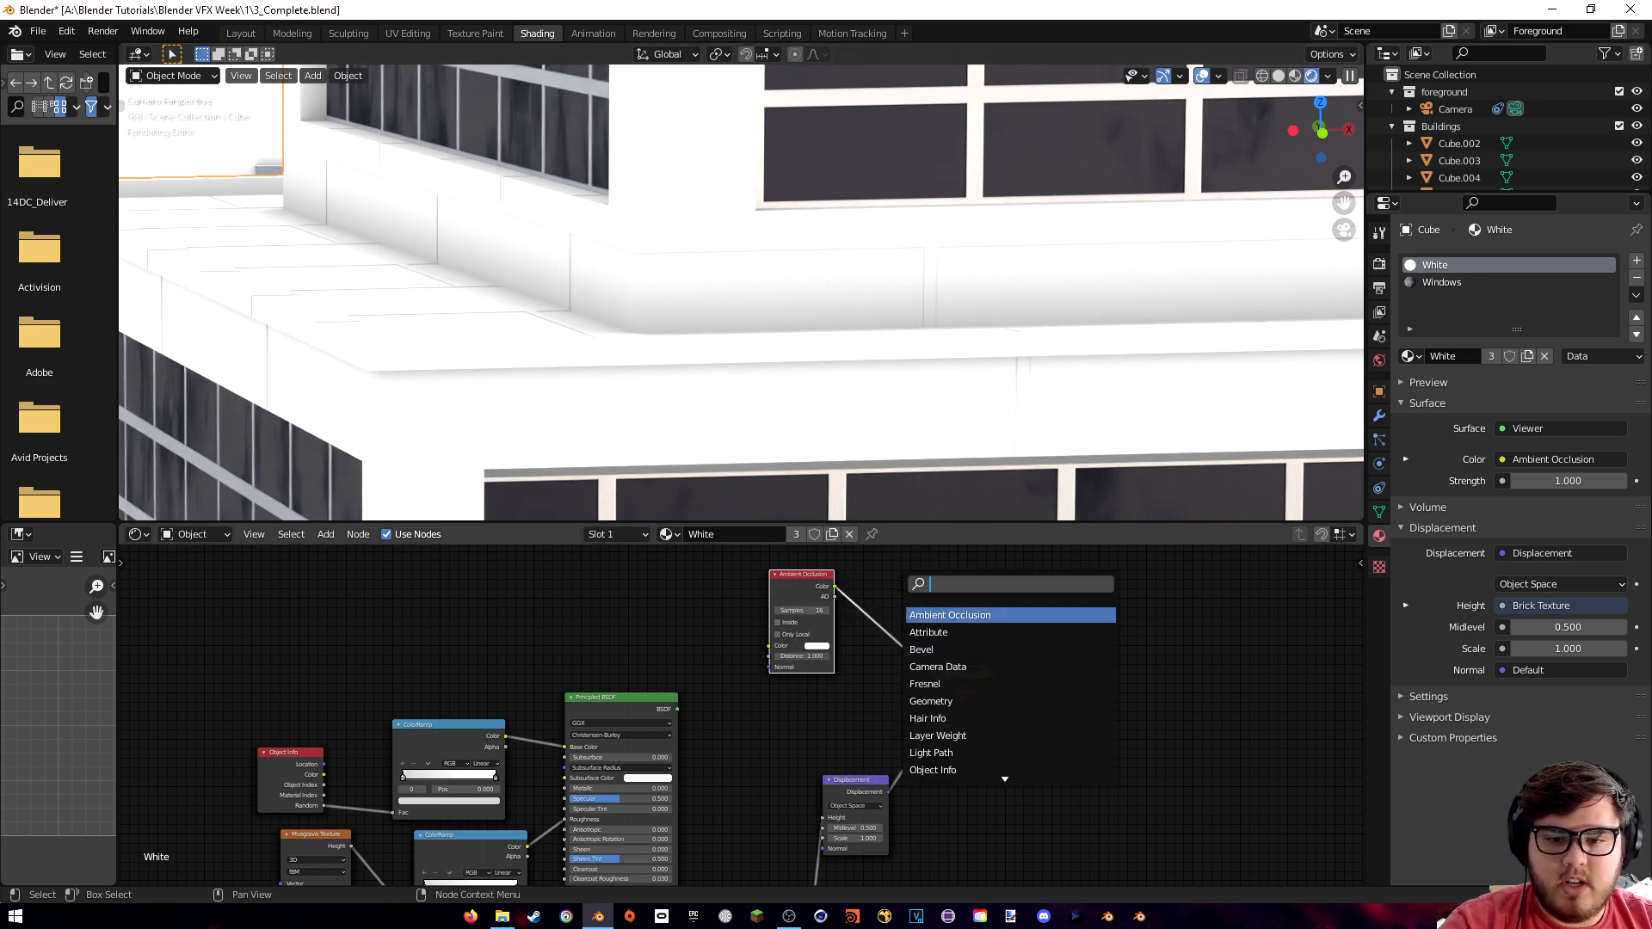
key("Down")
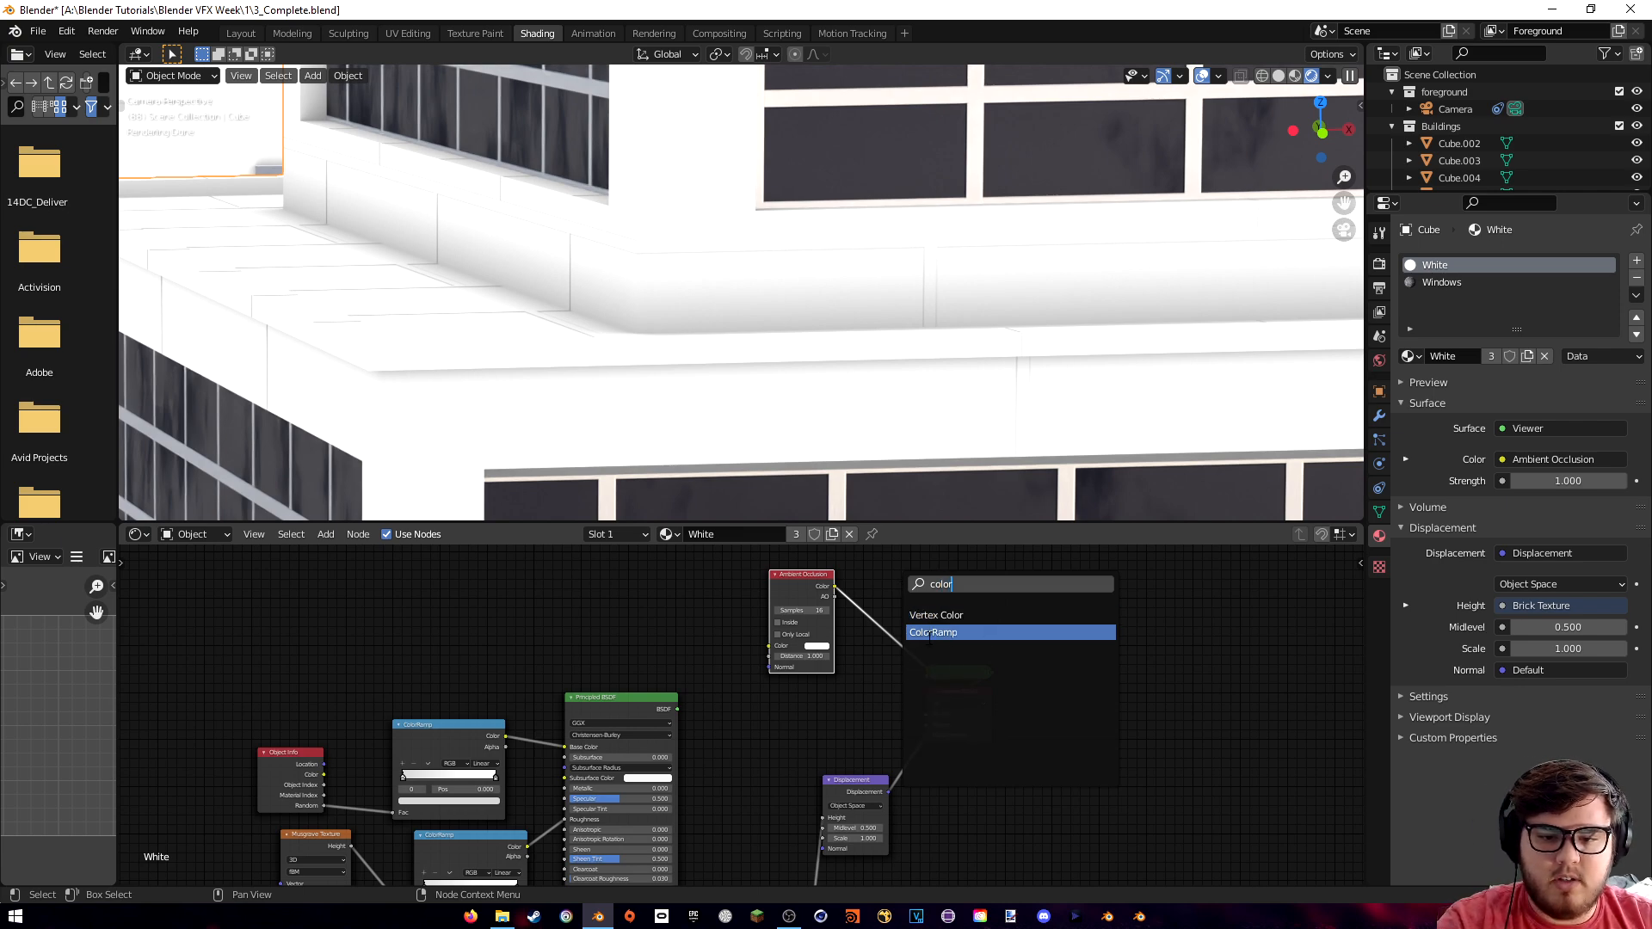
key("Return")
left_click(888, 634)
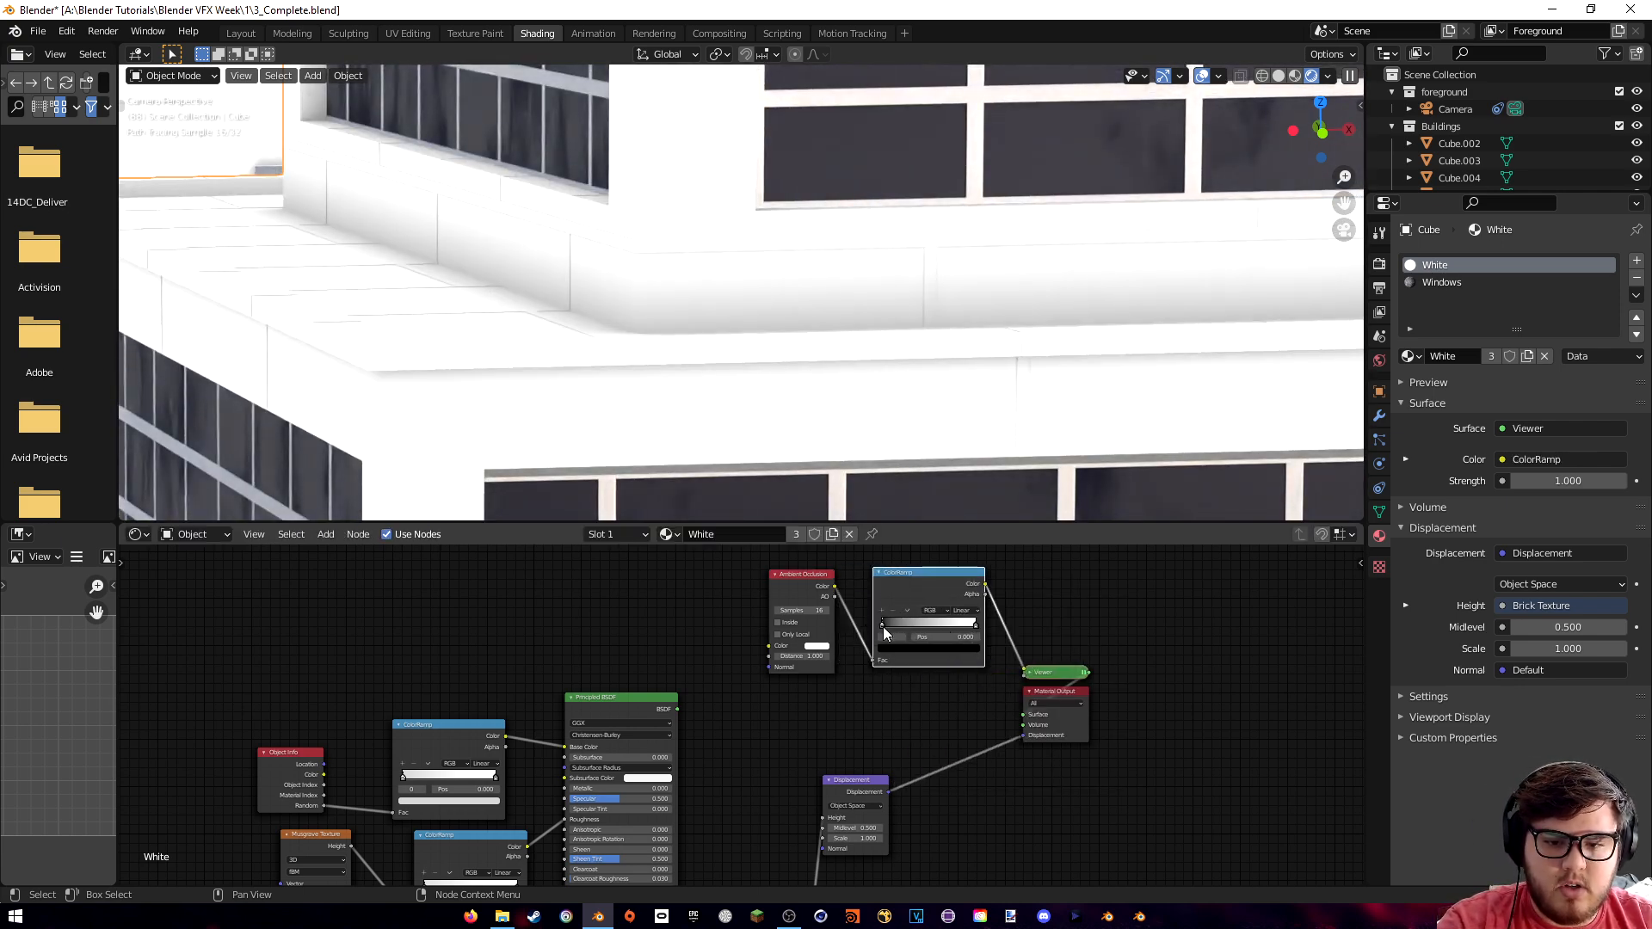
left_click_drag(883, 626, 938, 627)
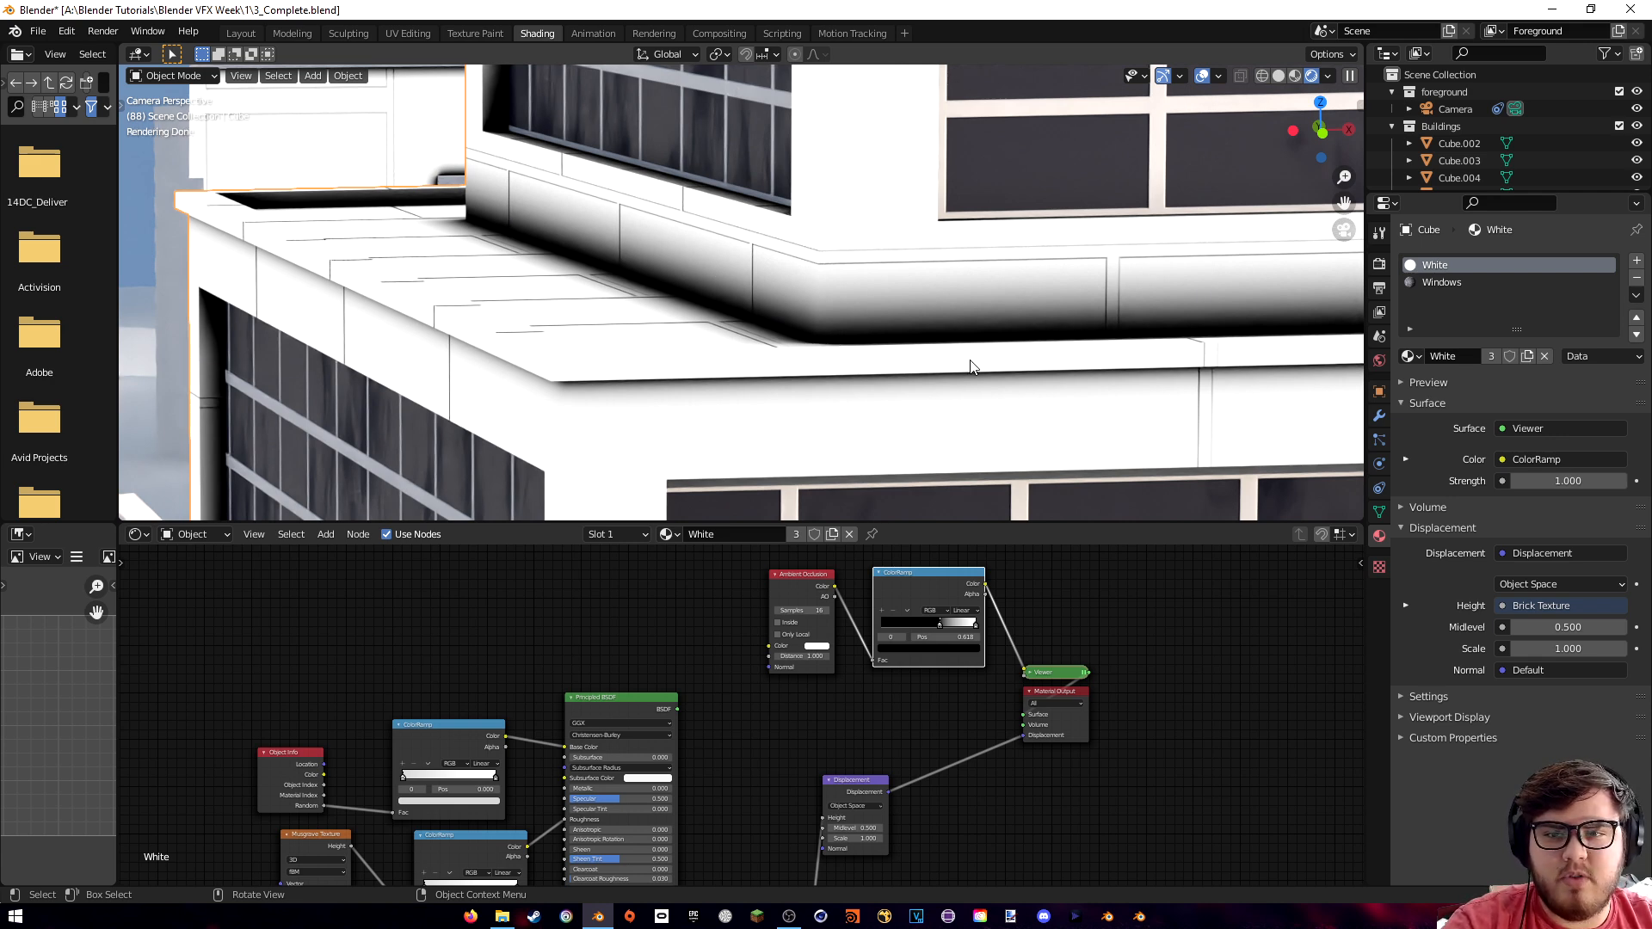
scroll(626, 367, "down", 3)
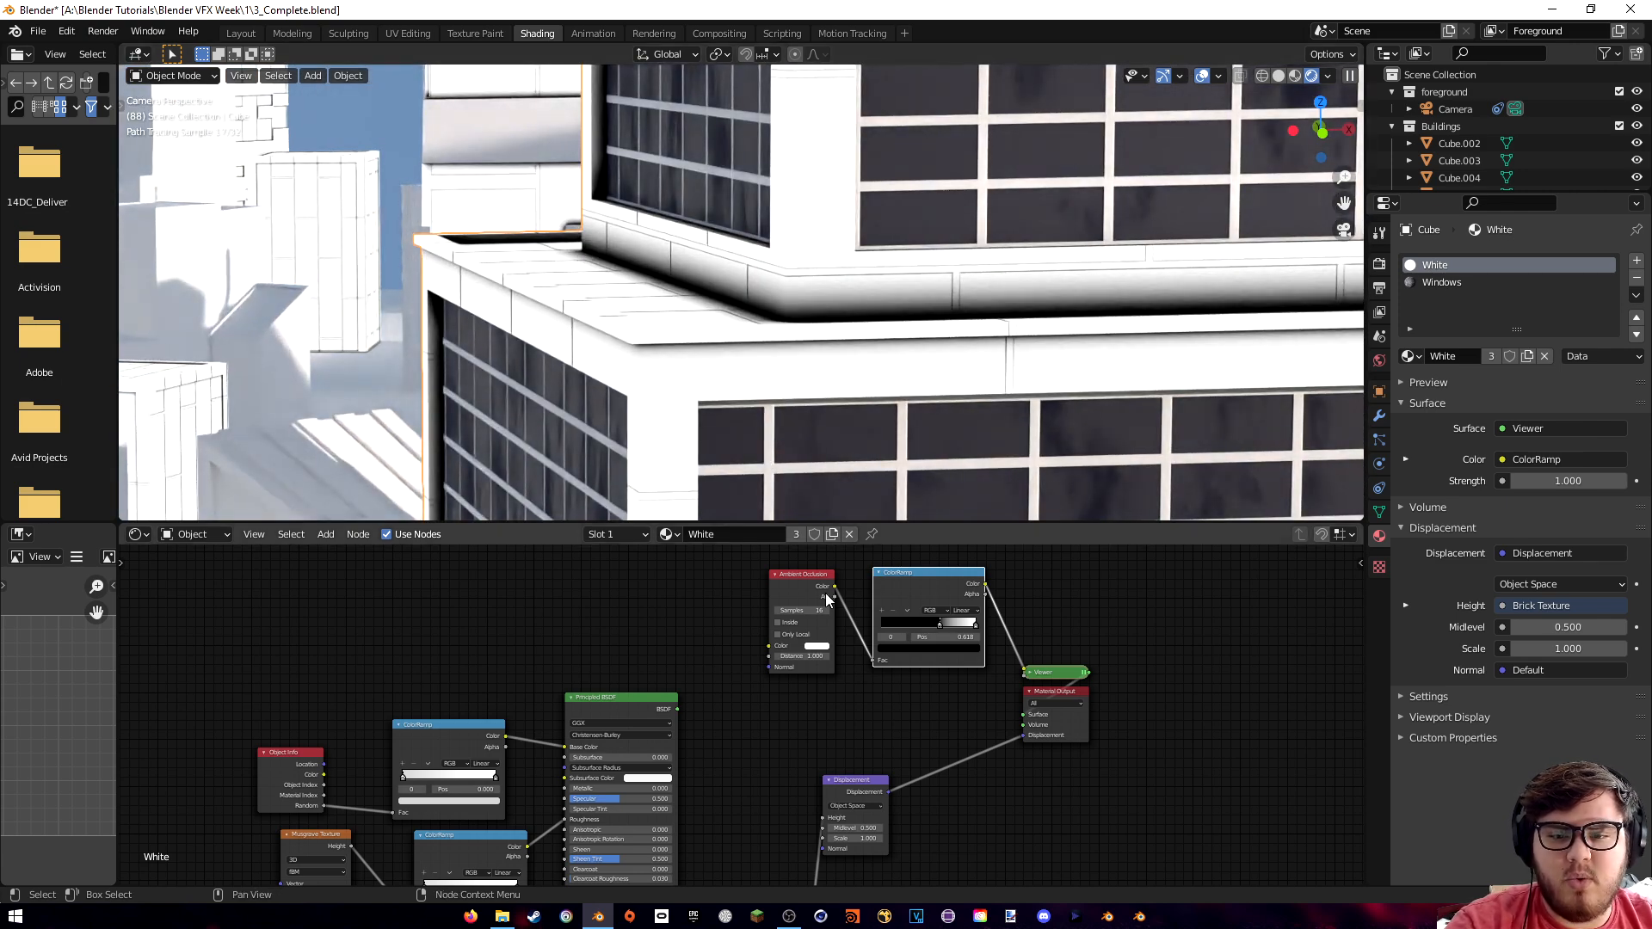
- Move the Ambient Occlusion node and its ColorRamp together into the free space above the Principled BSDF
key("g")
left_click(899, 582)
left_click_drag(608, 577, 871, 667)
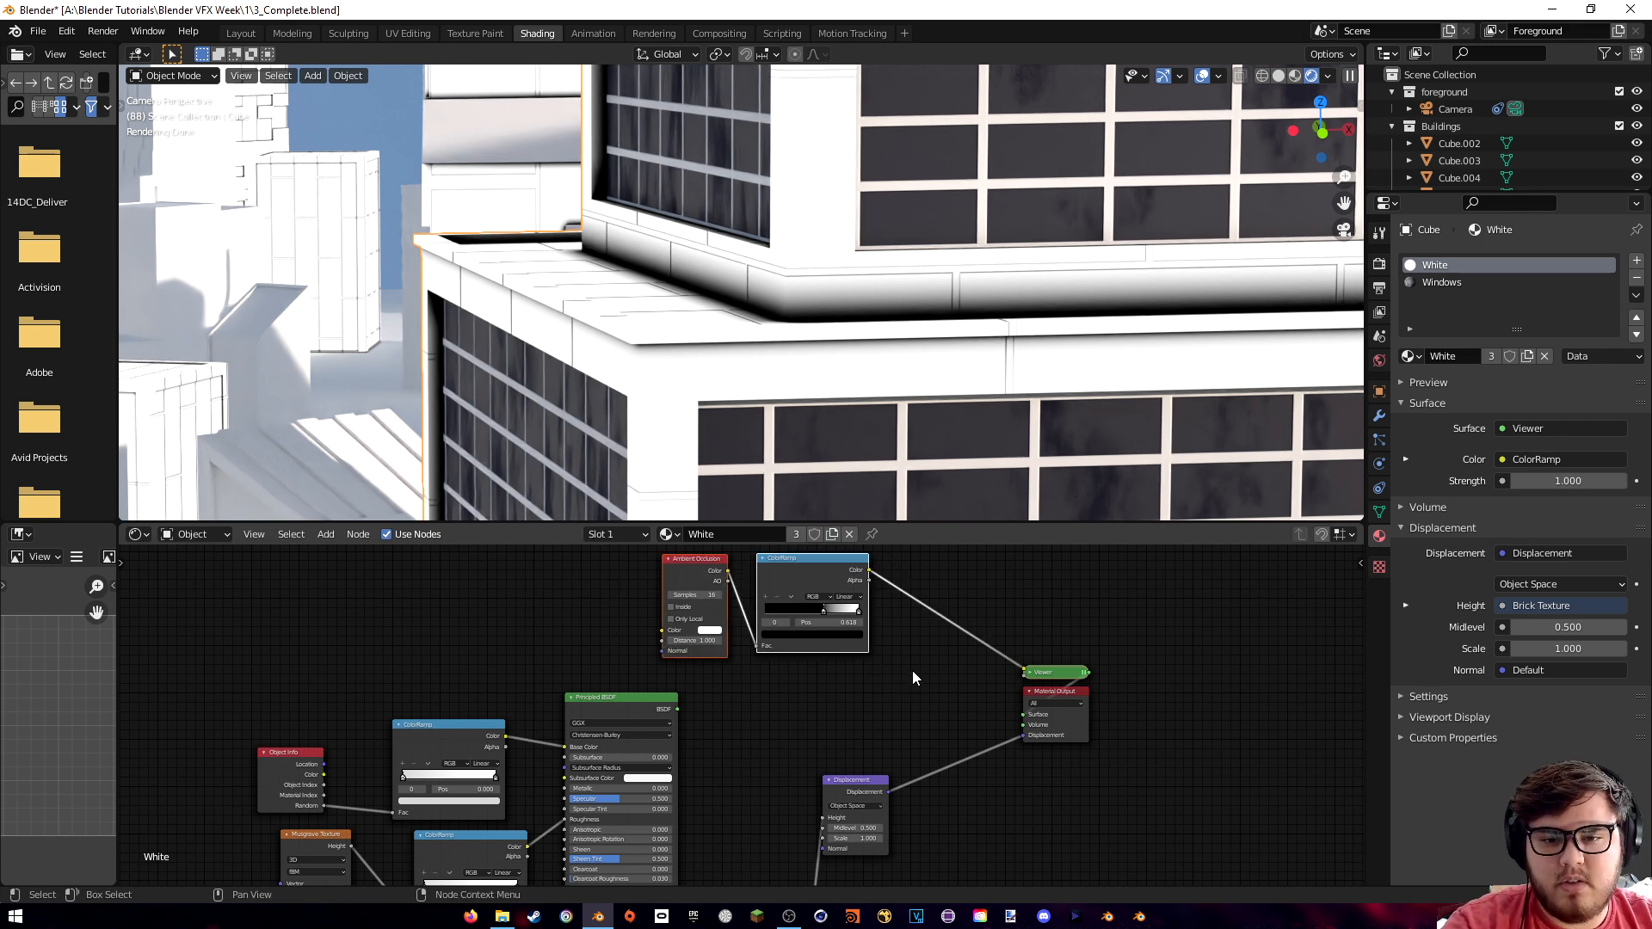
key("g")
left_click(781, 626)
- Add a Musgrave Texture below the Ambient Occlusion ColorRamp and shift the three nodes together away from the Principled BSDF
middle_click_drag(785, 602, 821, 691)
key("shift+a")
left_click(886, 599)
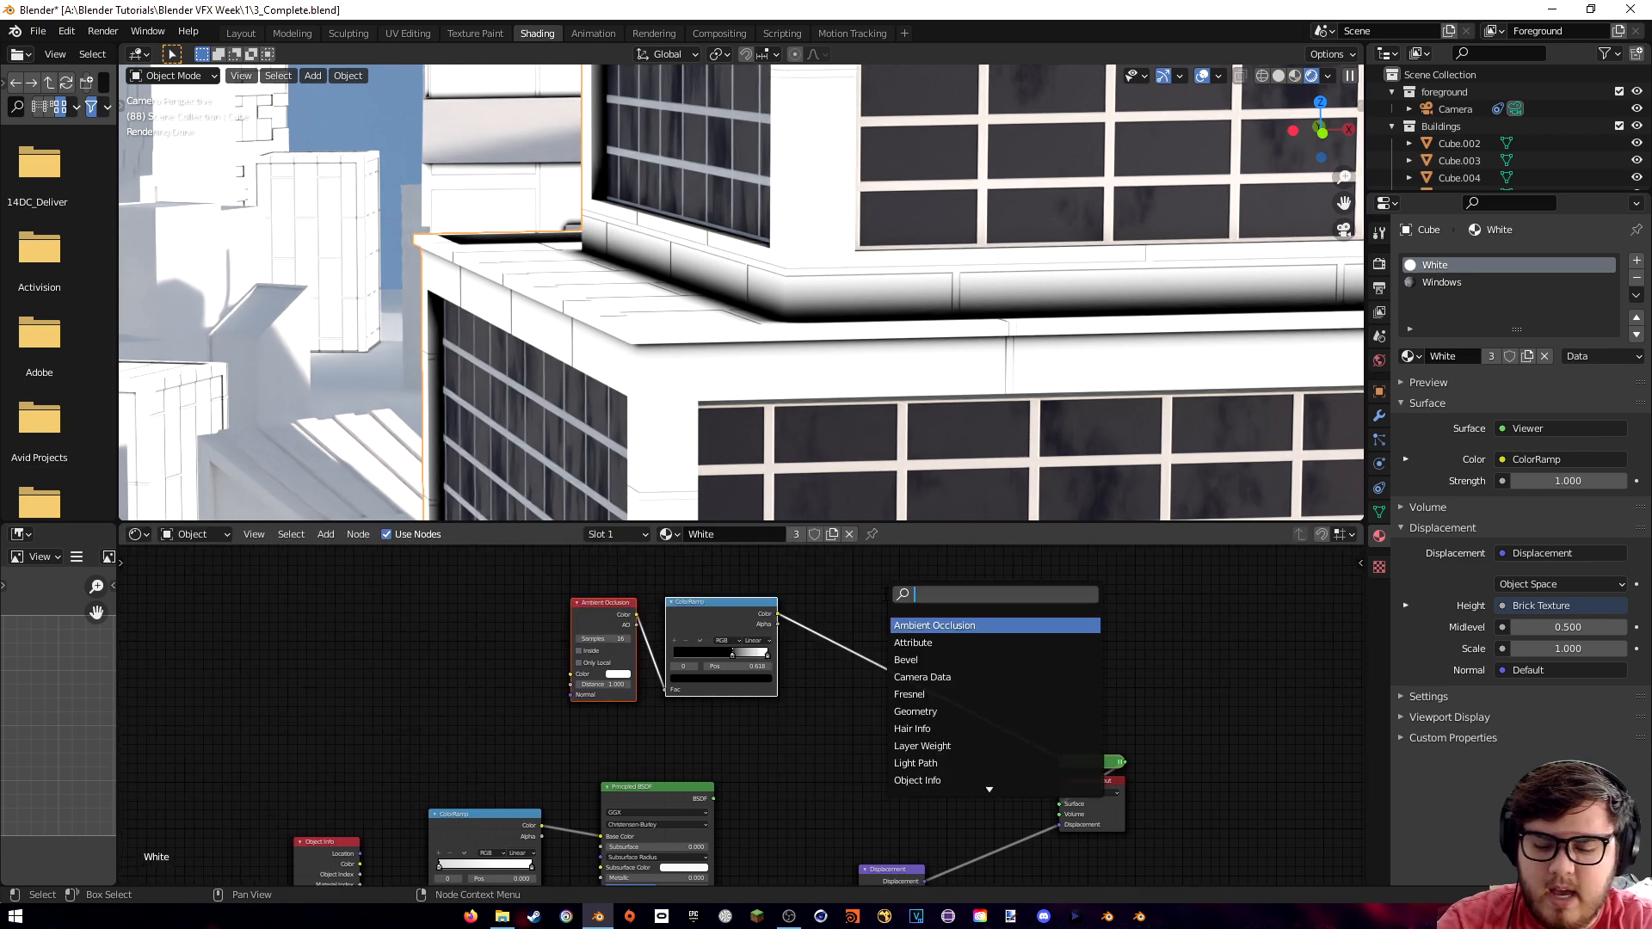
type("musgra")
key("Return")
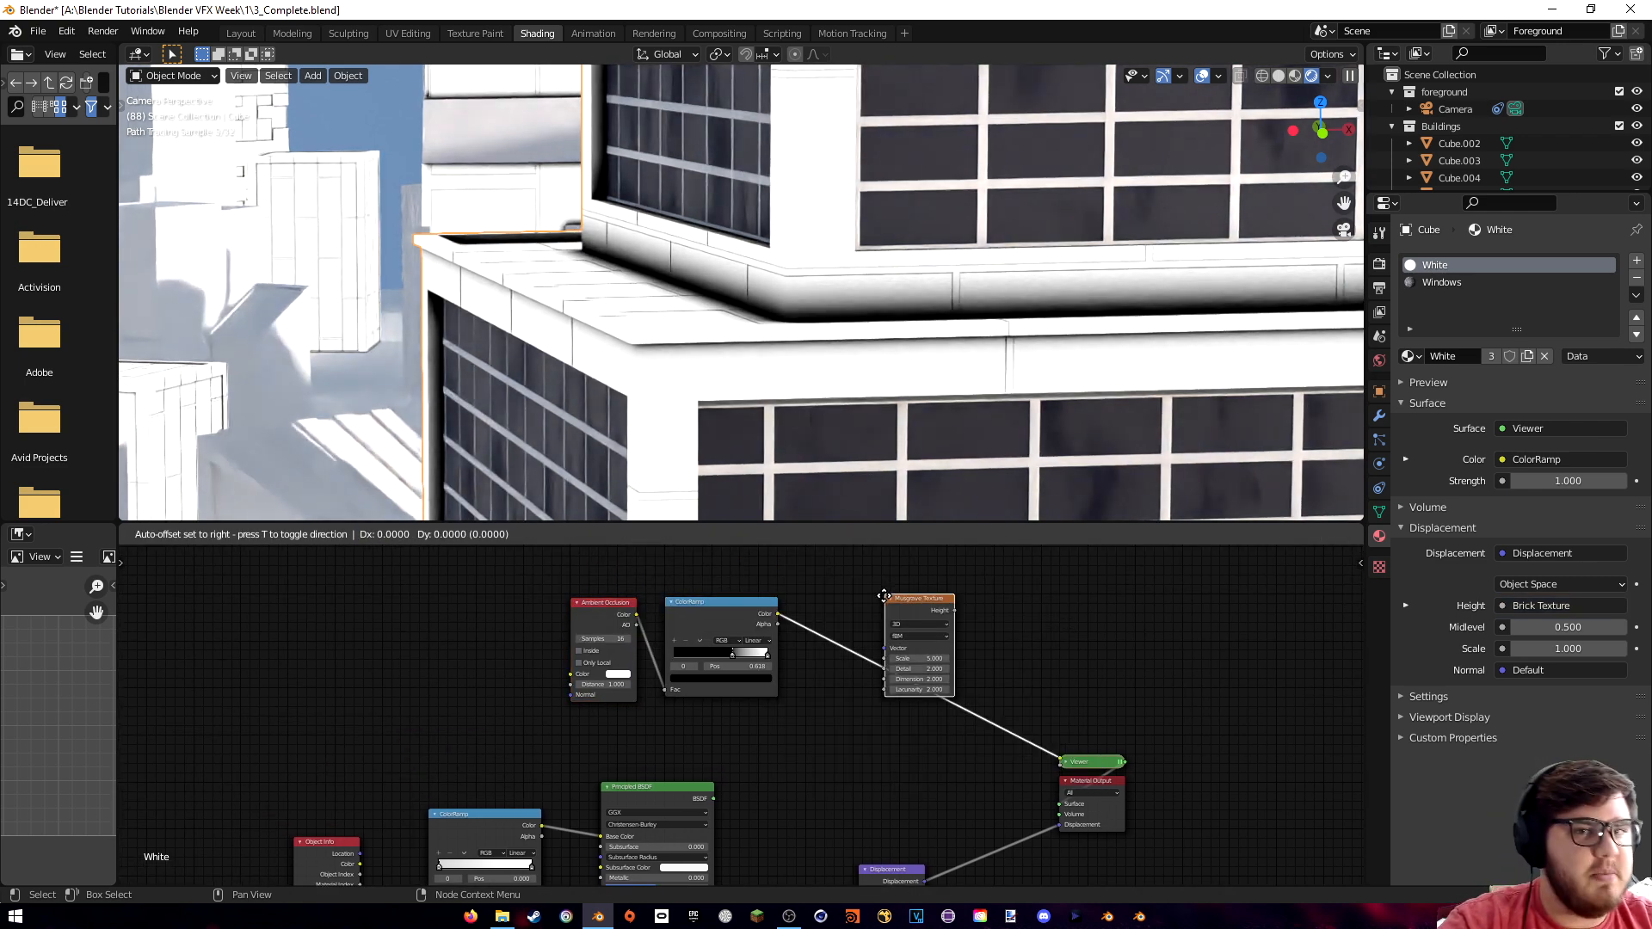
left_click(723, 716)
left_click_drag(531, 574, 784, 729)
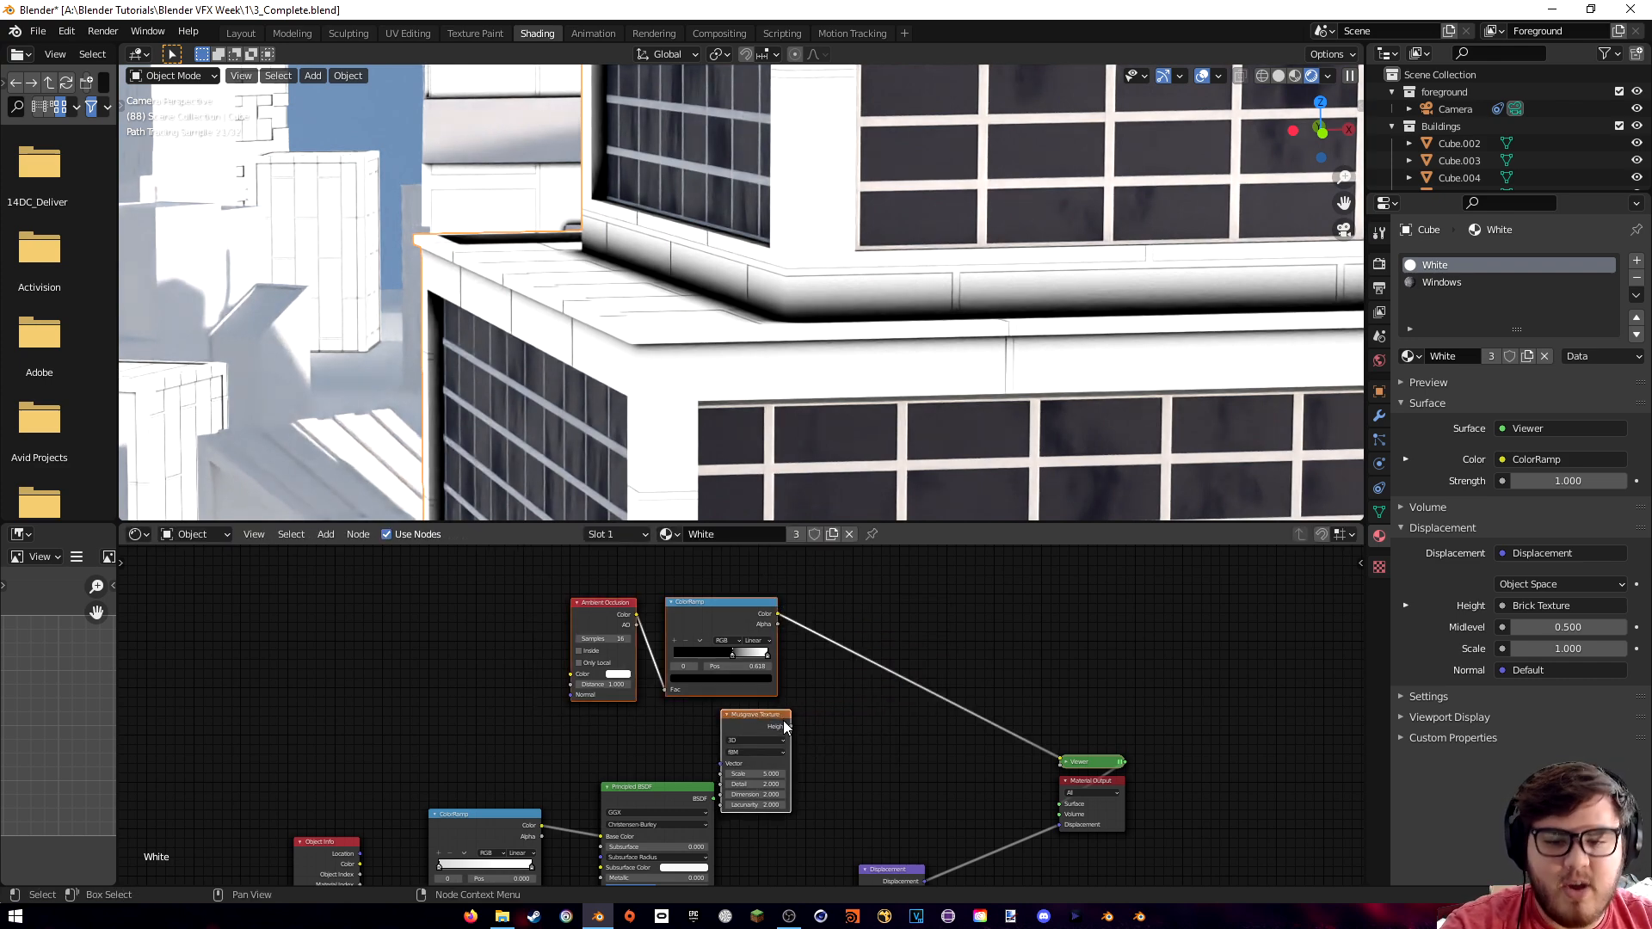
key("g")
left_click(766, 647)
- Preview the new Musgrave Texture and set its Scale to 224.7, Detail to 11.4 and Dimension to 0.6
middle_click_drag(819, 660, 844, 707)
left_click(792, 706)
left_click(780, 710, "ctrl+shift")
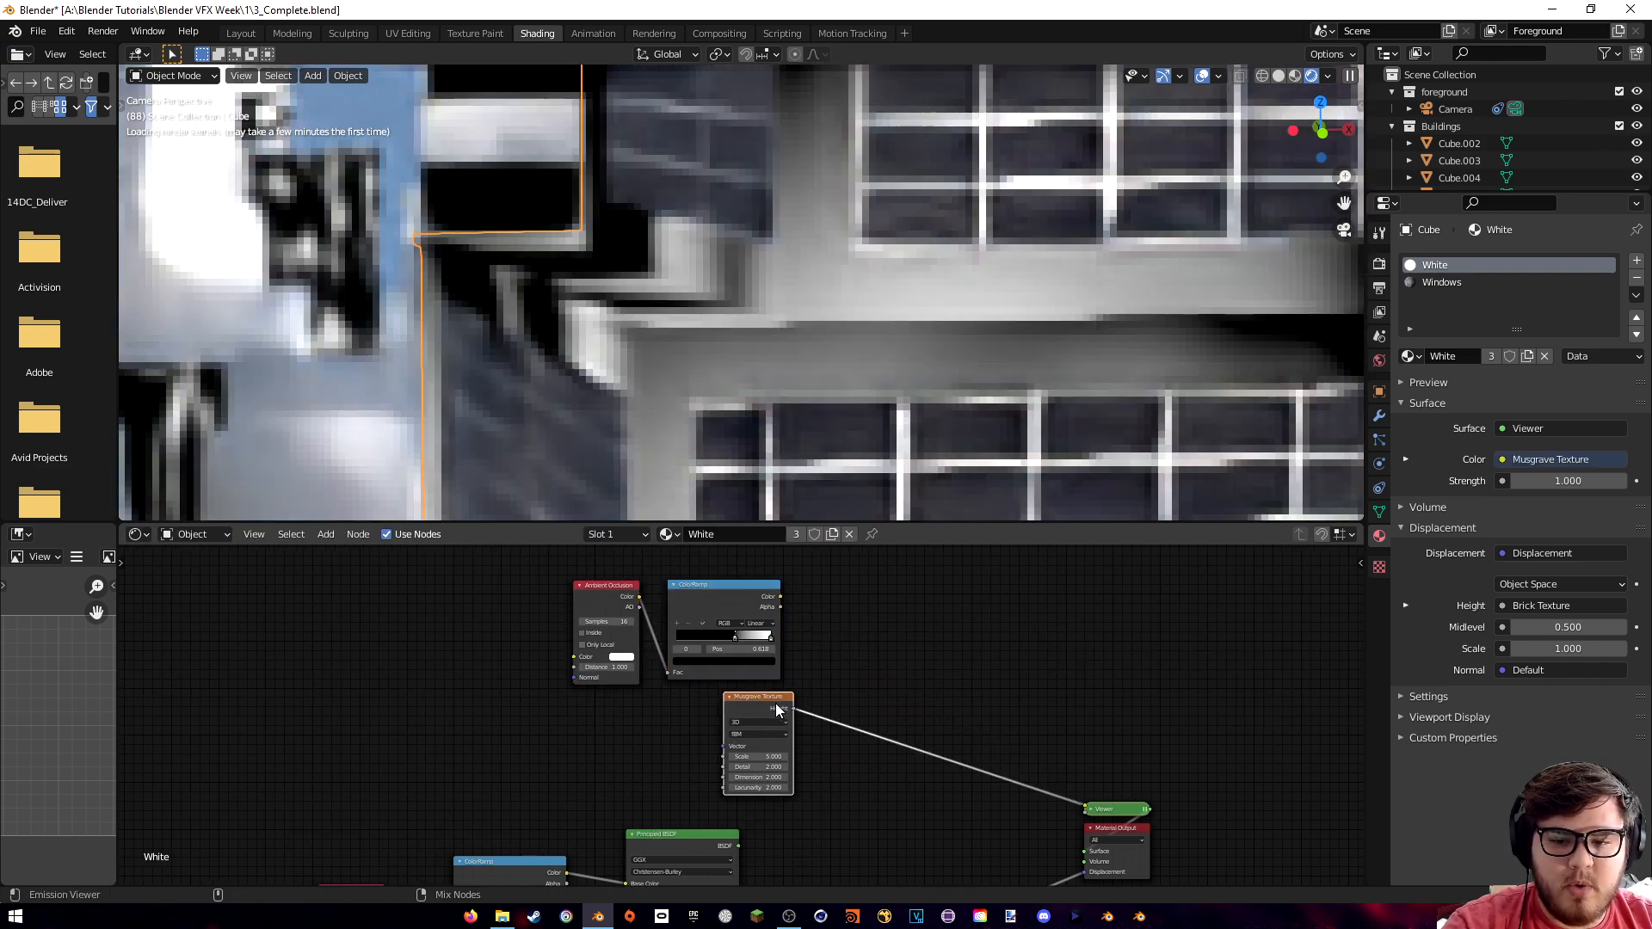
scroll(900, 714, "up", 2)
left_click_drag(767, 776, 741, 807)
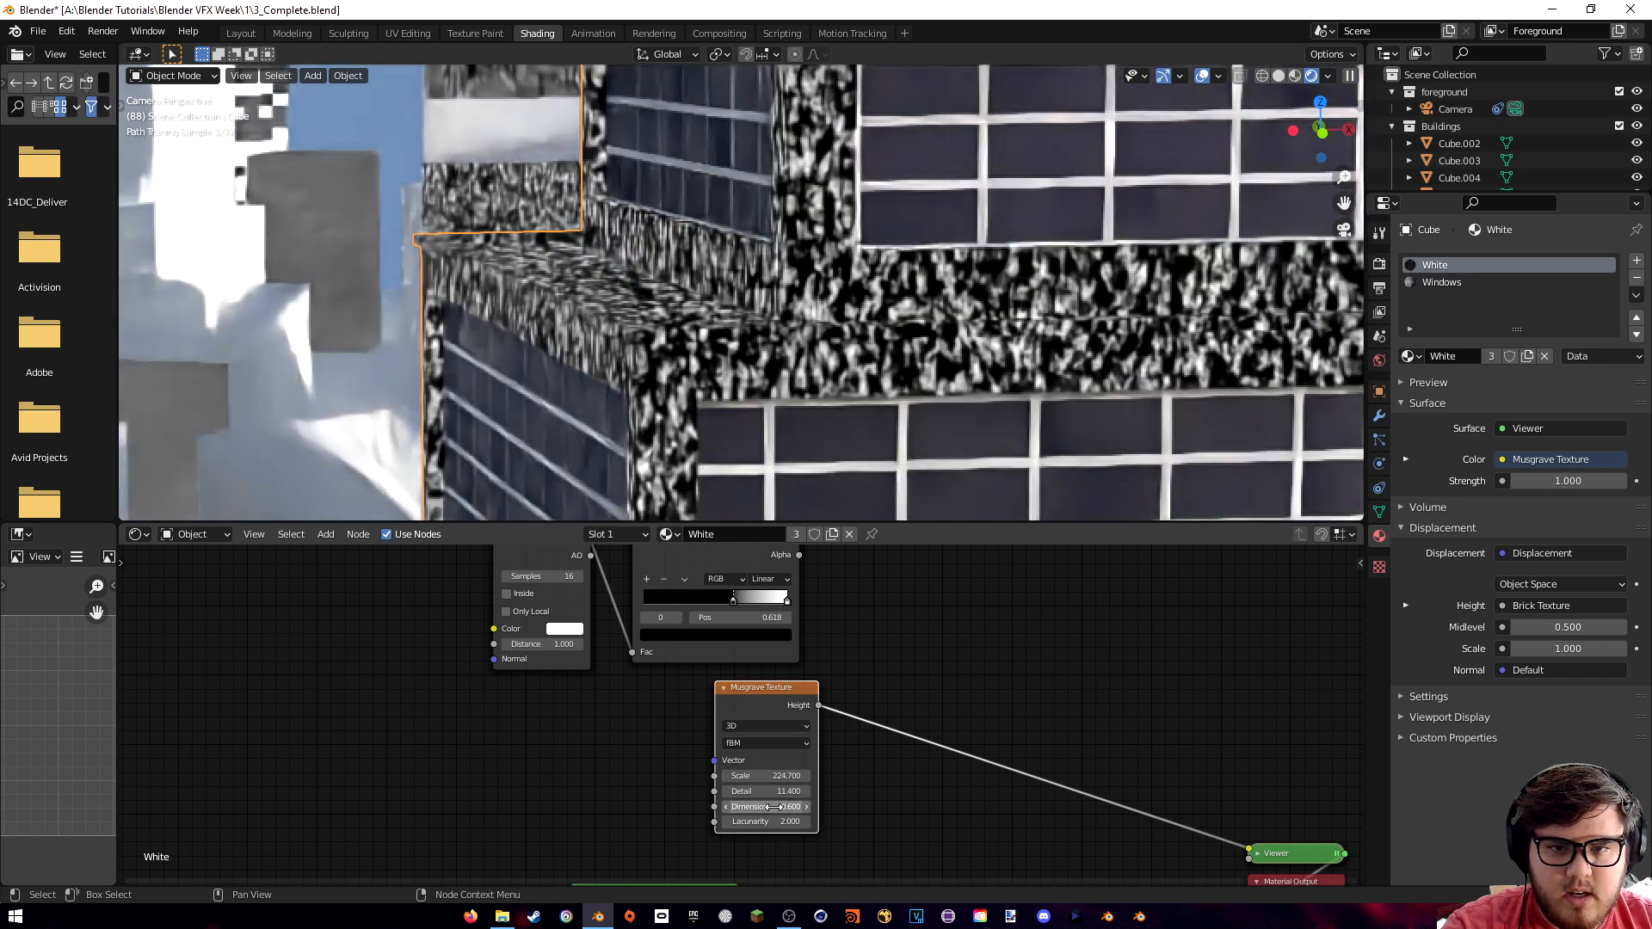
- Preview the Ambient Occlusion ColorRamp and the fine Musgrave Texture in turn on the buildings to compare them
middle_click_drag(945, 670, 884, 720)
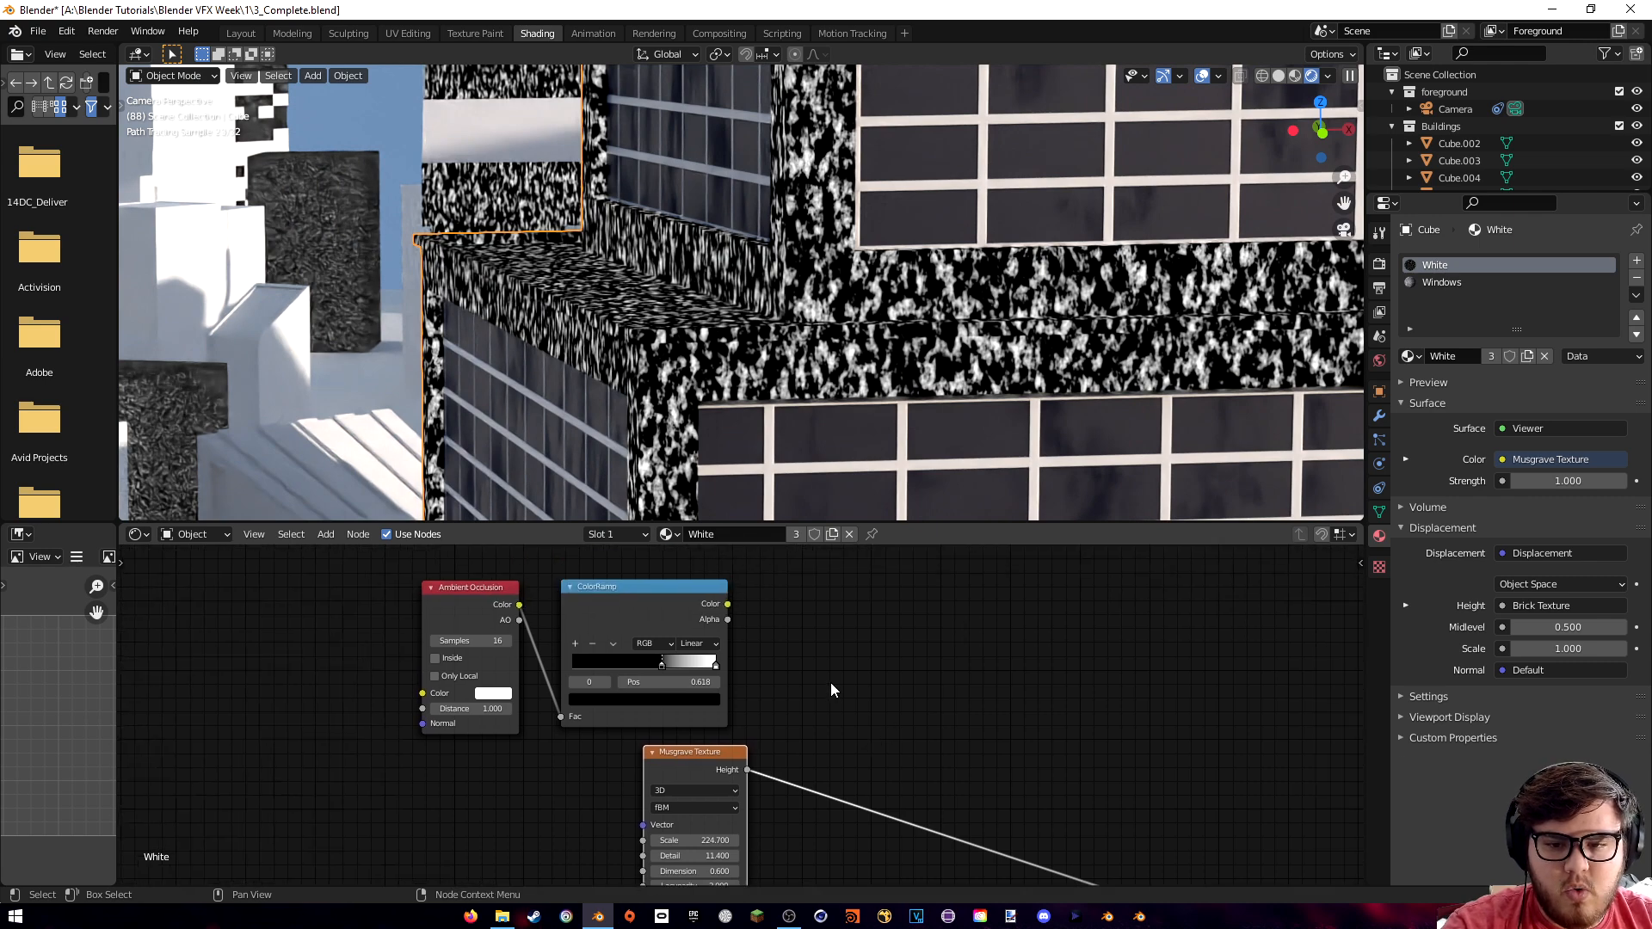
scroll(810, 701, "down", 2)
key("g")
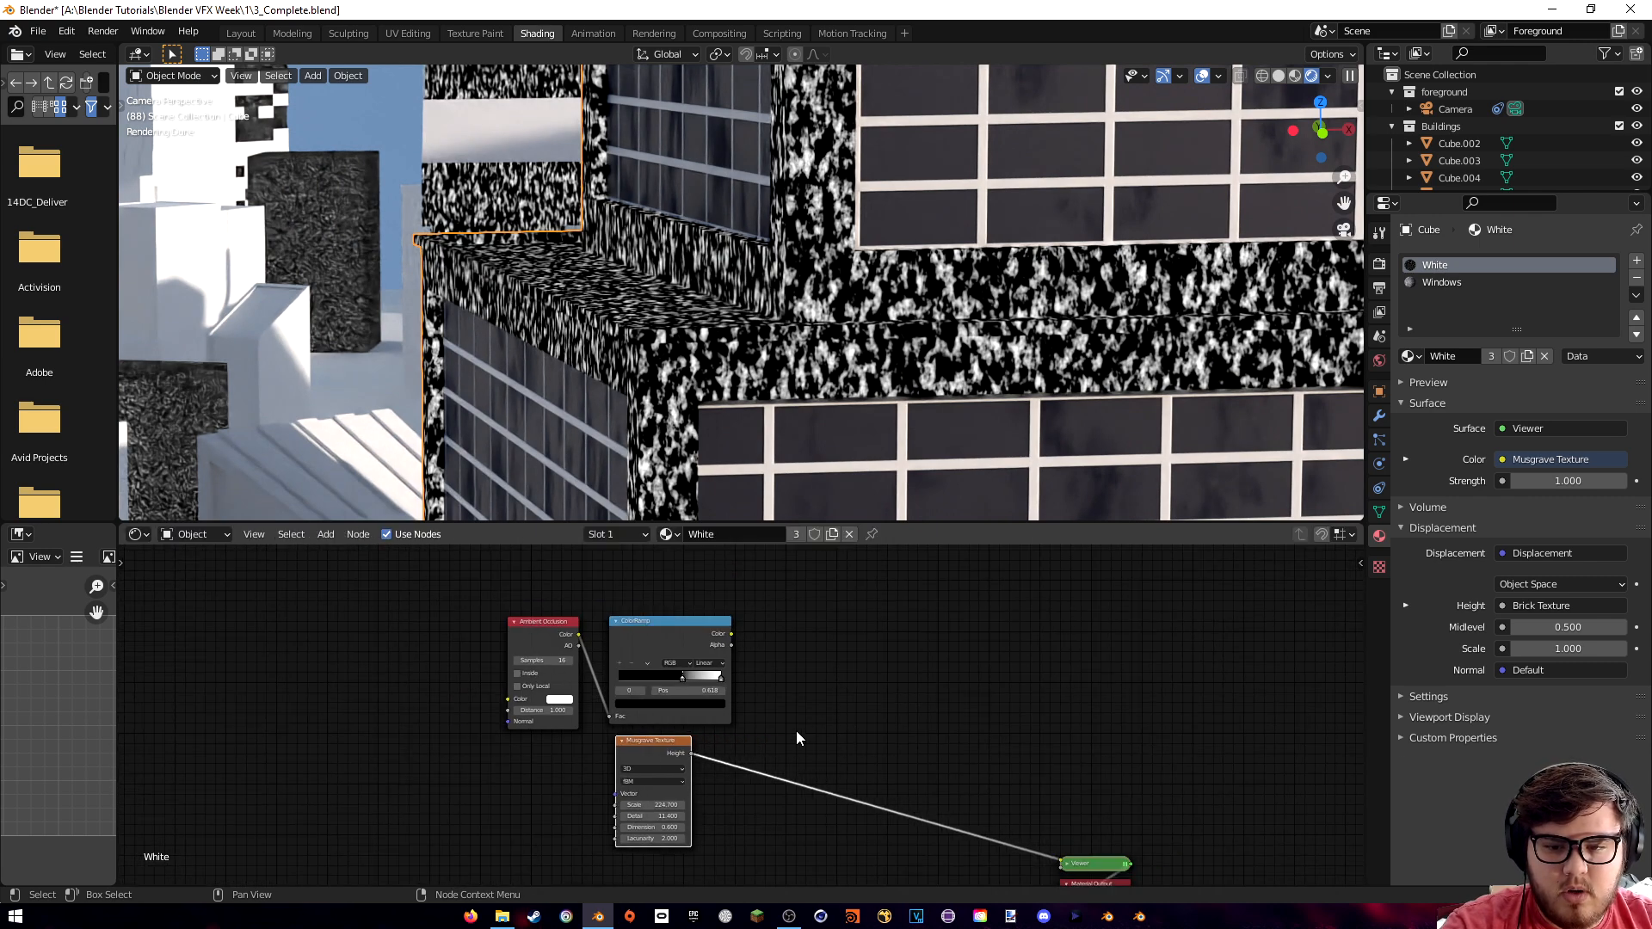
left_click(710, 633, "ctrl+shift")
left_click(667, 750, "ctrl+shift")
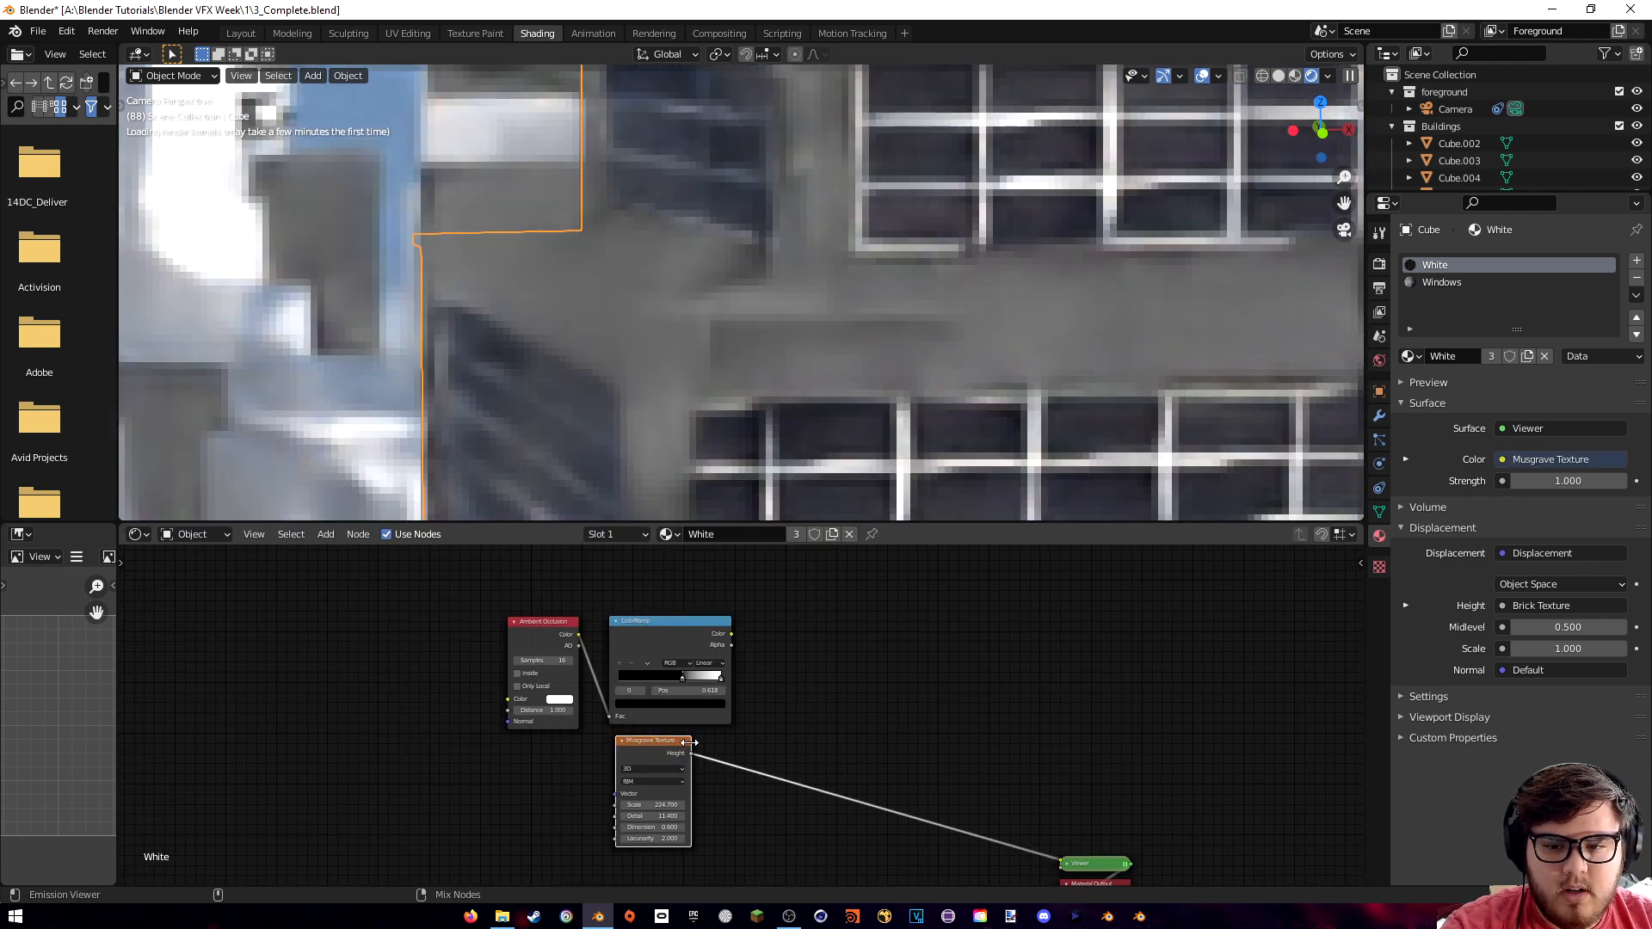
- Add a MixRGB node beside the Ambient Occlusion ColorRamp and set its blending mode to Overlay
key("shift+a")
left_click(829, 663)
type("mix")
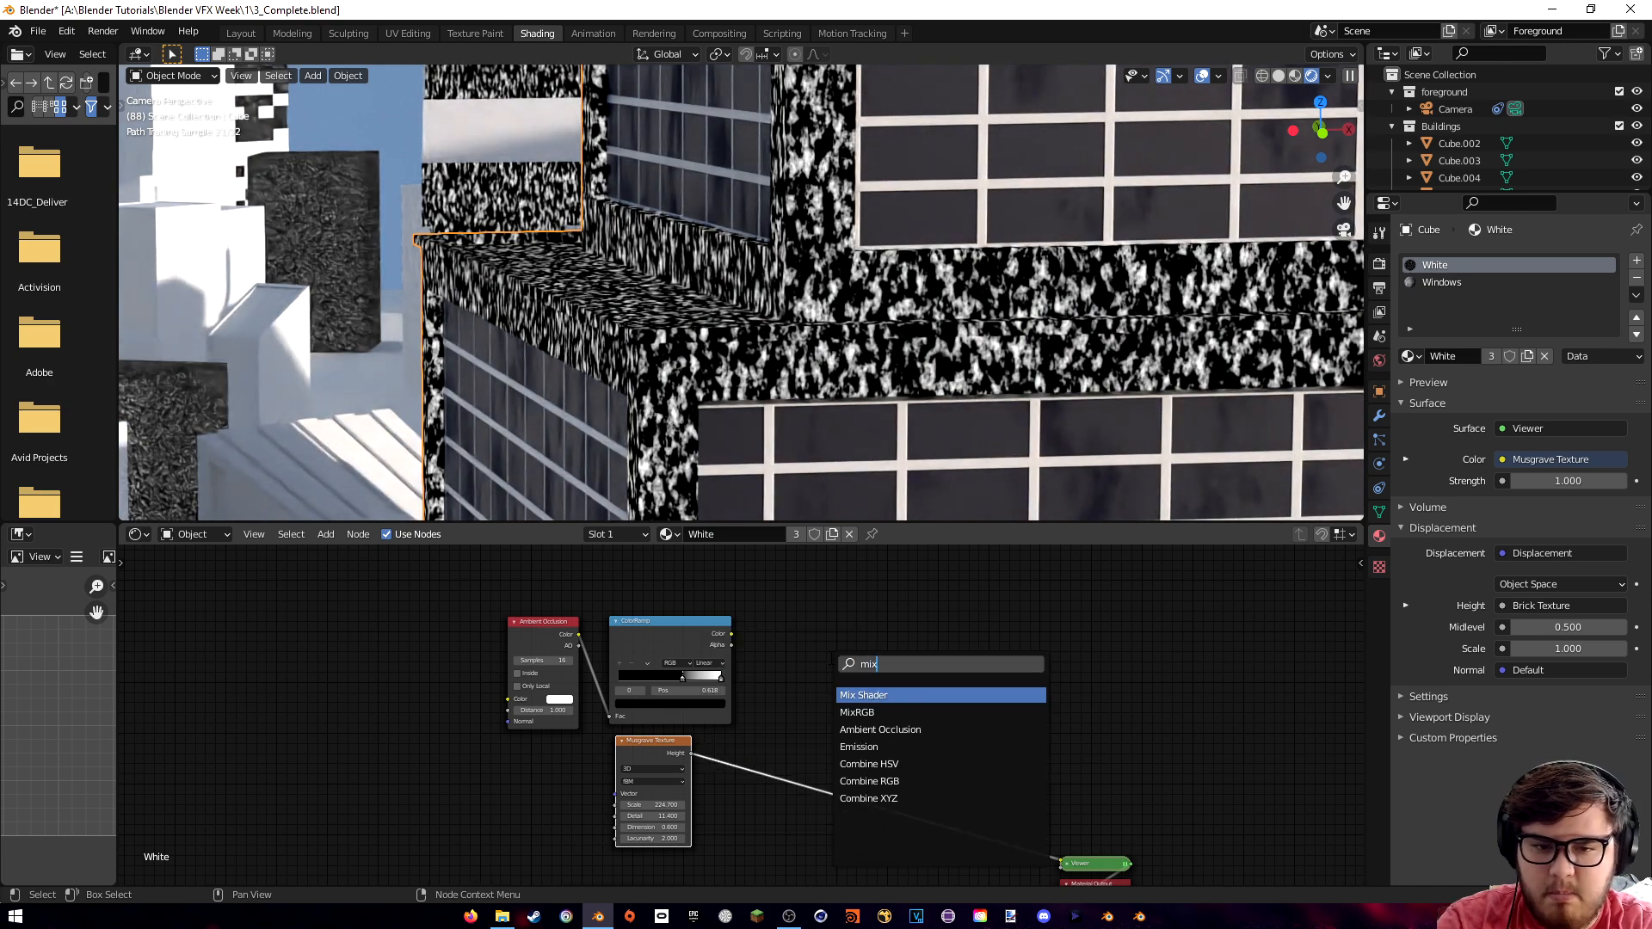
left_click(857, 712)
left_click(878, 671)
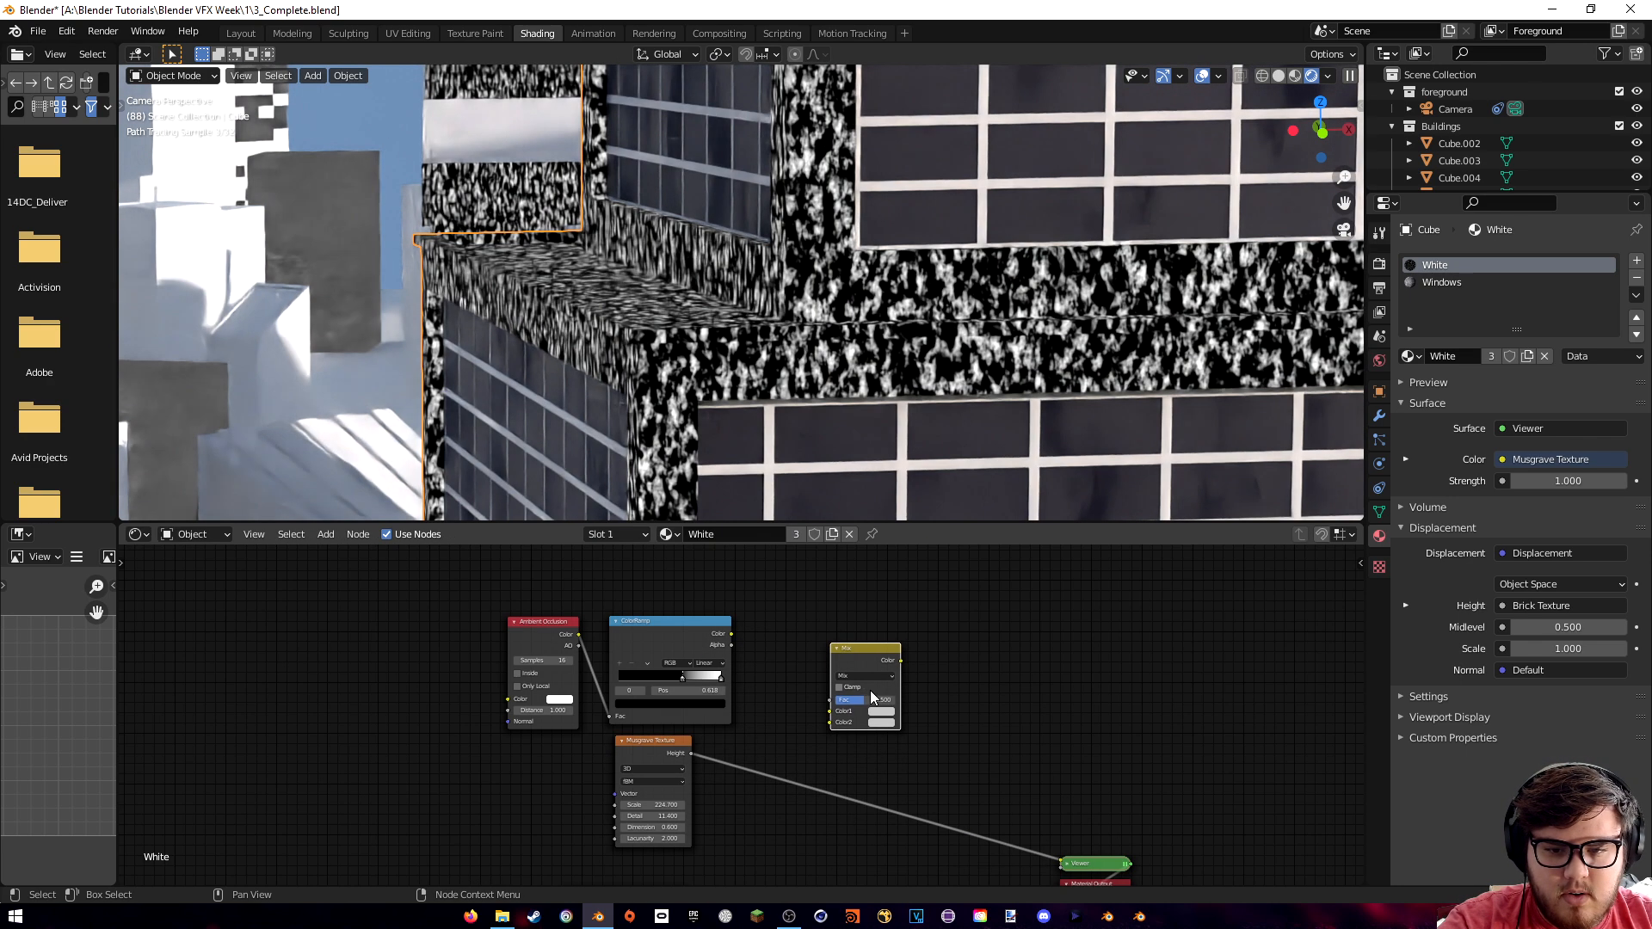
scroll(926, 681, "up", 3)
middle_click_drag(927, 682, 955, 656)
left_click(974, 617)
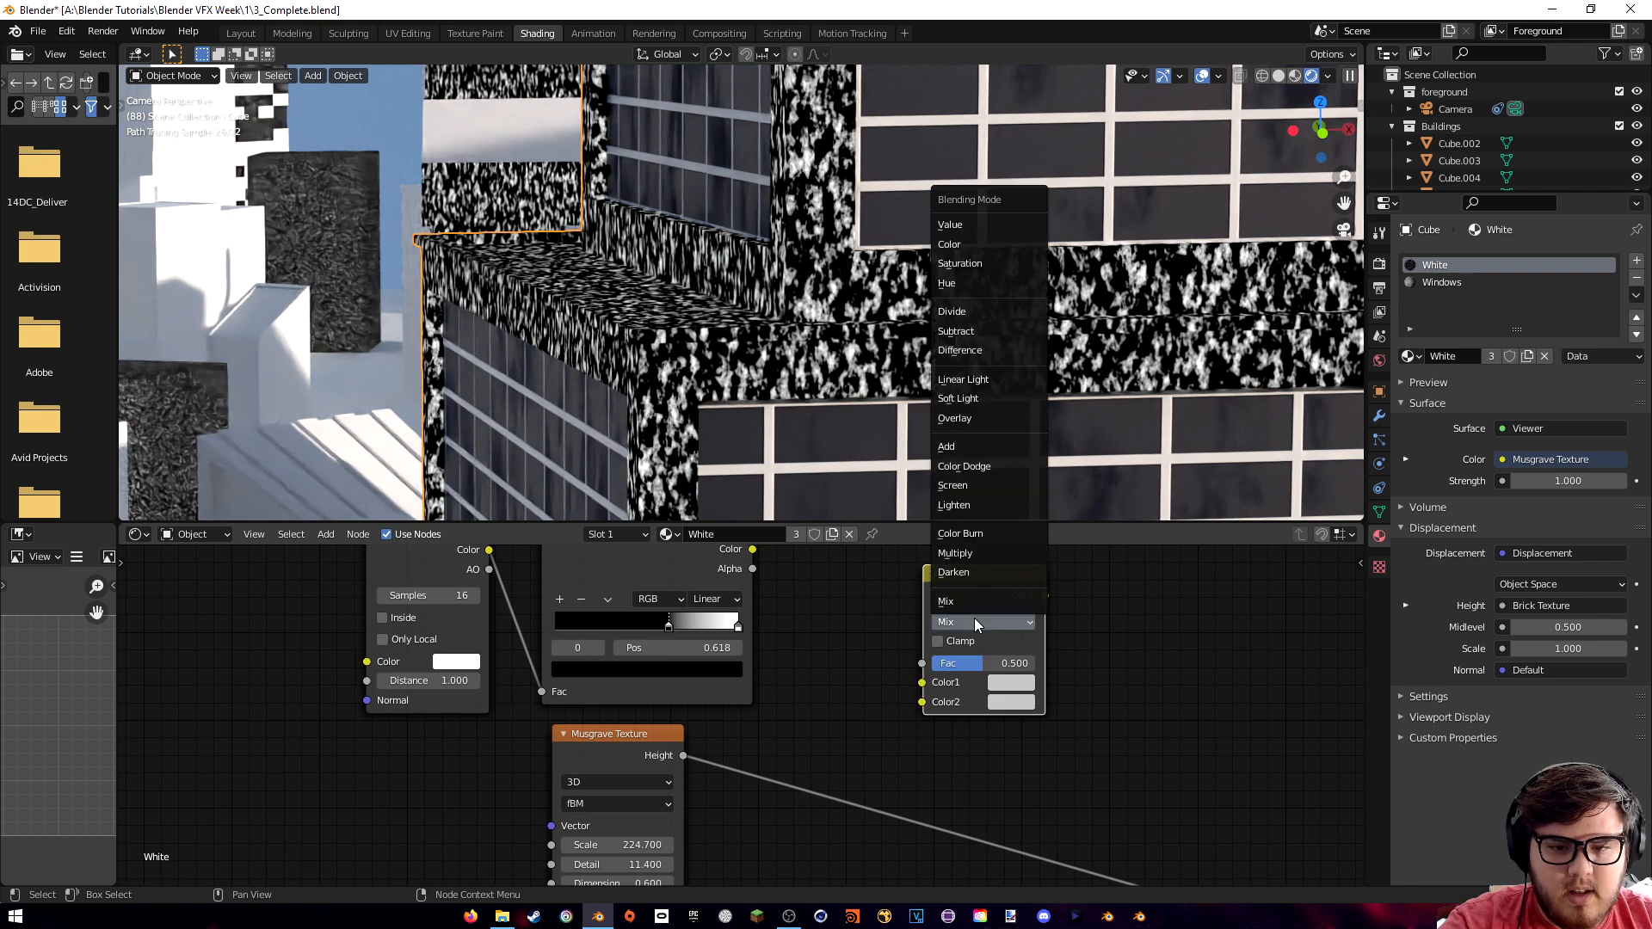
left_click(969, 416)
- Connect the ColorRamp to the Overlay node's Color1 and the Musgrave height to Color2, and preview the Overlay on the buildings
left_click_drag(684, 755, 923, 701)
left_click_drag(752, 549, 923, 683)
middle_click_drag(998, 641, 838, 635)
left_click(834, 632, "ctrl+shift")
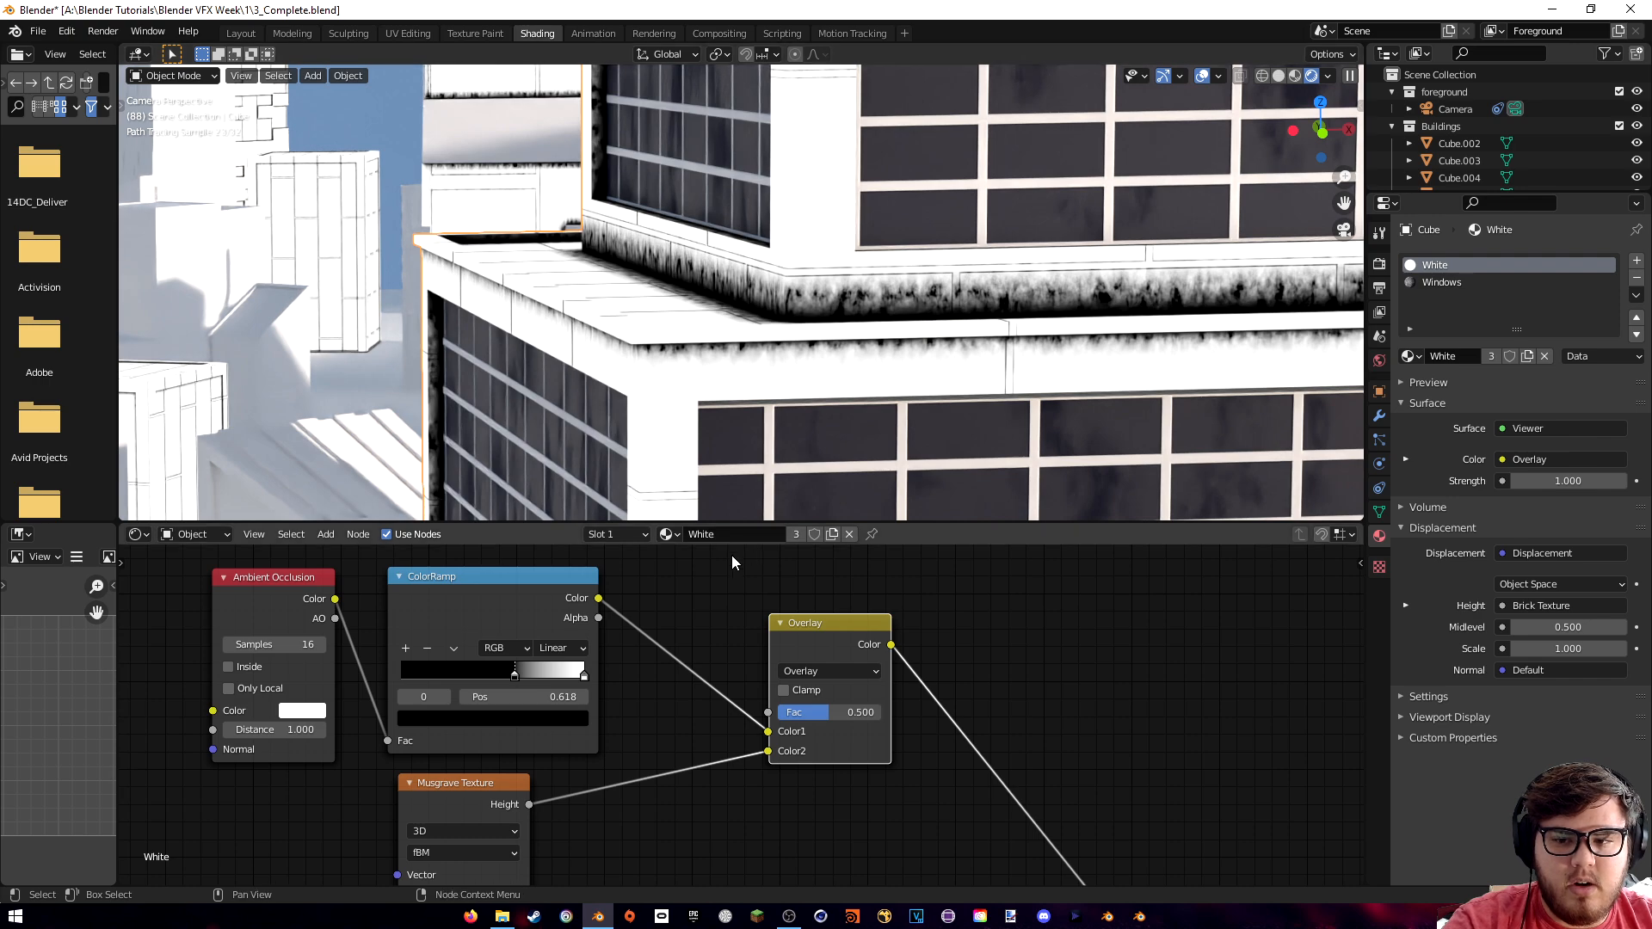
- Move the Ambient Occlusion ColorRamp's black stop to position 0 and lighten it to mid grey
middle_click_drag(802, 387, 888, 402, "shift")
scroll(707, 597, "up", 5)
middle_click_drag(655, 597, 961, 603)
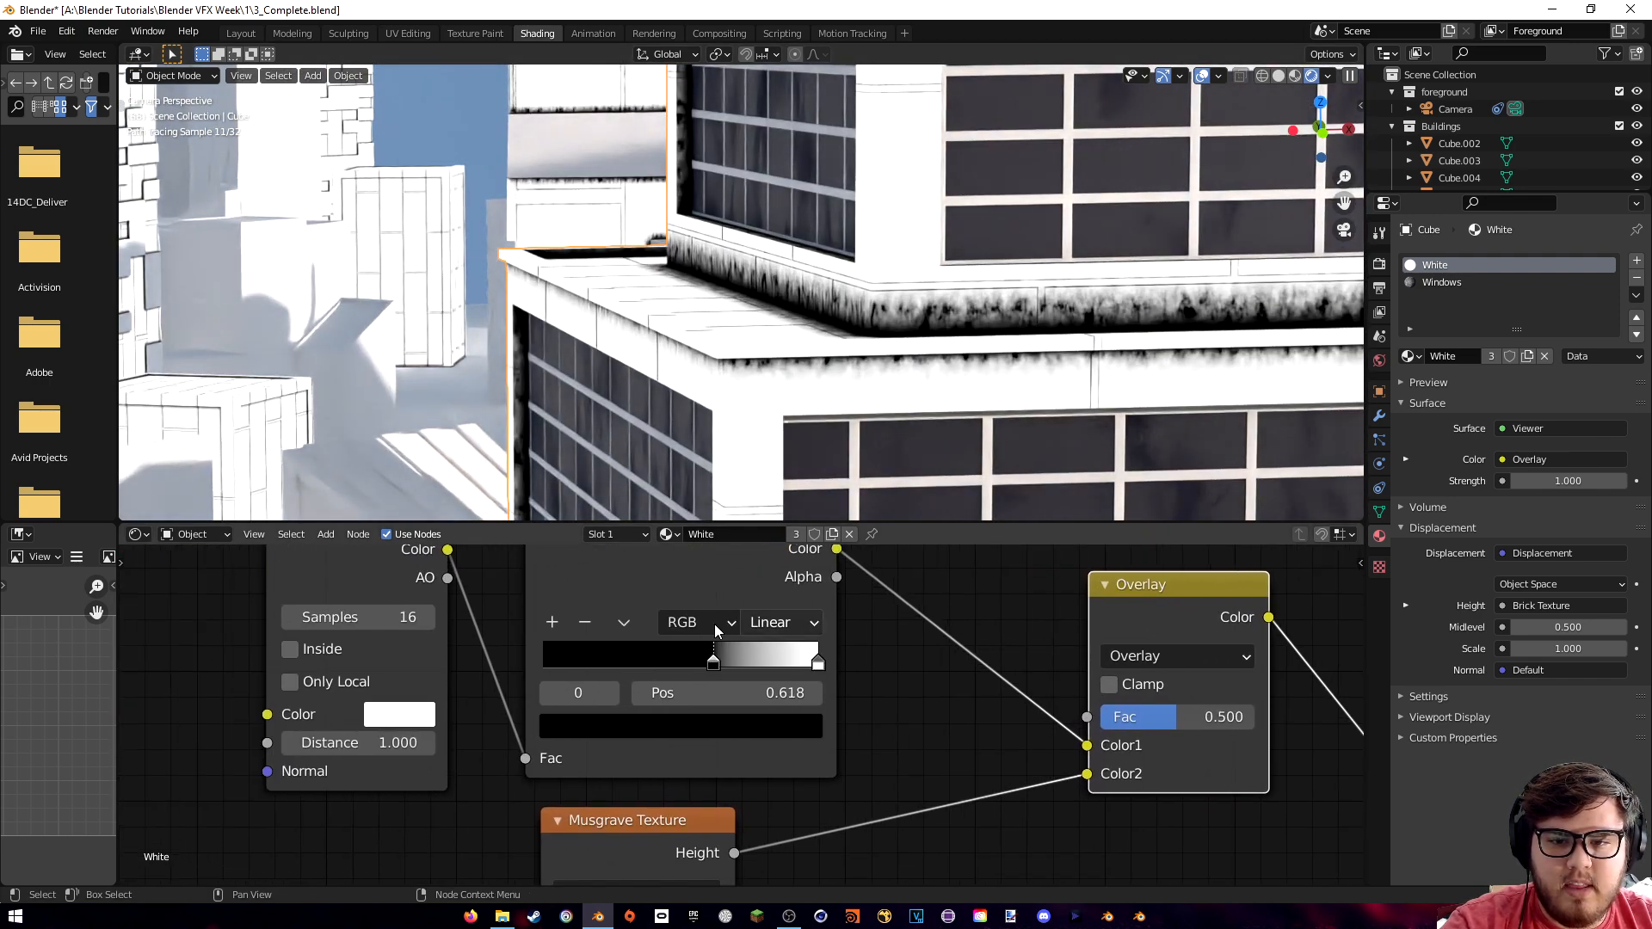
left_click_drag(710, 667, 513, 668)
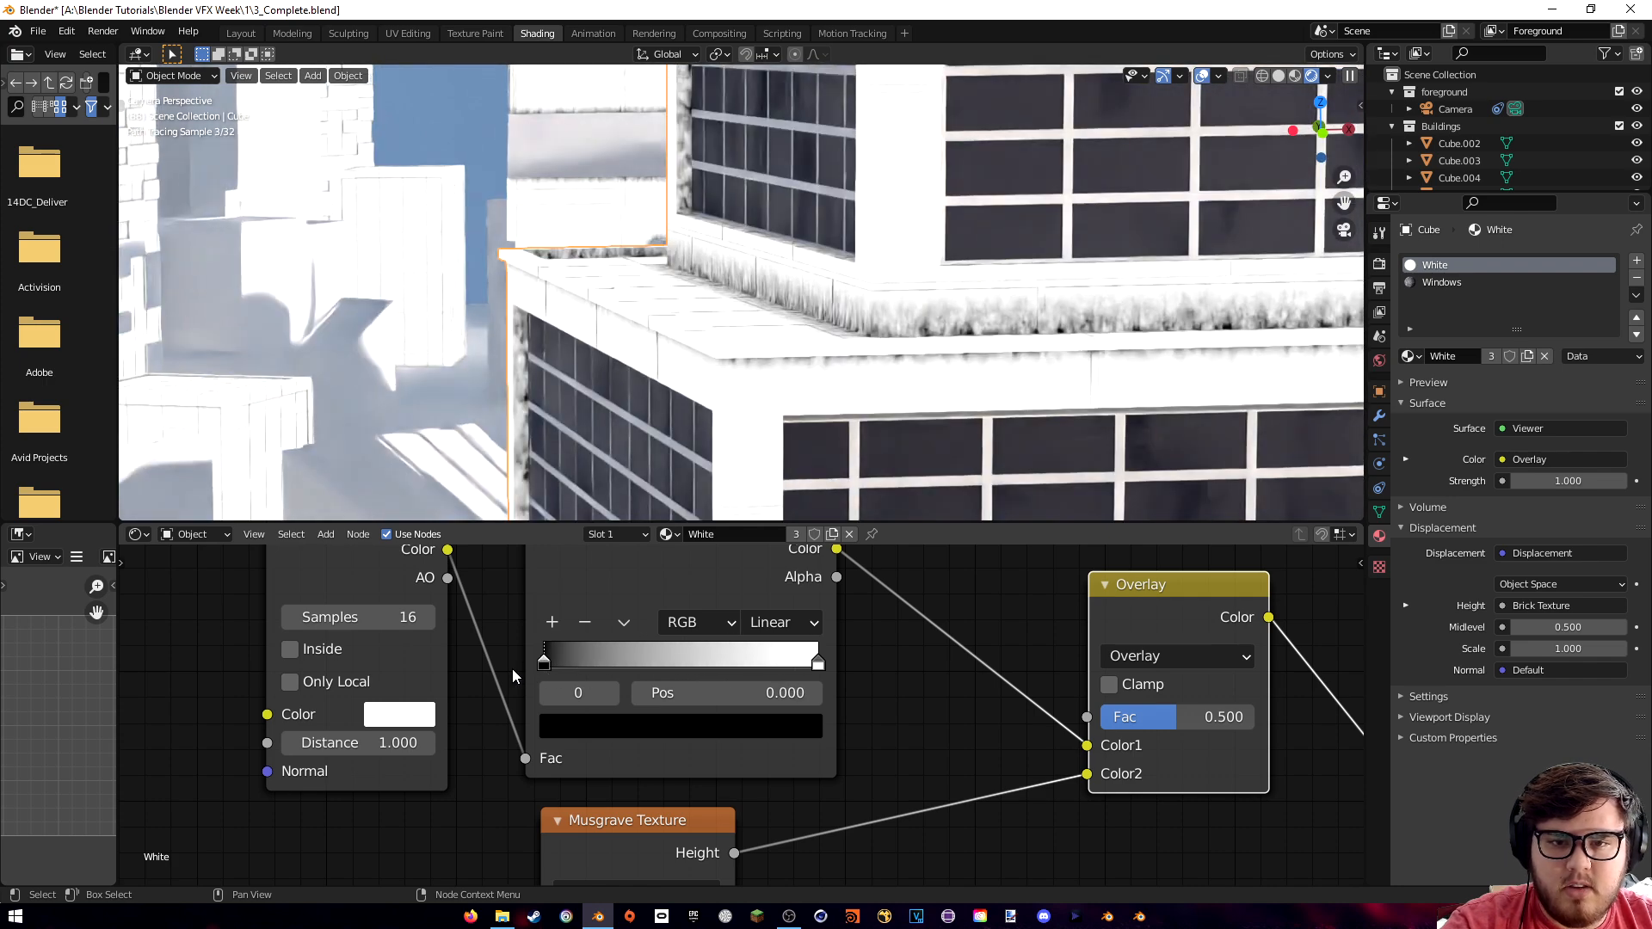
left_click(646, 724)
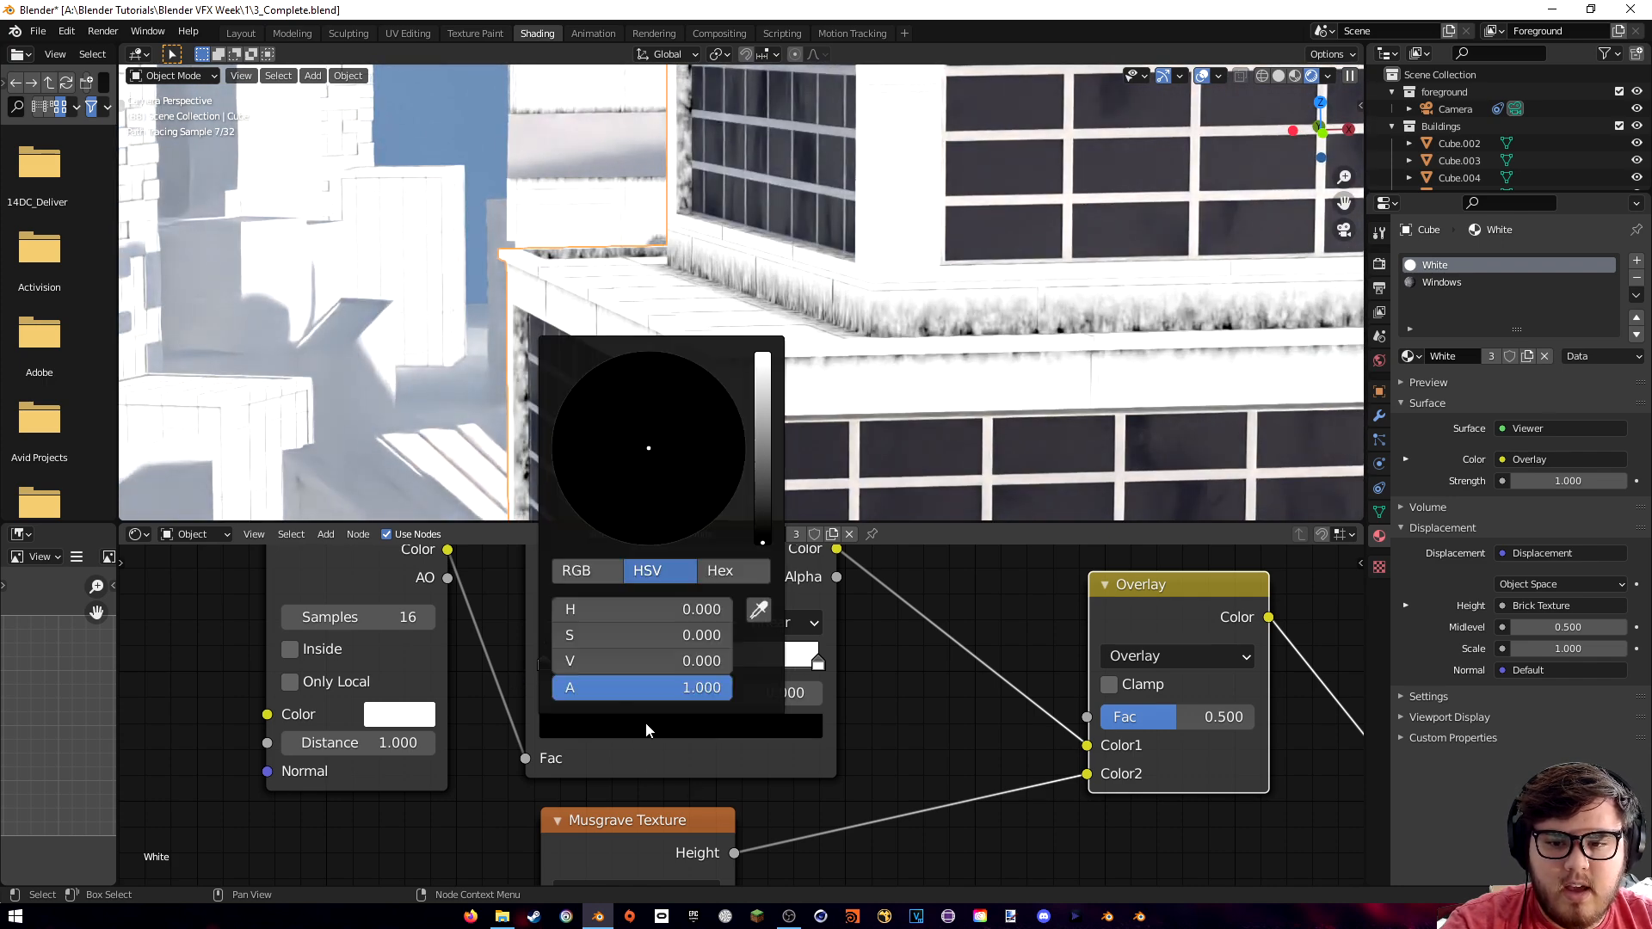
left_click(764, 504)
left_click_drag(762, 462, 763, 447)
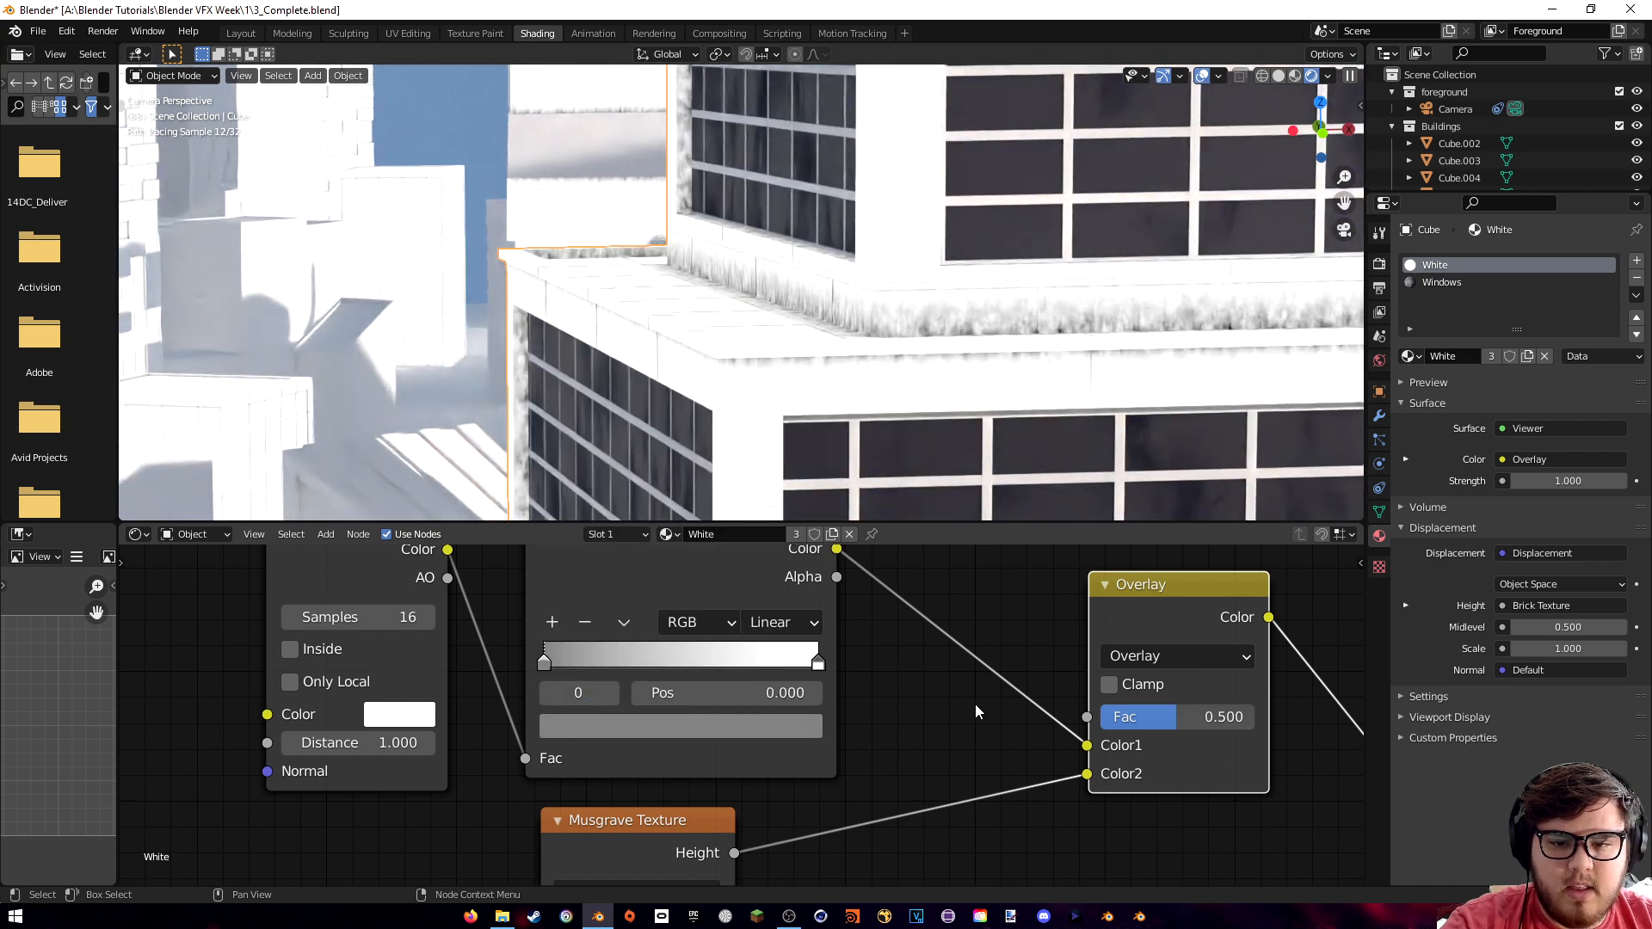
- Add a Mix Shader before the Material Output and connect the wall's Principled BSDF to its first shader input
scroll(982, 706, "down", 4)
middle_click_drag(1017, 740, 923, 683, "shift")
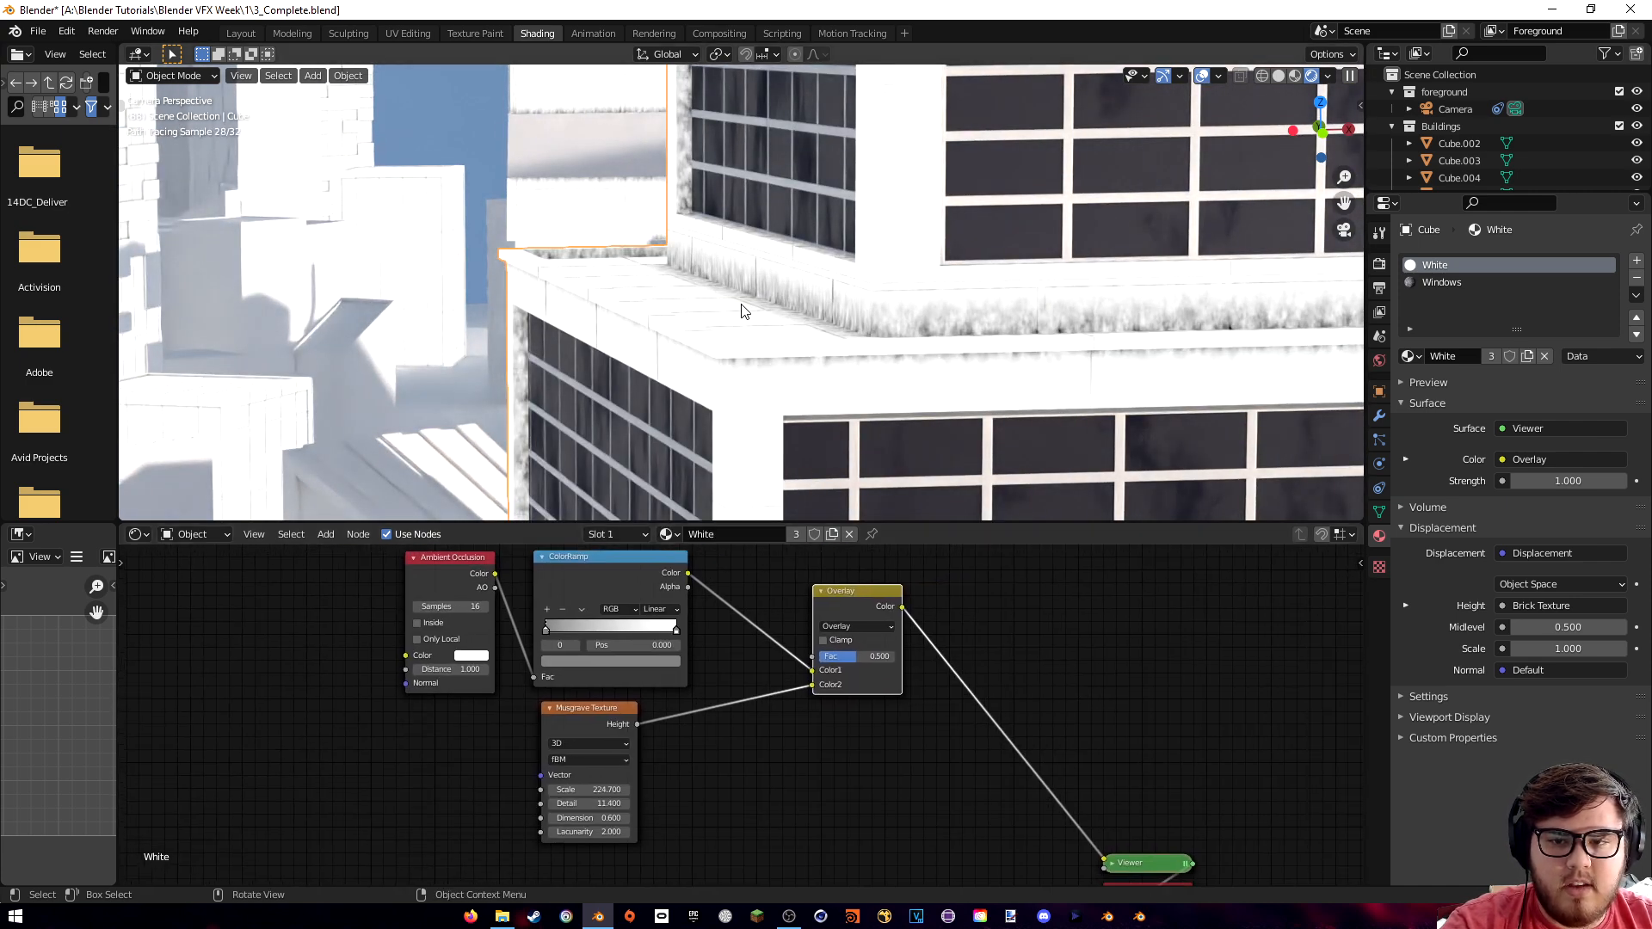
scroll(922, 683, "down", 3)
middle_click_drag(830, 830, 830, 711, "shift")
key("shift+a")
left_click(840, 639)
type("mix")
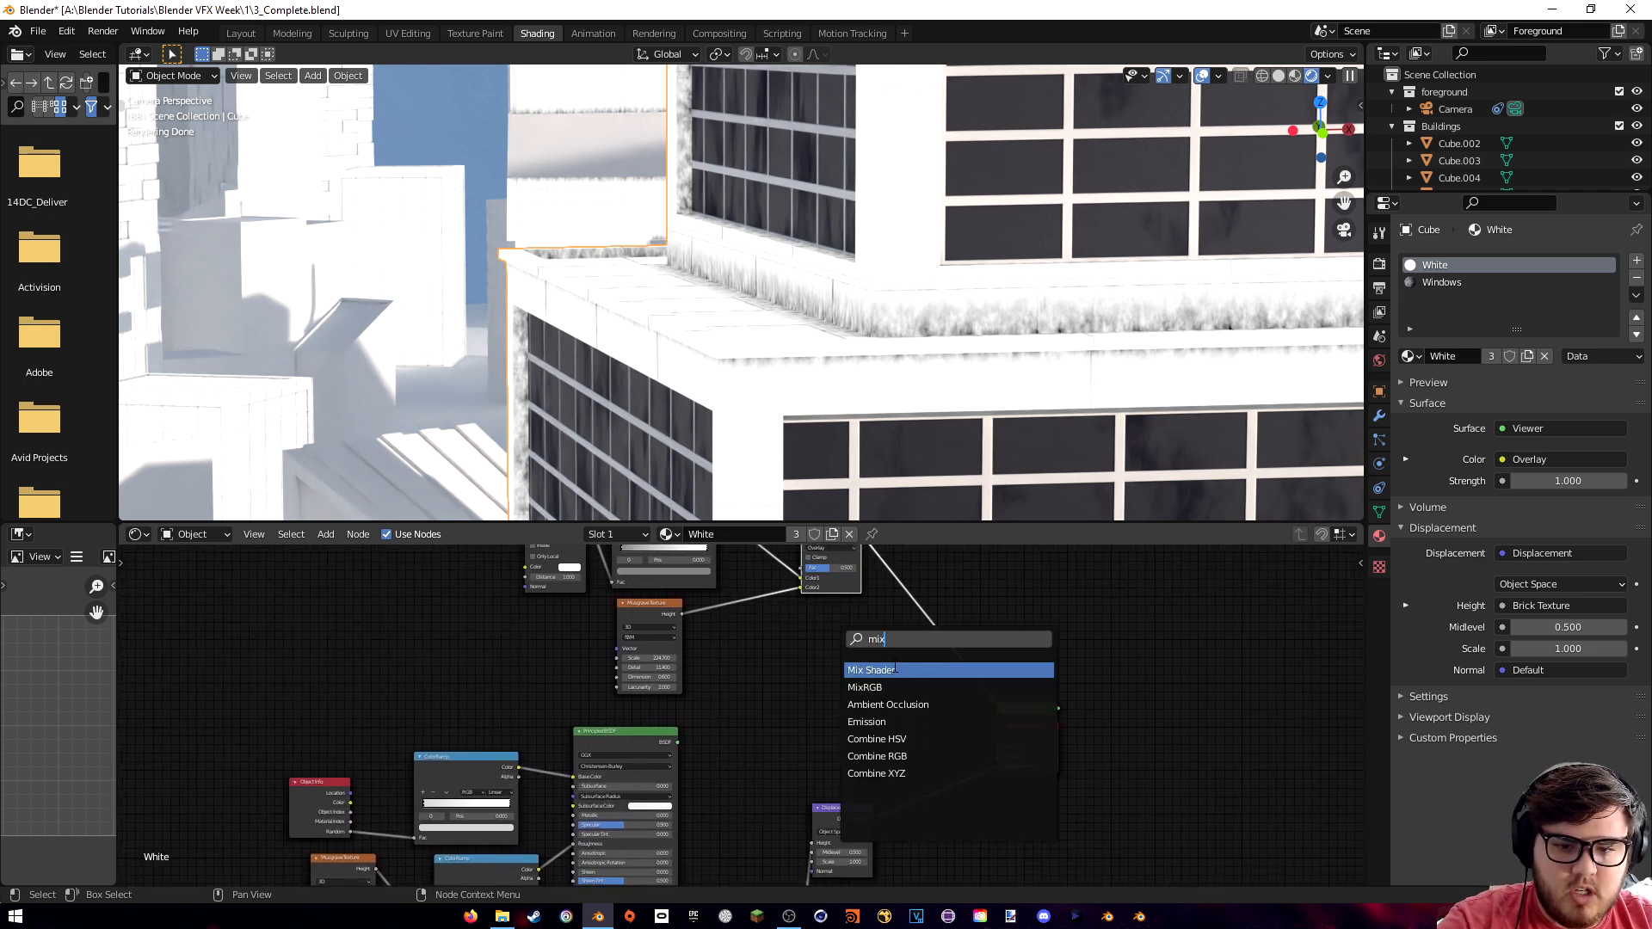
left_click(895, 669)
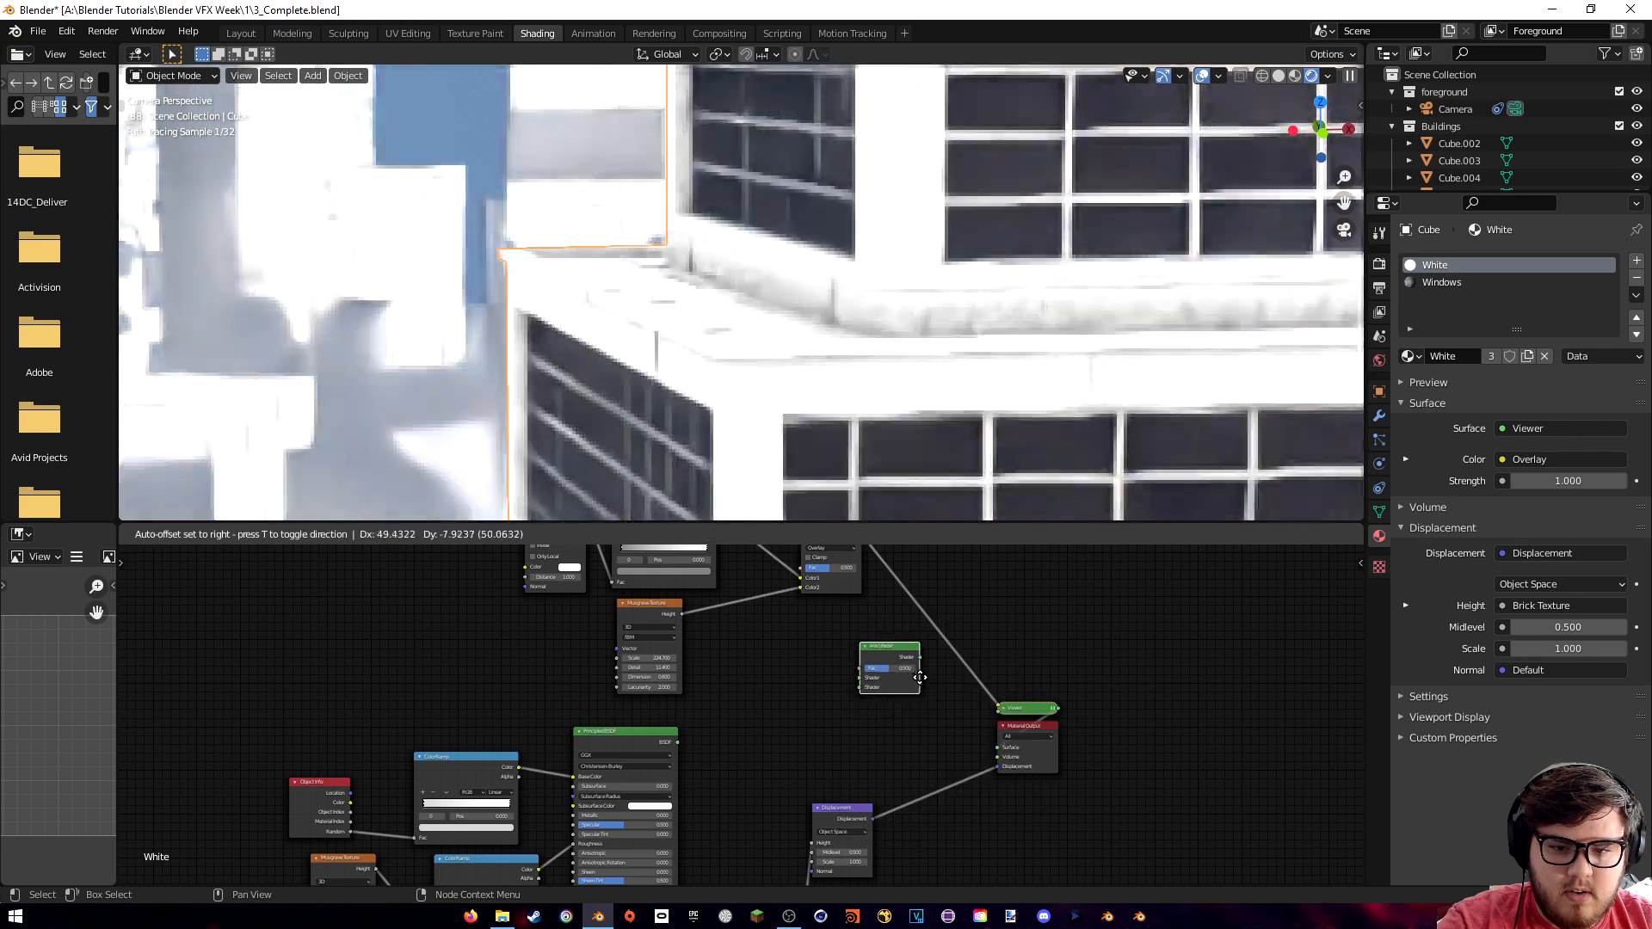
left_click(828, 701)
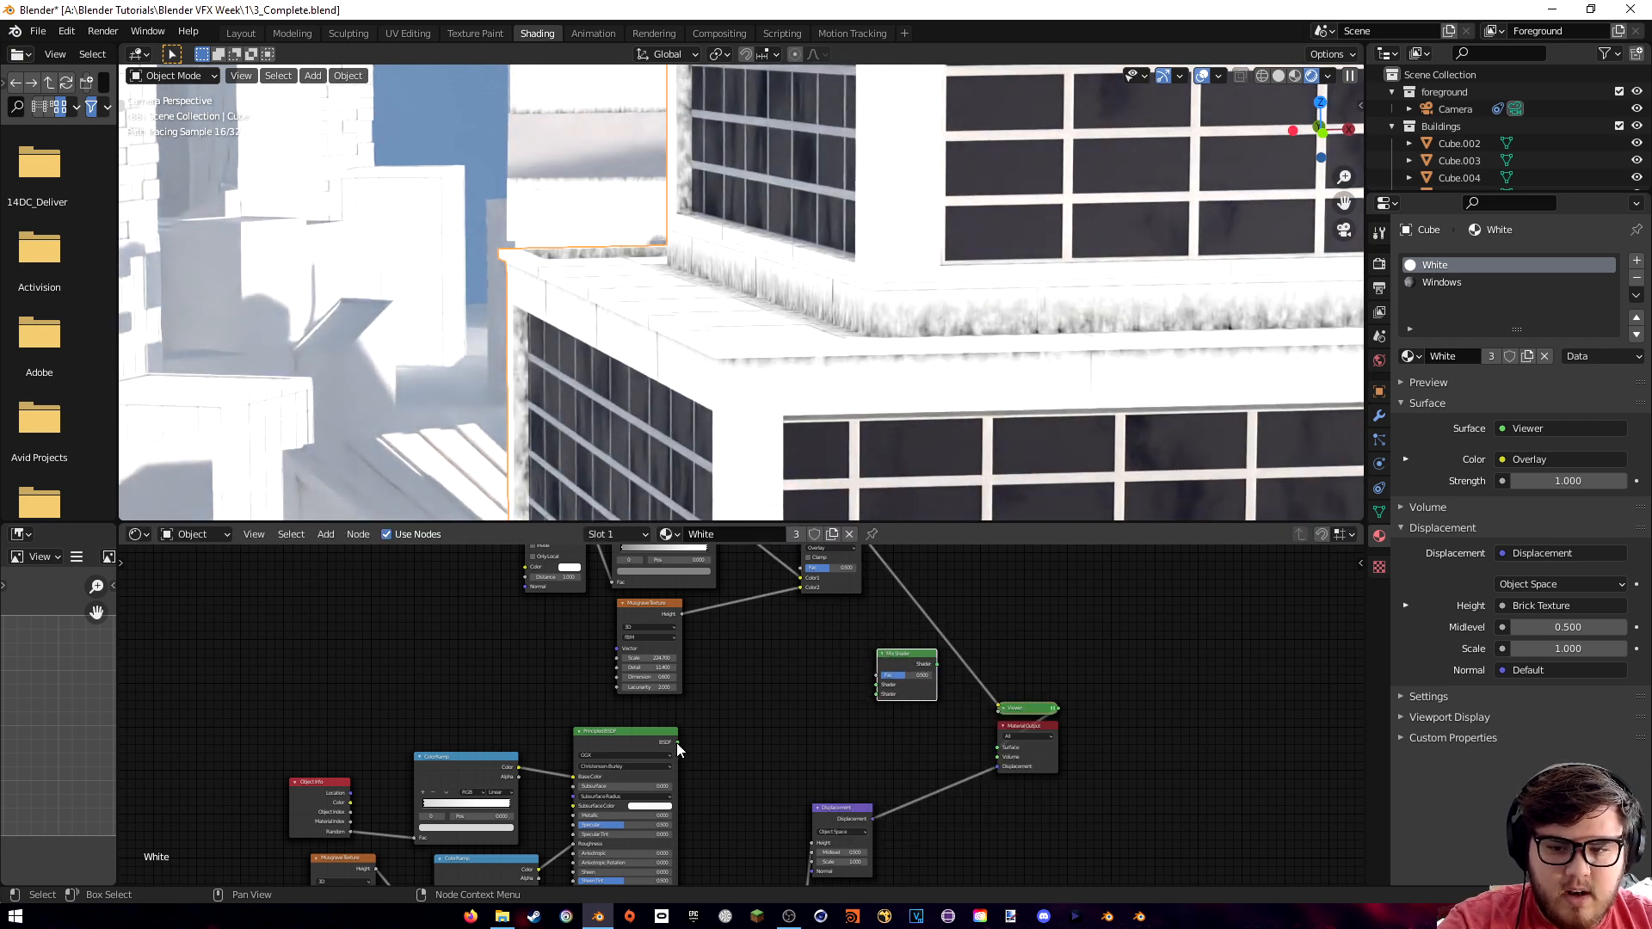
left_click_drag(677, 743, 877, 693)
middle_click_drag(653, 737, 673, 688)
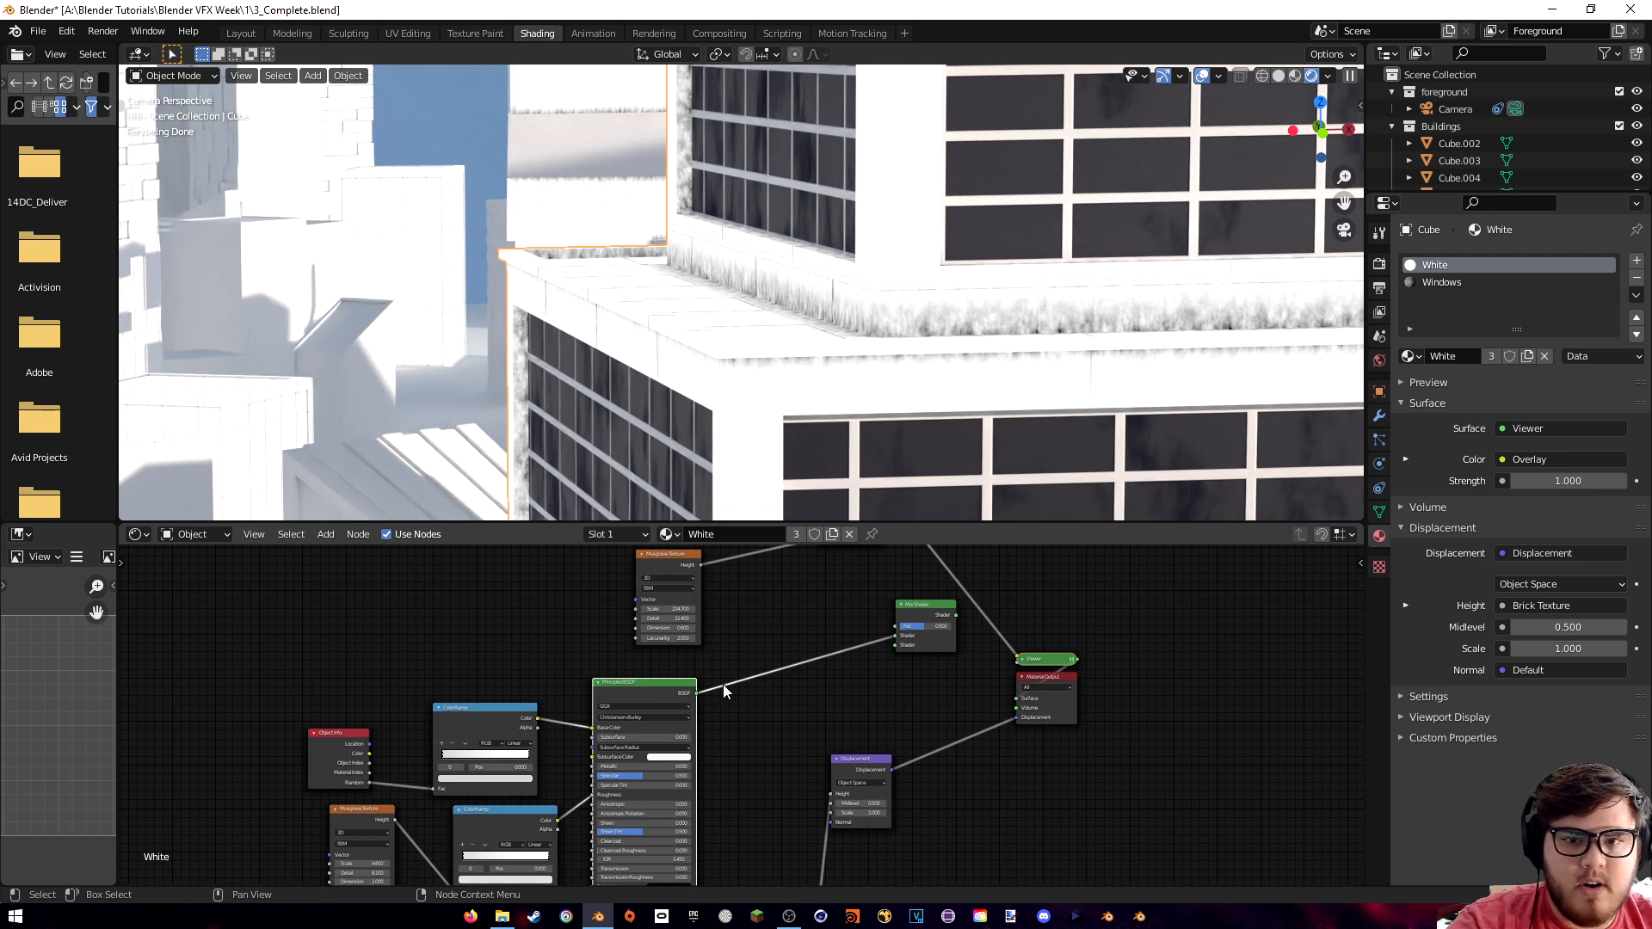
- Duplicate the Principled BSDF beside the Ambient Occlusion node and set the copy's Base Color to dark brown (H 0.053, S 0.679, V 0.027)
key("shift+d")
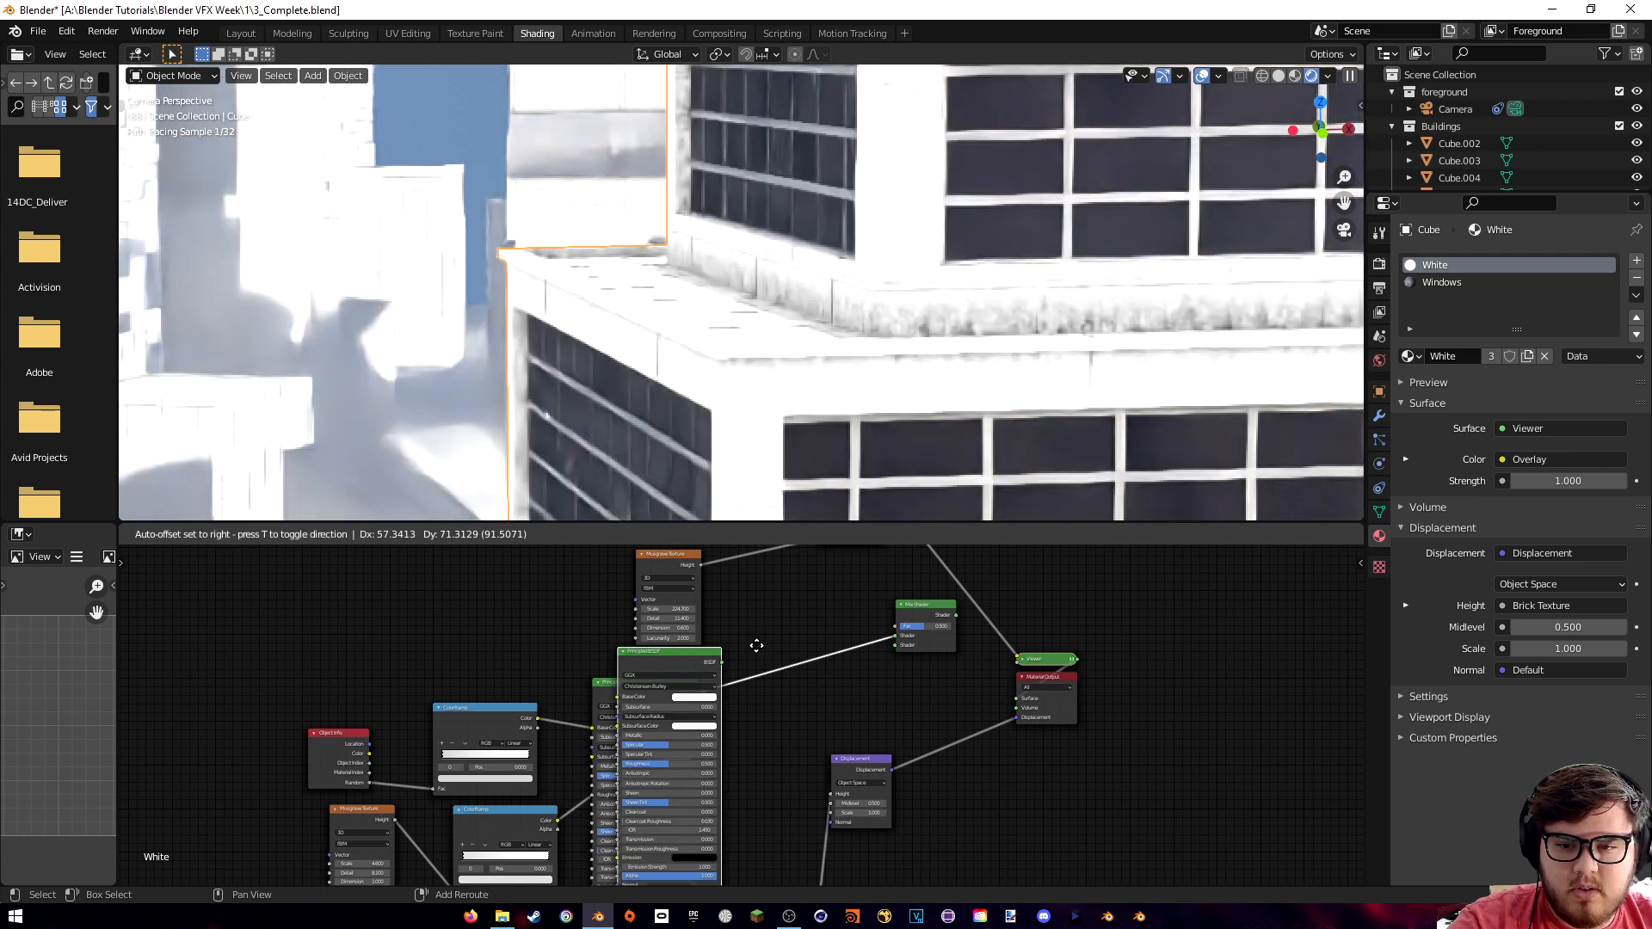
left_click(572, 736)
middle_click_drag(557, 616, 744, 794)
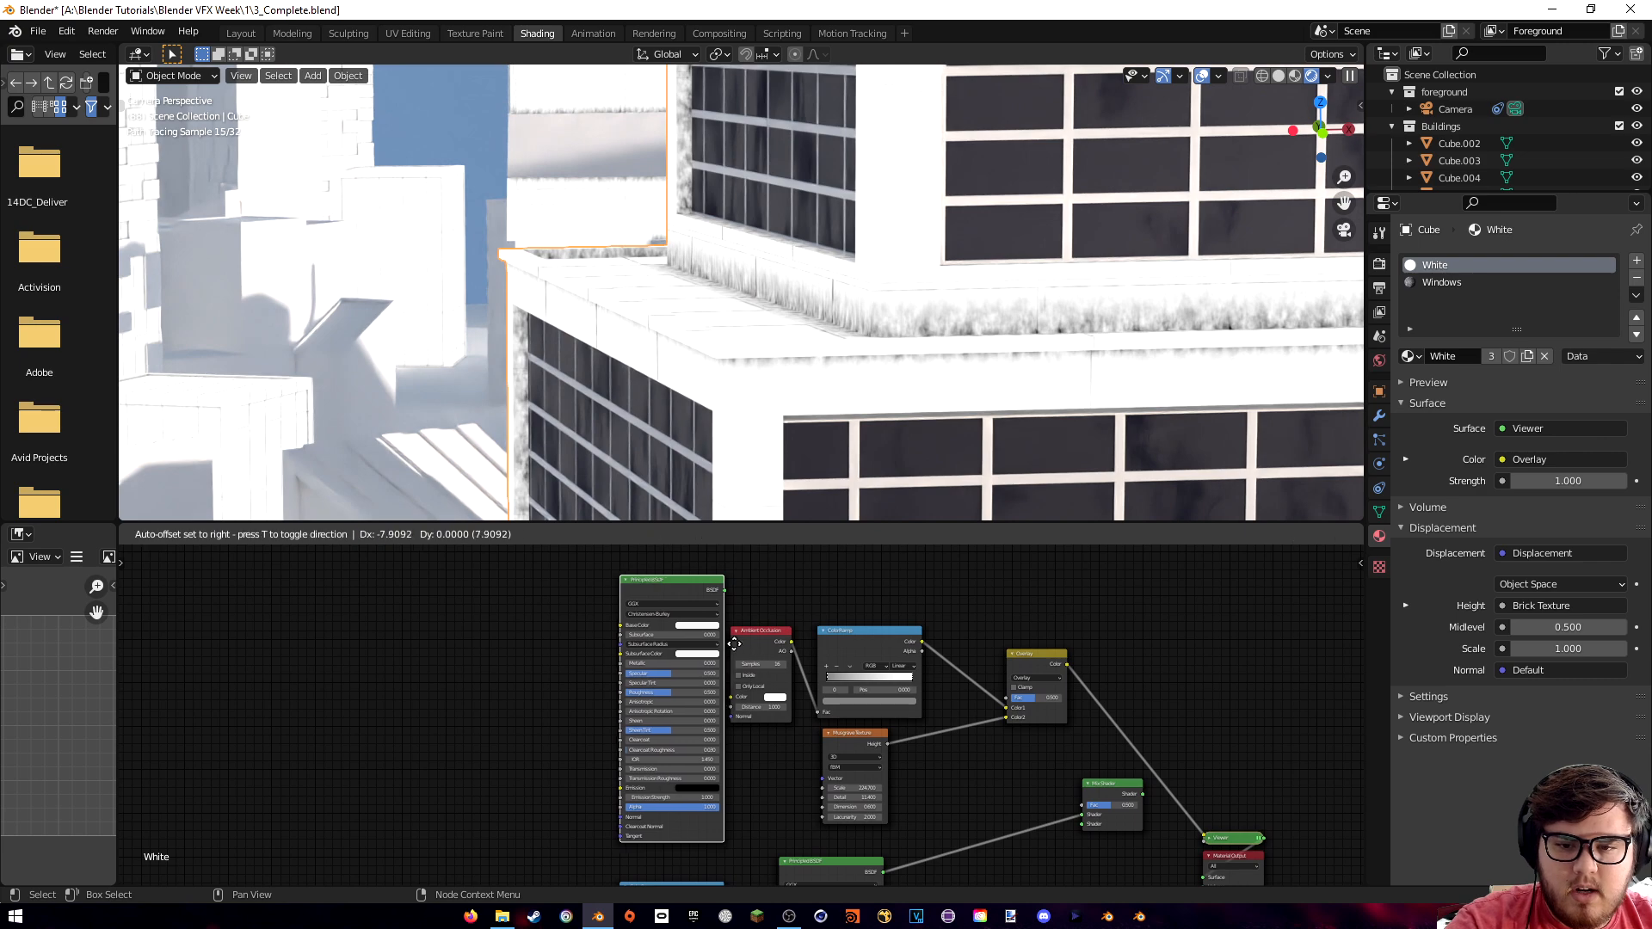
scroll(719, 669, "up", 4)
left_click(625, 557)
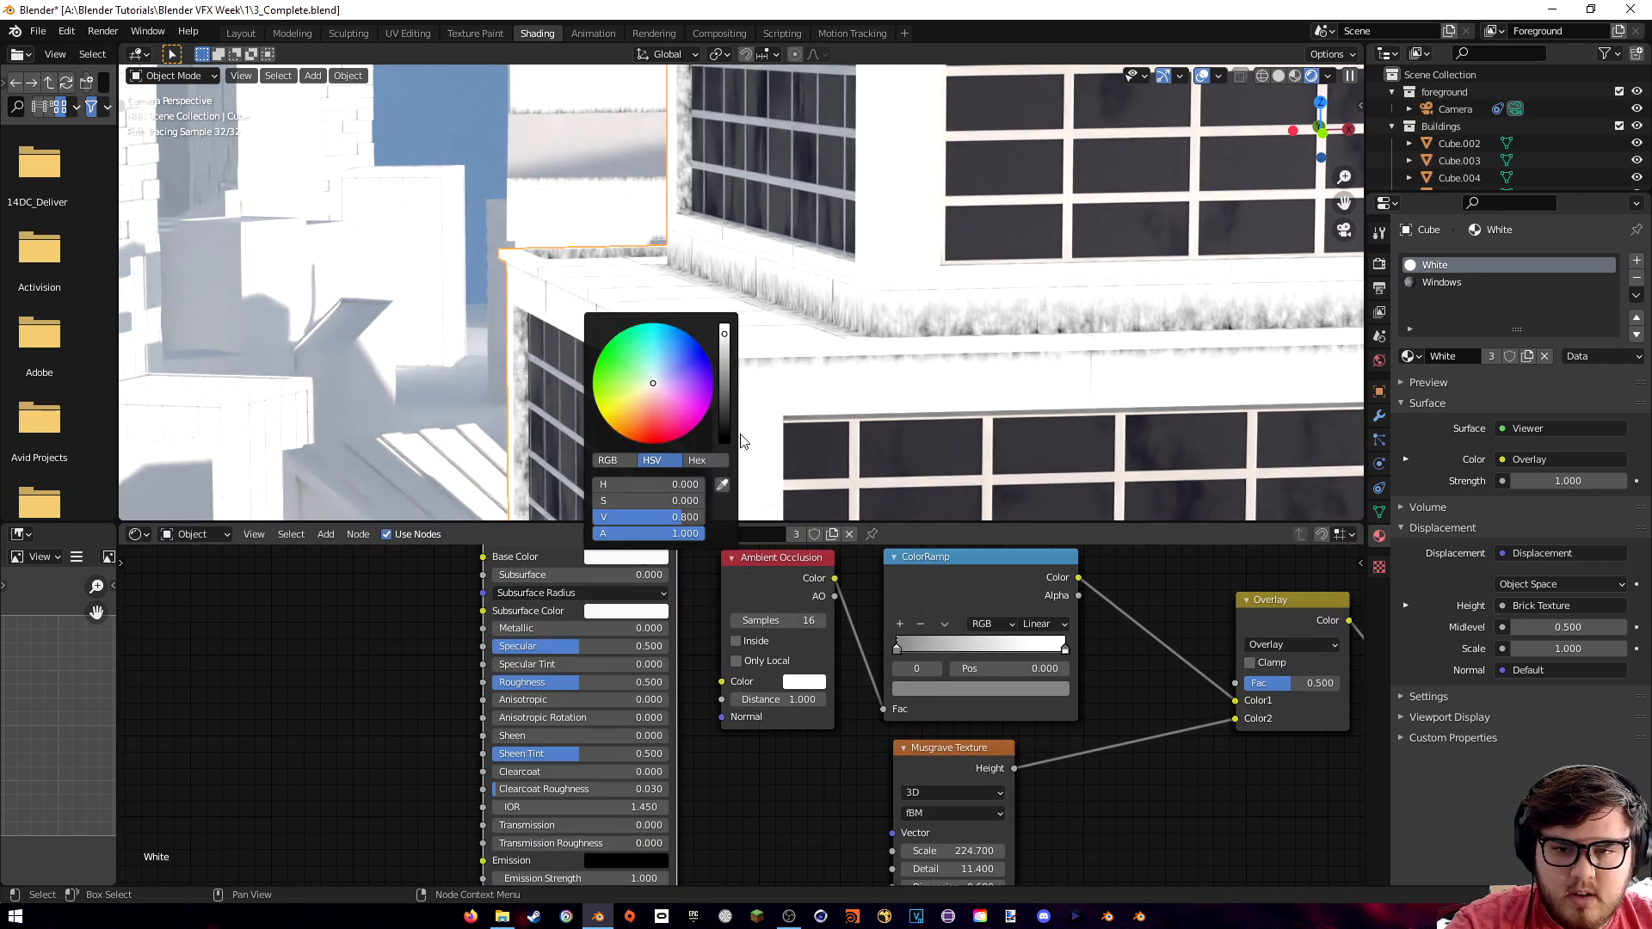
left_click(725, 421)
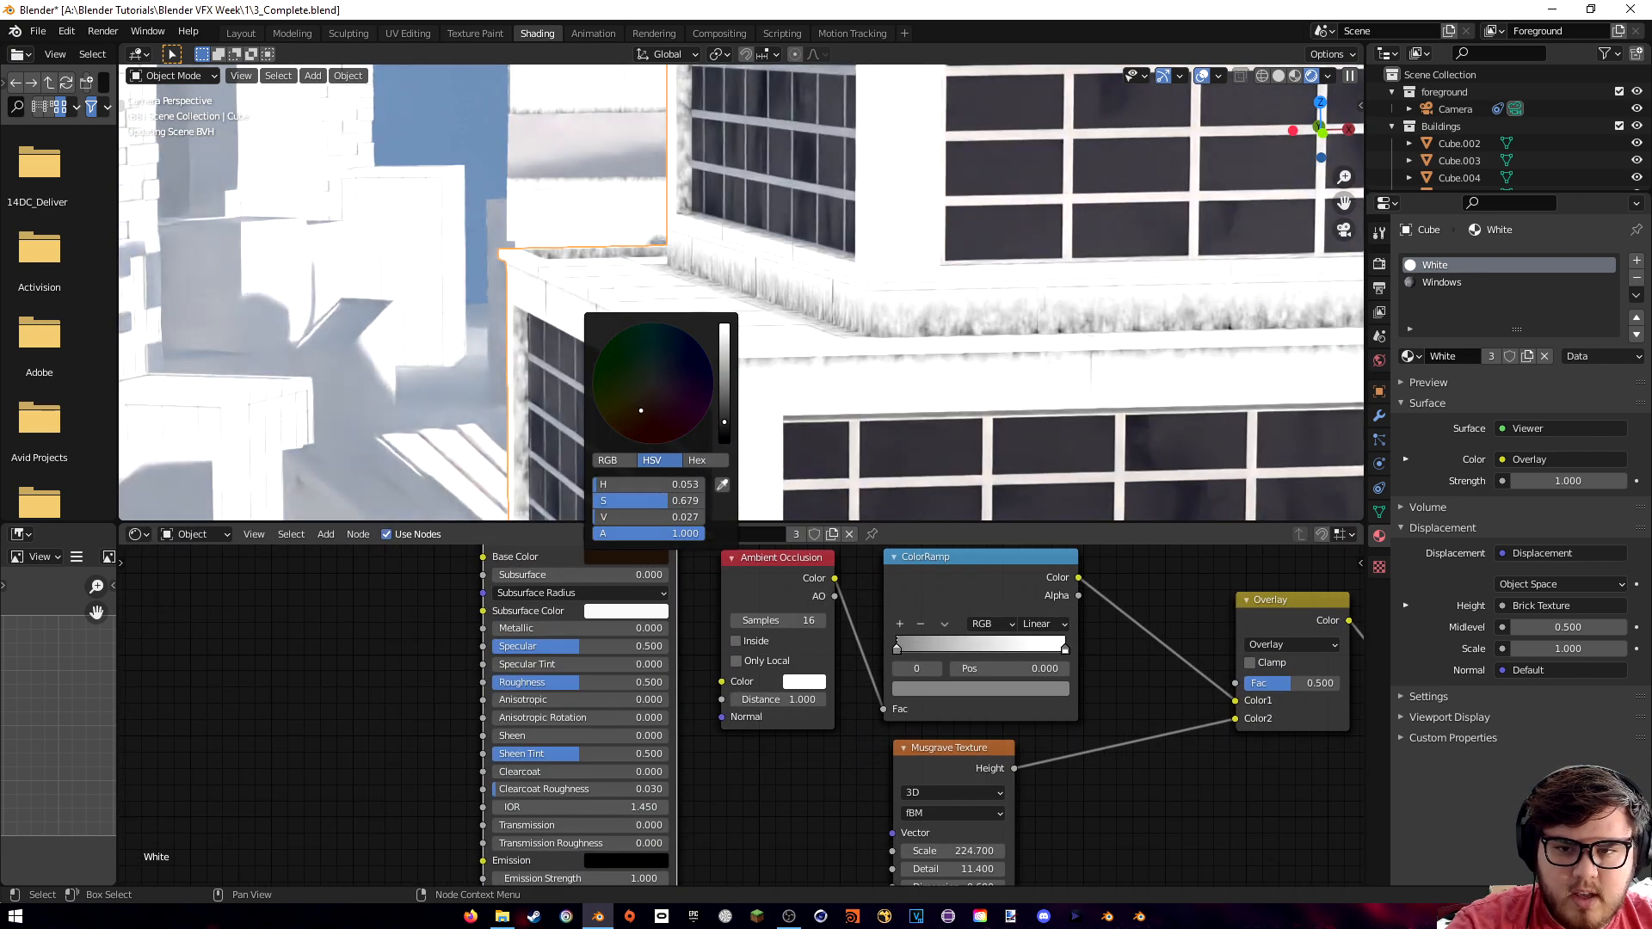
- Collapse the dark brown Principled BSDF, move it near the Displacement node and connect it to the Mix Shader's second shader input
scroll(802, 721, "down", 3)
left_click_drag(671, 576, 631, 695)
scroll(863, 689, "down", 3)
middle_click_drag(904, 768, 863, 672)
key("h")
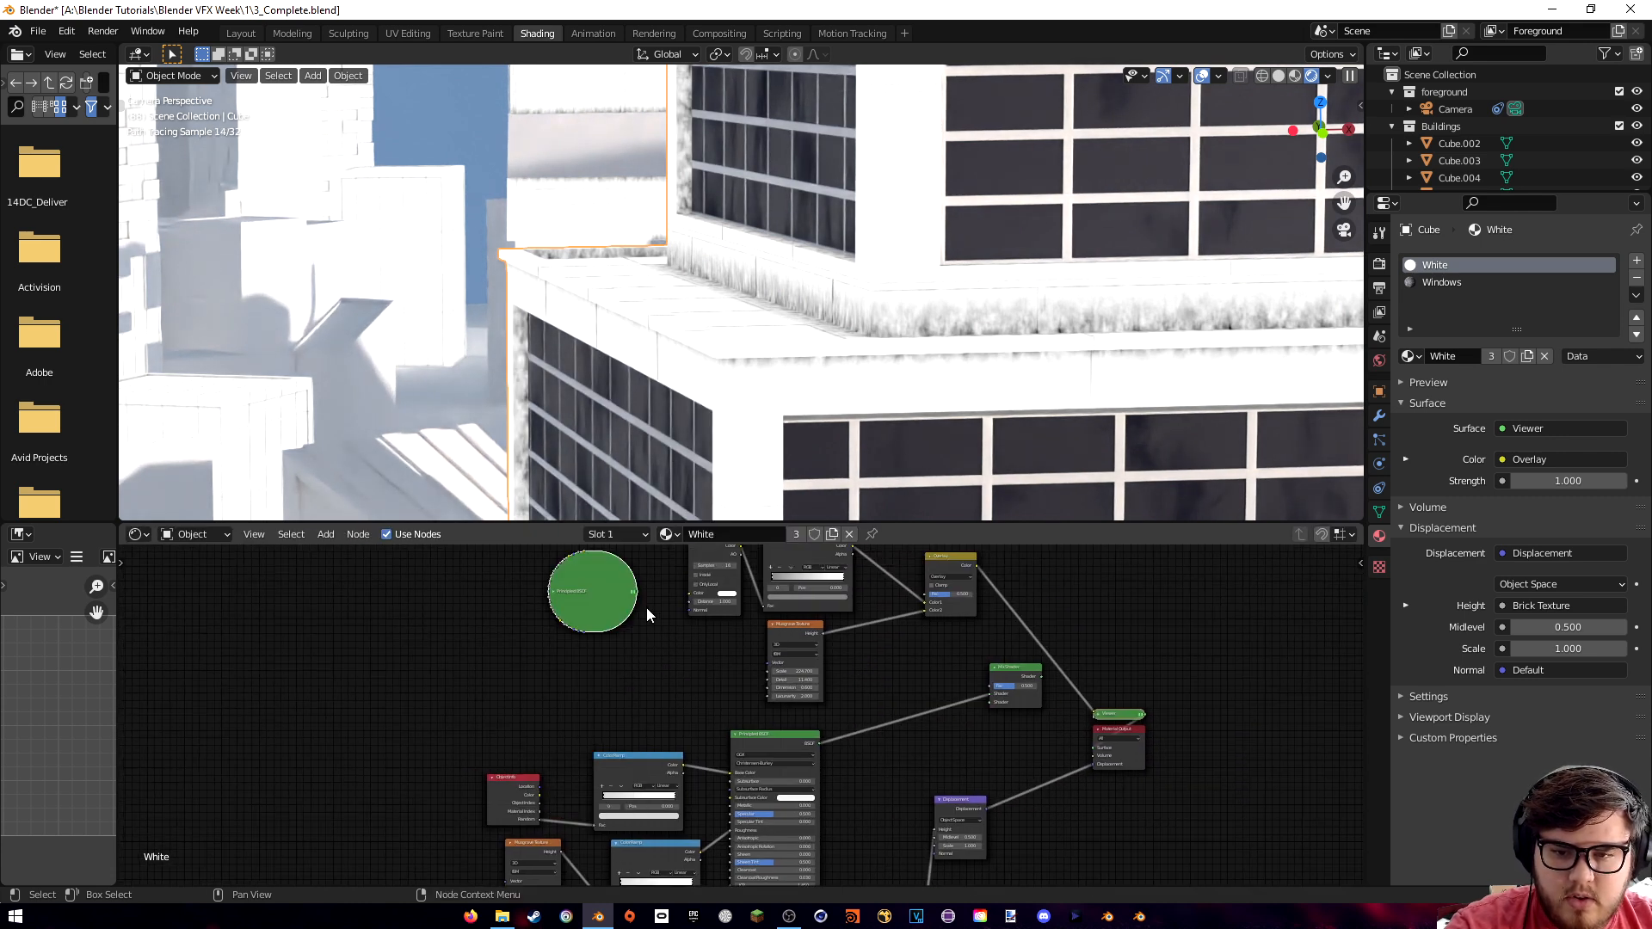
left_click_drag(615, 603, 913, 752)
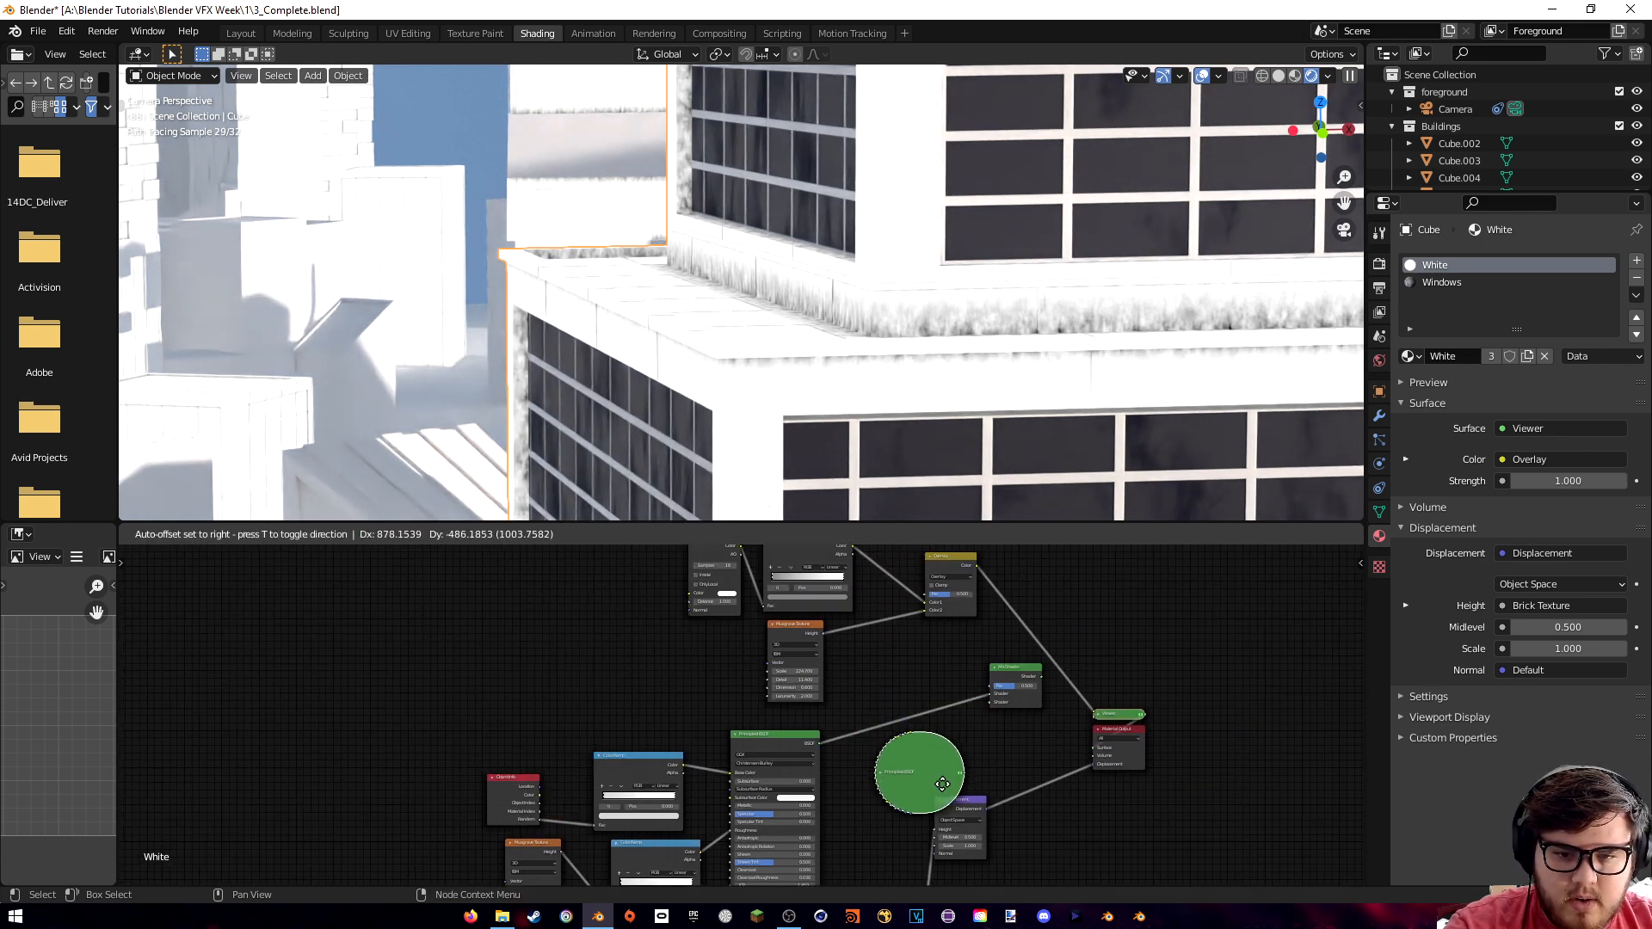
left_click(953, 772)
scroll(1062, 763, "up", 4)
middle_click_drag(872, 786, 824, 679)
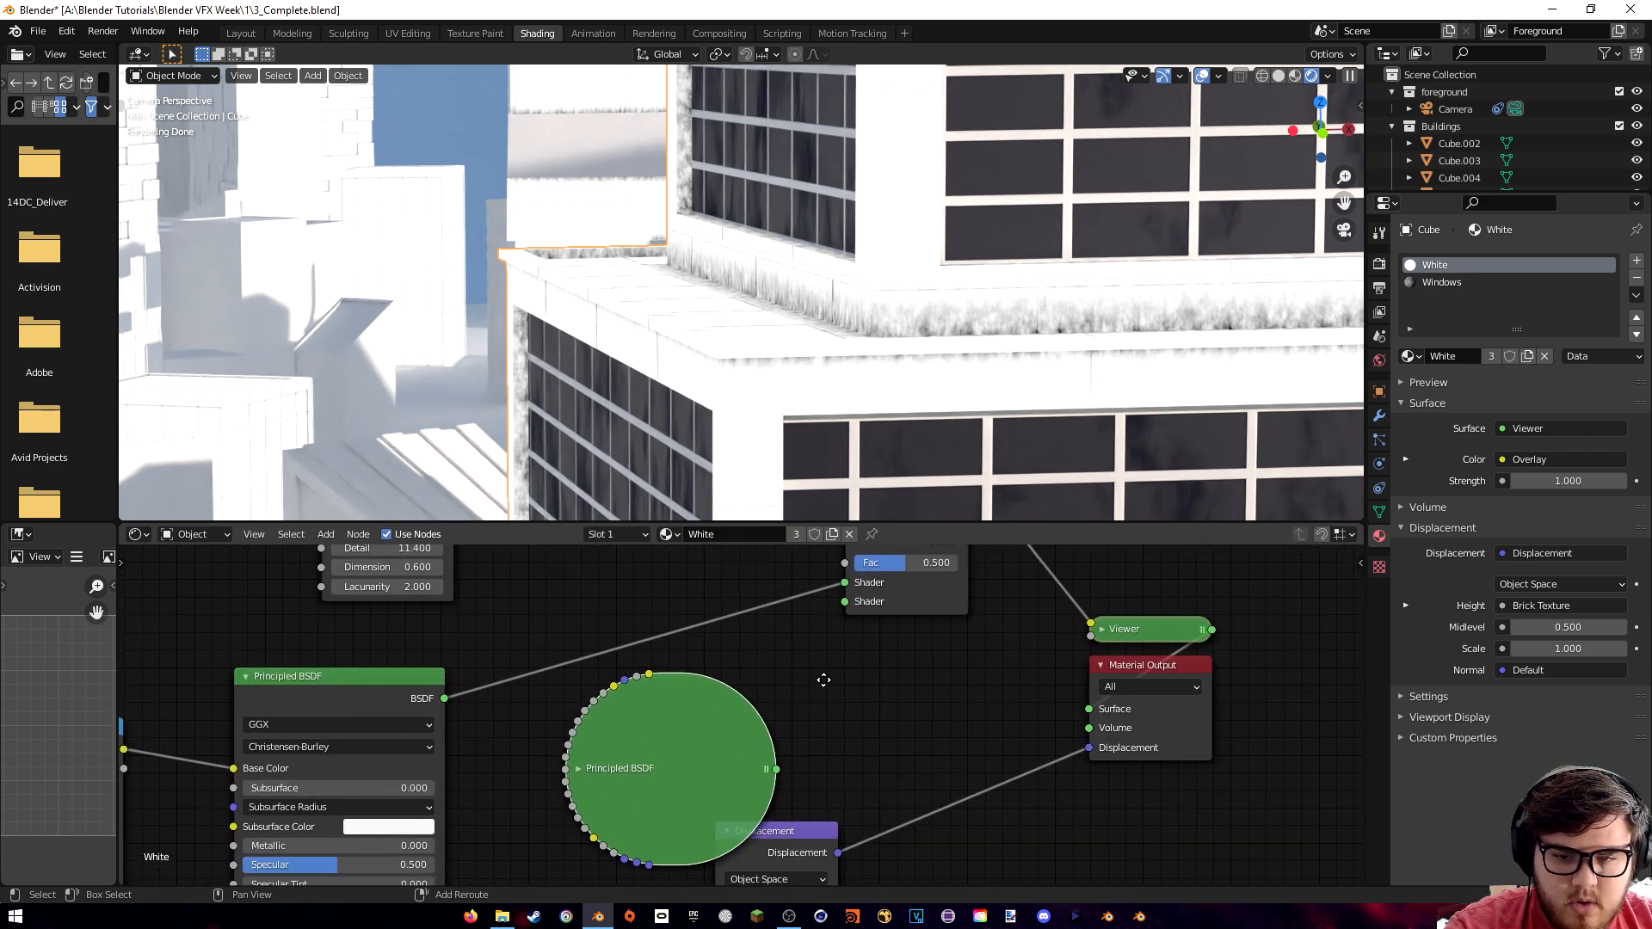
left_click_drag(777, 769, 847, 607)
middle_click_drag(813, 729, 816, 701)
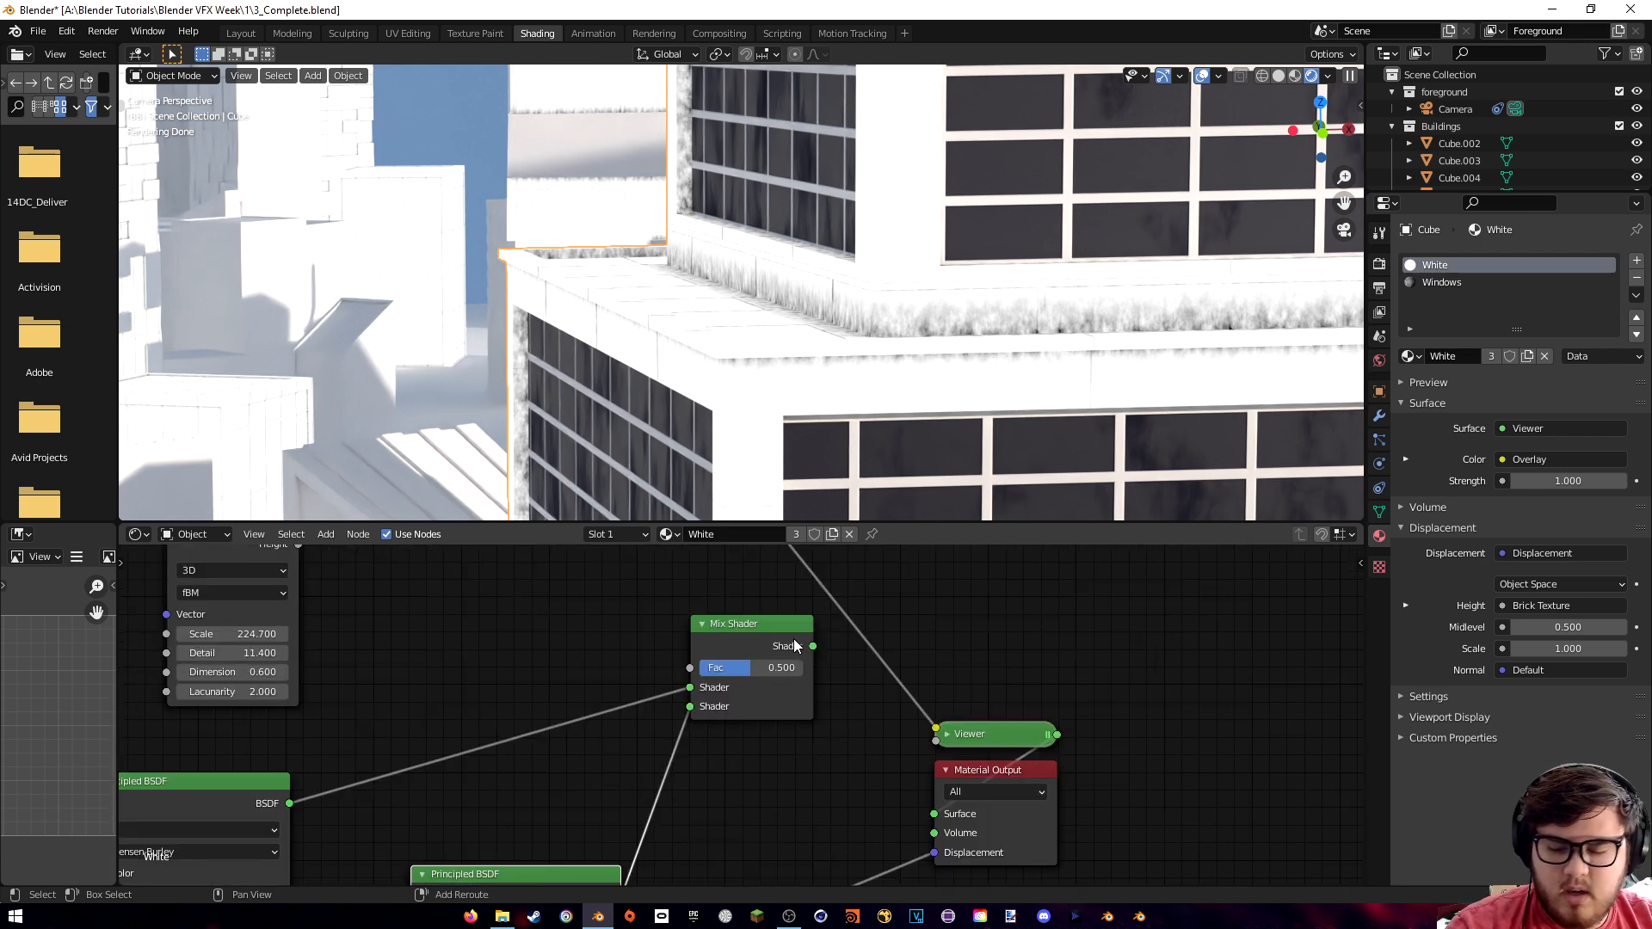
- Route the Mix Shader to the Material Output's Surface and drive its Fac with the Overlay node's Color
left_click(794, 645, "ctrl+shift")
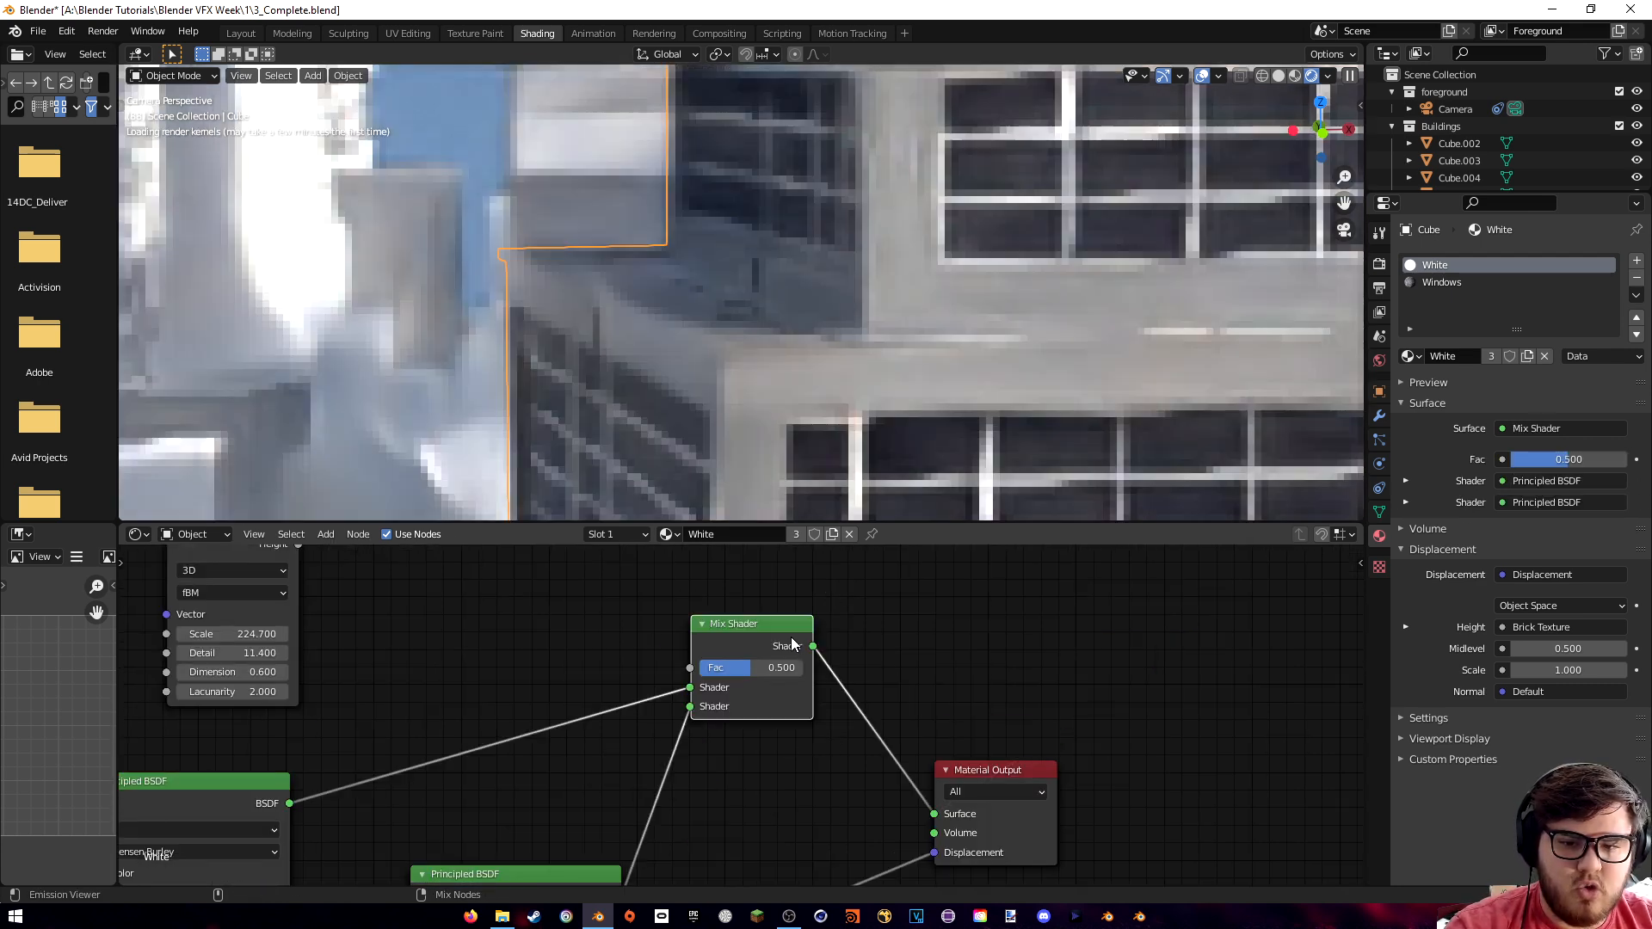
middle_click_drag(866, 639, 944, 715)
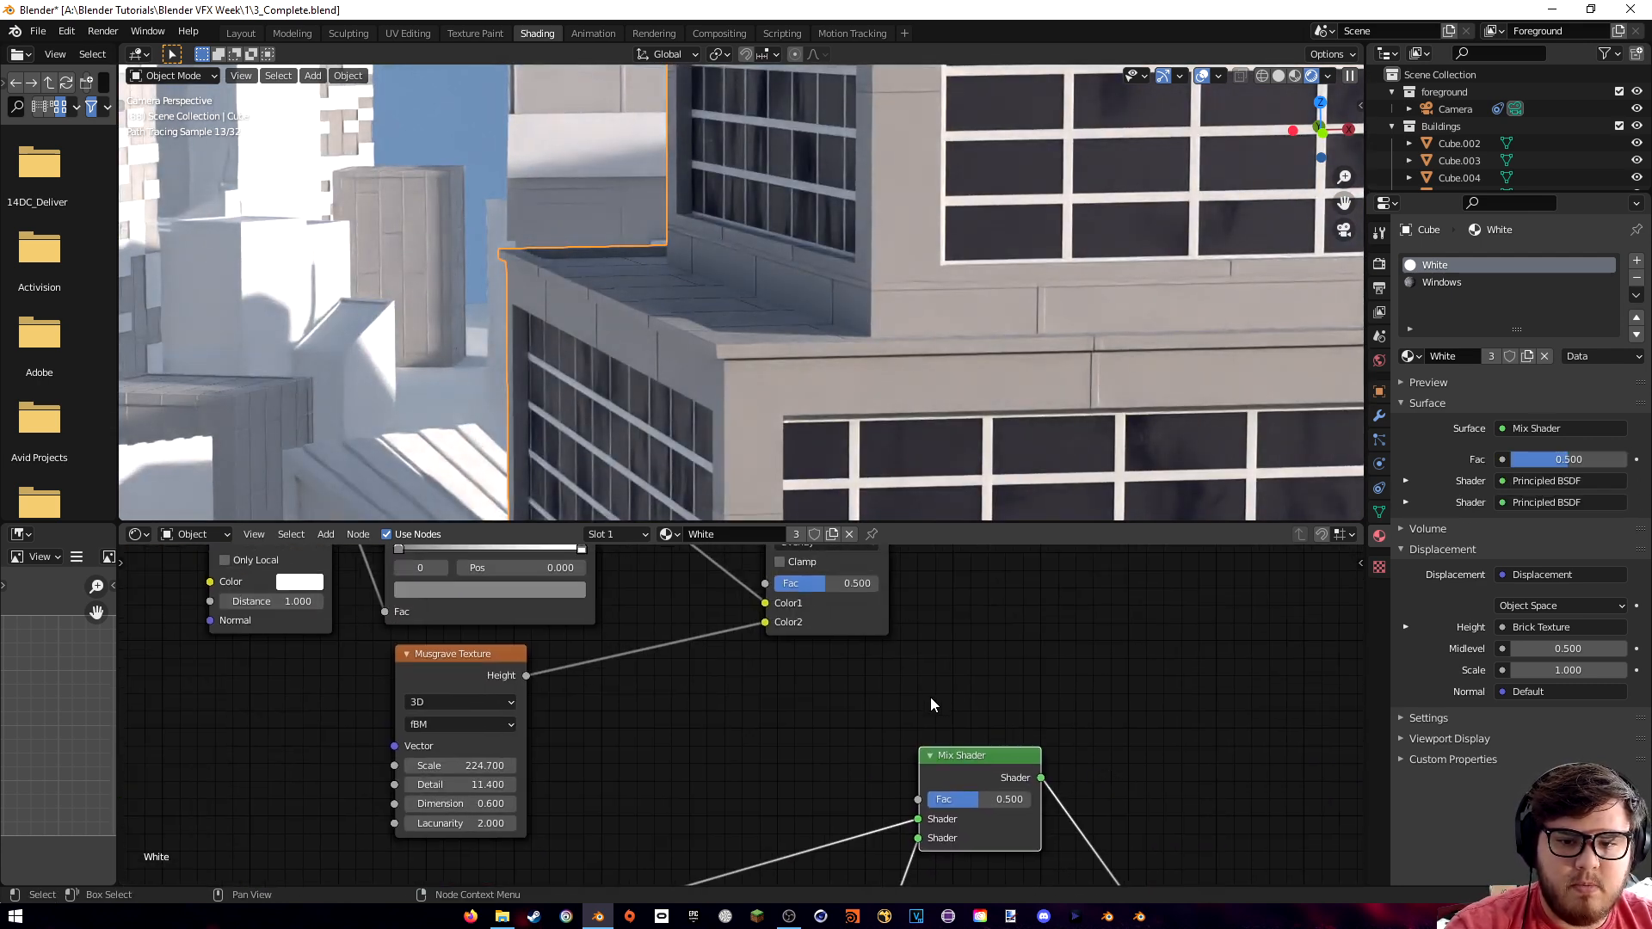
scroll(942, 713, "down", 1)
middle_click_drag(850, 567, 861, 600)
left_click(857, 579)
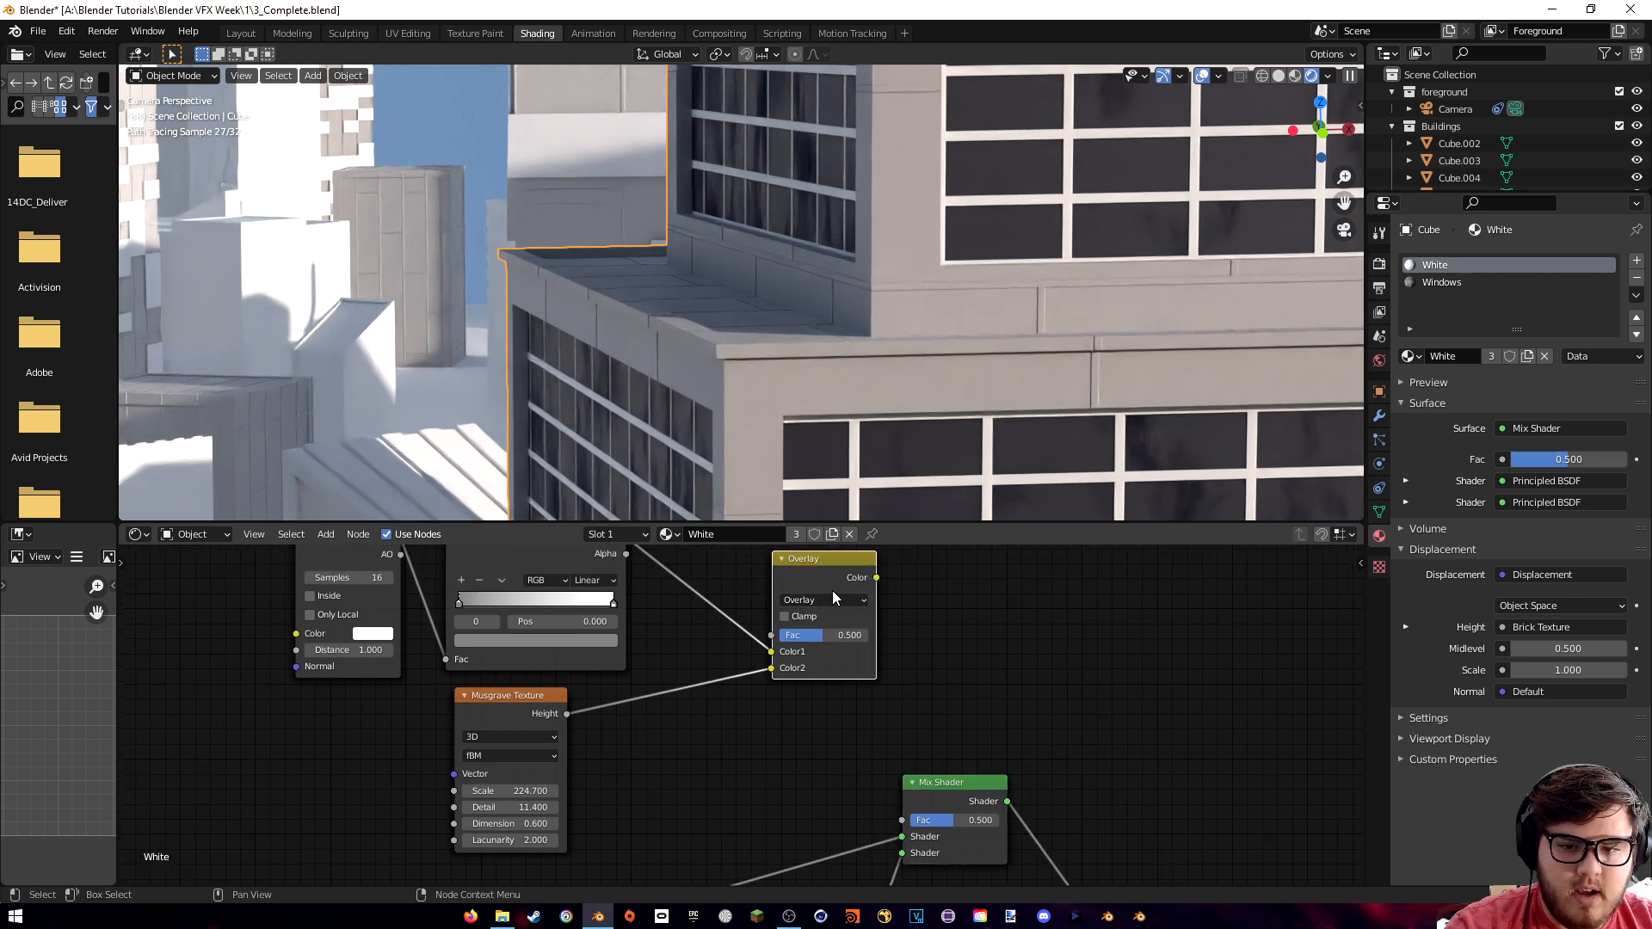
left_click_drag(876, 578, 901, 819)
middle_click_drag(1051, 763, 989, 643)
middle_click_drag(855, 806, 902, 750)
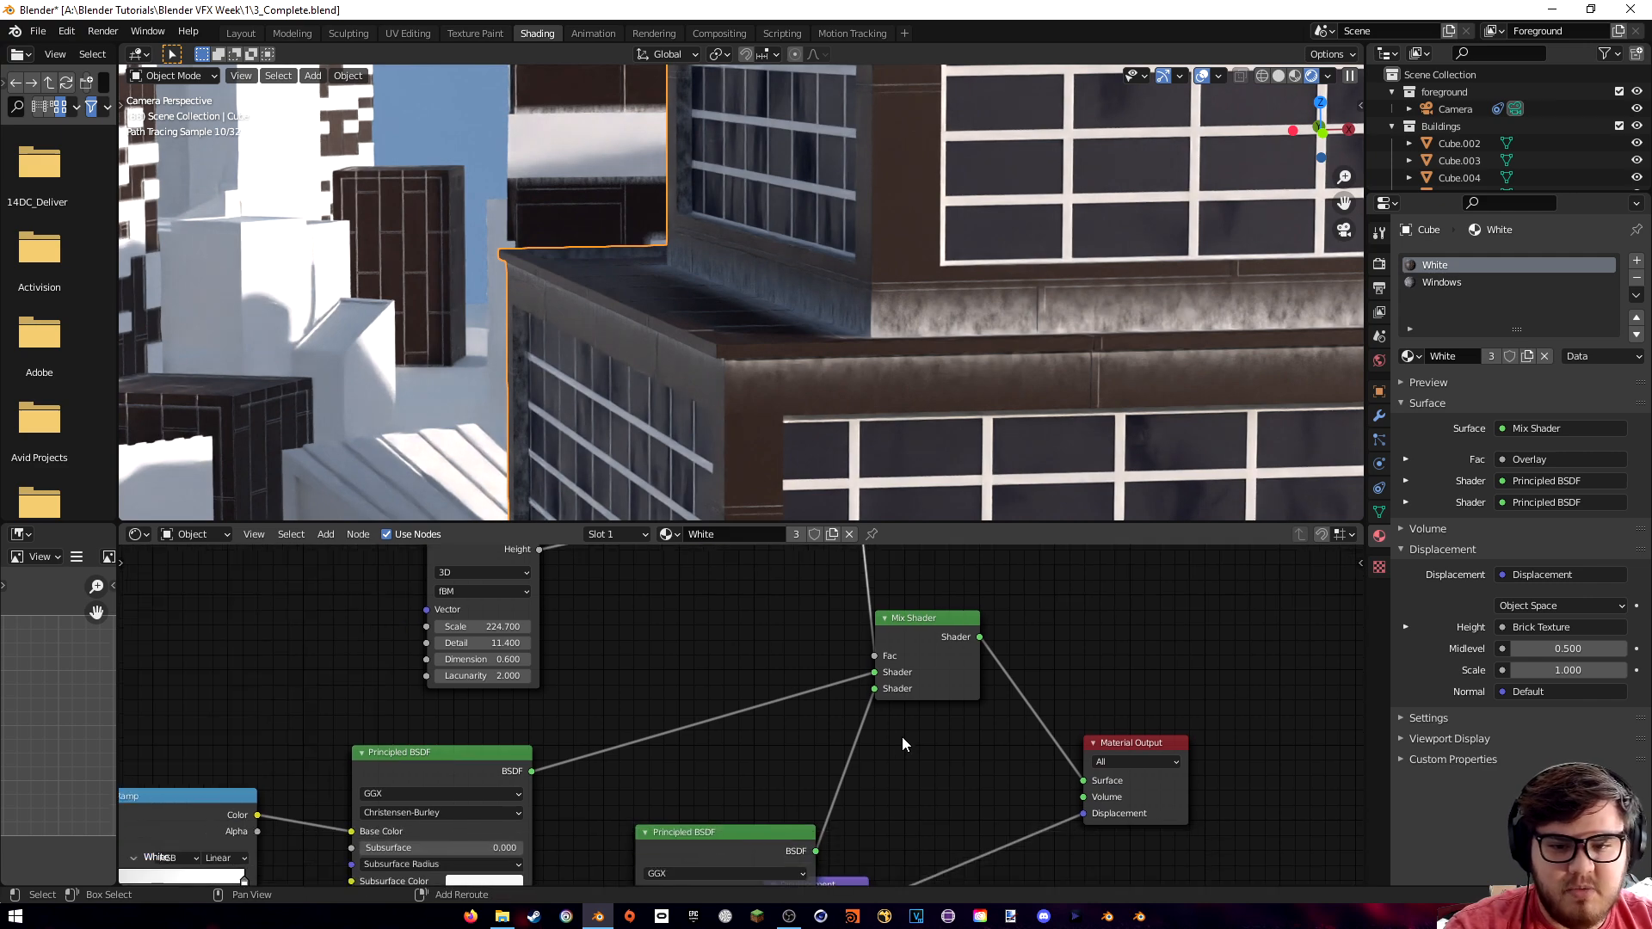
- Swap the Mix Shader's two shader inputs and check the grime on the buildings
left_click_drag(873, 673, 876, 686)
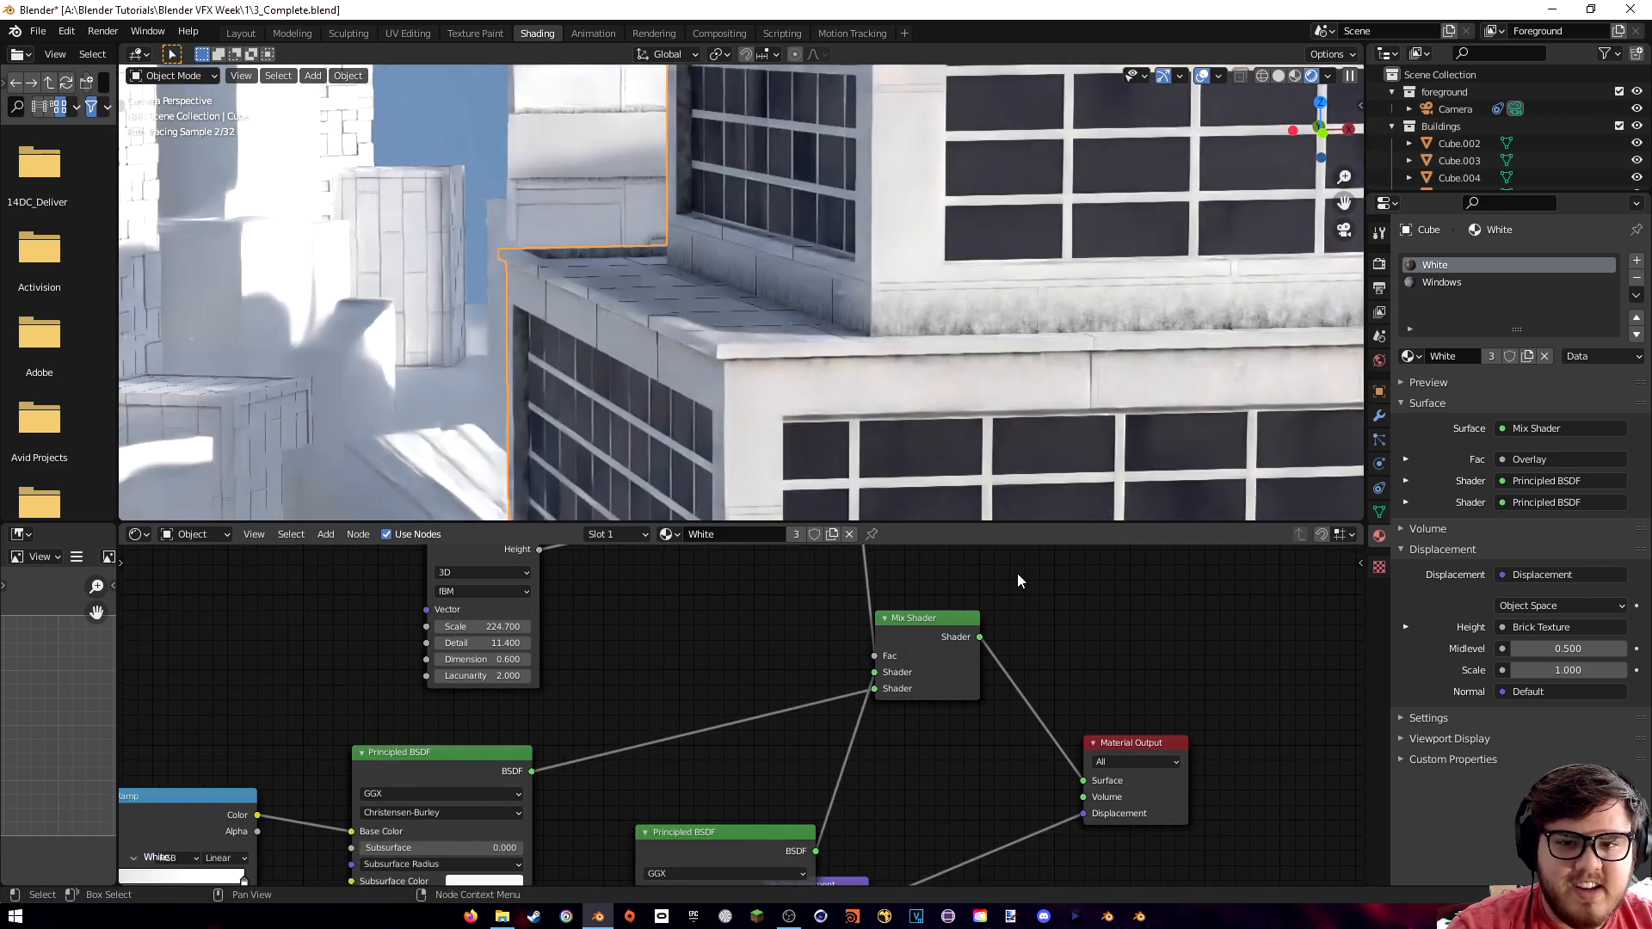
scroll(946, 397, "up", 2)
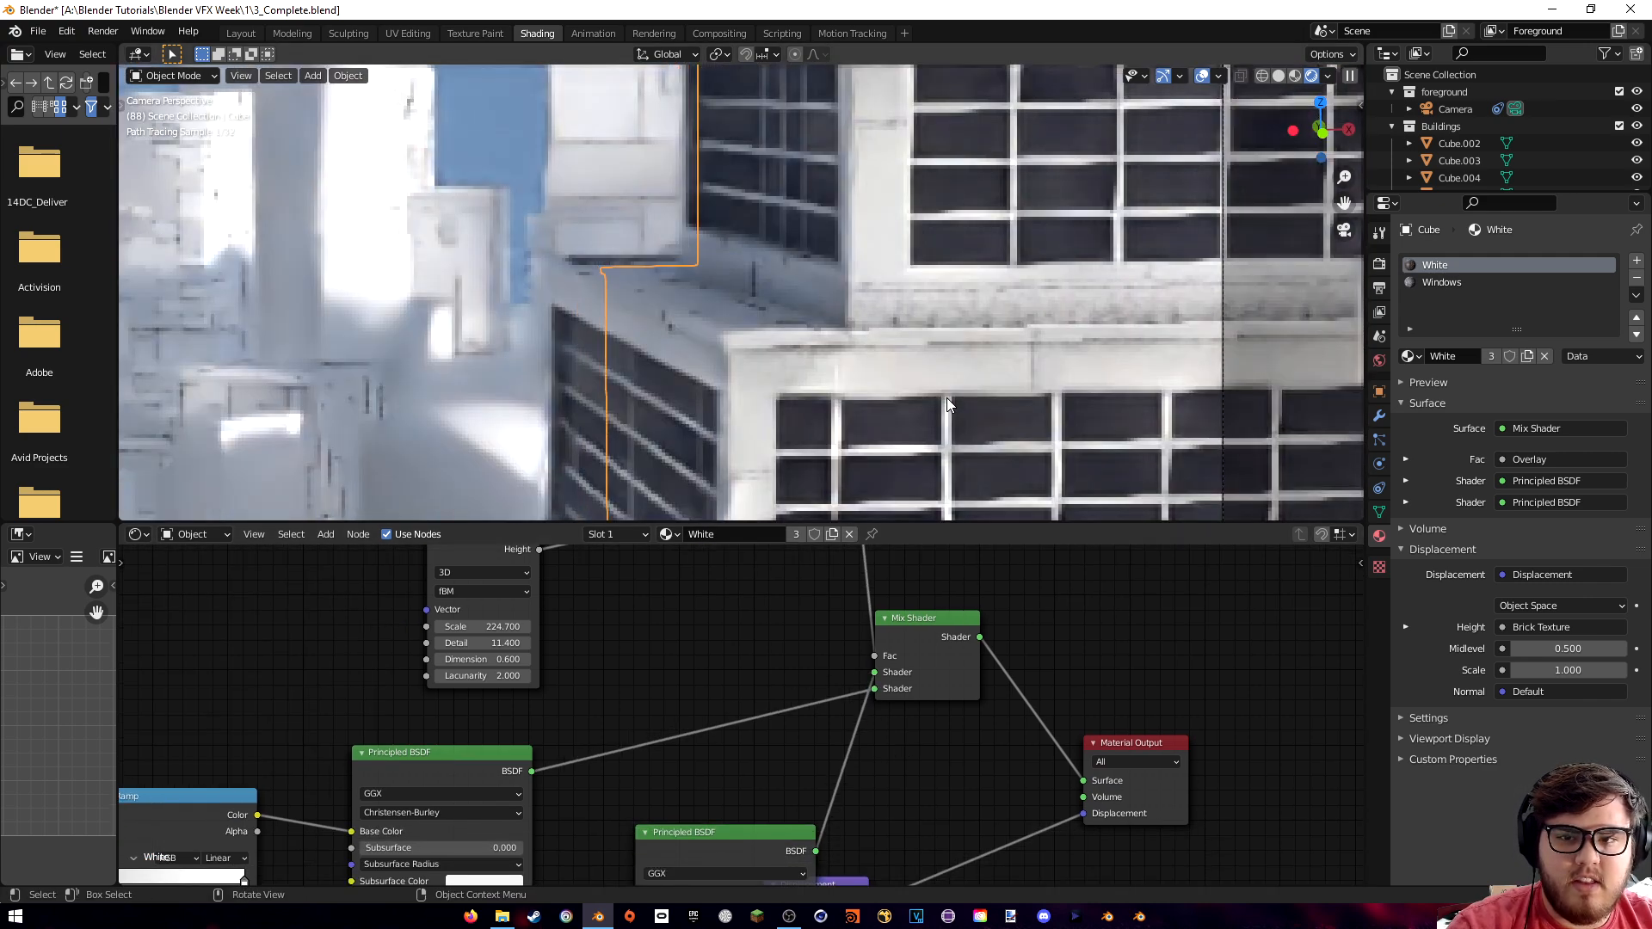
scroll(946, 398, "down", 3)
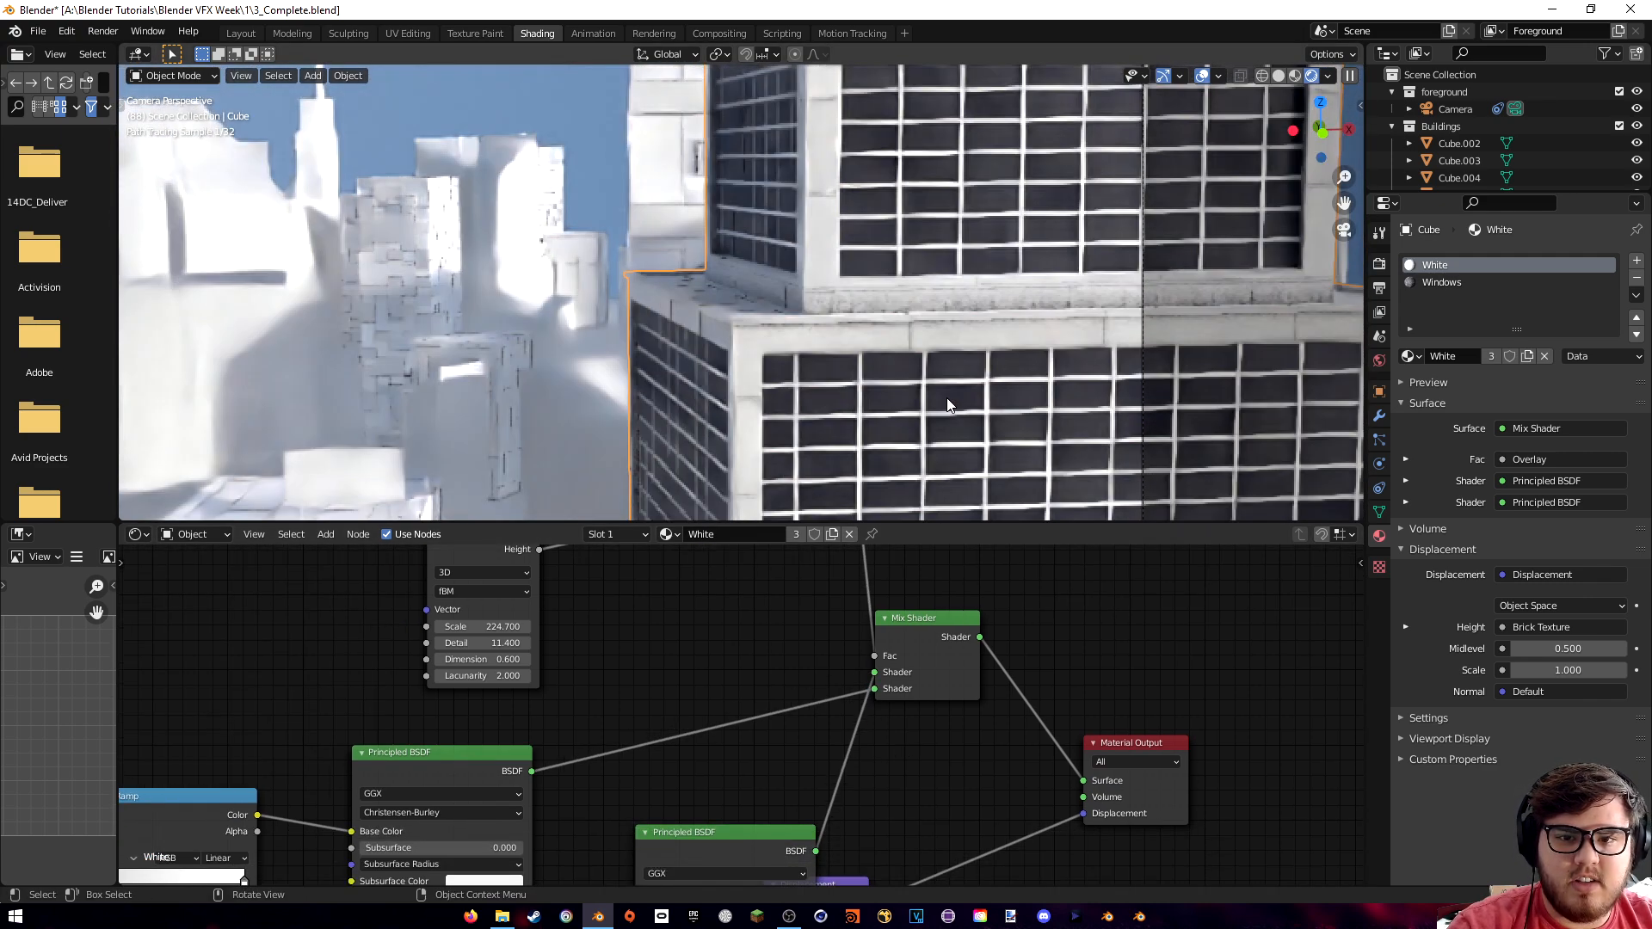
- Set the grime Musgrave Texture's Scale to -10.3 and save the file
middle_click_drag(729, 608, 1070, 701)
scroll(1067, 695, "up", 4)
left_click_drag(826, 695, 661, 695)
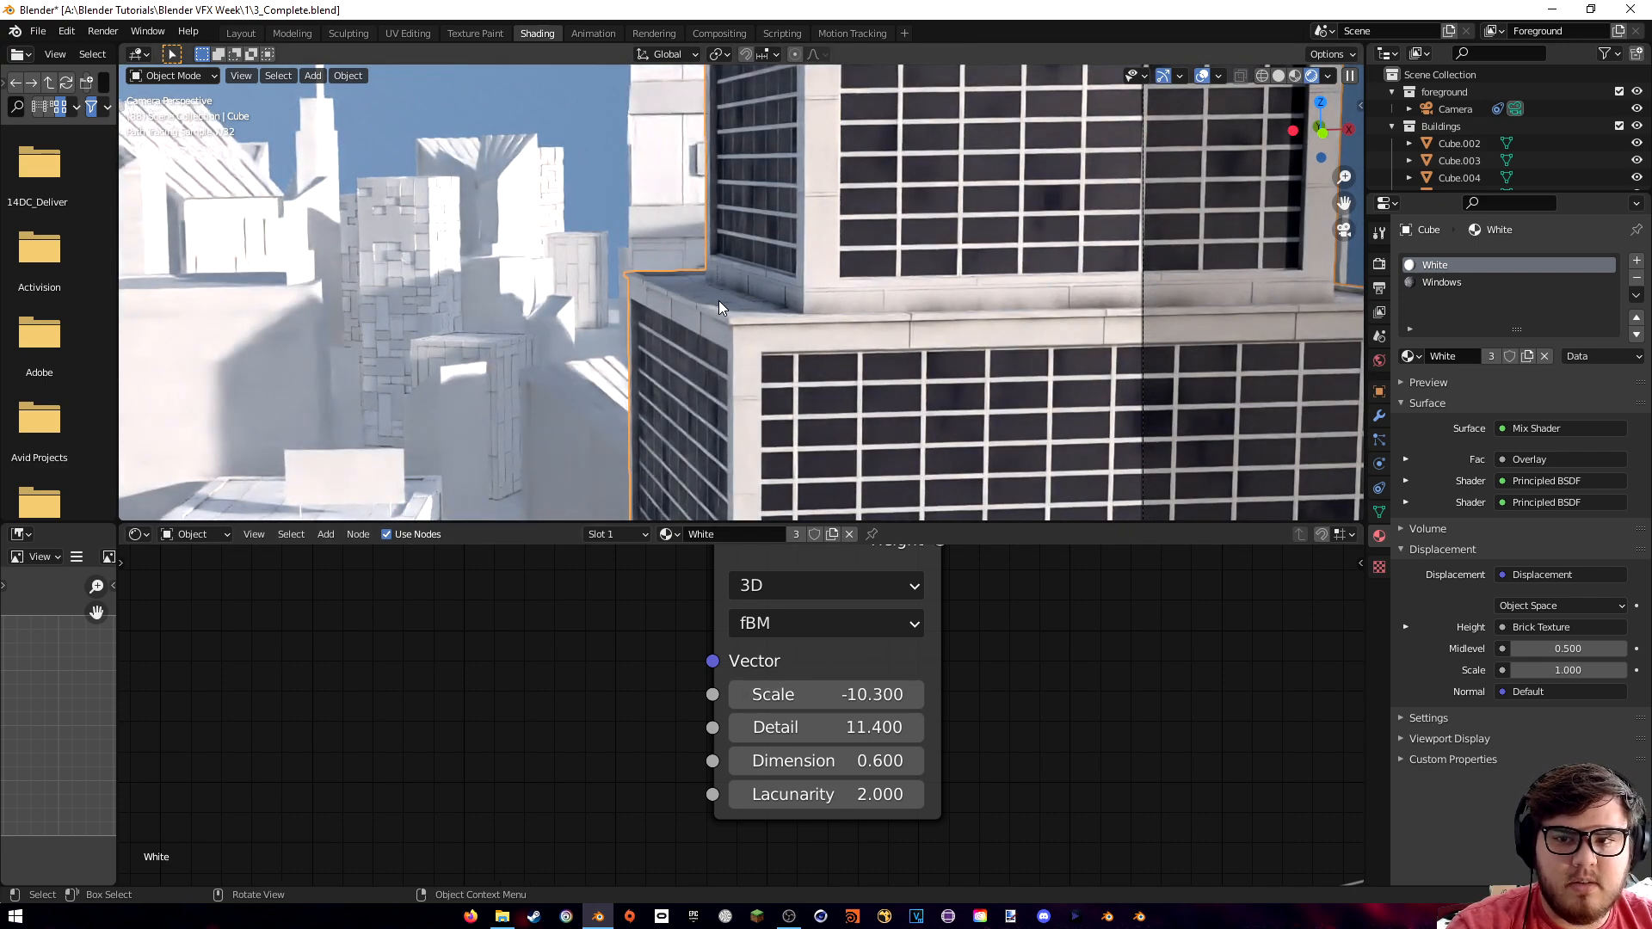
middle_click_drag(920, 399, 927, 360)
key("ctrl+s")
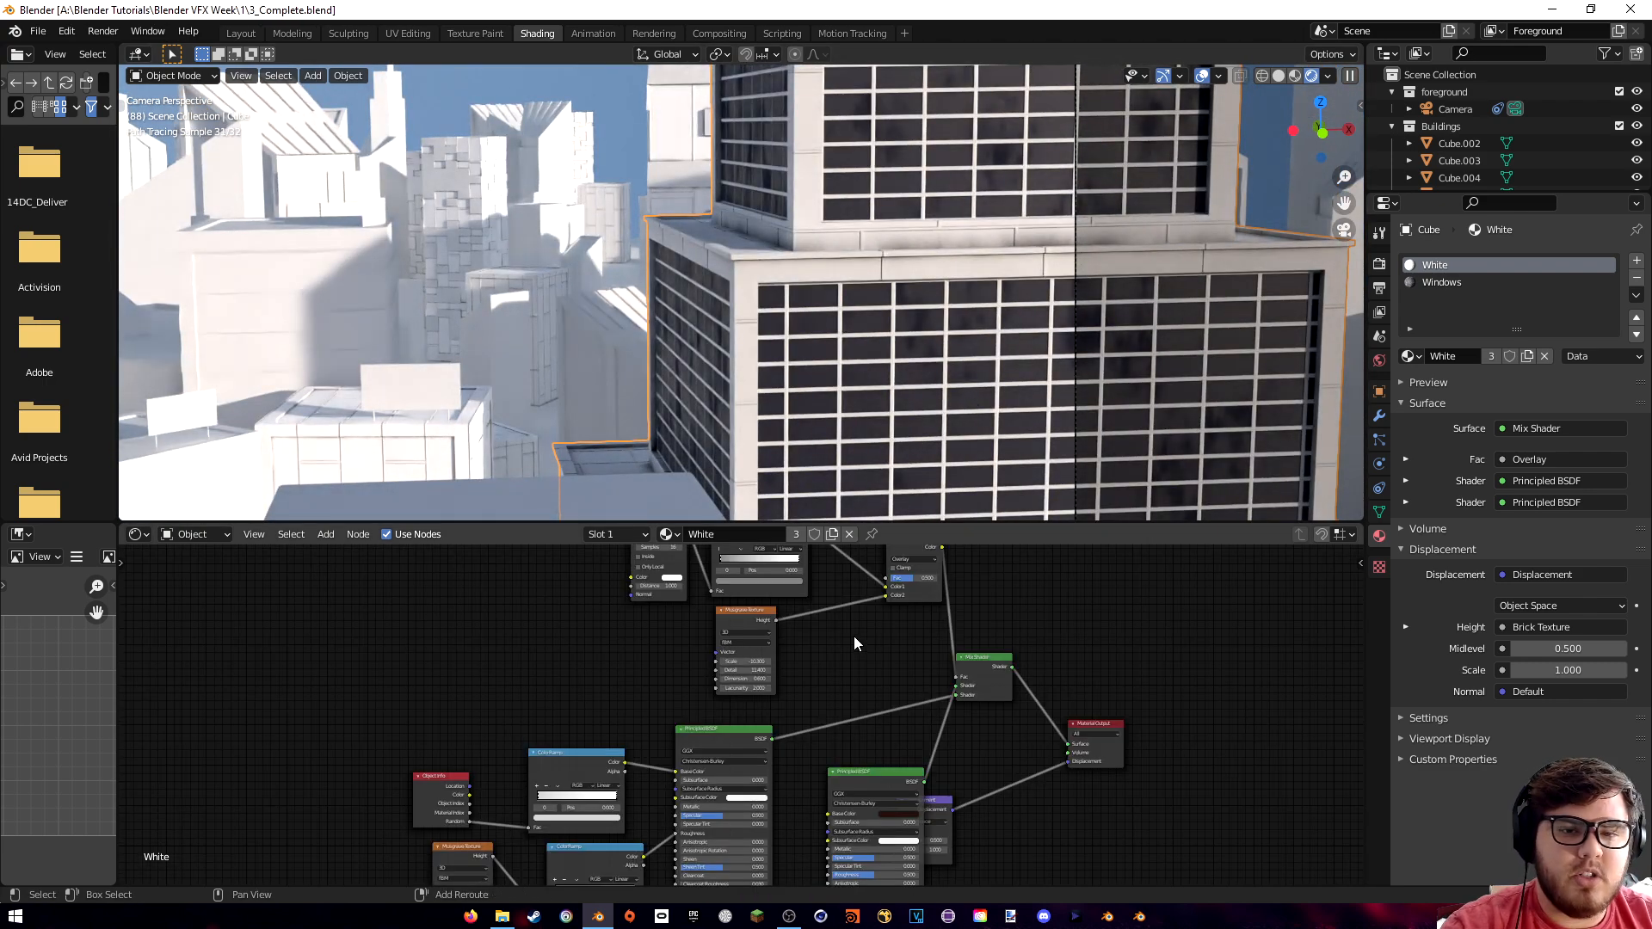
- Move the dark brown Principled BSDF up beside the Ambient Occlusion node and save the file
middle_click_drag(853, 637, 786, 730)
scroll(807, 704, "up", 4)
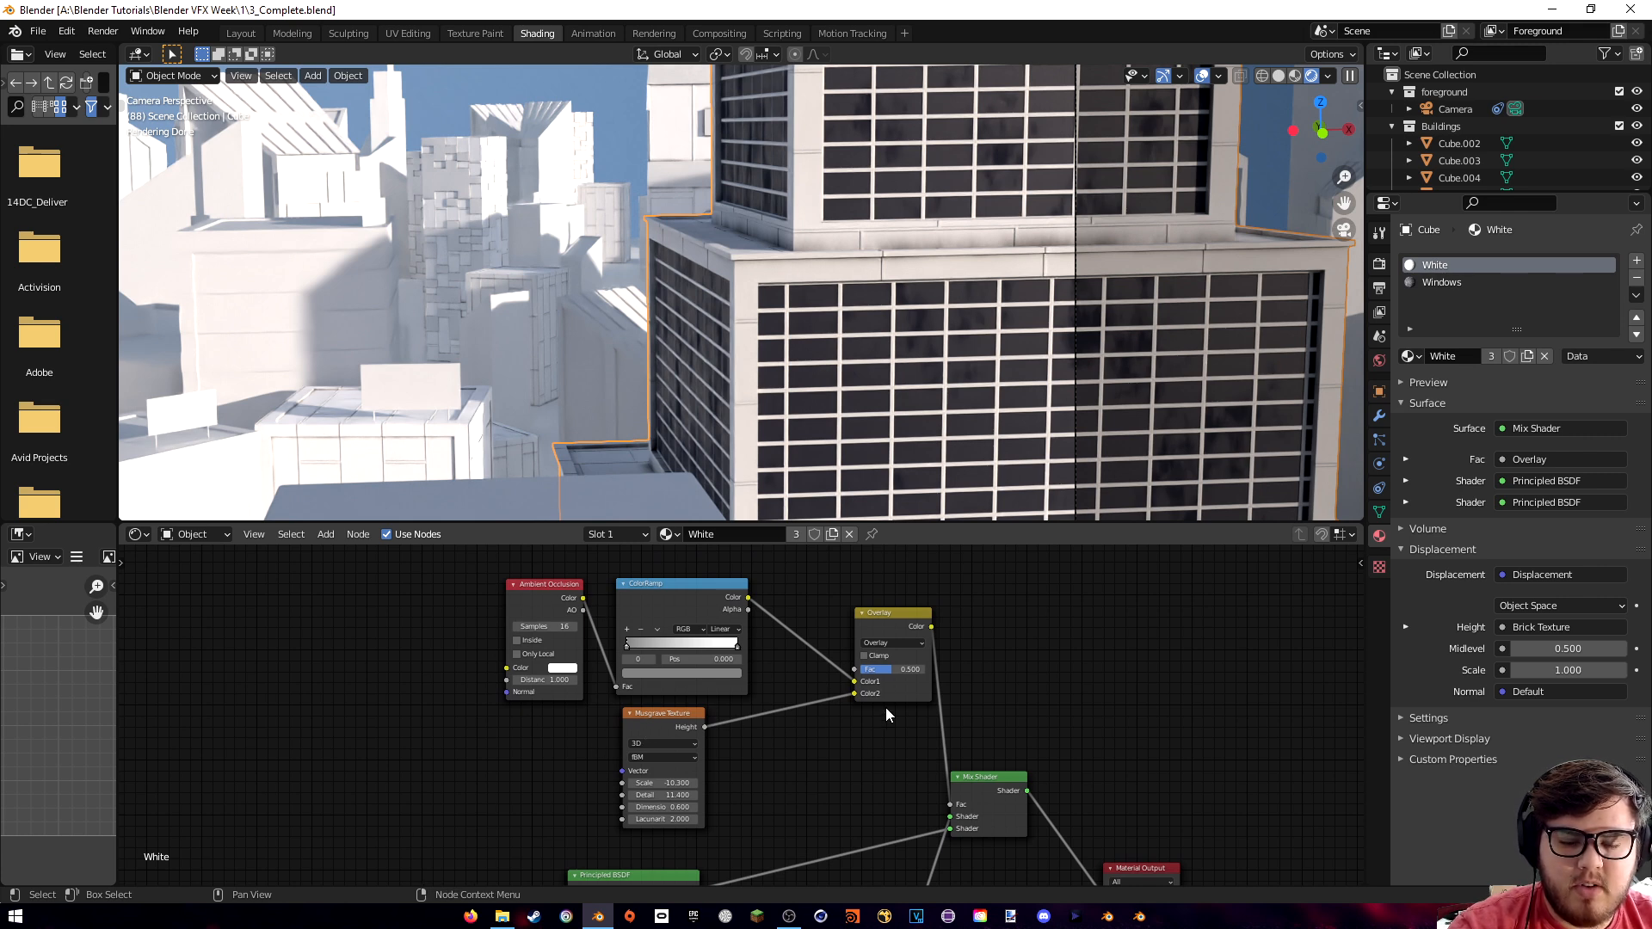
middle_click_drag(975, 818, 1017, 610)
left_click(917, 731)
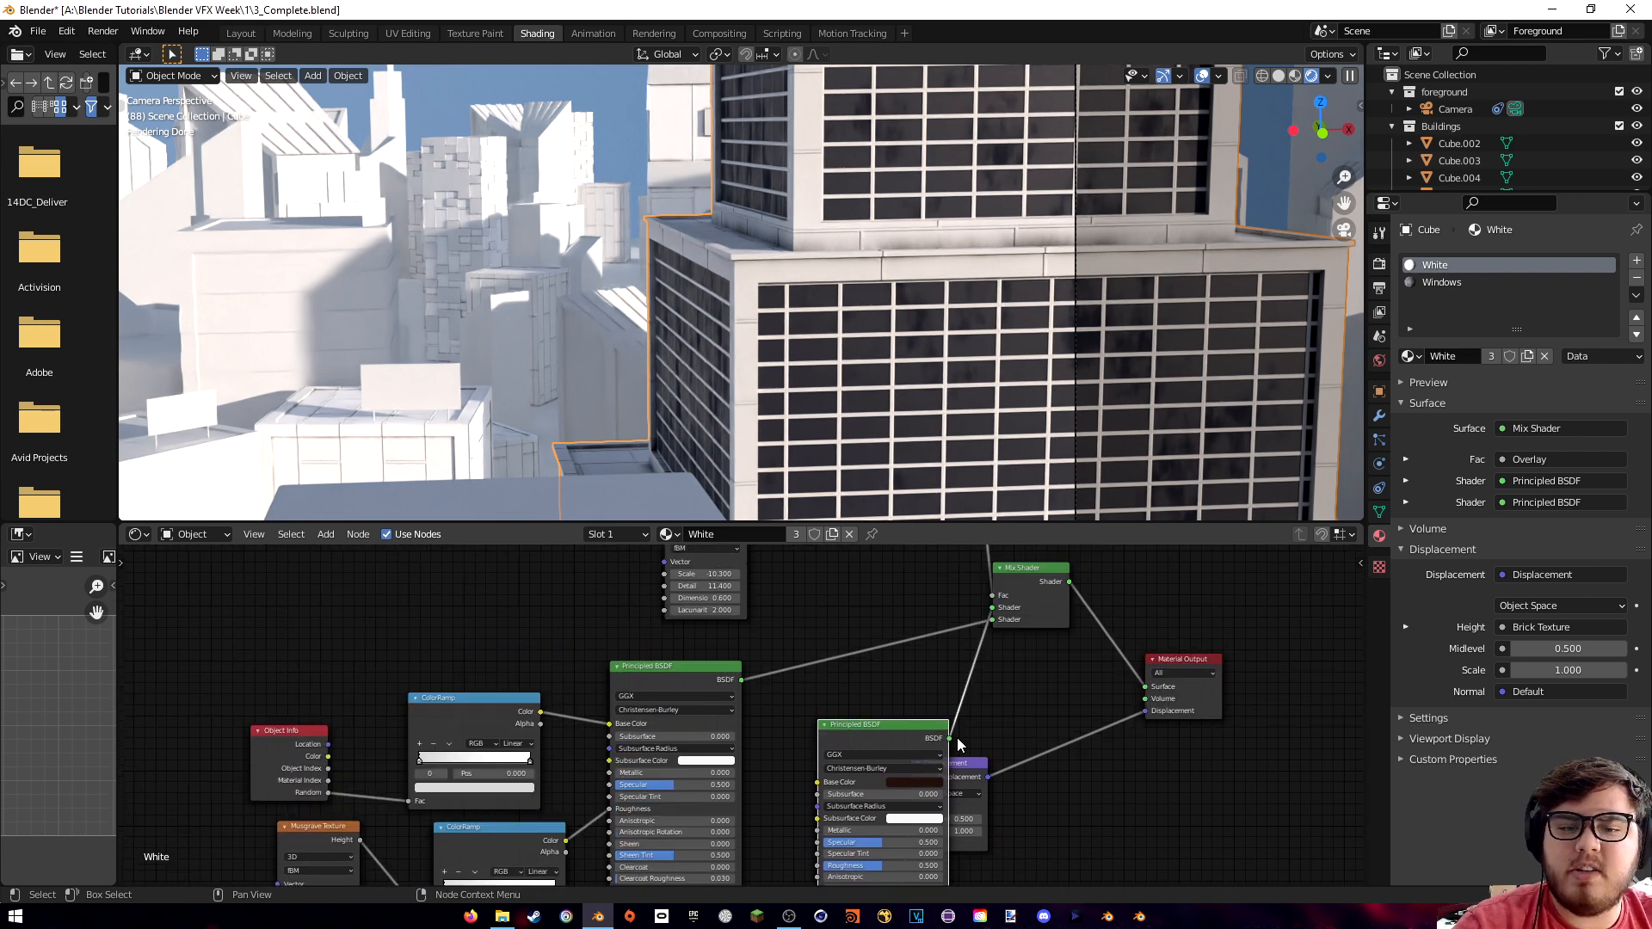
key("g")
left_click(646, 718)
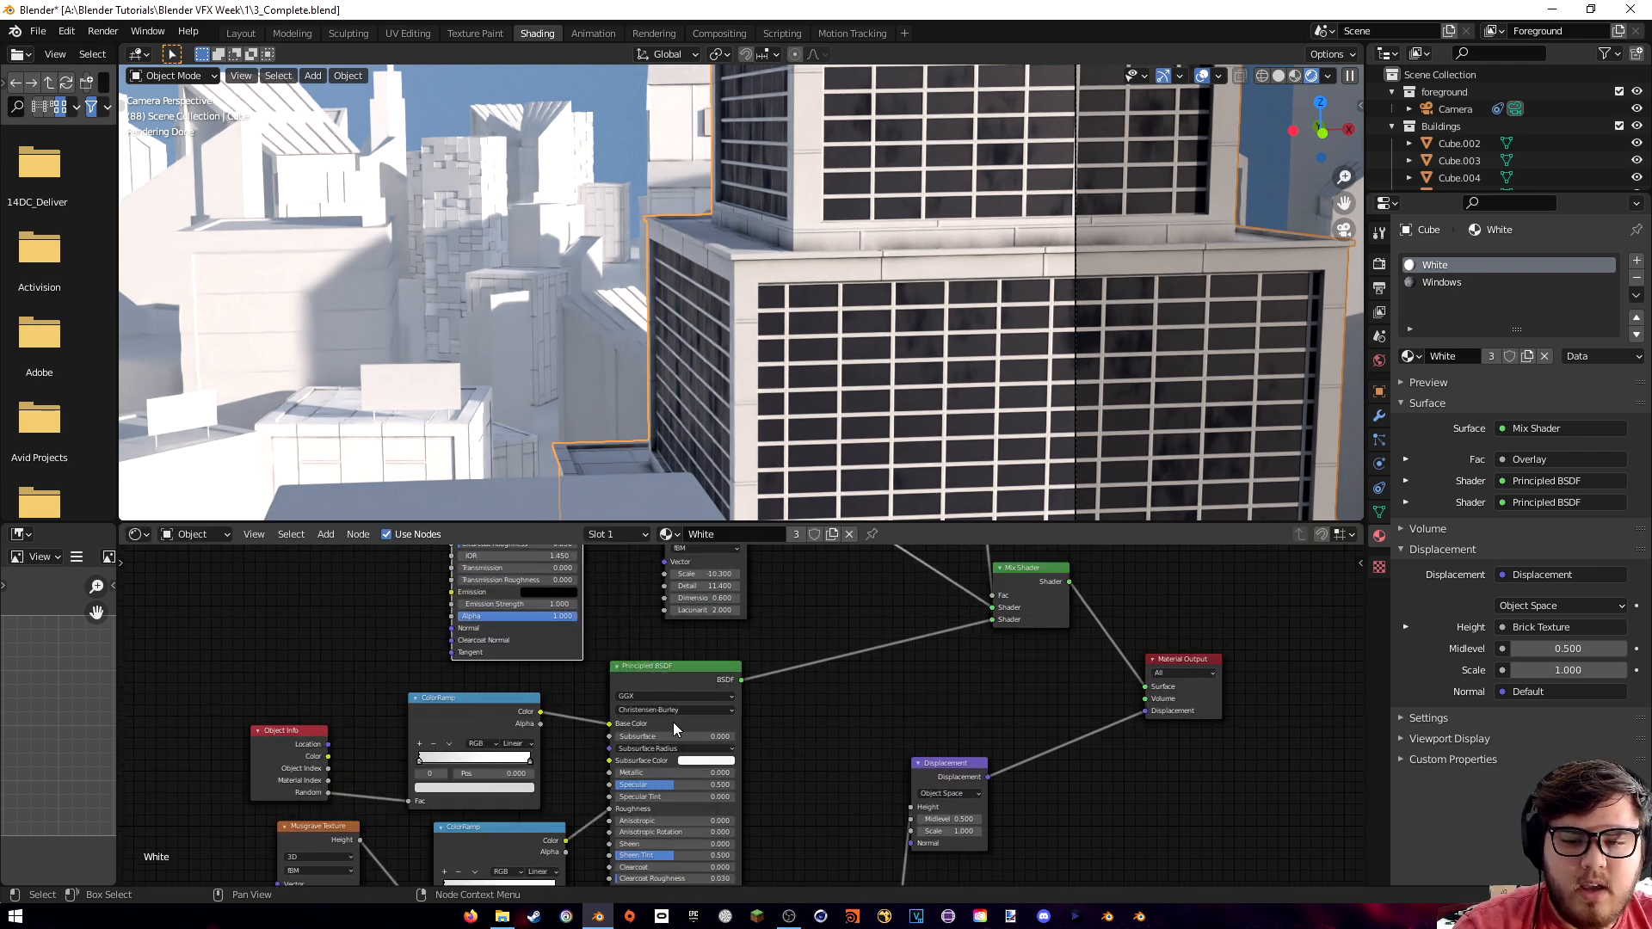
mouse_move(870, 355)
middle_mouse_down()
mouse_move(845, 389)
mouse_move(830, 287)
mouse_move(1019, 295)
middle_mouse_up()
key("ctrl+s")
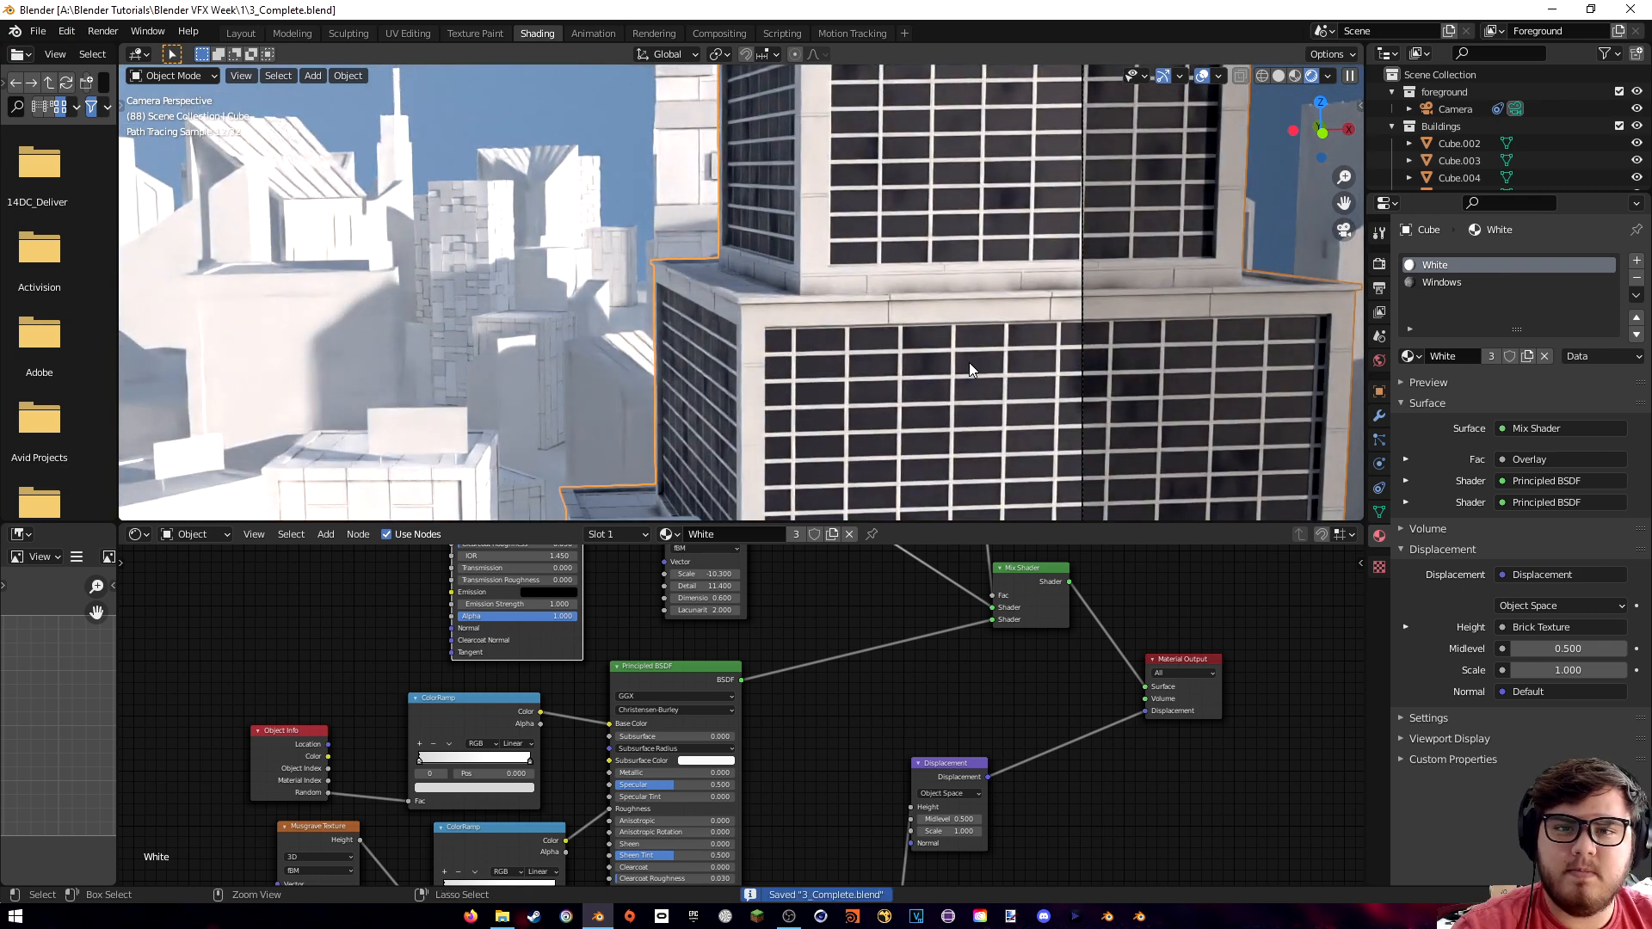
scroll(817, 641, "down", 3)
scroll(829, 689, "down", 2)
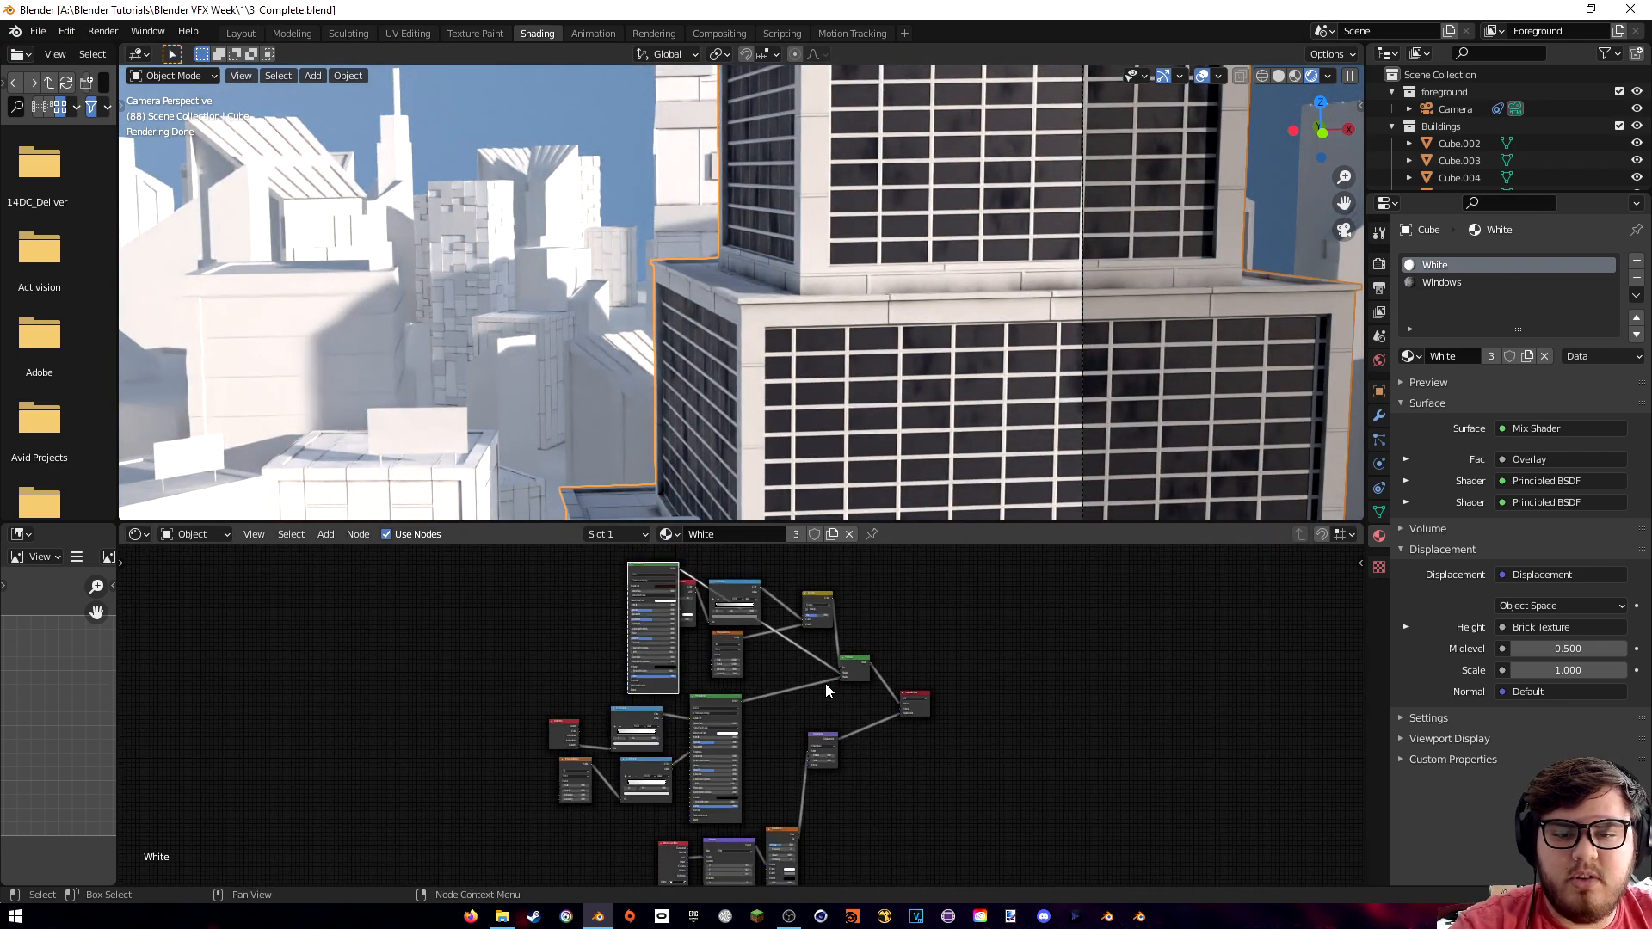
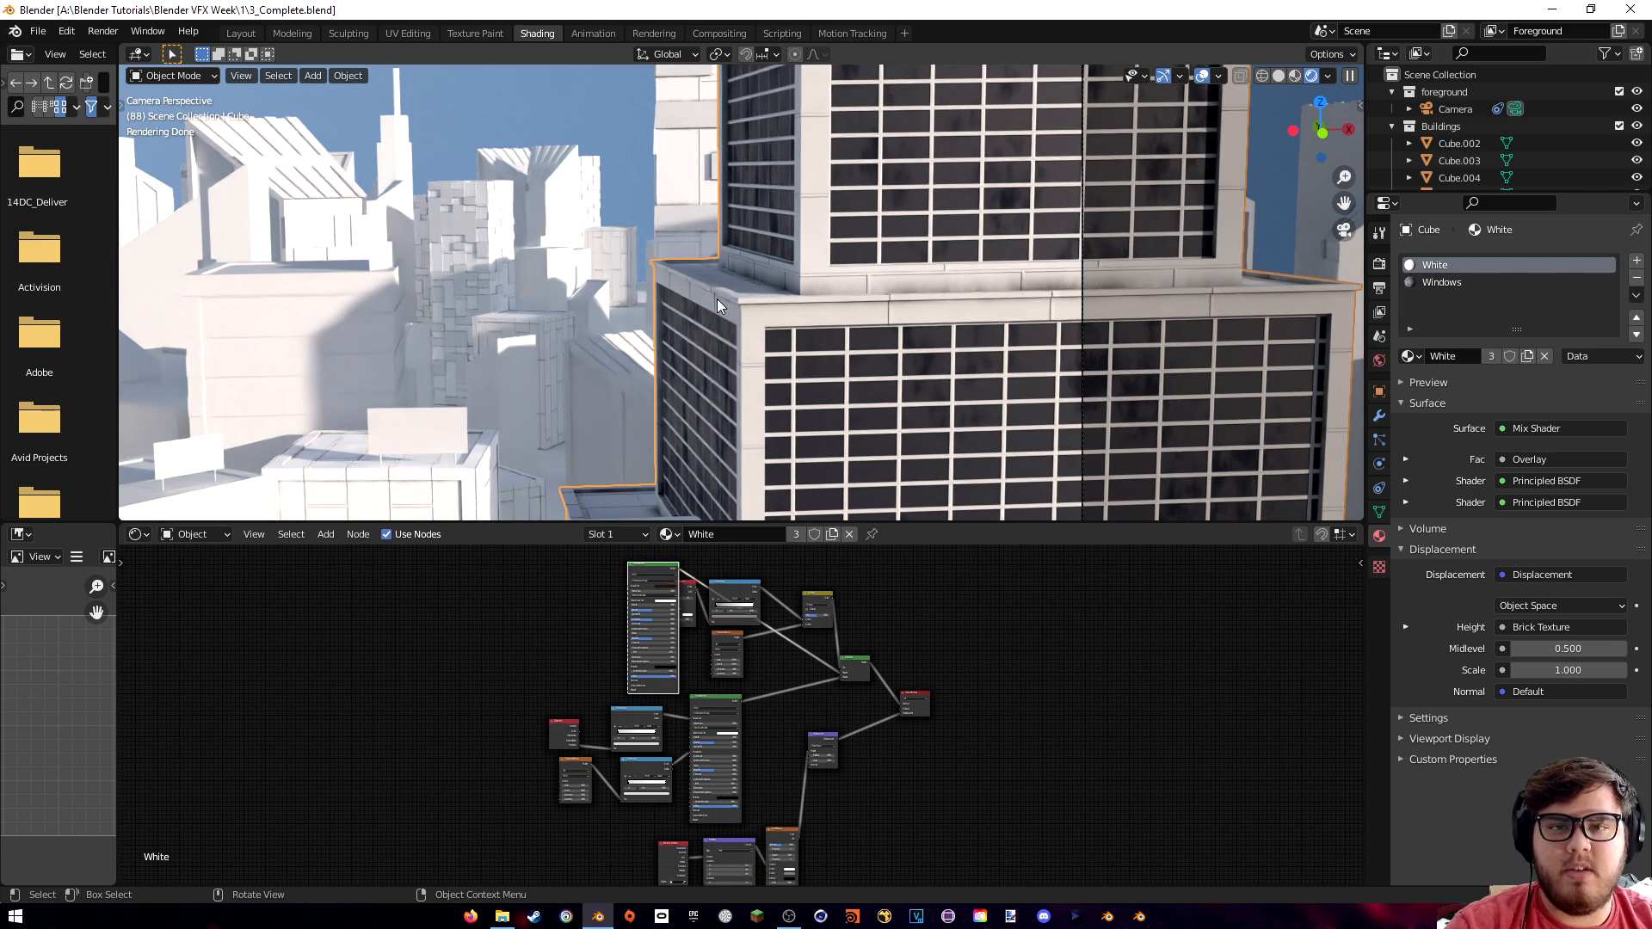
- Leave the camera view and select the tall tower with the offset rectangular facade panels
middle_click_drag(742, 298, 950, 334)
scroll(950, 333, "down", 6)
scroll(950, 340, "up", 5)
left_click(771, 304)
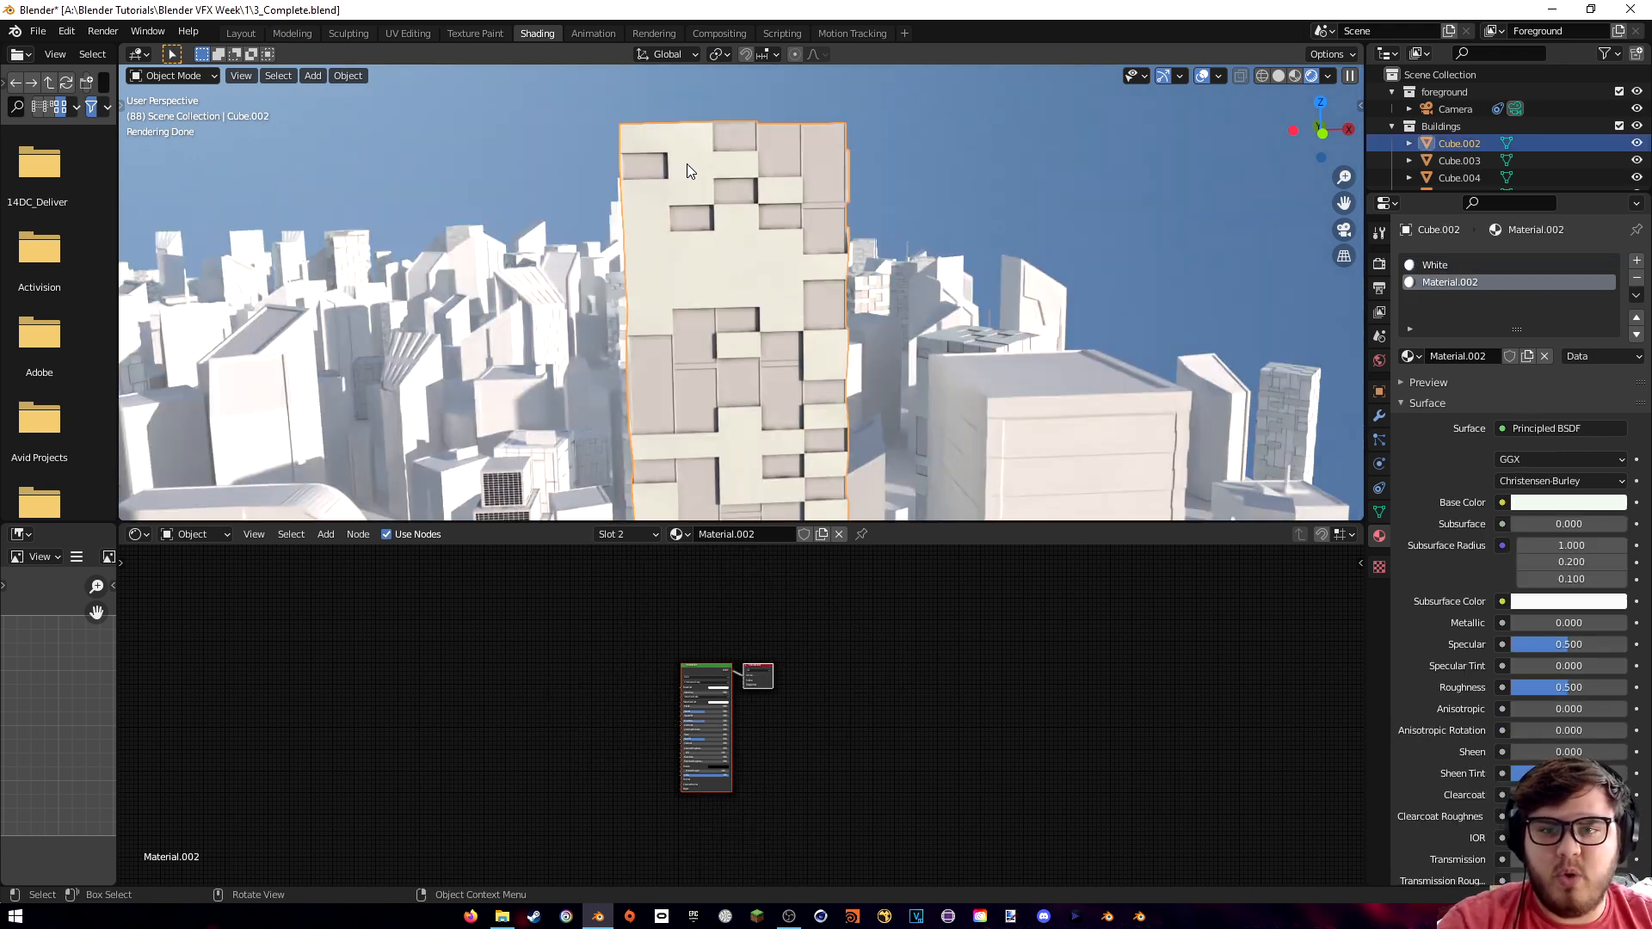
mouse_move(721, 460)
middle_mouse_down()
mouse_move(745, 334)
mouse_move(799, 477)
middle_mouse_up()
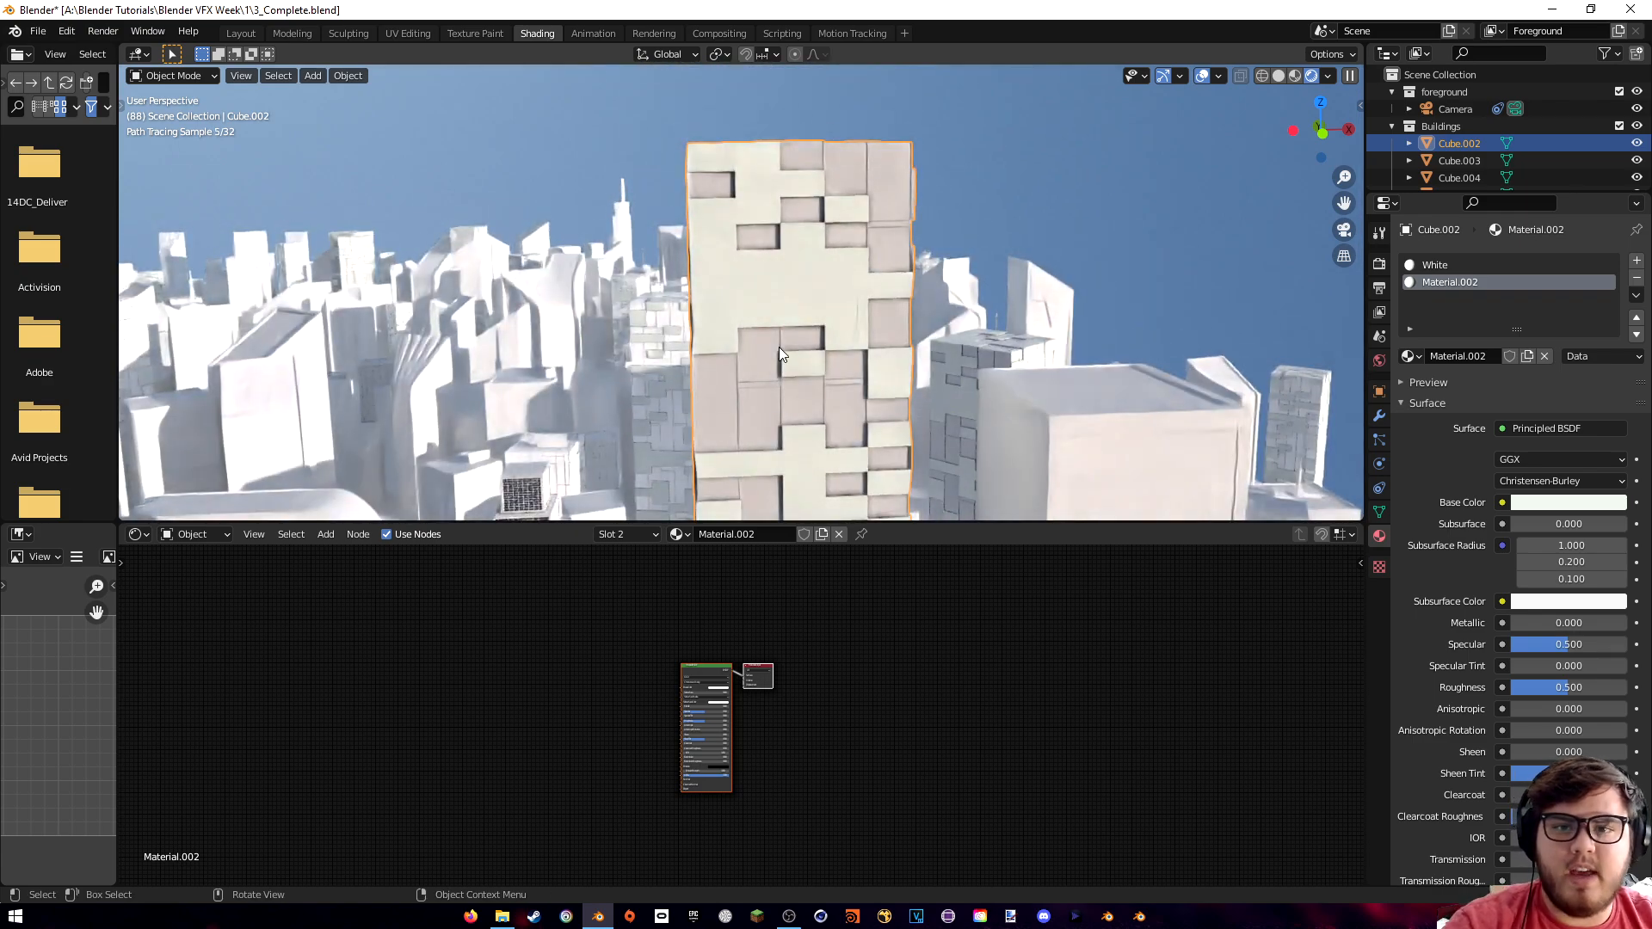
left_click(811, 296)
left_click(828, 258)
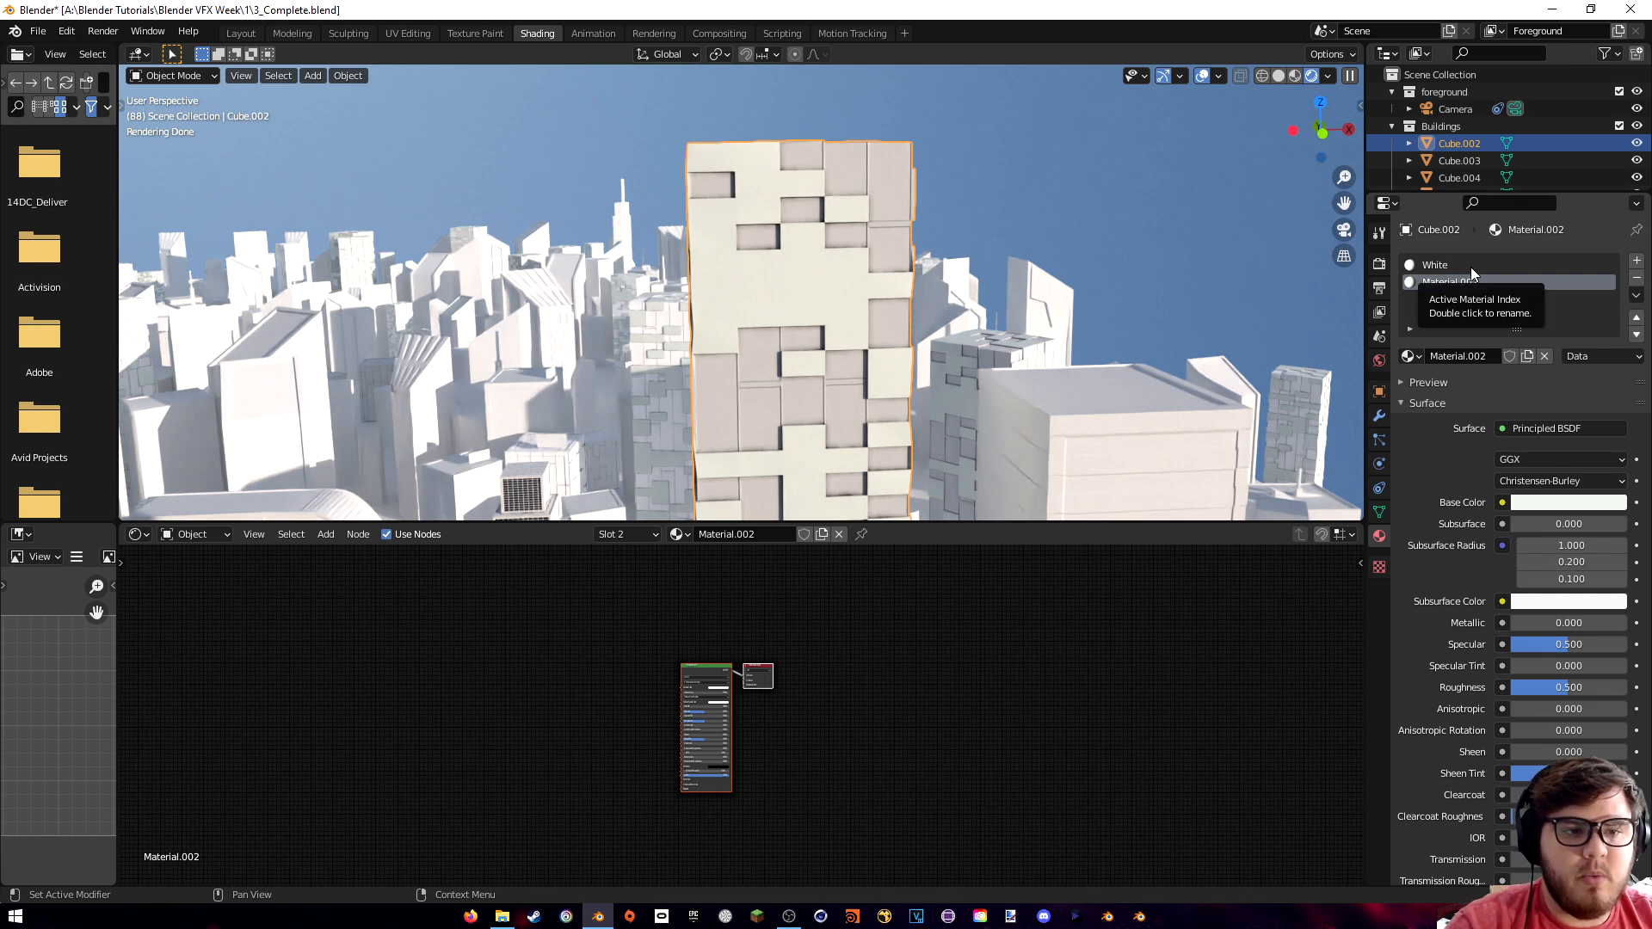
- Compare the tower's two material slots and tint the Base Color of Material.002 light orange to identify its faces
left_click(1443, 264)
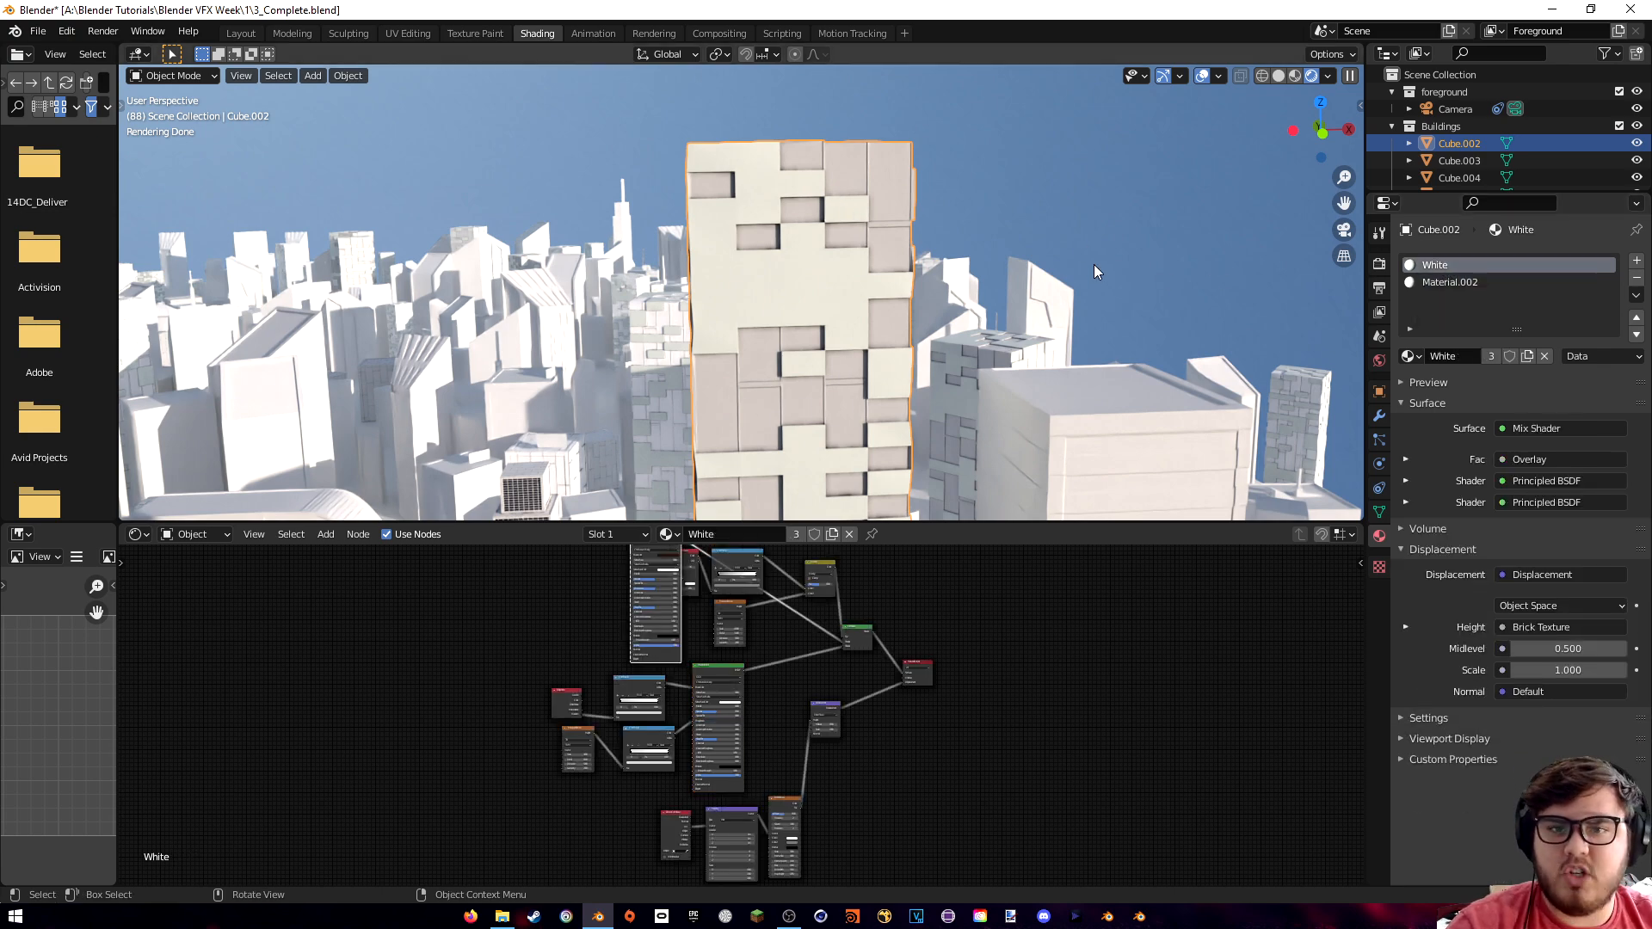
left_click(1473, 284)
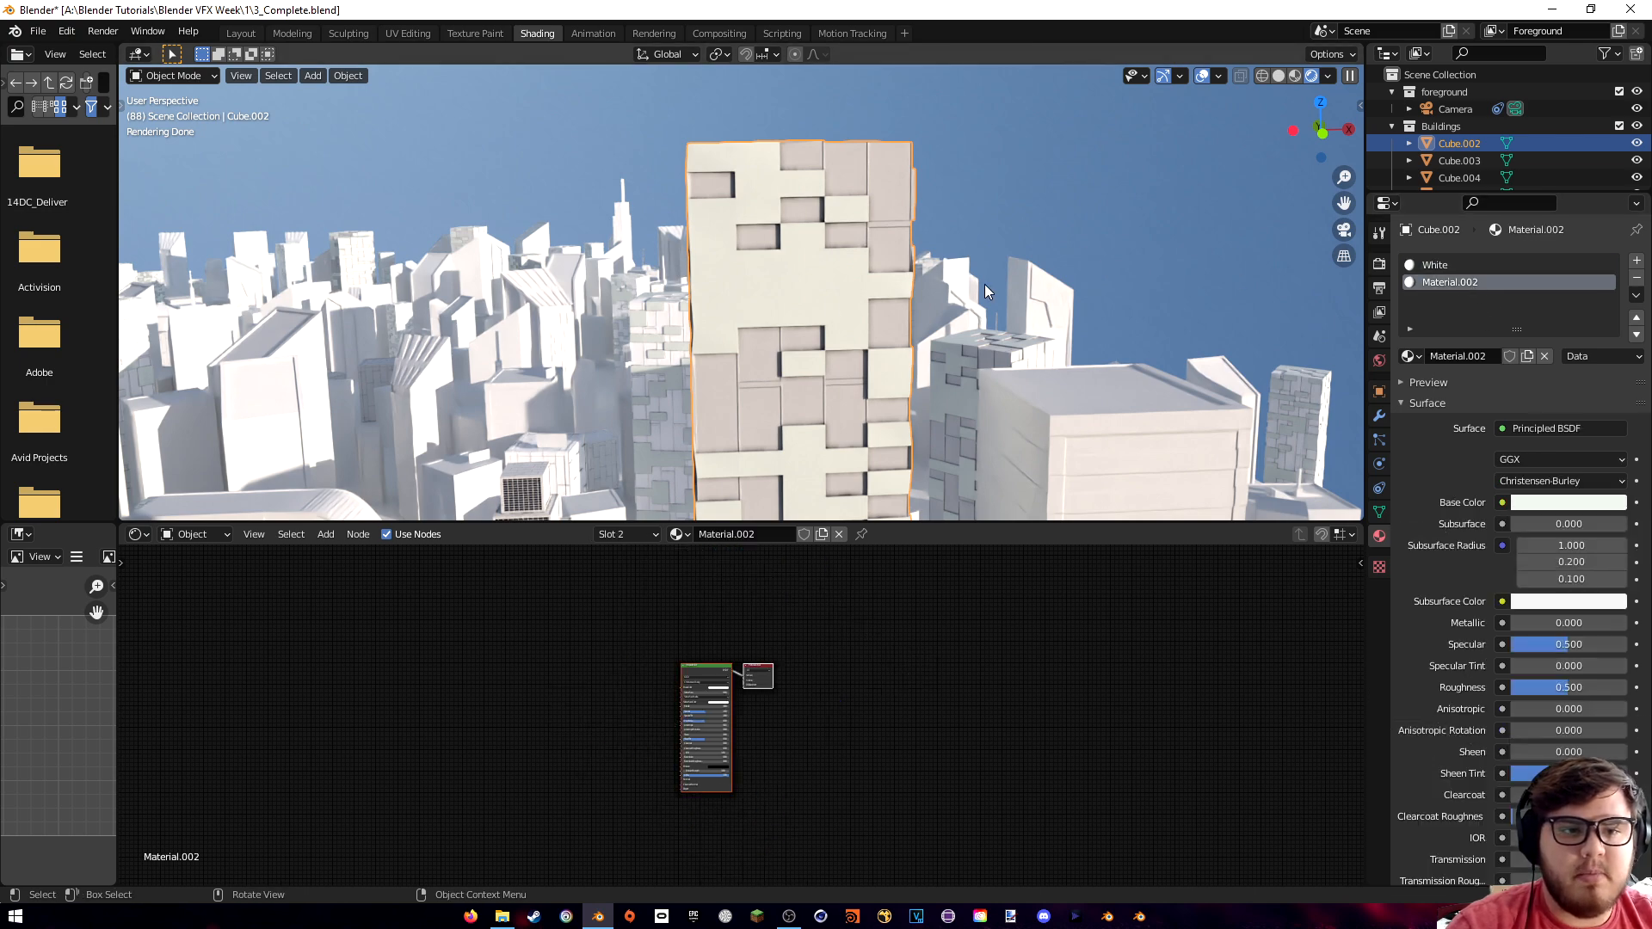
left_click(1567, 502)
left_click_drag(1557, 362, 1529, 337)
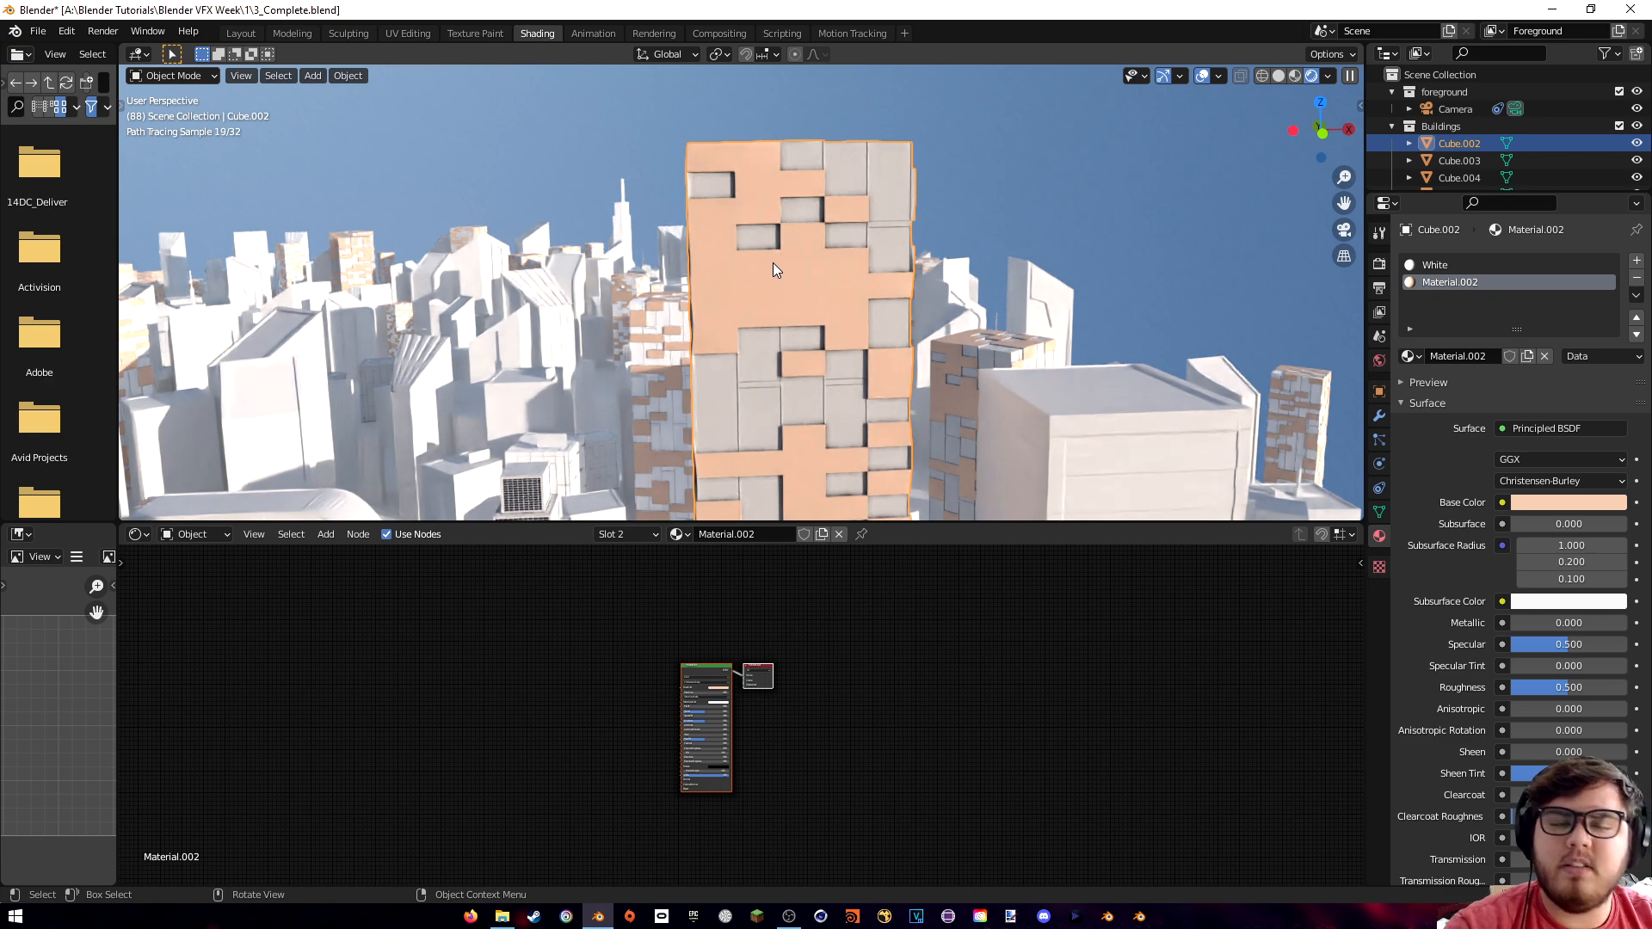
- Assign the White material to the tower's second slot and the Windows material to its first slot
left_click(1409, 356)
left_click(1438, 415)
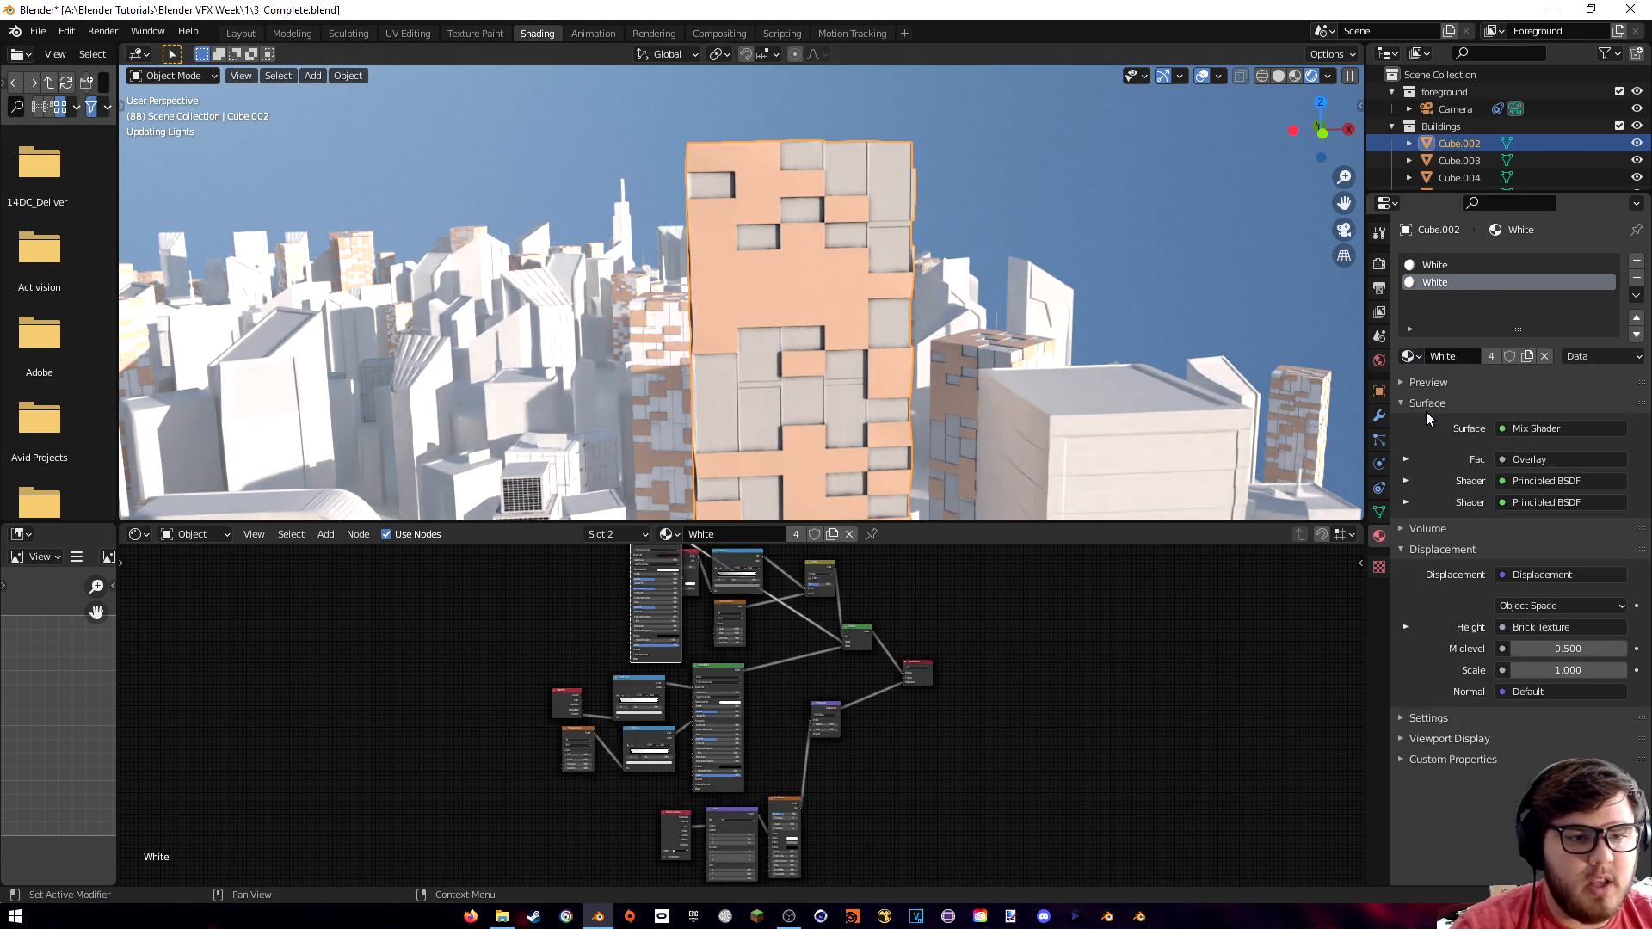
left_click(1452, 267)
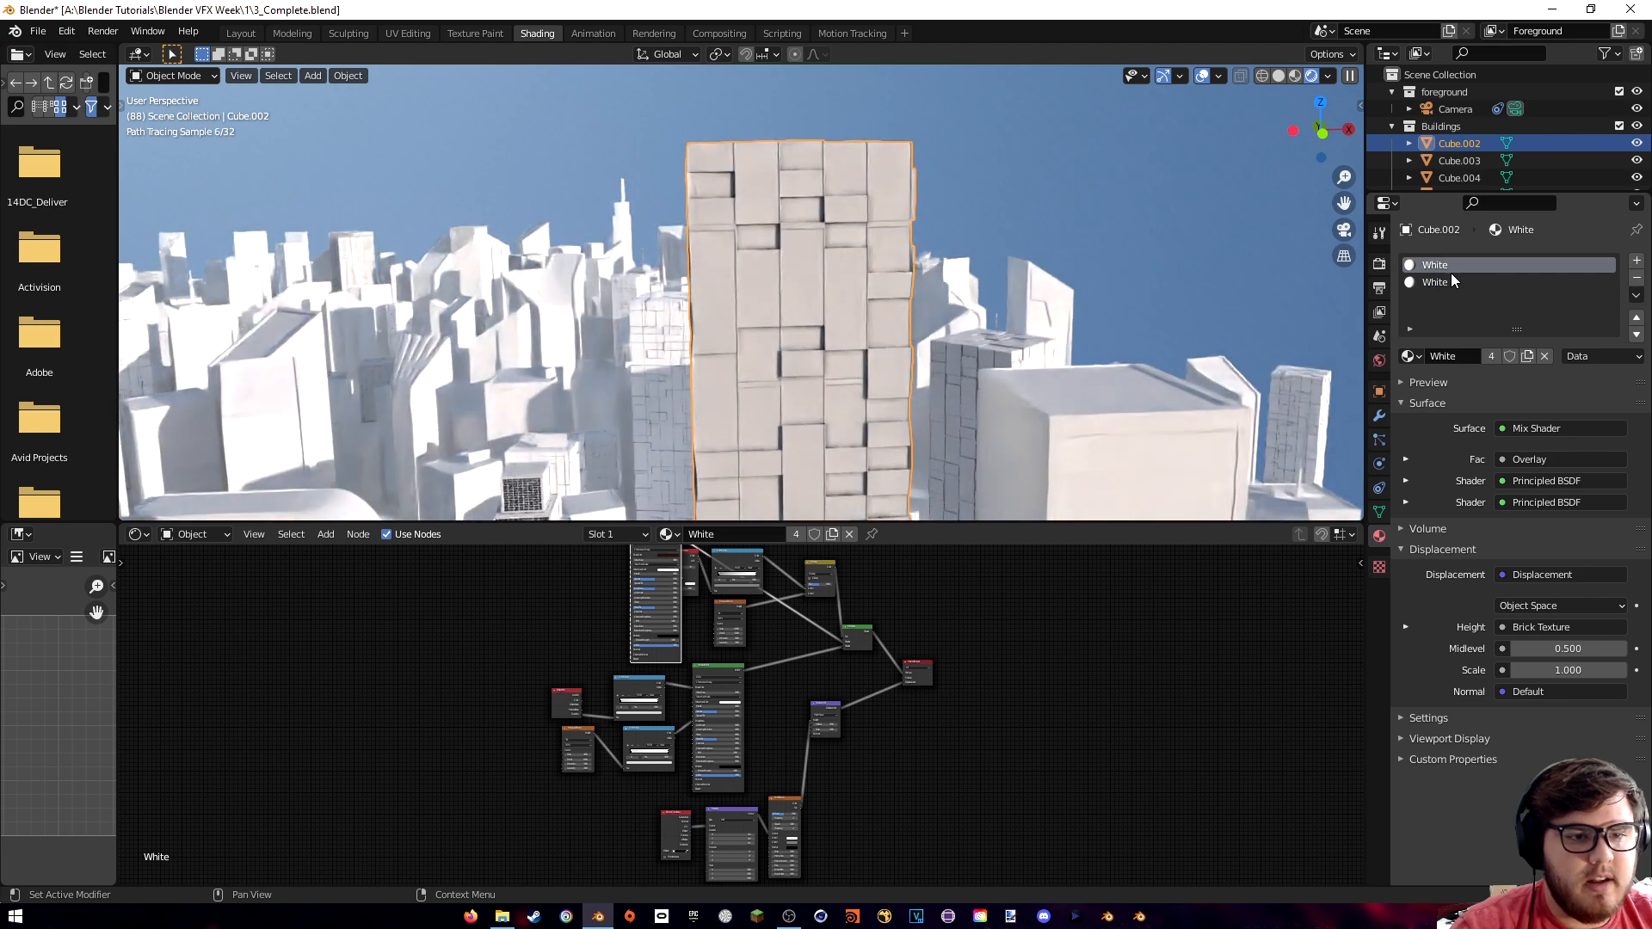
left_click(1546, 356)
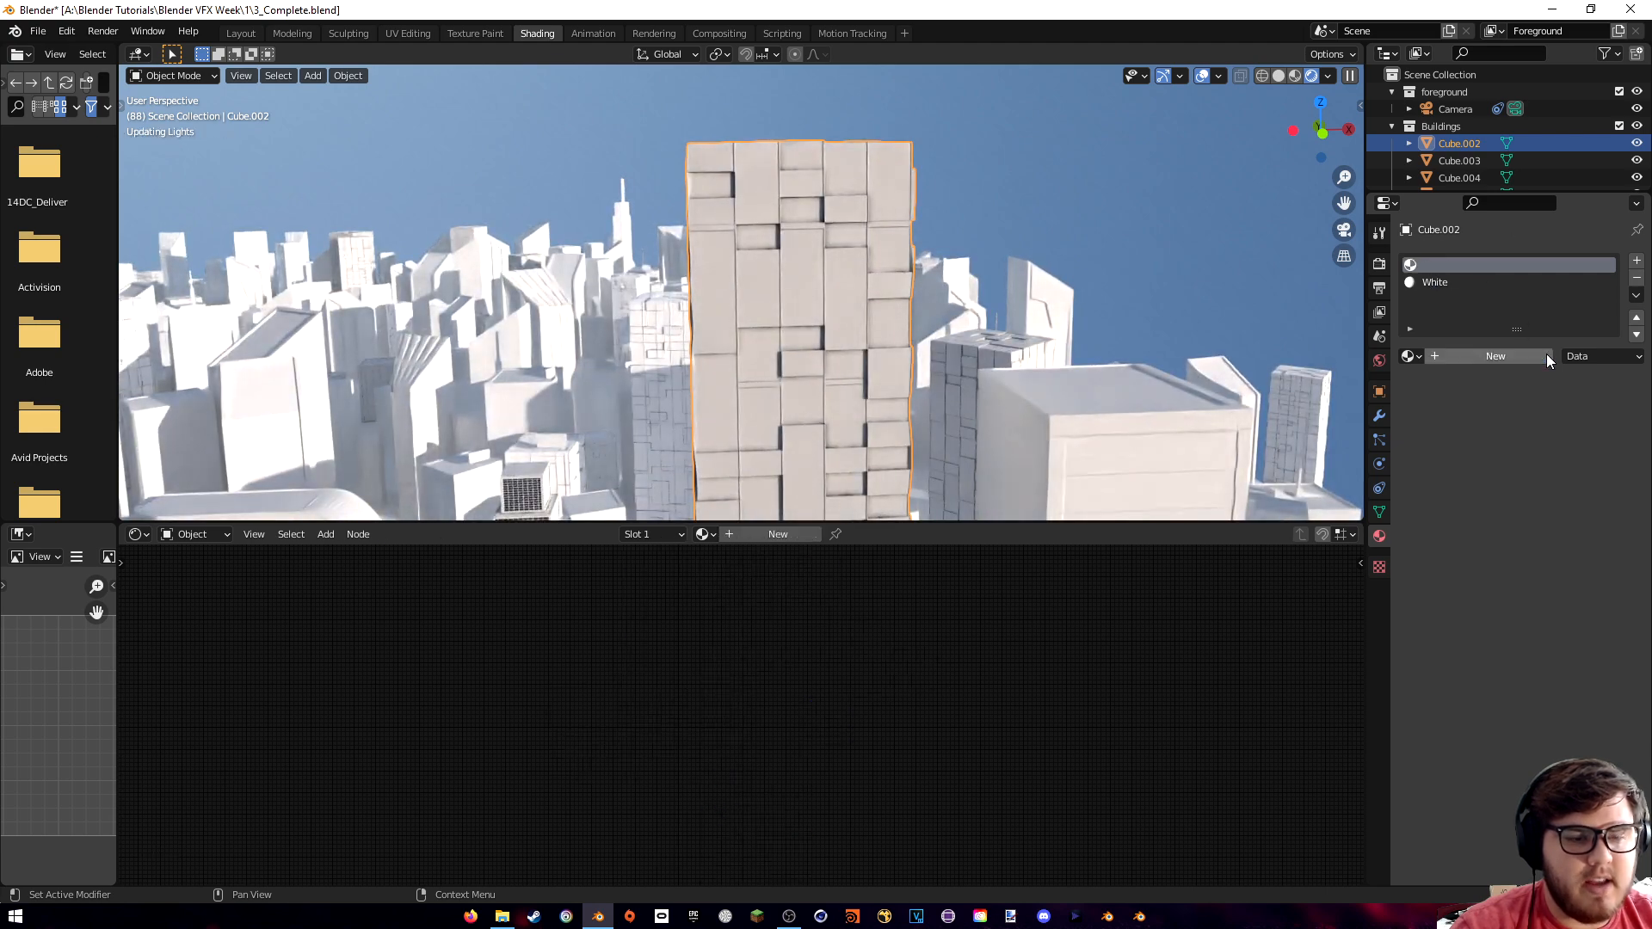
left_click(1408, 356)
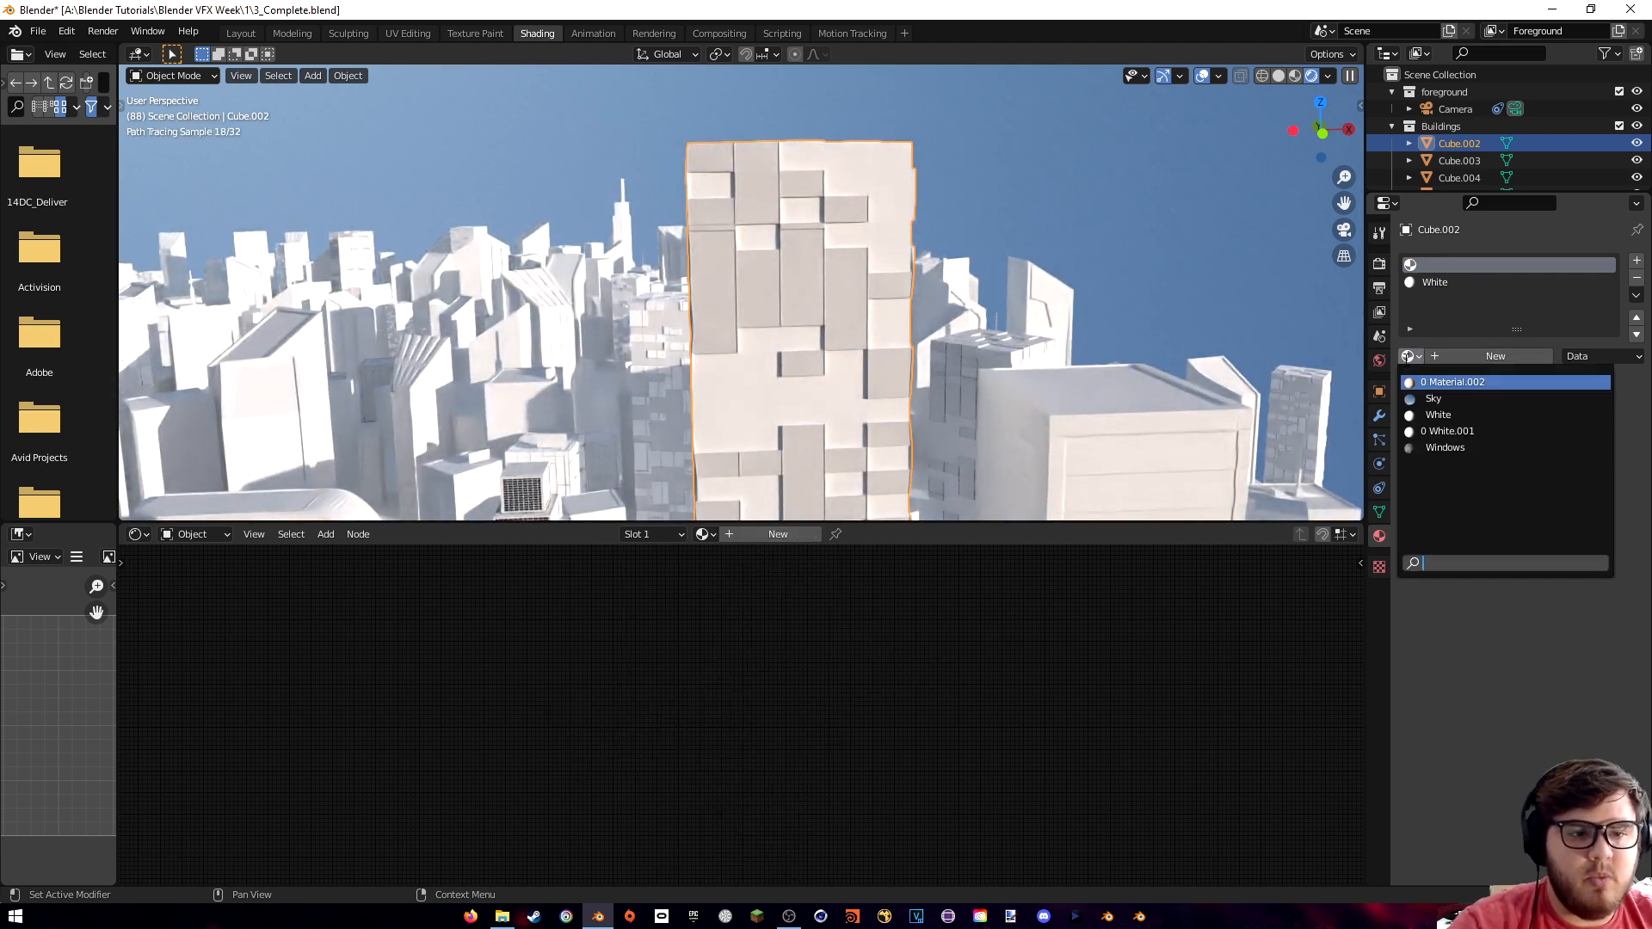
left_click(1432, 446)
middle_click_drag(932, 446, 929, 351, "shift")
scroll(926, 383, "down", 6)
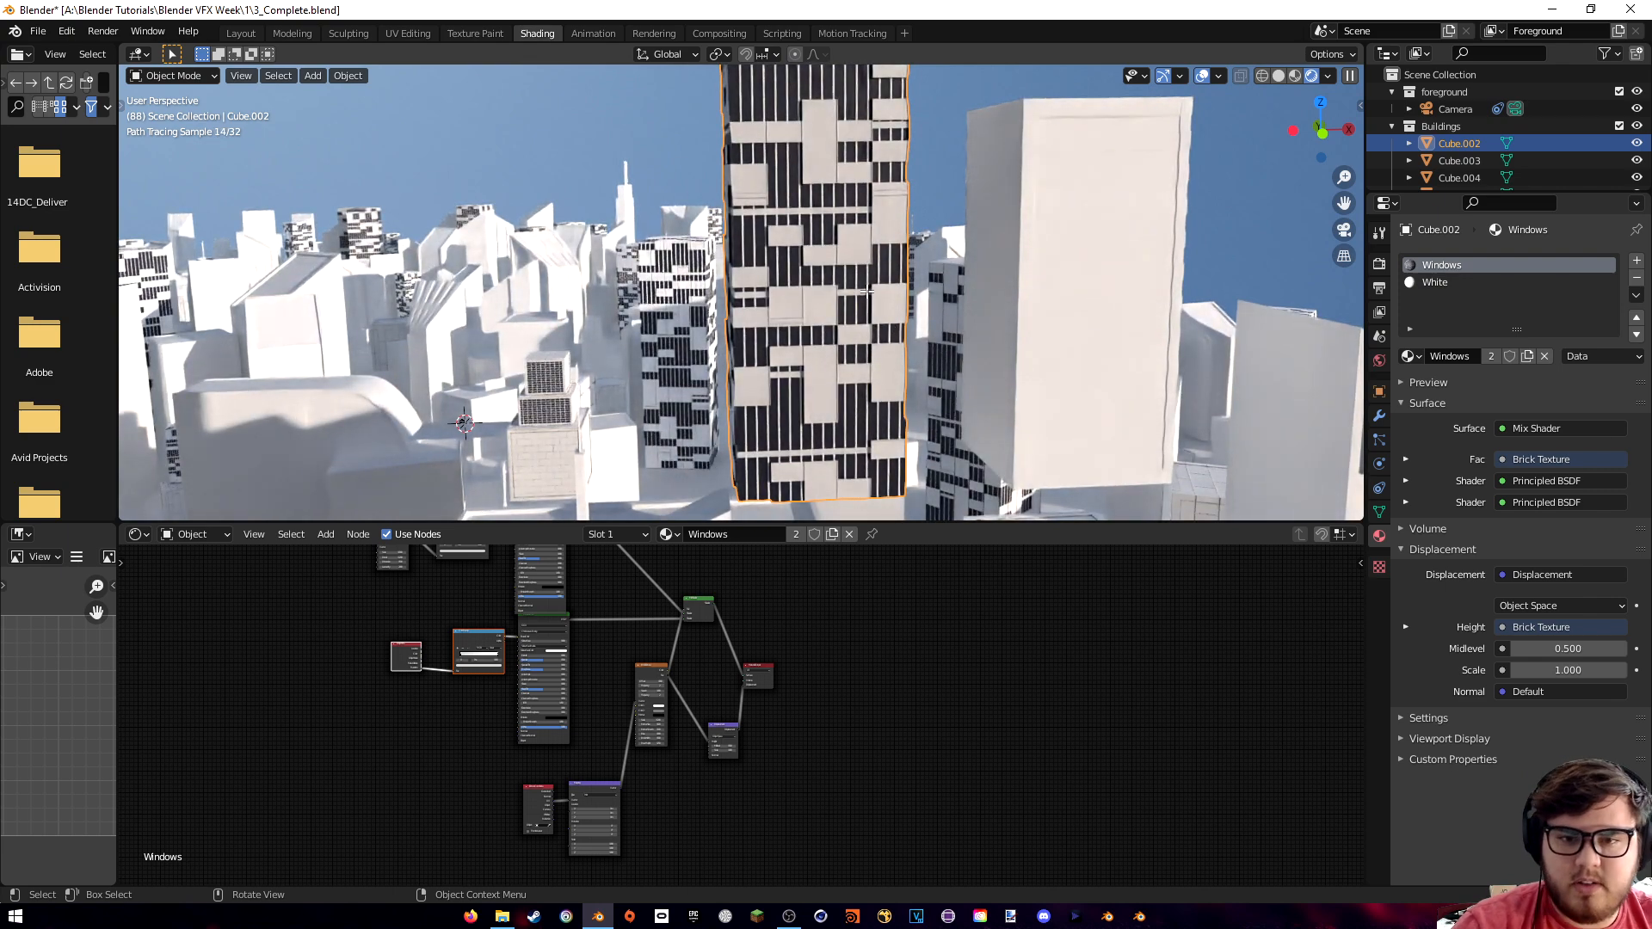
- Unwrap the tower's mesh in Edit Mode and inspect the window grid on its sides
key("Tab")
key("u")
left_click(875, 239)
key("Tab")
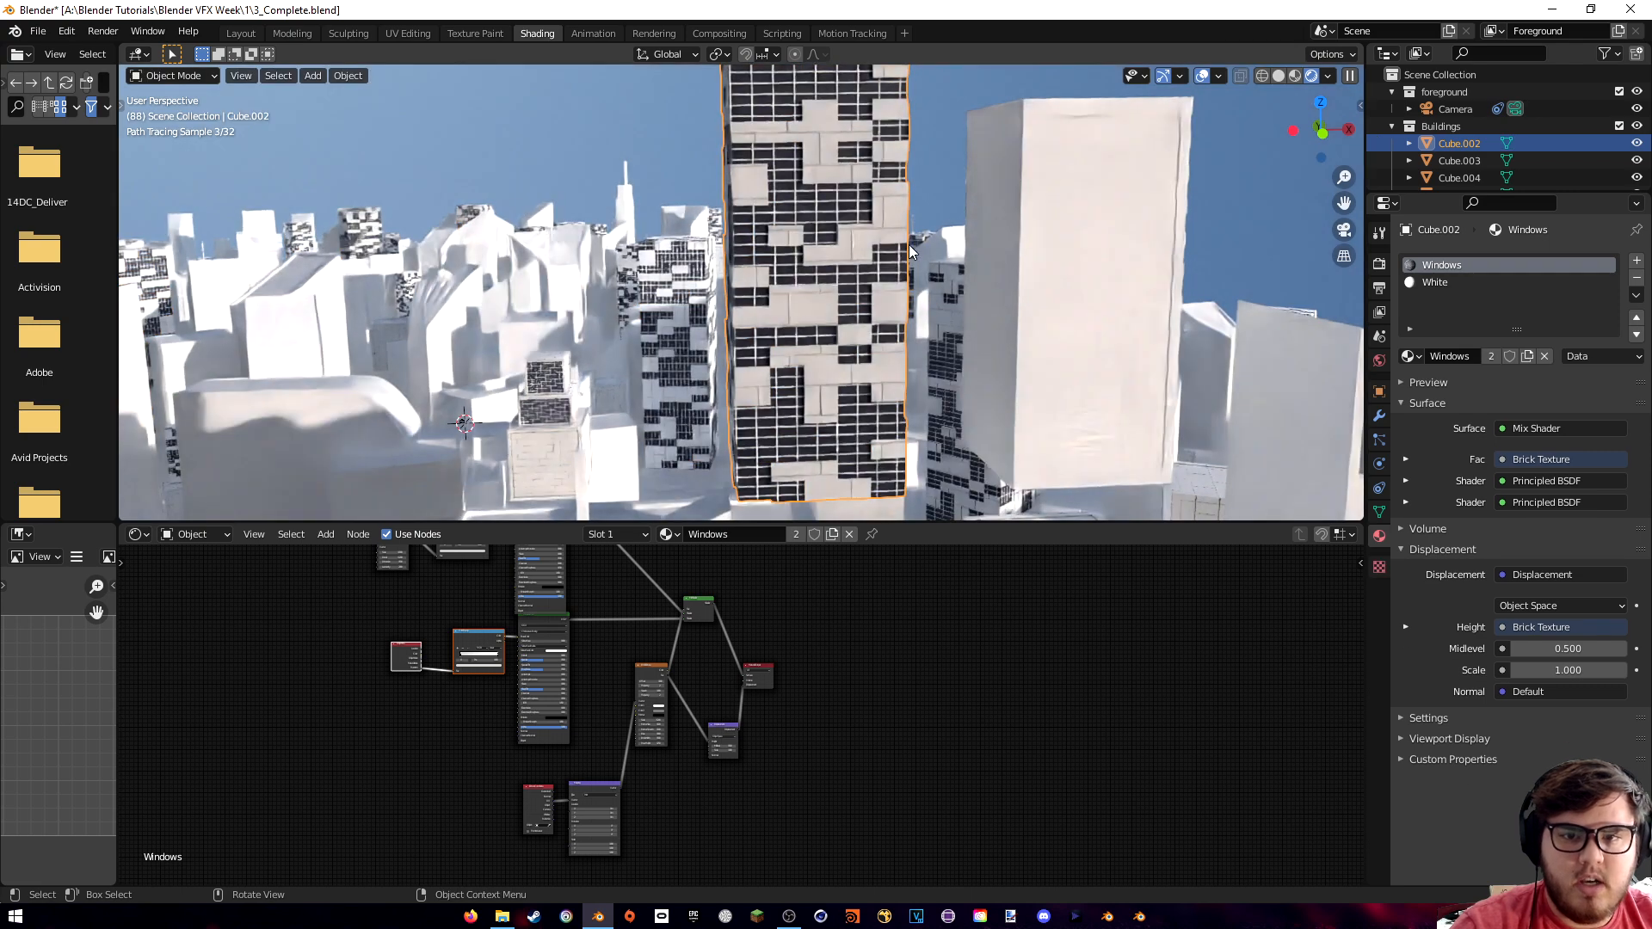
mouse_move(885, 219)
middle_mouse_down()
mouse_move(900, 277)
mouse_move(911, 215)
mouse_move(847, 223)
mouse_move(900, 293)
middle_mouse_up()
scroll(900, 293, "up", 2)
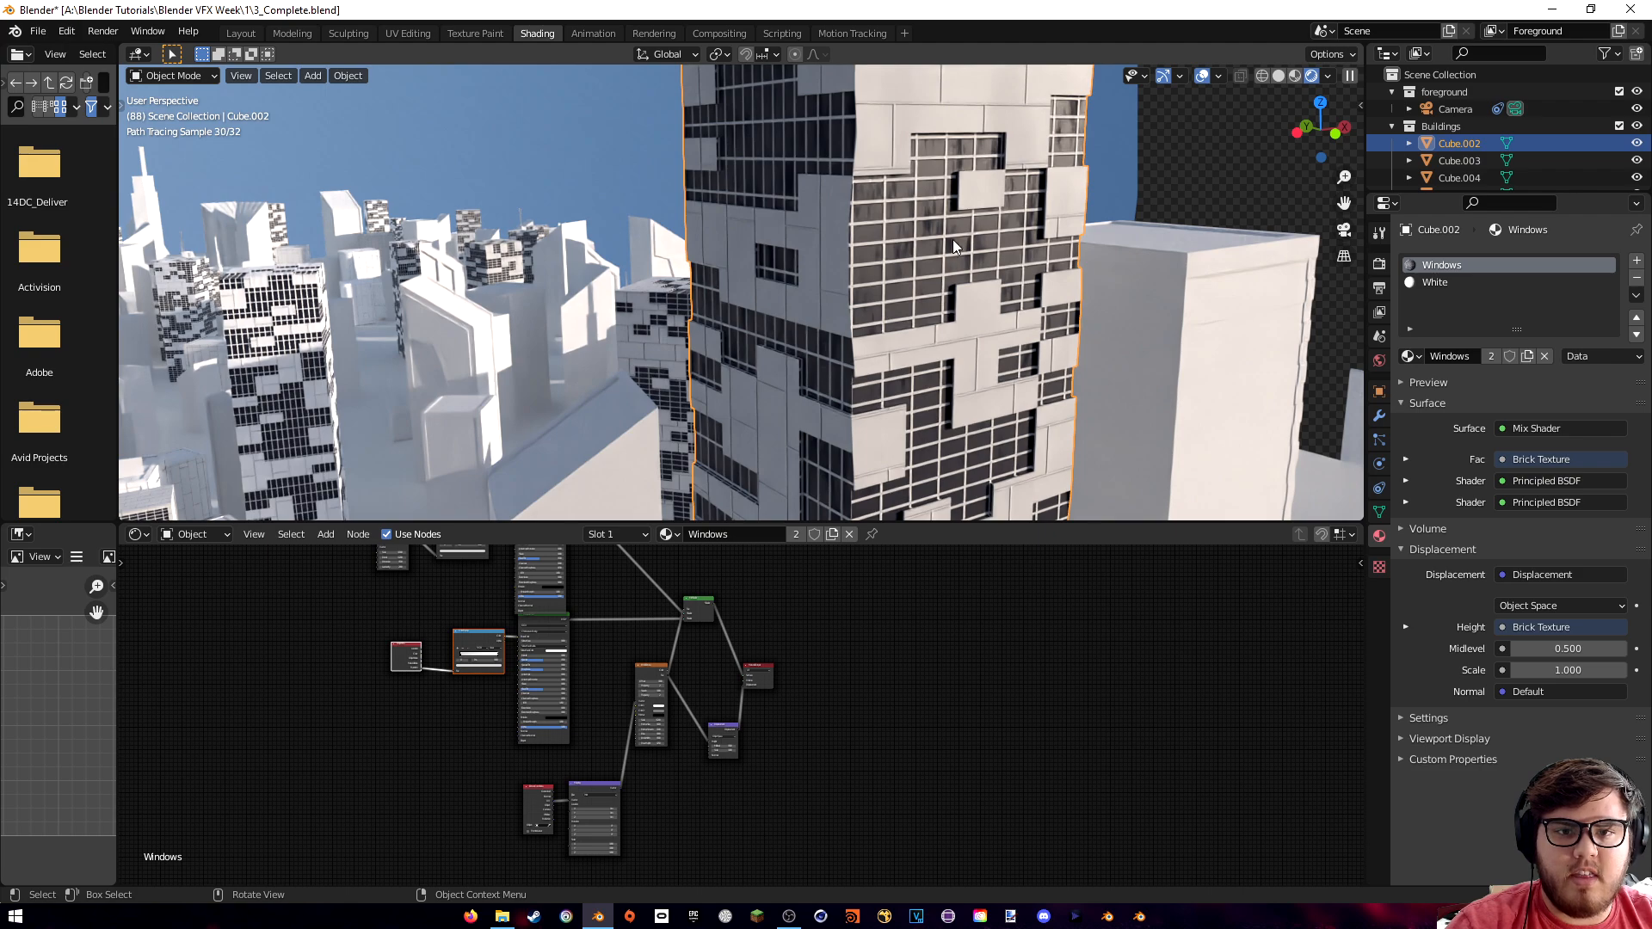
mouse_move(960, 257)
middle_mouse_down()
mouse_move(927, 214)
mouse_move(1051, 272)
mouse_move(964, 261)
middle_mouse_up()
scroll(989, 254, "down", 3)
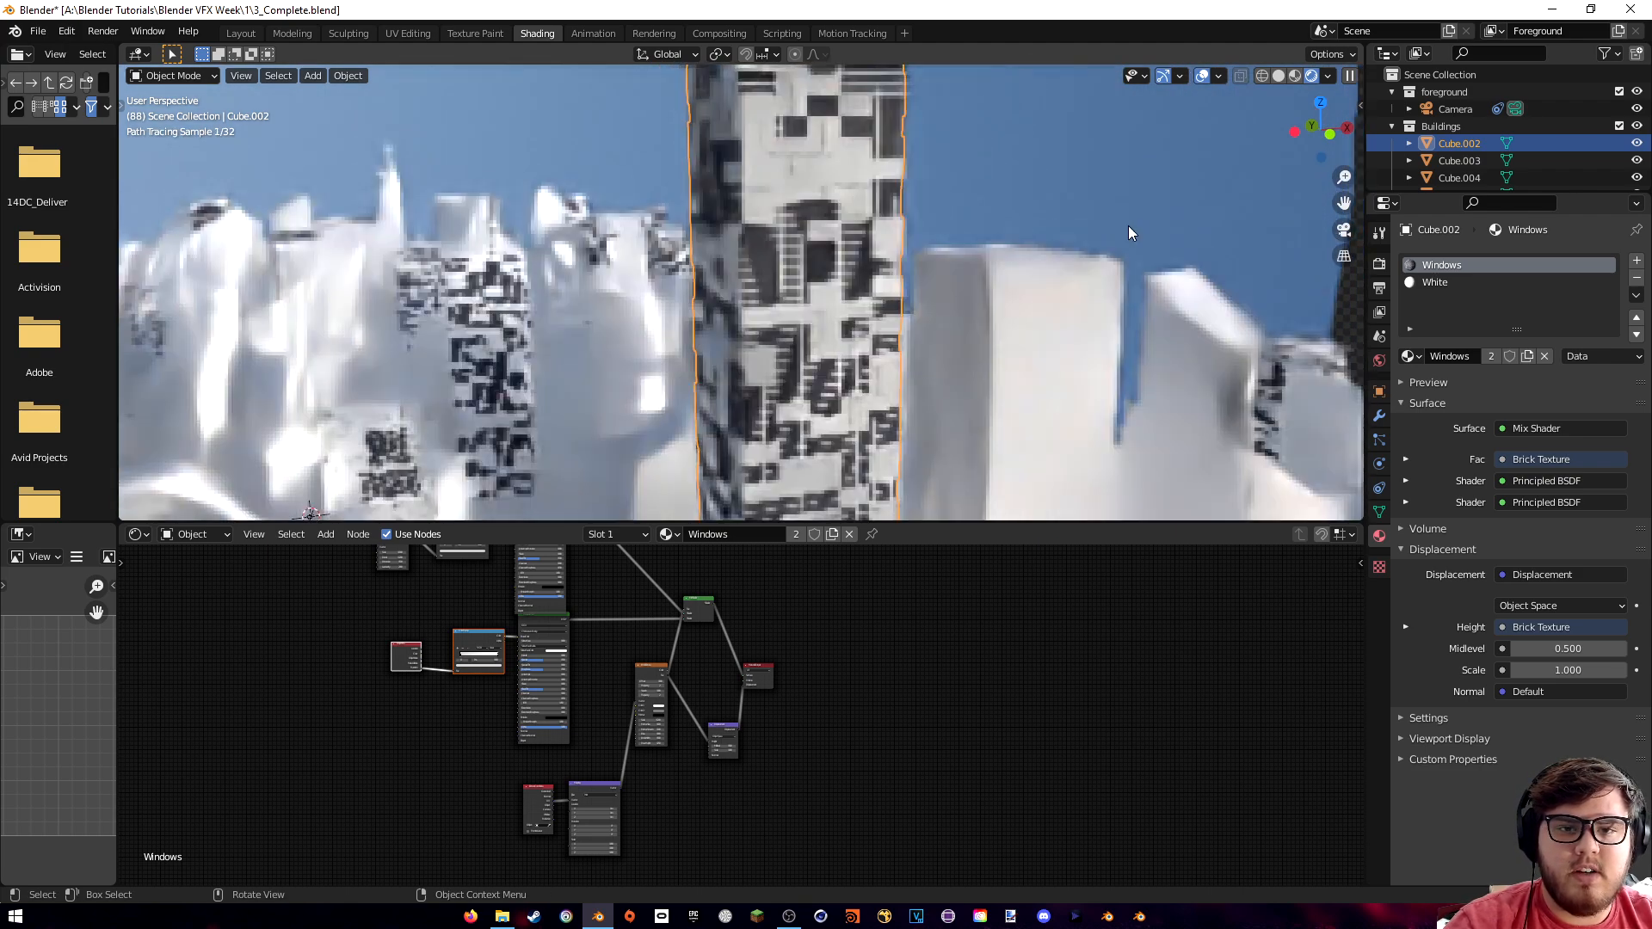
- Frame the tower in front orthographic view with Material Preview shading
key("z")
left_click(1249, 184)
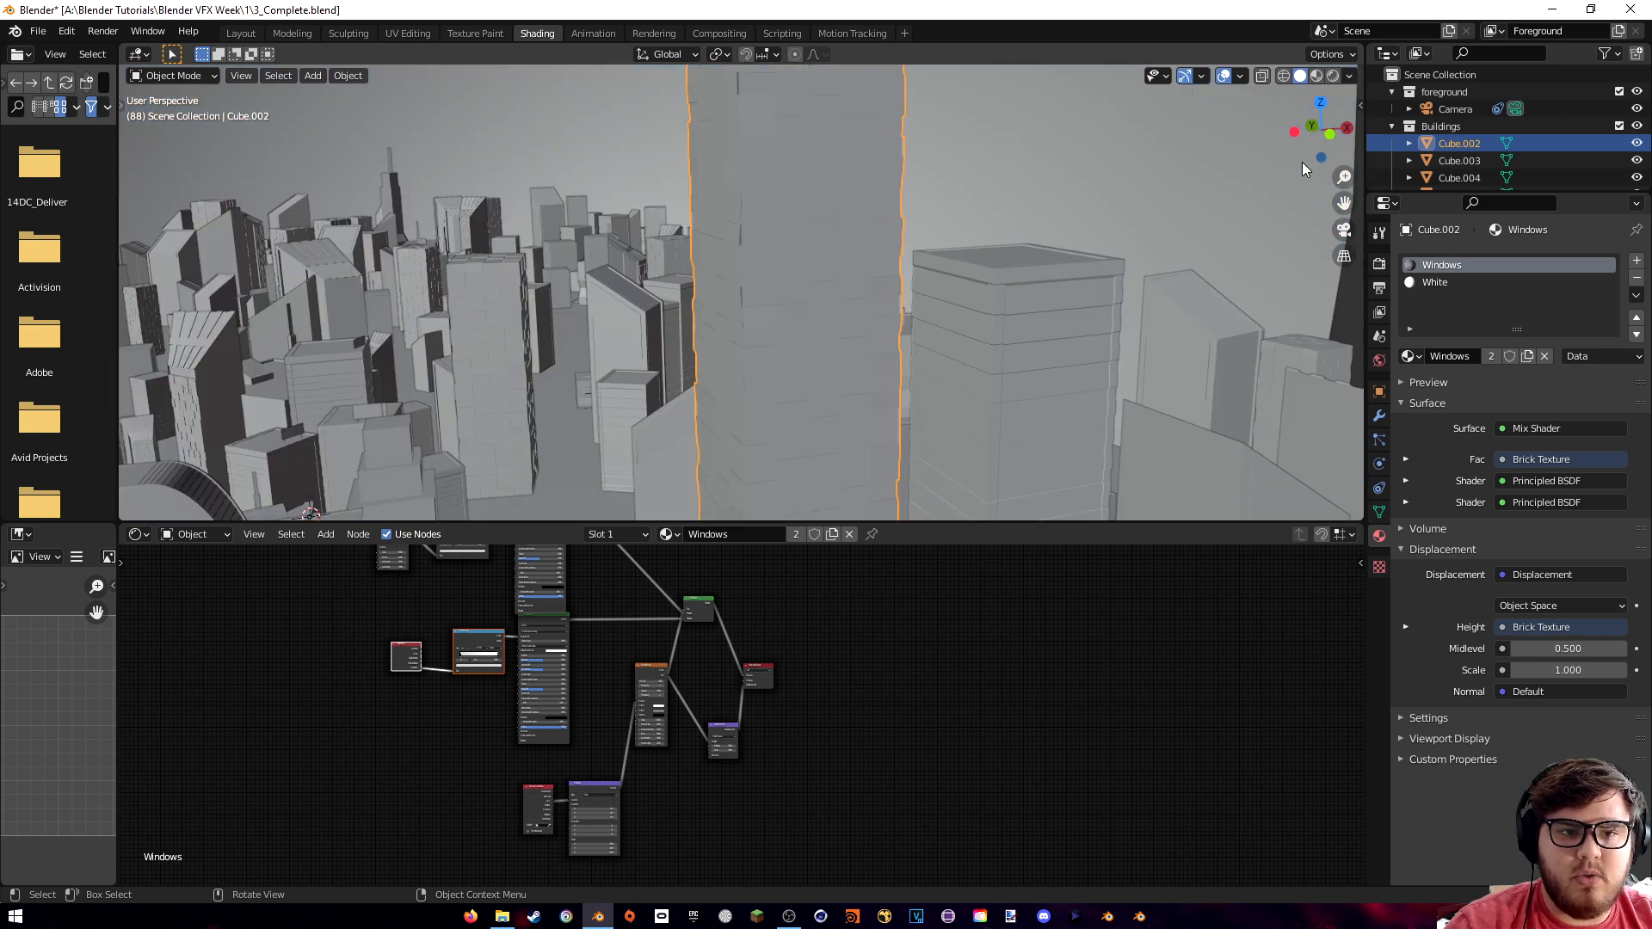
key("Home")
left_click(1291, 152)
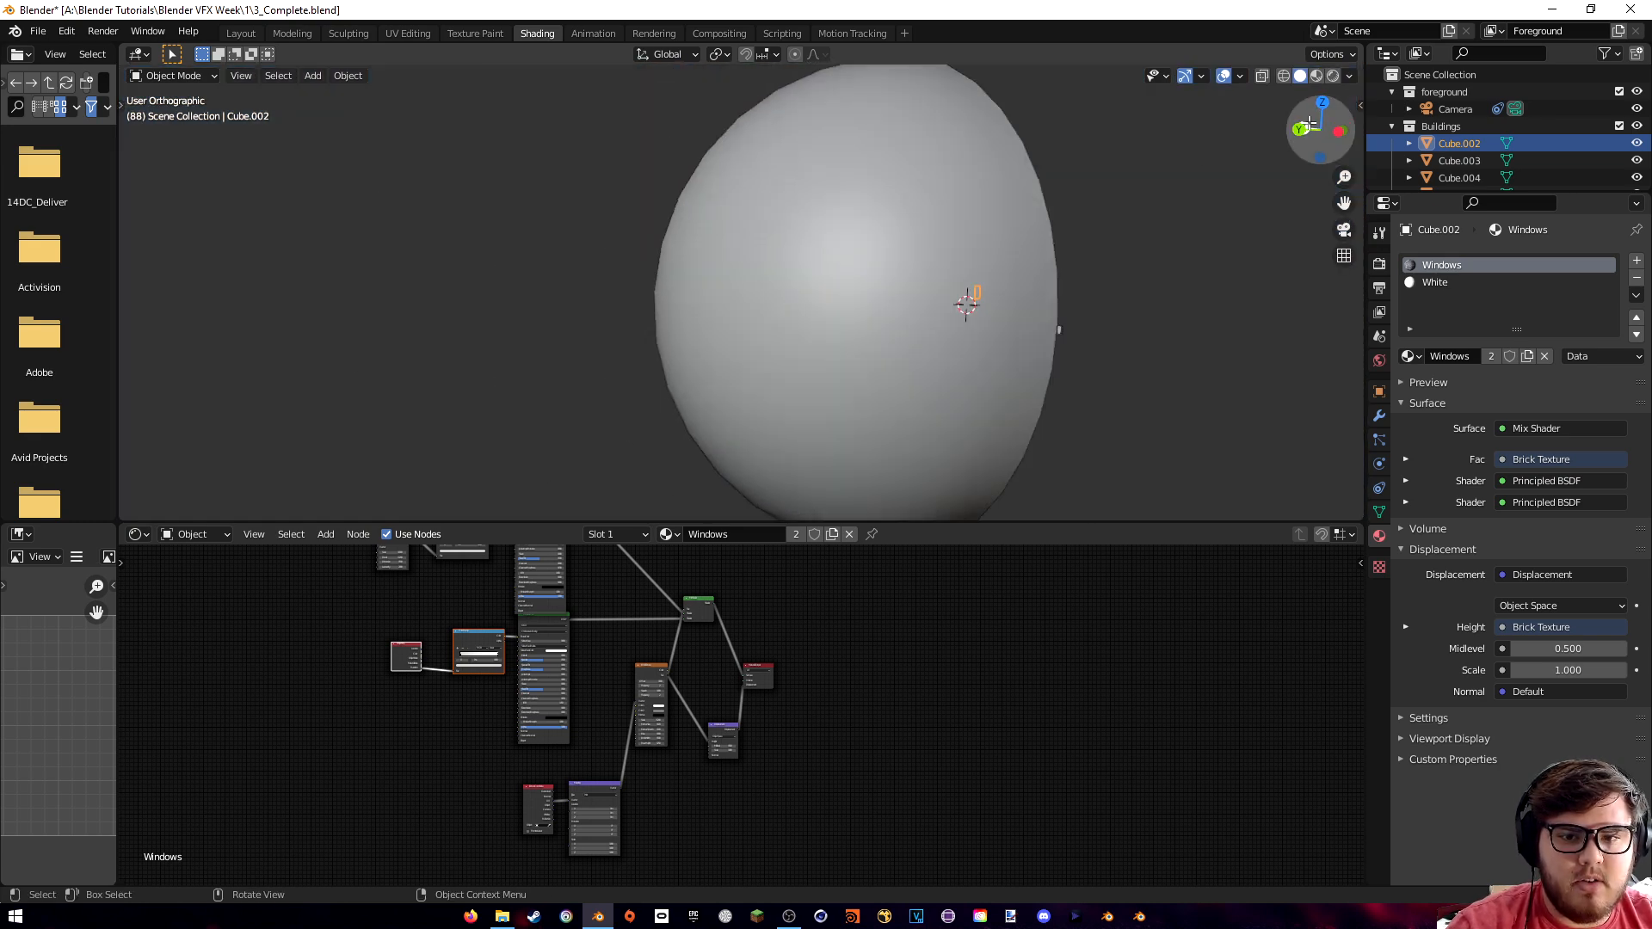
left_click(1321, 130)
scroll(880, 301, "up", 5)
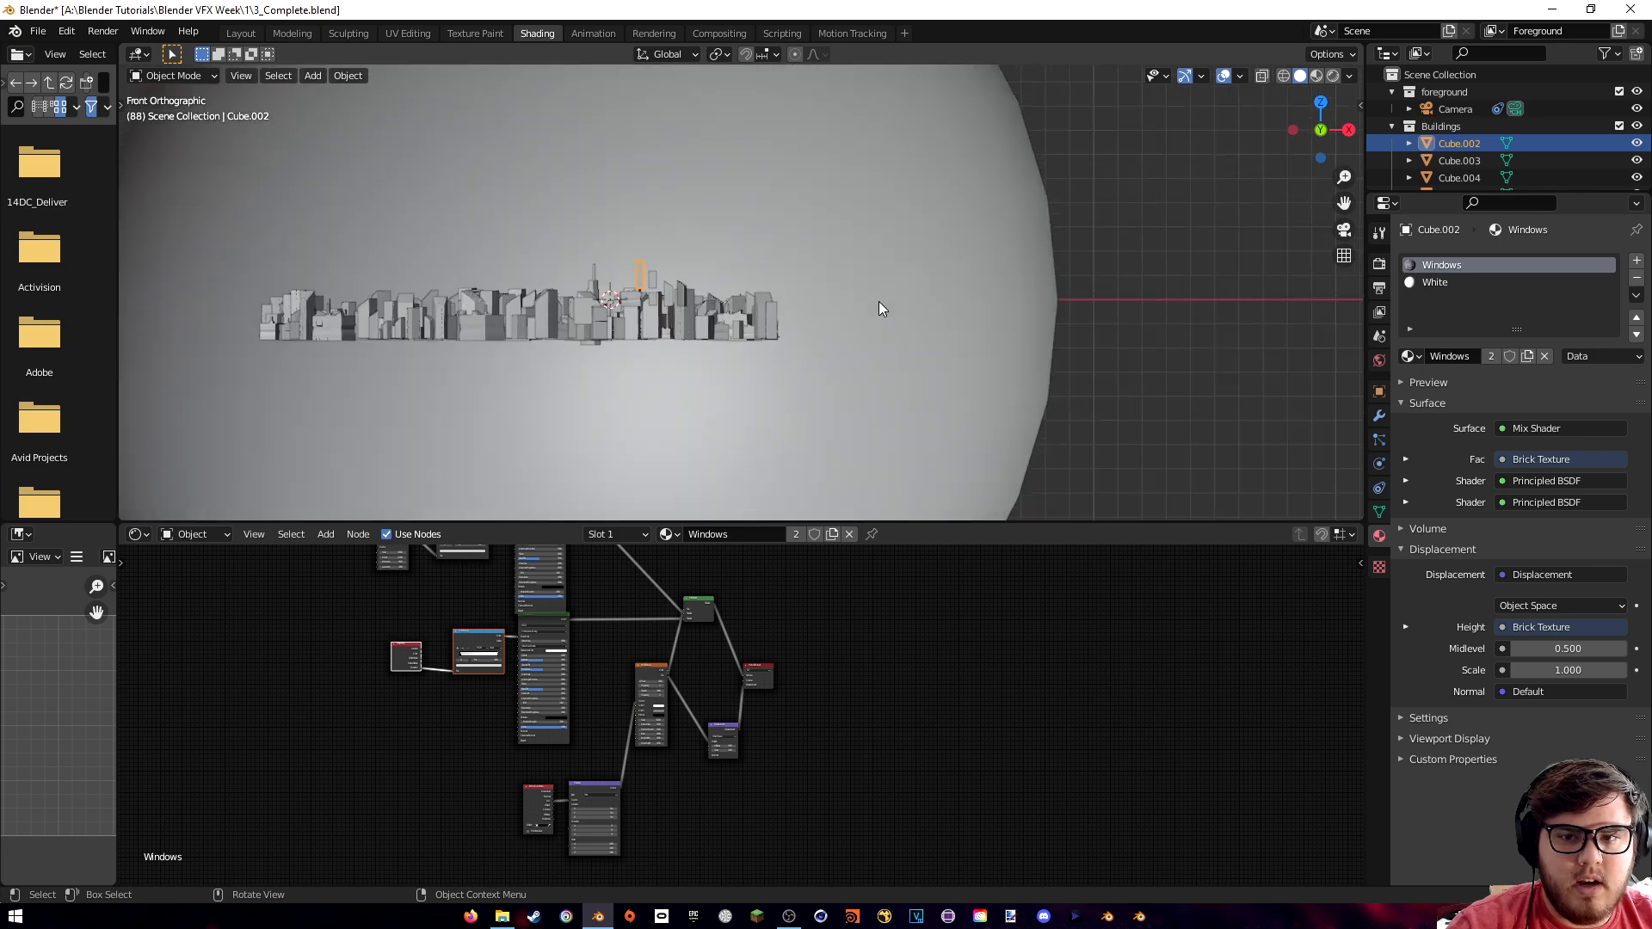
key("KP_Decimal")
scroll(839, 297, "up", 6)
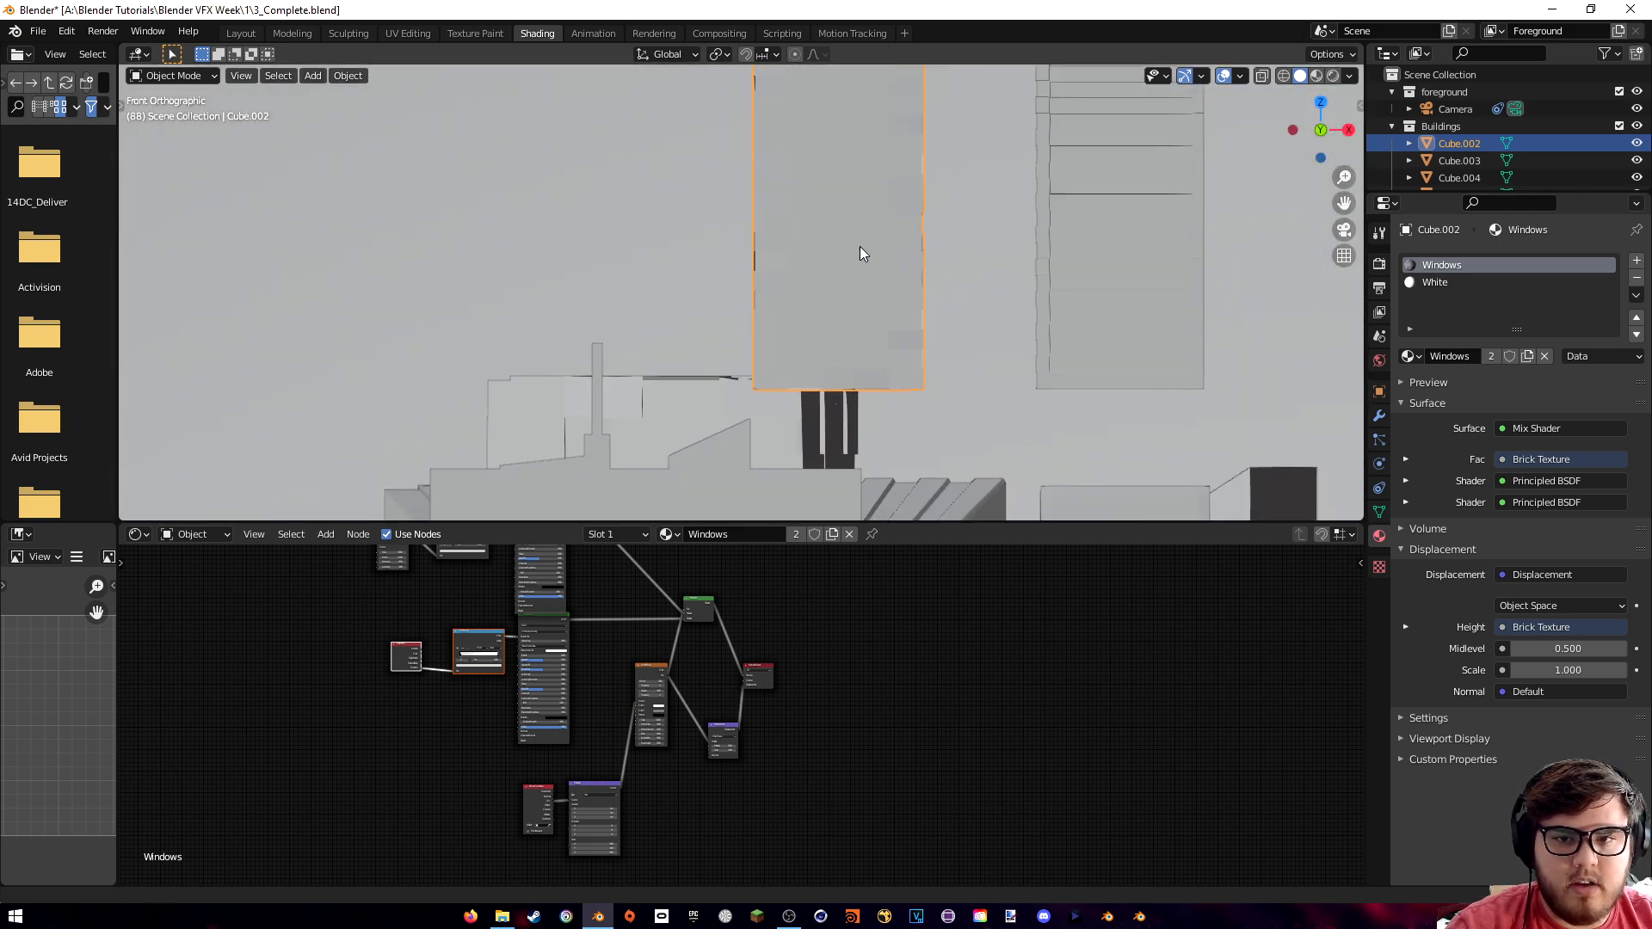
key("z")
left_click(795, 417)
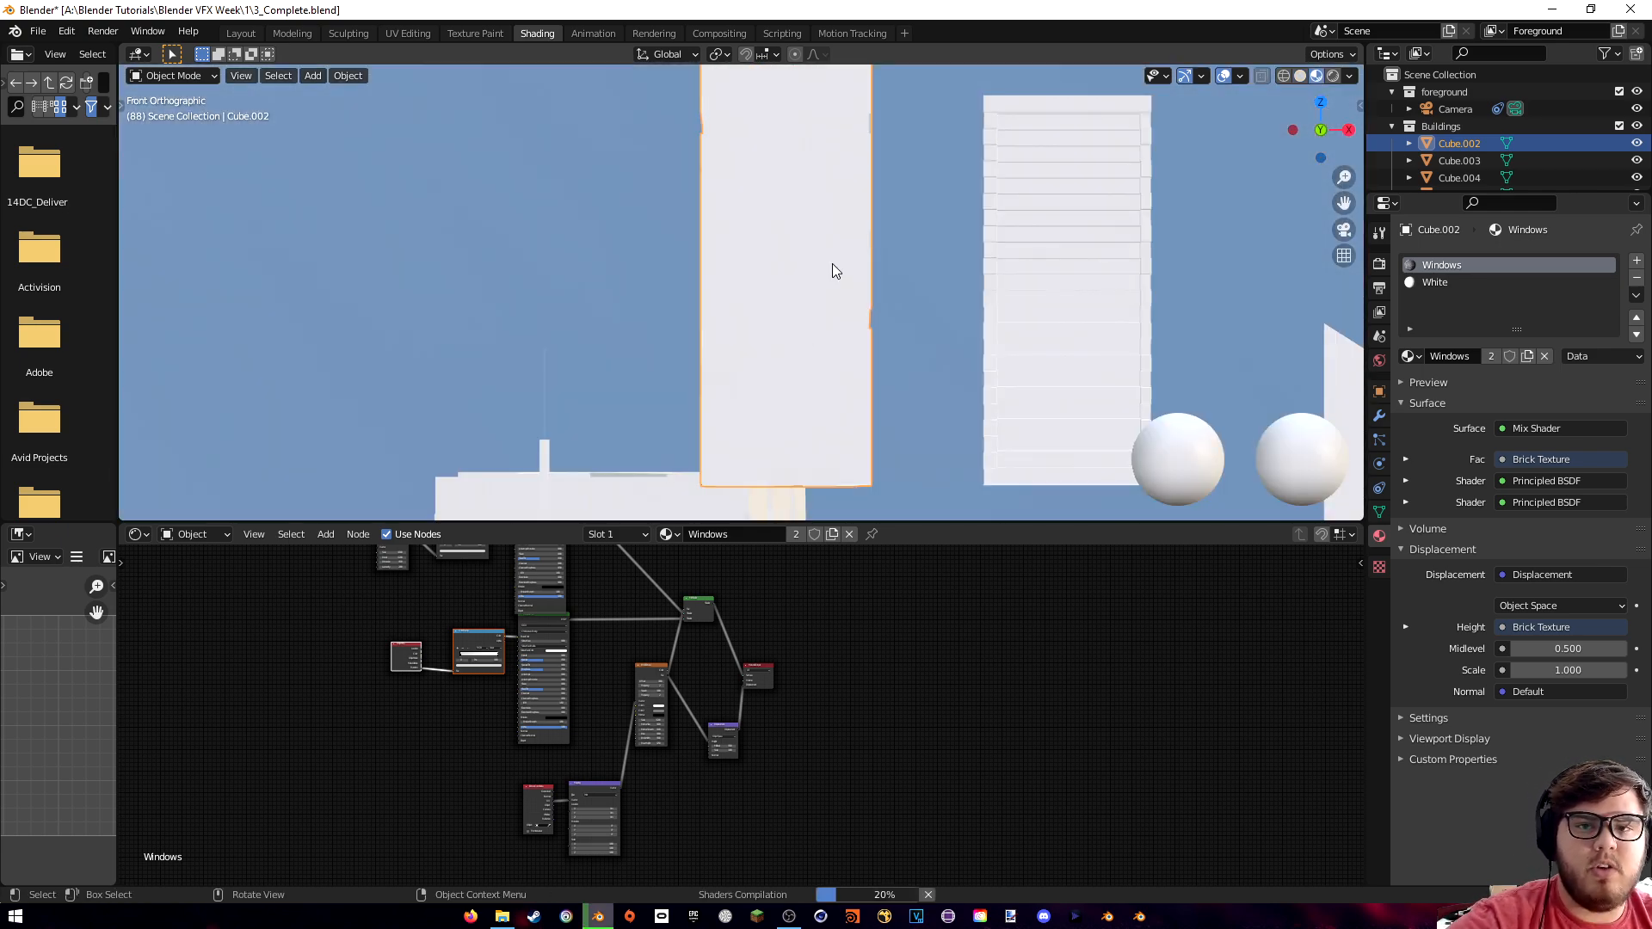
scroll(841, 270, "down", 1)
middle_click_drag(799, 218, 836, 247, "shift")
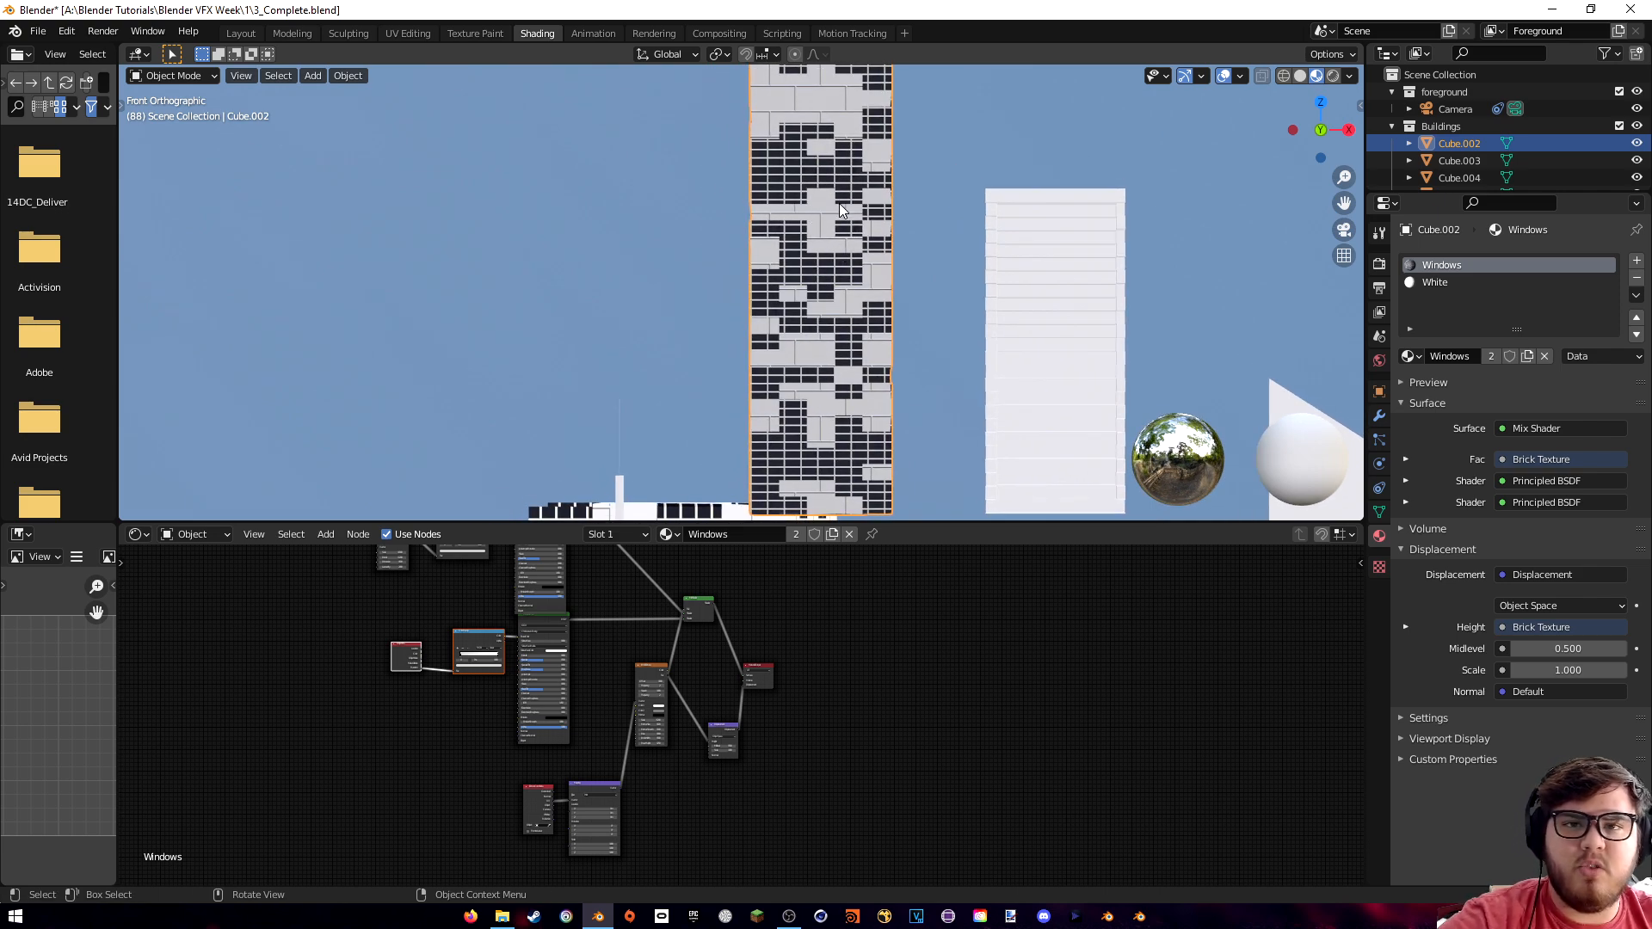
middle_click_drag(831, 197, 855, 235, "shift")
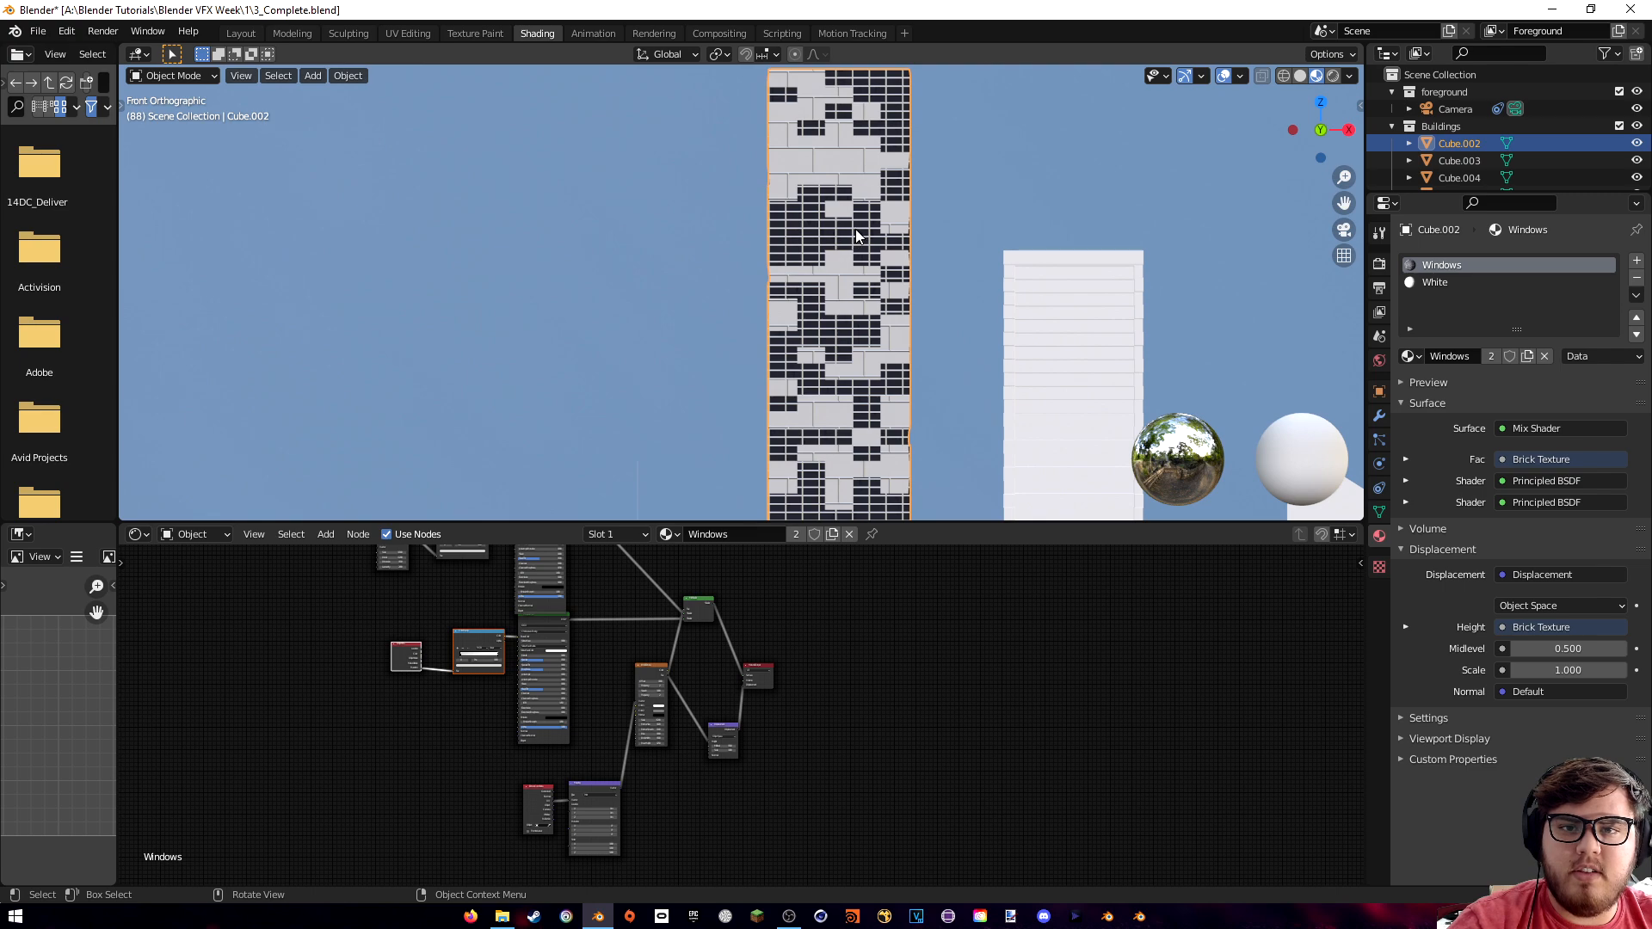
- Clear the mesh selection in Edit Mode and box-select the tower's front faces from roof to base
key("Tab")
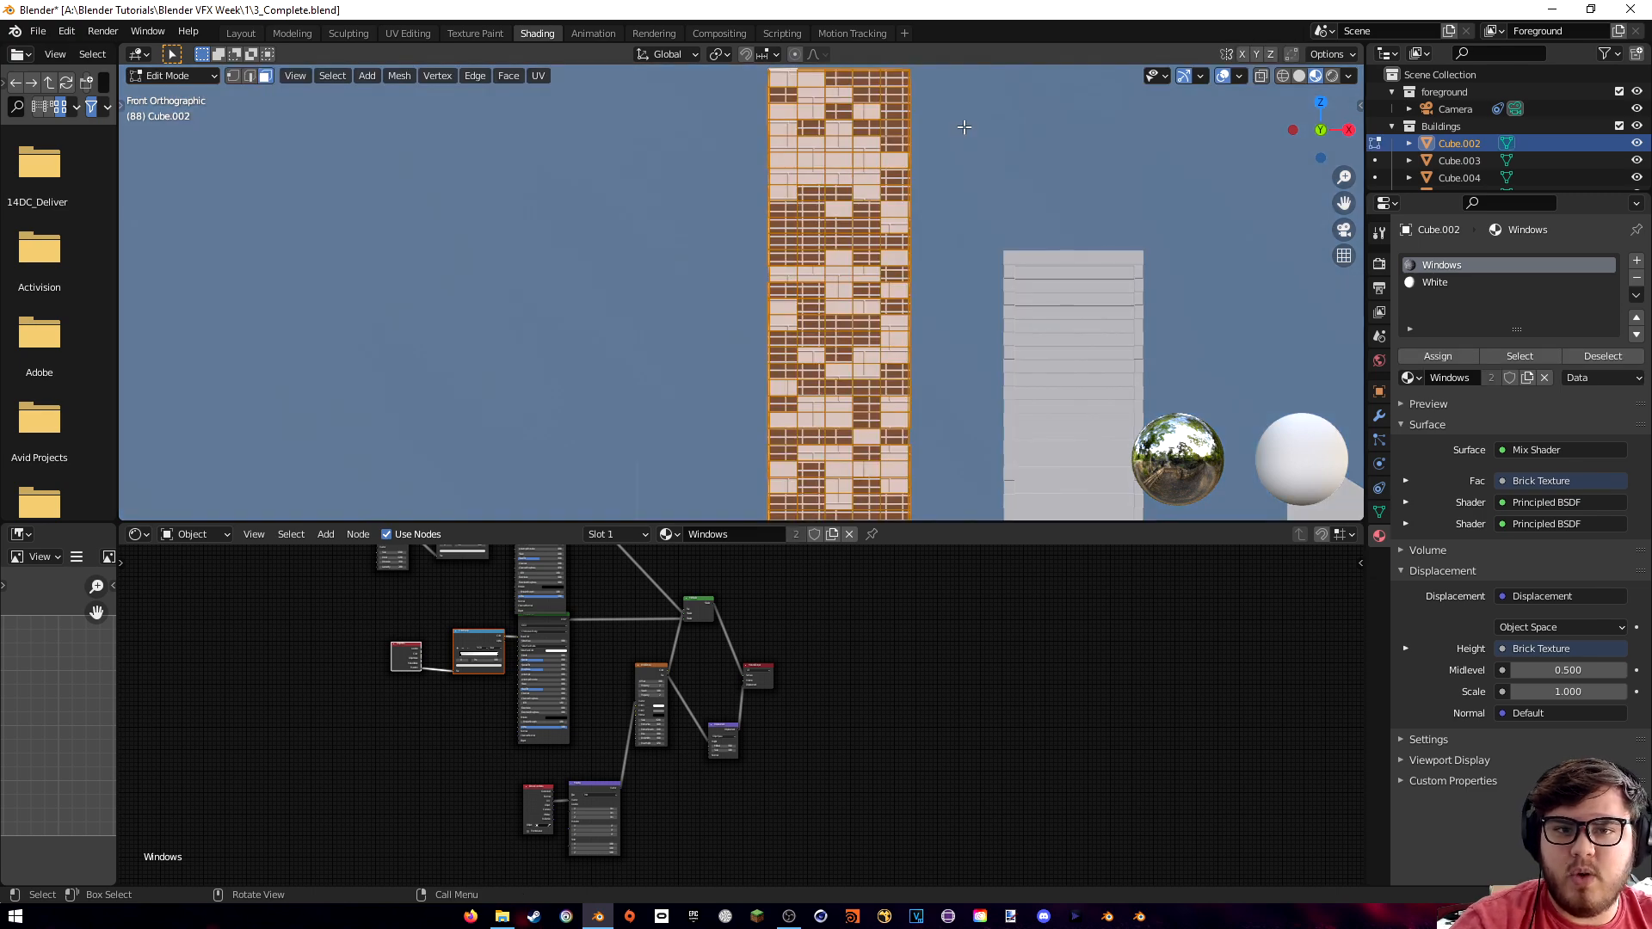
key("alt+a")
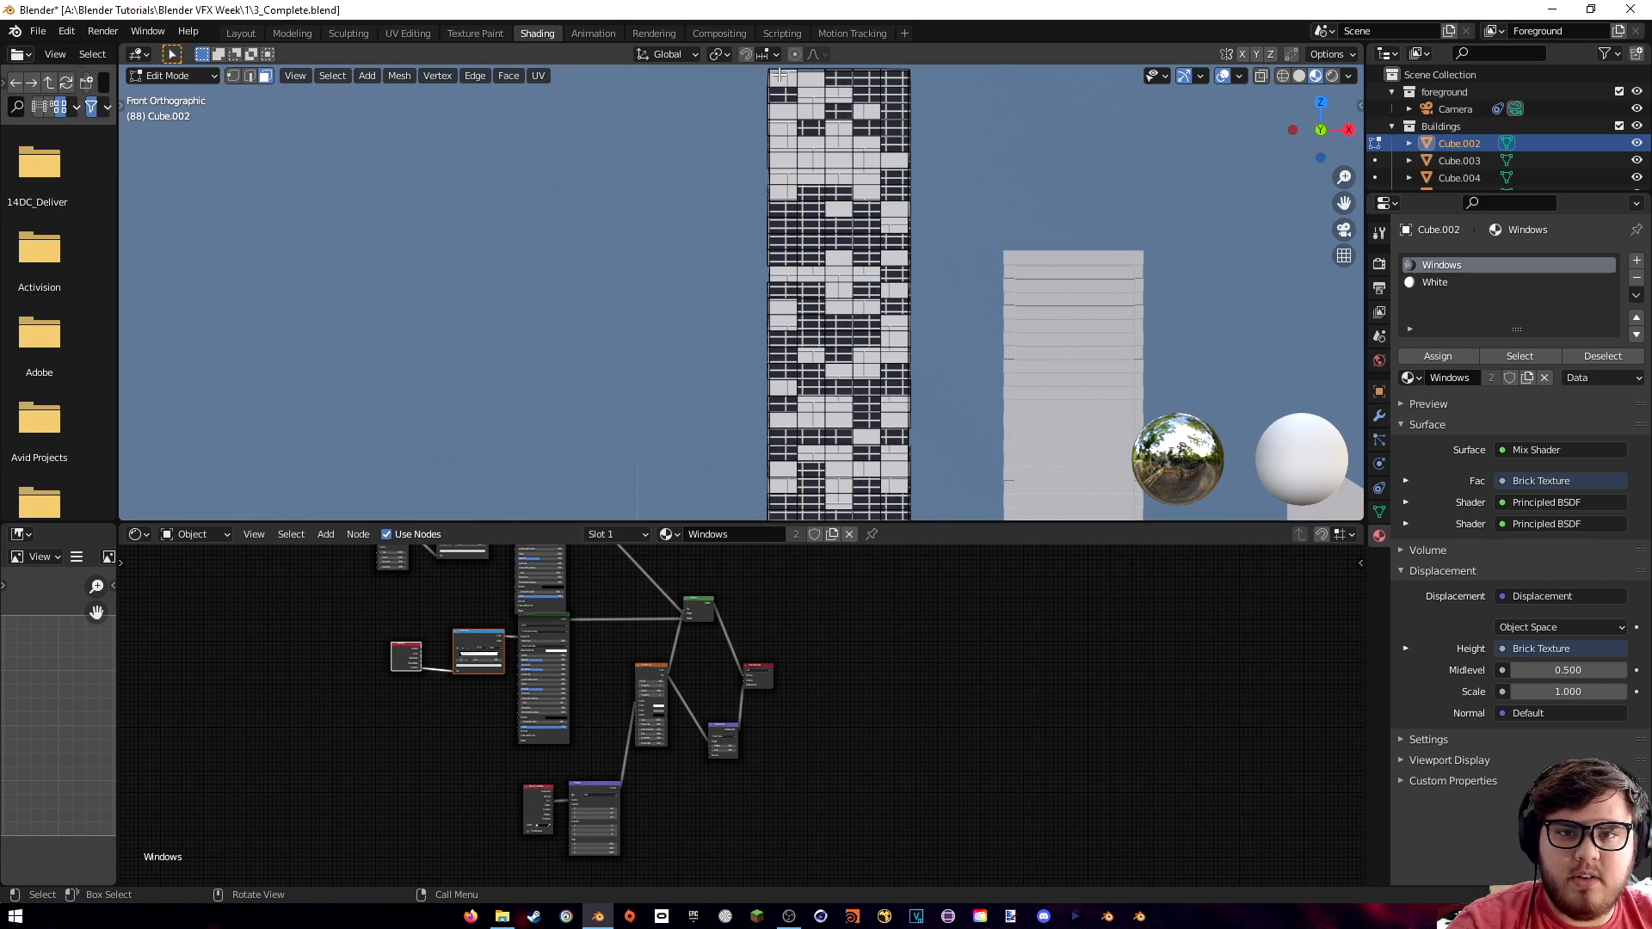
left_click_drag(773, 74, 902, 521)
middle_click_drag(971, 457, 968, 334, "shift")
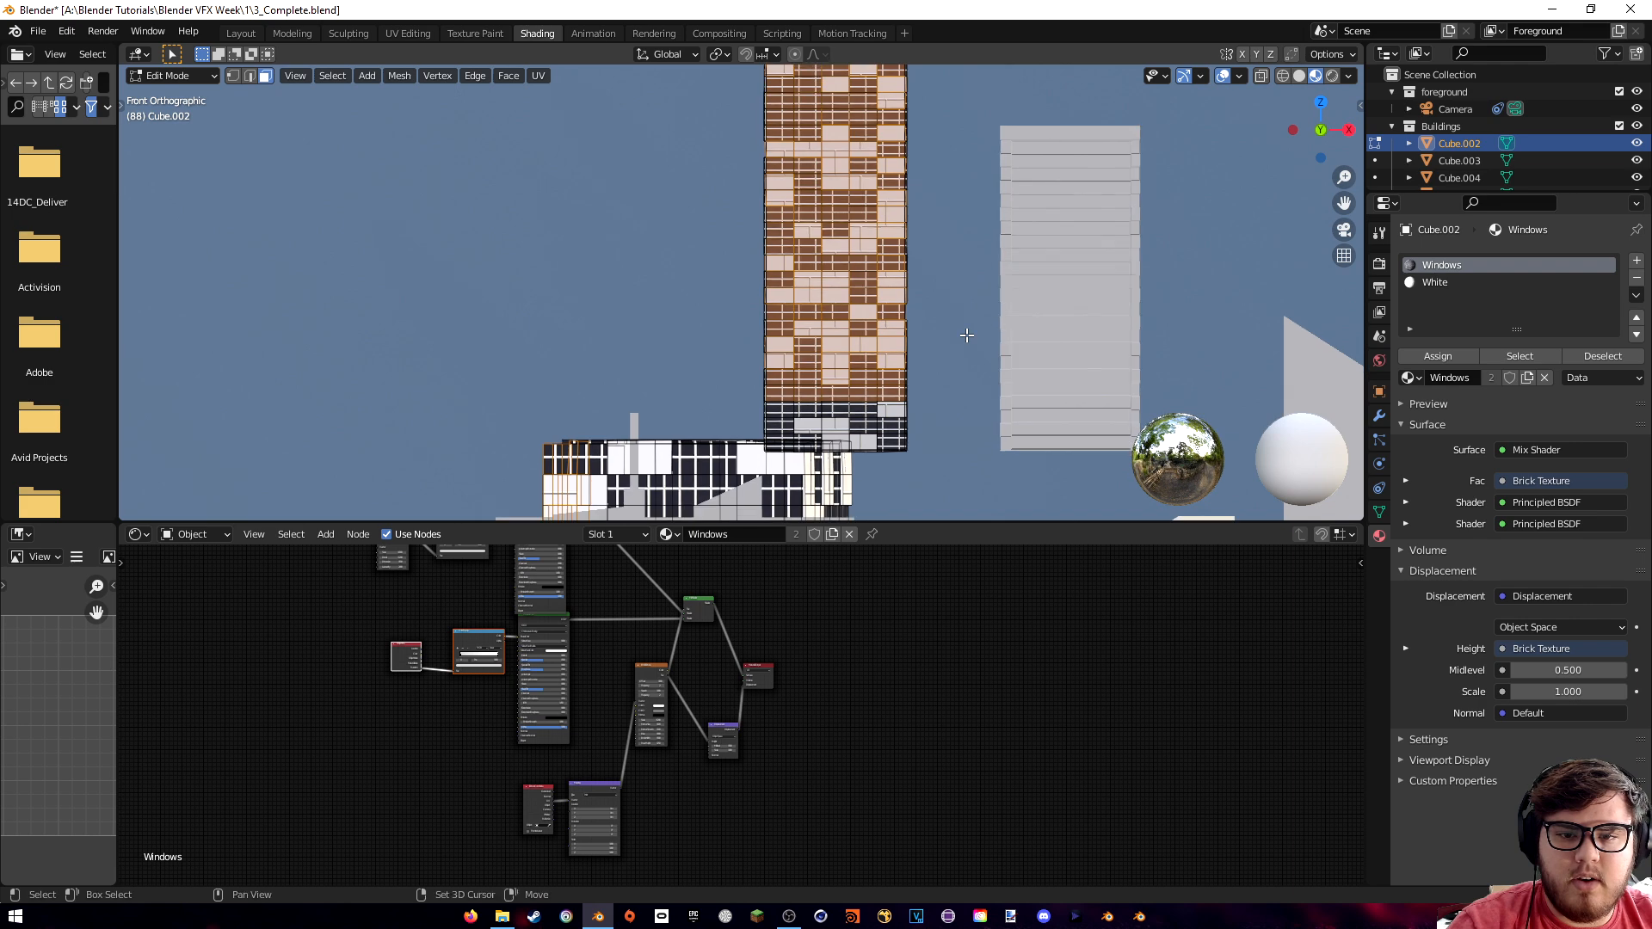
key("b")
left_click_drag(780, 392, 892, 441)
middle_click_drag(935, 297, 772, 369)
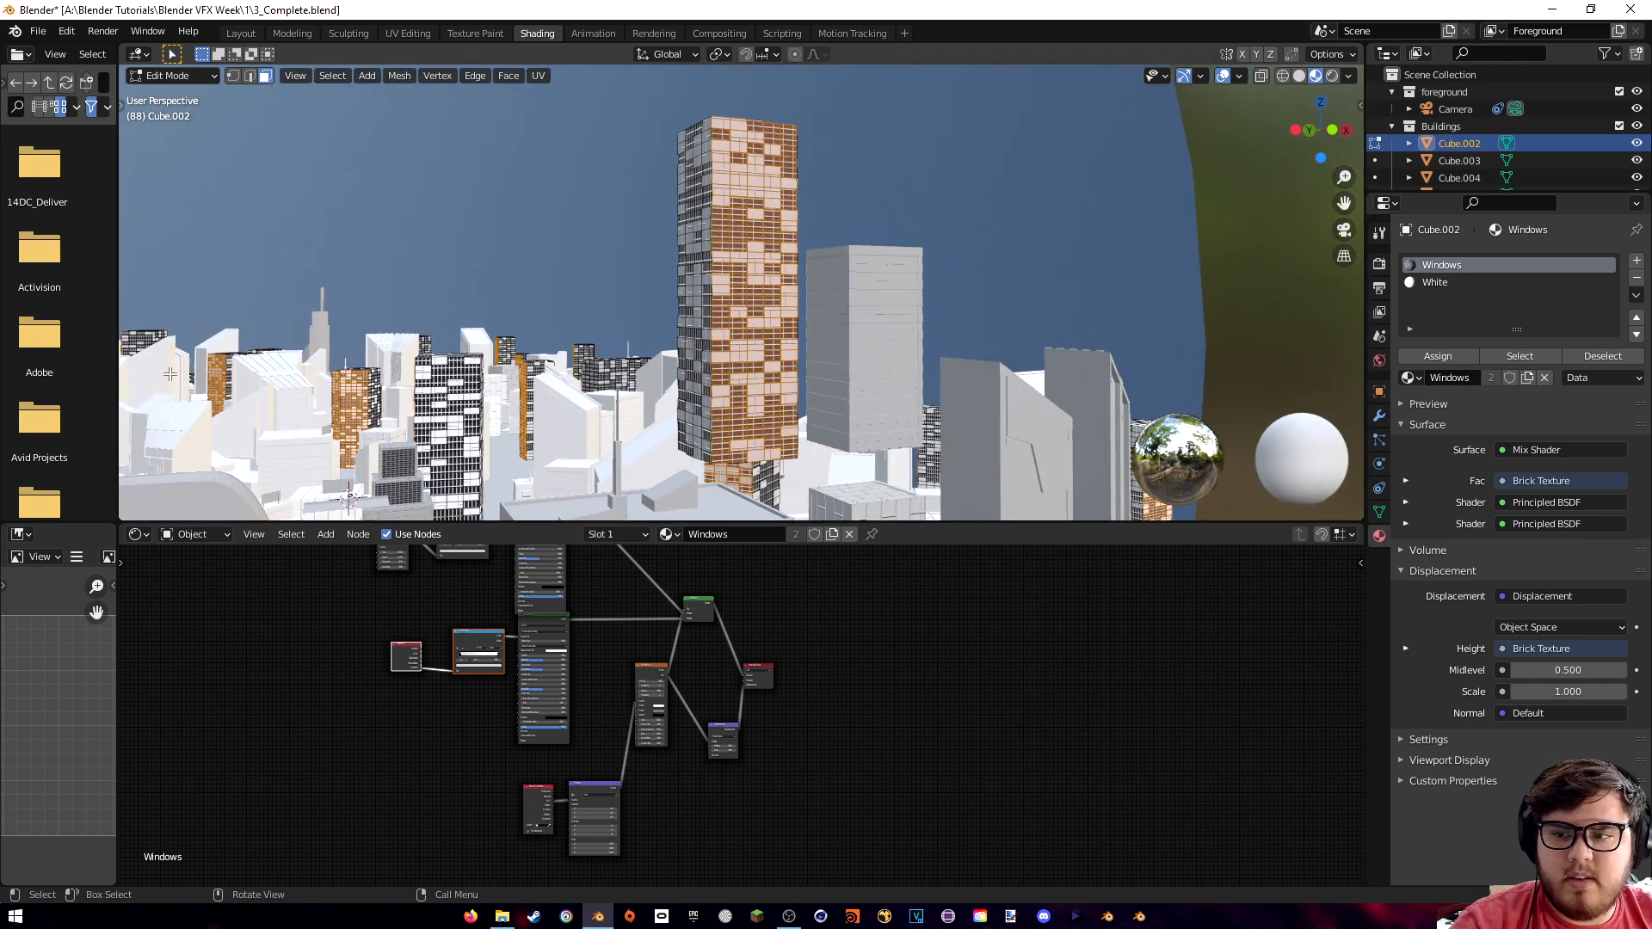
- Widen the side areas and turn the image area into a UV Editor showing the selected faces
left_click_drag(121, 433, 358, 432)
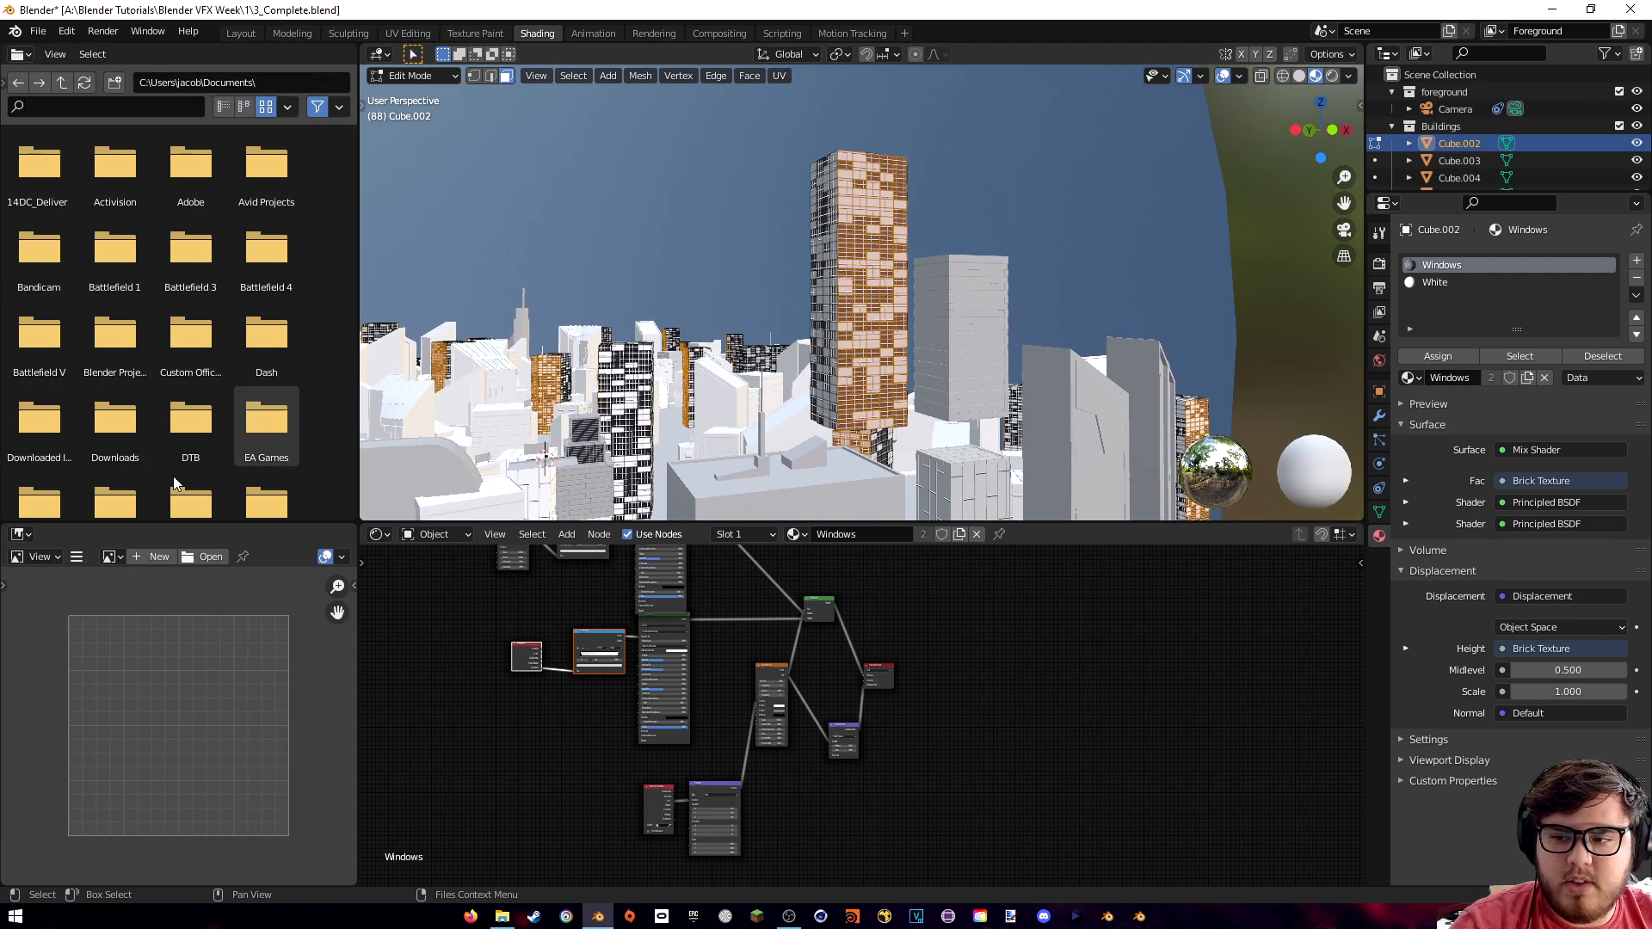
left_click(24, 536)
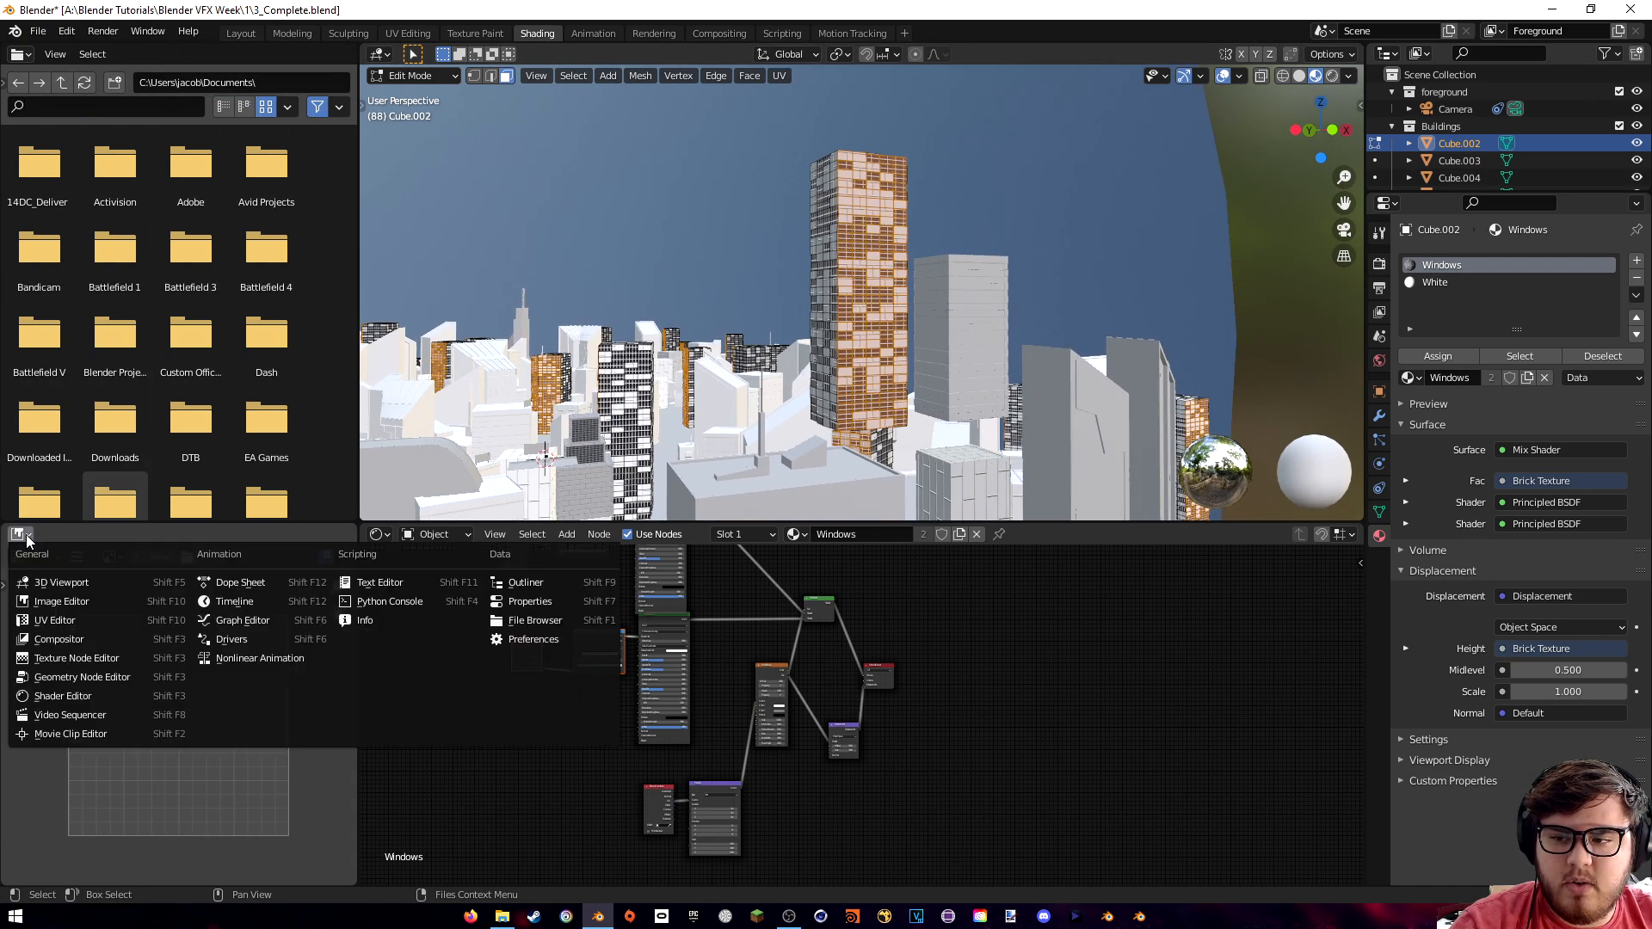
left_click(47, 602)
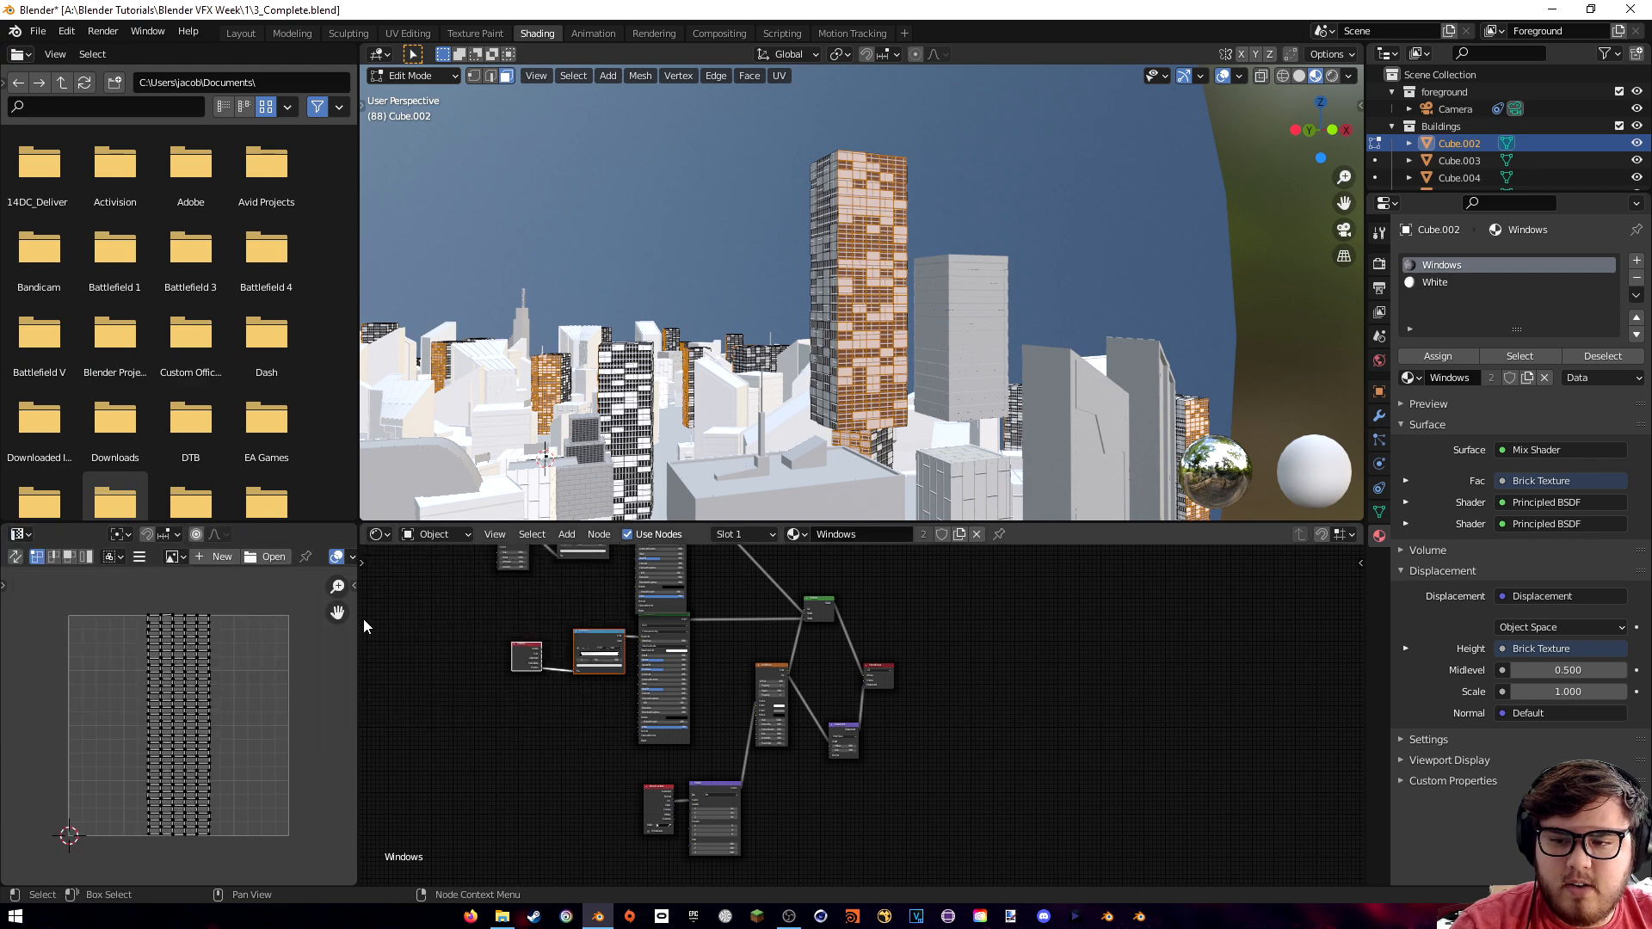
left_click_drag(360, 623, 454, 624)
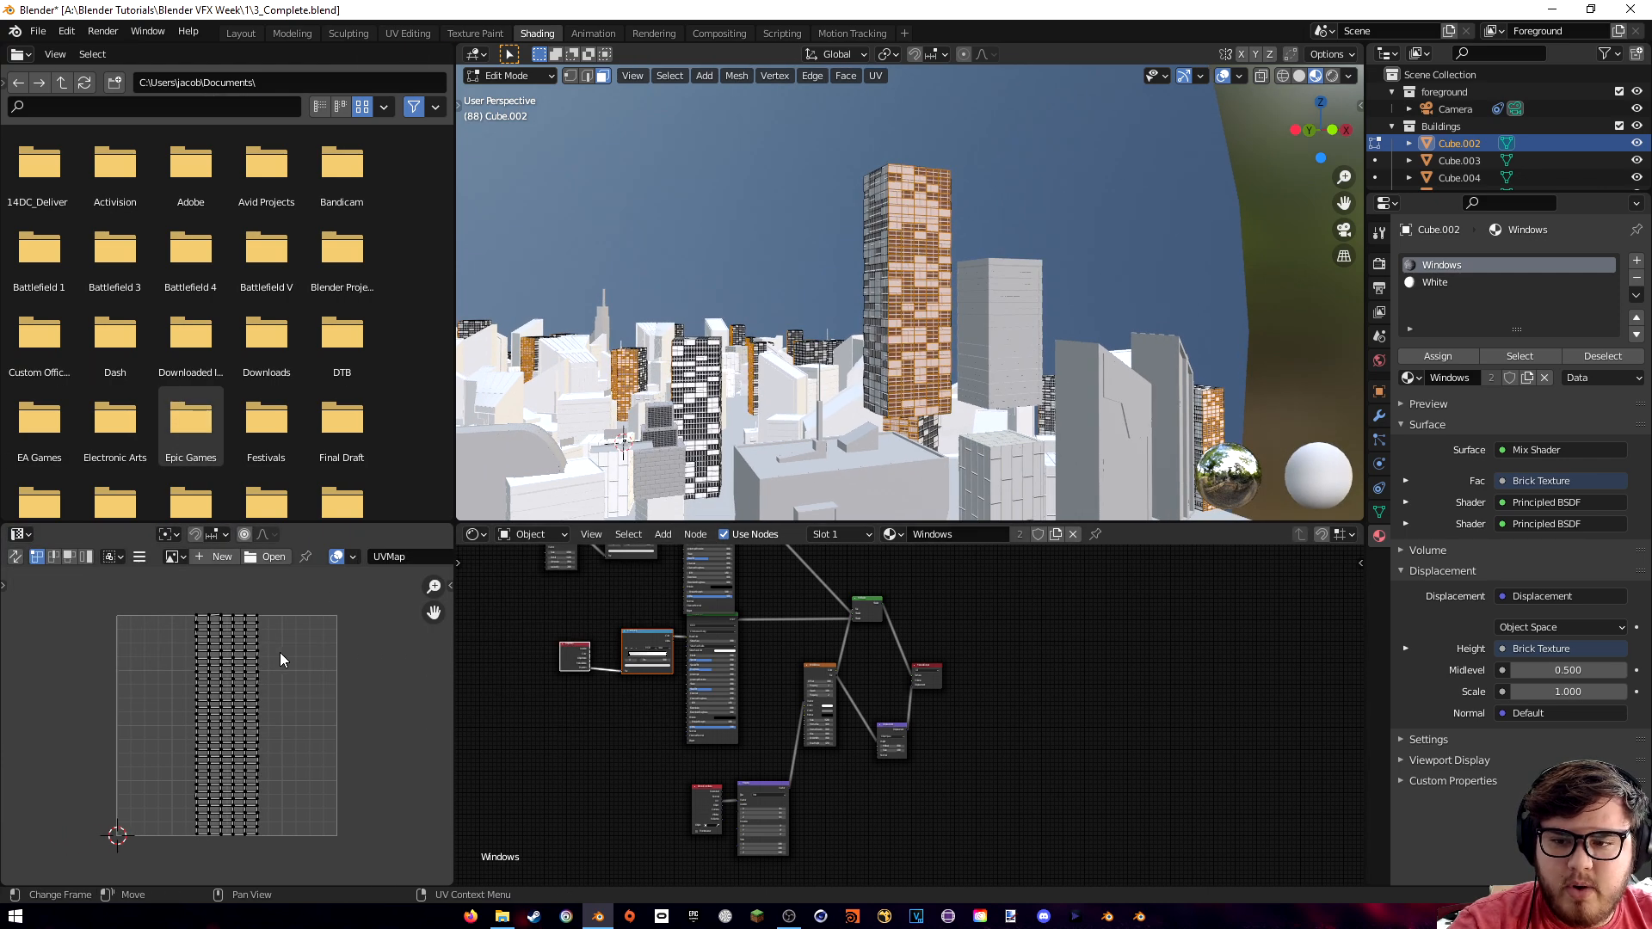
- Rotate all of the selected front faces' UVs by 90°, return to Object Mode and check the tower's windows
key("a")
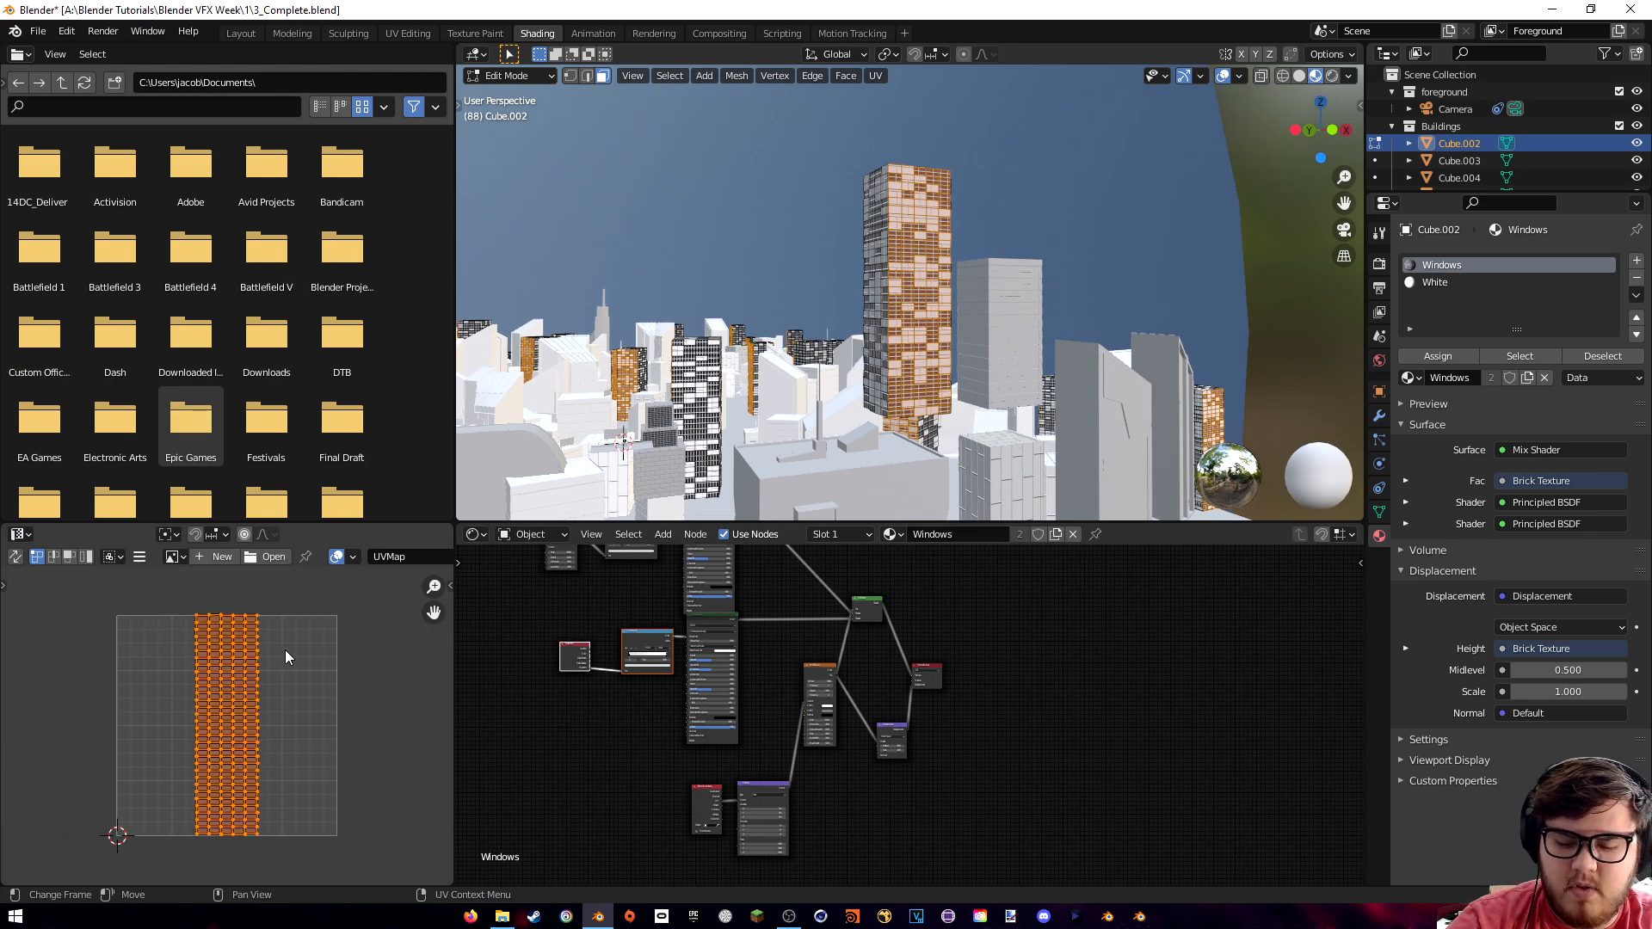
type("r90")
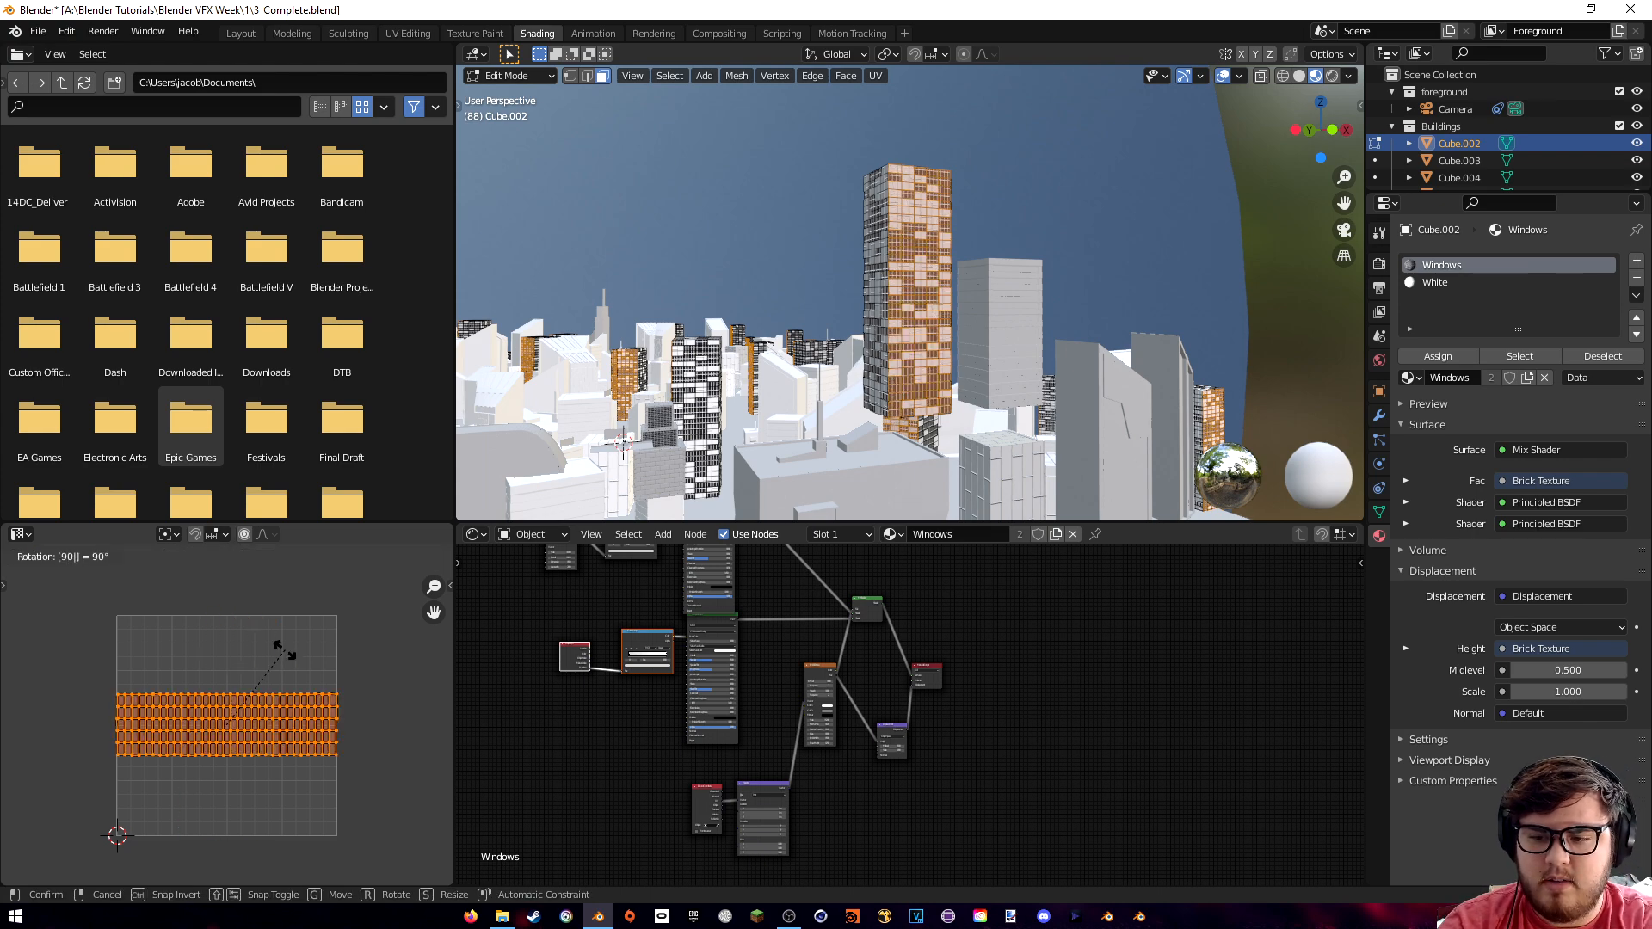
key("Return")
scroll(981, 350, "up", 5)
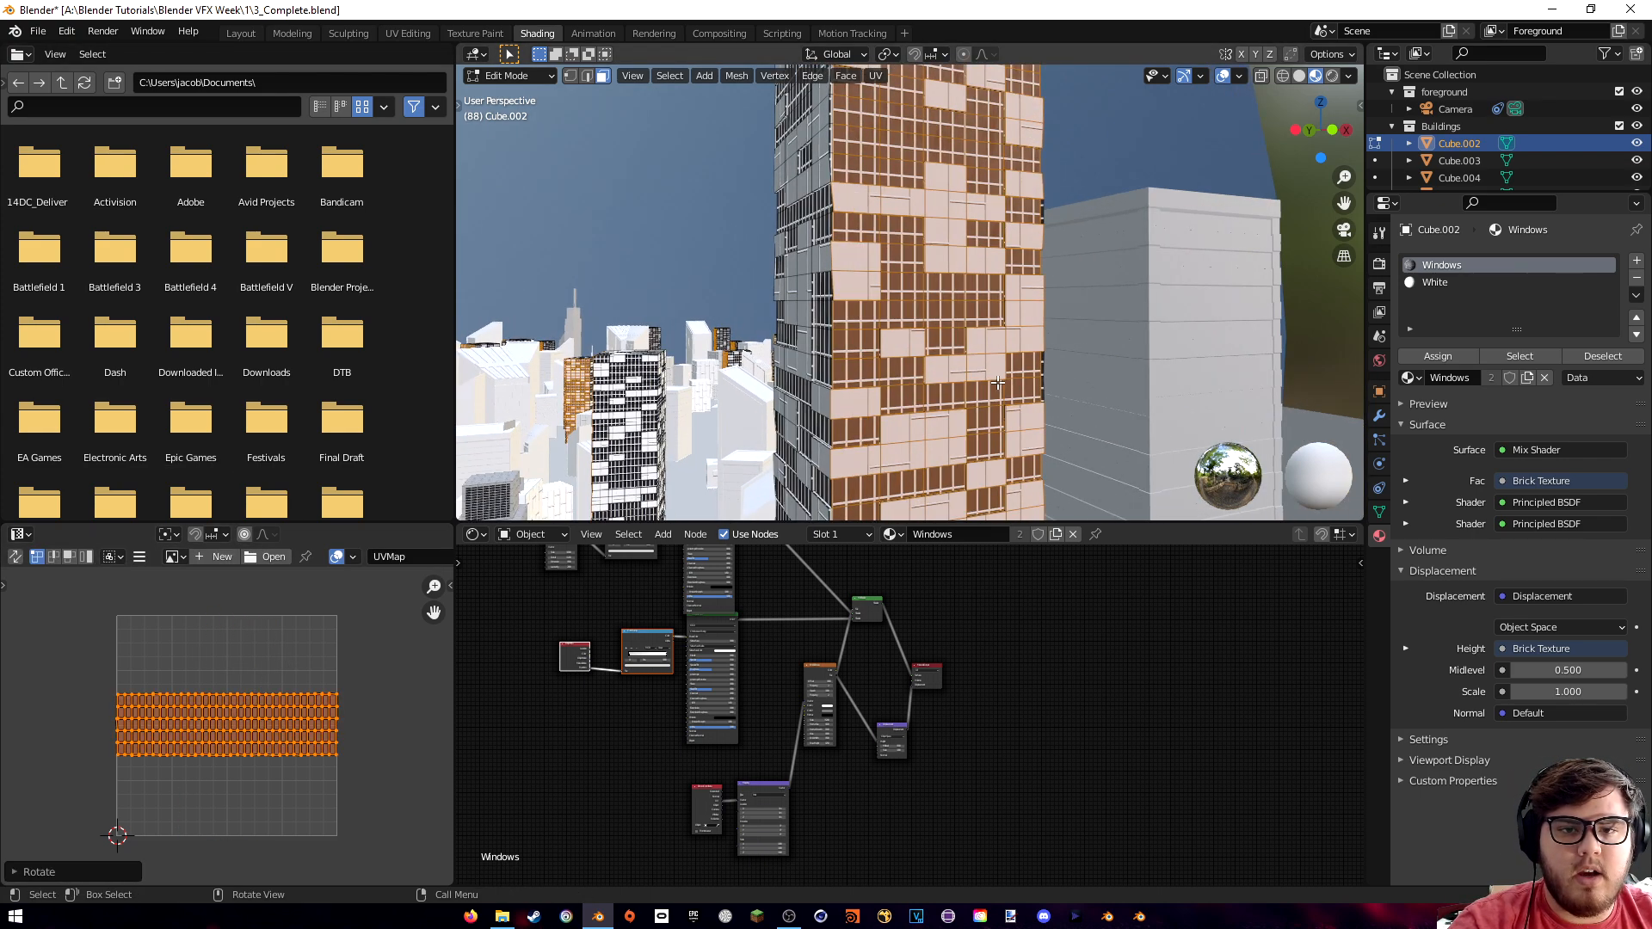
scroll(989, 357, "up", 2)
scroll(1005, 368, "up", 2)
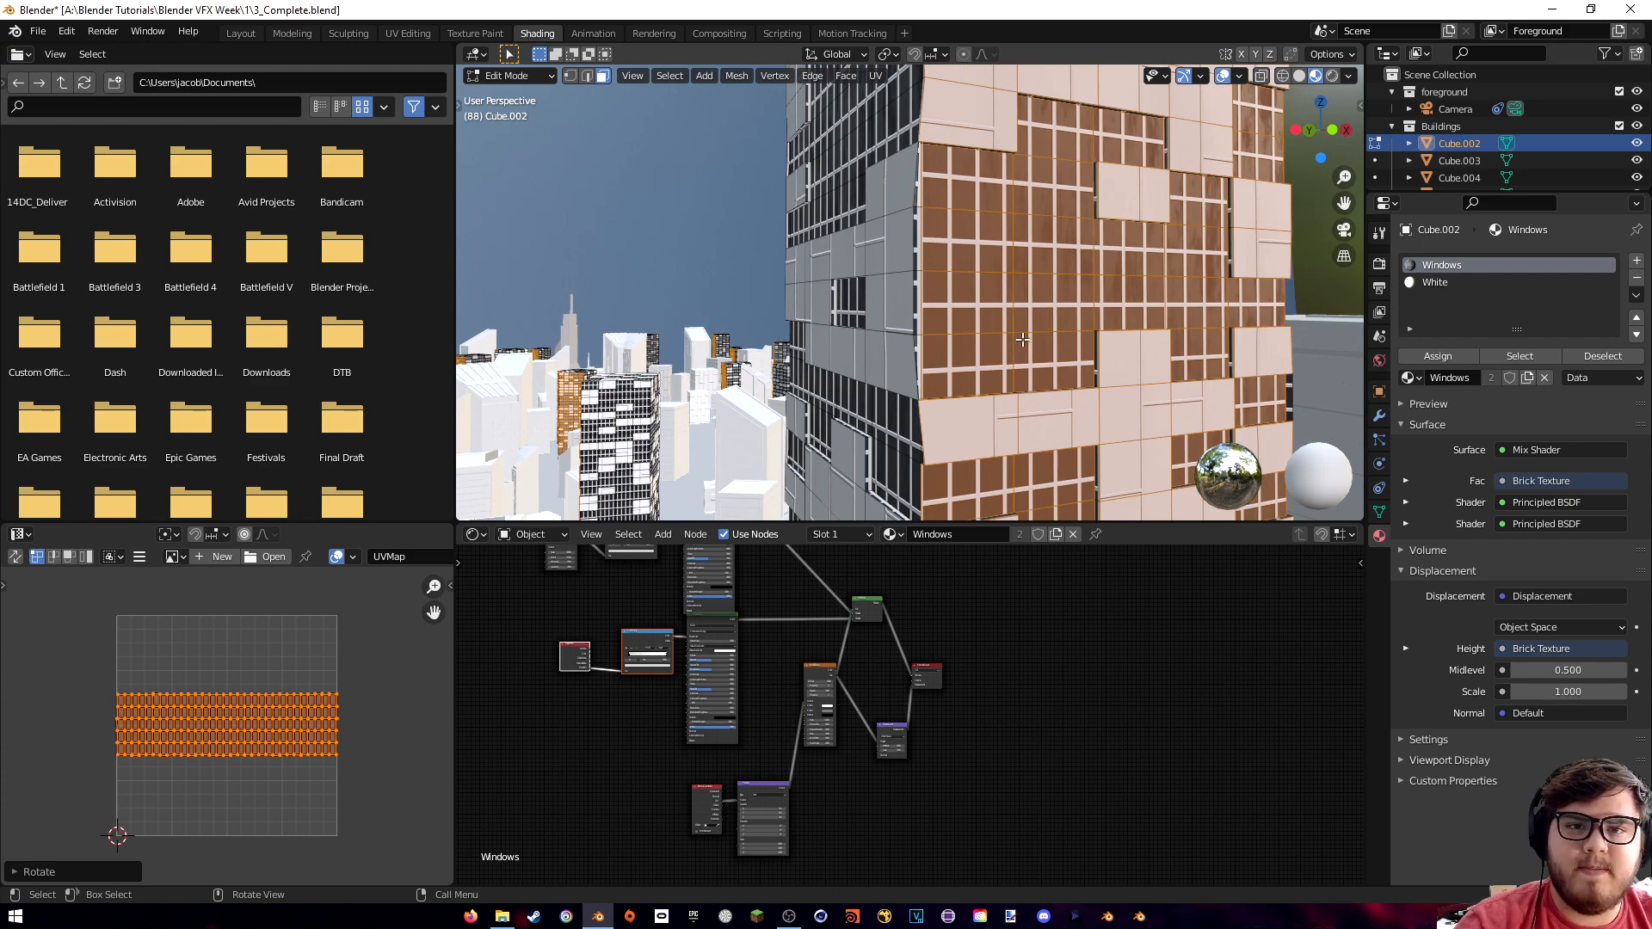
key("Tab")
scroll(1022, 340, "down", 5)
middle_click_drag(875, 274, 1188, 277)
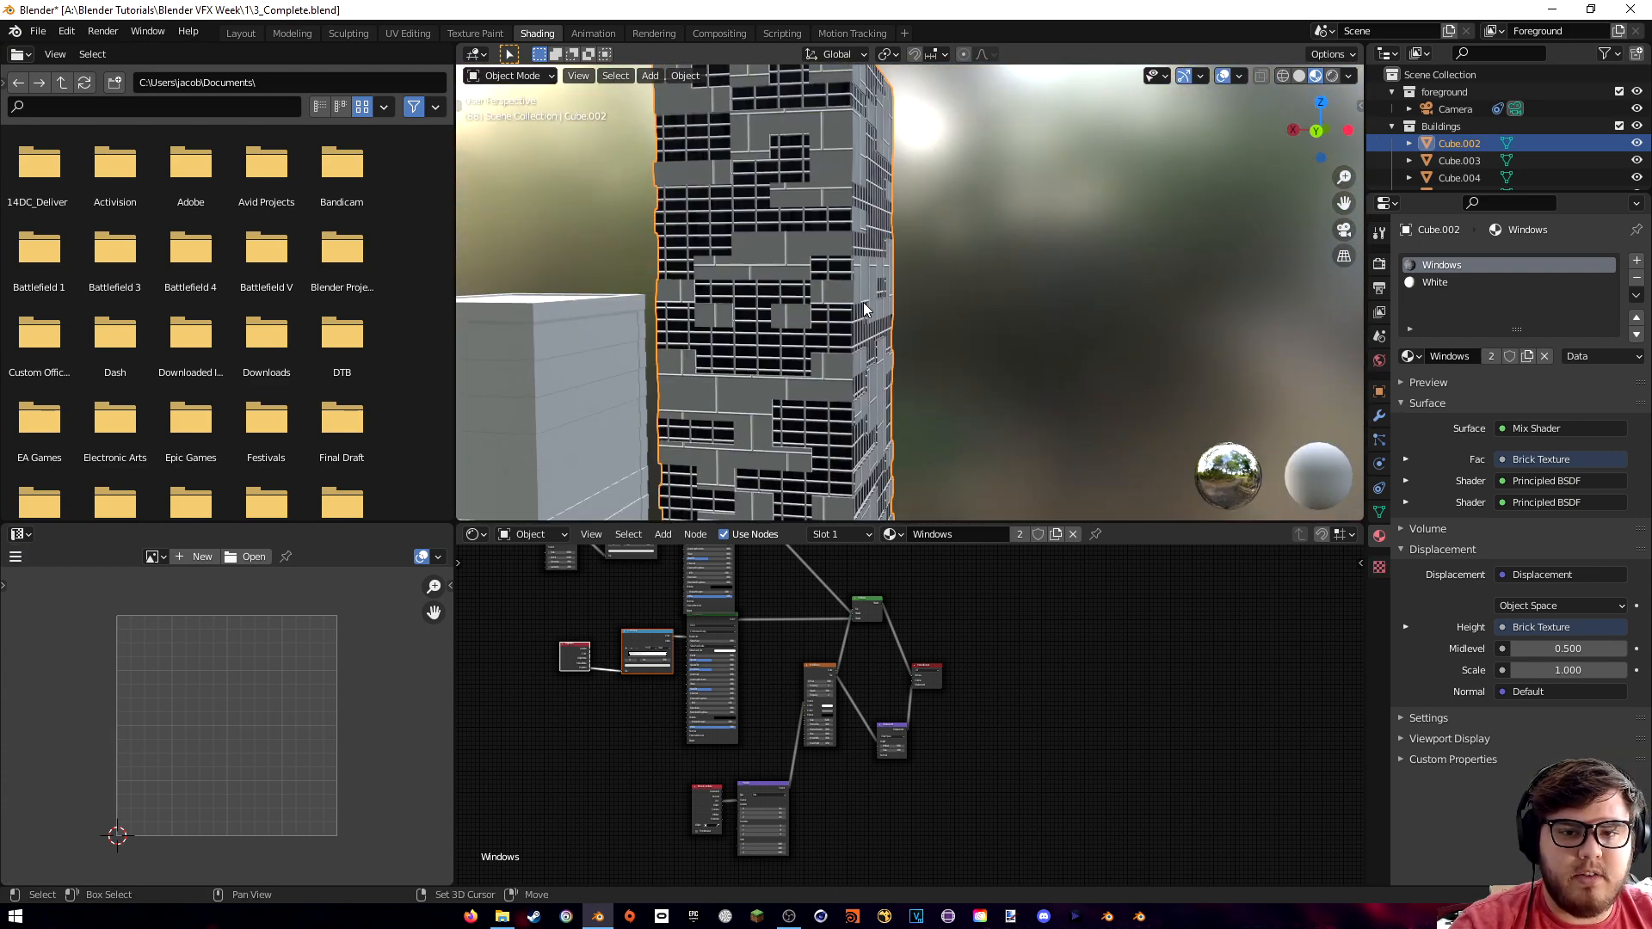
- Switch to the back orthographic view and hide the sky sphere and the ground plane to expose the tower
middle_click_drag(898, 301, 1022, 297, "shift")
left_click(1316, 130)
scroll(1071, 265, "down", 7)
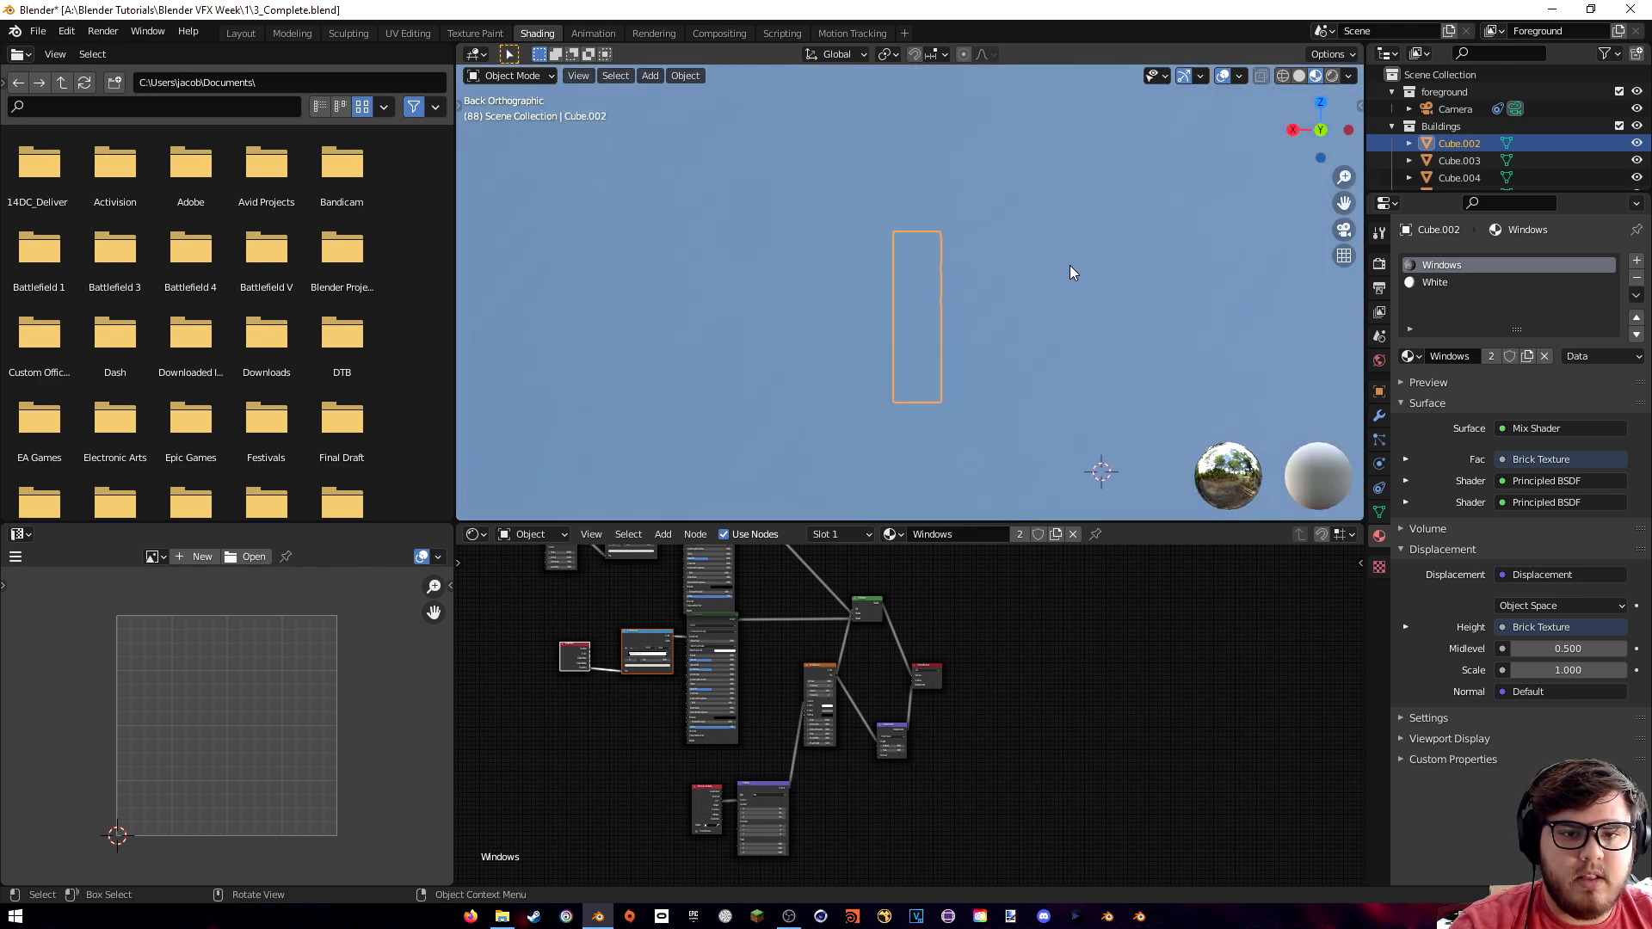
left_click(1050, 245)
scroll(1047, 245, "down", 6)
key("h")
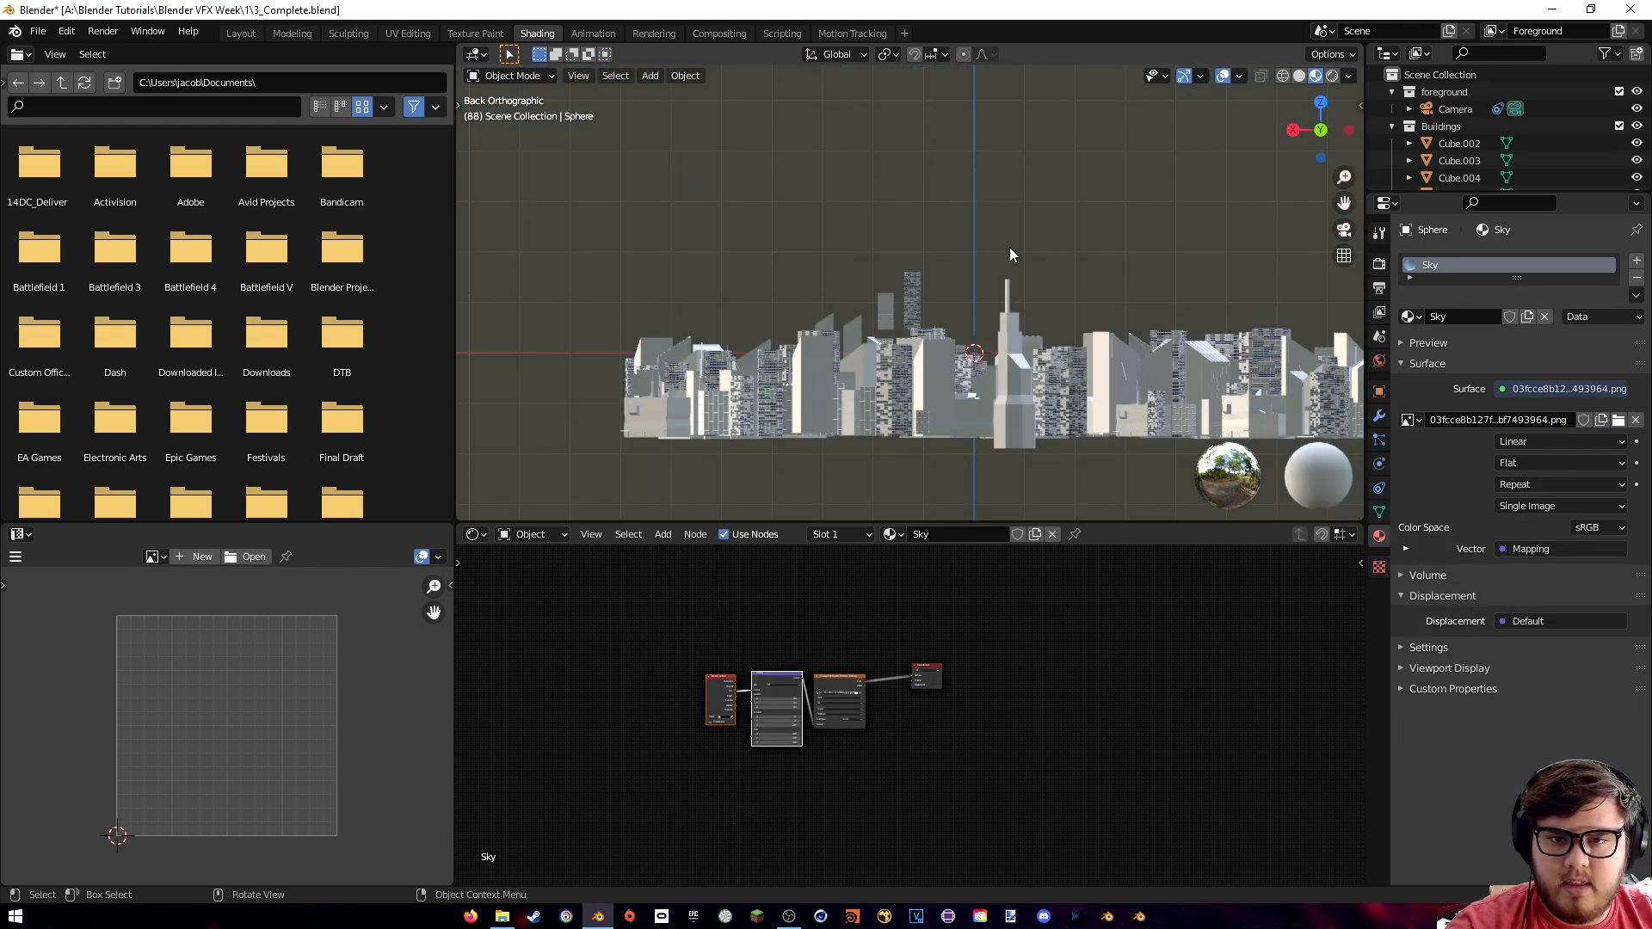
scroll(1020, 252, "up", 6)
left_click(1007, 407)
key("h")
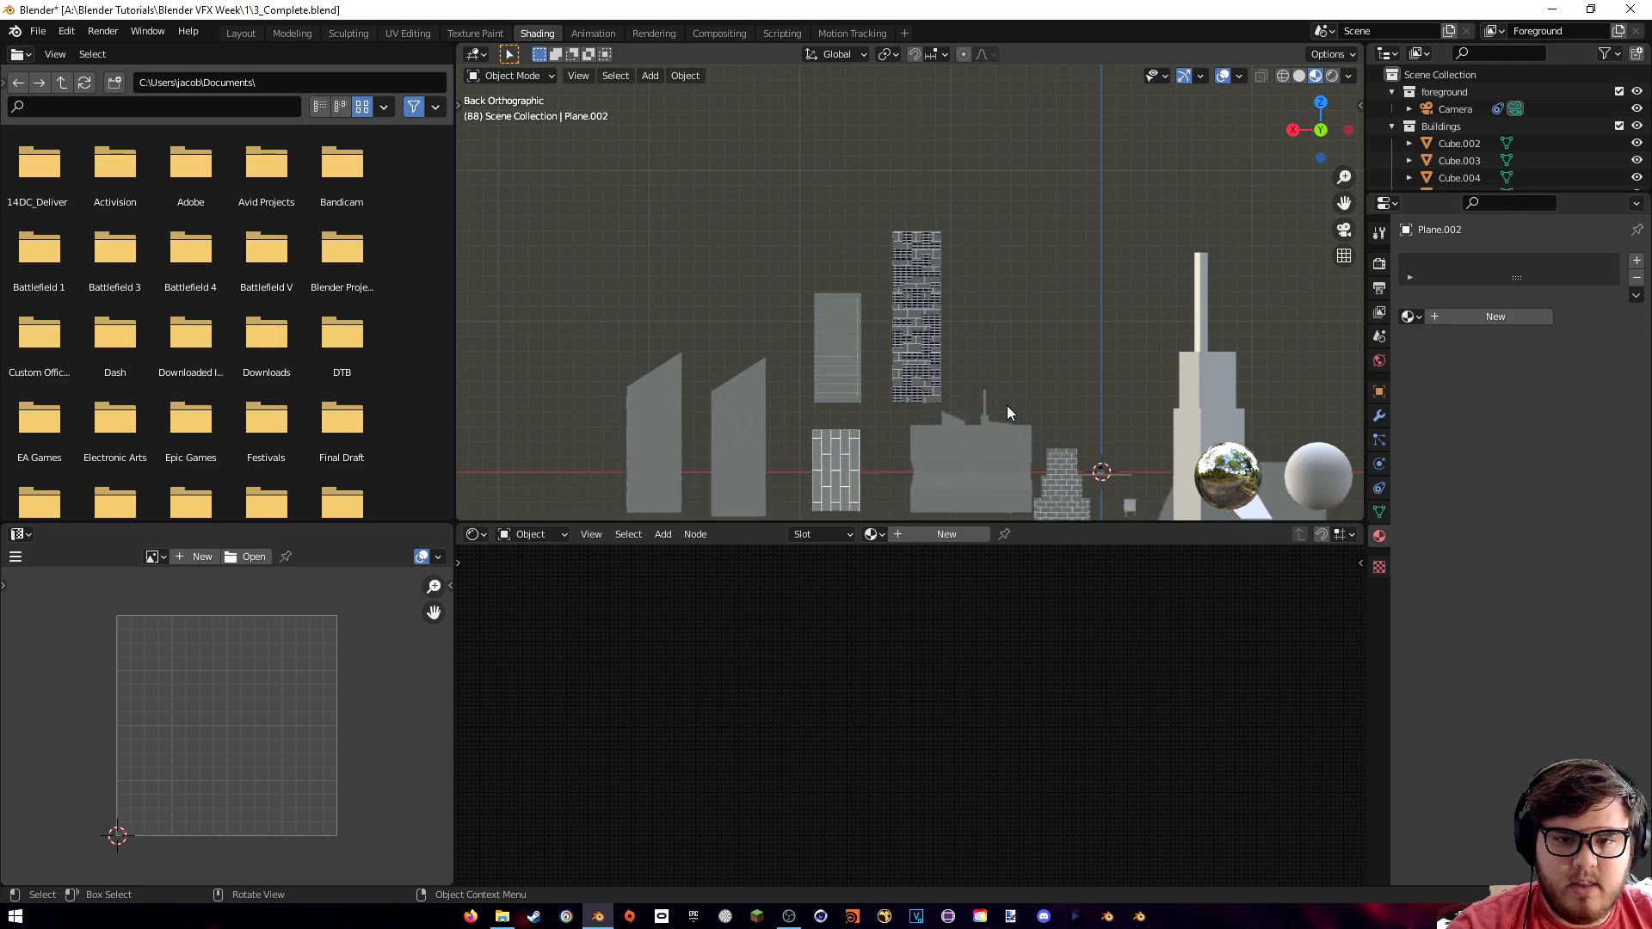
- Select all of the windowed tower's back faces in Edit Mode and rotate their UVs by 90°
scroll(1007, 405, "up", 6)
middle_click_drag(1050, 399, 998, 378, "shift")
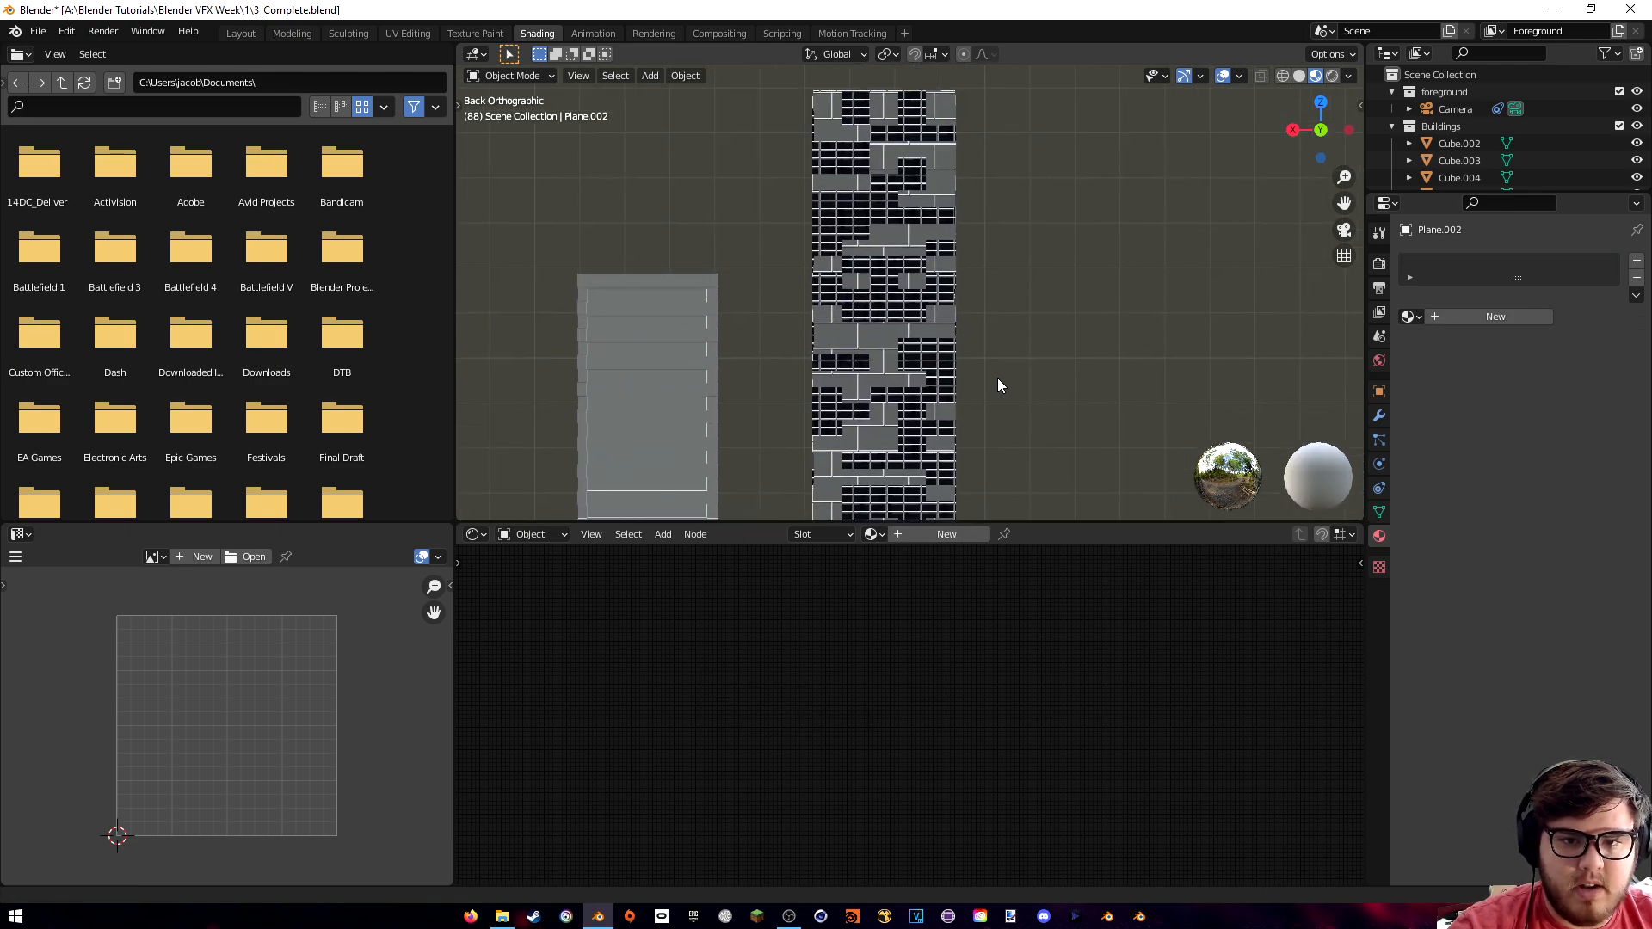
left_click(921, 207)
key("Tab")
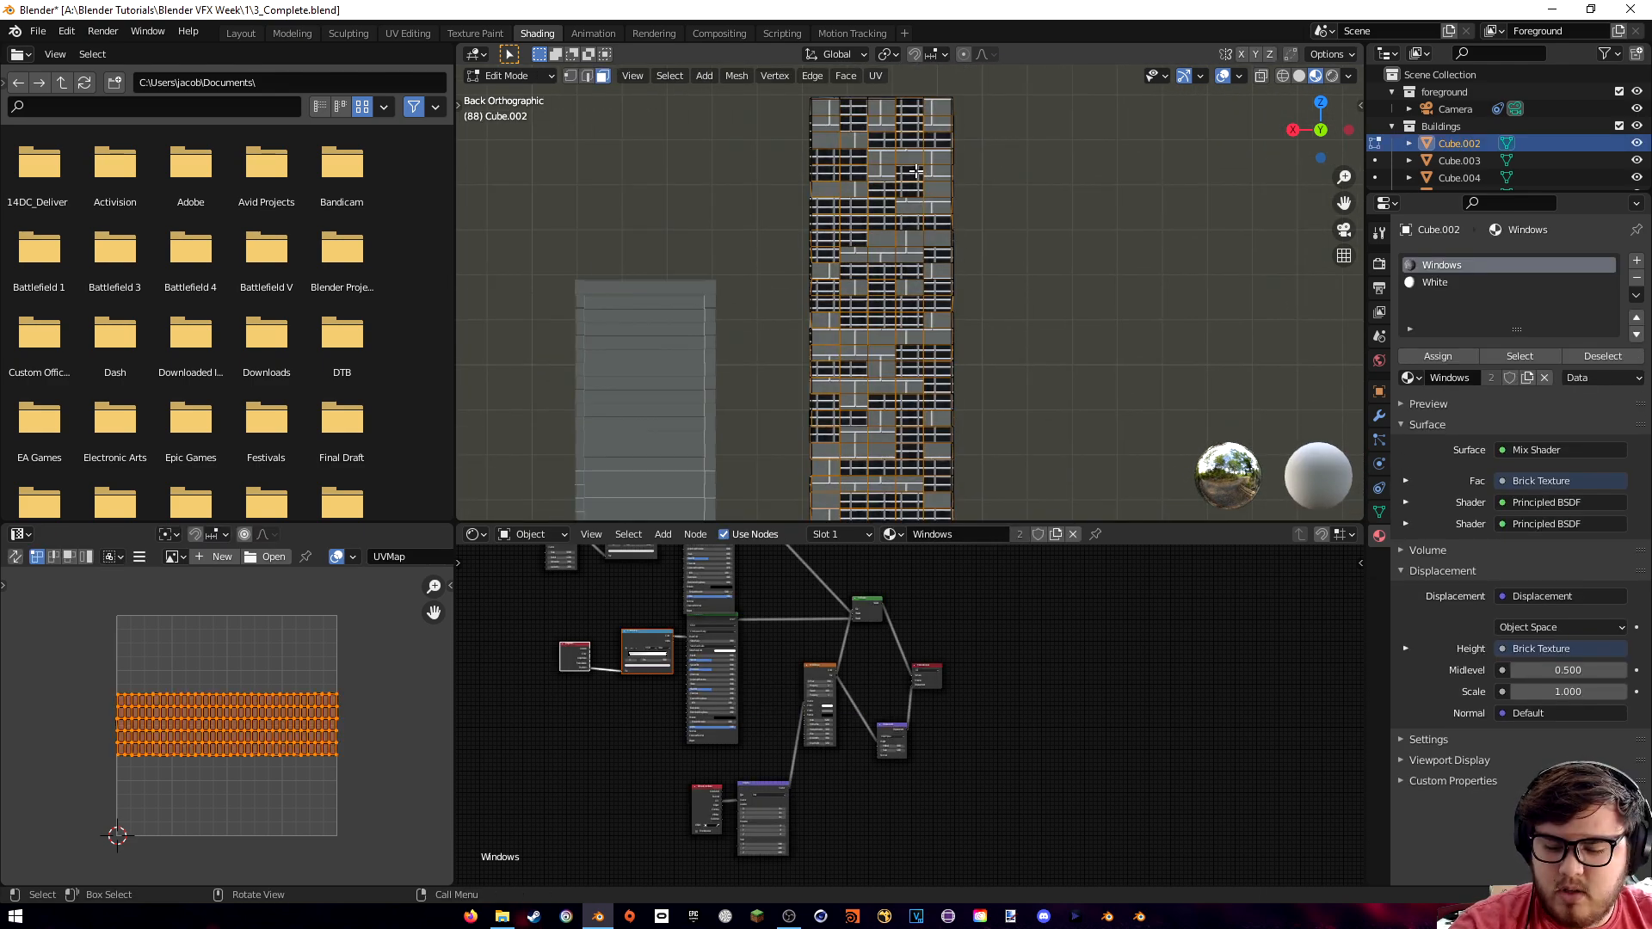
left_click(1059, 164)
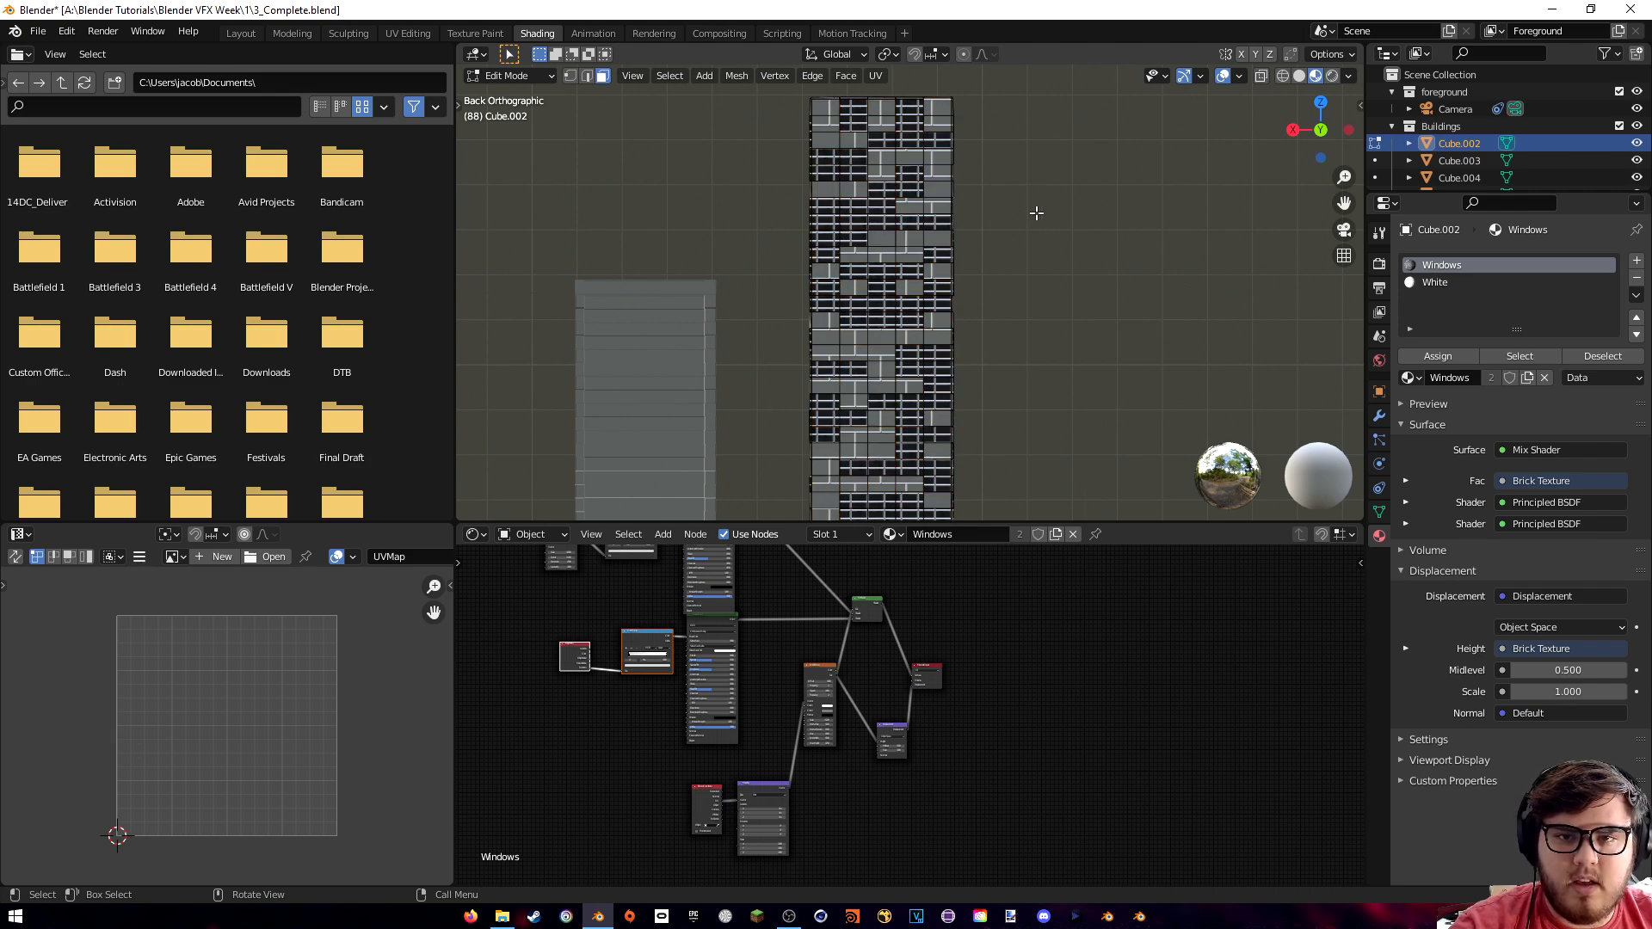
scroll(1049, 219, "down", 3)
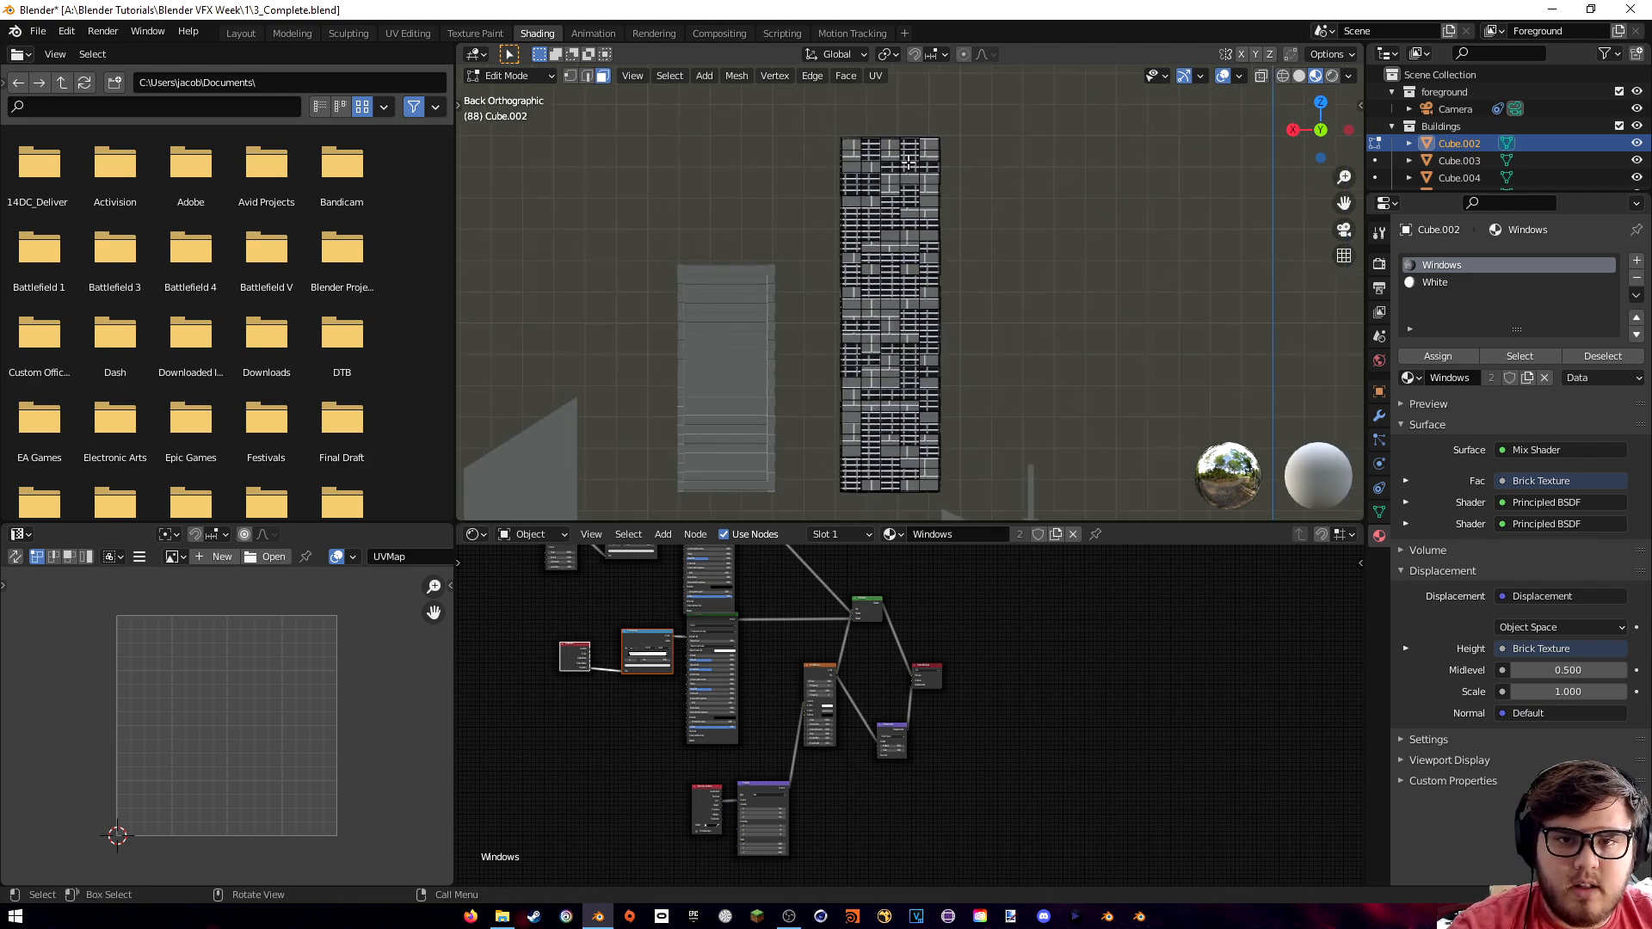
left_click_drag(848, 147, 933, 487)
type("asr90")
key("Return")
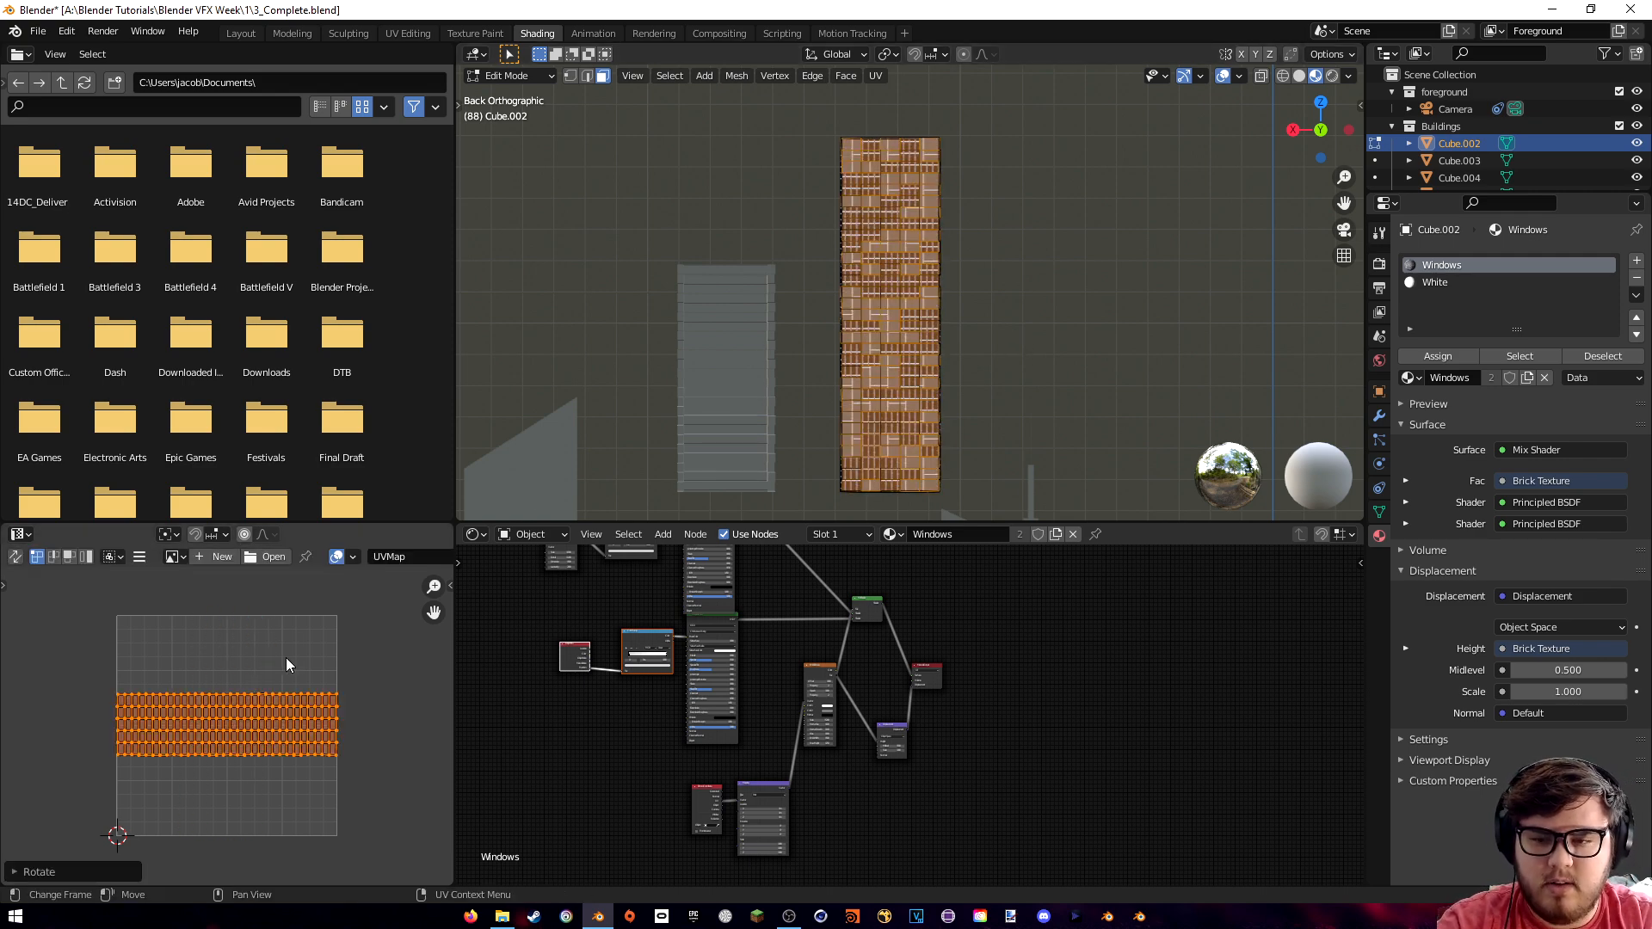
- Clear the selection on the tower and circle-select the faces across its roof
key("Tab")
middle_click_drag(994, 323, 963, 278)
key("KP_Decimal")
scroll(973, 275, "up", 4)
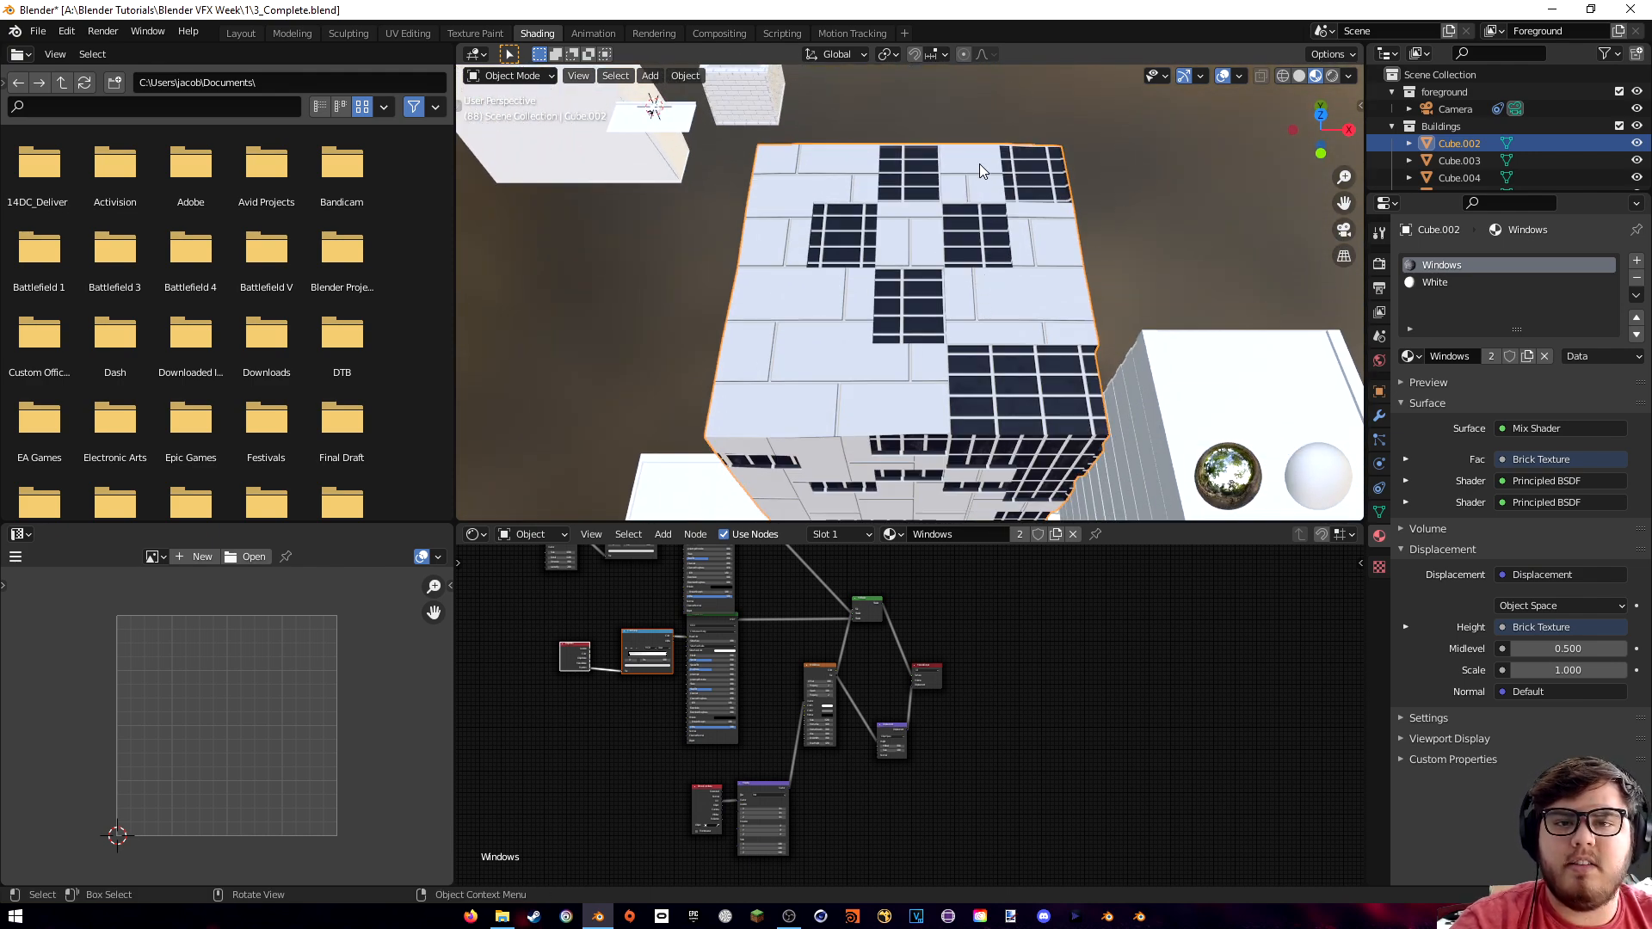
key("Tab")
middle_click_drag(991, 165, 1045, 293)
left_click(630, 267)
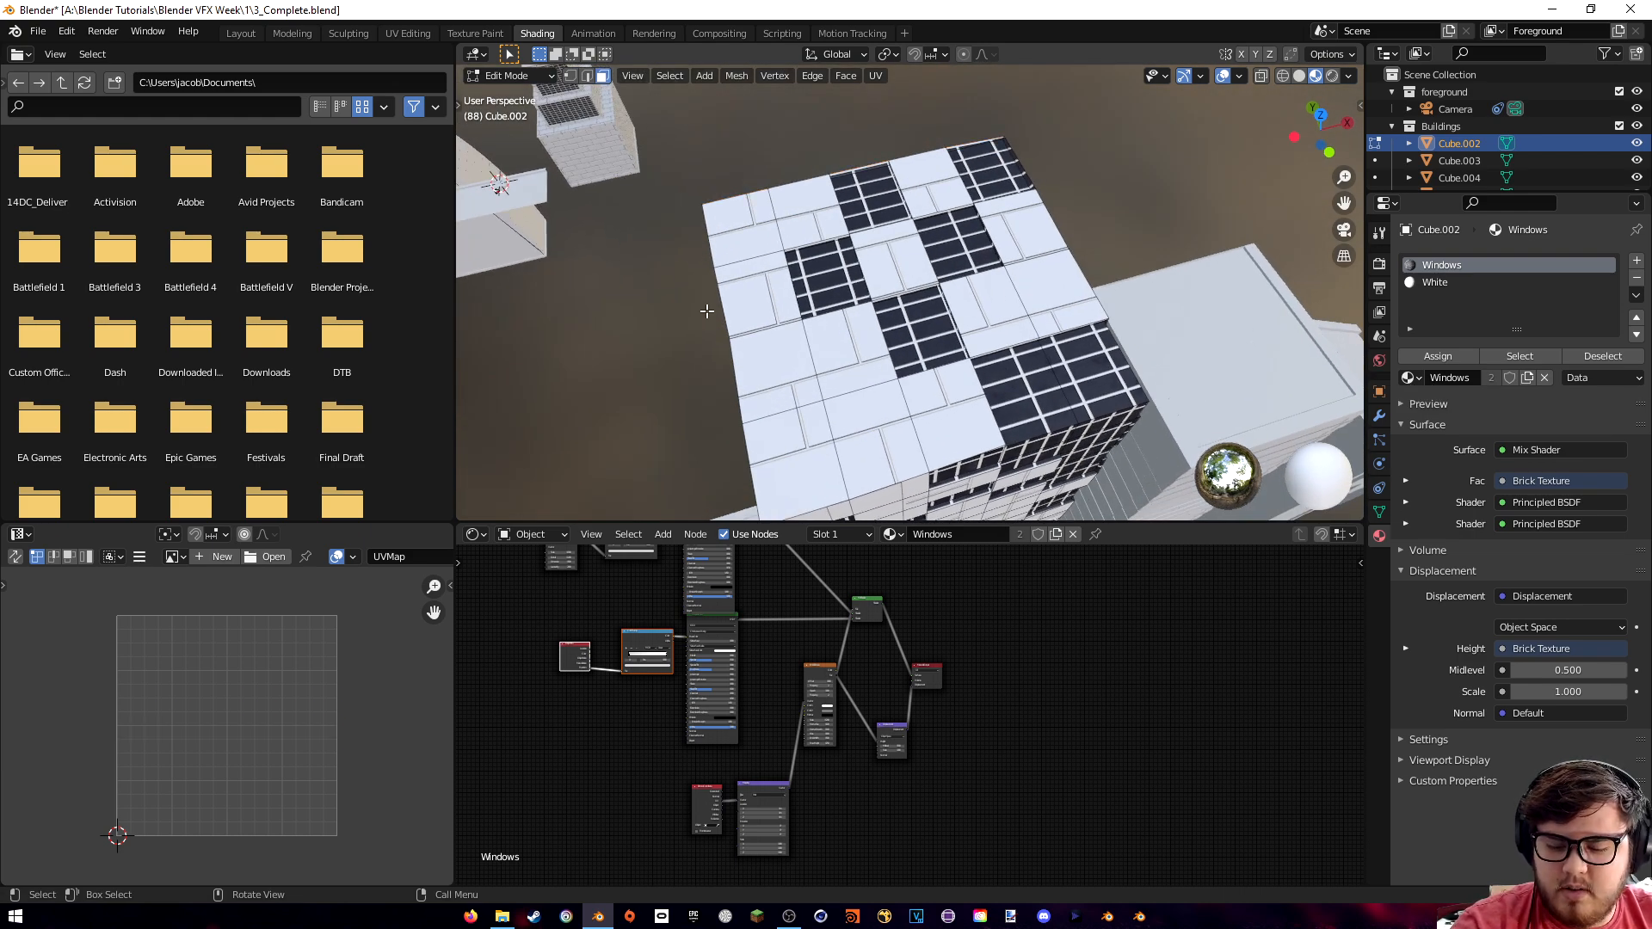
key("c")
mouse_move(899, 266)
left_mouse_down()
mouse_move(835, 280)
mouse_move(937, 250)
mouse_move(967, 205)
mouse_move(1061, 367)
left_mouse_up()
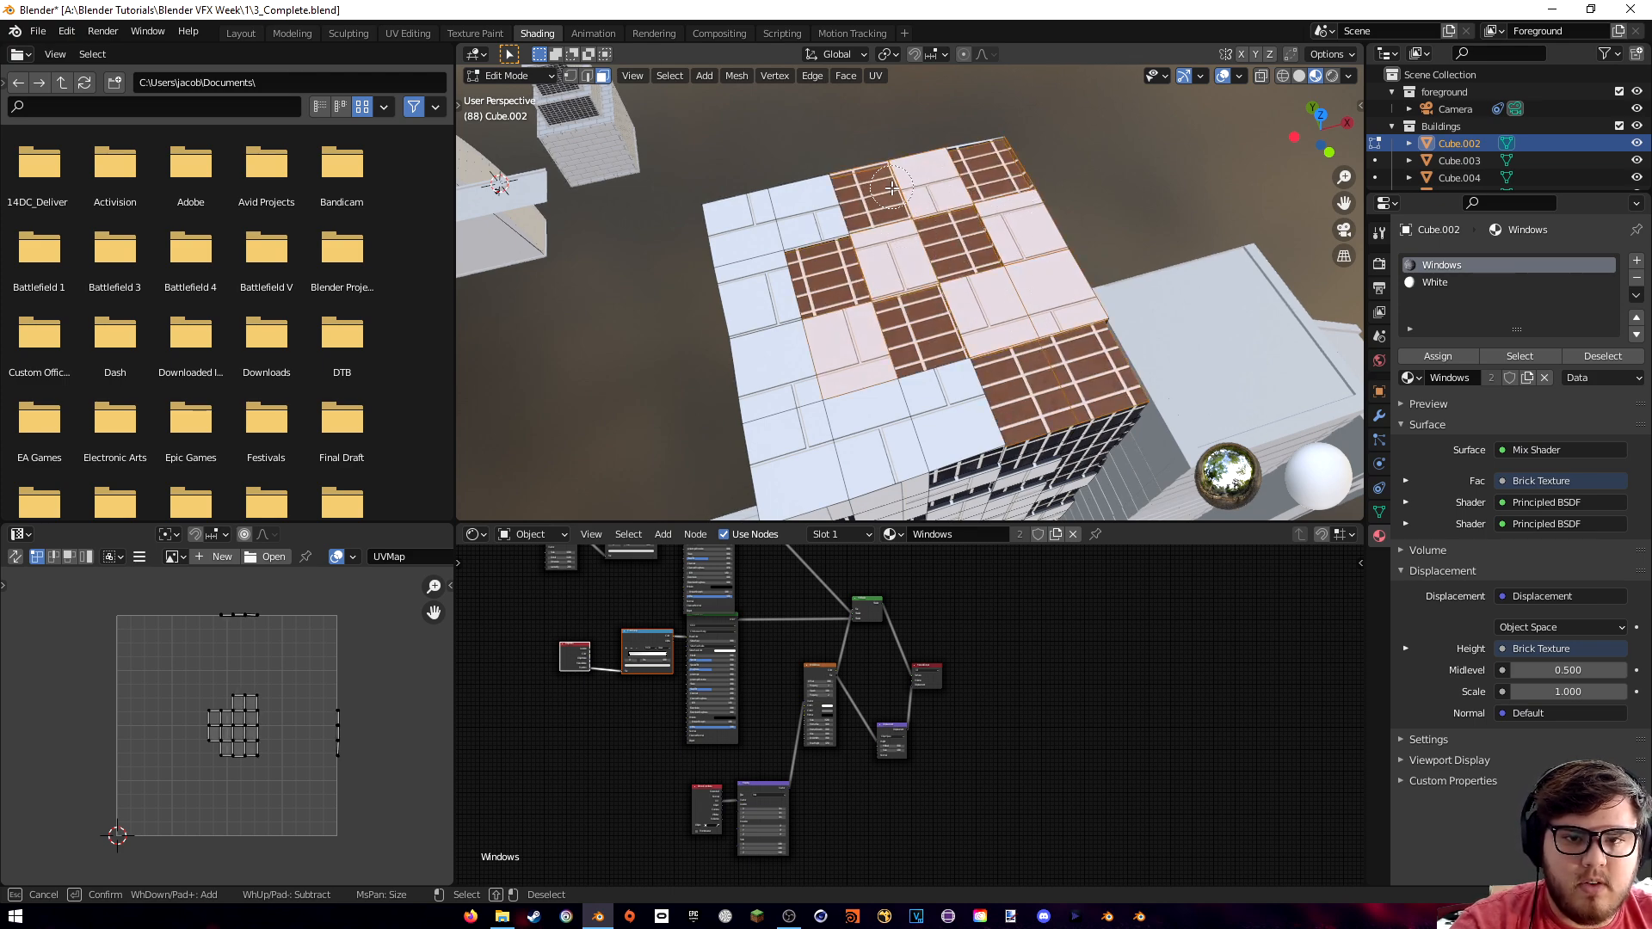
key("Escape")
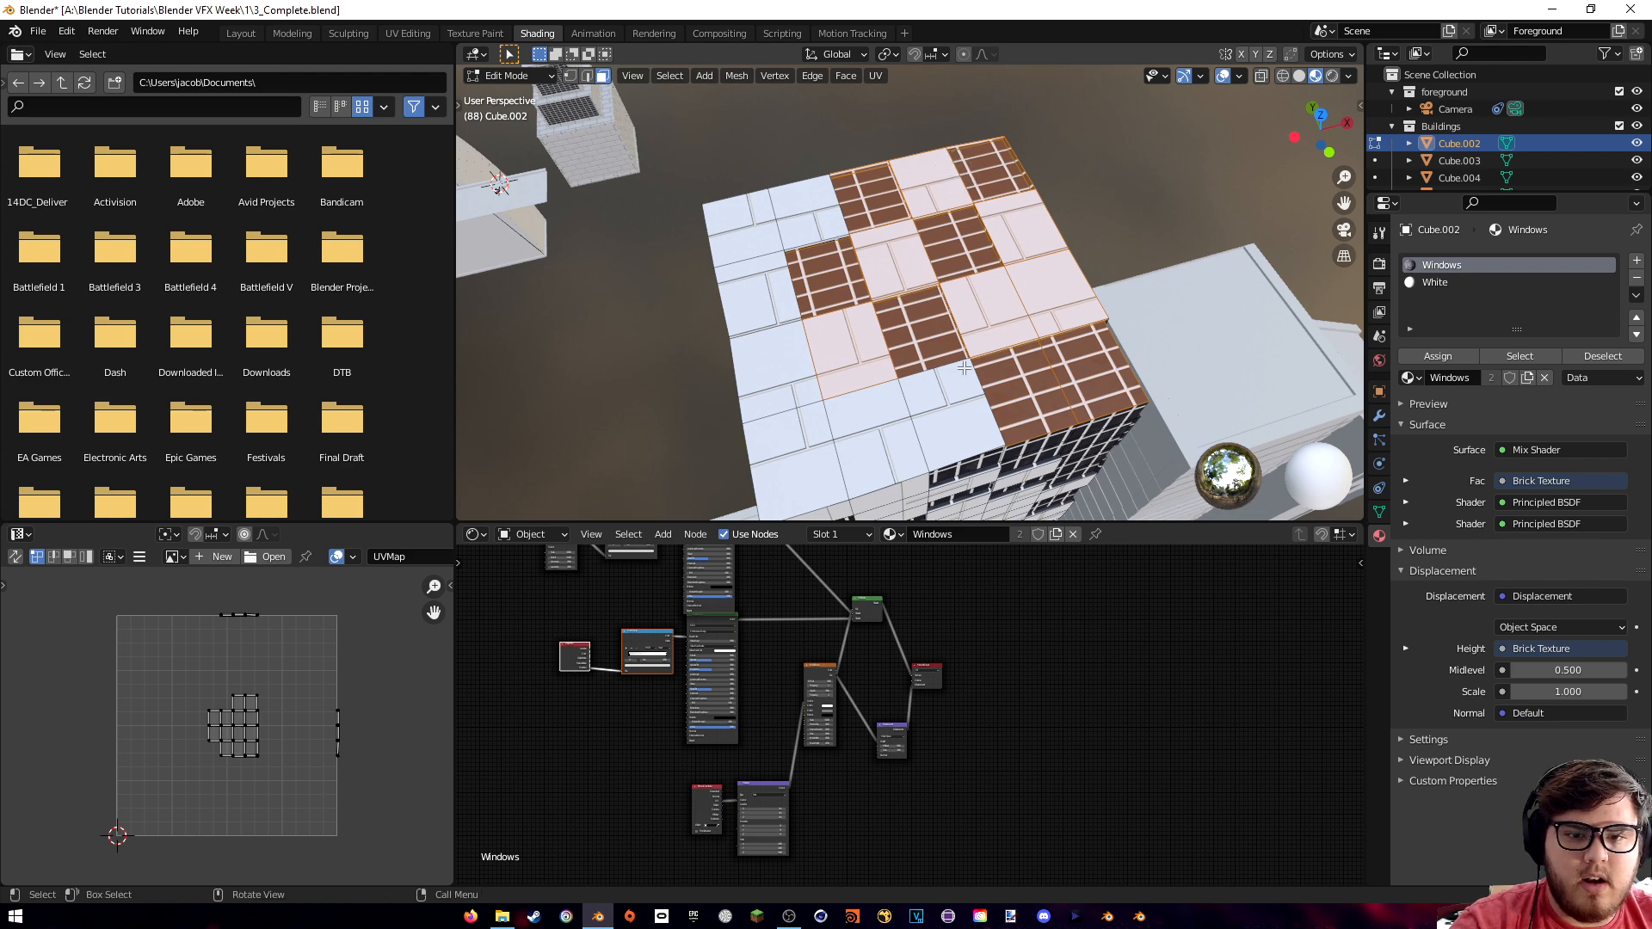
- Assign the White material to the tower's roof faces and return to Object Mode
left_click(1432, 283)
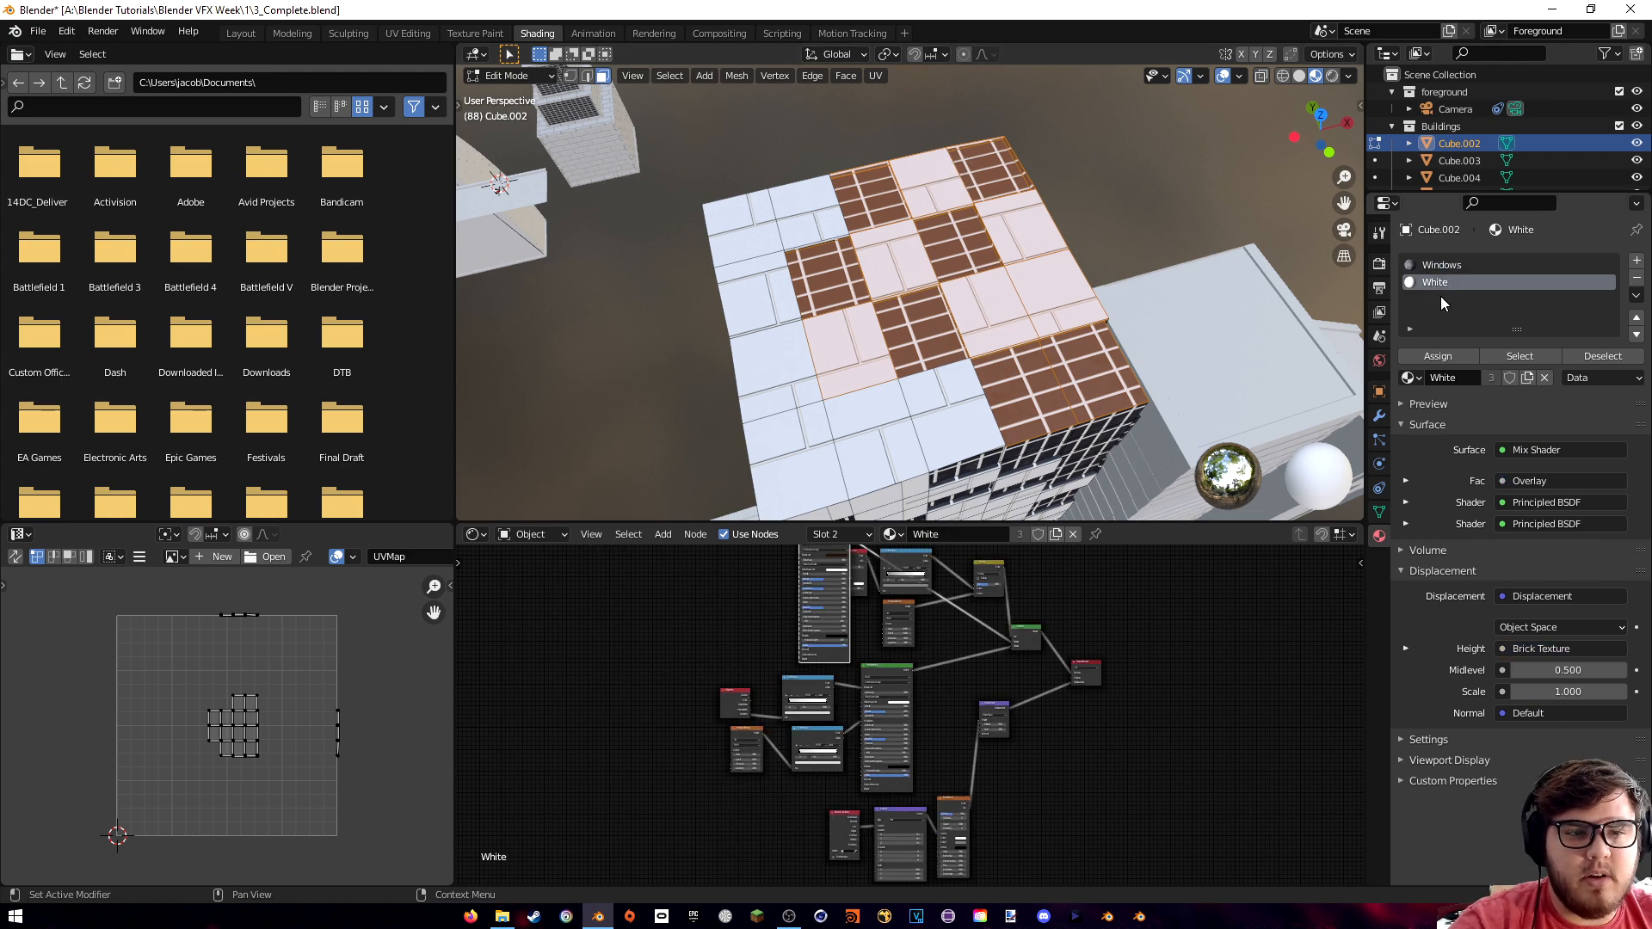
left_click(1453, 356)
middle_click_drag(963, 284, 793, 330)
scroll(951, 274, "up", 3)
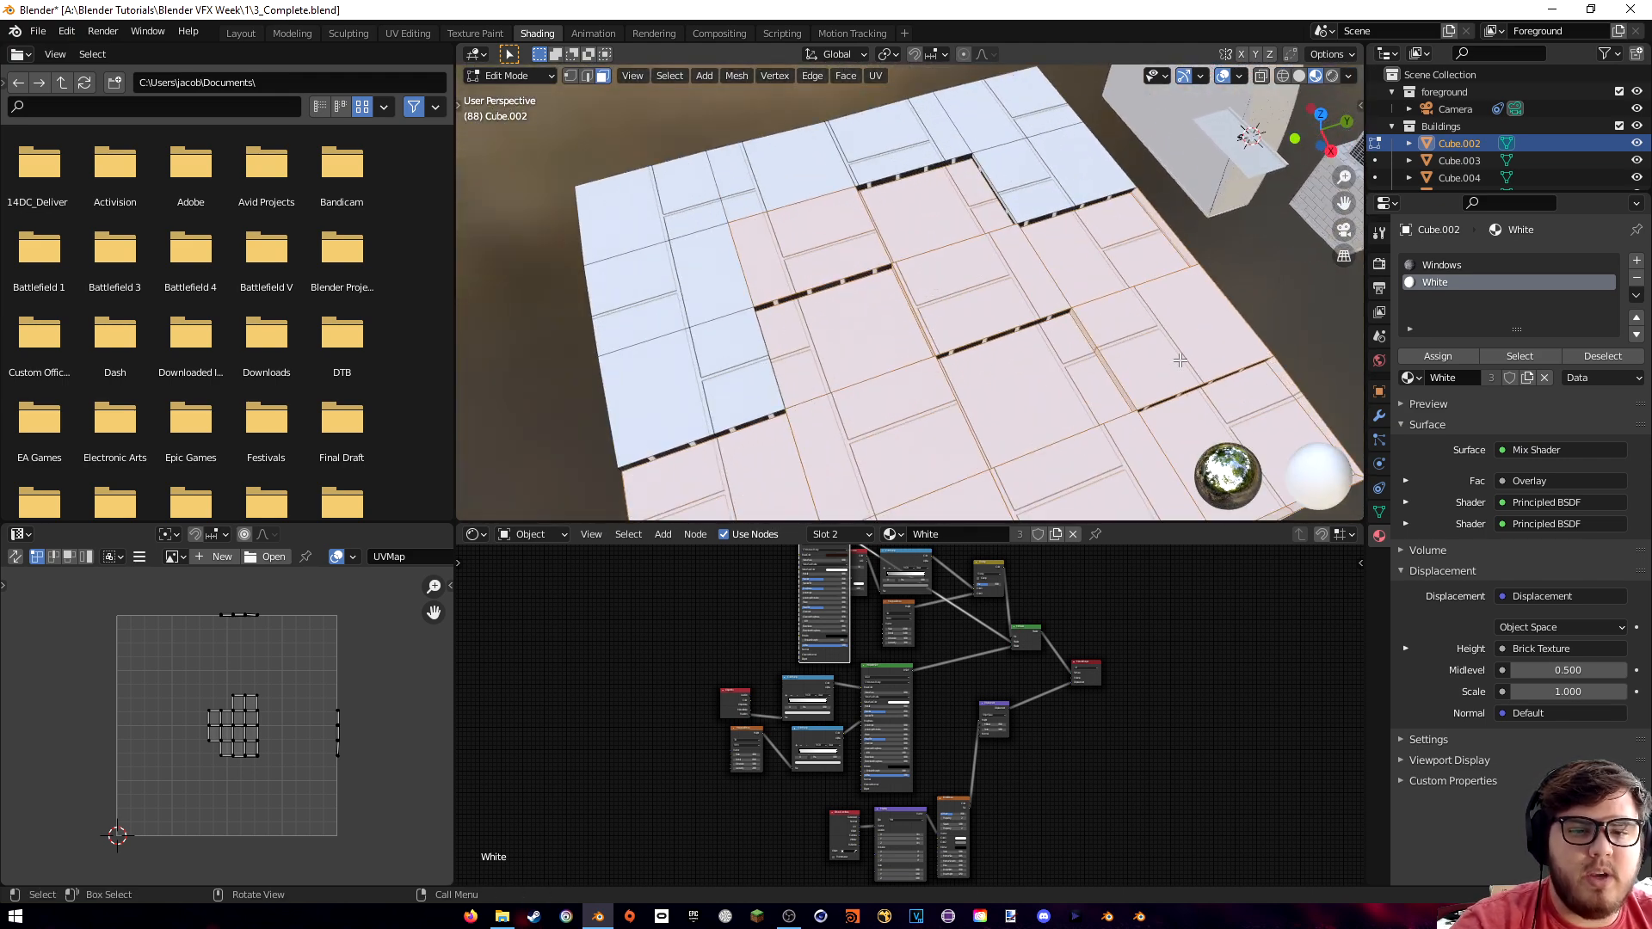
middle_click_drag(999, 316, 955, 292)
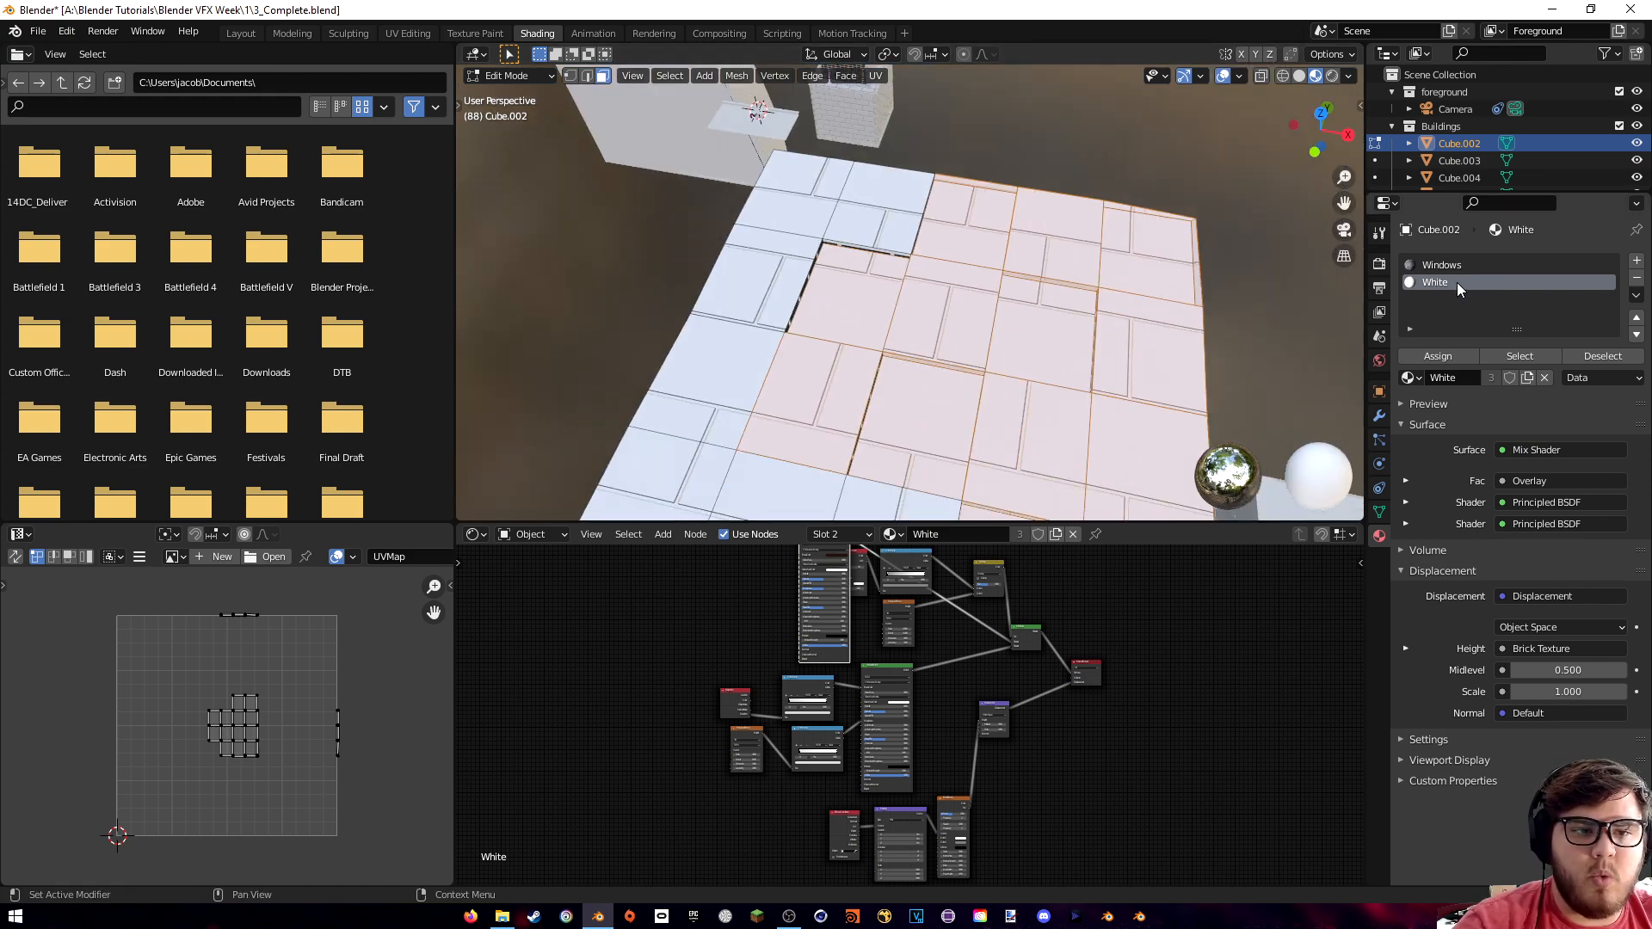
left_click(1453, 353)
scroll(1139, 358, "down", 4)
middle_click_drag(1140, 358, 1041, 256)
key("Tab")
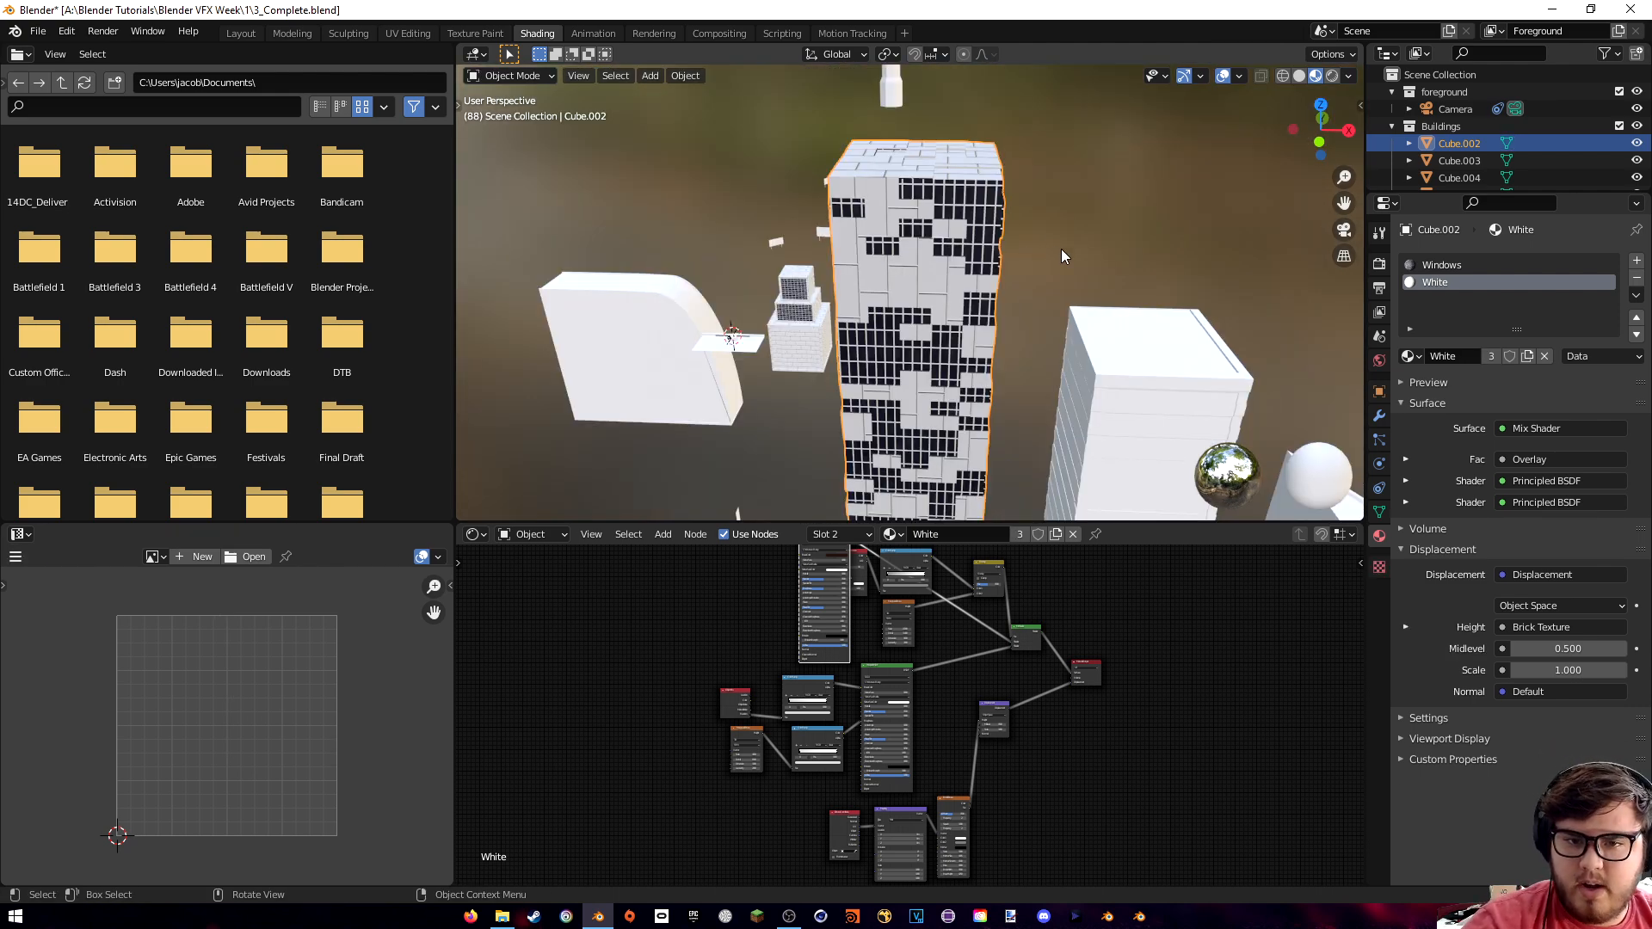
- Reveal all hidden objects and check the textured tower through the camera
key("alt+h")
left_click(1344, 230)
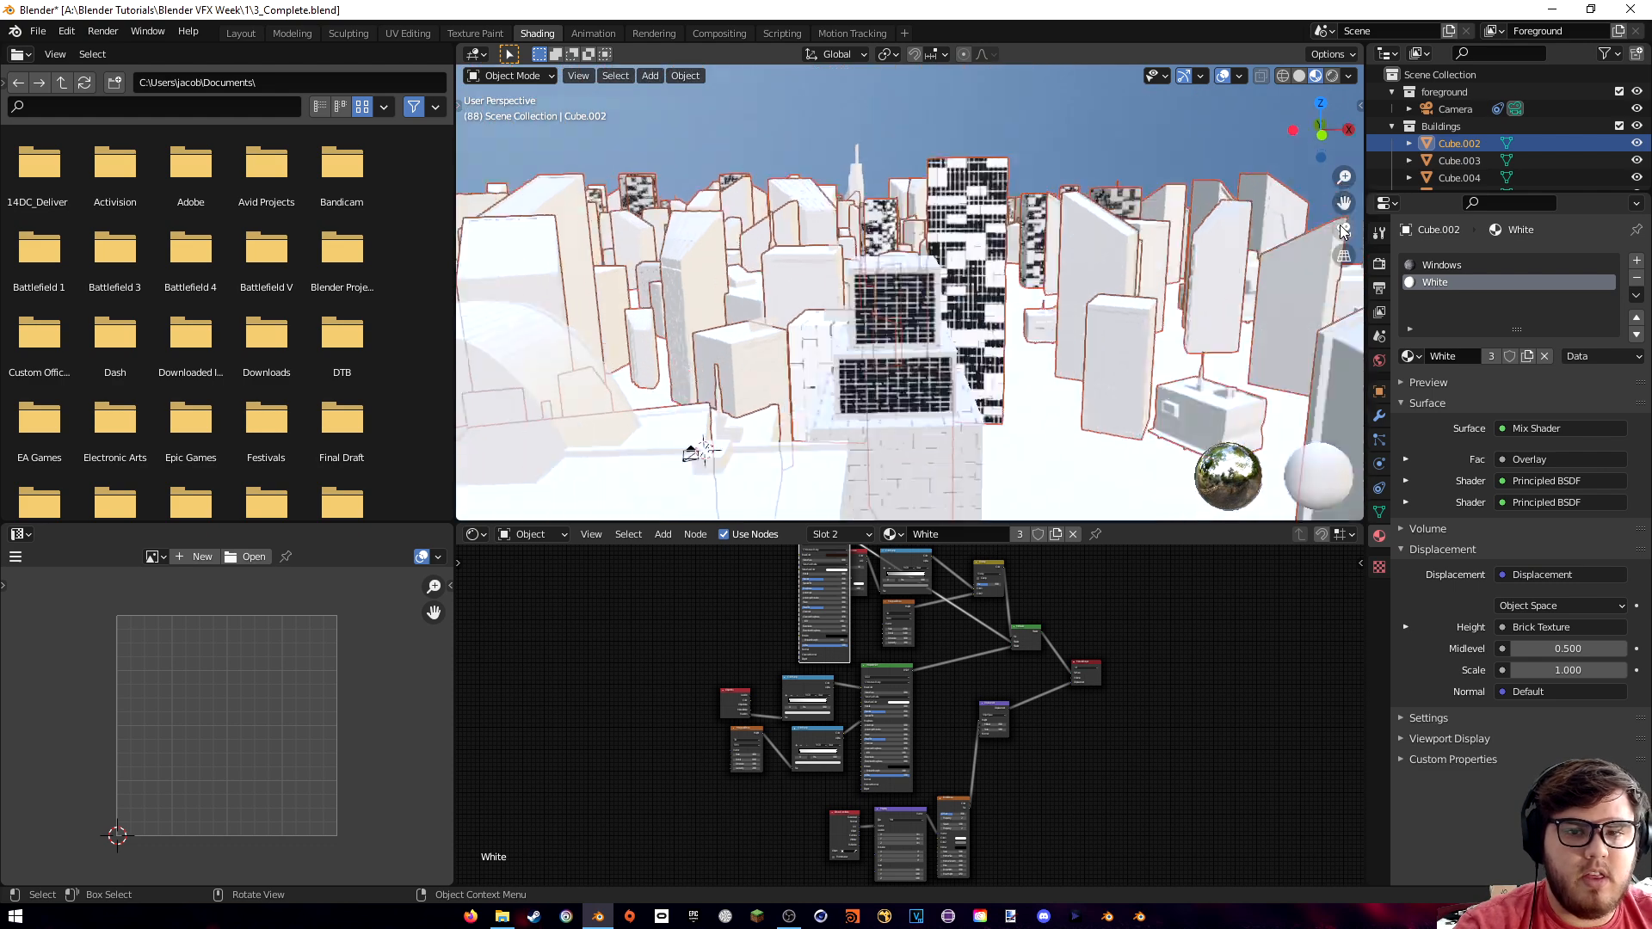
middle_click_drag(902, 279, 1016, 357, "shift")
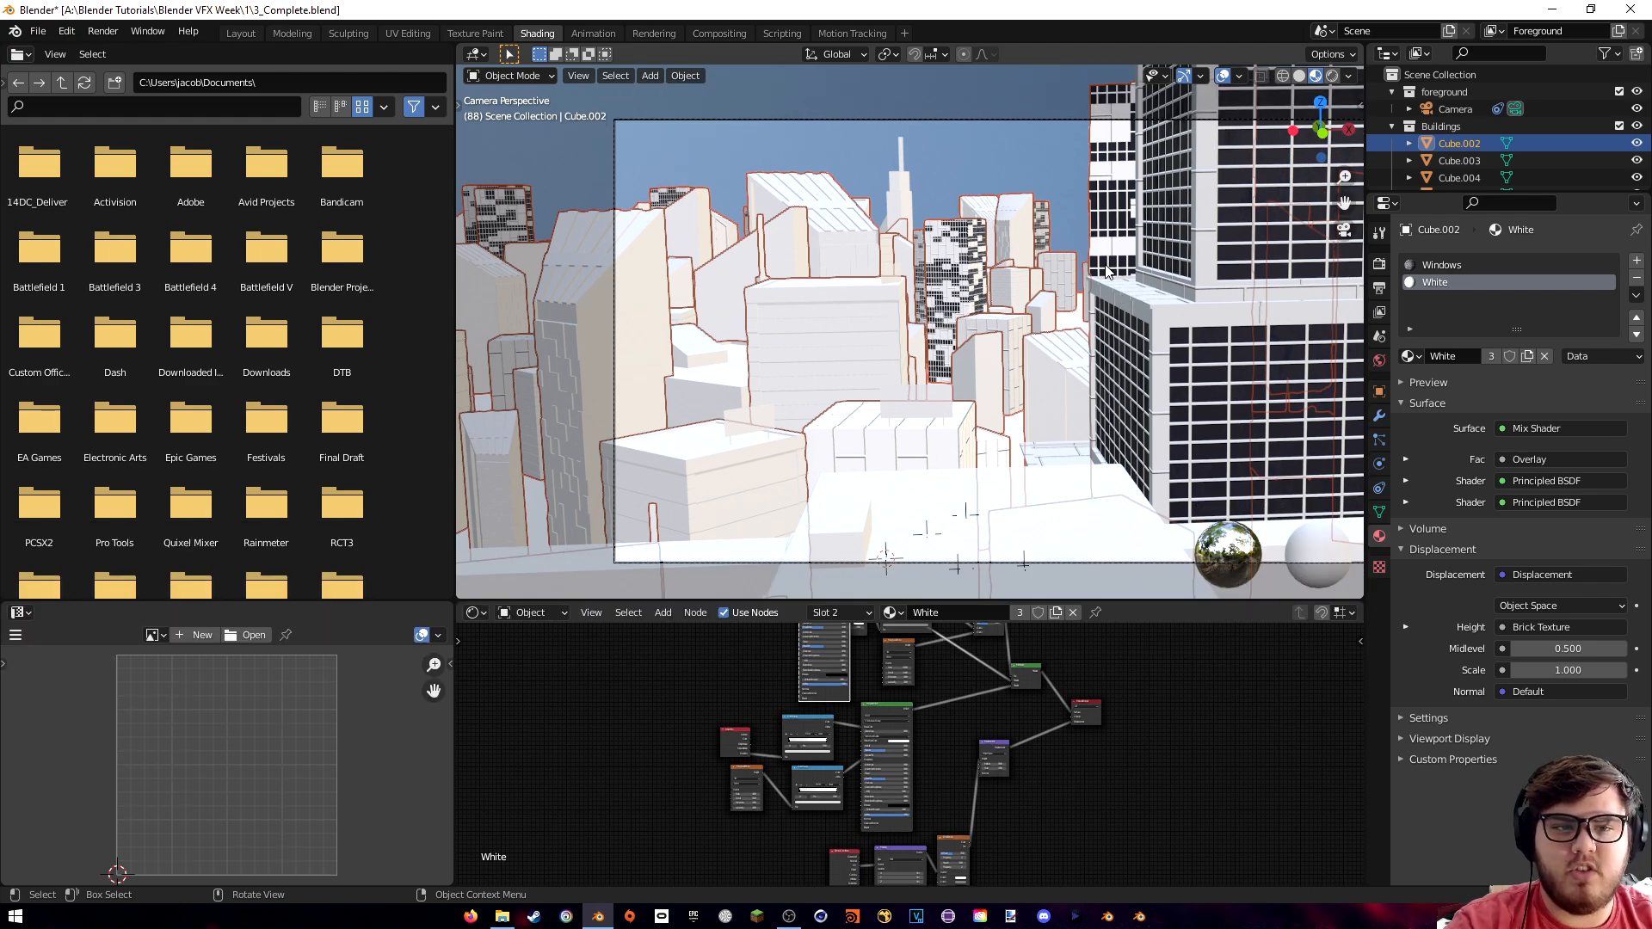
middle_click_drag(1206, 316, 1089, 313, "shift")
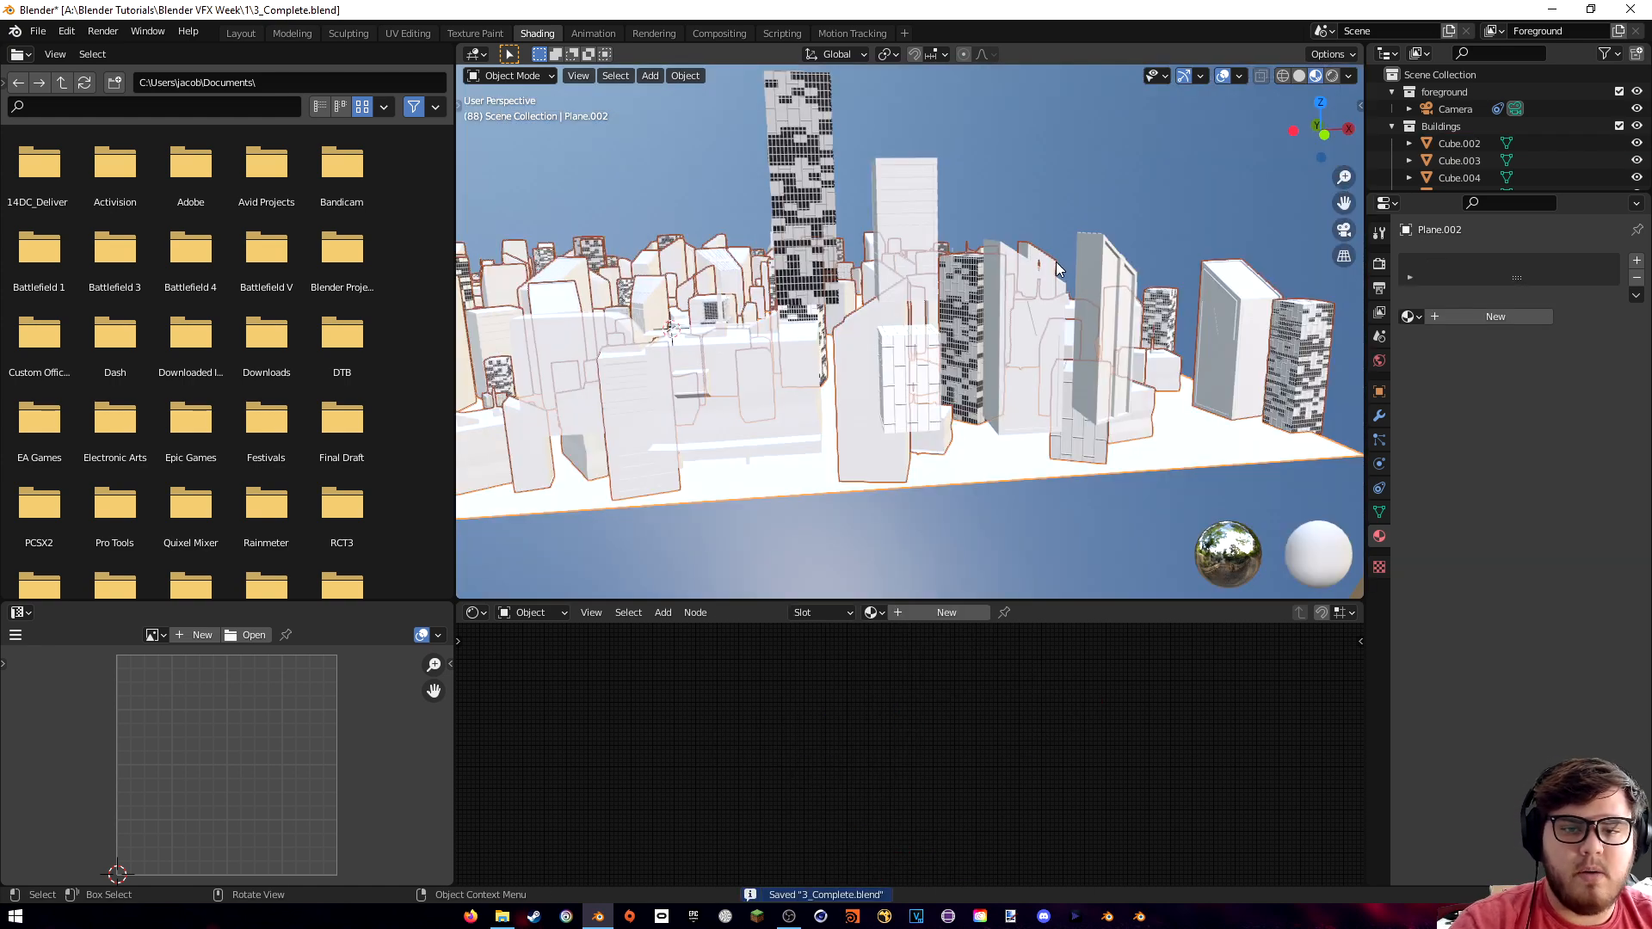
- Hide the ground plane and the sky sphere again to isolate the foreground buildings
key("h")
scroll(987, 269, "up", 3)
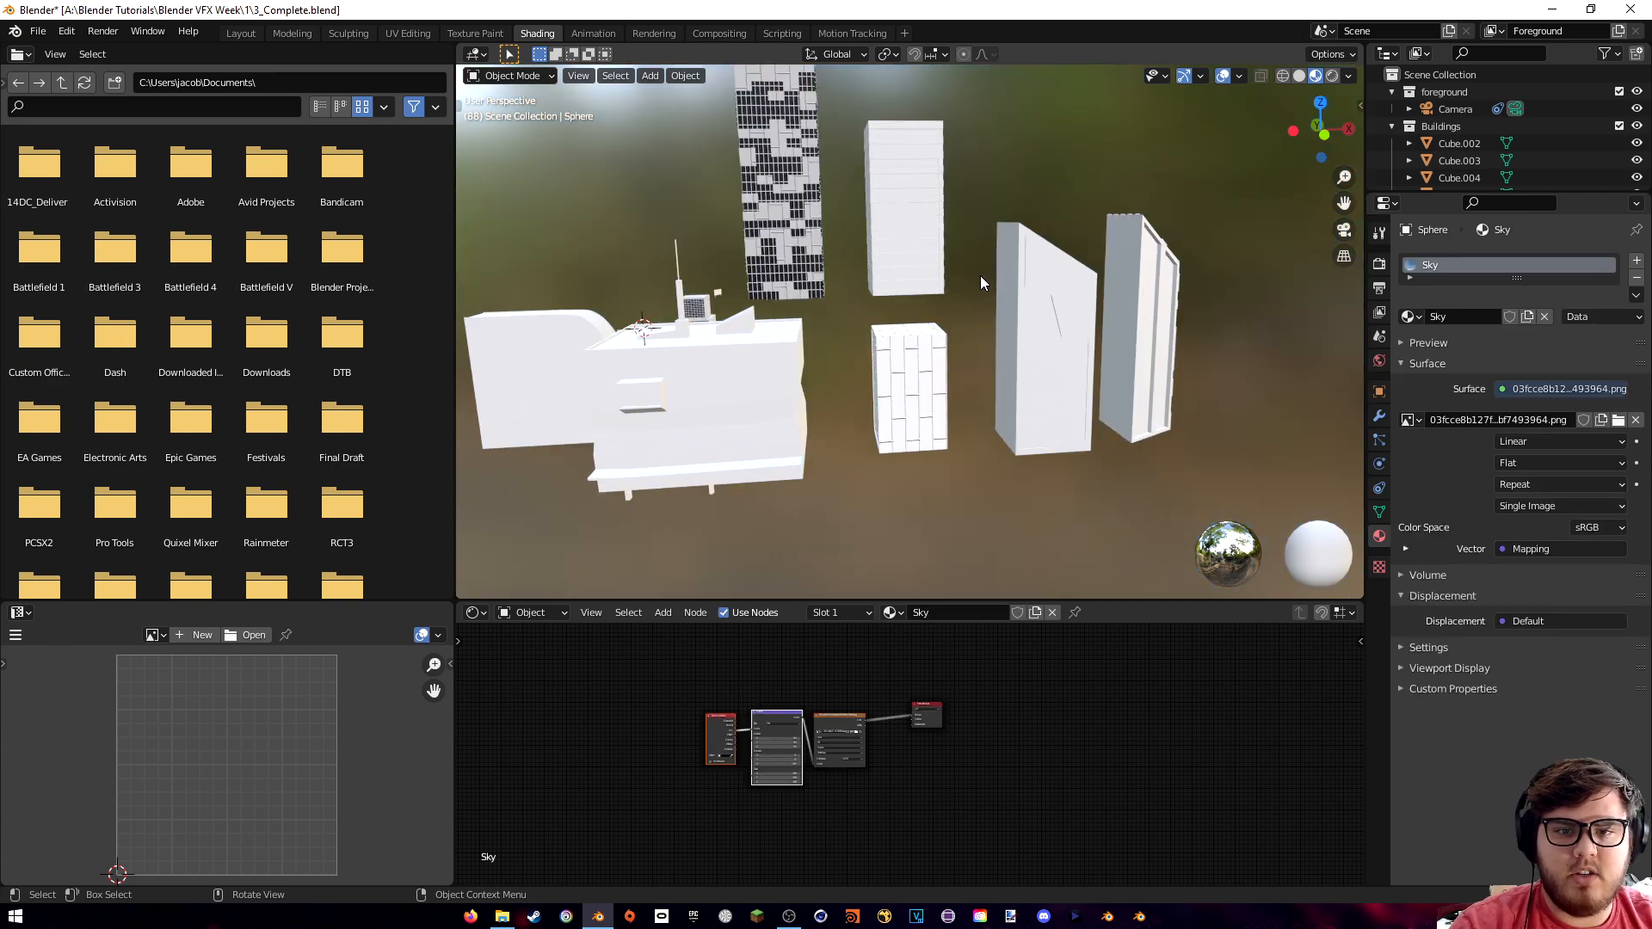
middle_click_drag(963, 215, 1038, 300, "shift")
- Apply the White material to the plain box tower Cube.003 and add Windows in a second material slot
left_click(917, 328)
scroll(954, 324, "up", 4)
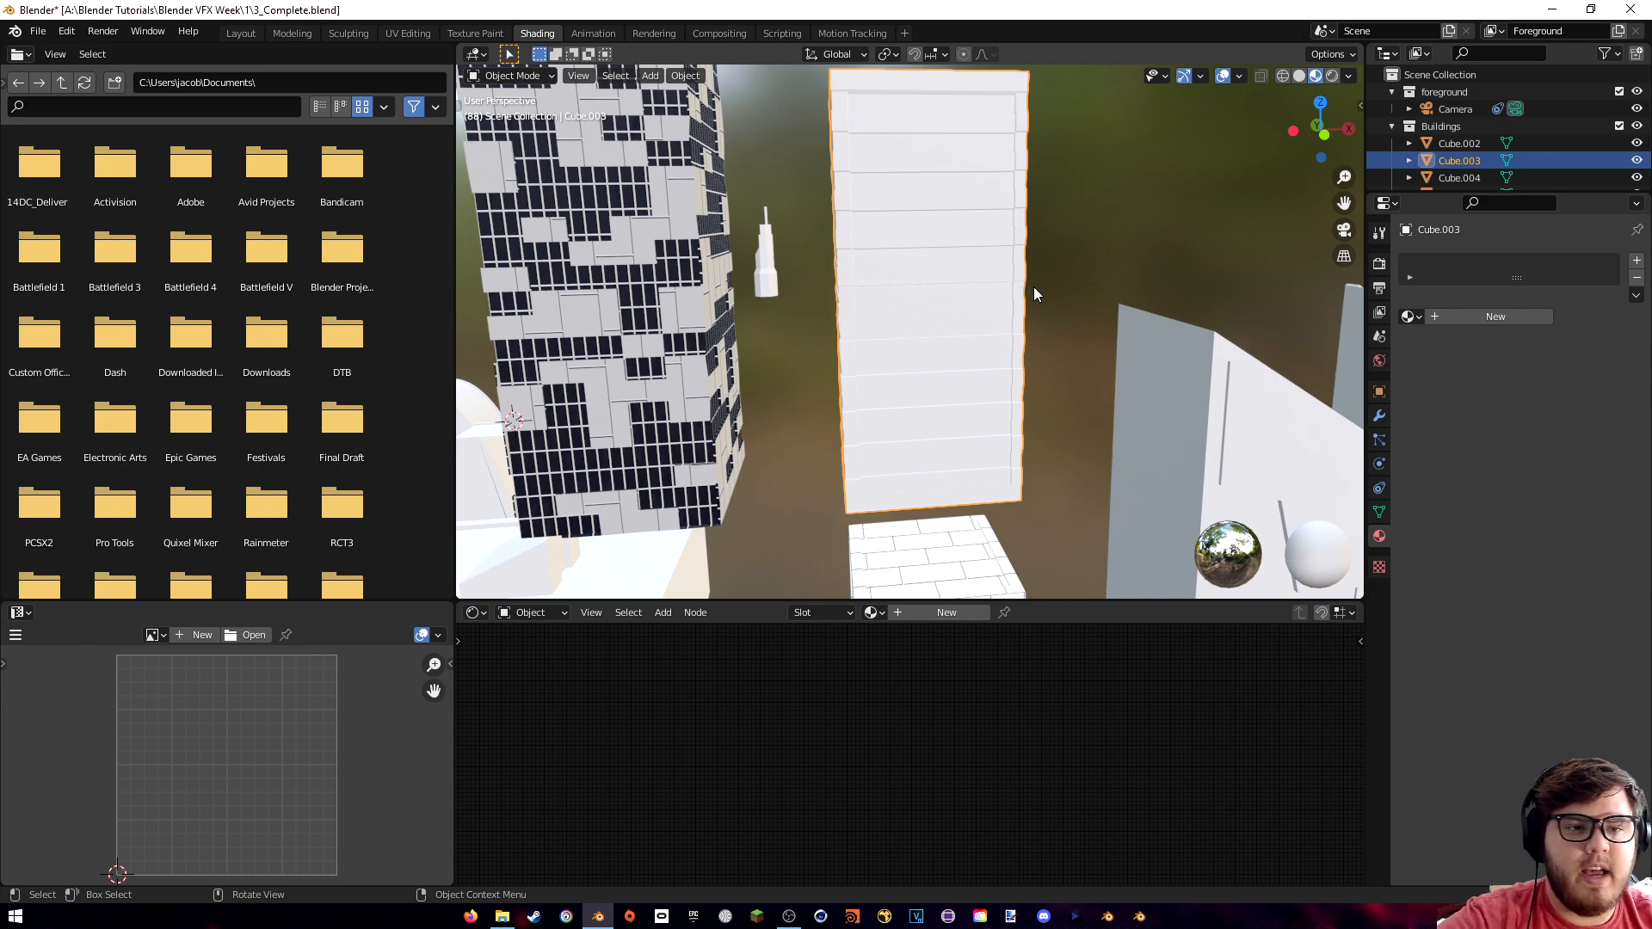
left_click(1411, 316)
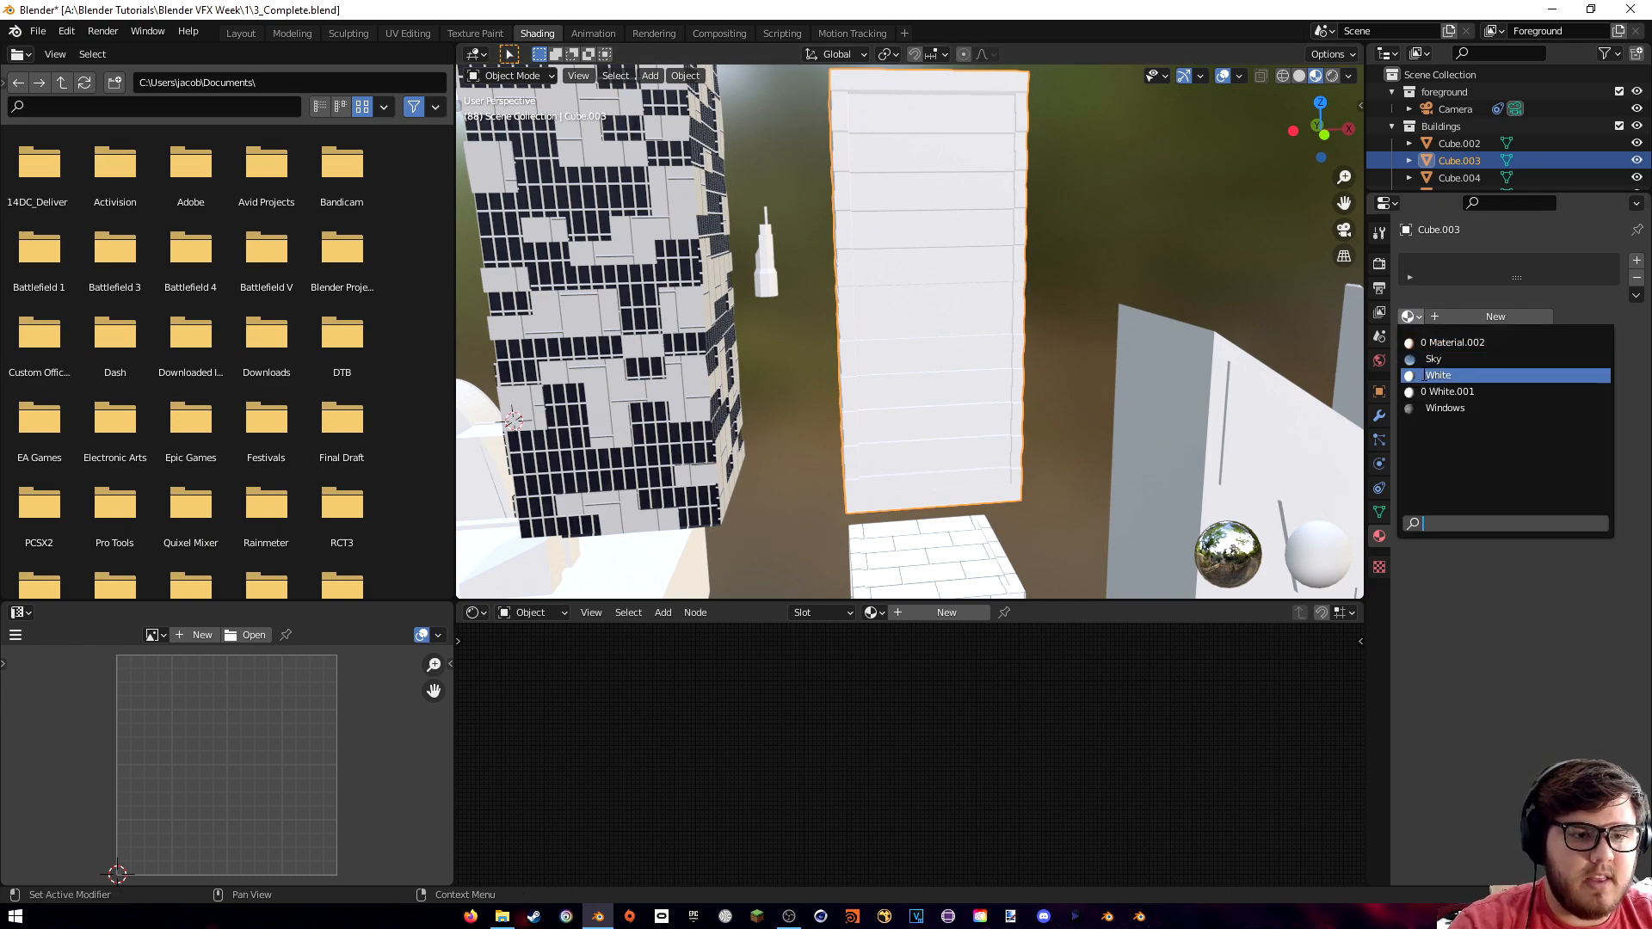
left_click(1433, 375)
left_click(1636, 262)
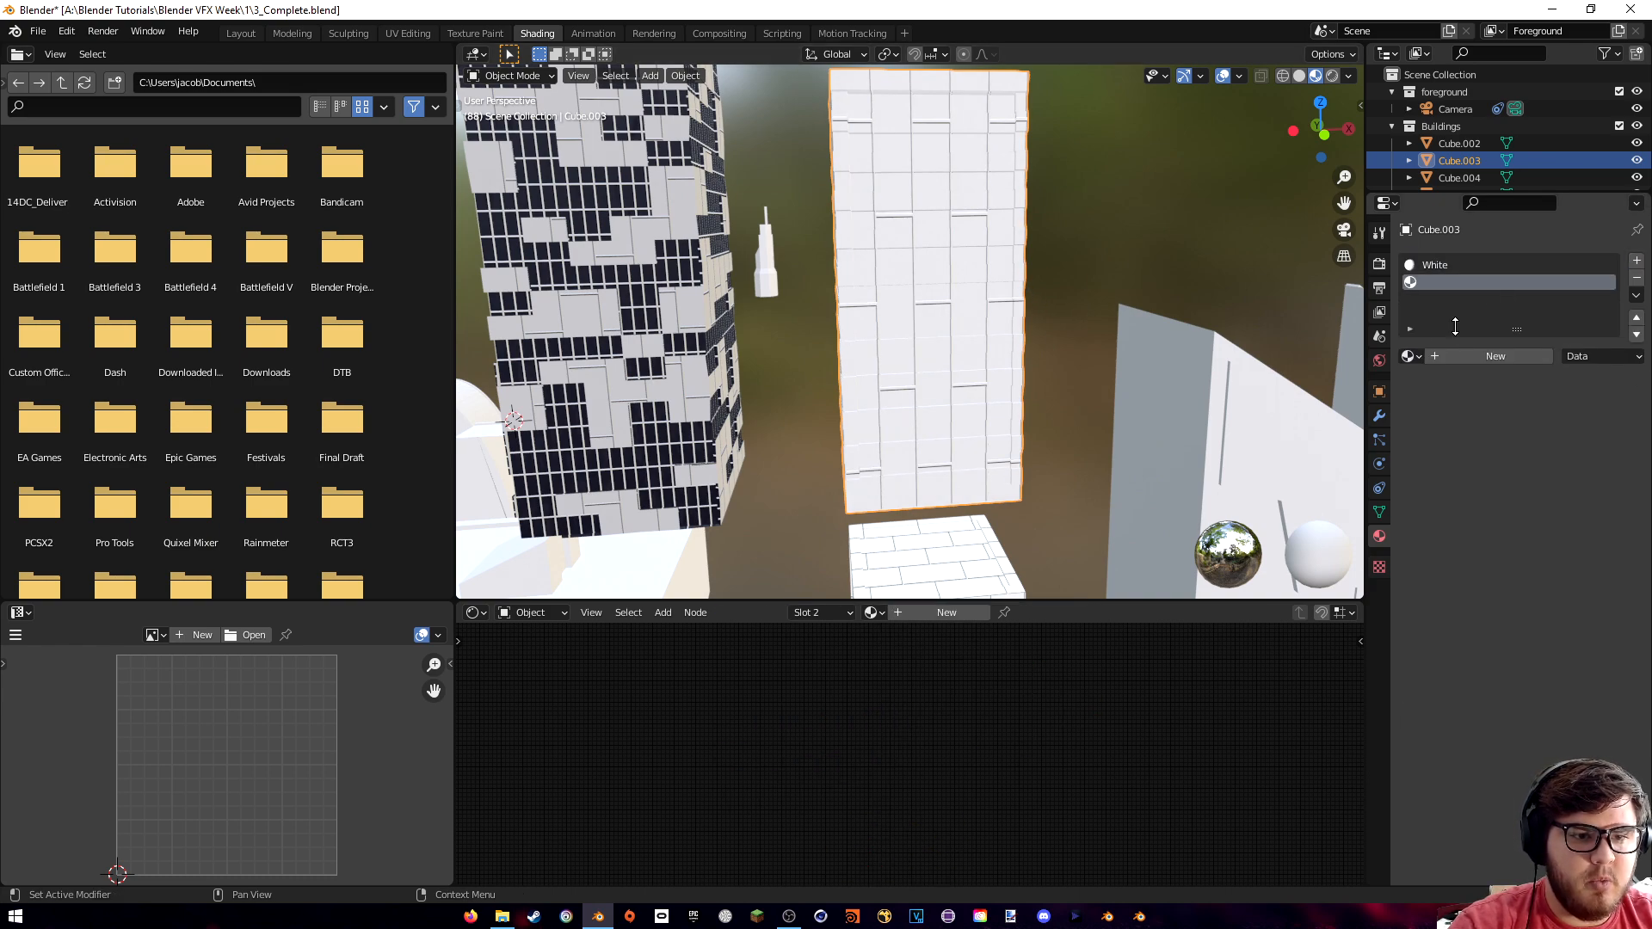
left_click(1411, 356)
left_click(1430, 447)
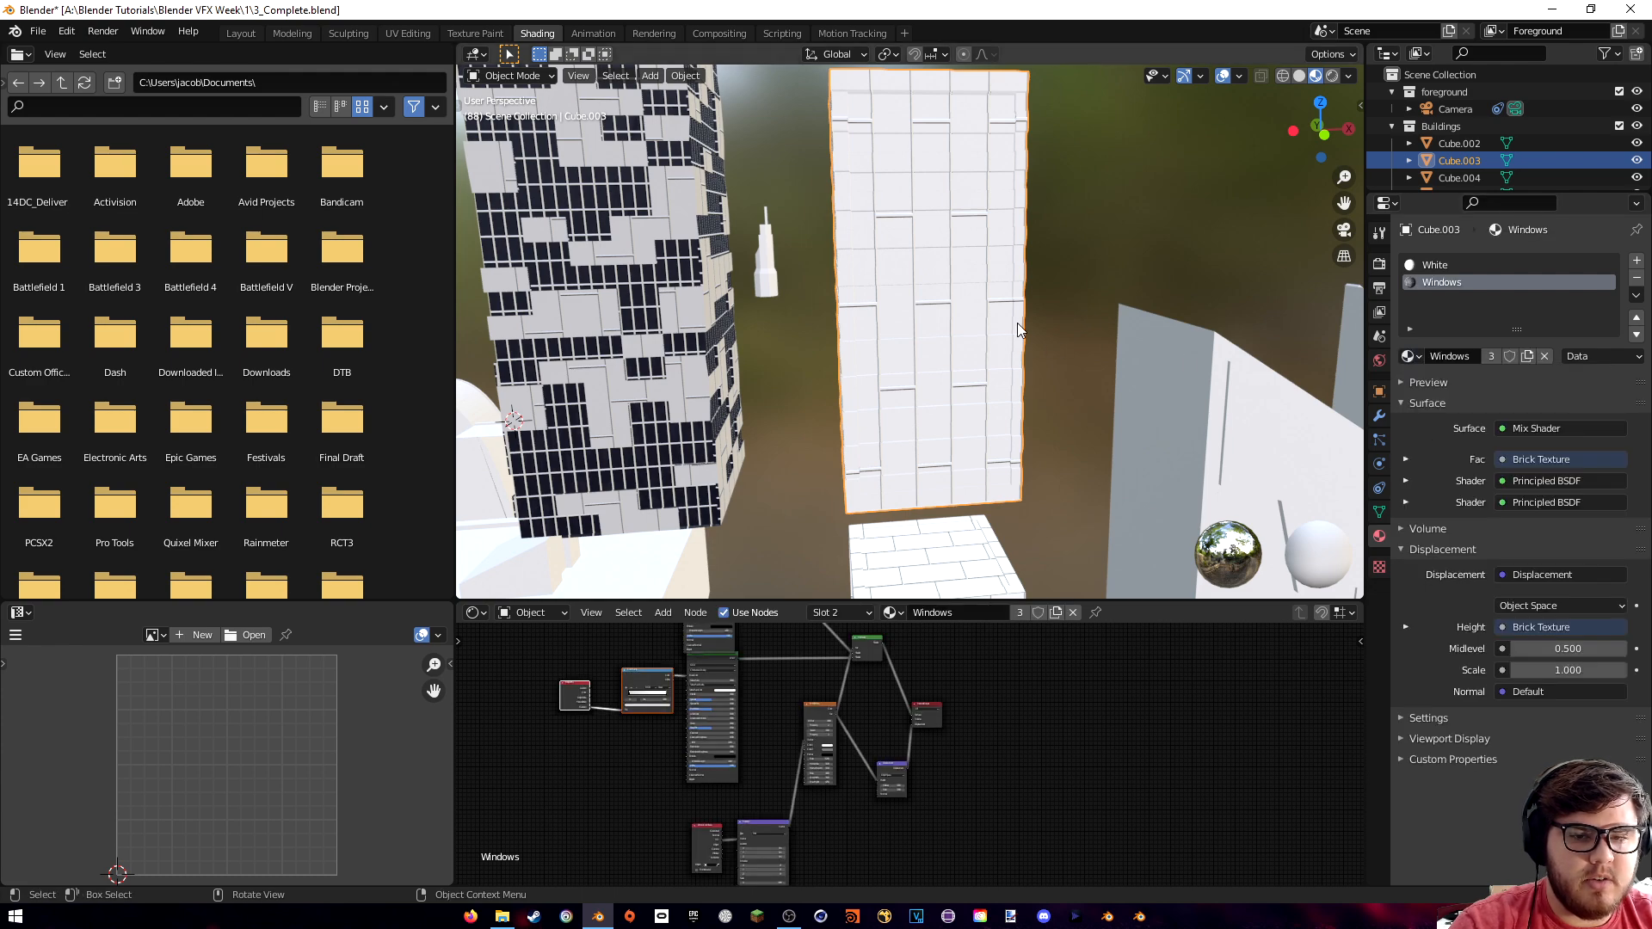
- Select alternating horizontal bands of inner faces down the first side of the box tower in Edit Mode
key("Tab")
middle_click_drag(1028, 341, 1008, 426)
scroll(990, 404, "up", 4)
middle_click_drag(881, 283, 900, 333, "shift")
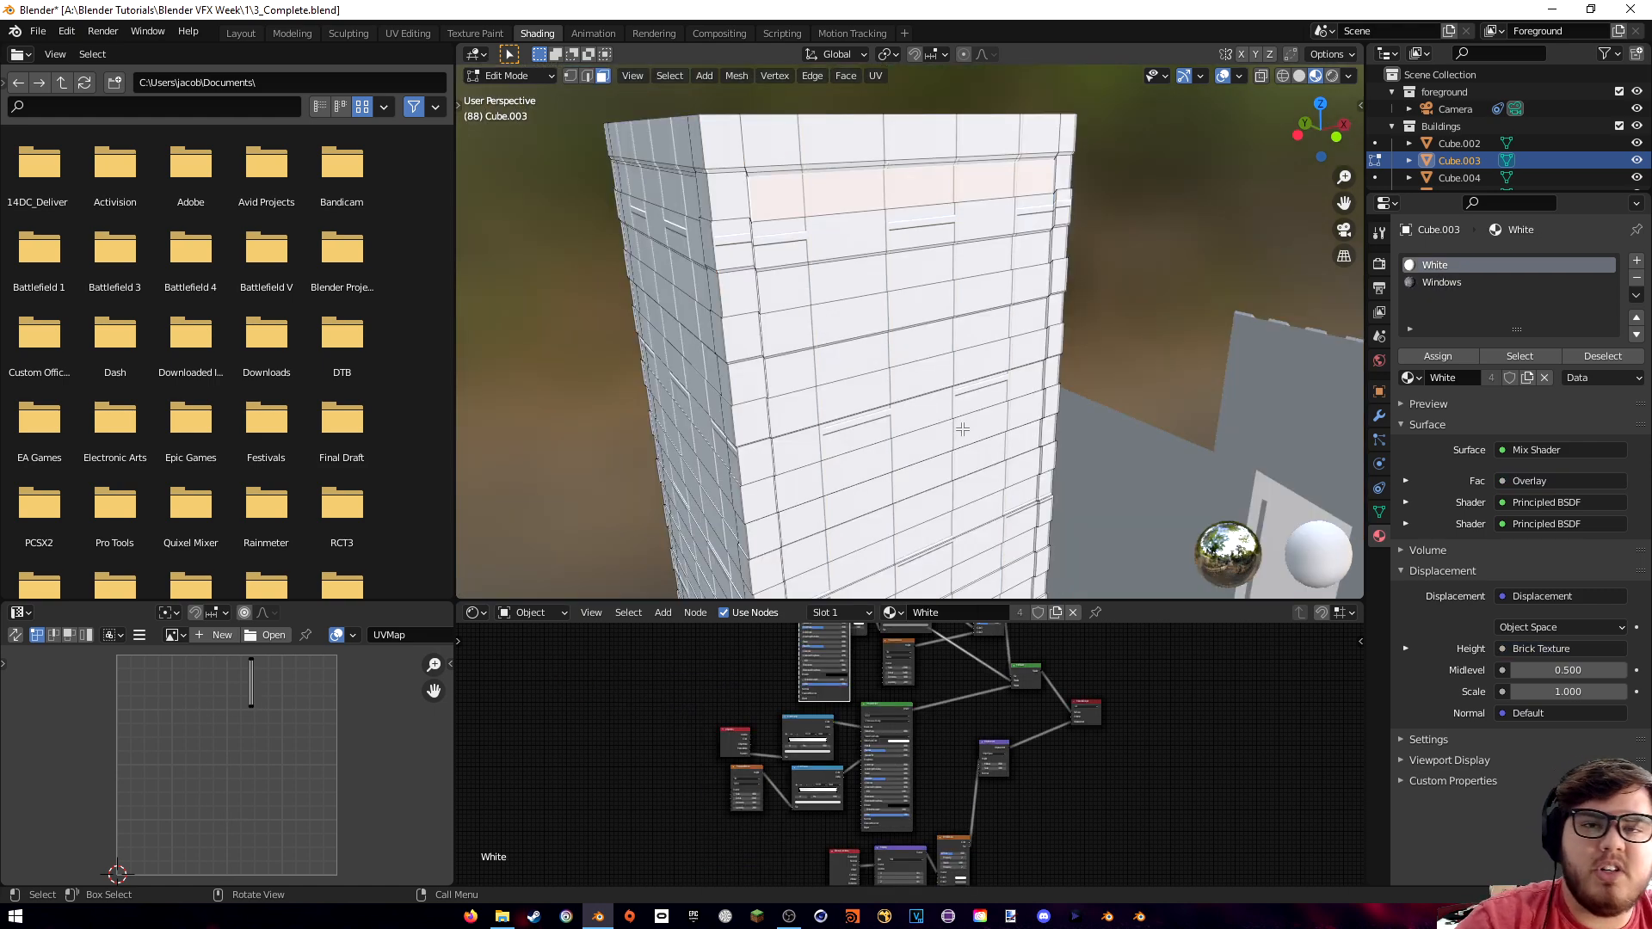
middle_click_drag(997, 398, 996, 350, "shift")
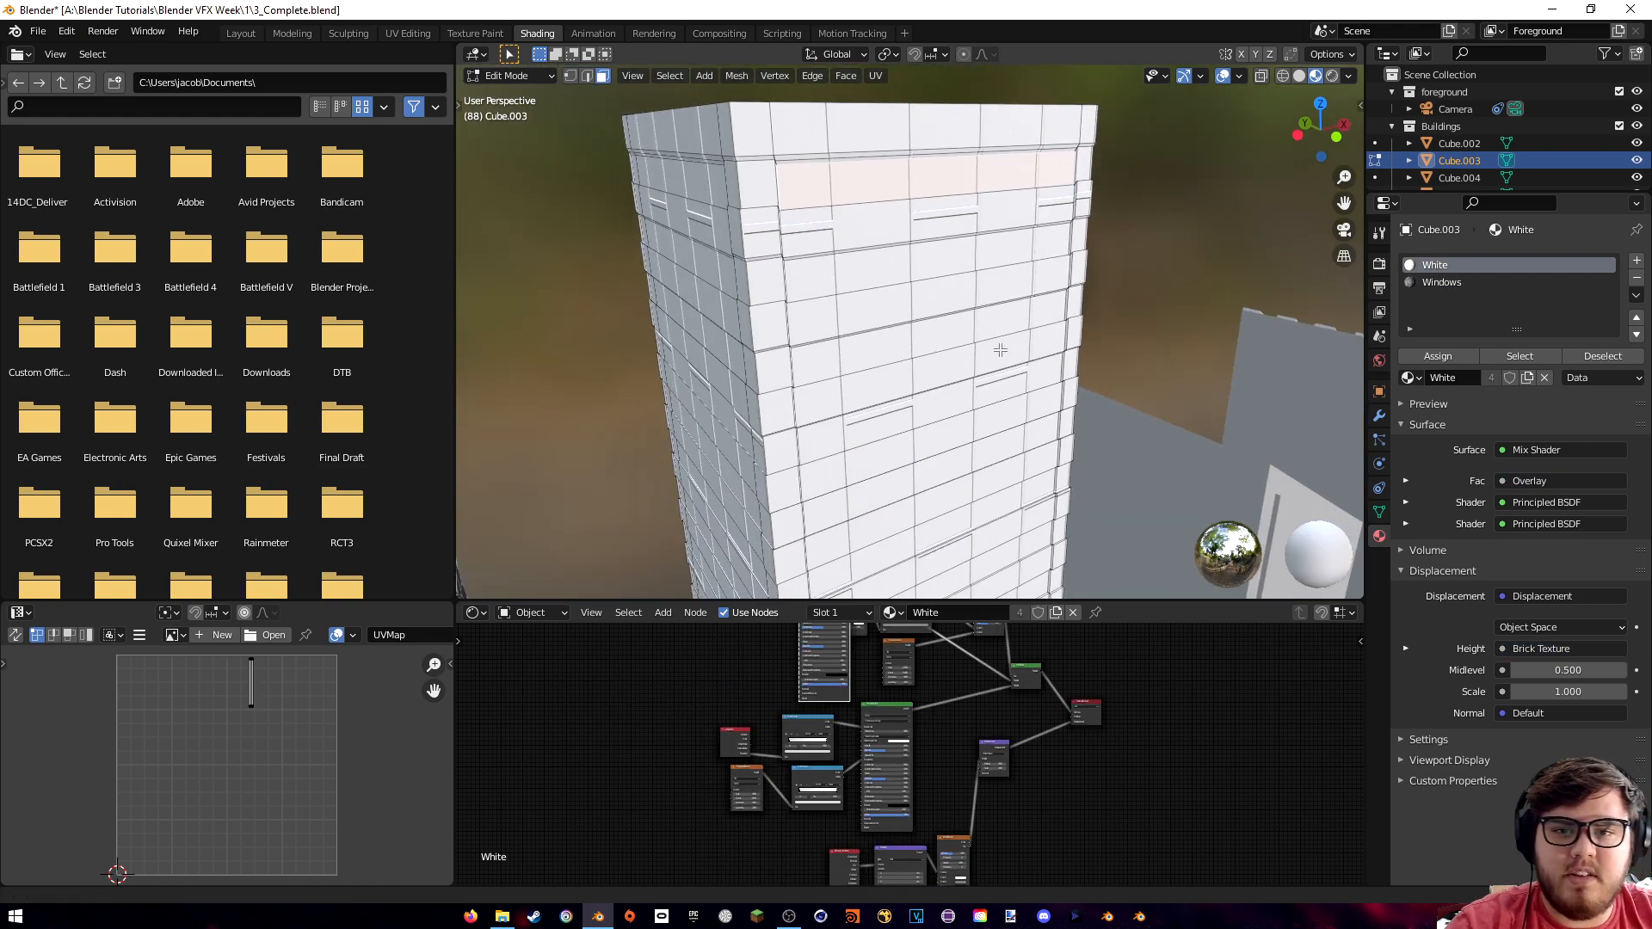
left_click(866, 270, "alt+shift")
left_click(843, 352, "alt+shift")
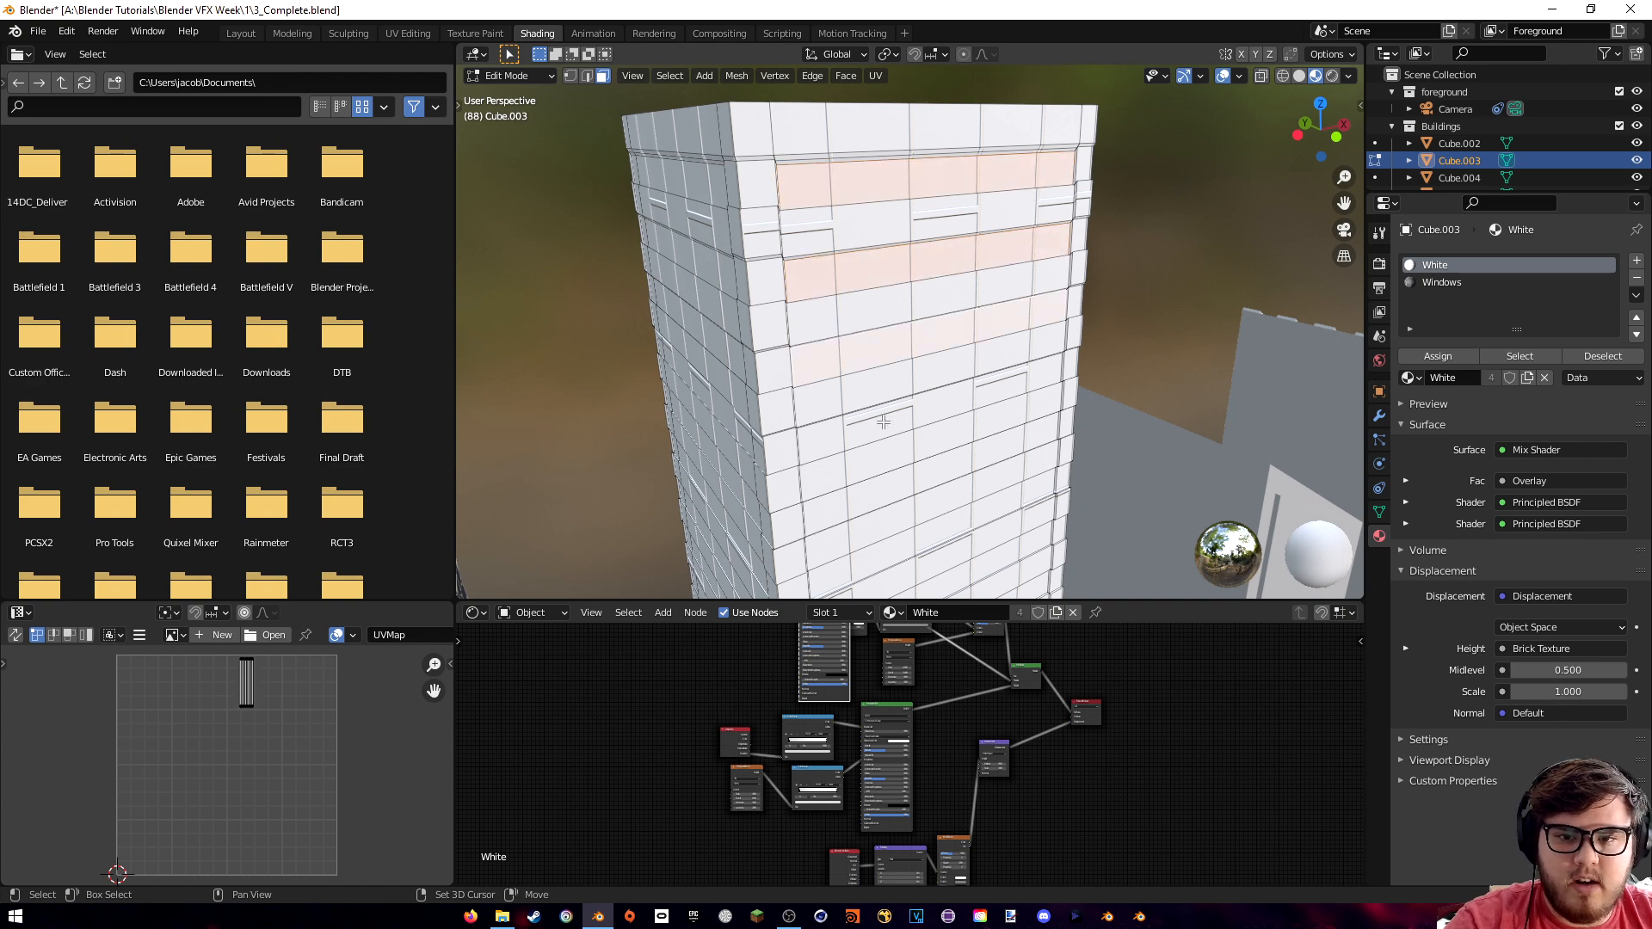
left_click(865, 430, "alt+shift")
middle_click_drag(875, 506, 885, 324, "shift")
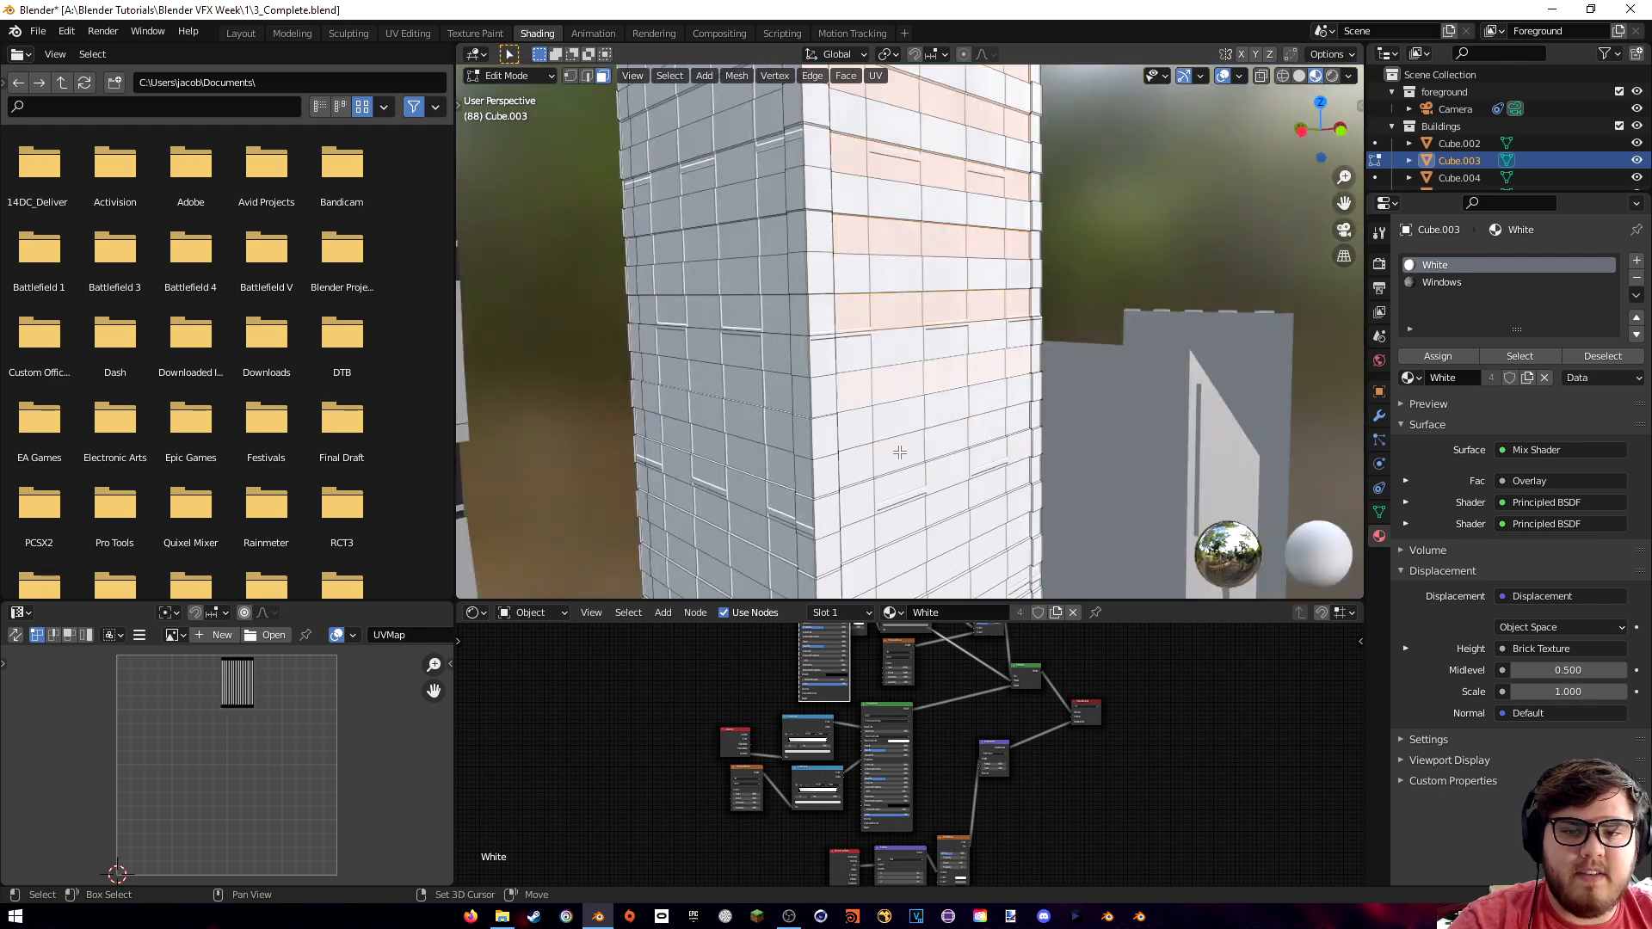
left_click(900, 451, "alt+shift")
left_click(917, 518, "alt+shift")
left_click(957, 556, "alt+shift")
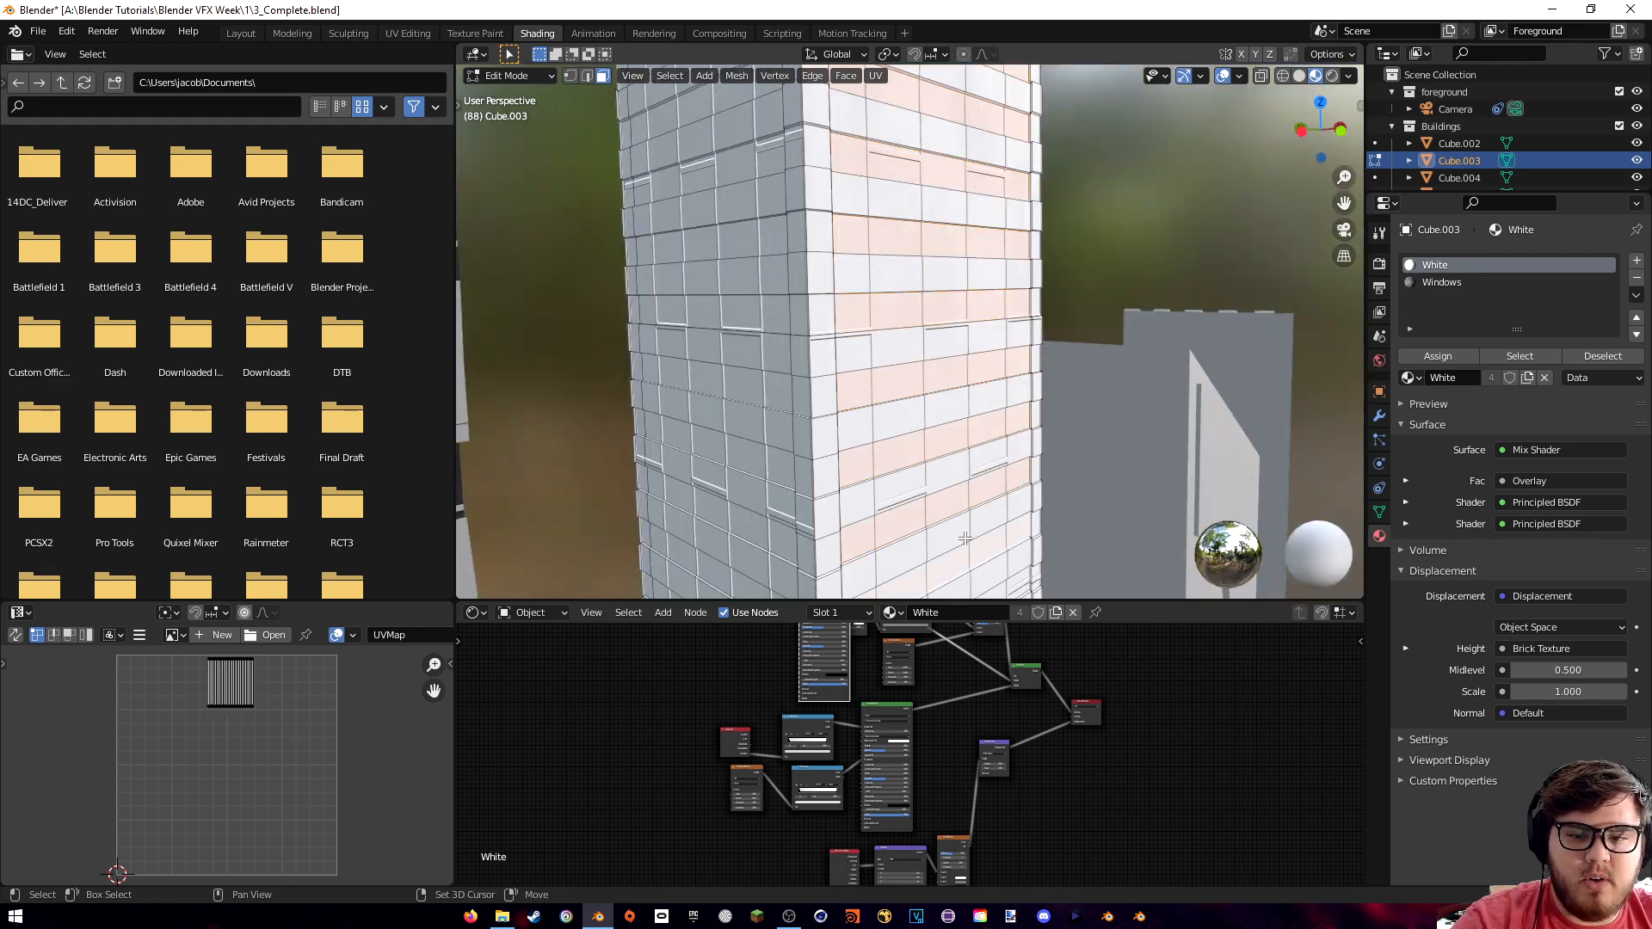
- Add the matching alternating face bands on the box tower's adjacent side to the selection
middle_click_drag(960, 555, 735, 456)
left_click(735, 456, "alt+shift")
left_click(726, 381, "alt+shift")
left_click(725, 314, "alt+shift")
left_click(723, 246, "alt+shift")
left_click(728, 164, "alt+shift")
middle_click_drag(776, 151, 806, 354, "shift")
left_click(747, 338, "alt+shift")
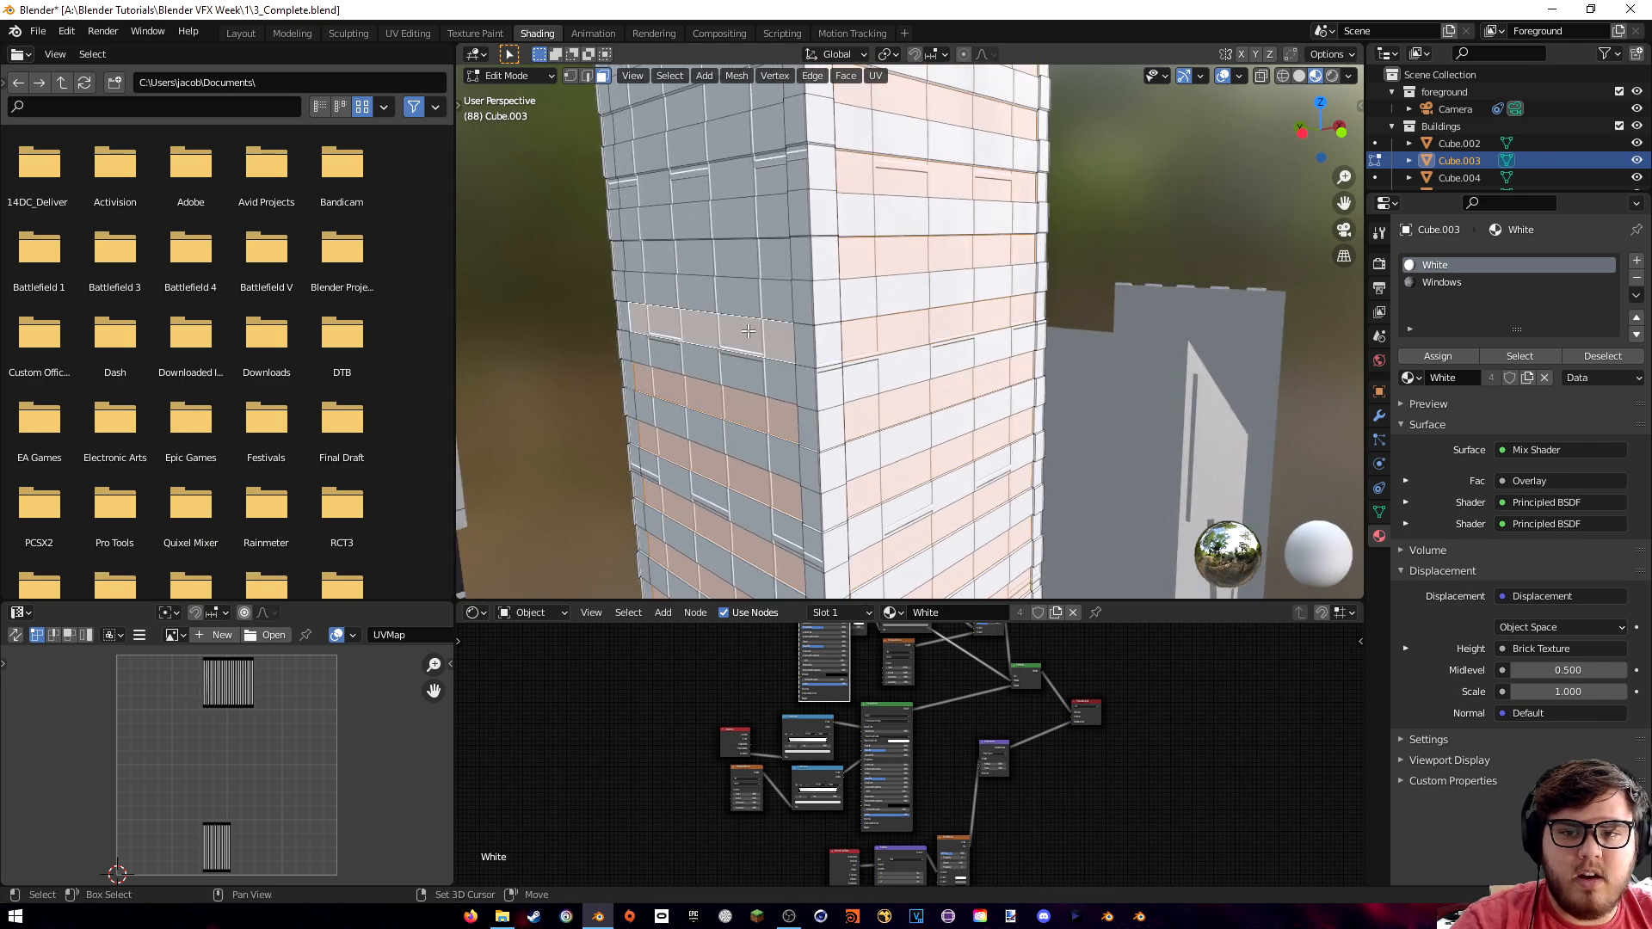
left_click(720, 258, "alt+shift")
left_click(724, 184, "alt+shift")
middle_click_drag(729, 172, 747, 293, "shift")
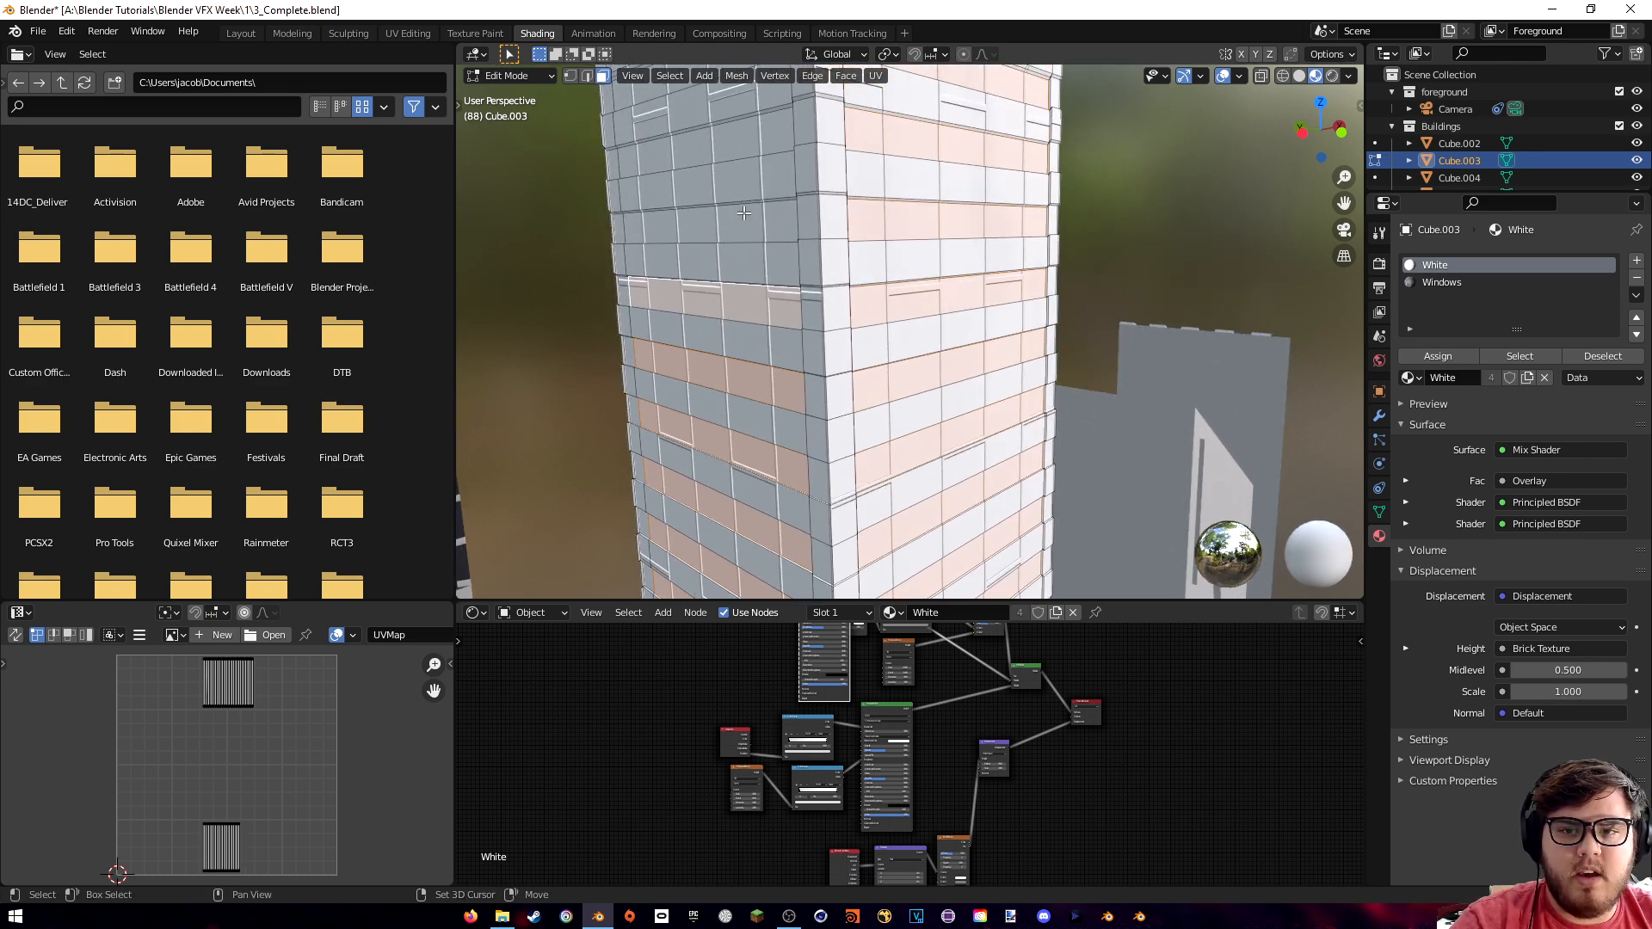
left_click(743, 220, "alt+shift")
left_click(758, 138, "alt+shift")
- Assign the Windows material to the selected bands of the box tower and check its sides
middle_click_drag(766, 134, 999, 358, "shift")
key("KP_Decimal")
middle_click_drag(882, 431, 854, 282, "shift")
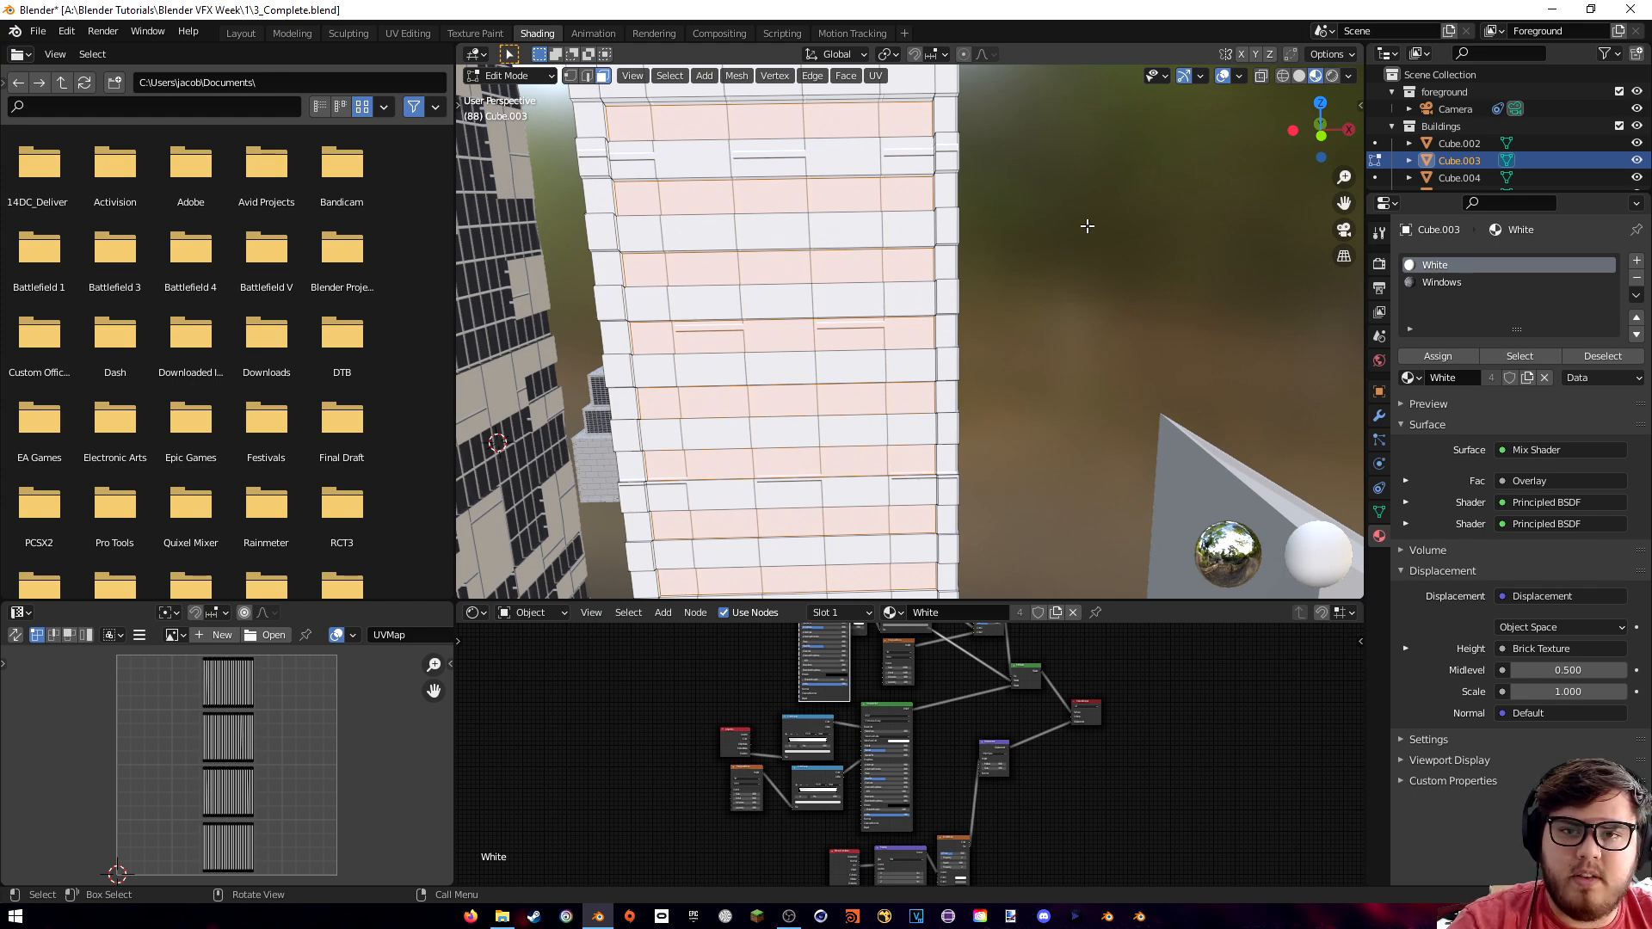
left_click(1458, 282)
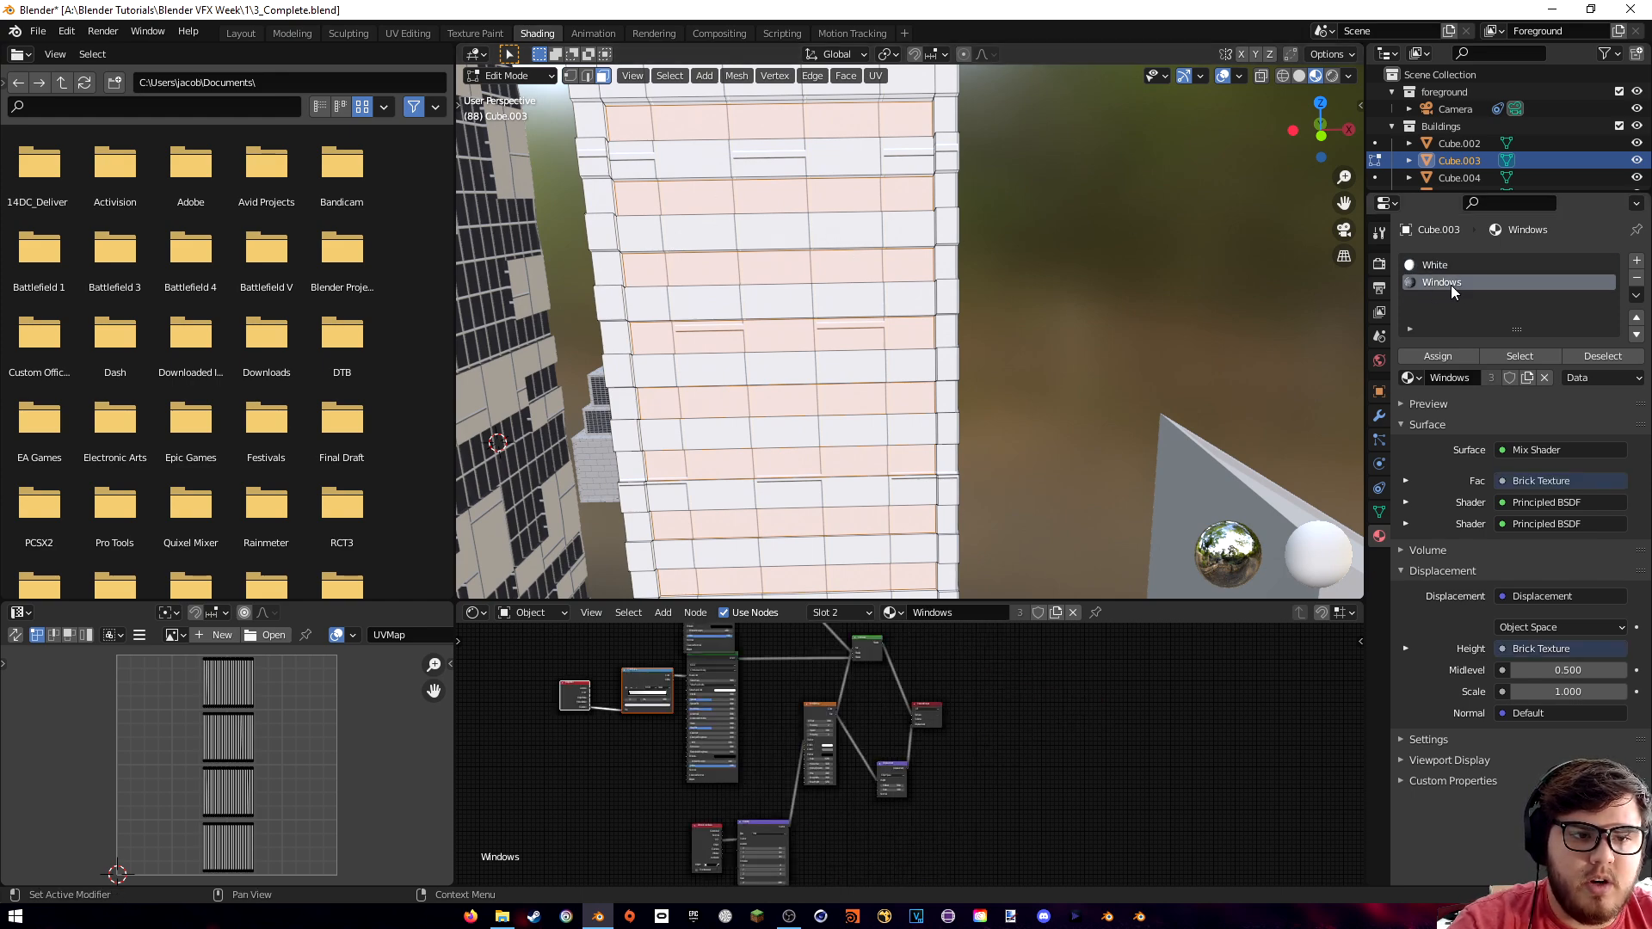
left_click(1449, 355)
middle_click_drag(1002, 336, 1021, 351)
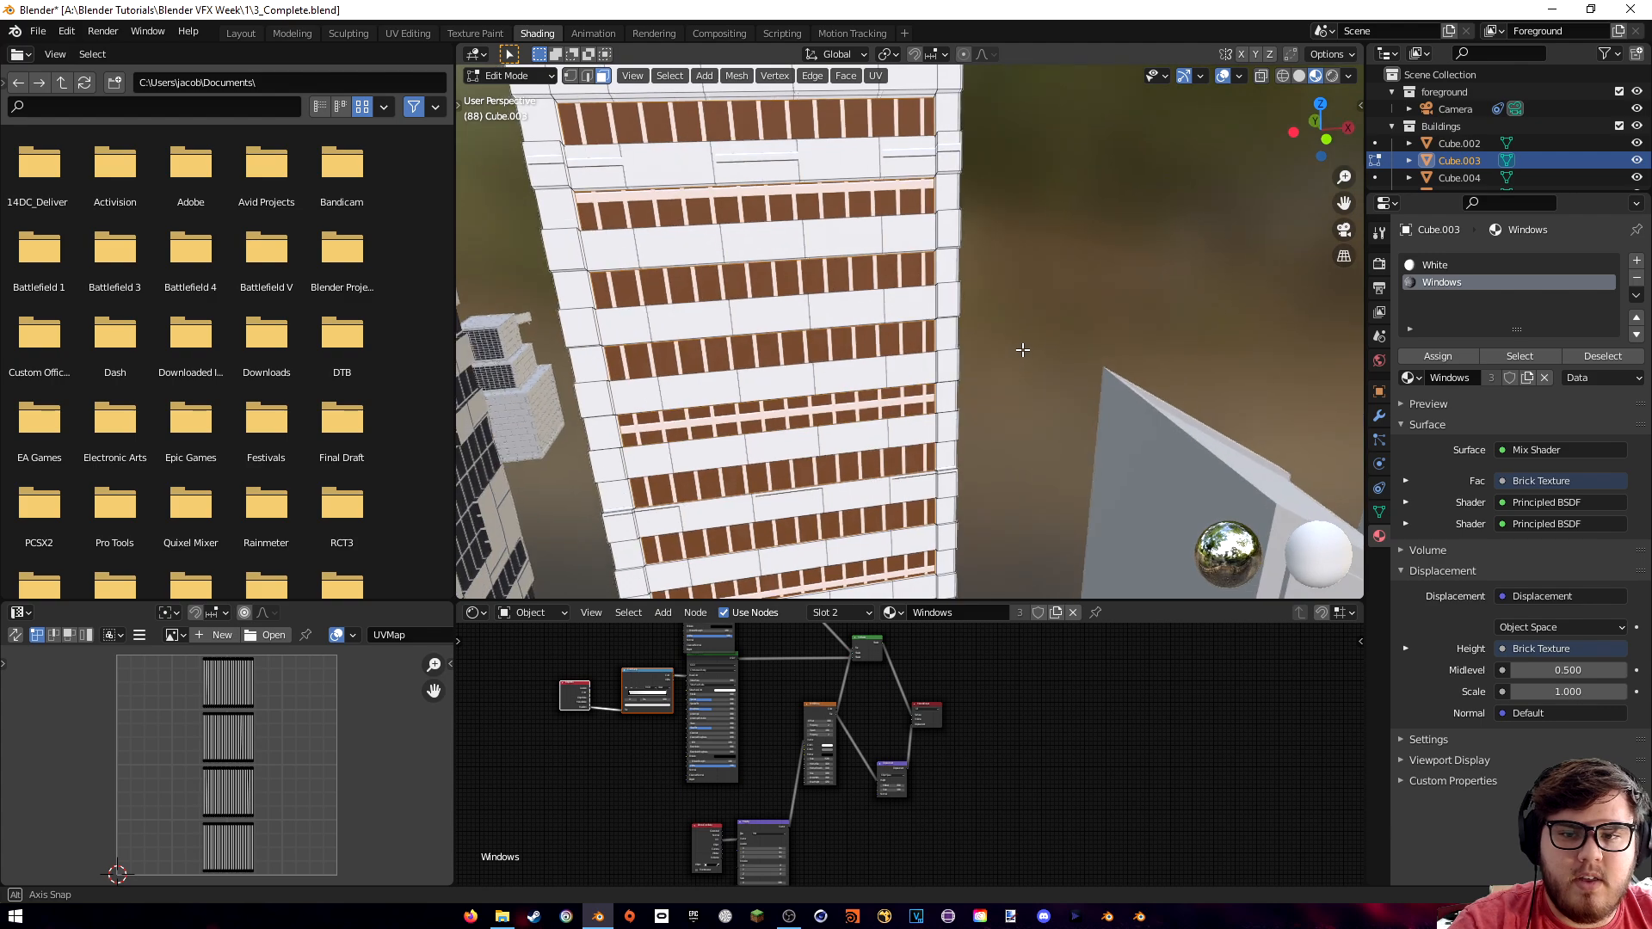
middle_click_drag(911, 344, 900, 396)
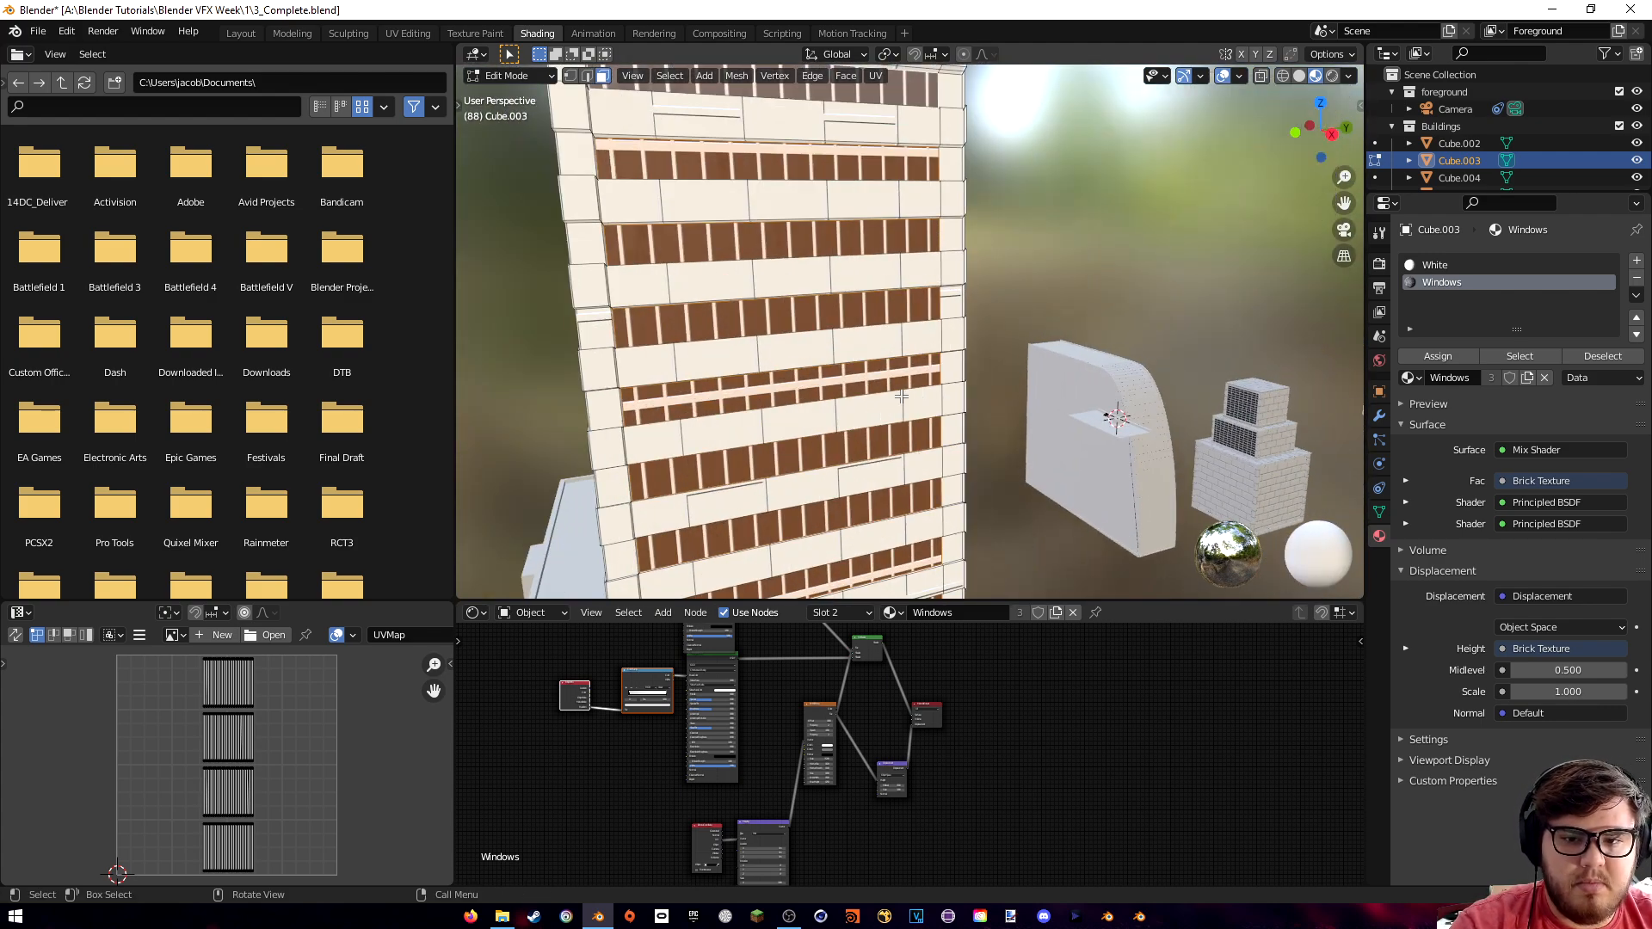
- Scale all UVs of the box tower's window bands by about 1.64 along X, and return to Object Mode
middle_click_drag(780, 419, 982, 374)
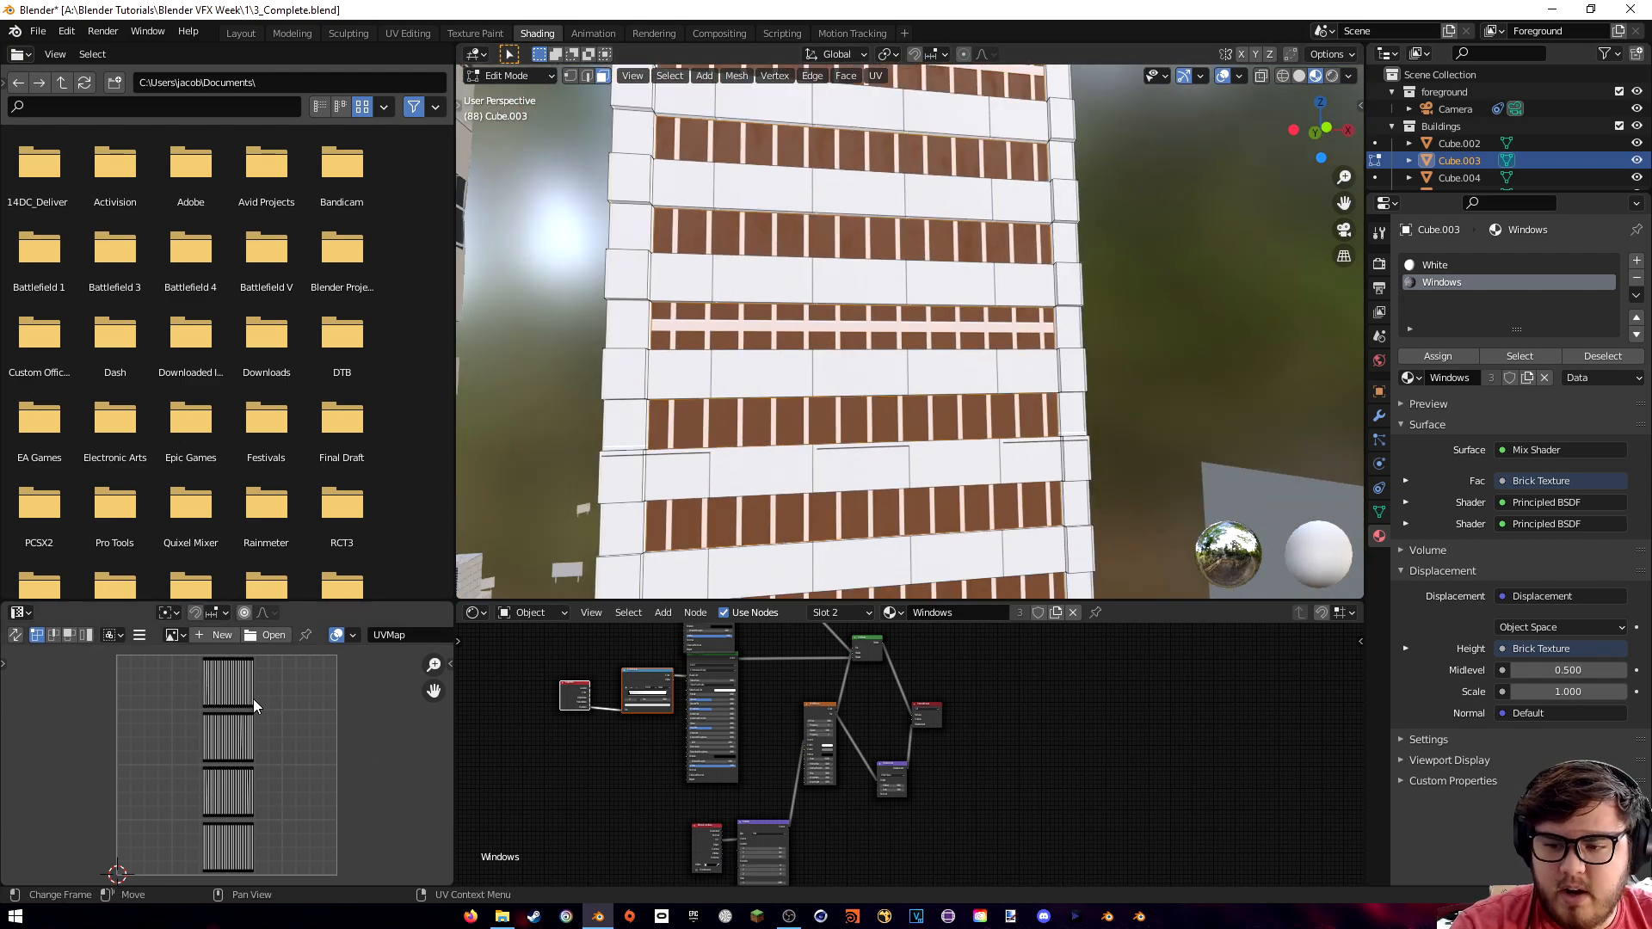
key("a")
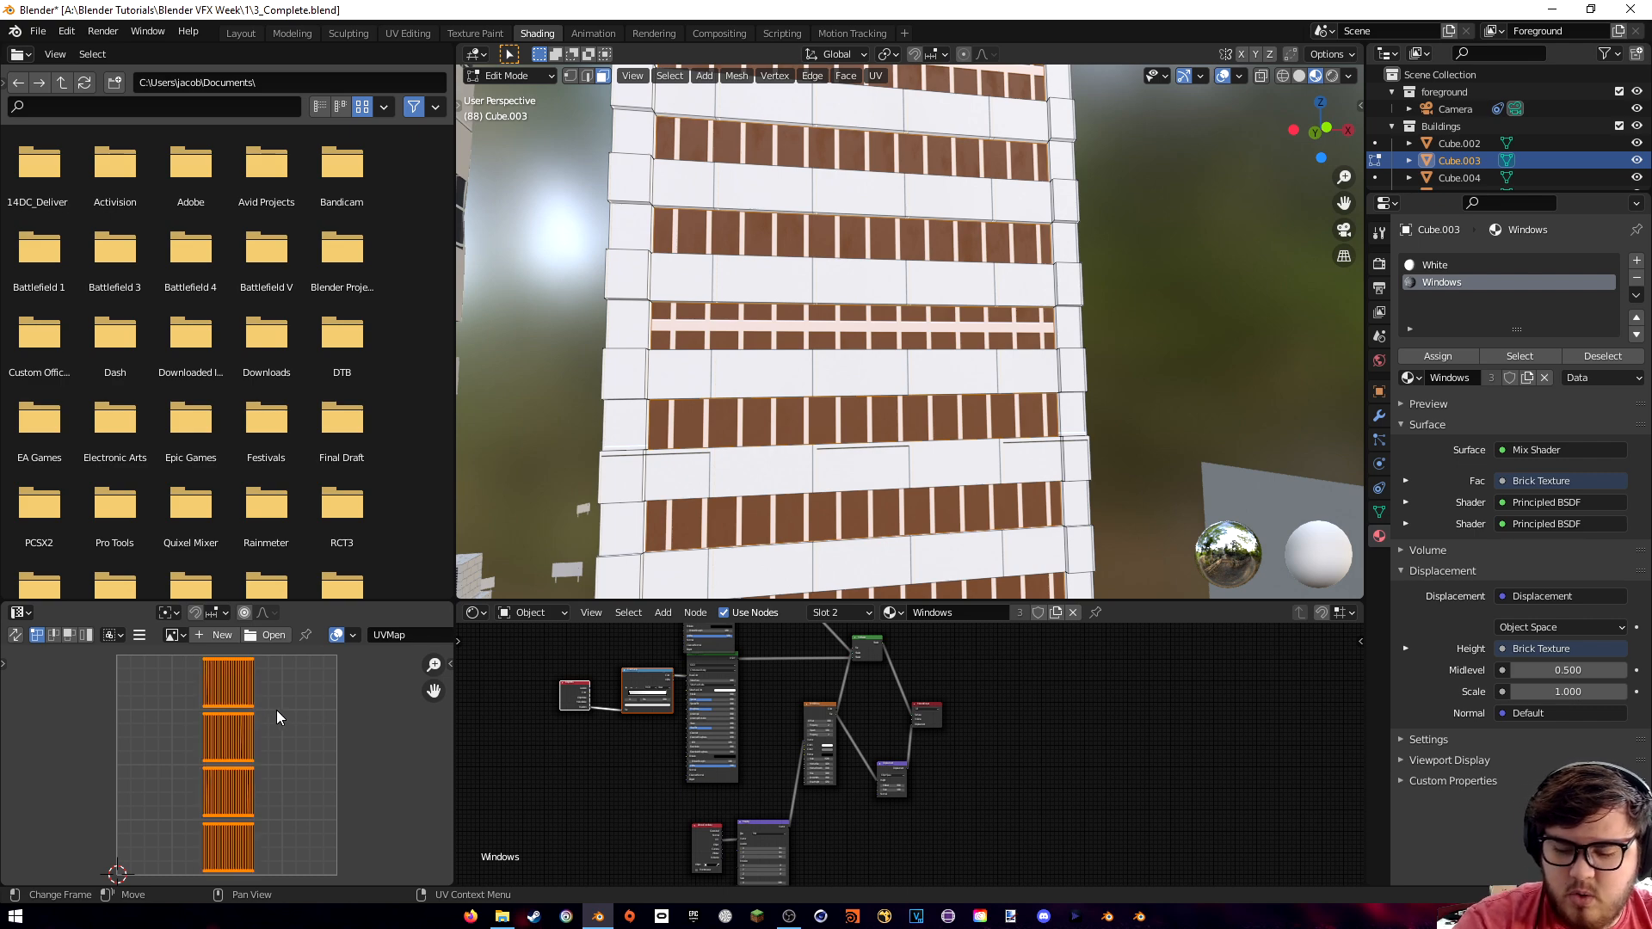
key("s")
key("x")
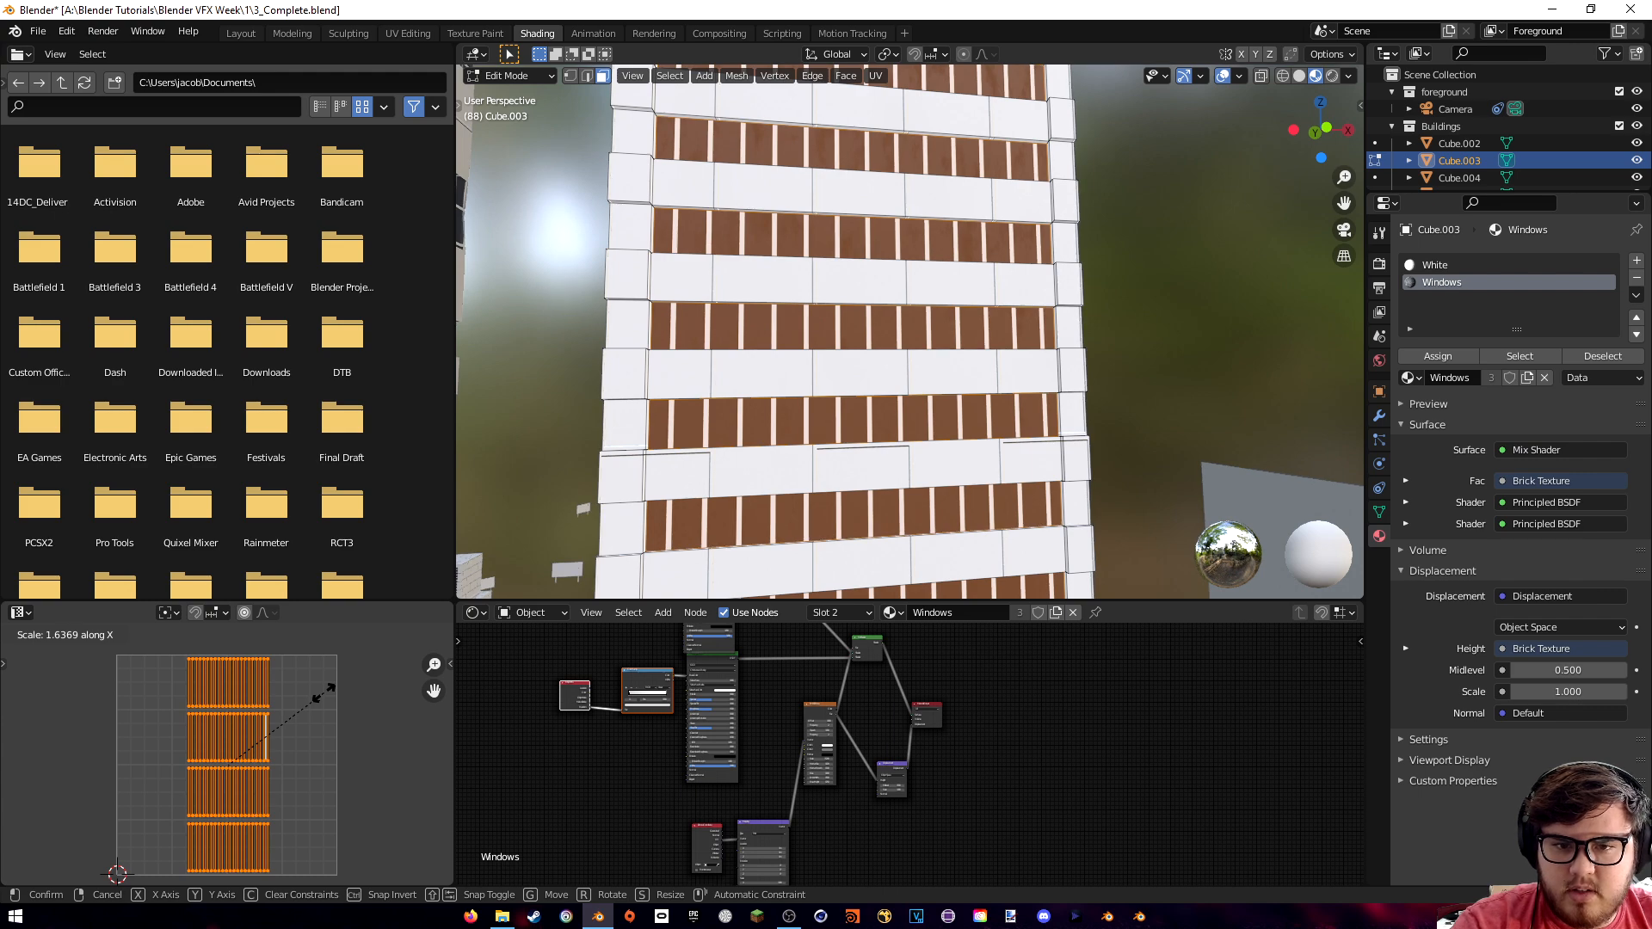
left_click(323, 694)
middle_click_drag(858, 483, 817, 550, "shift")
middle_click_drag(1035, 383, 989, 447)
key("Tab")
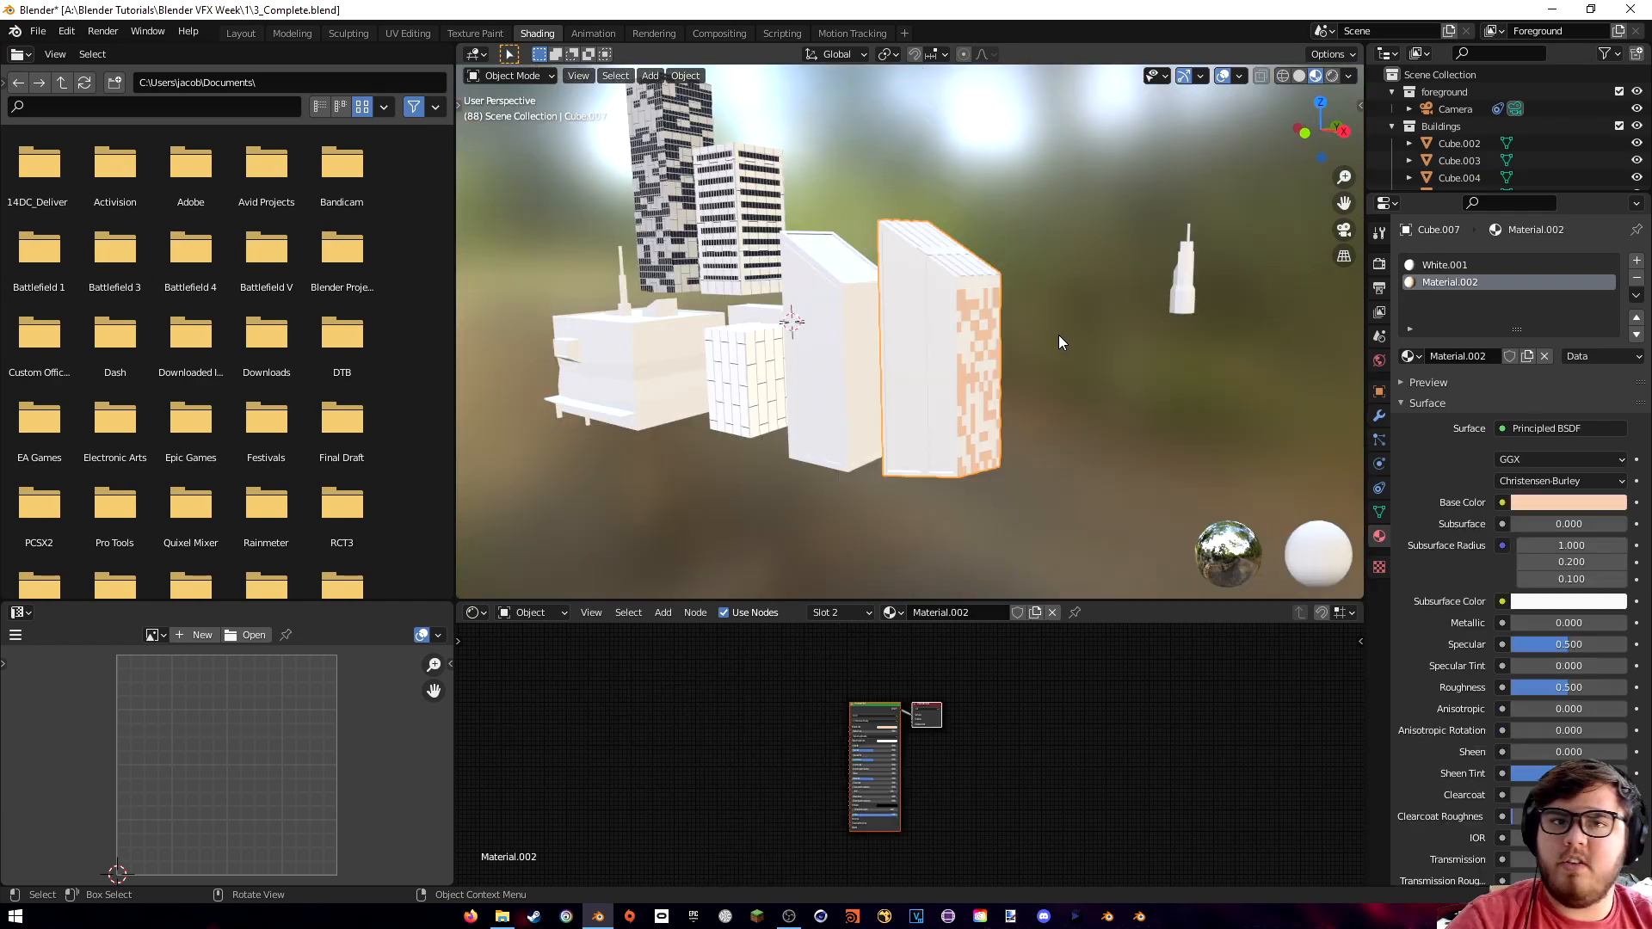
- Replace the White.001 material in the first slot of the sloped tower Cube.007 with the White material
scroll(946, 339, "up", 4)
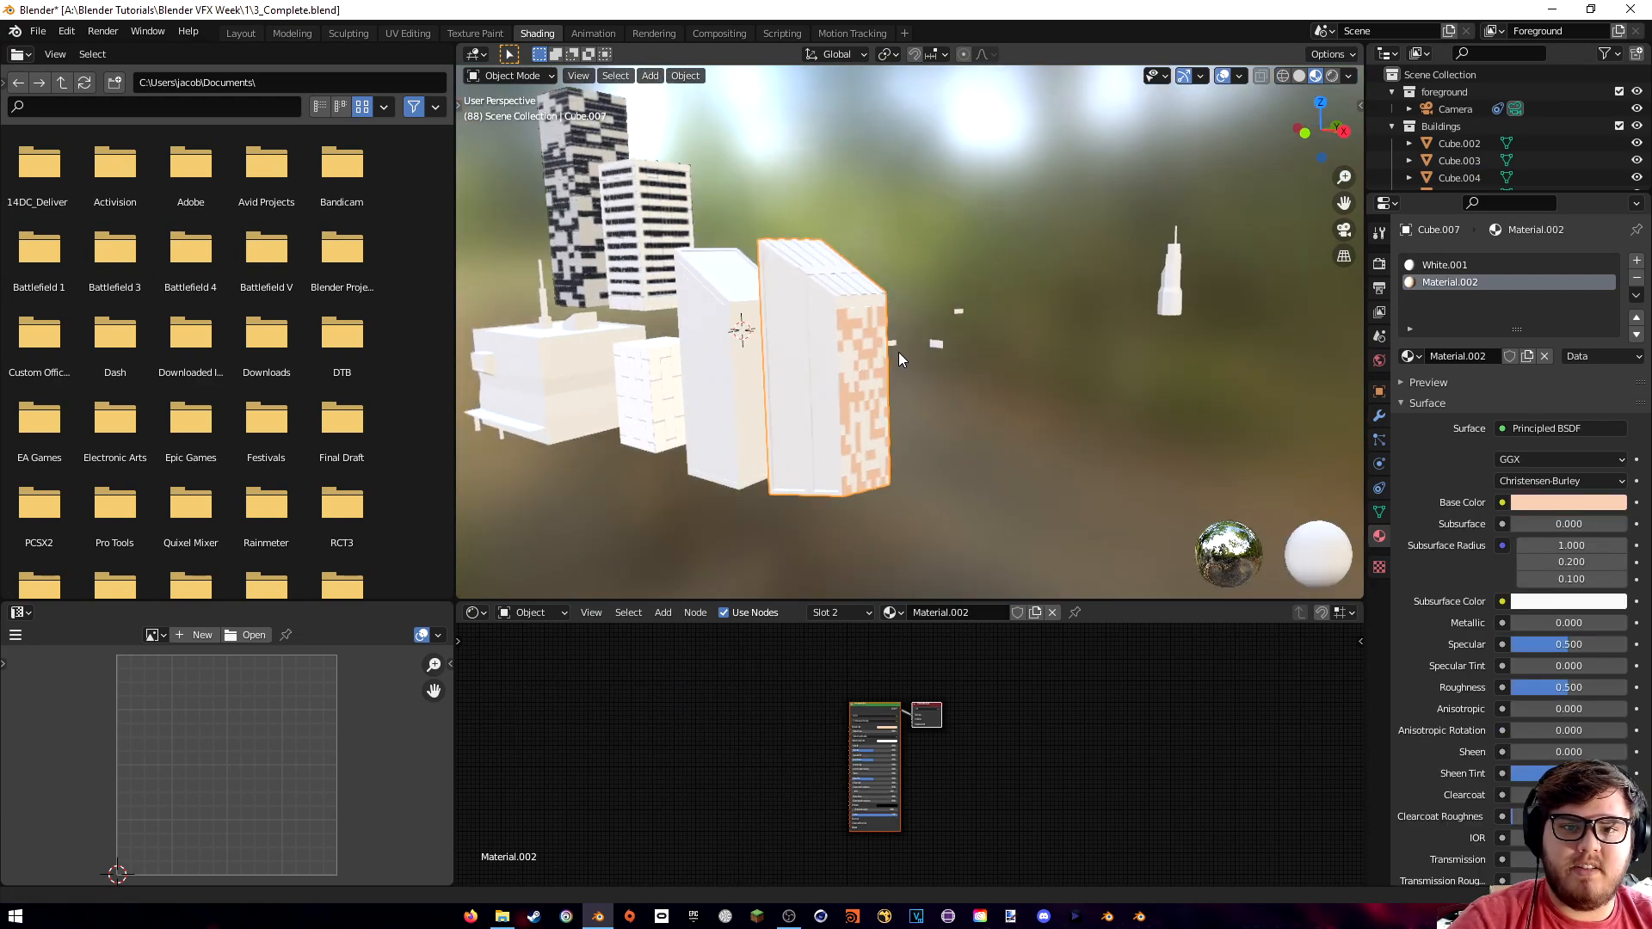
scroll(966, 317, "up", 1)
middle_click_drag(843, 319, 984, 358, "shift")
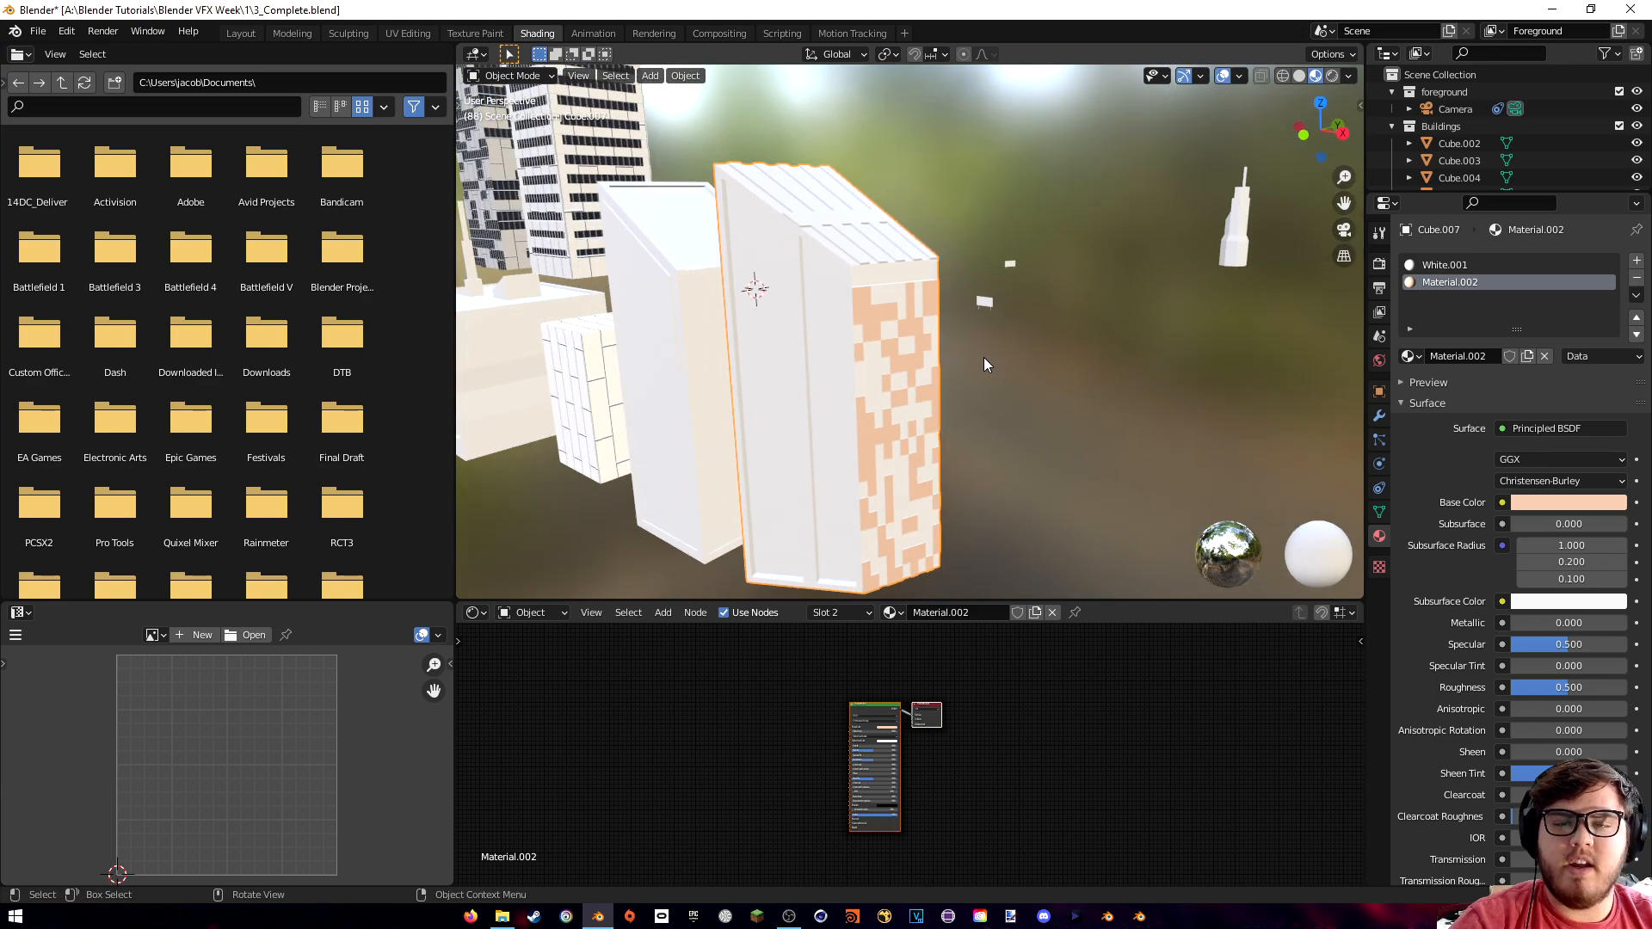
scroll(932, 358, "up", 2)
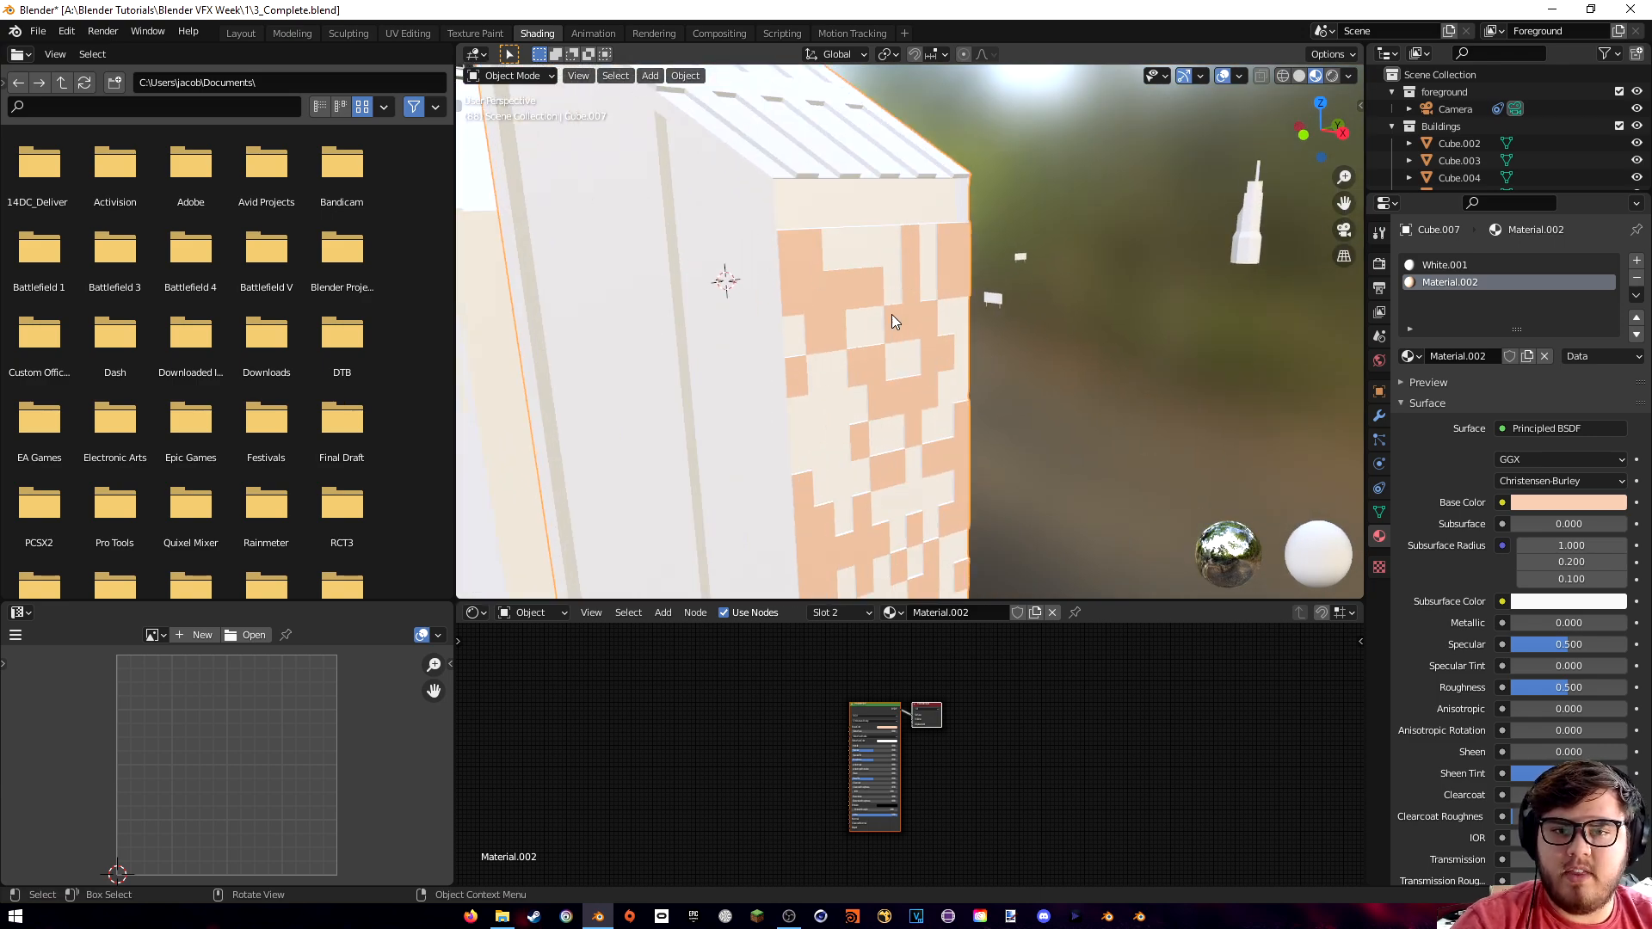
middle_click_drag(839, 396, 891, 389, "shift")
left_click(1454, 265)
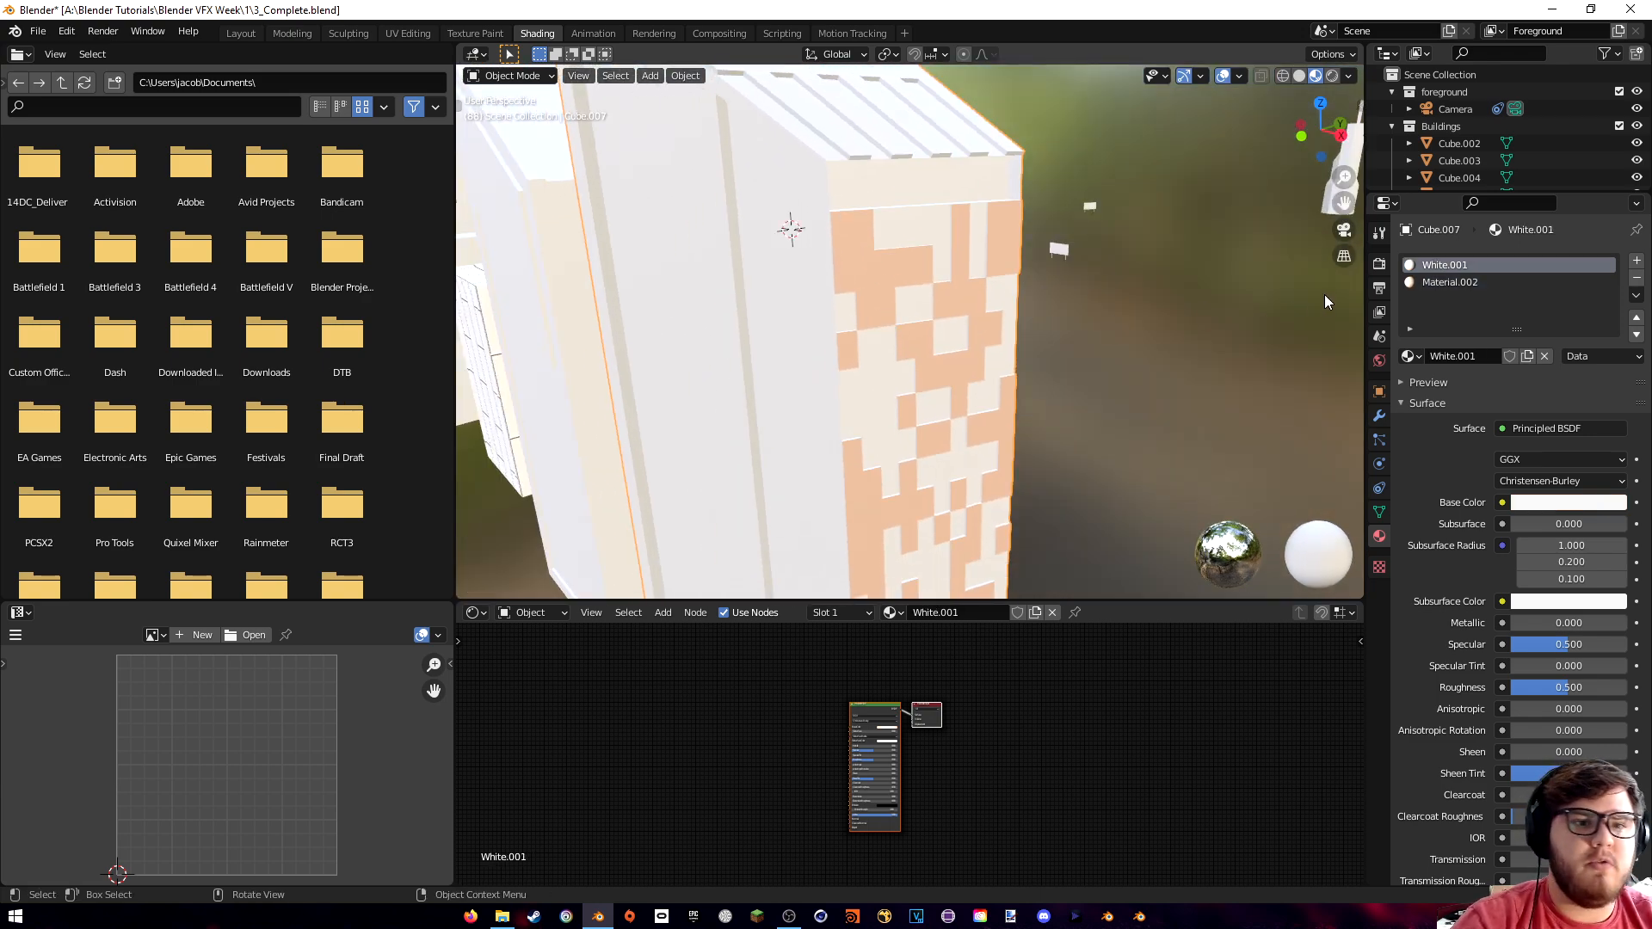
middle_click_drag(1077, 344, 1141, 343, "shift")
left_click(1412, 355)
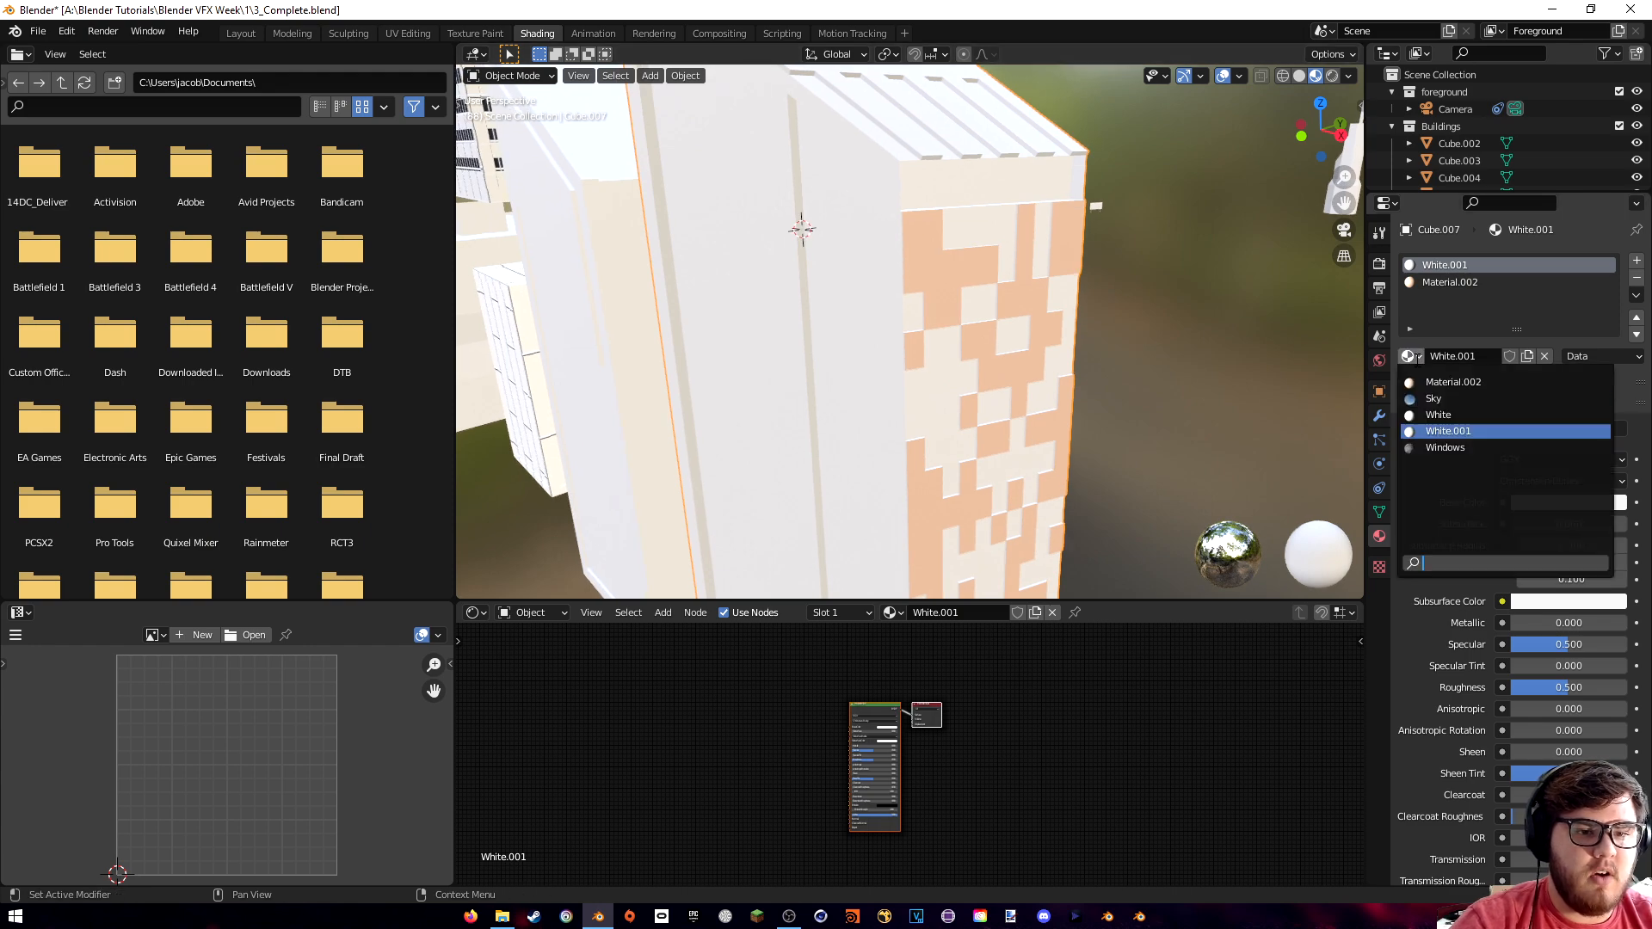
left_click(1406, 411)
middle_click_drag(1048, 296, 1080, 355, "shift")
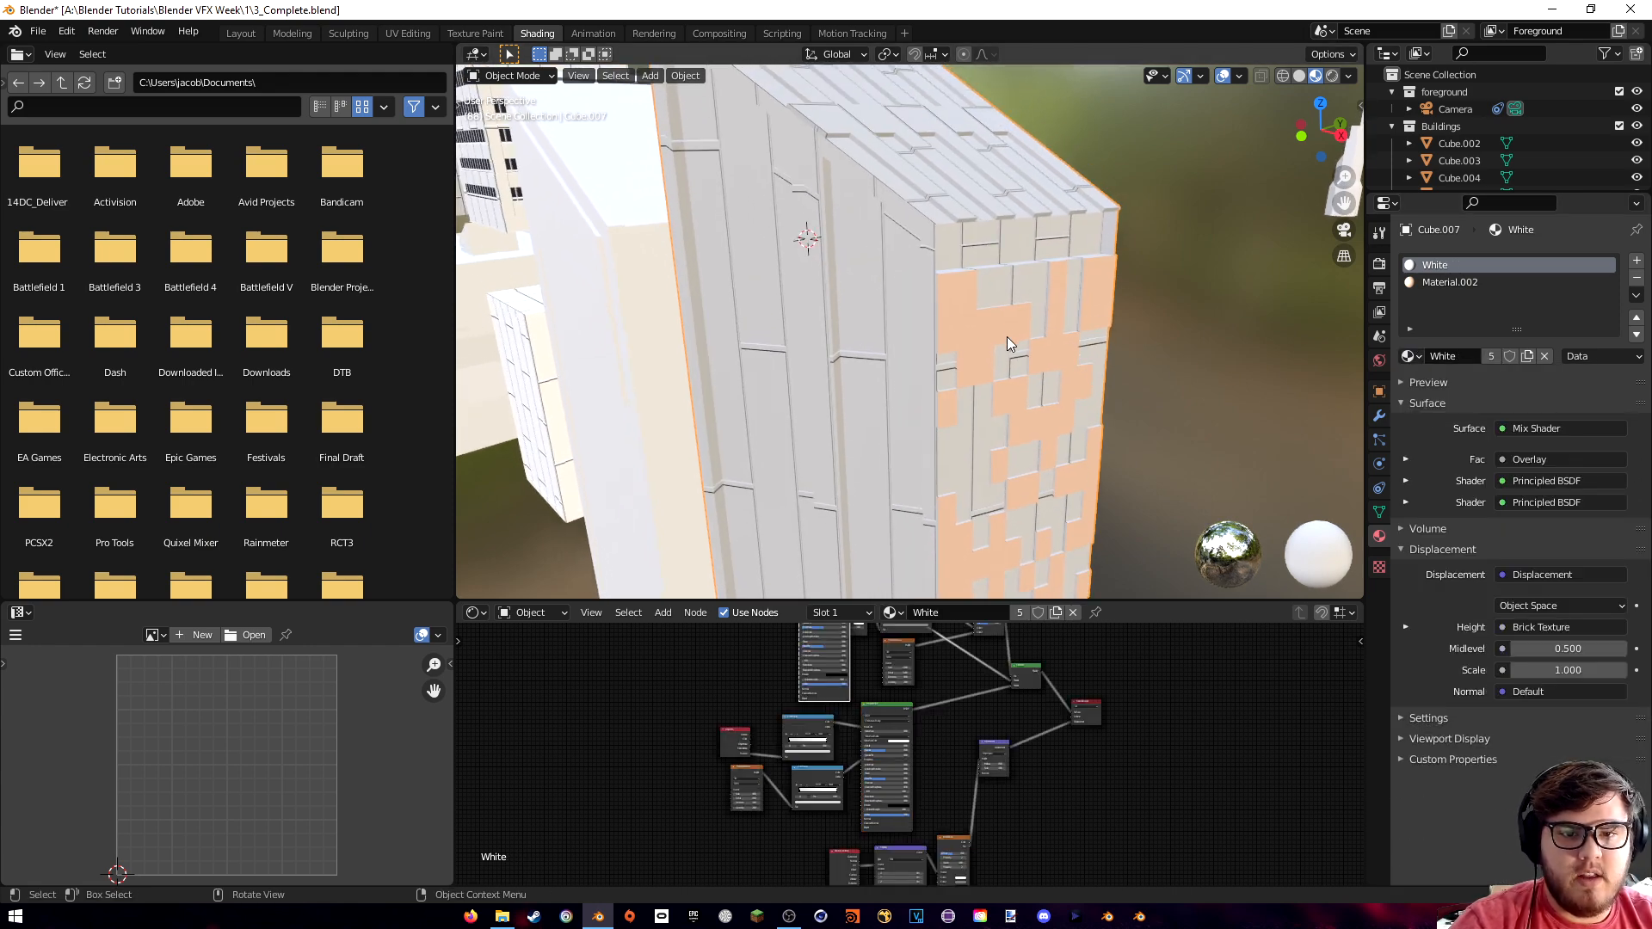
- Add a ColorRamp node to Material.002 and connect its Color to the shader's Base Color
left_click(1459, 281)
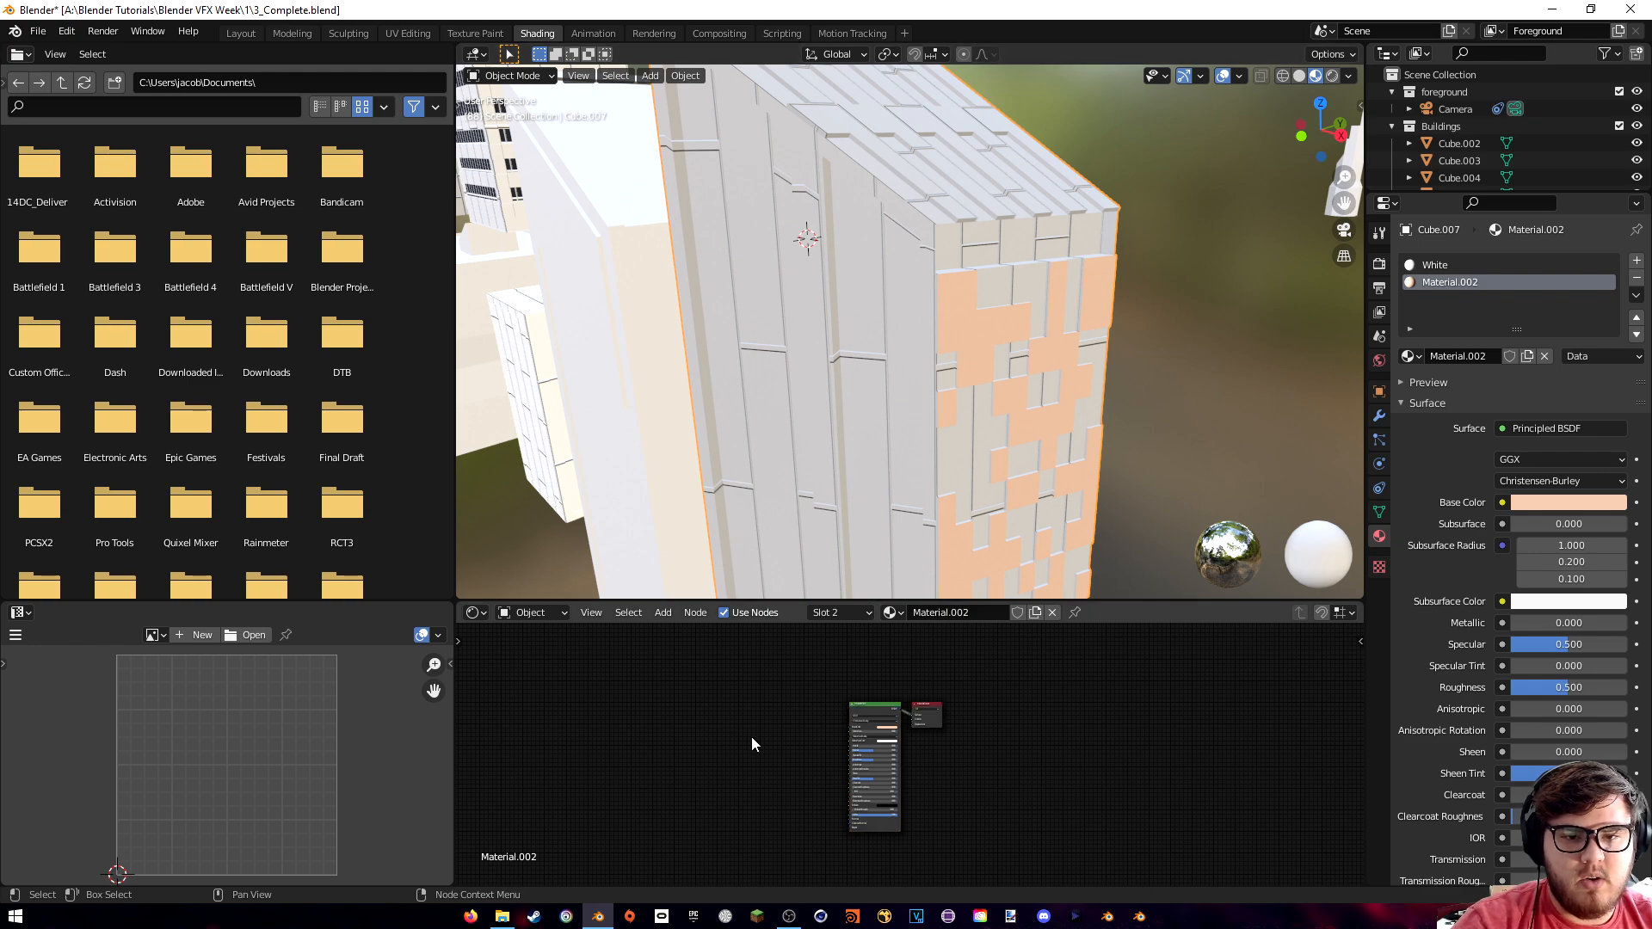
key("Home")
key("shift+a")
type("color")
left_click(850, 723)
left_click_drag(910, 687, 844, 697)
- Add an Object Info node and connect its Random output to the ColorRamp's Fac
scroll(718, 676, "up", 1)
scroll(718, 677, "up", 1)
key("shift+a")
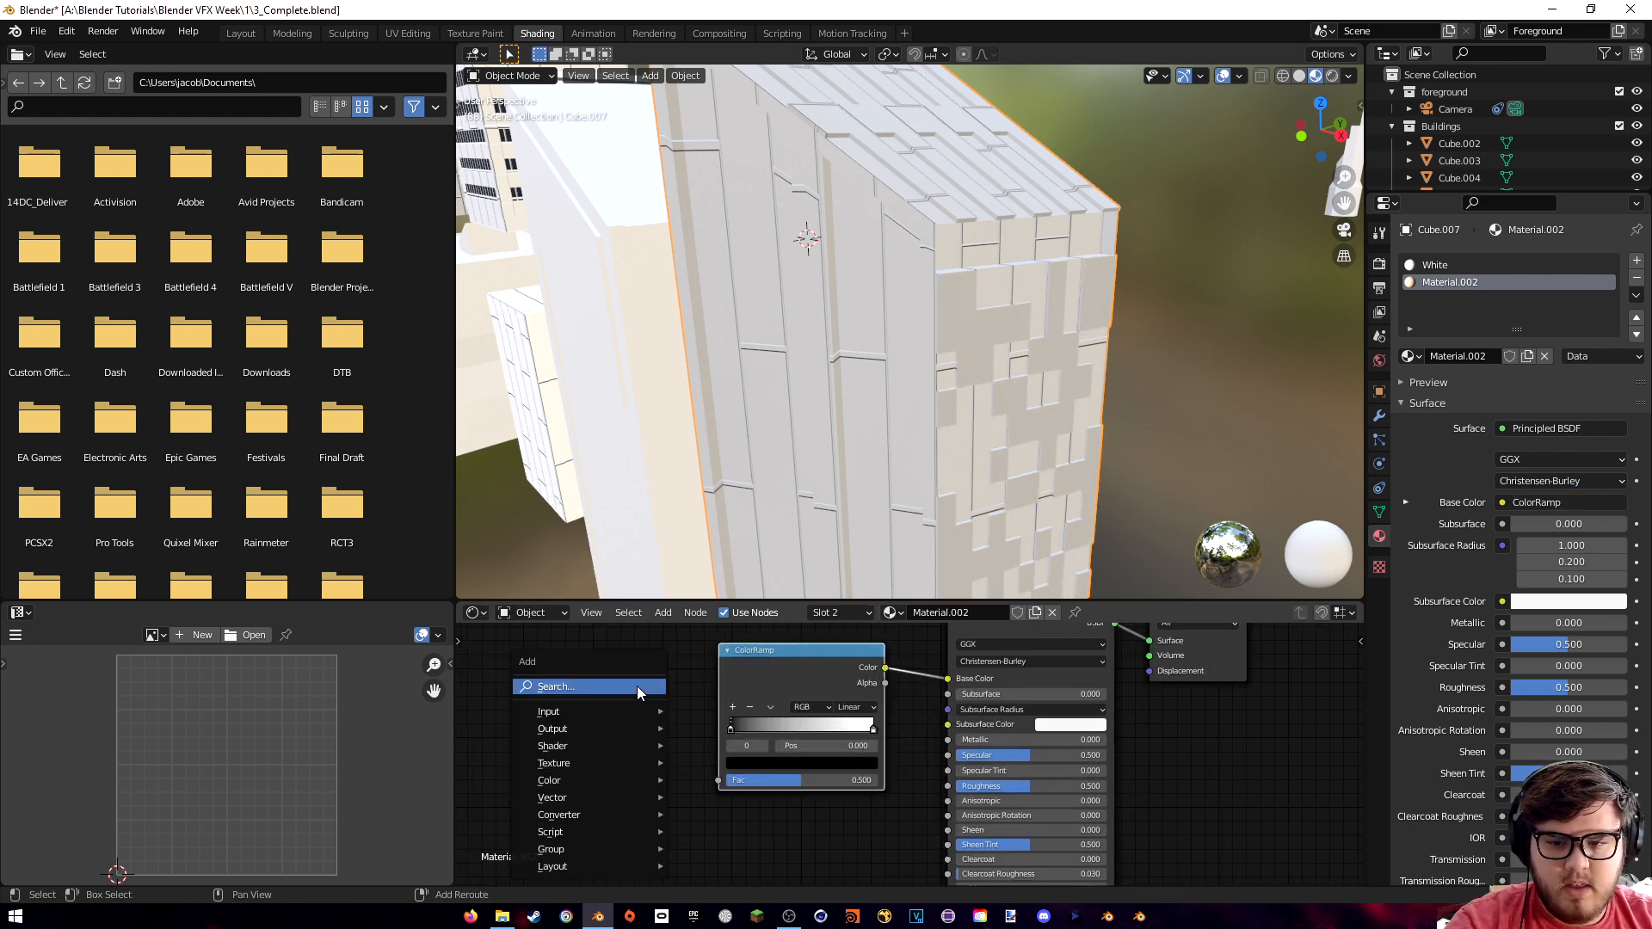
type("object")
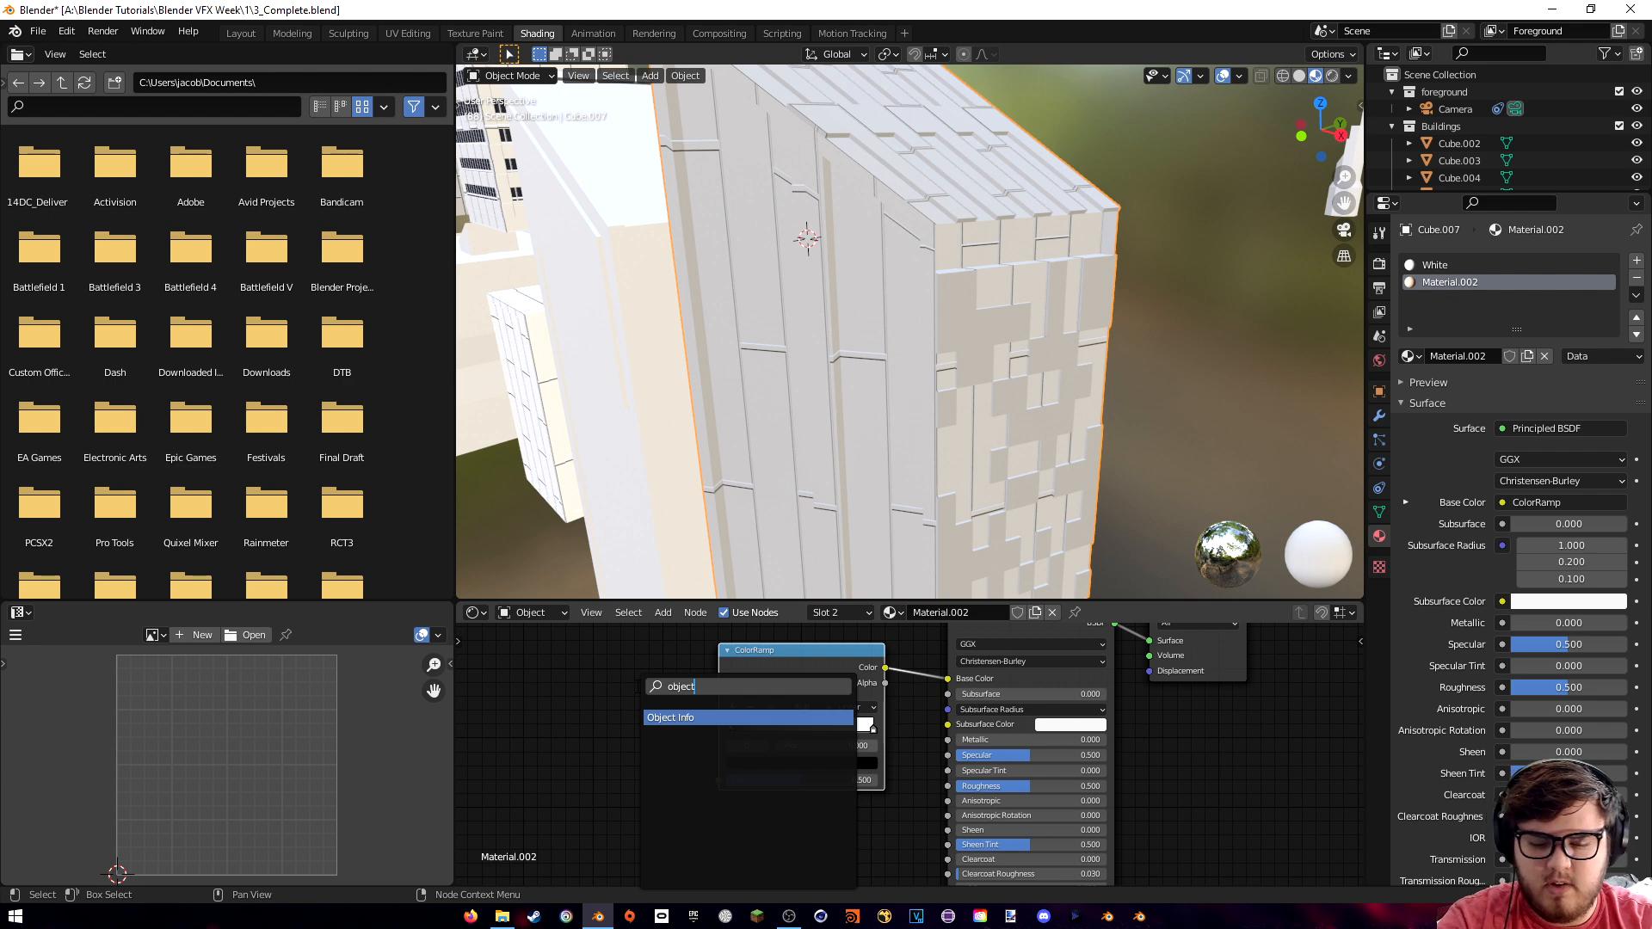
key("Return")
left_click_drag(659, 763, 717, 779)
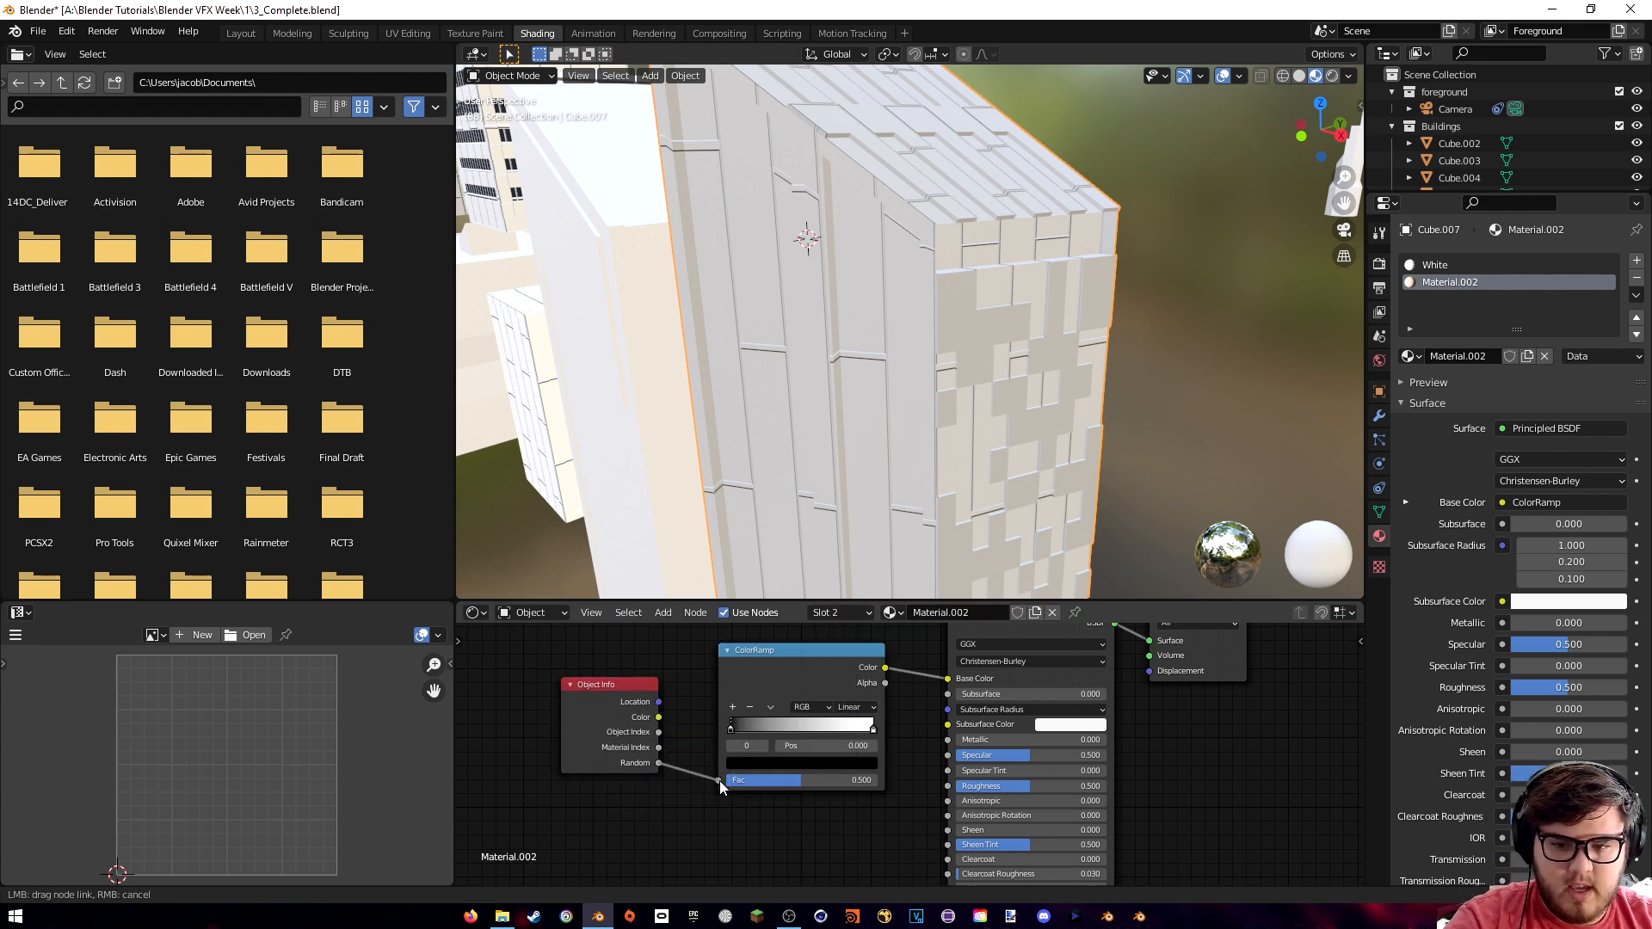
- Set the ColorRamp's first stop to a bright, saturated red
scroll(839, 736, "up", 4)
middle_click_drag(919, 701, 1004, 711)
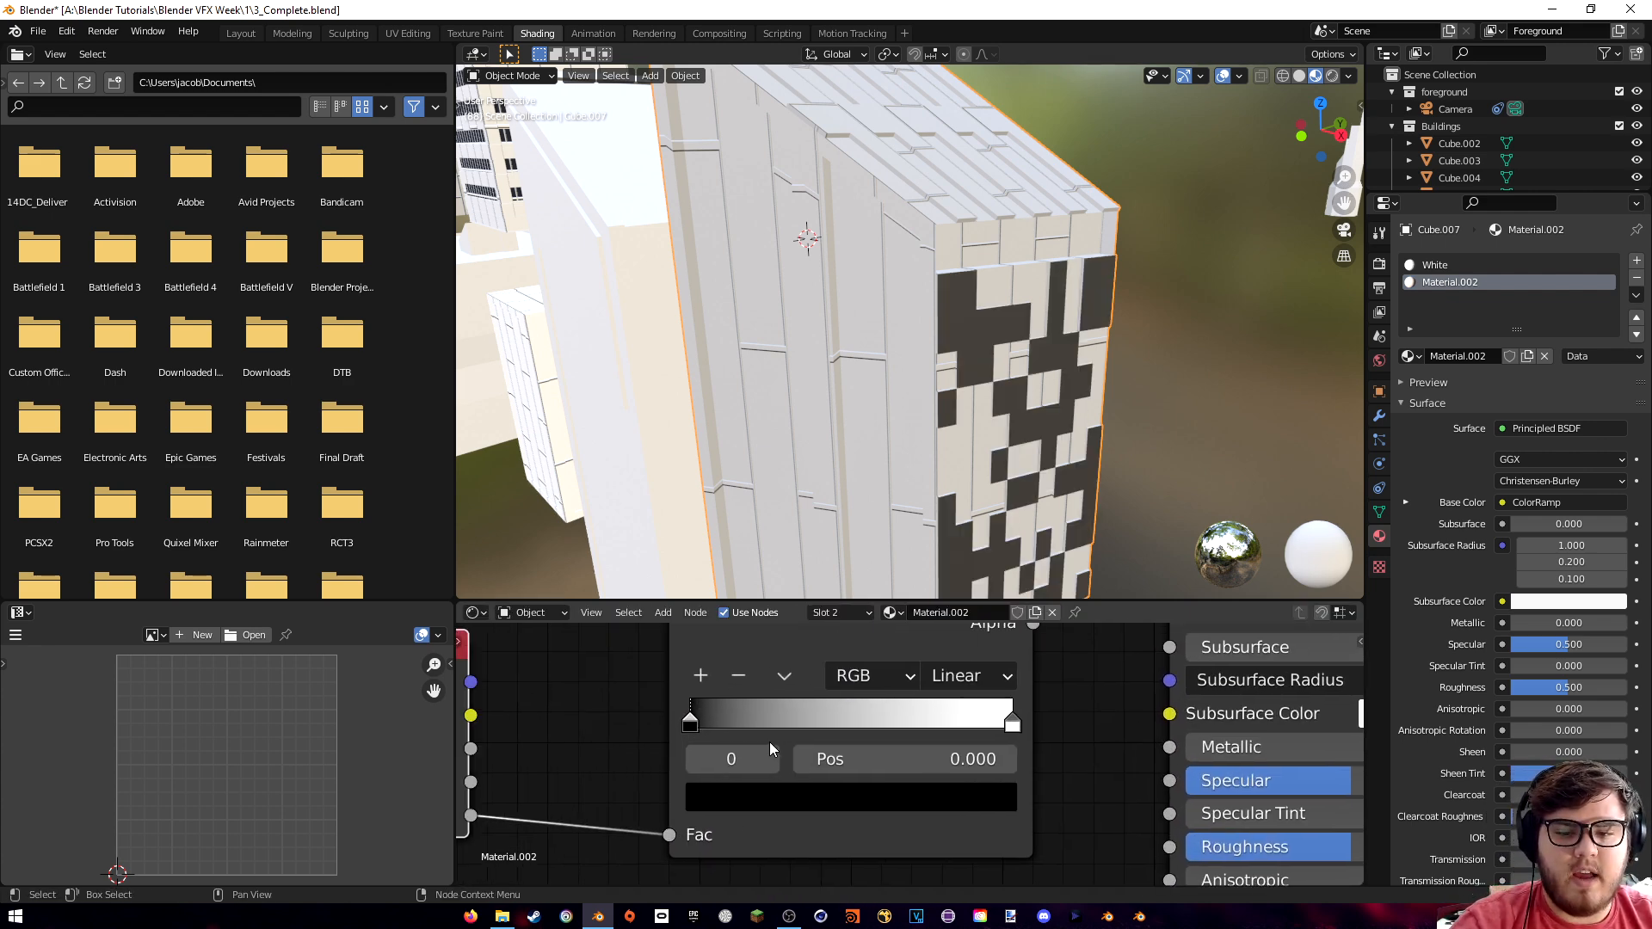
left_click(801, 795)
left_click_drag(946, 499, 946, 376)
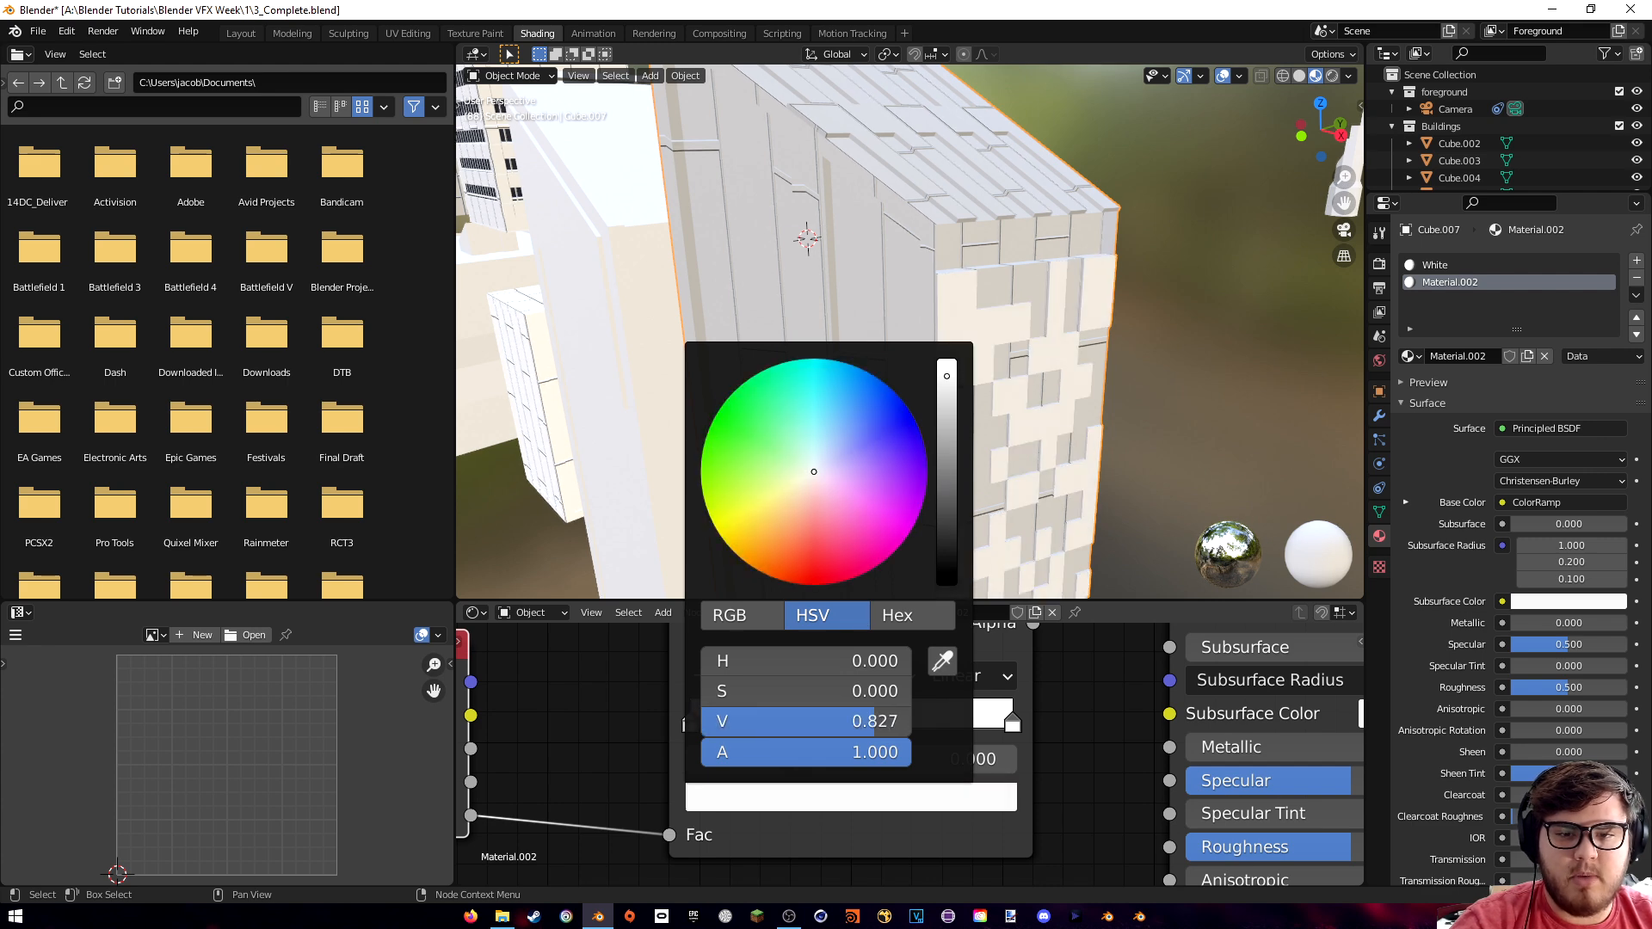
left_click_drag(824, 479, 809, 571)
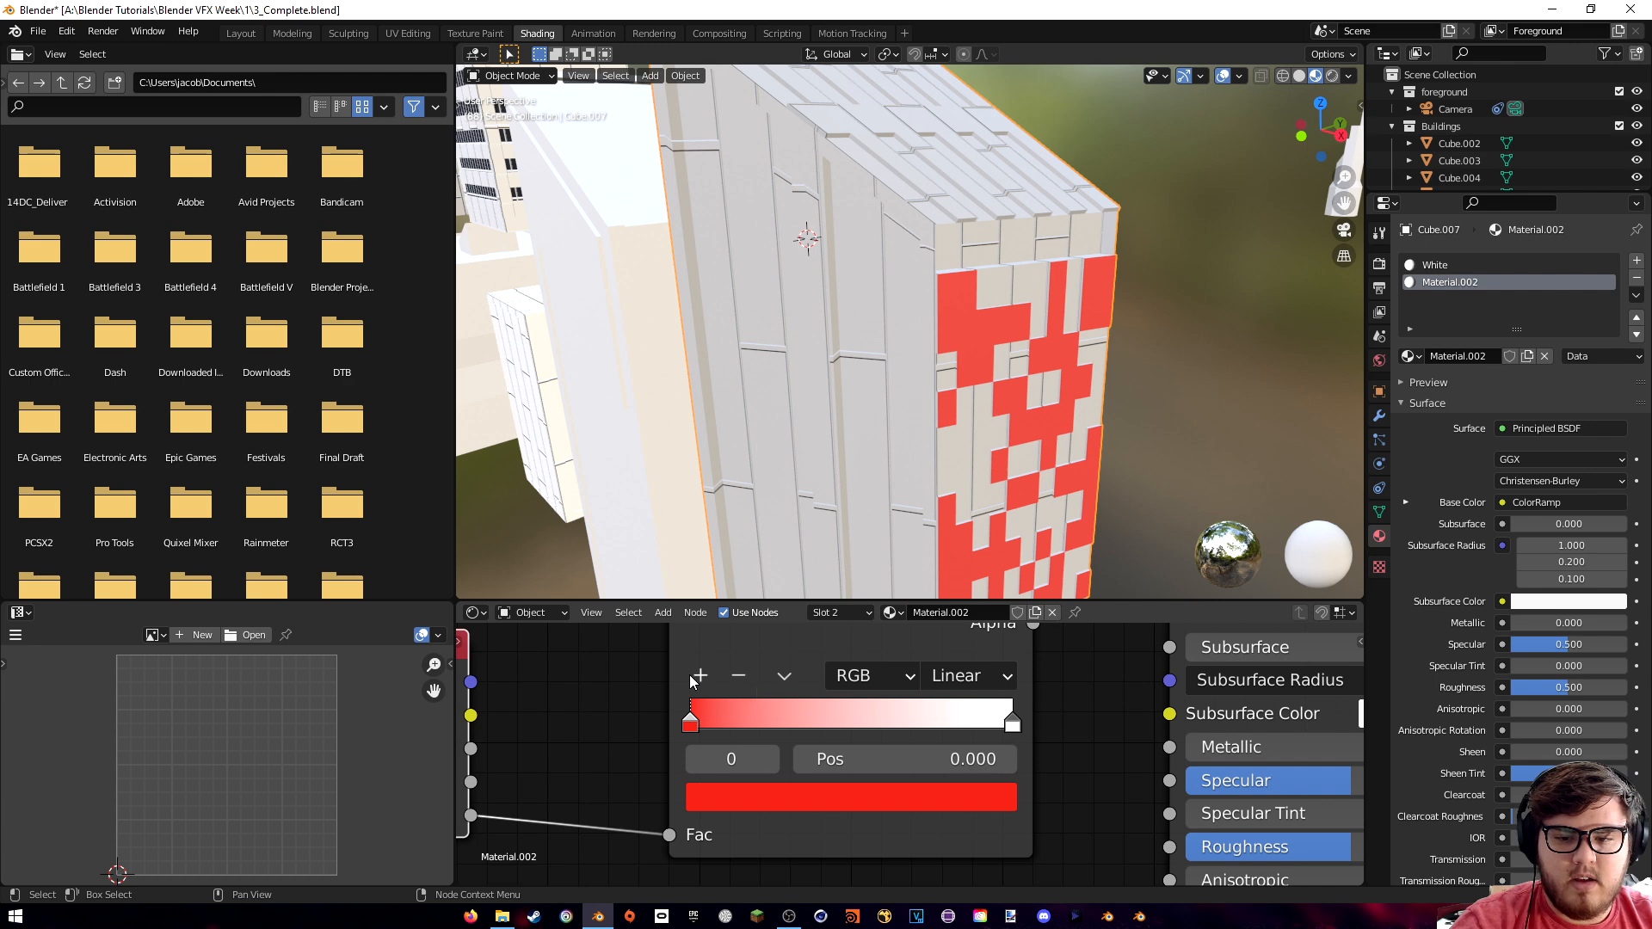
- Add a second ColorRamp stop at position 0.191 and color it orange
left_click(702, 679)
left_click_drag(855, 725, 753, 724)
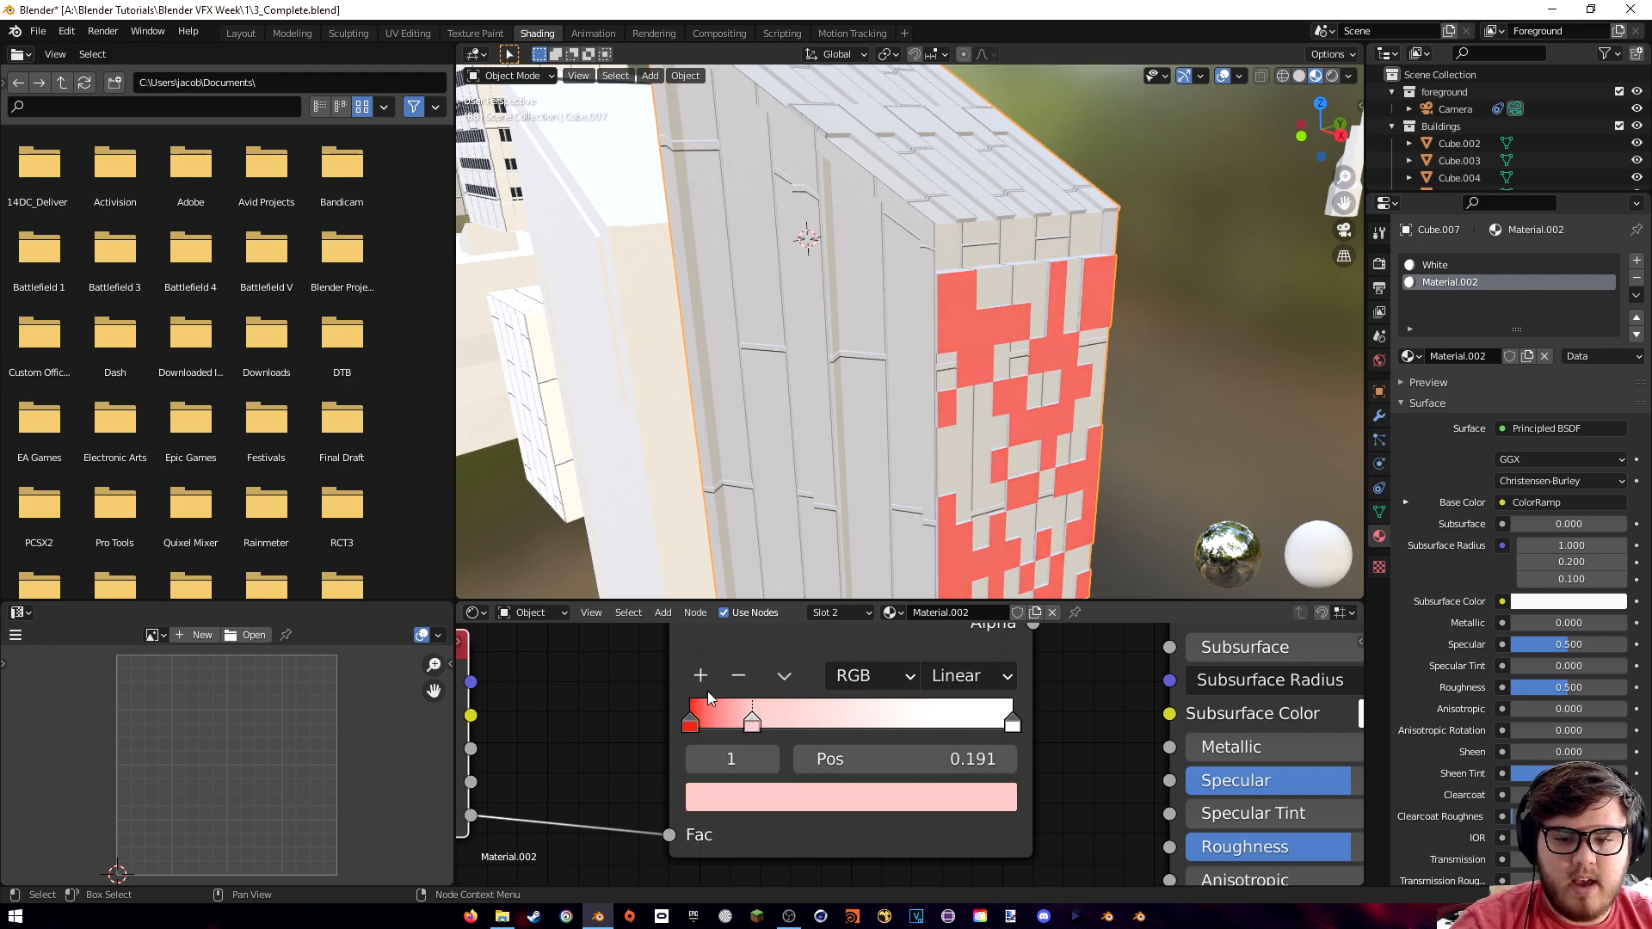
left_click(751, 800)
left_click_drag(771, 532, 772, 537)
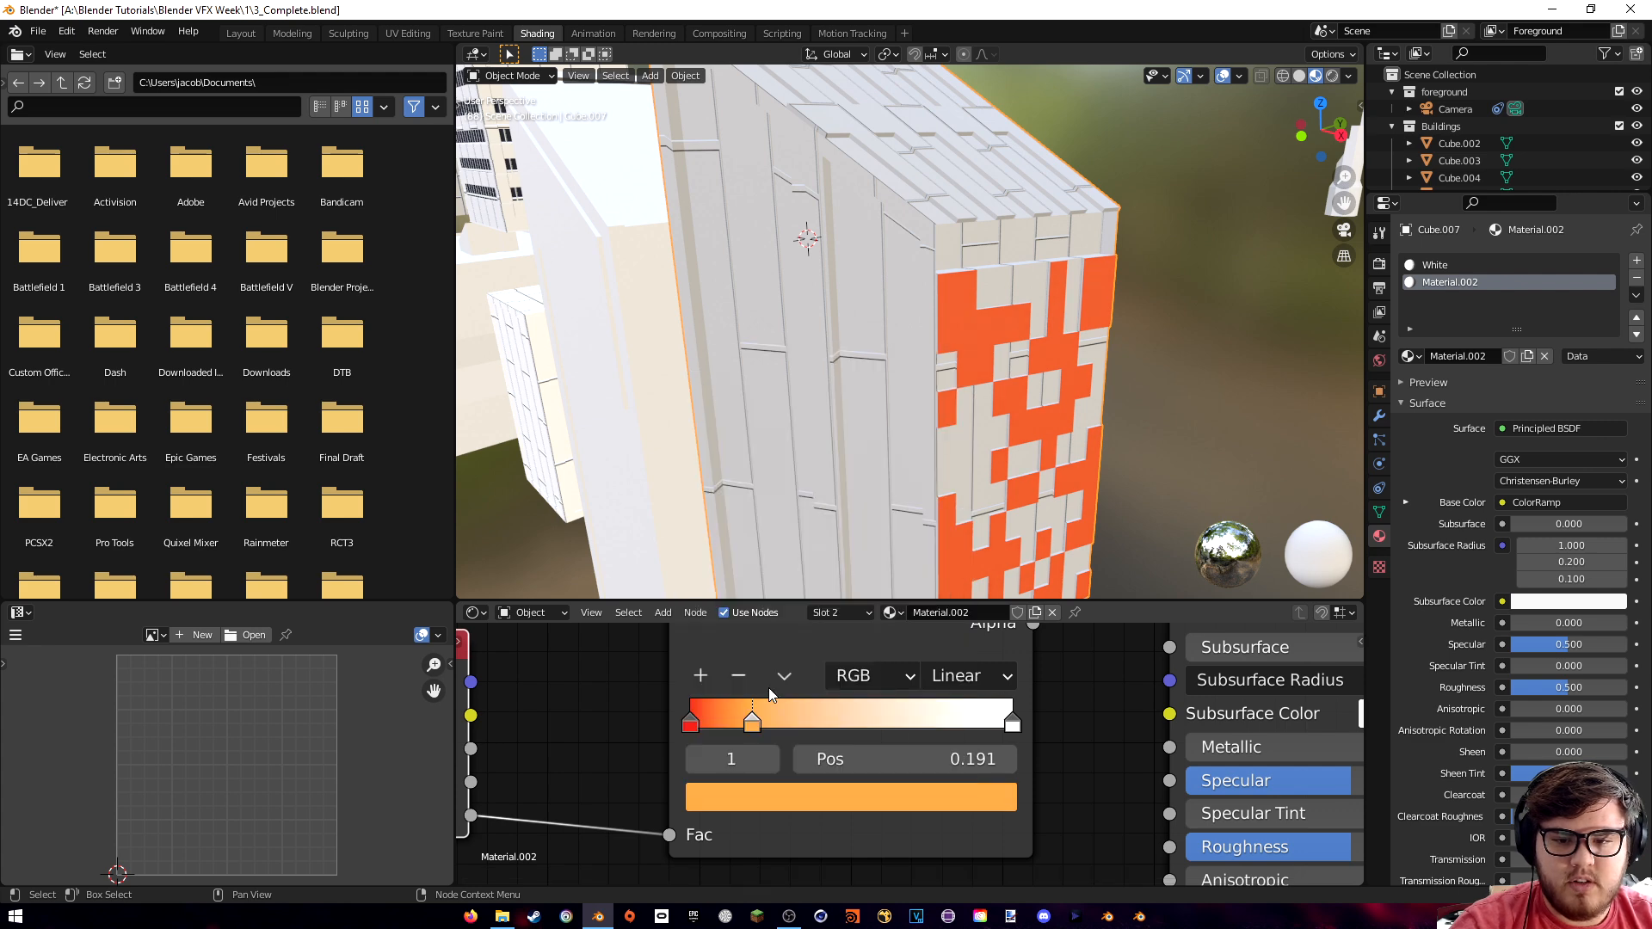
- Add a third ColorRamp stop near the middle of the ramp and color it green
left_click(698, 677)
left_click_drag(723, 718, 823, 721)
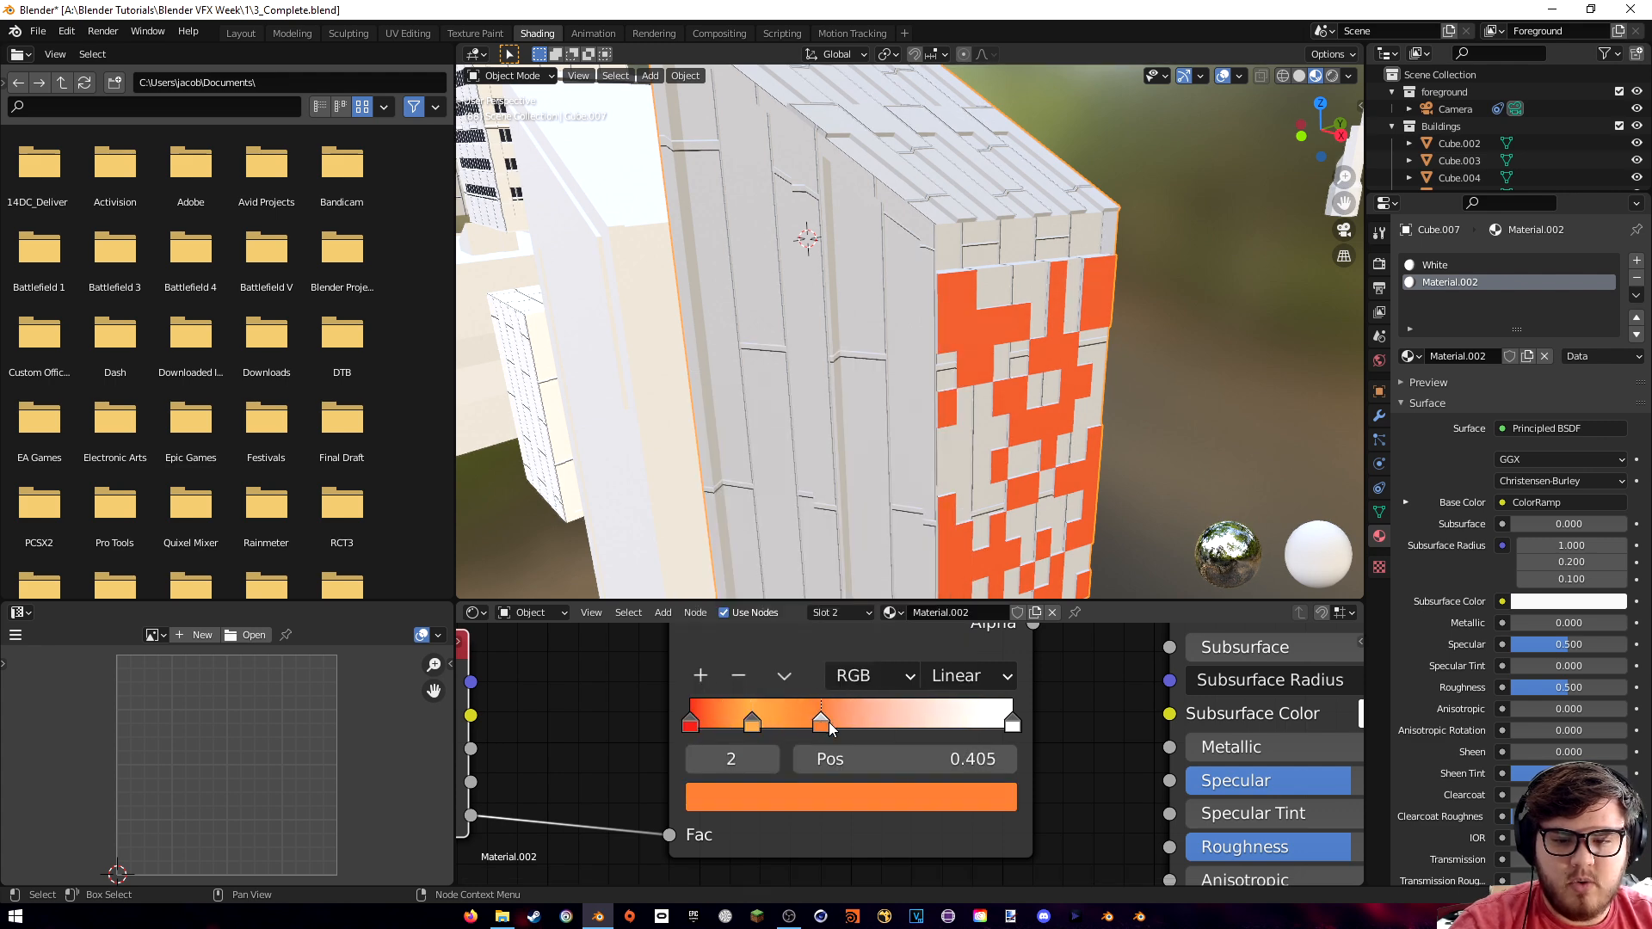
left_click(762, 796)
left_click_drag(814, 478, 741, 458)
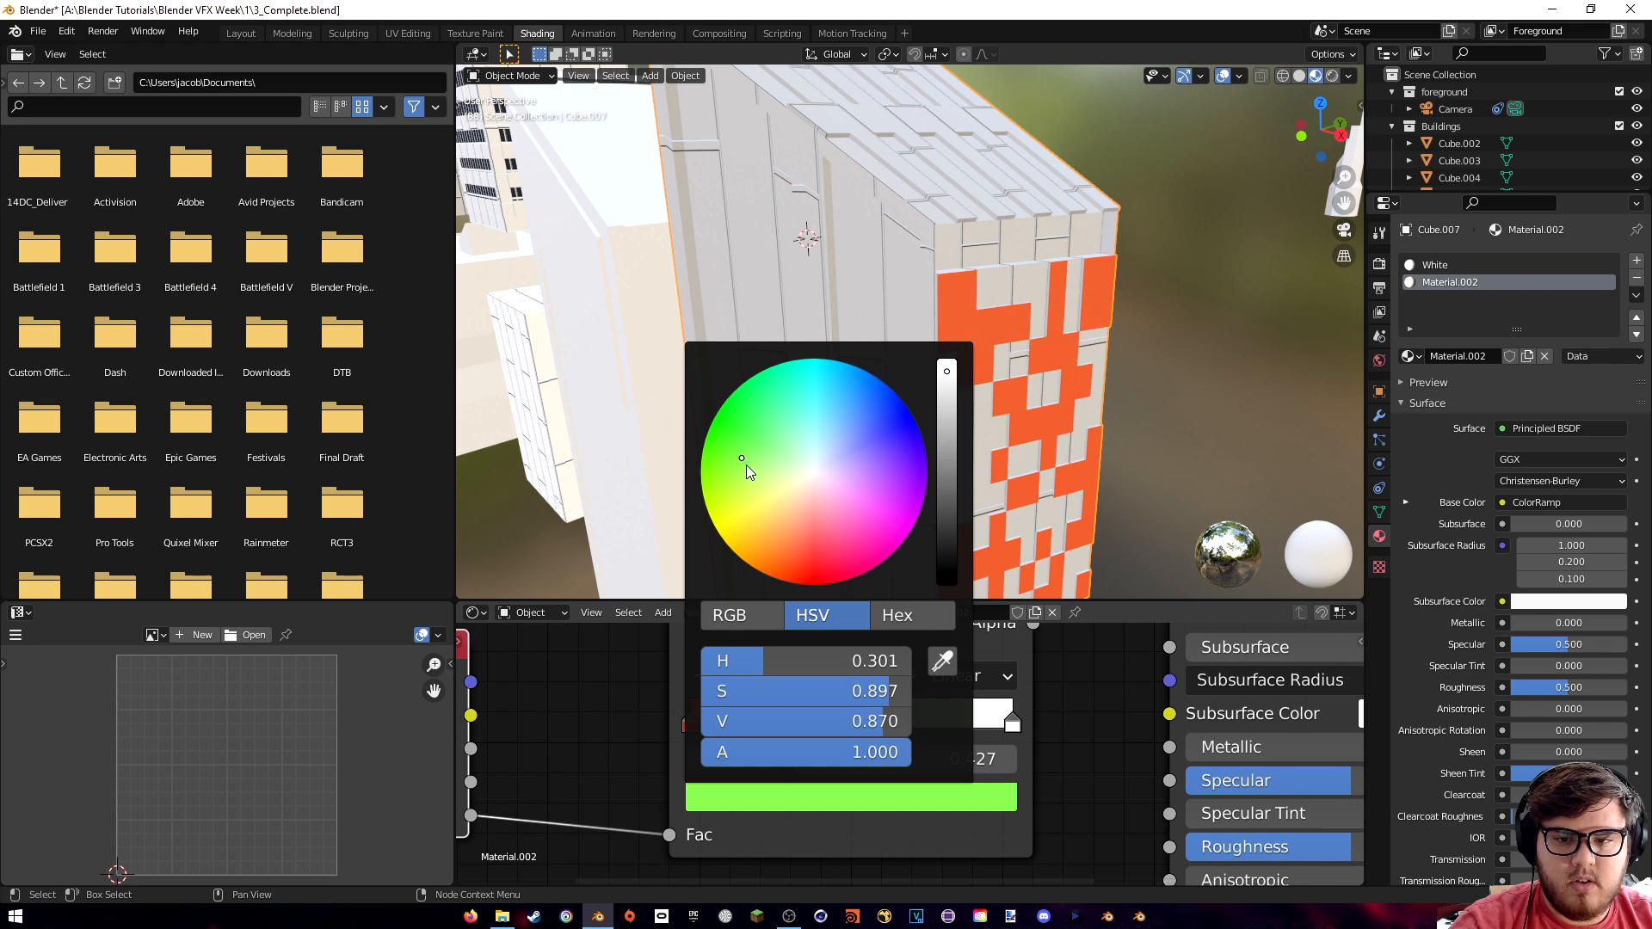
- Add blue and purple stops to the second half of the ColorRamp and make the end stop cyan
left_click(700, 675)
left_click_drag(787, 722, 911, 721)
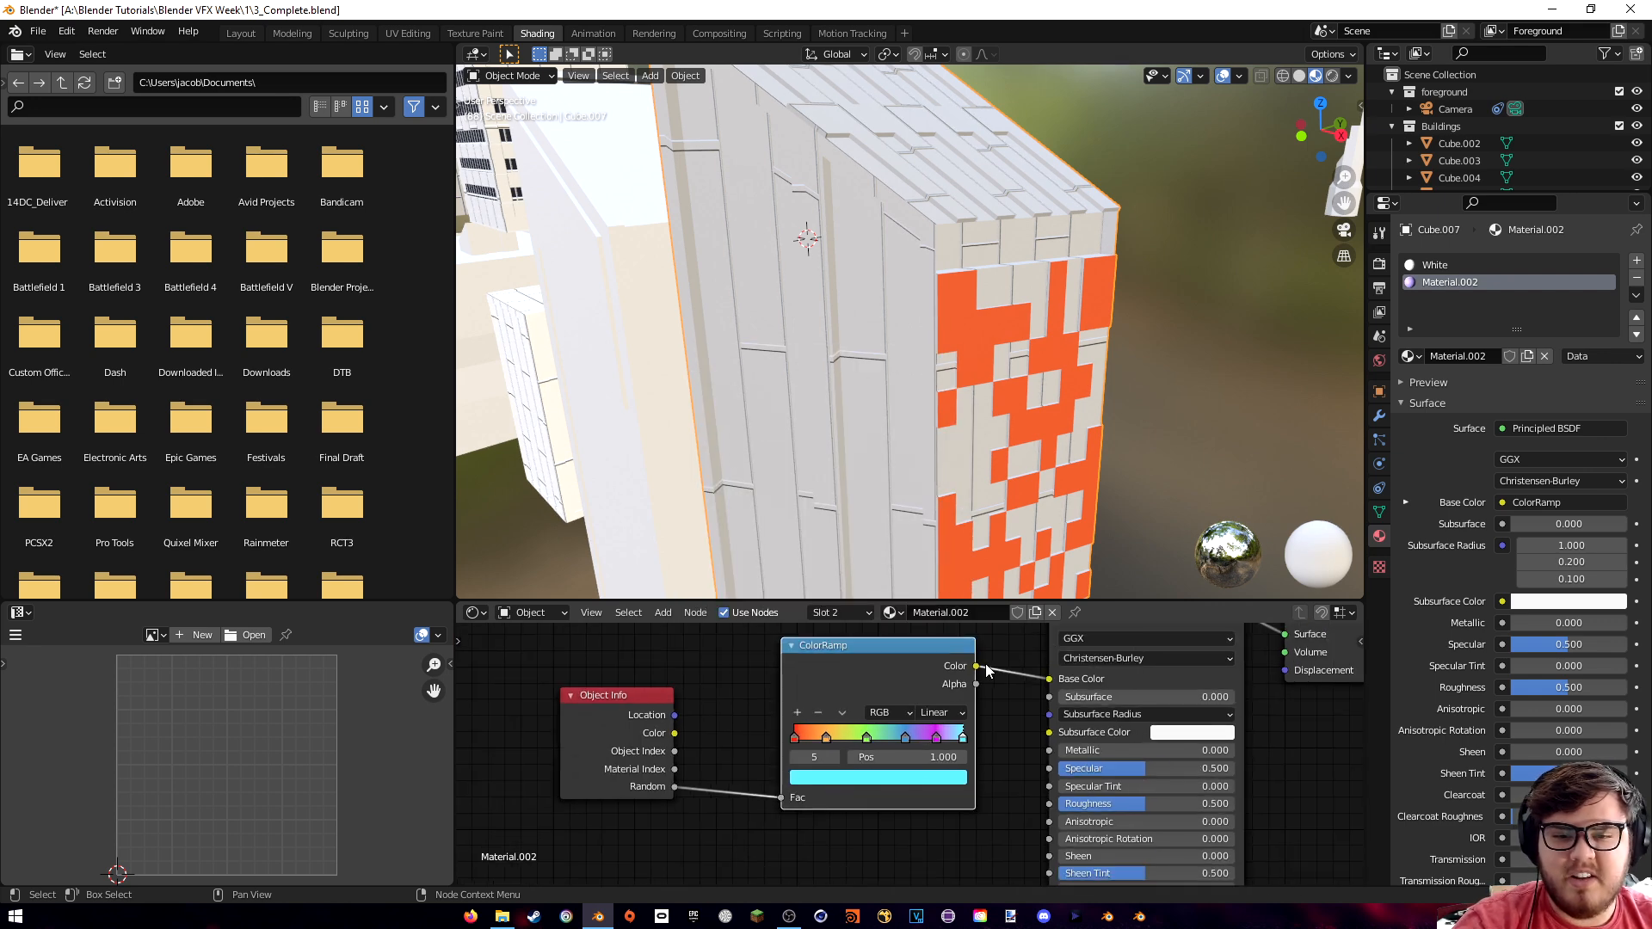
middle_click_drag(968, 675, 848, 685)
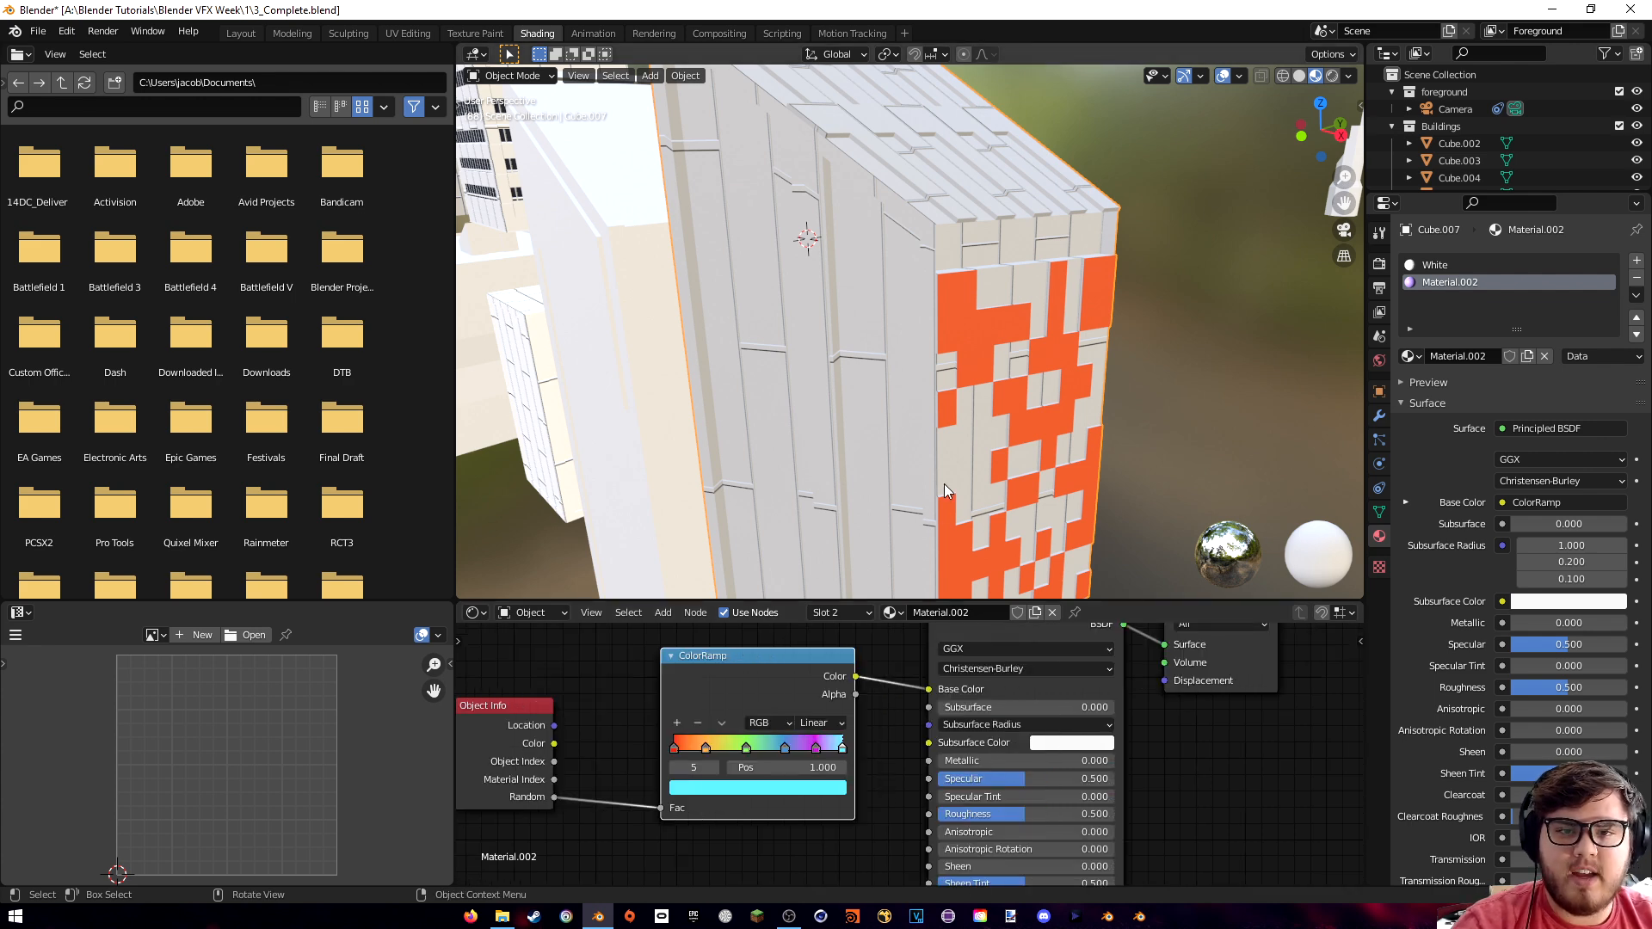
- Duplicate the sloped tower several times to test the random panel color per object, and delete the copies
scroll(947, 474, "down", 5)
scroll(904, 328, "down", 2)
key("shift+d")
left_click(1064, 368)
key("shift+d")
left_click(1196, 486)
key("shift+d")
left_click(1239, 422)
middle_click_drag(1220, 413, 1068, 430, "shift")
left_click_drag(870, 158, 1083, 375)
key("Delete")
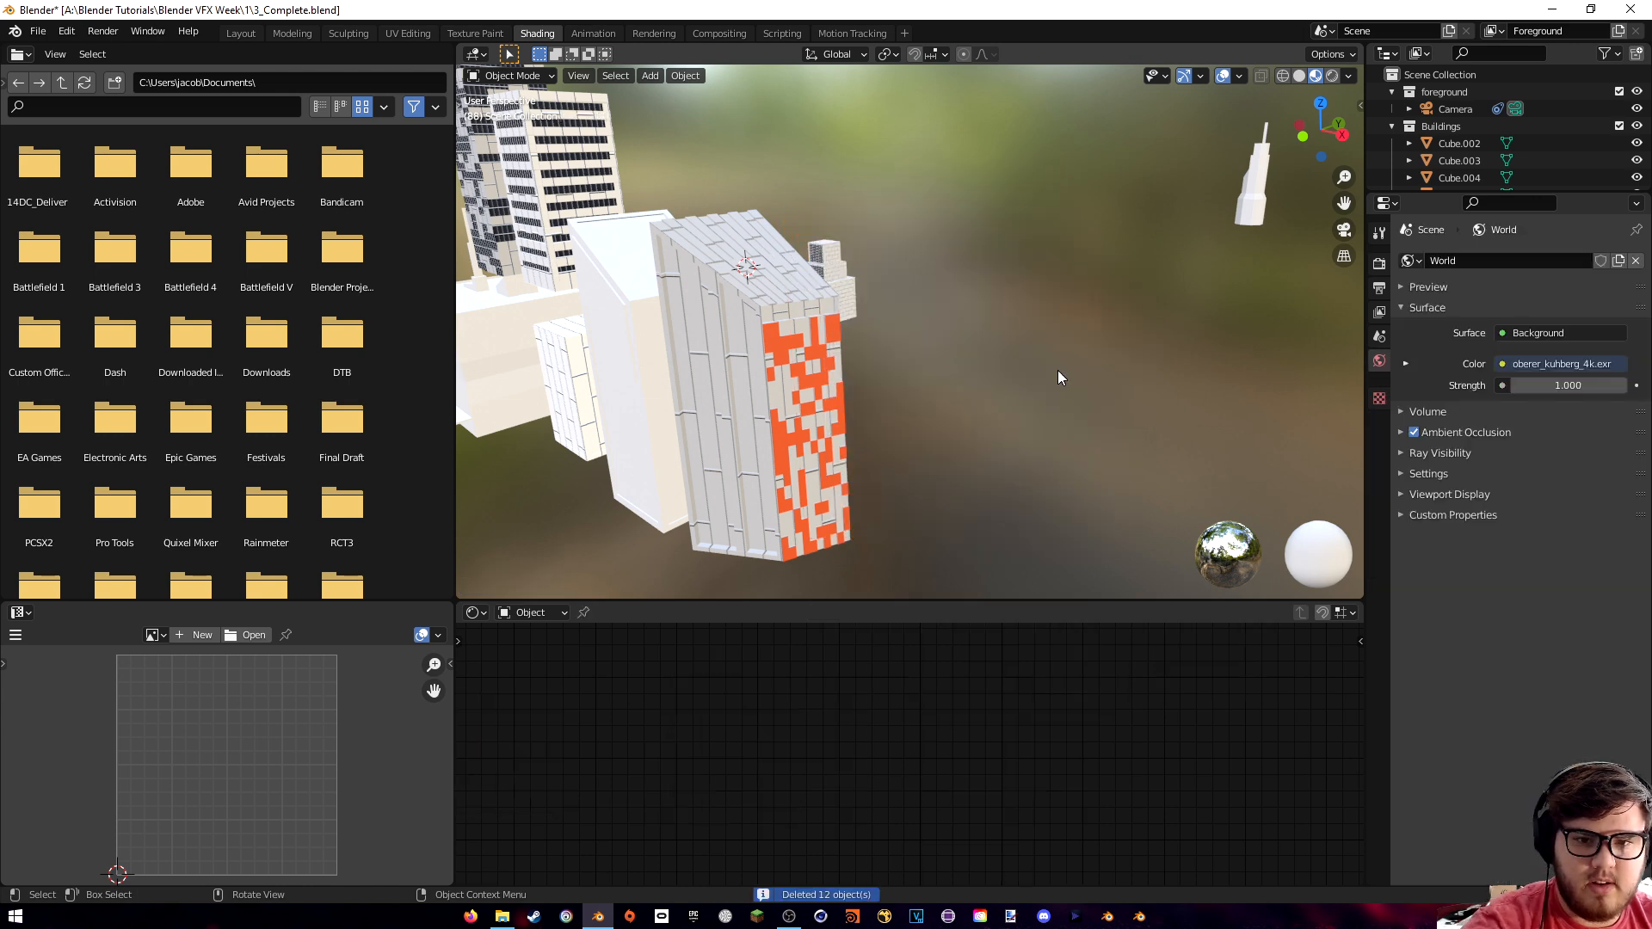
- Select the row of faces above the colored panels on the sloped tower's front side in Edit Mode
scroll(859, 452, "up", 5)
middle_click_drag(728, 319, 891, 332, "shift")
scroll(891, 332, "up", 2)
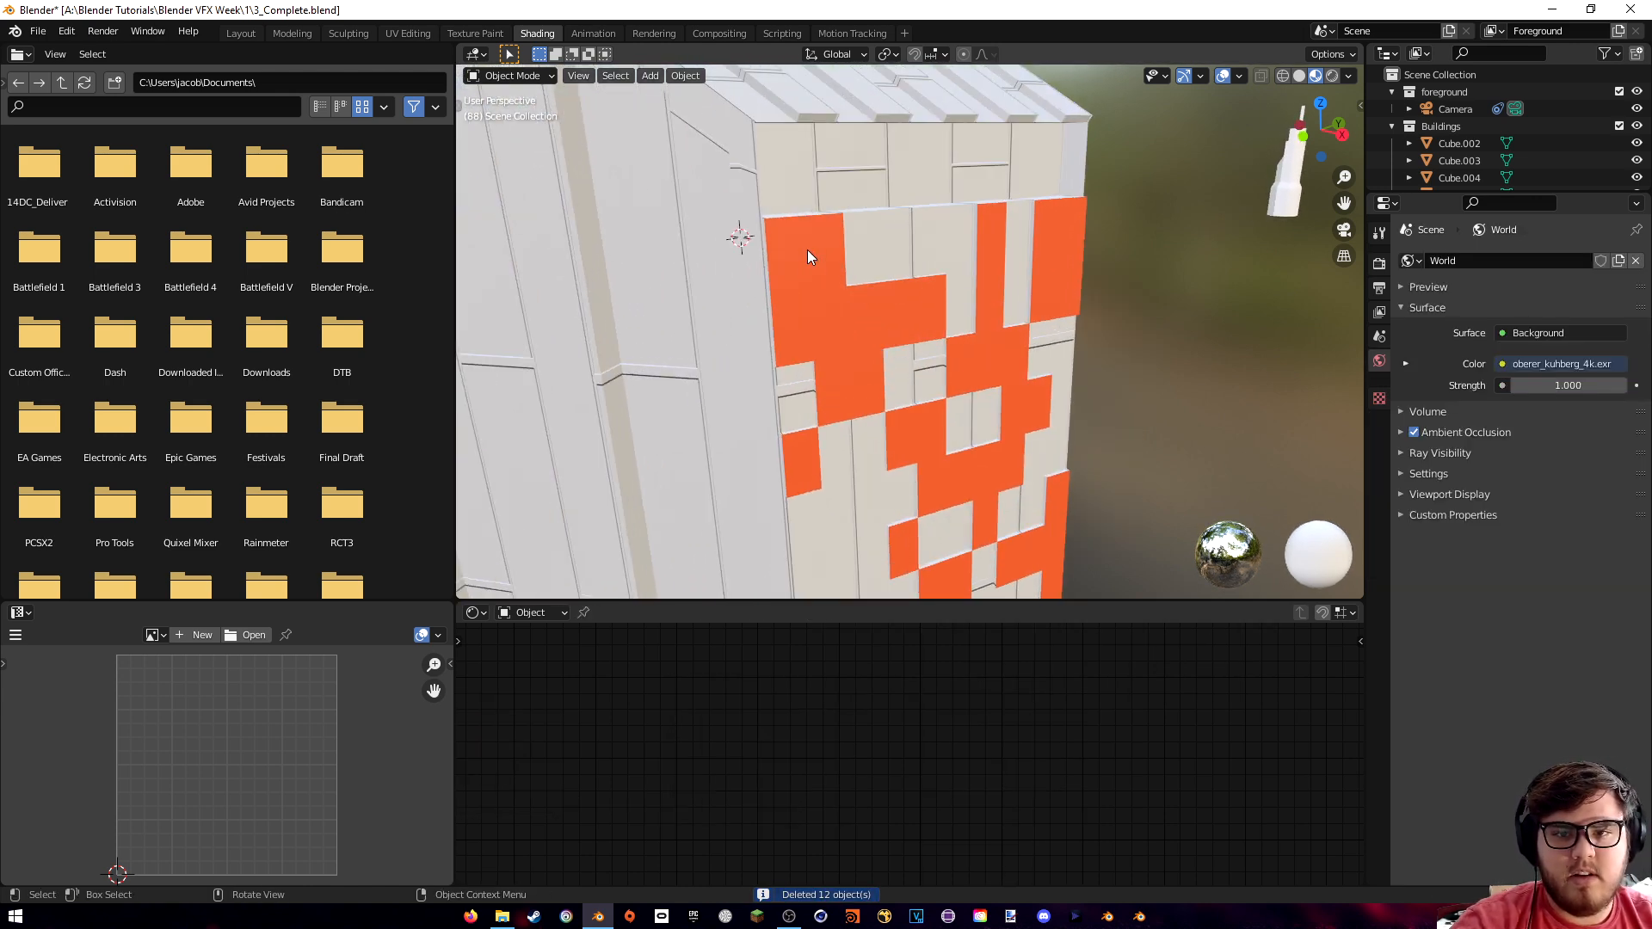
middle_click_drag(947, 261, 841, 277)
scroll(876, 363, "up", 5)
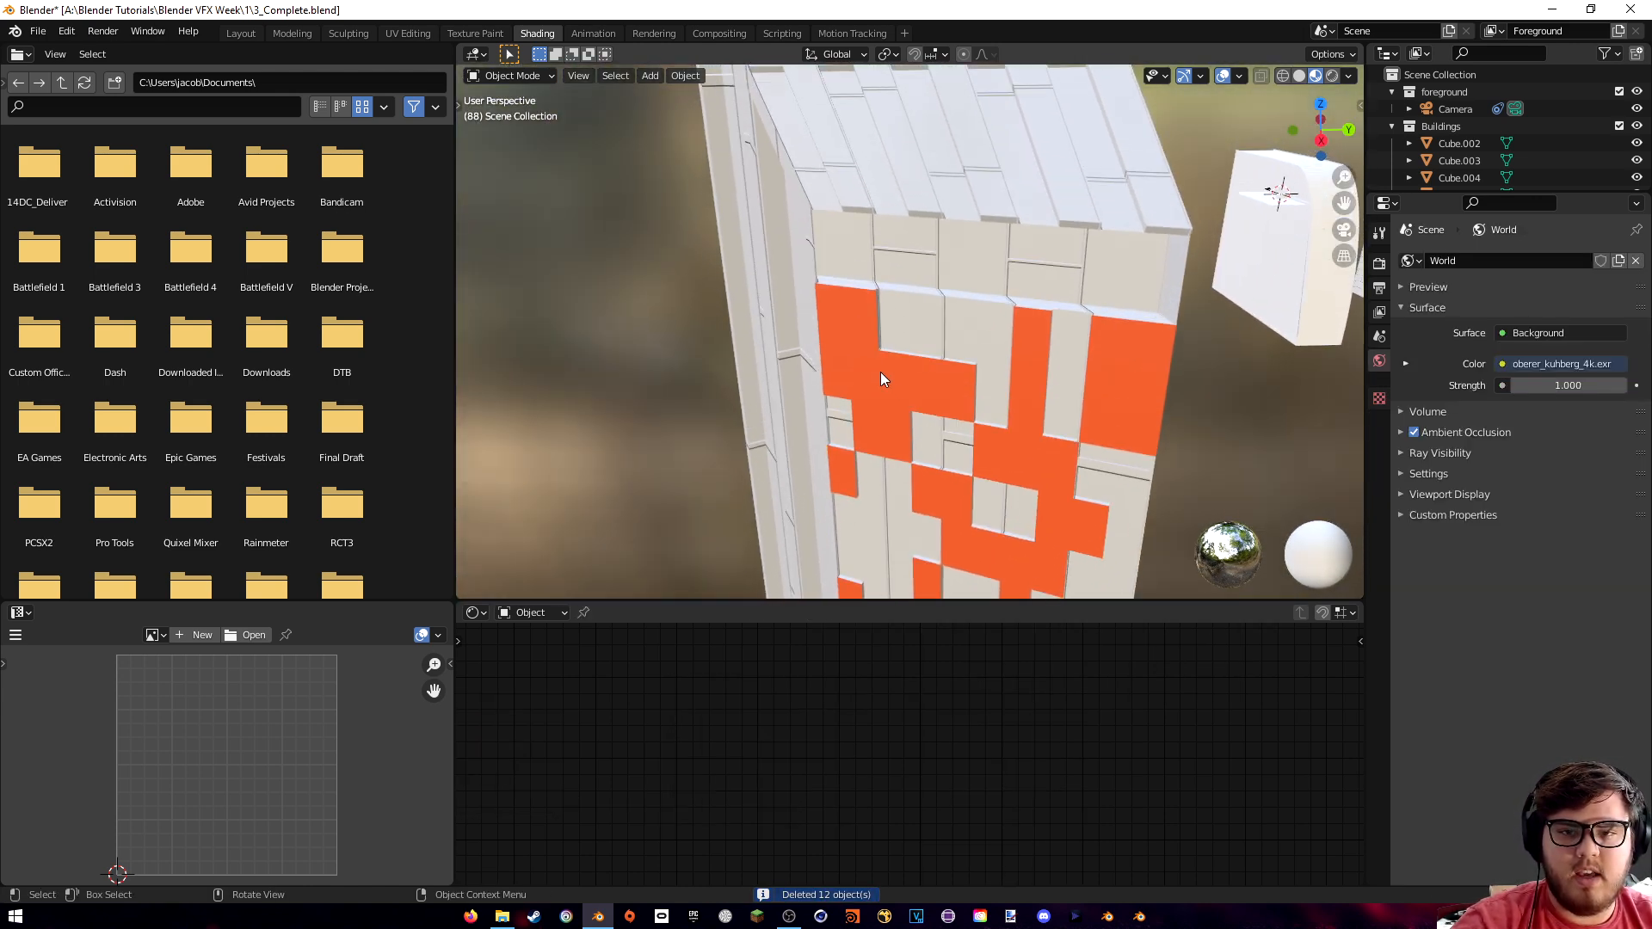
left_click(964, 290)
key("Tab")
scroll(964, 291, "down", 4)
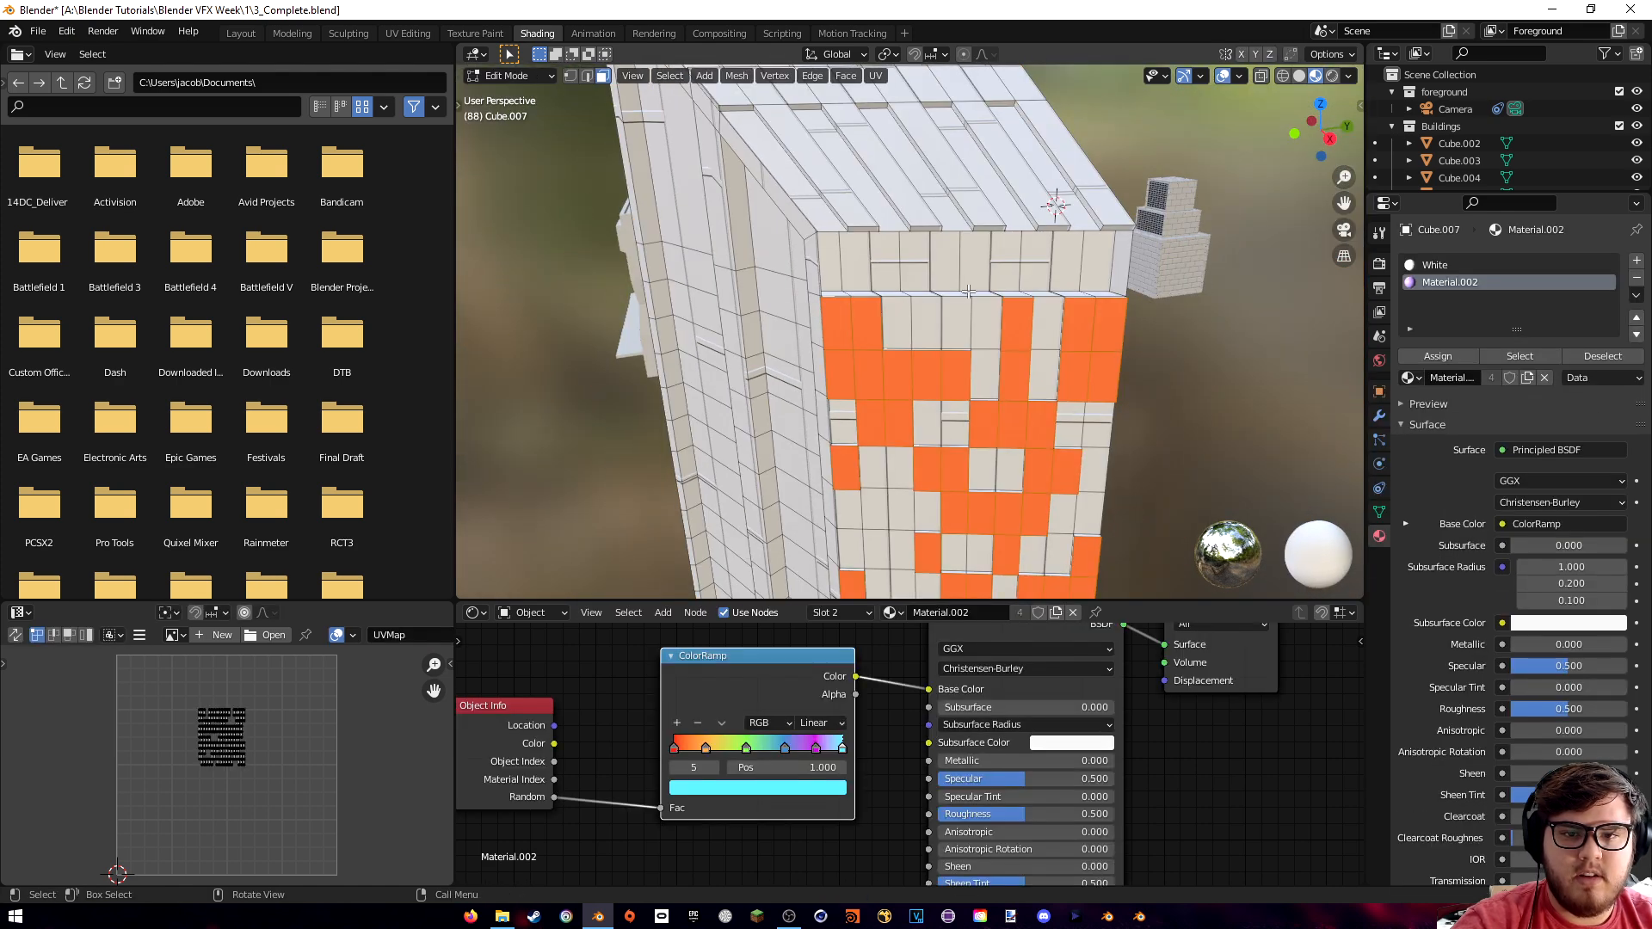
left_click(855, 266)
left_click(886, 267, "shift")
left_click(917, 267, "shift")
left_click(945, 267, "shift")
left_click(974, 269, "shift")
left_click(1005, 269, "shift")
left_click(1035, 270, "shift")
left_click(1065, 269, "shift")
left_click(1095, 270, "shift")
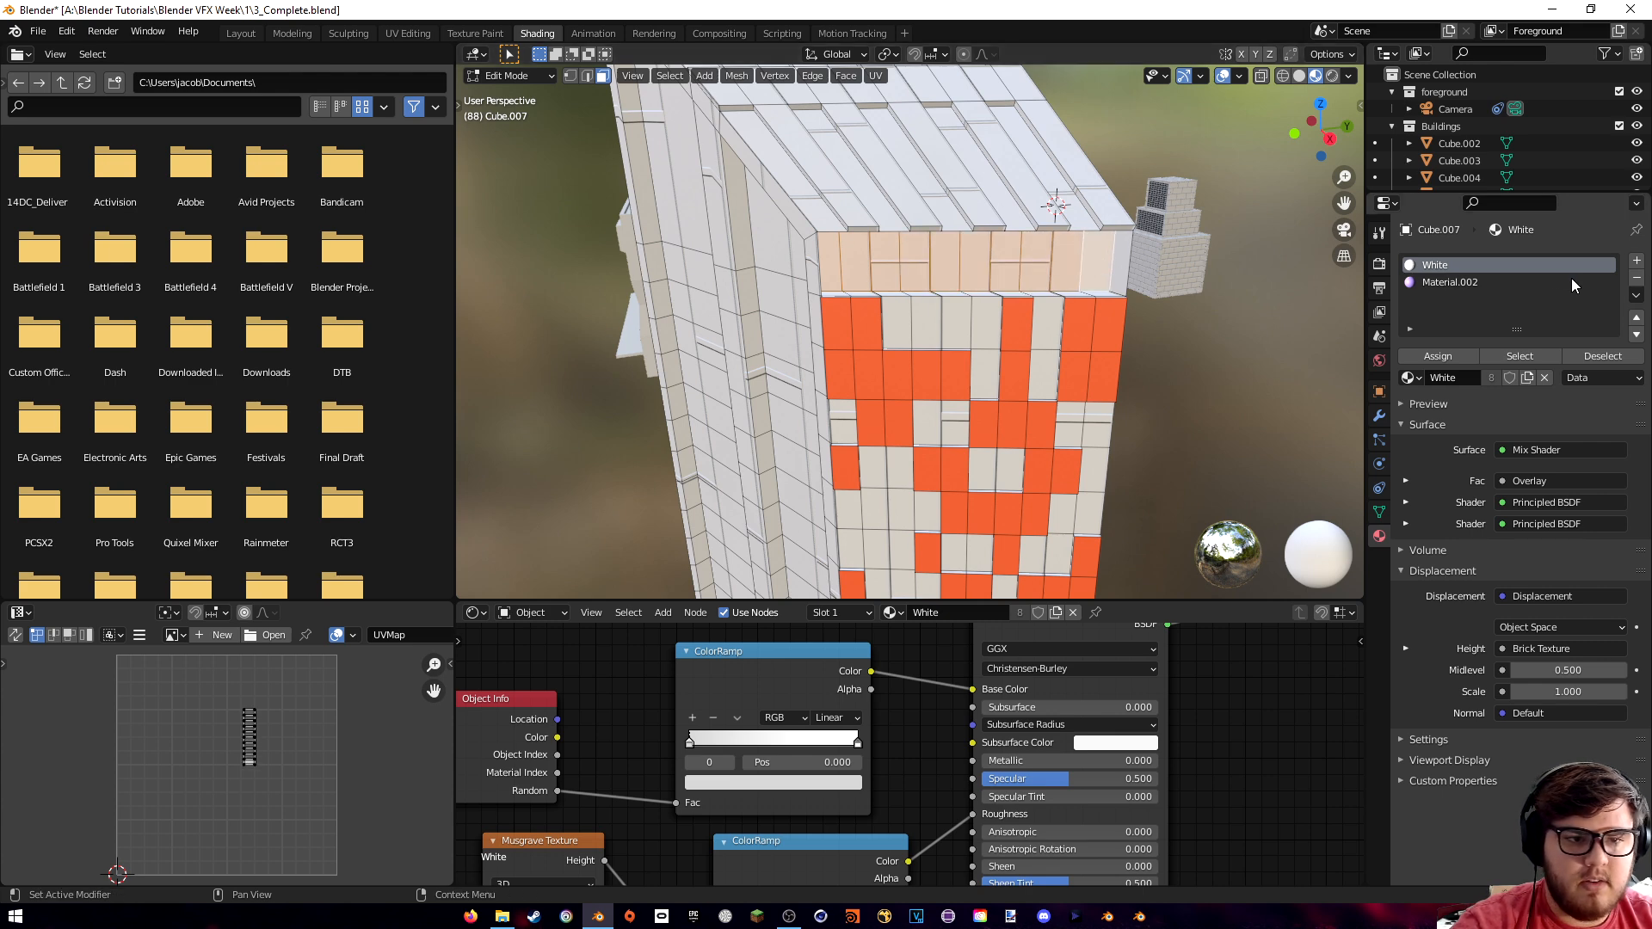
- Add a third material slot with a new material named Red and set its Base Color to pure red
left_click(1637, 262)
left_click(1471, 376)
type("Red")
key("Return")
left_click(1532, 527)
left_click(1549, 524)
left_click_drag(1554, 392, 1539, 403)
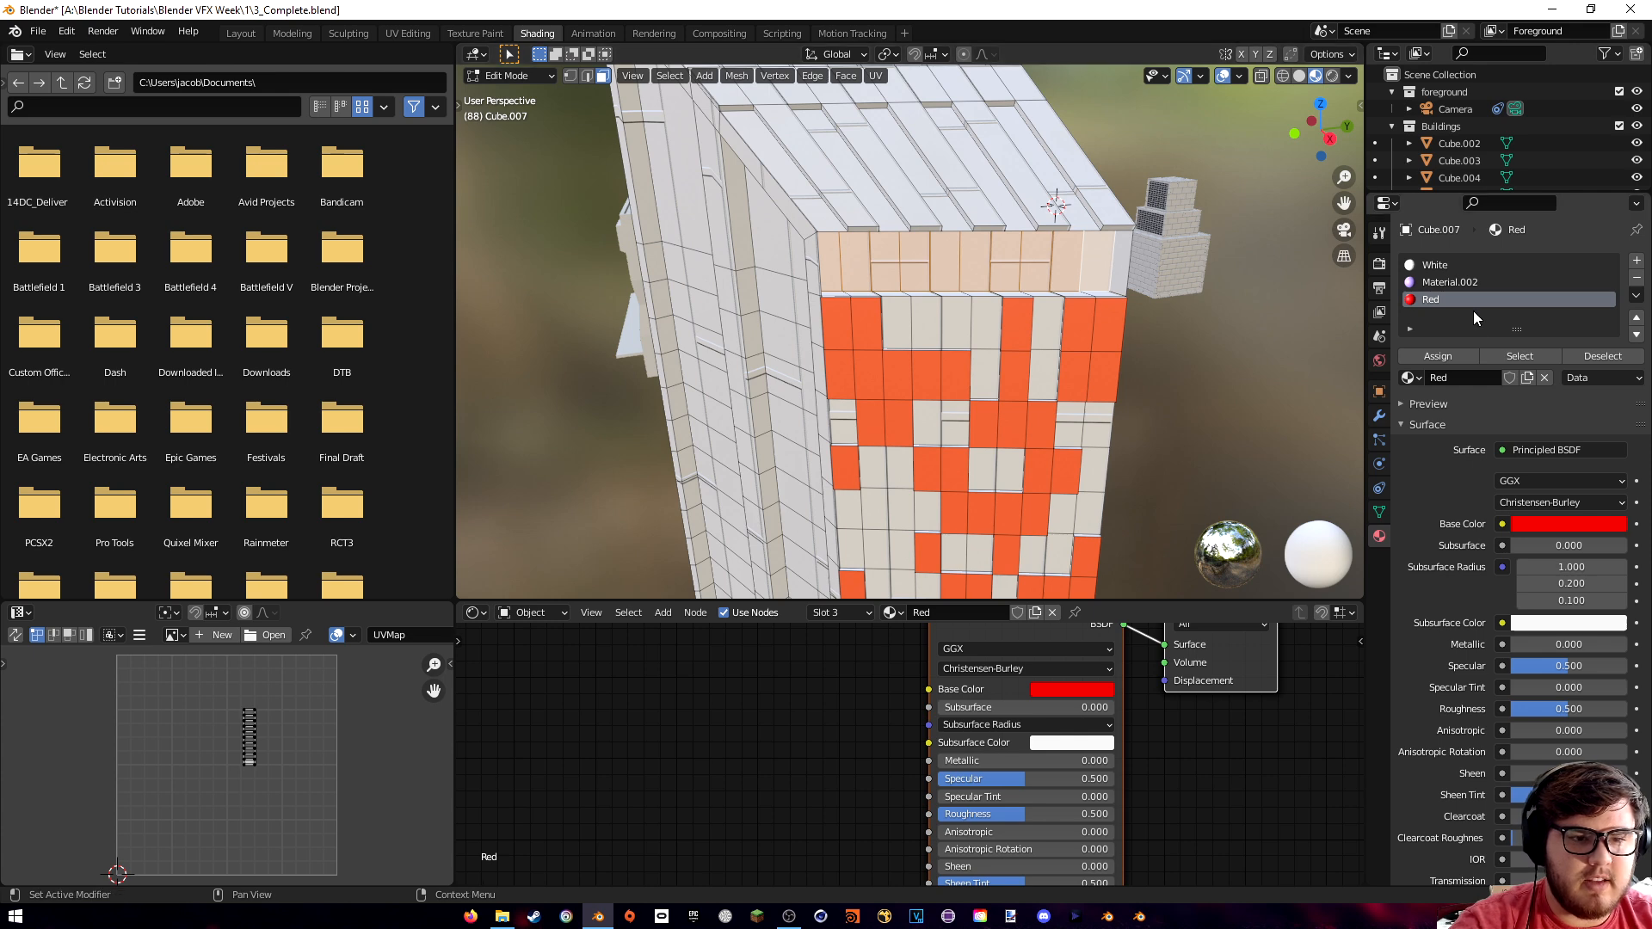
- Assign Red to the selected face row and set its Specular to 0.081 and Roughness to 0.897
left_click(1452, 358)
key("Tab")
mouse_move(943, 383)
middle_mouse_down()
mouse_move(962, 369)
mouse_move(944, 359)
middle_mouse_up()
key("Tab")
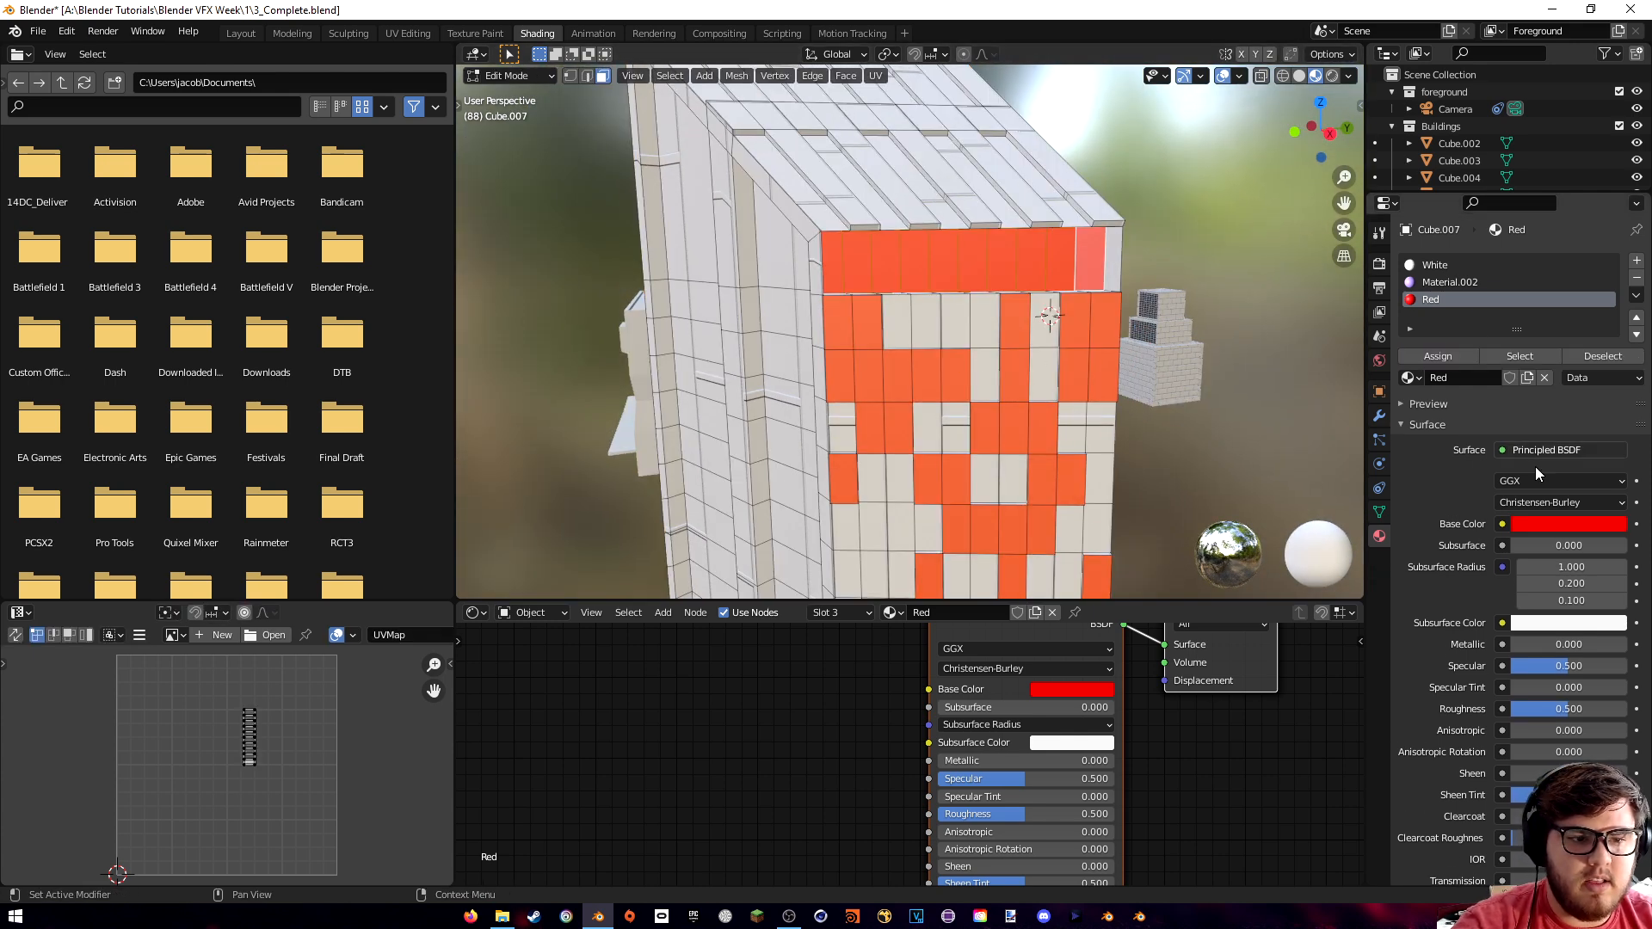
mouse_move(1561, 666)
left_mouse_down()
mouse_move(1522, 666)
mouse_move(1614, 709)
left_mouse_up()
key("Tab")
middle_click_drag(1108, 358, 1147, 324)
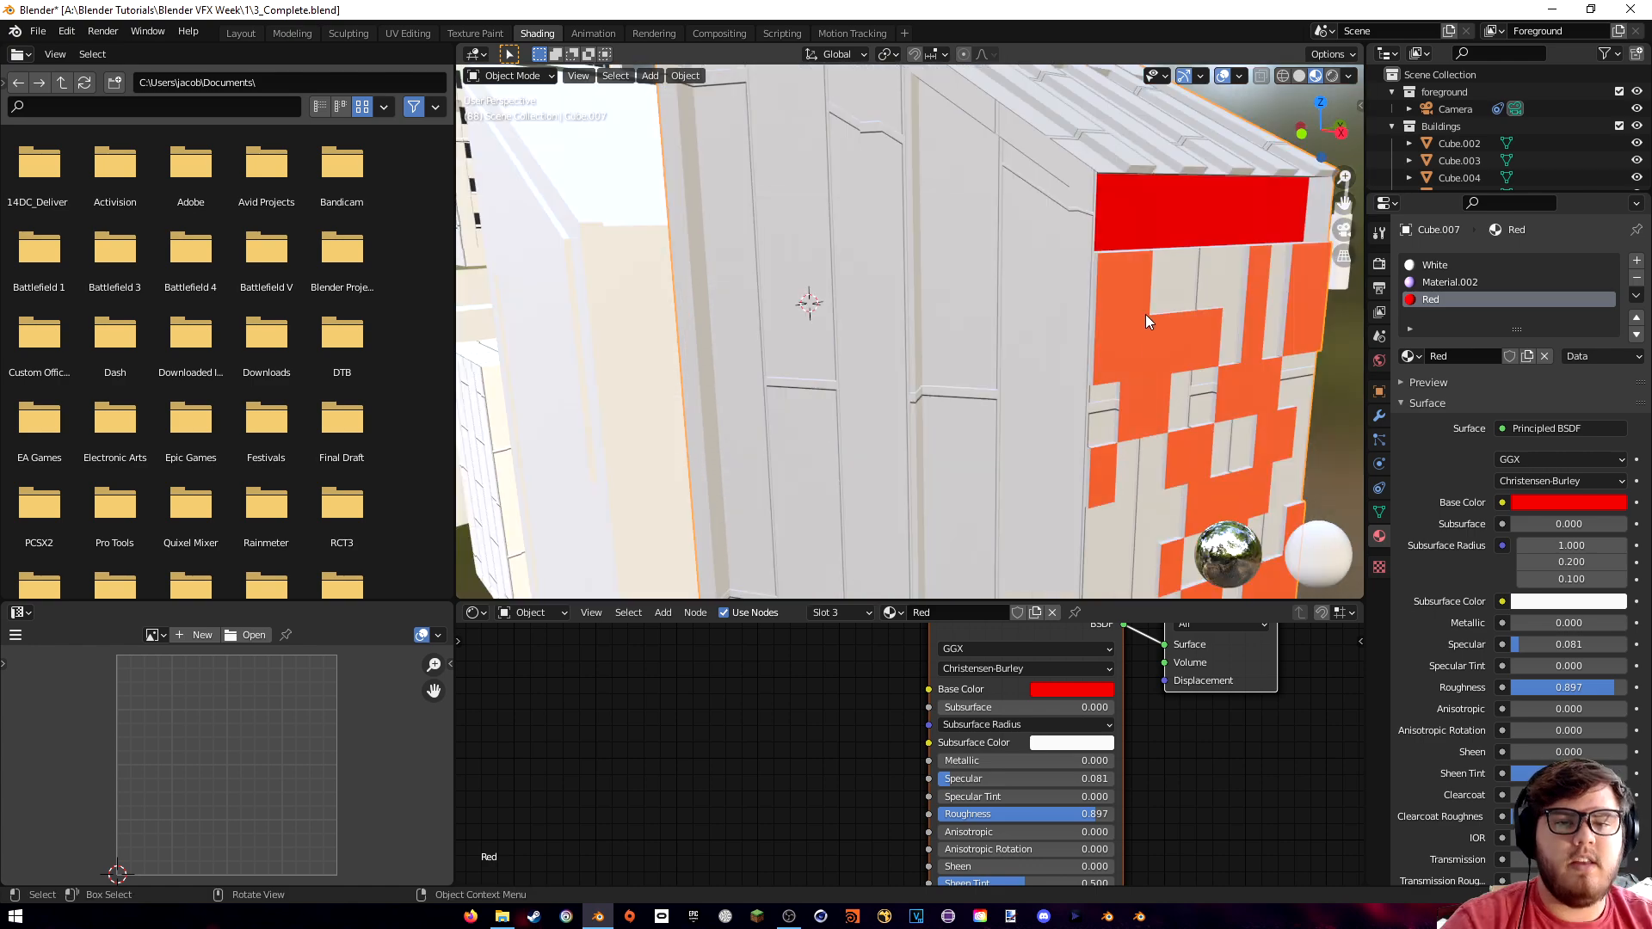
- Select the full-height column of faces between the ribs nearest the back of the sloped tower's broad side
key("Tab")
scroll(1080, 335, "down", 5)
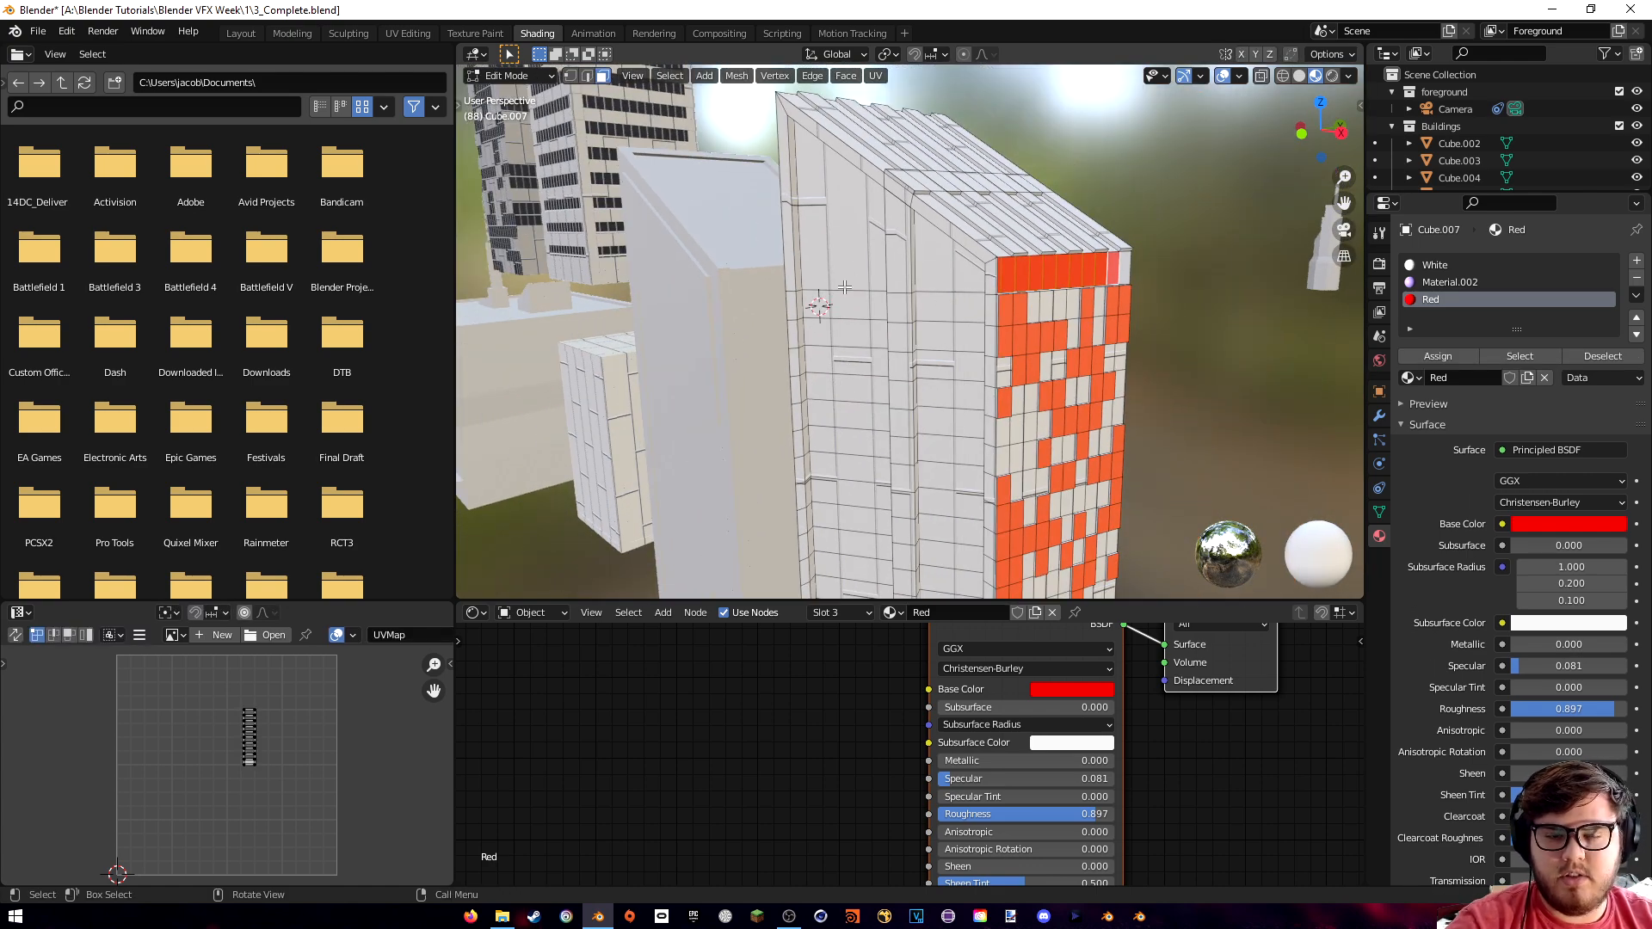
left_click(844, 277)
middle_click_drag(876, 301, 898, 252, "shift")
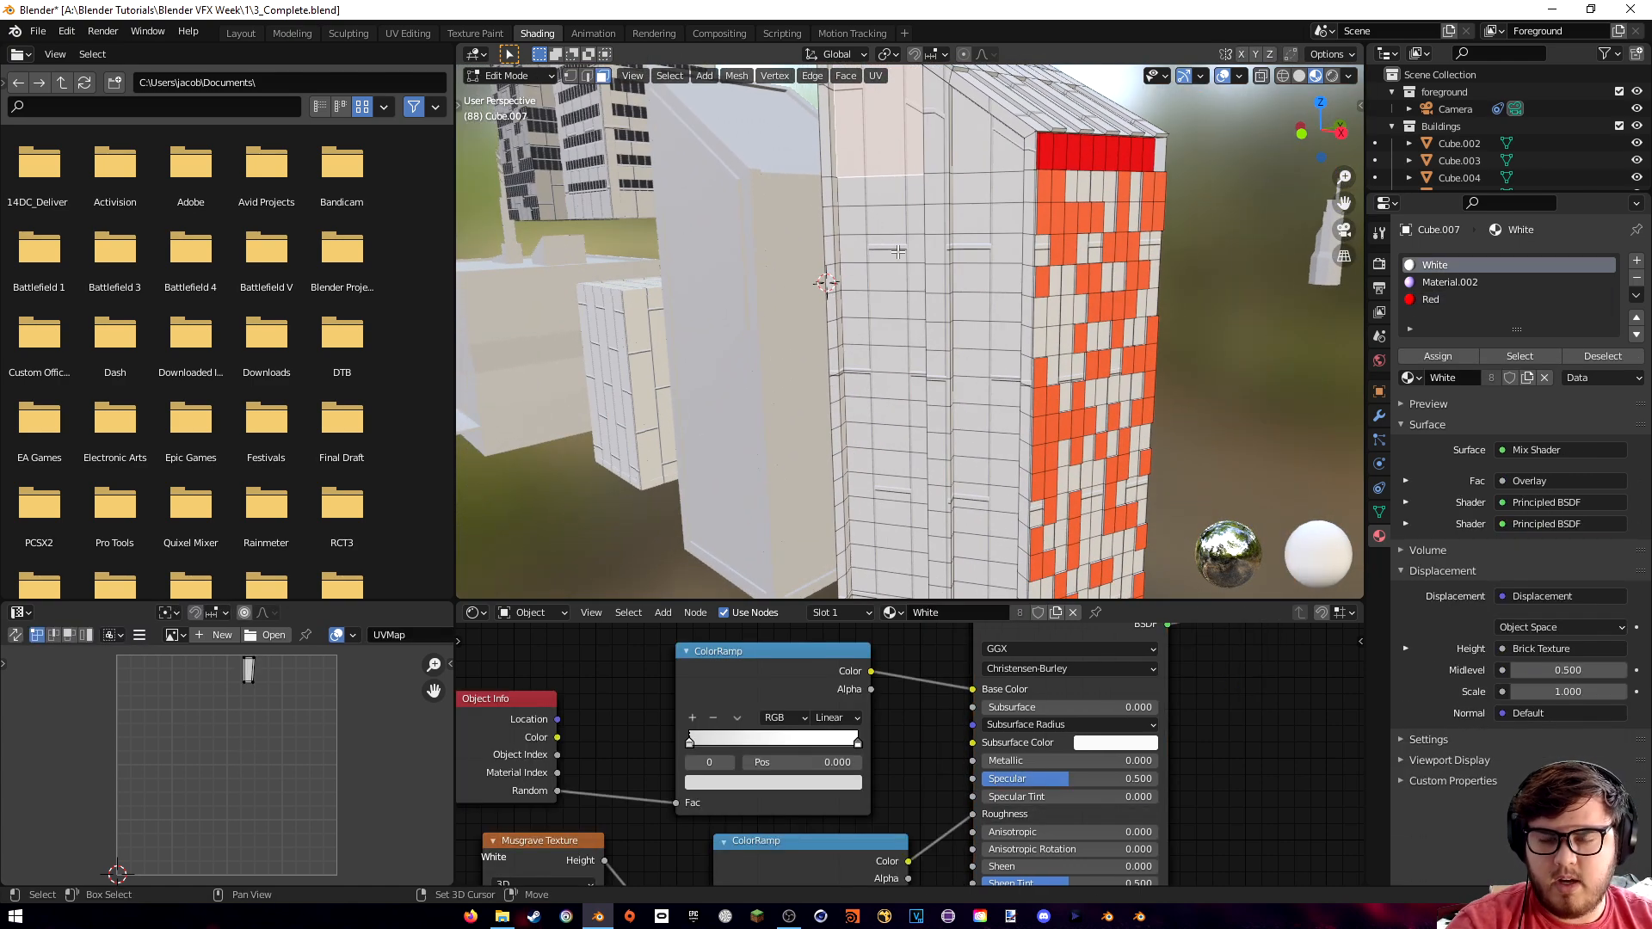
middle_click_drag(906, 438, 881, 465, "shift")
middle_click_drag(852, 392, 859, 305, "shift")
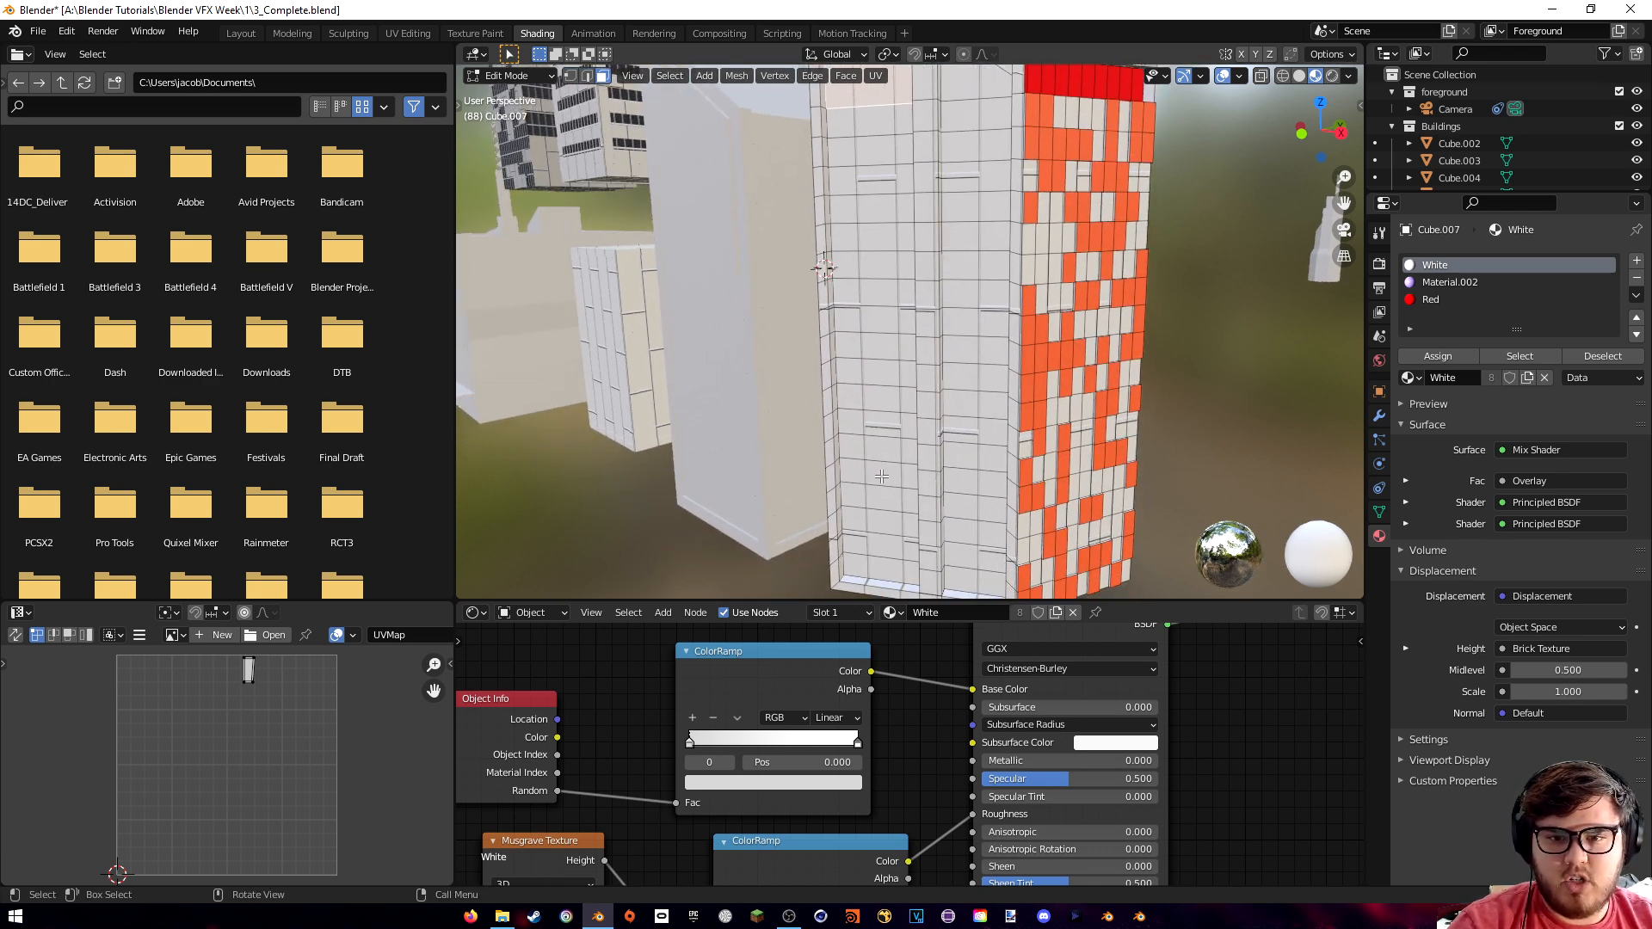
left_click(886, 563, "ctrl")
middle_click_drag(911, 410, 954, 401, "shift")
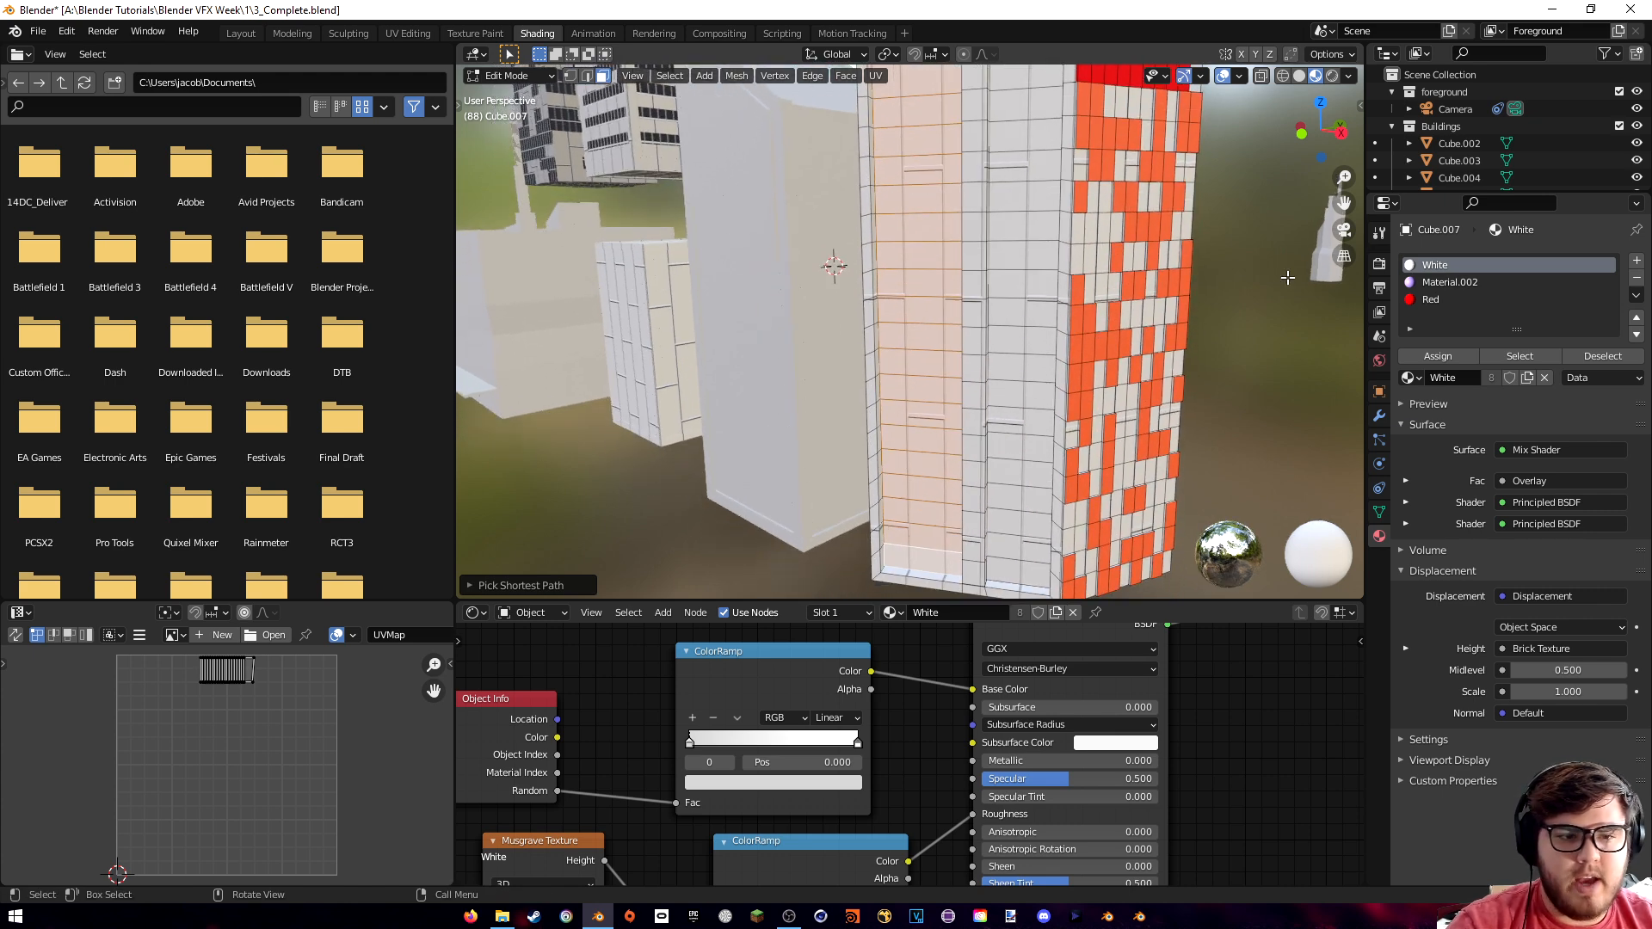
- Add a fourth material slot with the existing Windows material and assign it to the selected column of faces
left_click(1440, 280)
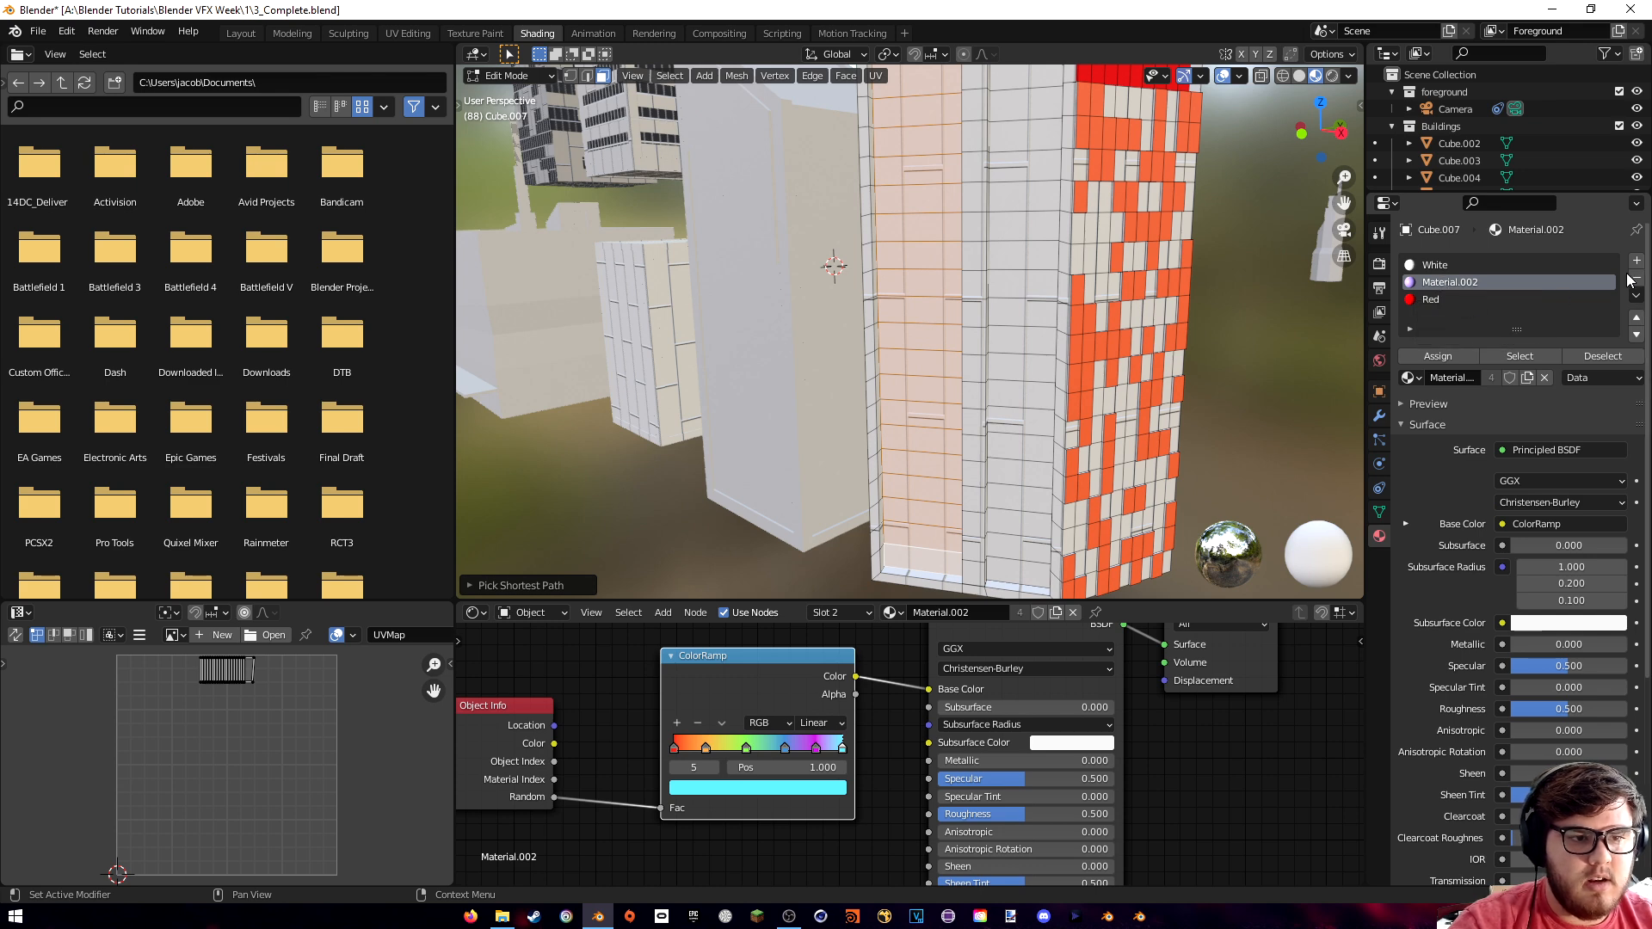
left_click(1637, 263)
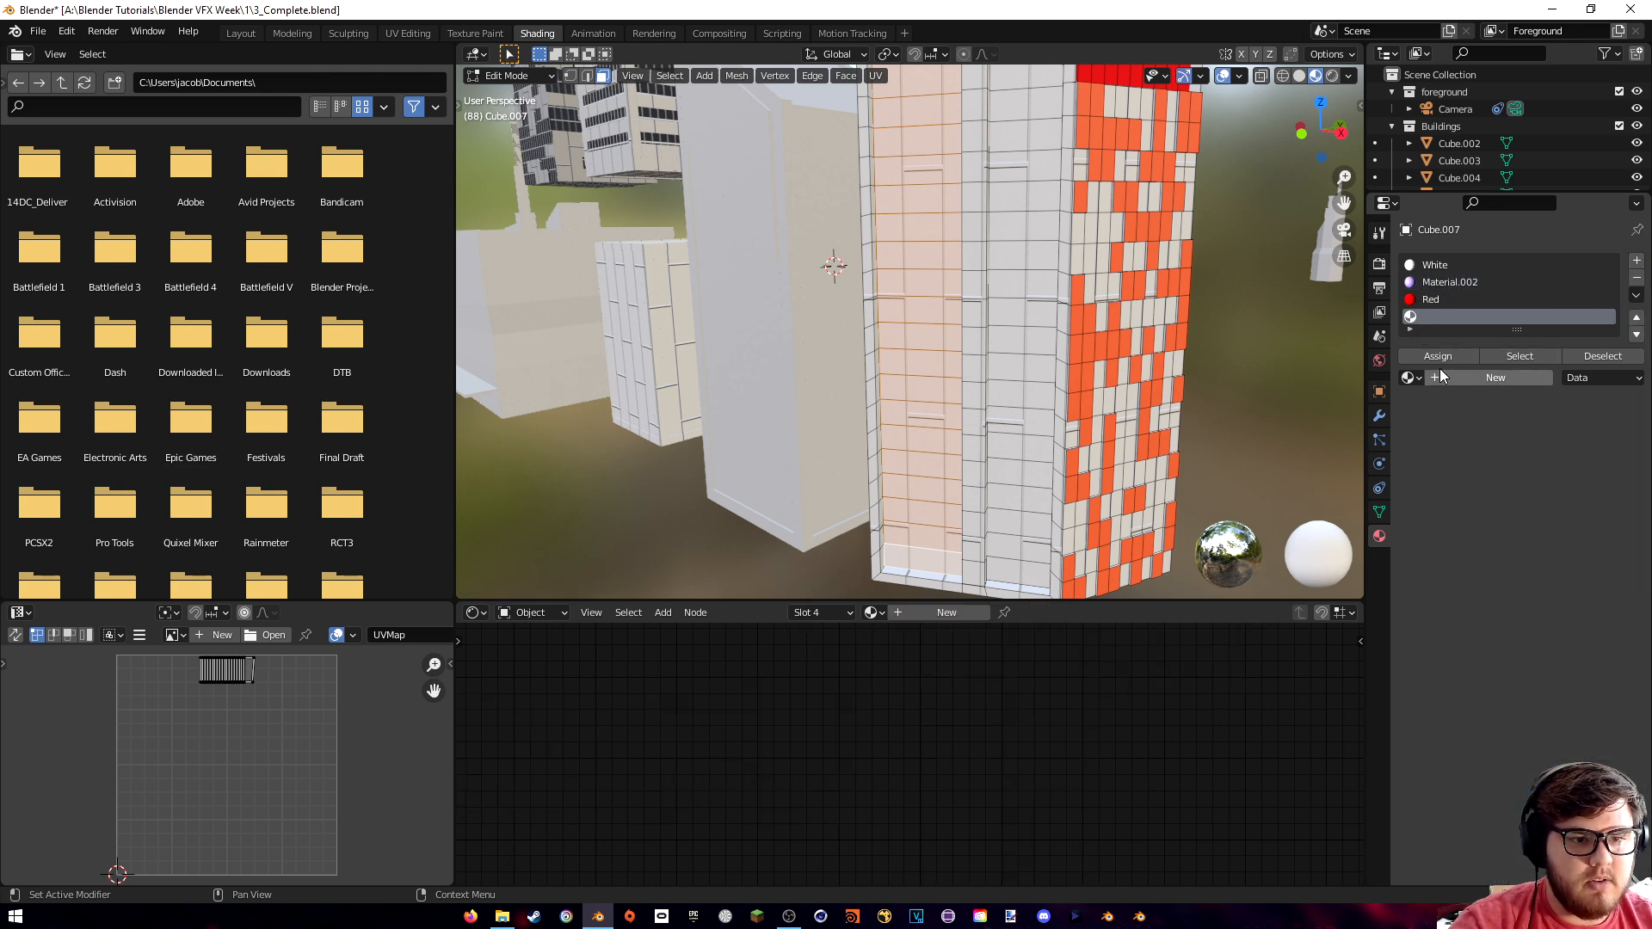
left_click(1411, 377)
left_click(1463, 484)
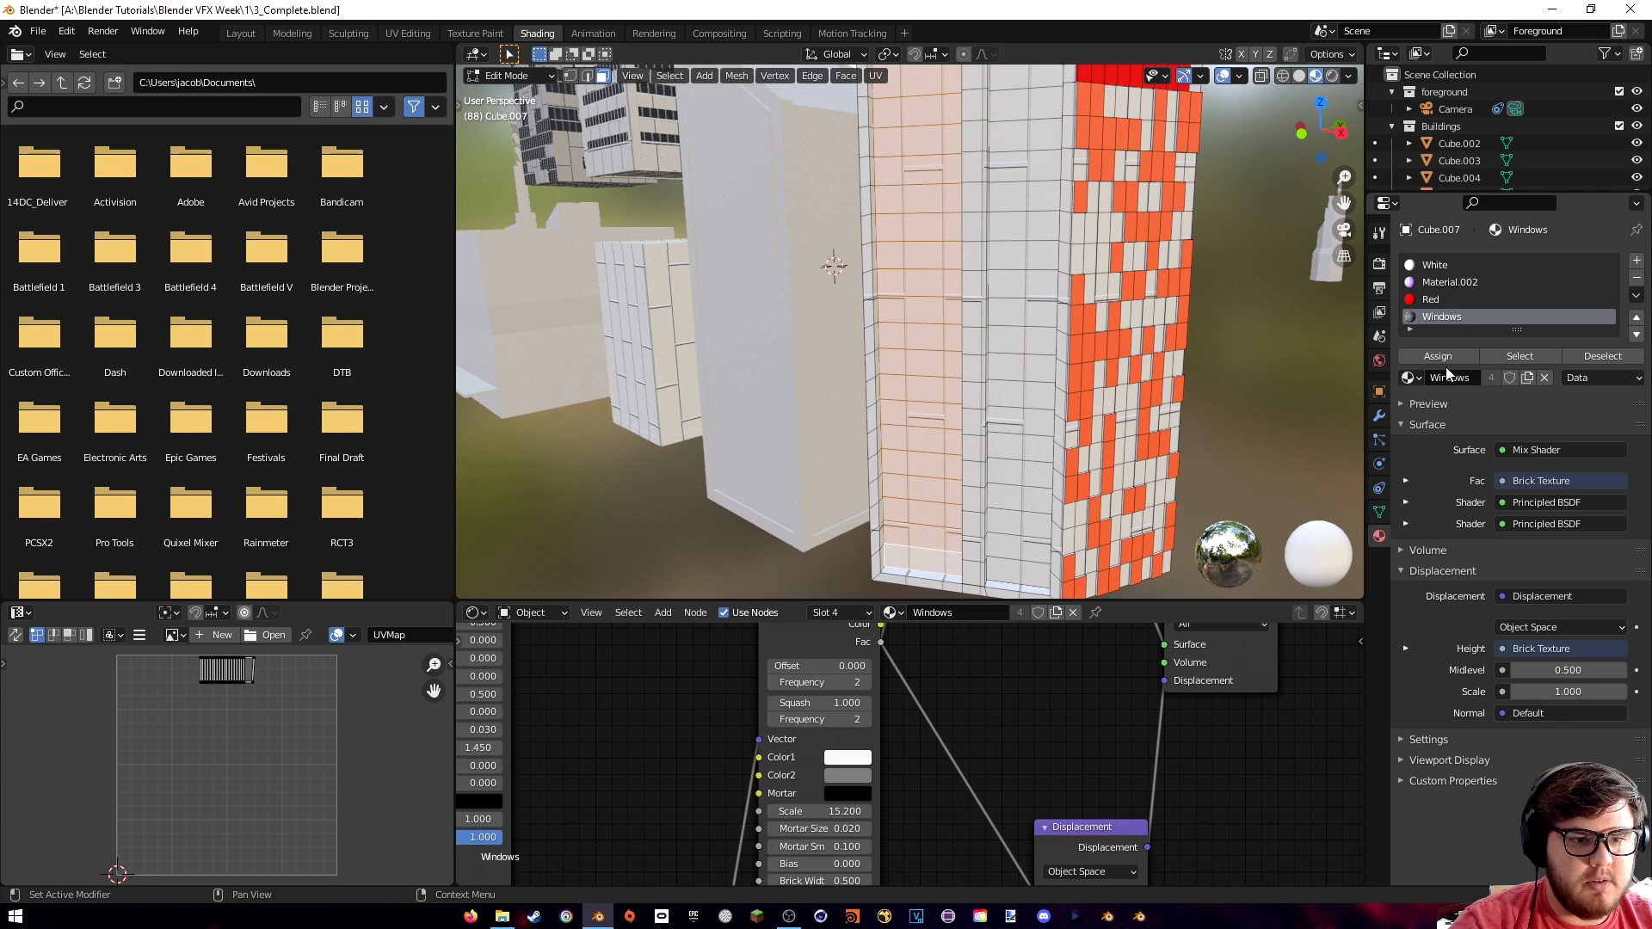
left_click(1438, 355)
- Select the full-height face column nearest the front of the sloped tower's broad side and assign Windows to it
mouse_move(955, 370)
middle_mouse_down()
mouse_move(980, 383)
mouse_move(960, 386)
middle_mouse_up()
left_click(981, 155)
middle_click_drag(983, 546, 980, 423, "shift")
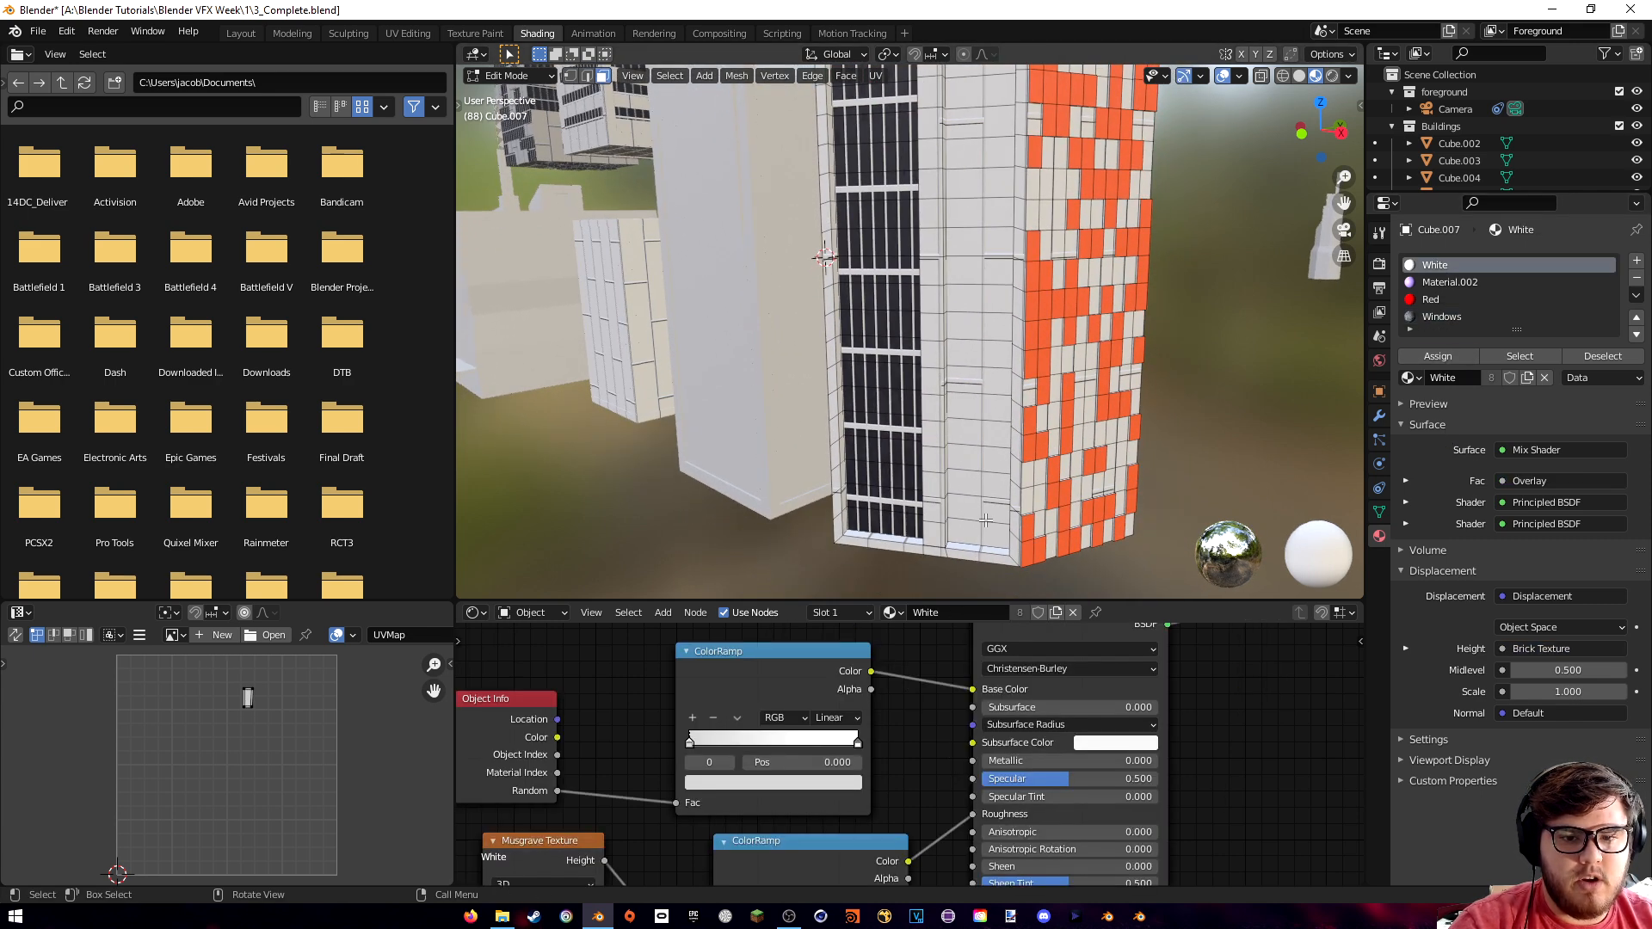
left_click(985, 519, "ctrl")
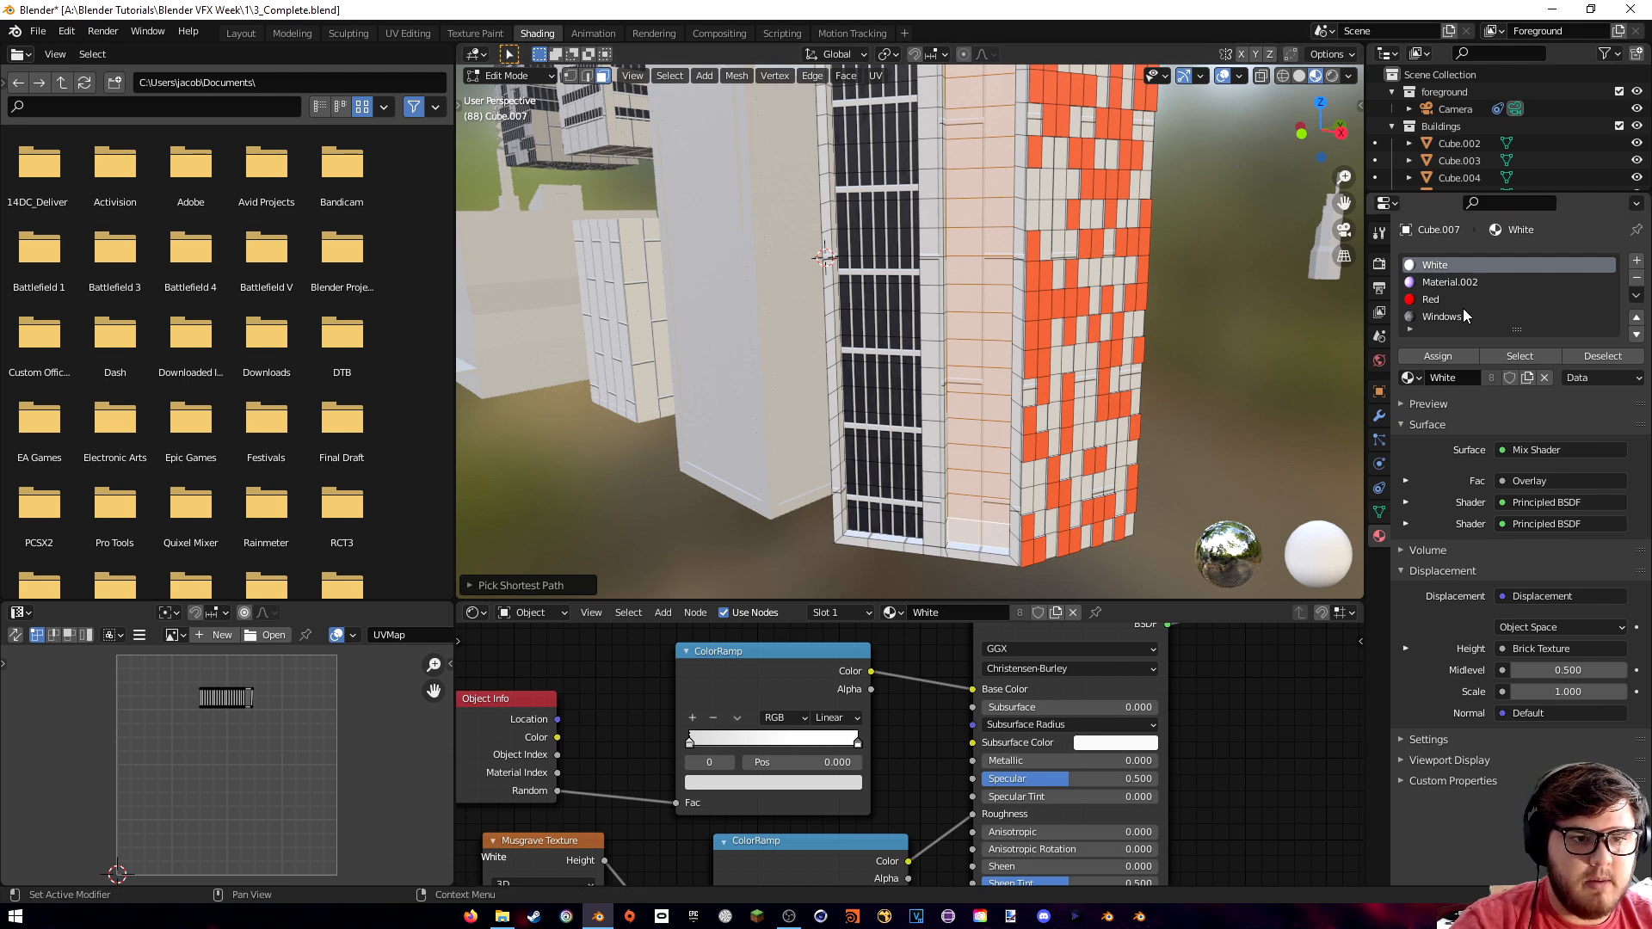
left_click(1453, 318)
left_click(1445, 358)
- Unwrap the selected front window column with Cube Projection
middle_click_drag(912, 310, 852, 303)
middle_click_drag(979, 290, 975, 270)
key("u")
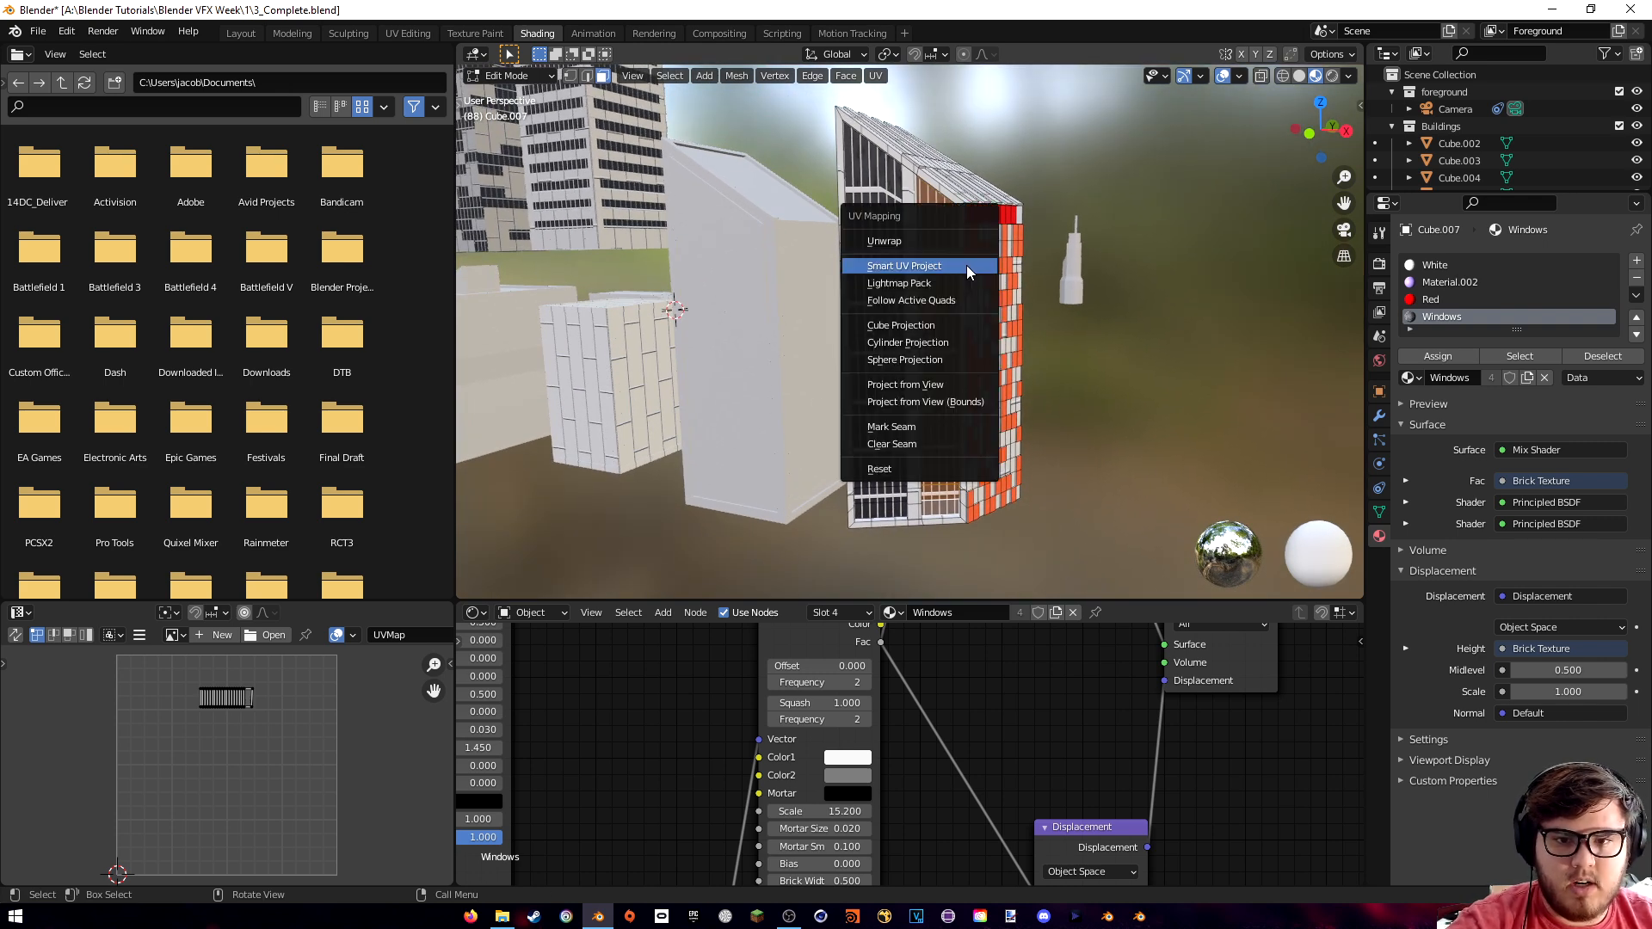
left_click(906, 327)
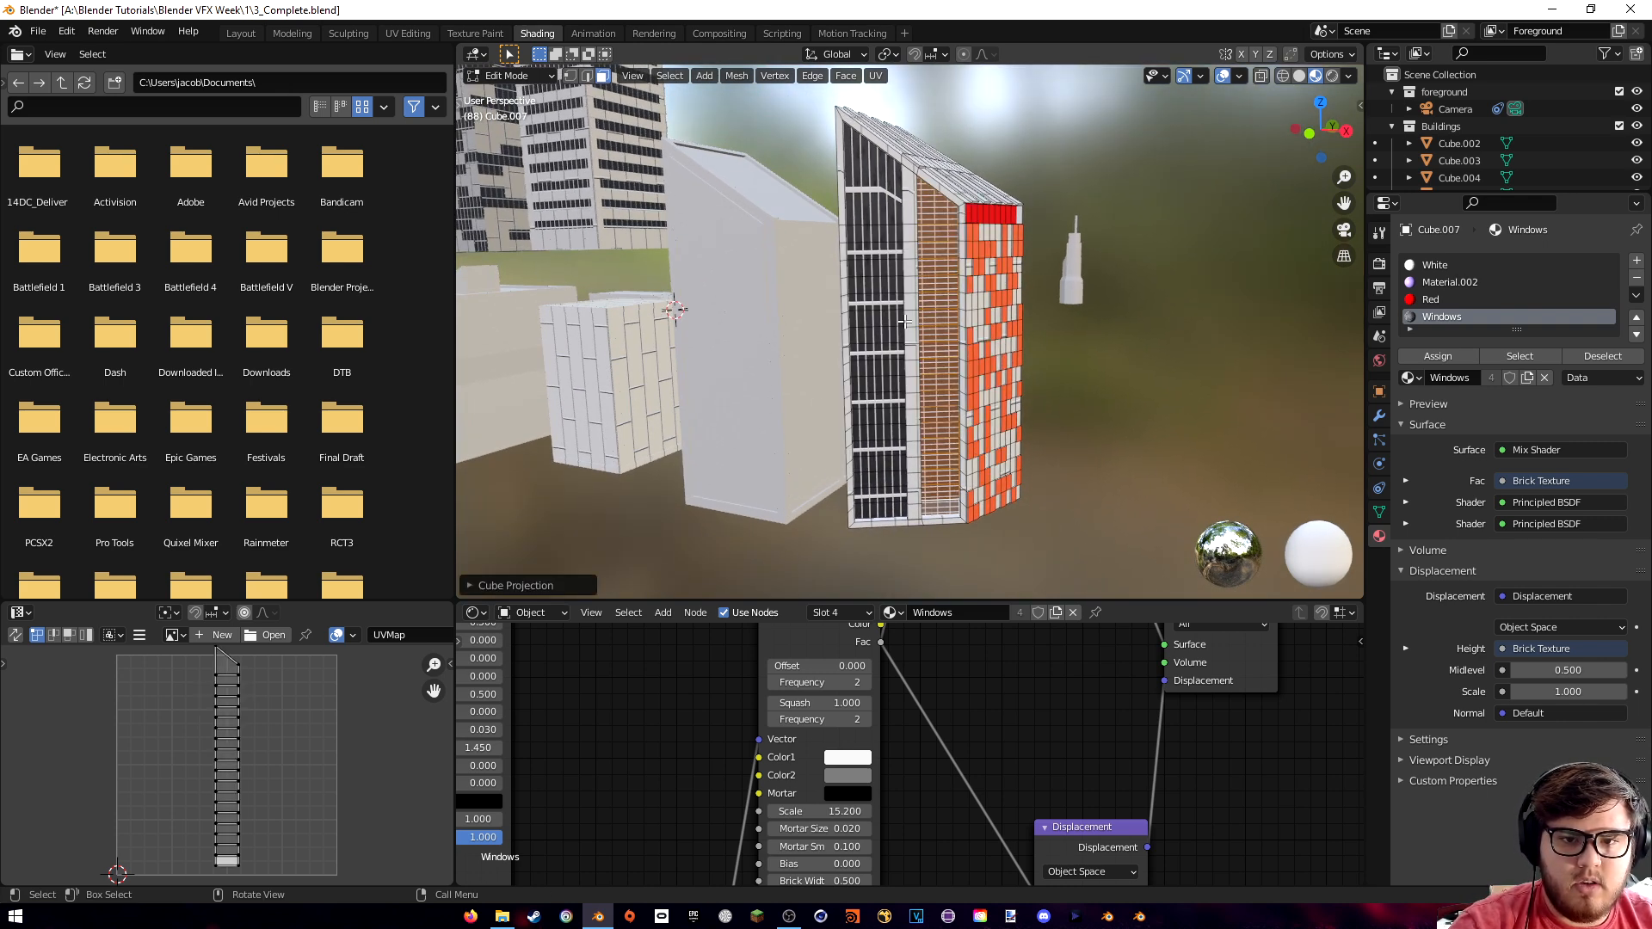
- Select the back window column on the tower's broad side from top to bottom, unwrap it with Cube Projection, and leave Edit Mode
left_click(872, 207)
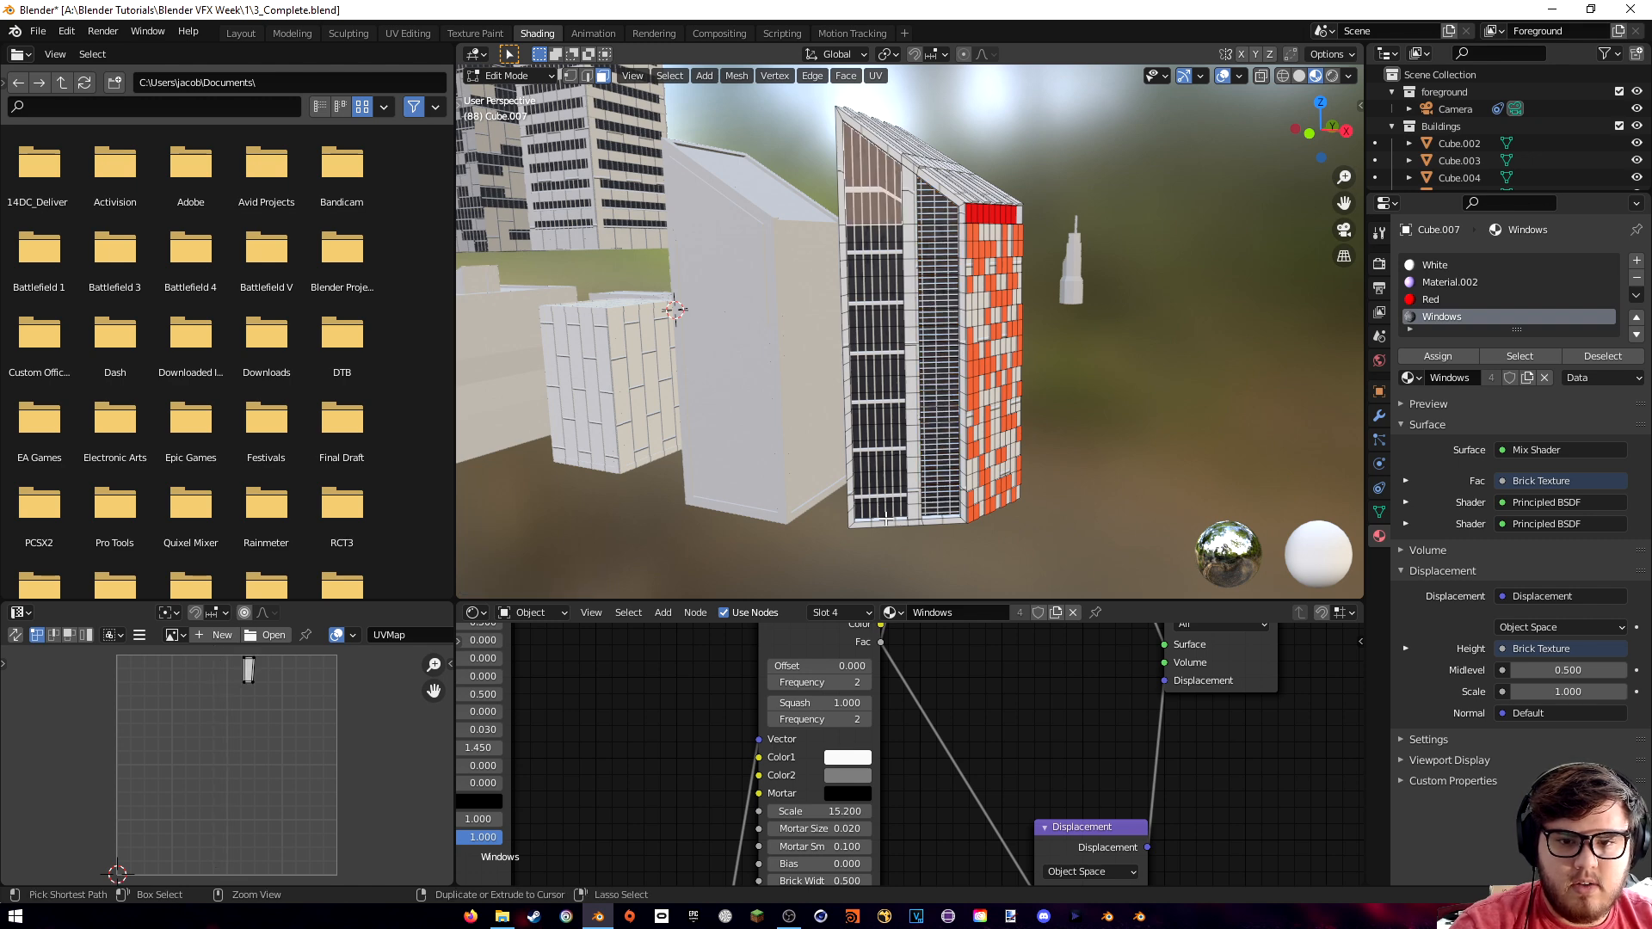
left_click(885, 513, "ctrl")
key("u")
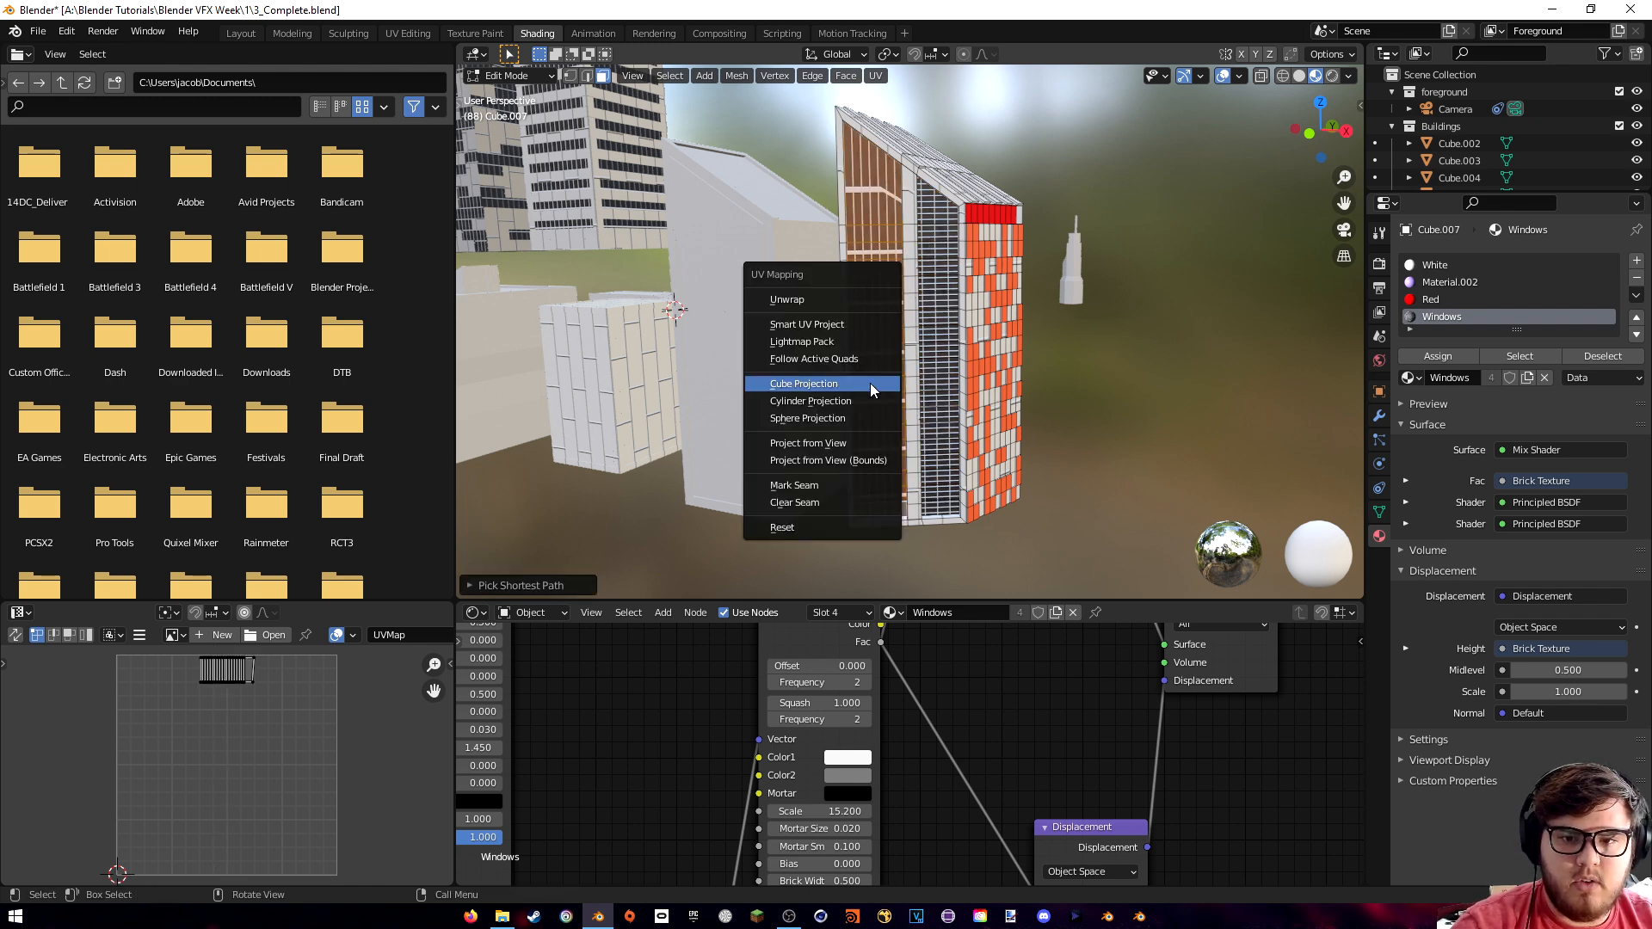
left_click(870, 384)
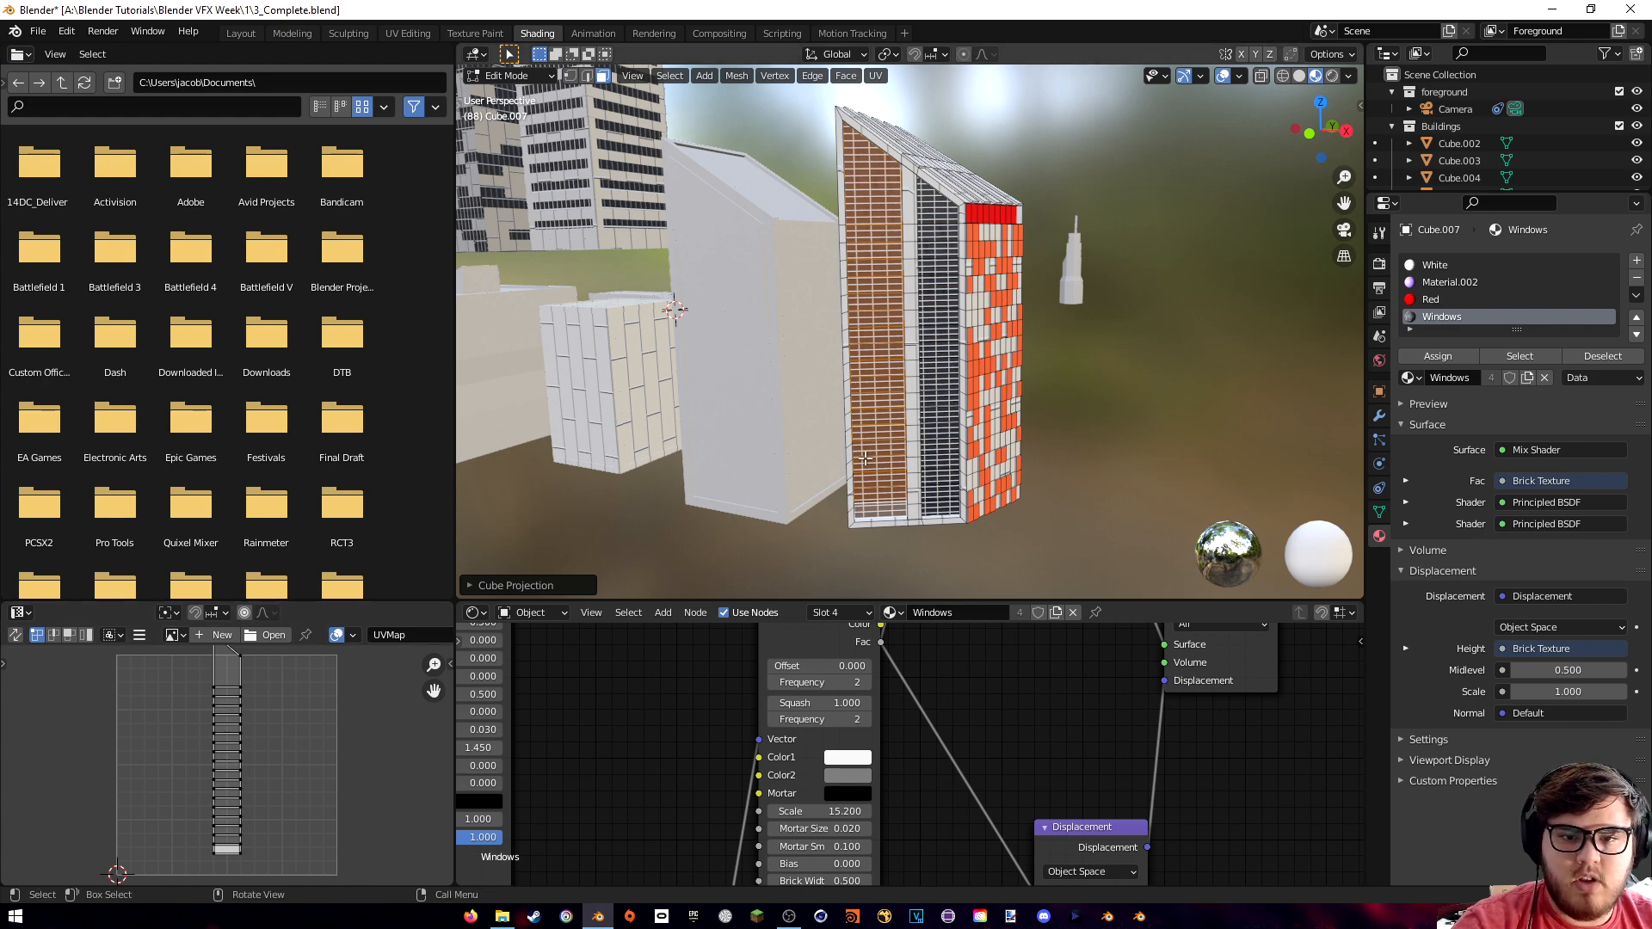
scroll(844, 477, "up", 3)
key("Tab")
- Add a new material named Black in a fifth slot, with a near-black Base Color, Specular 0.279 and Roughness 0.706
middle_click_drag(1103, 411, 887, 466)
middle_click_drag(783, 484, 865, 395)
key("Tab")
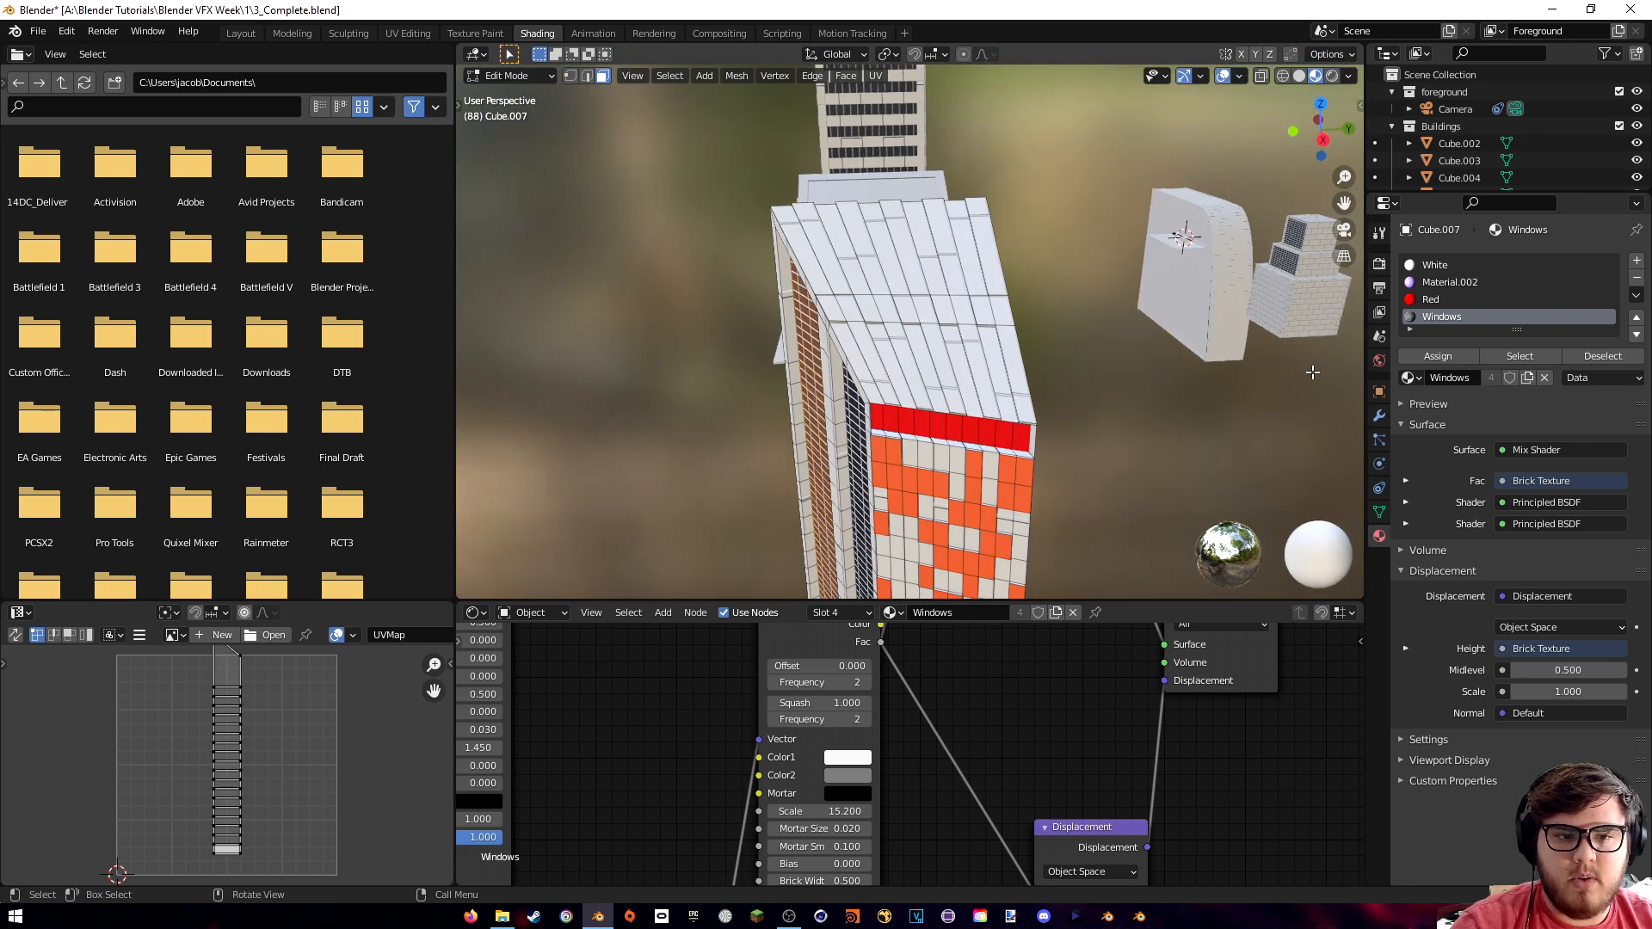
left_click(1637, 260)
left_click(1495, 390)
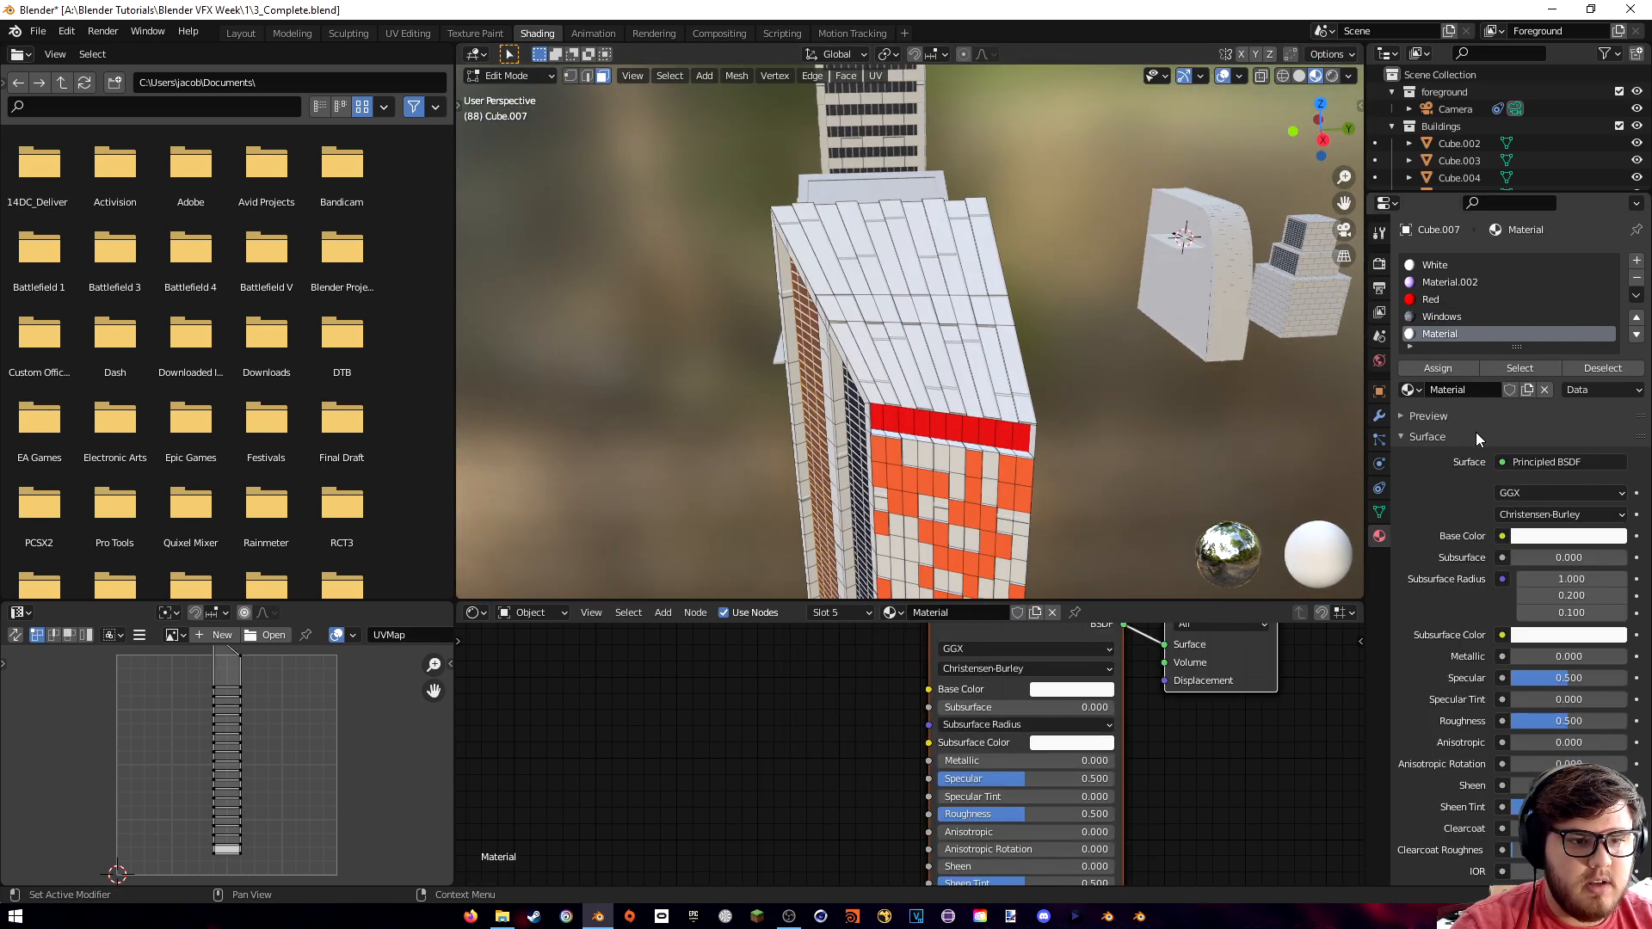
type("Black")
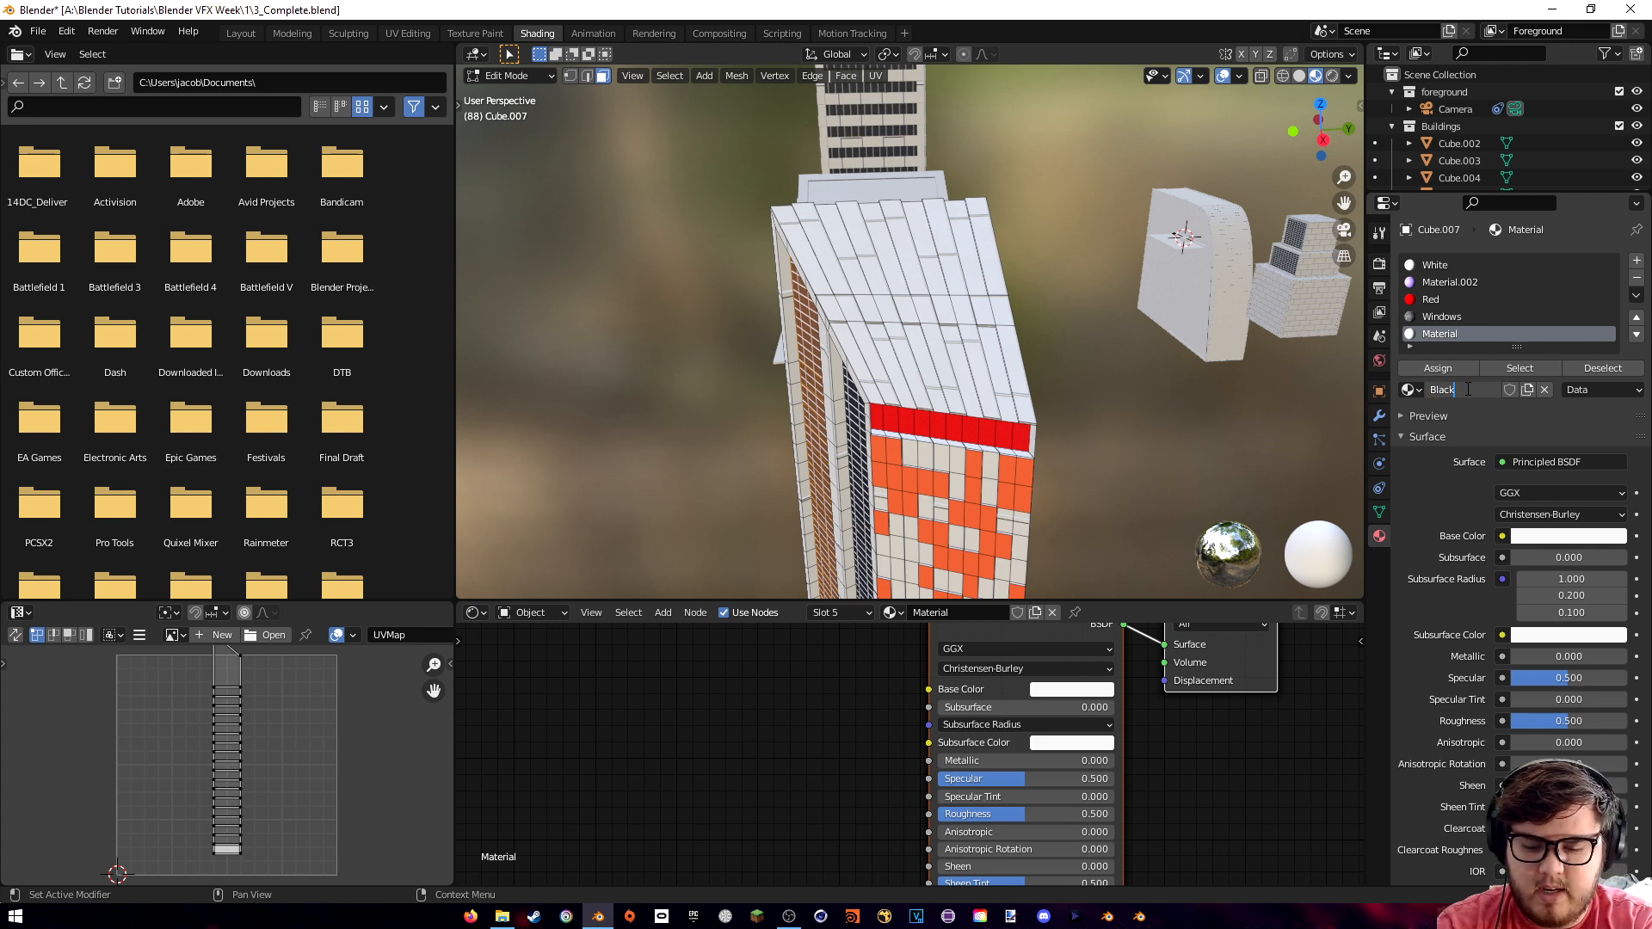
left_click(1566, 536)
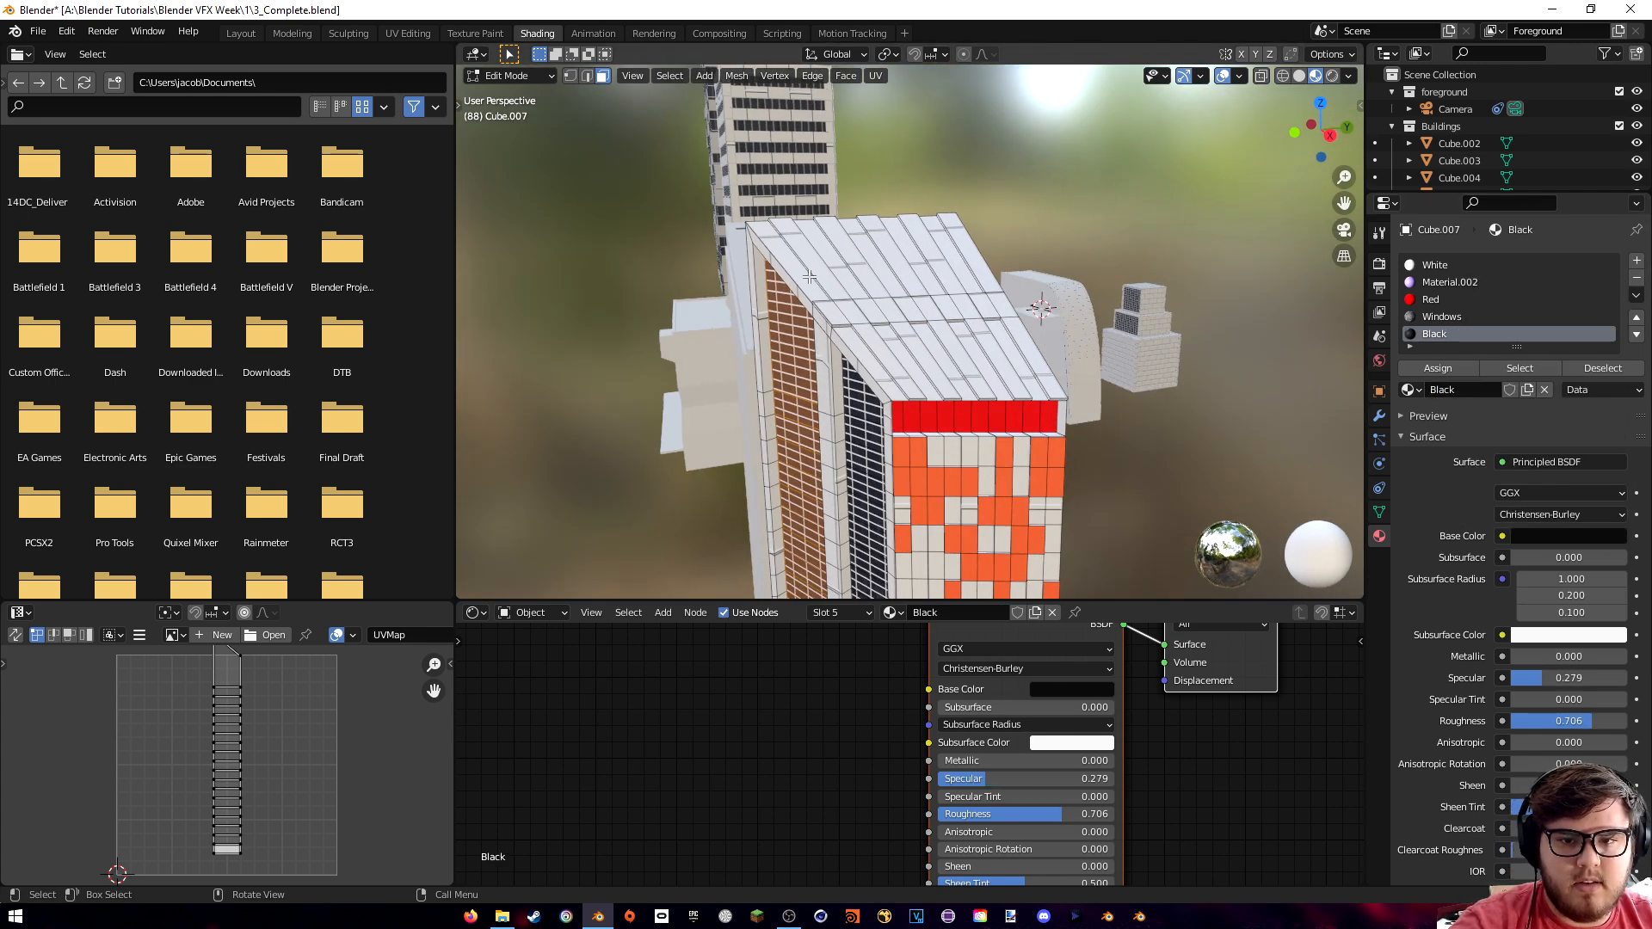
- Select alternating strips on both sections of the sloped roof and assign the Black material to them
left_click(812, 283)
left_click(857, 343, "shift")
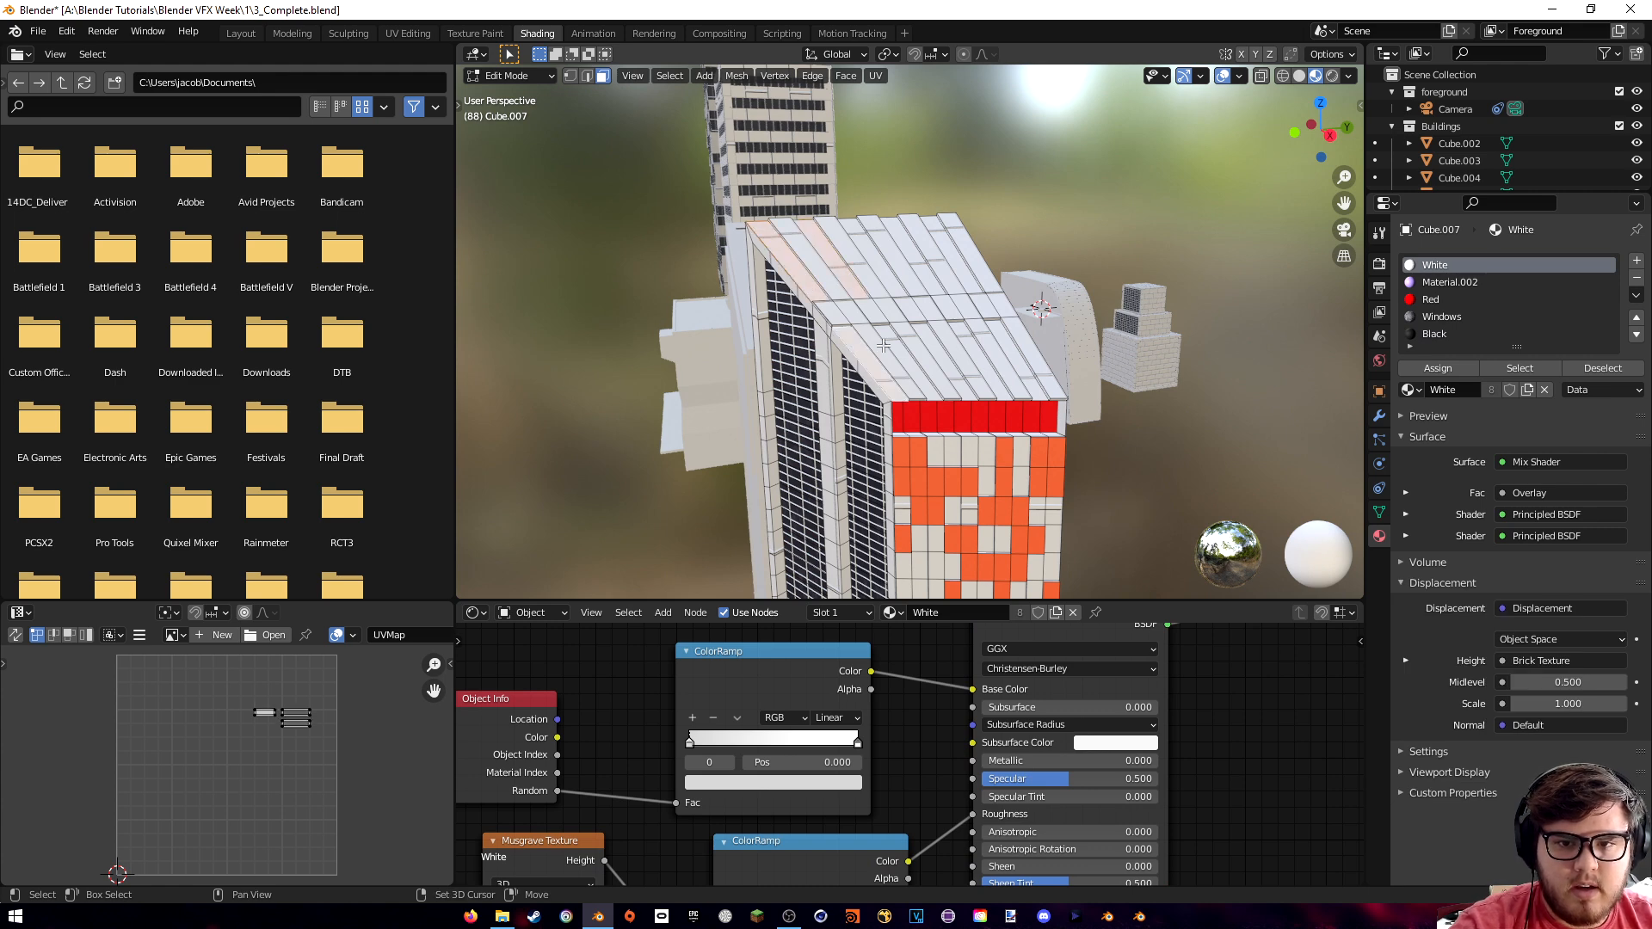
left_click(928, 336, "shift")
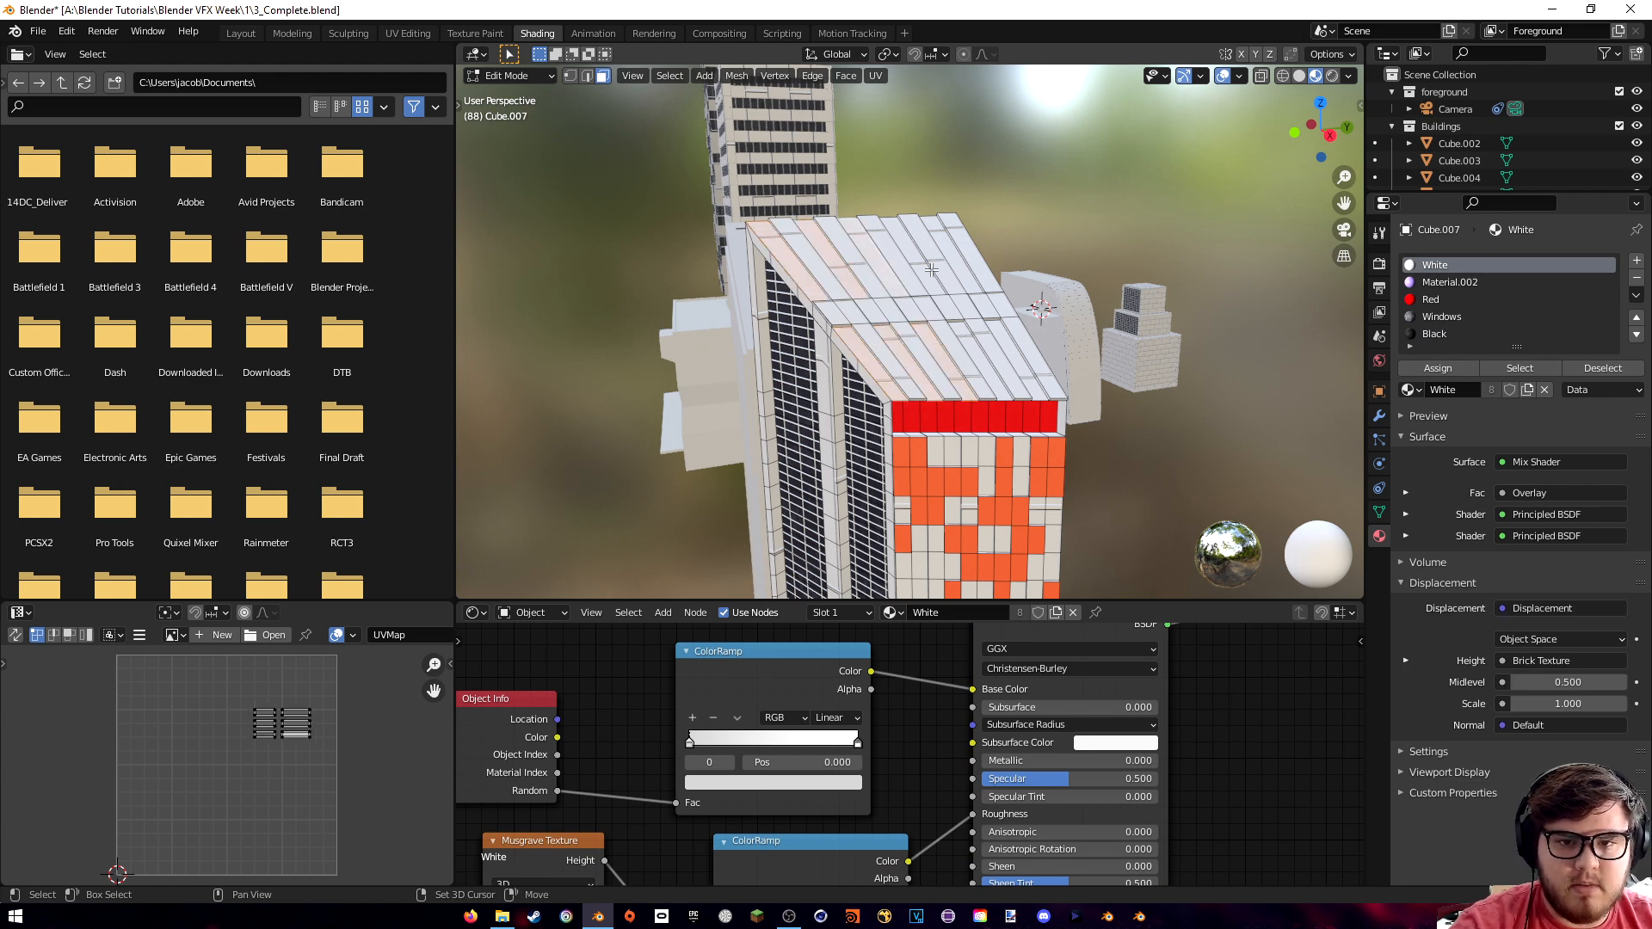
left_click(927, 268, "shift")
left_click(969, 349, "shift")
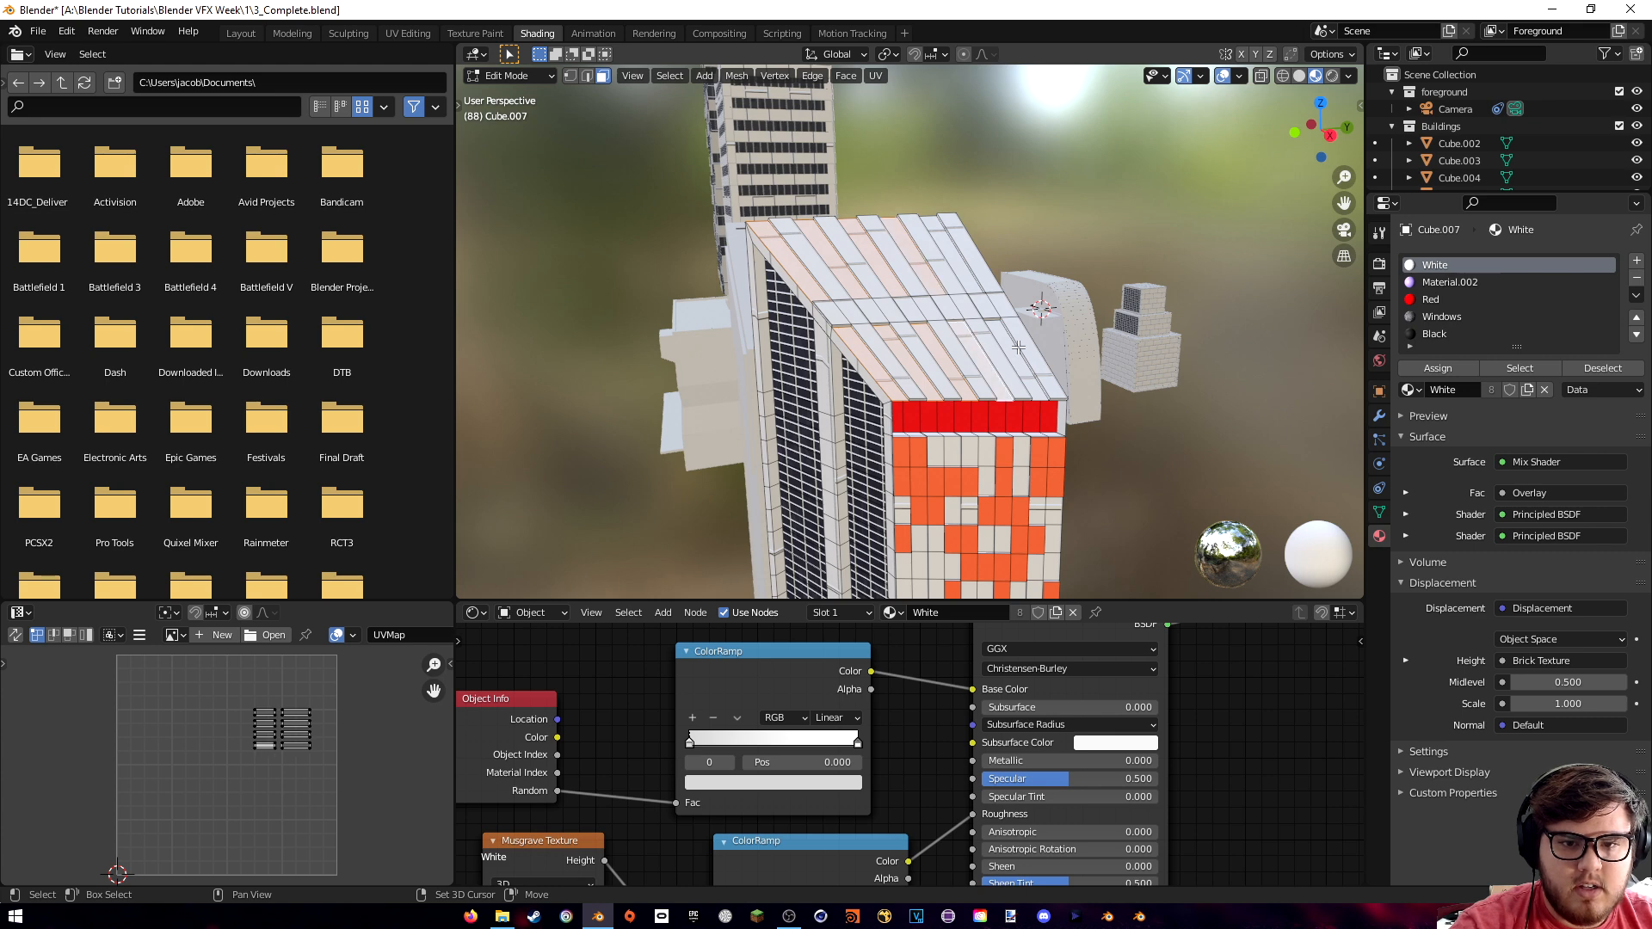
left_click(971, 283, "shift")
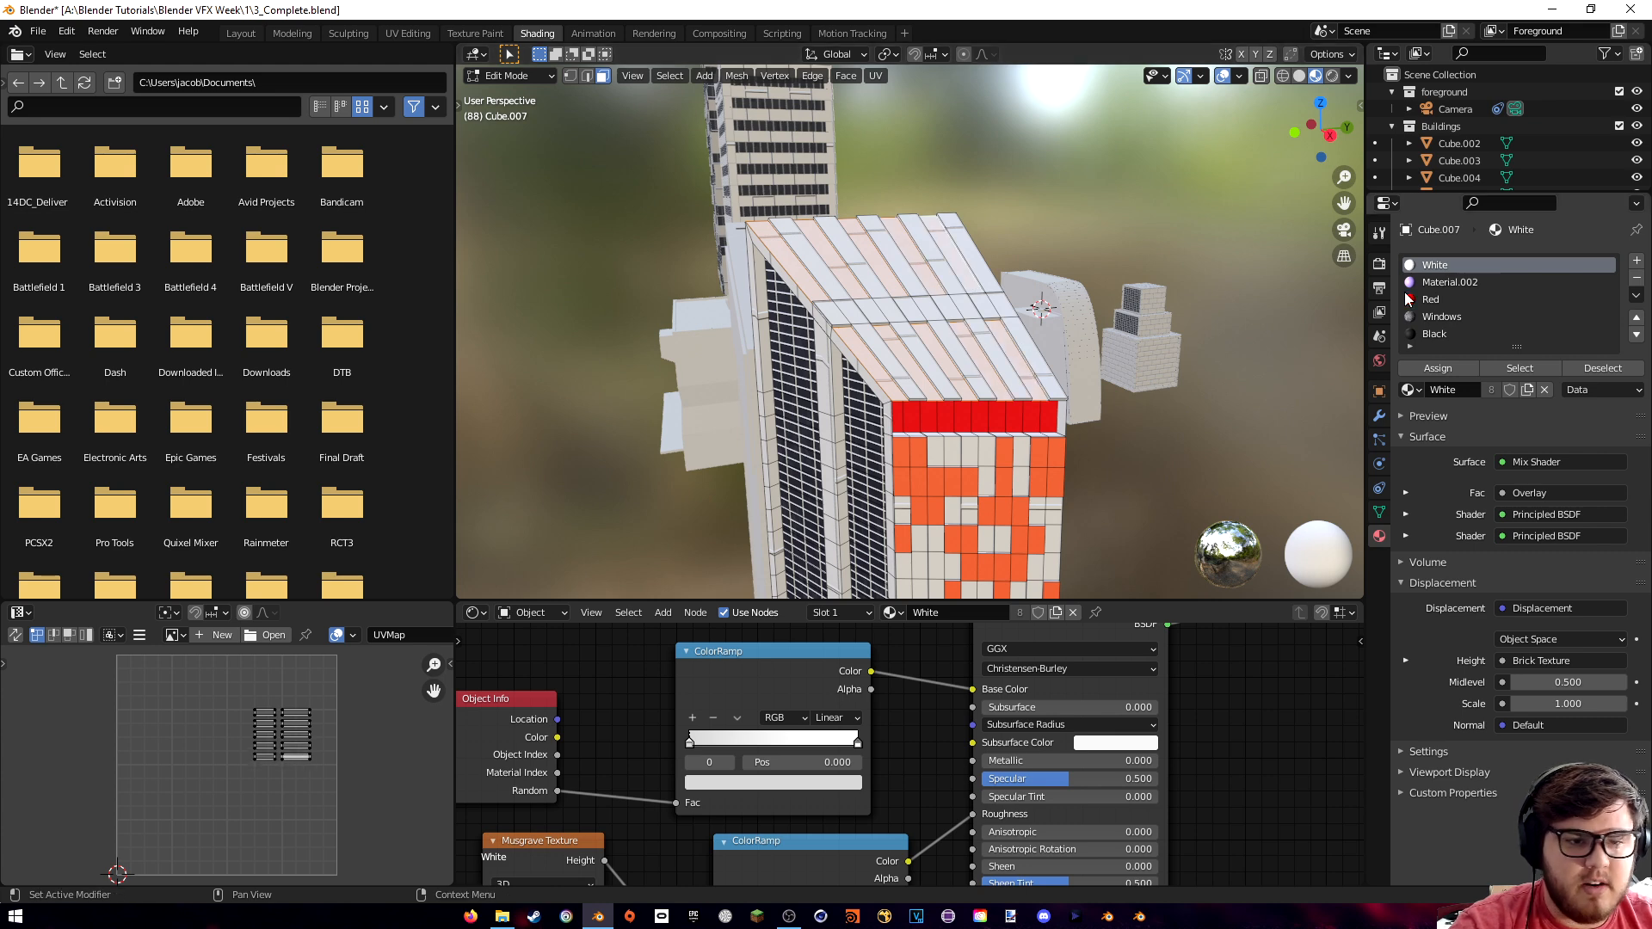
left_click(1434, 334)
left_click(1438, 368)
- Leave Edit Mode, preview the textured sloped tower in Rendered shading, and save the file
middle_click_drag(1118, 362, 1014, 374)
key("Tab")
middle_click_drag(1192, 315, 1045, 371, "shift")
key("z")
left_click(1043, 277)
middle_click_drag(1061, 281, 1054, 329)
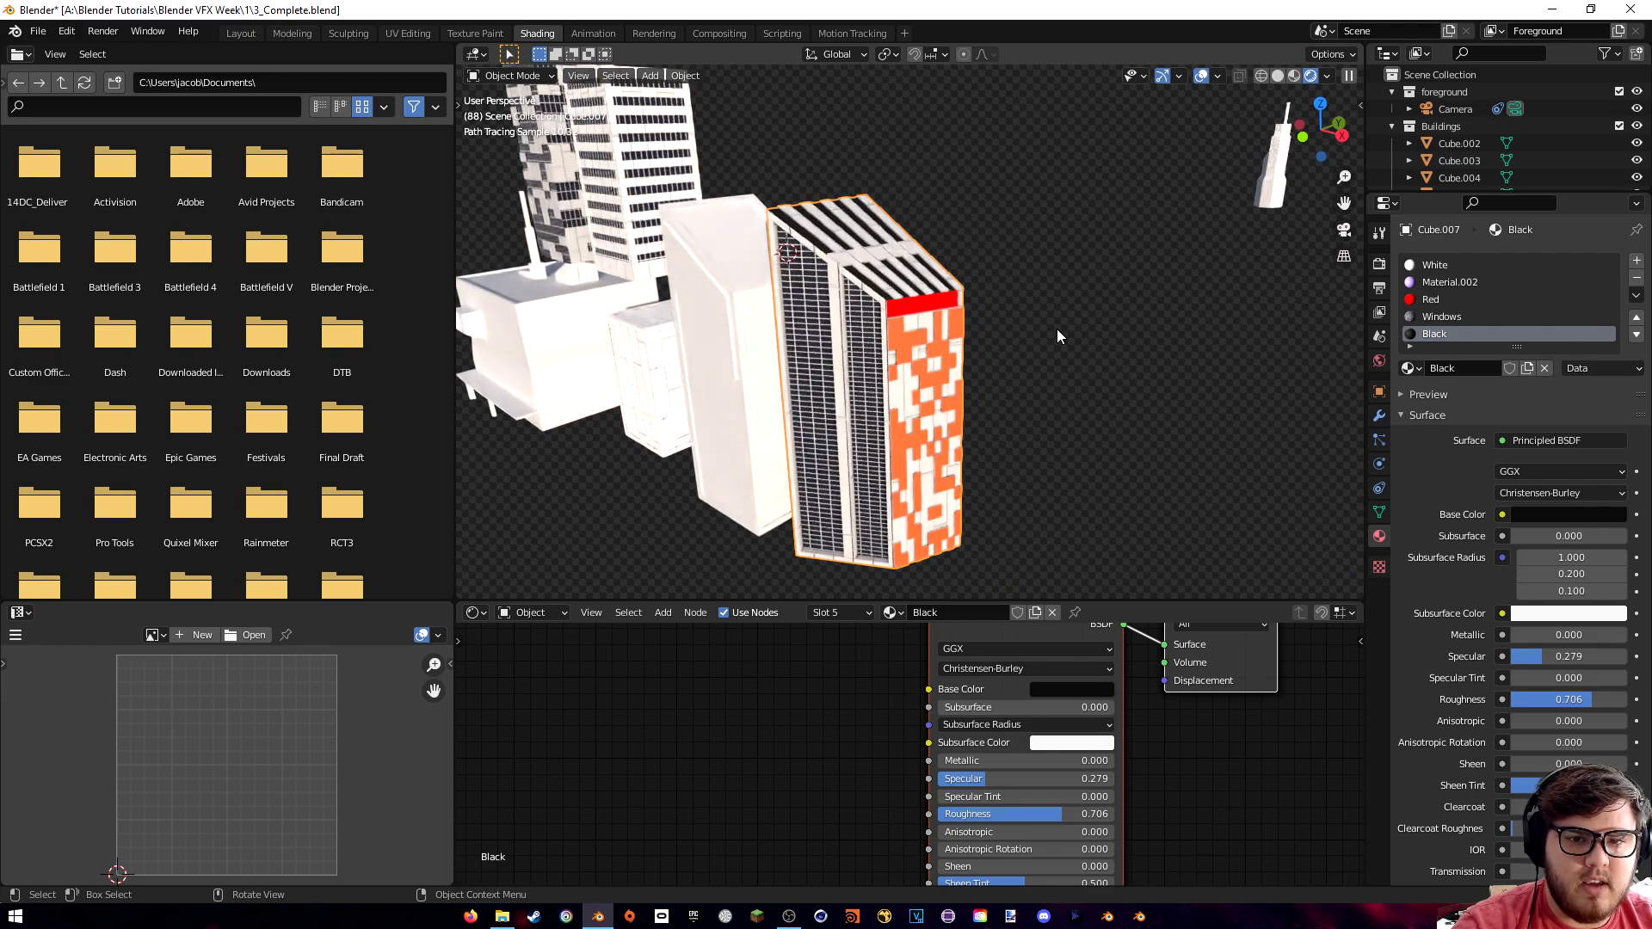
scroll(1056, 329, "up", 5)
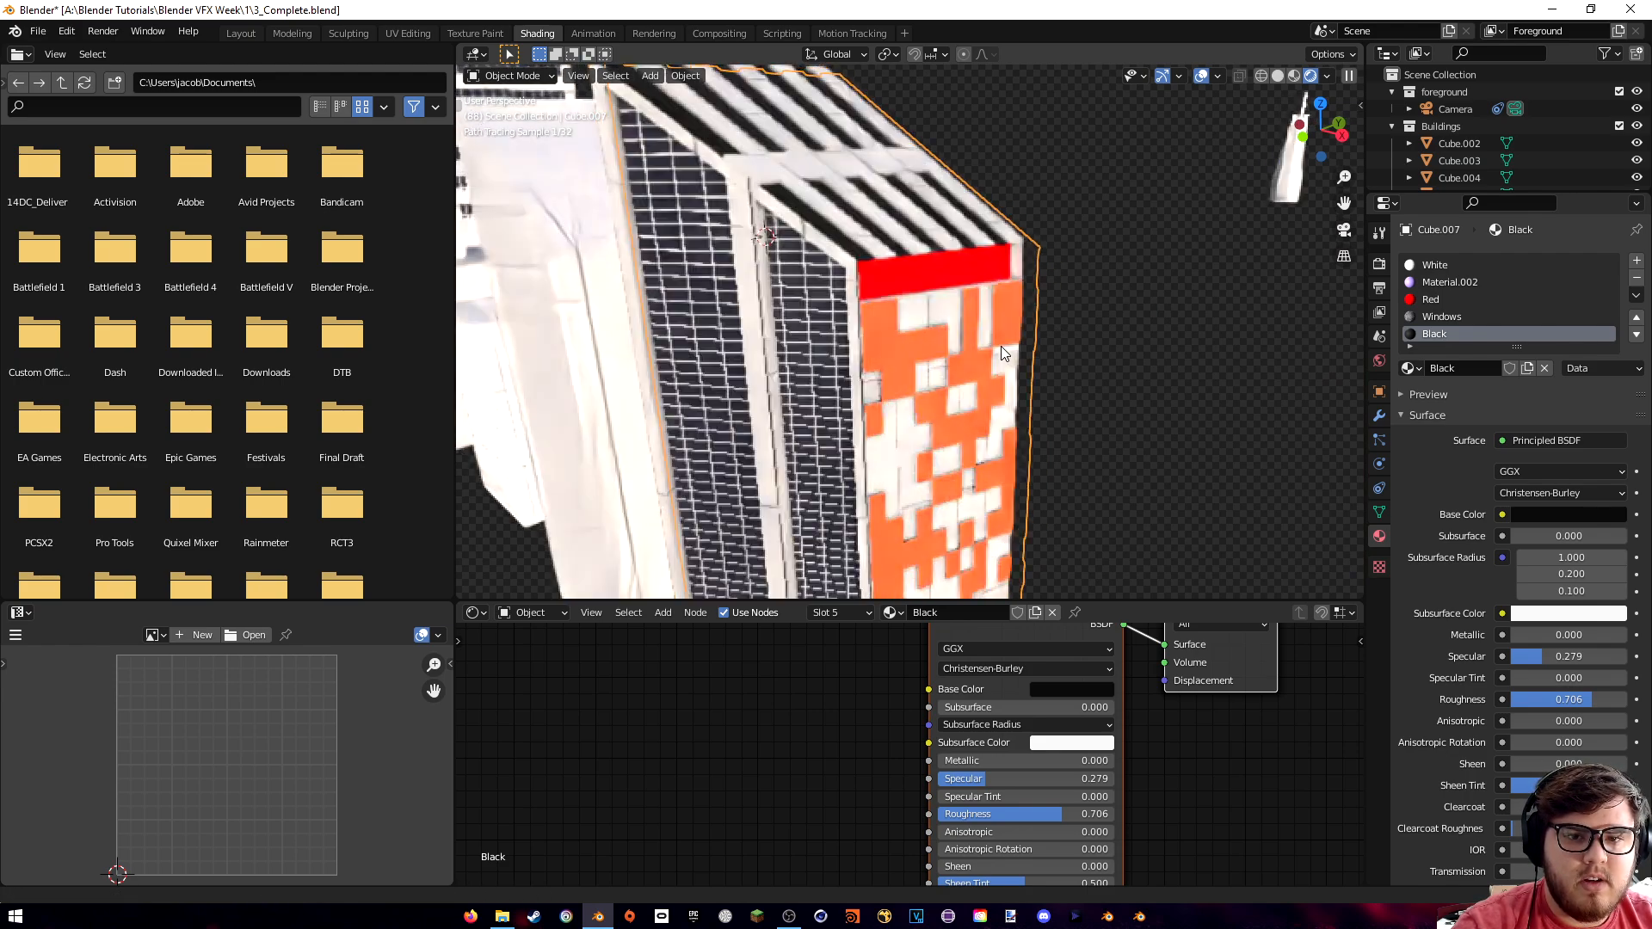
middle_click_drag(994, 343, 1011, 377, "shift")
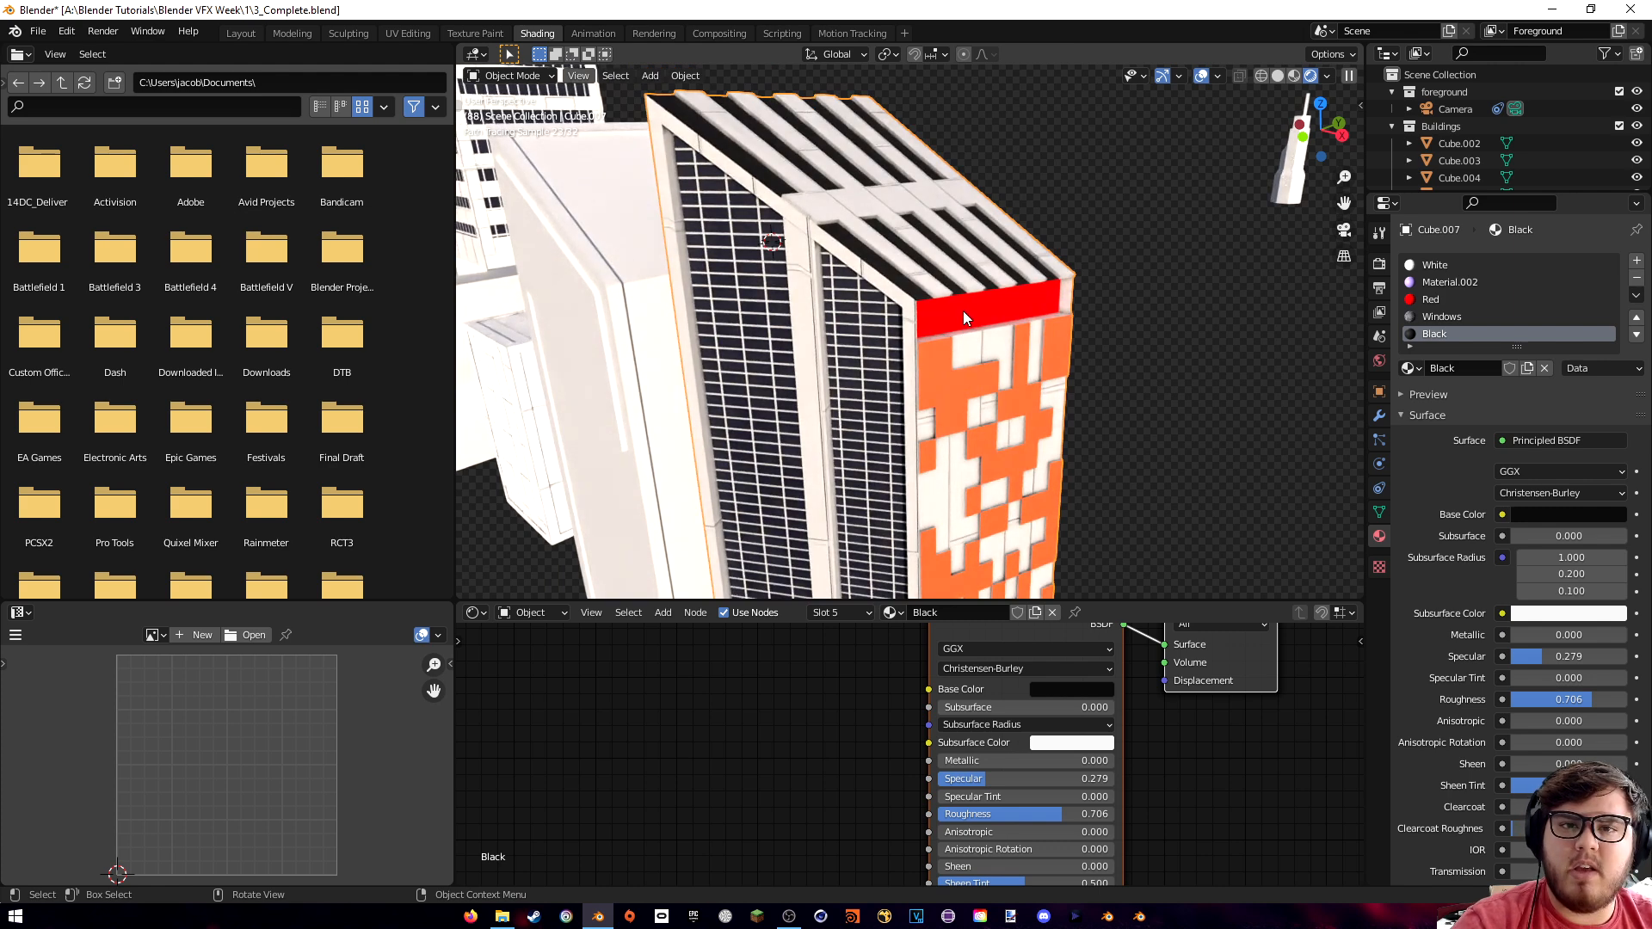
key("ctrl+s")
- Examine the textured foreground buildings and surrounding city in 4_Test.blend from several angles
key("Home")
key("Home")
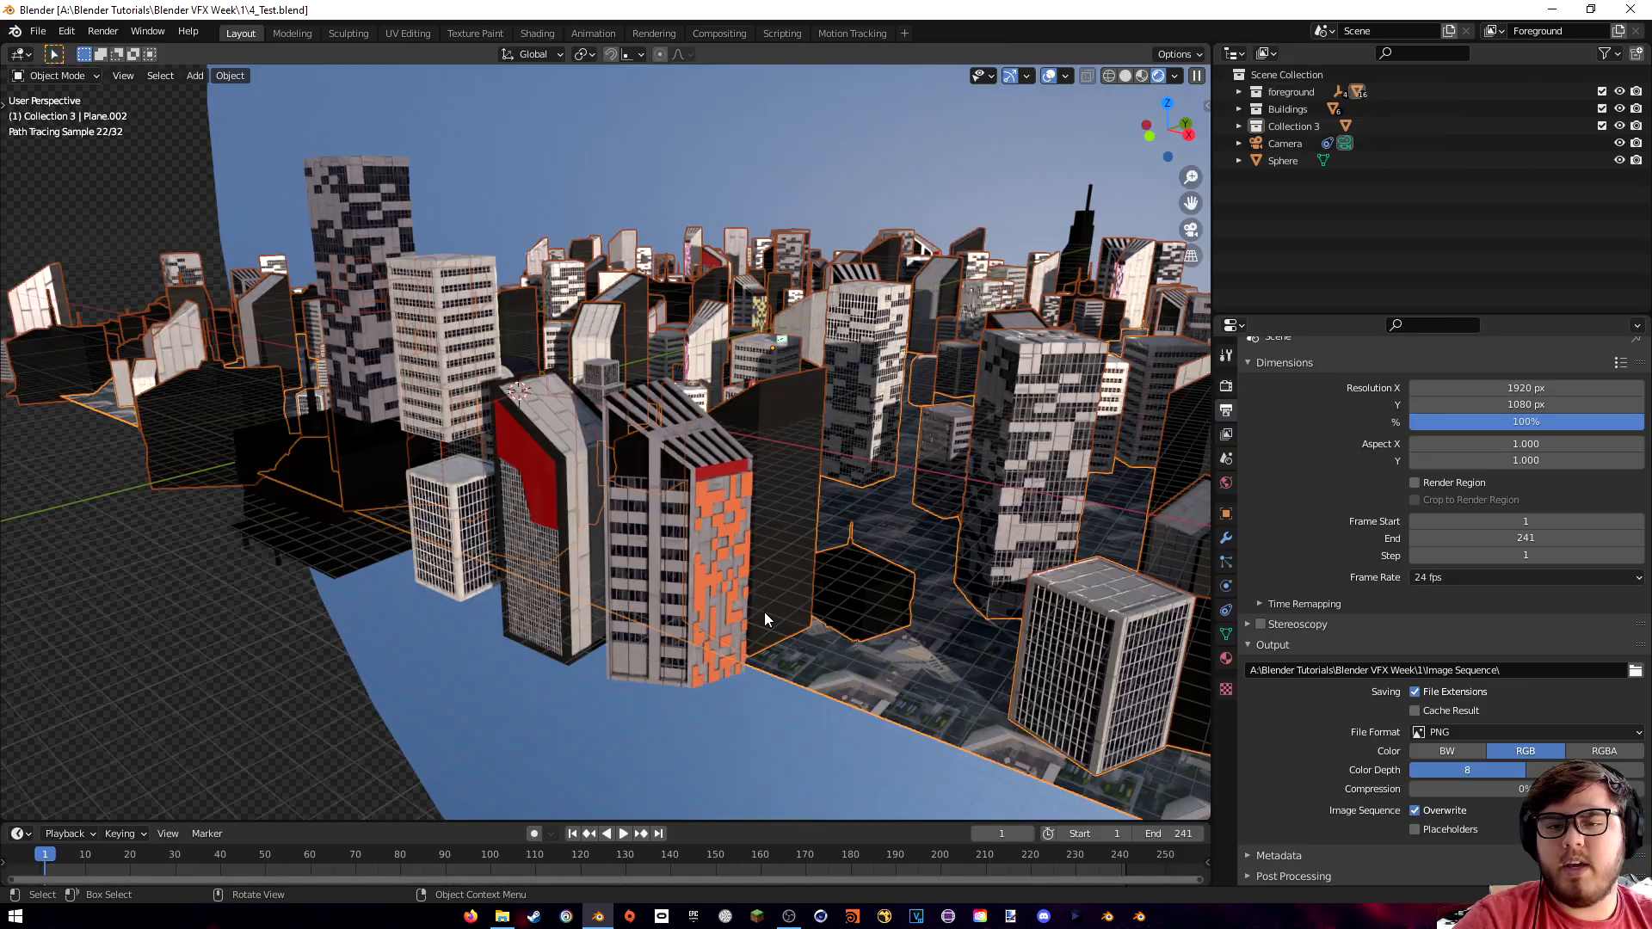
mouse_move(549, 607)
middle_mouse_down()
mouse_move(529, 607)
mouse_move(634, 608)
mouse_move(651, 628)
middle_mouse_up()
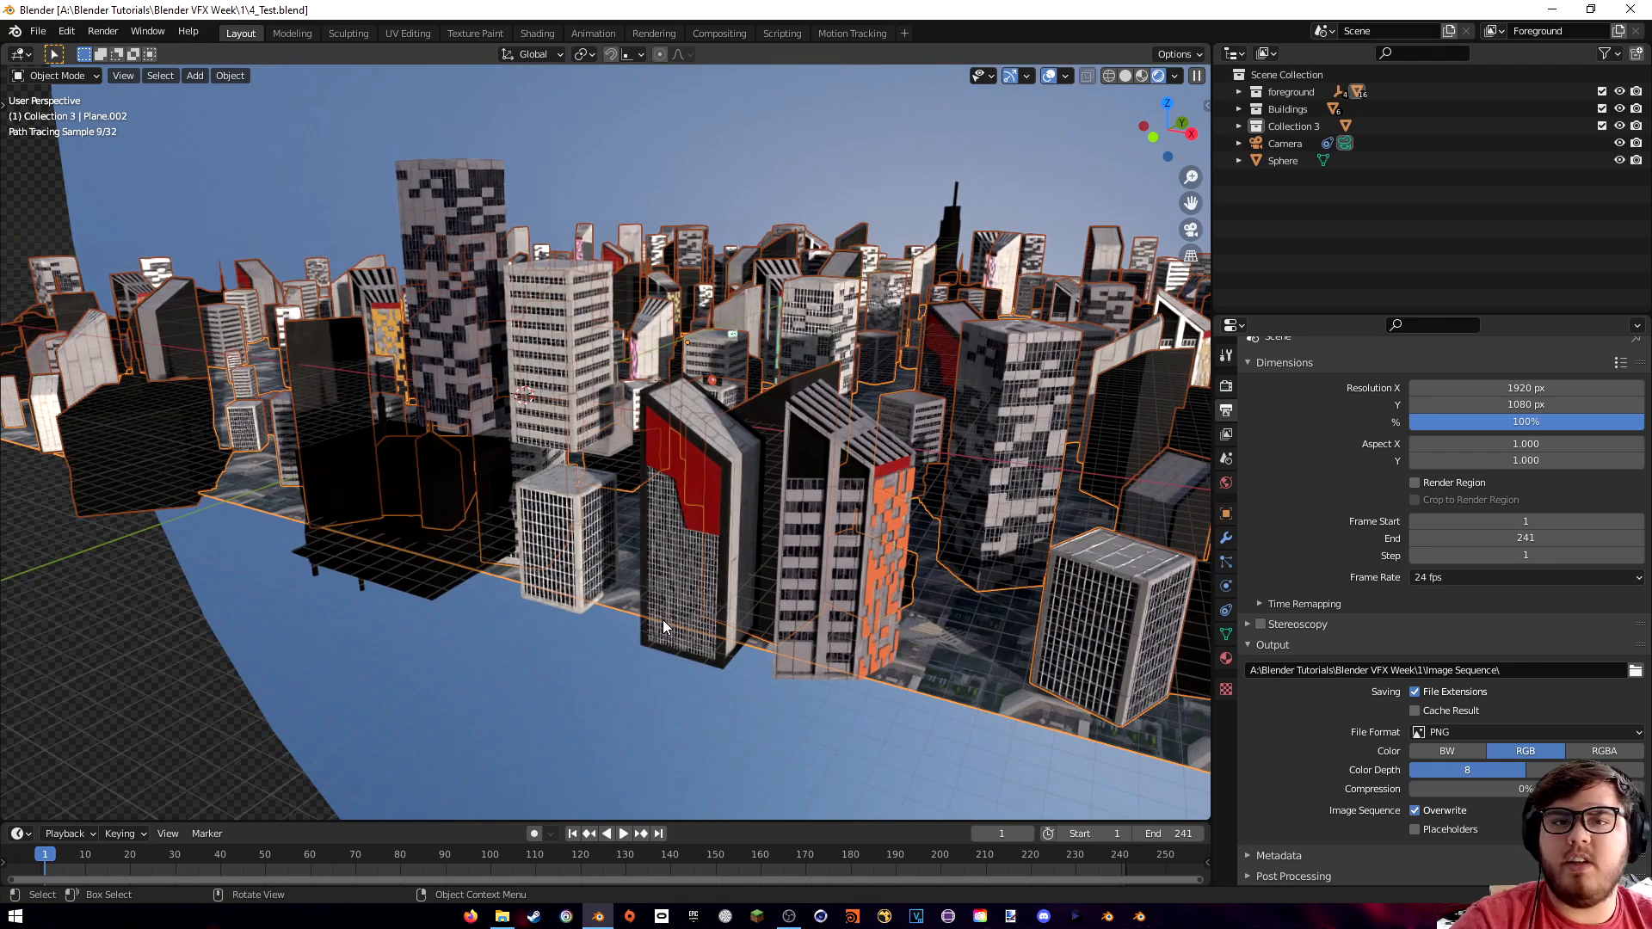
middle_click_drag(848, 614, 900, 623)
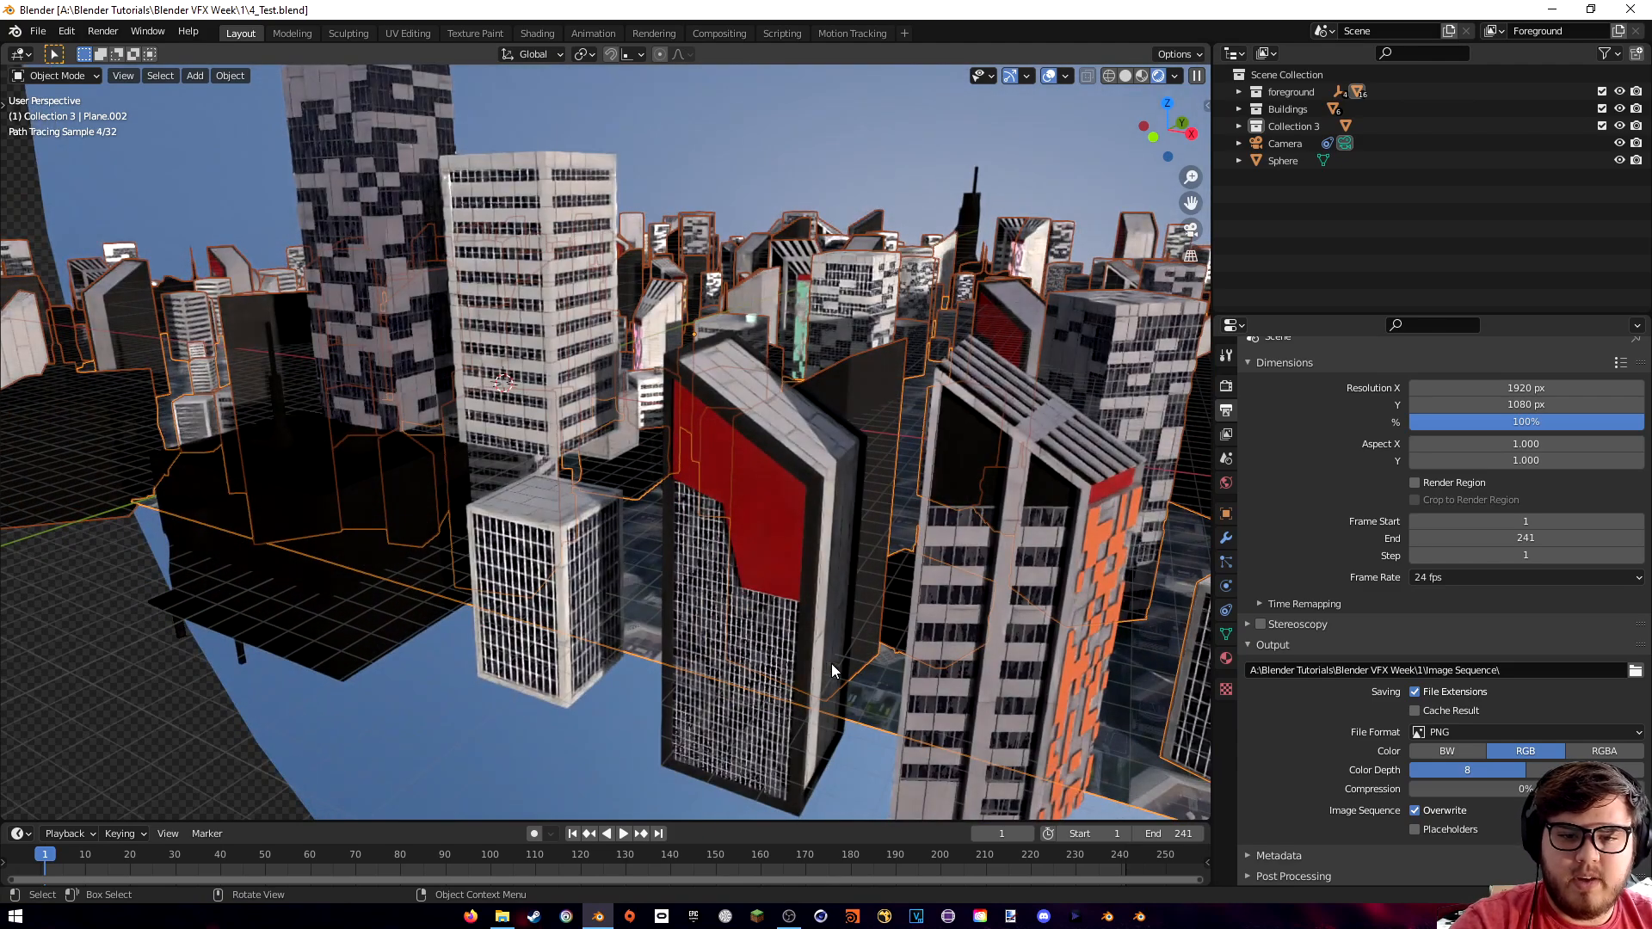
middle_click_drag(795, 595, 828, 590)
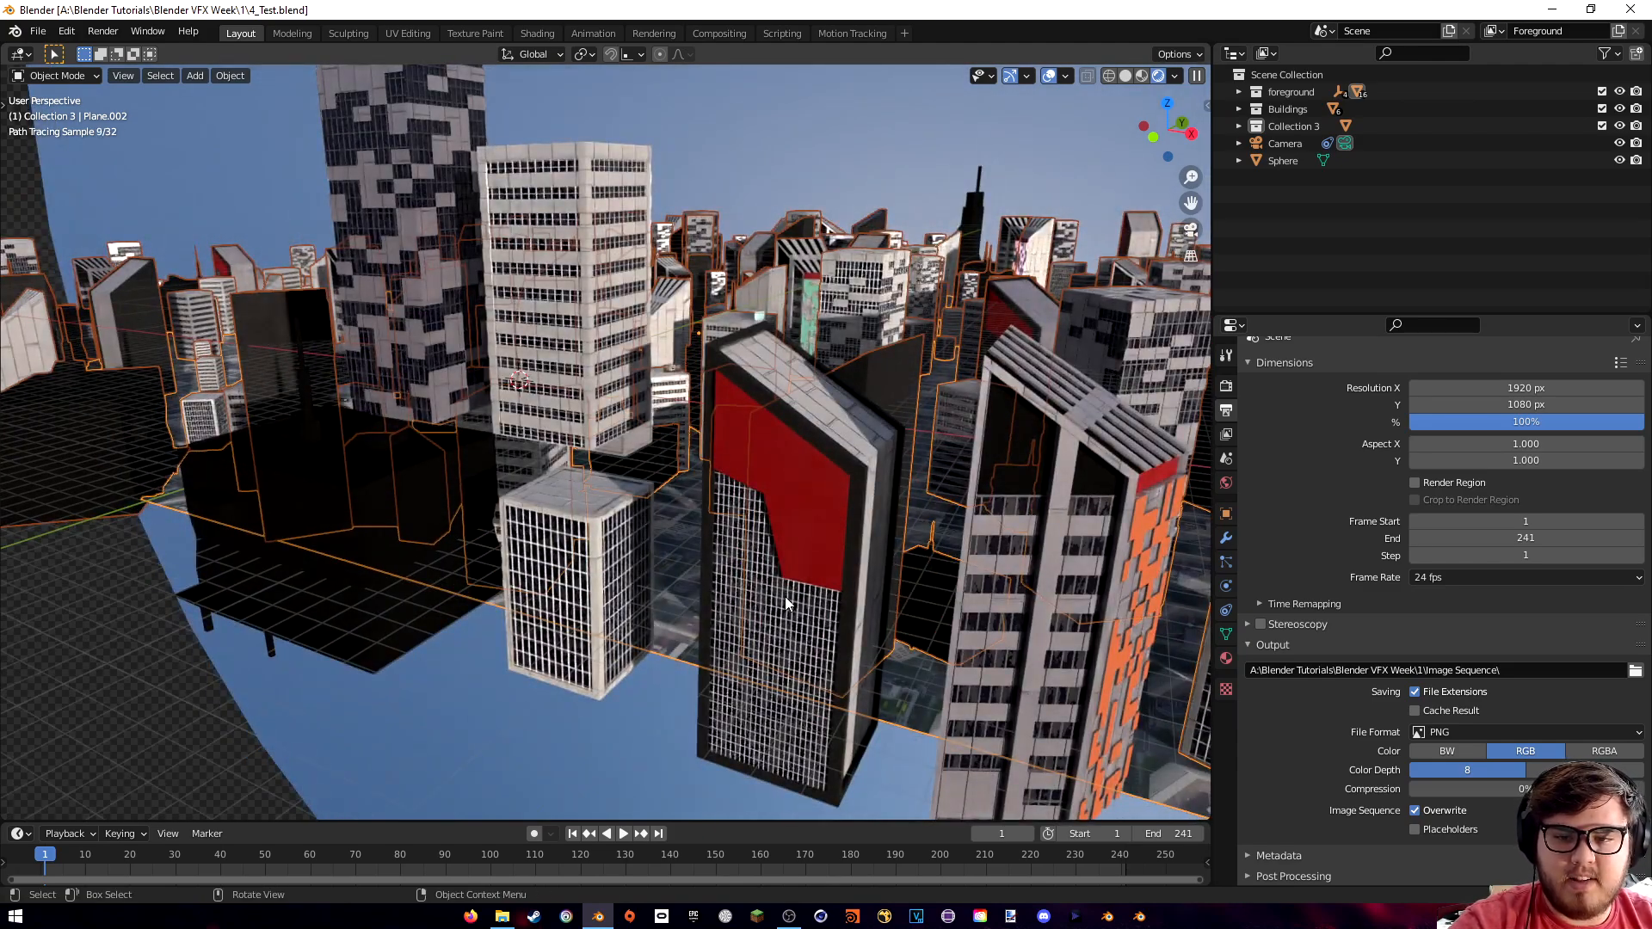
mouse_move(544, 559)
middle_mouse_down()
mouse_move(771, 578)
mouse_move(730, 599)
middle_mouse_up()
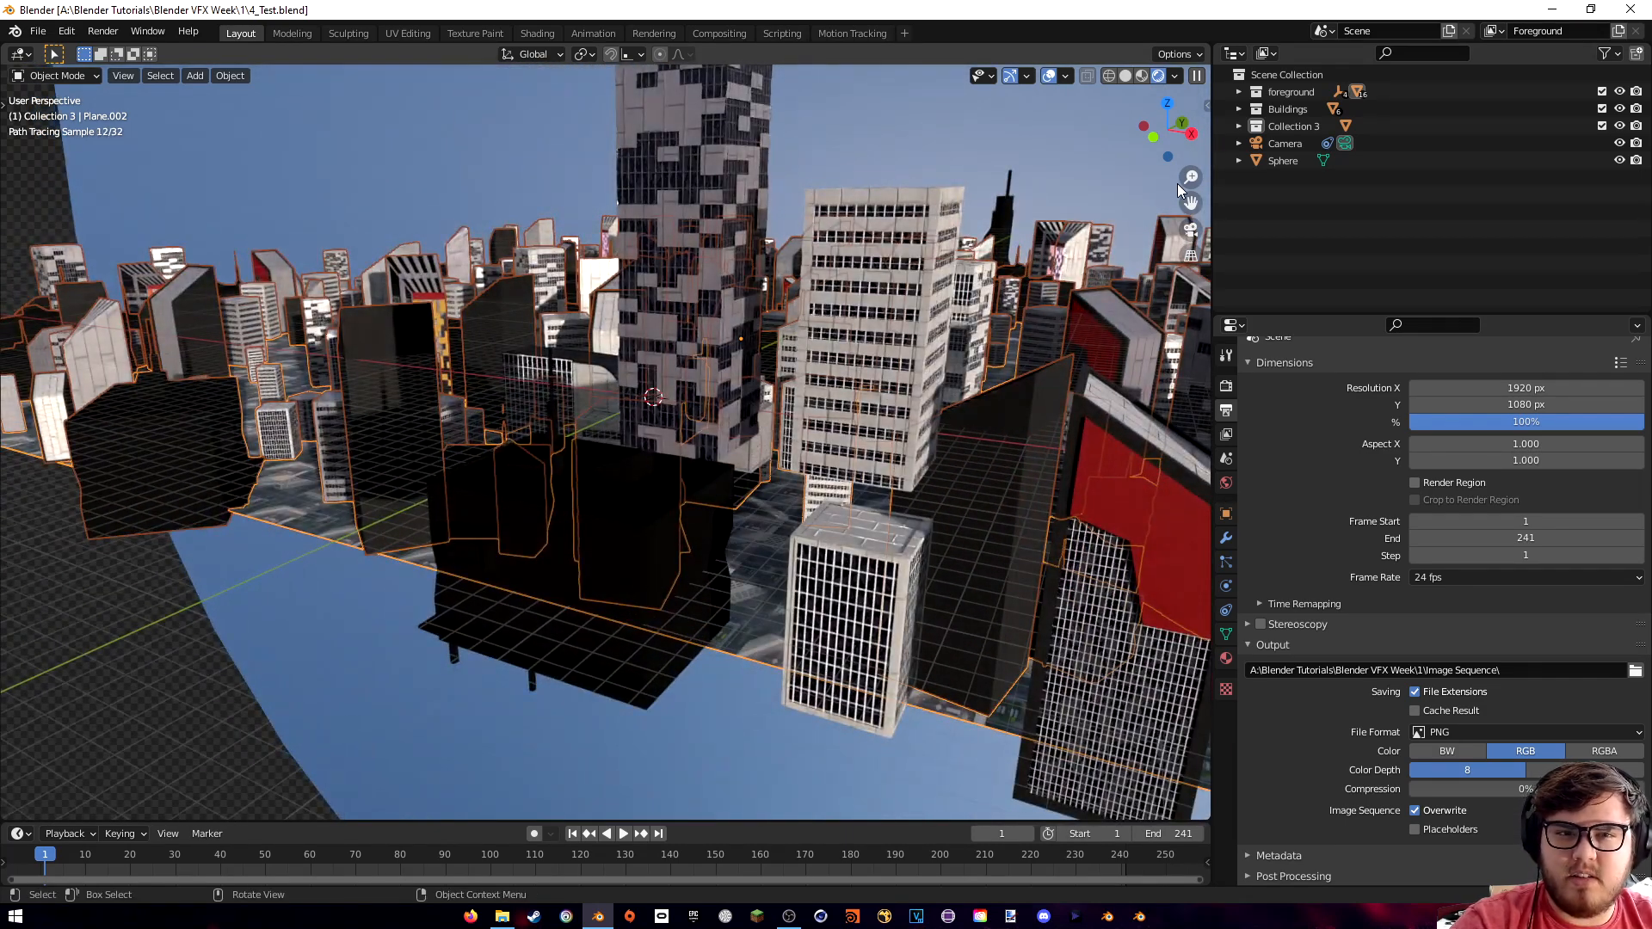
- Look through the scene camera and check the shot's framing at frames 84 and 81
left_click(1191, 230)
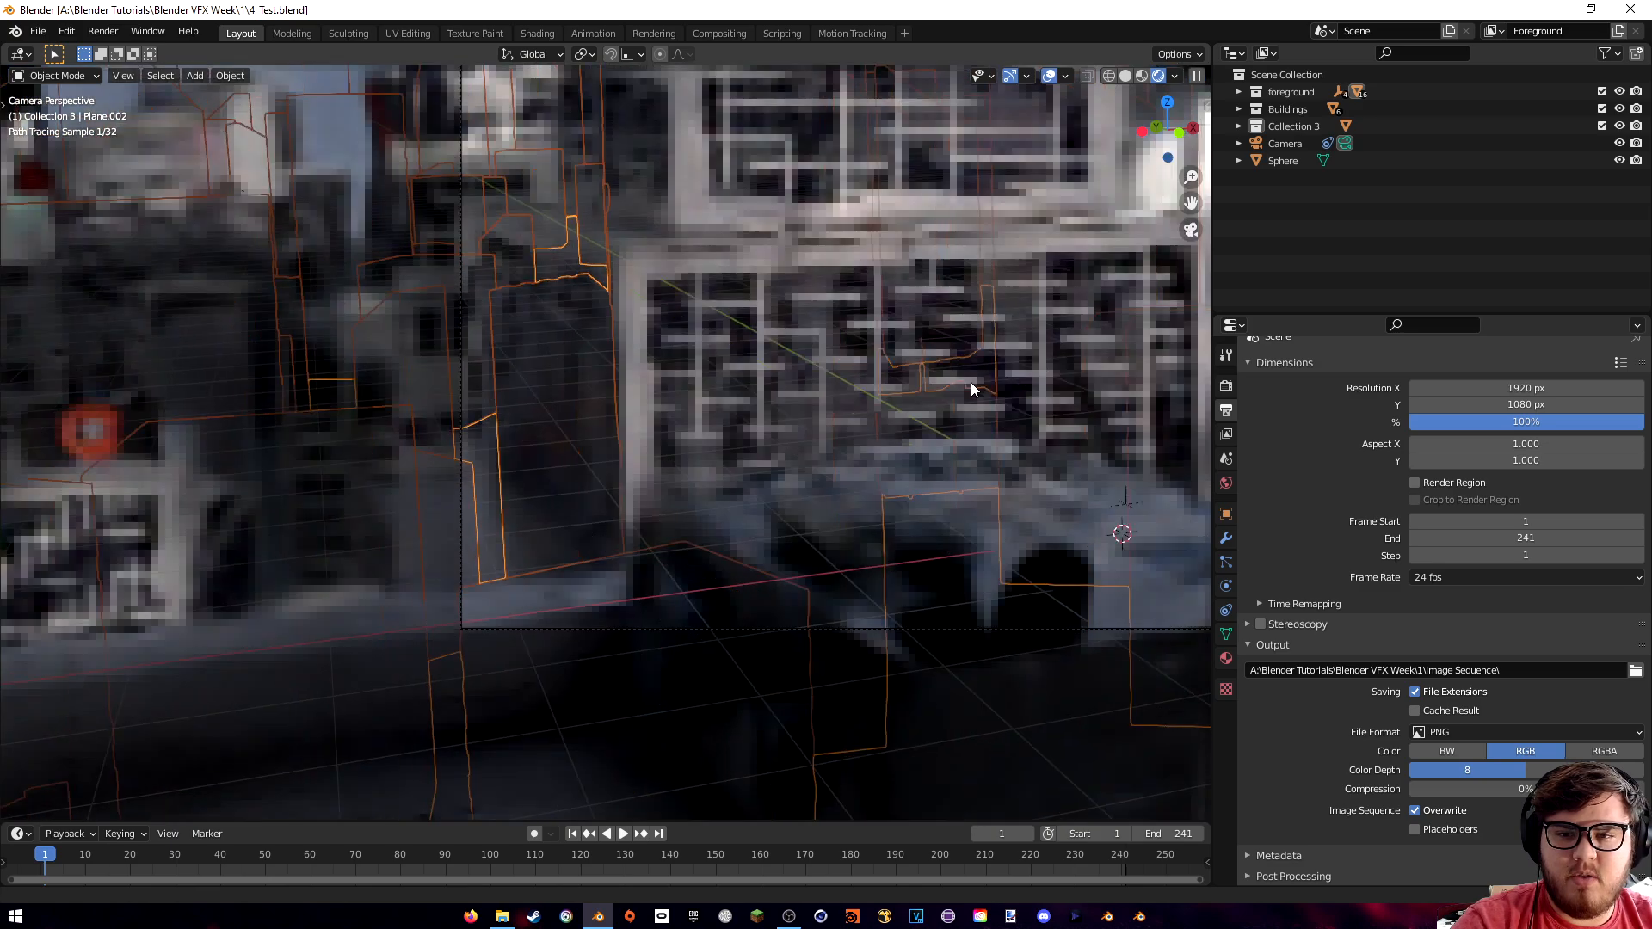
key("space")
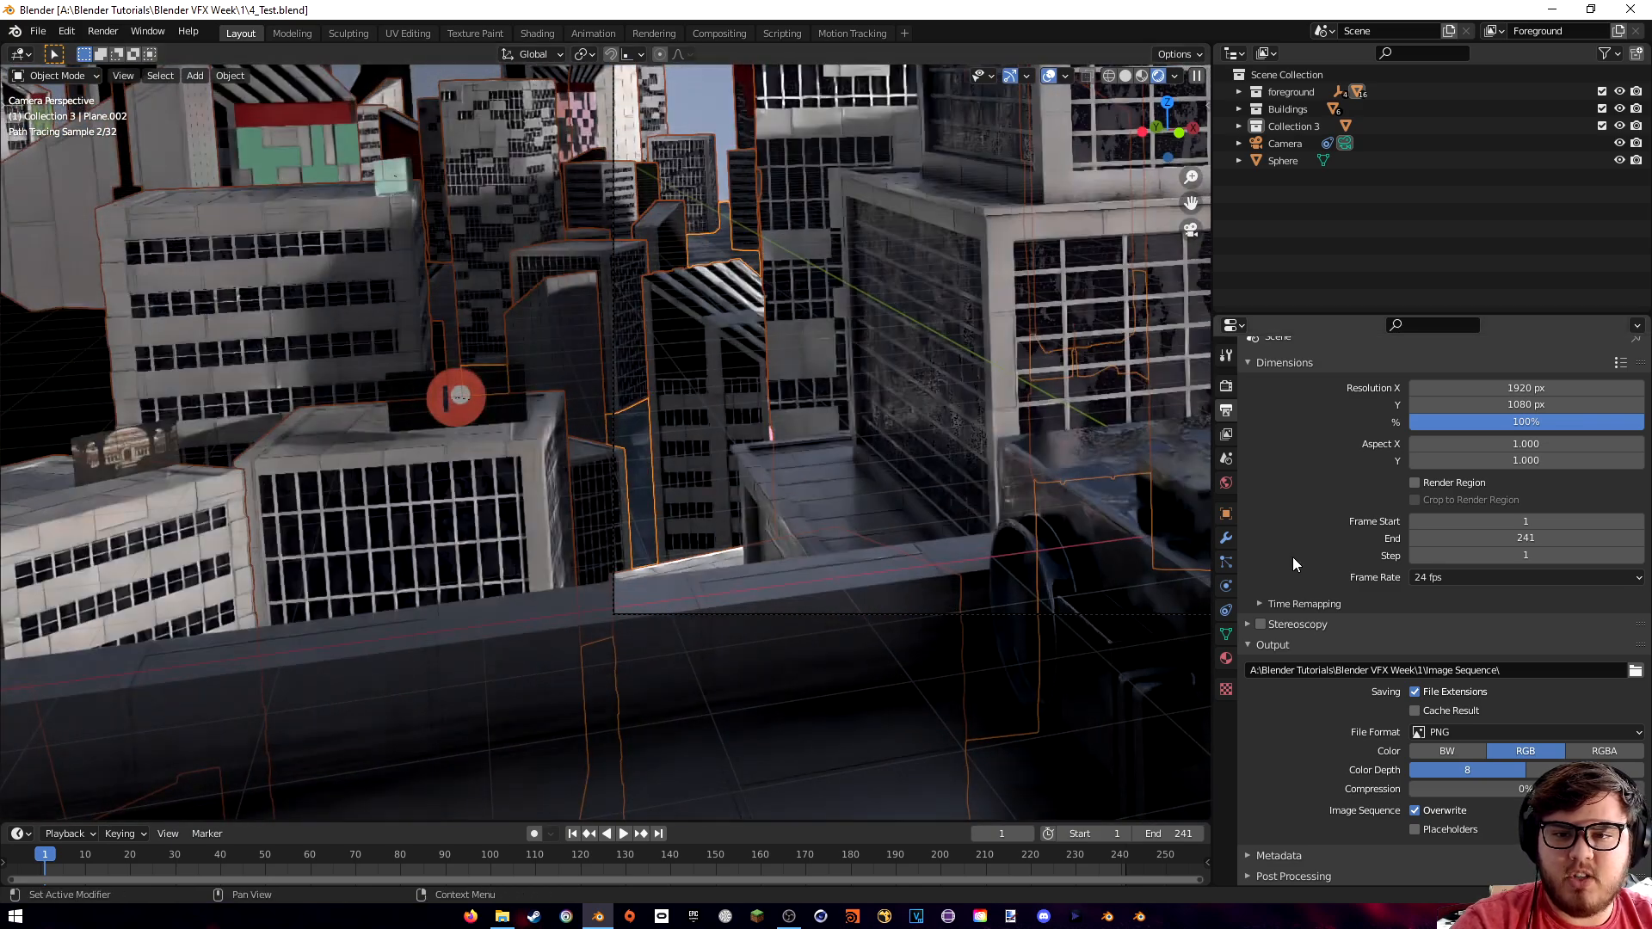
left_click(382, 856)
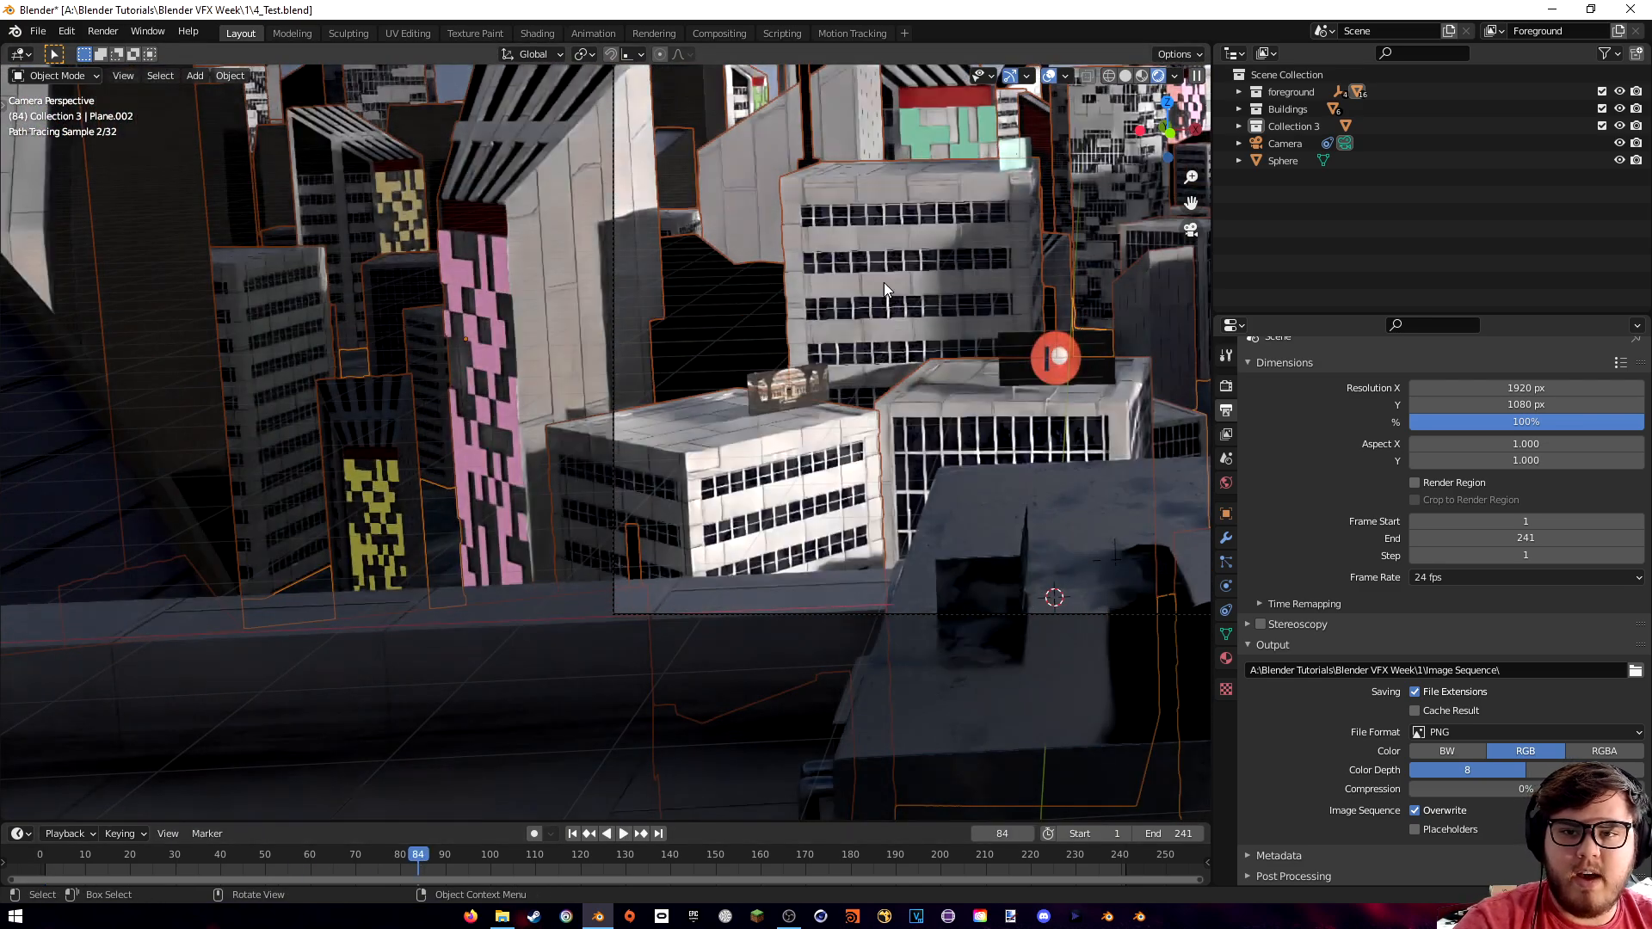
key("space")
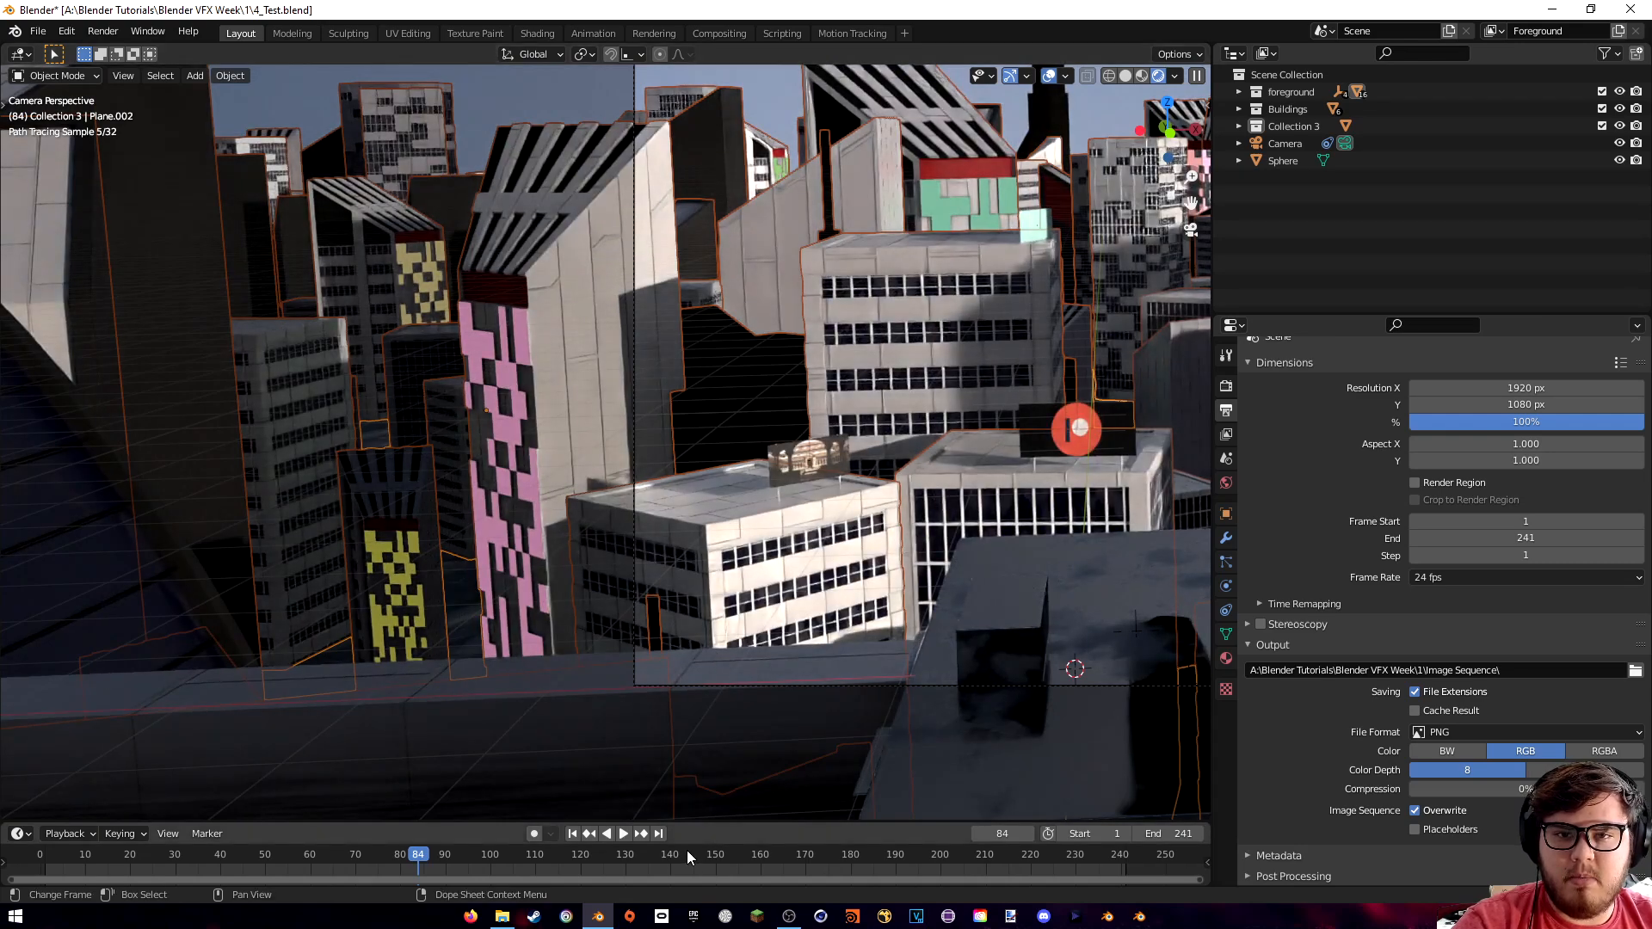
left_click(688, 854)
left_click(404, 854)
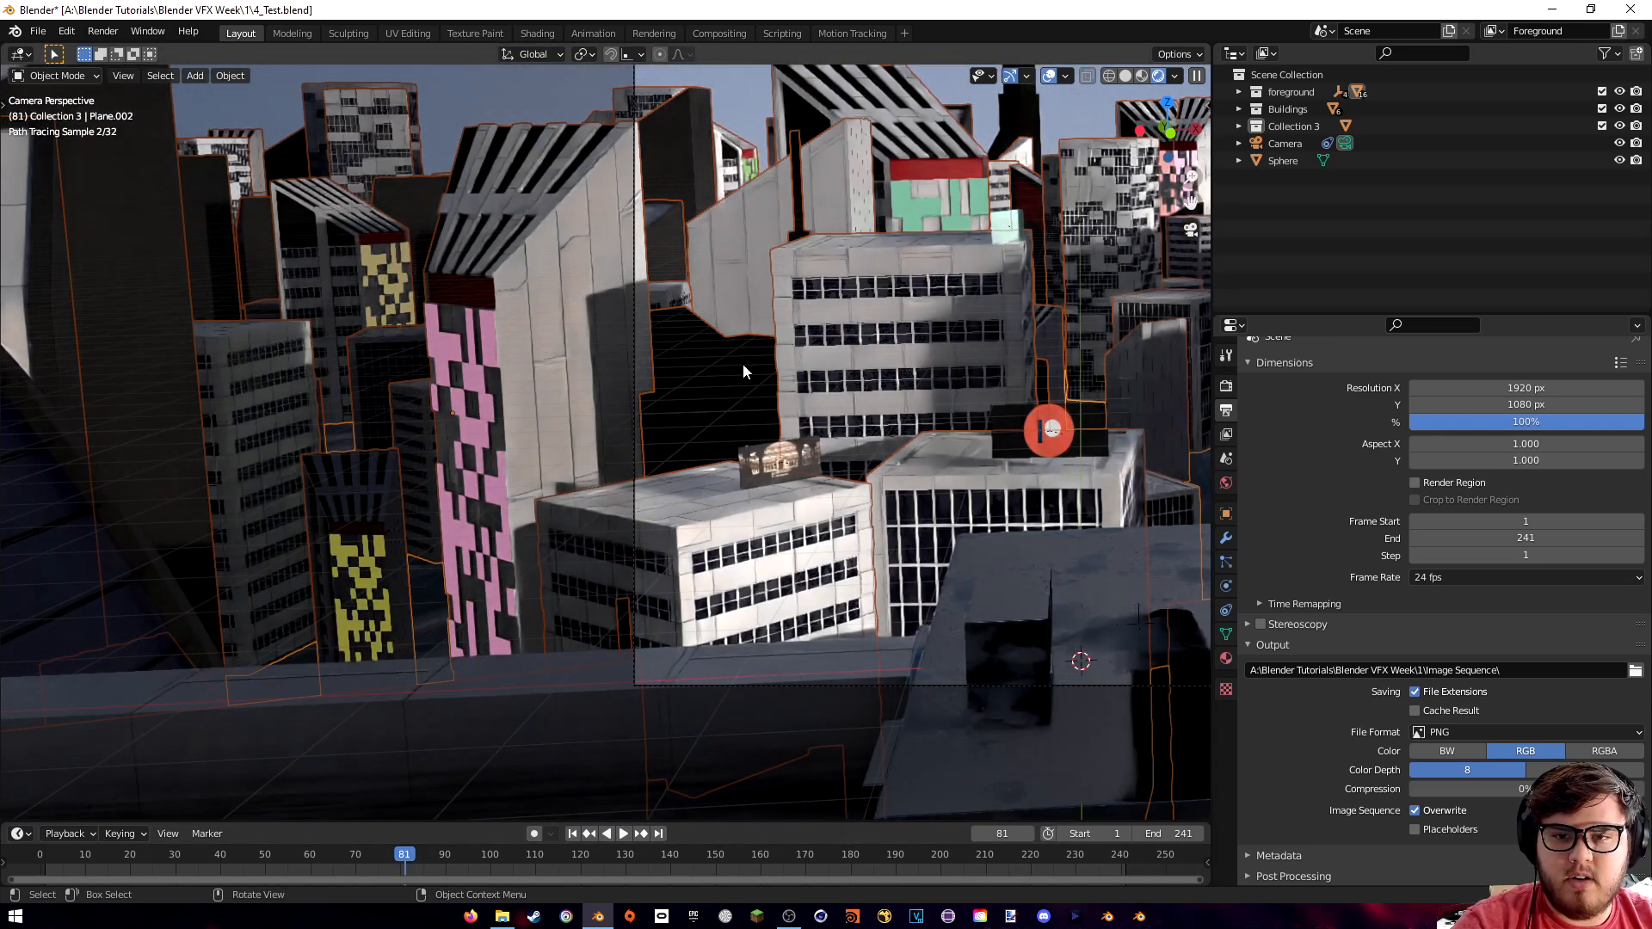
scroll(965, 398, "down", 2)
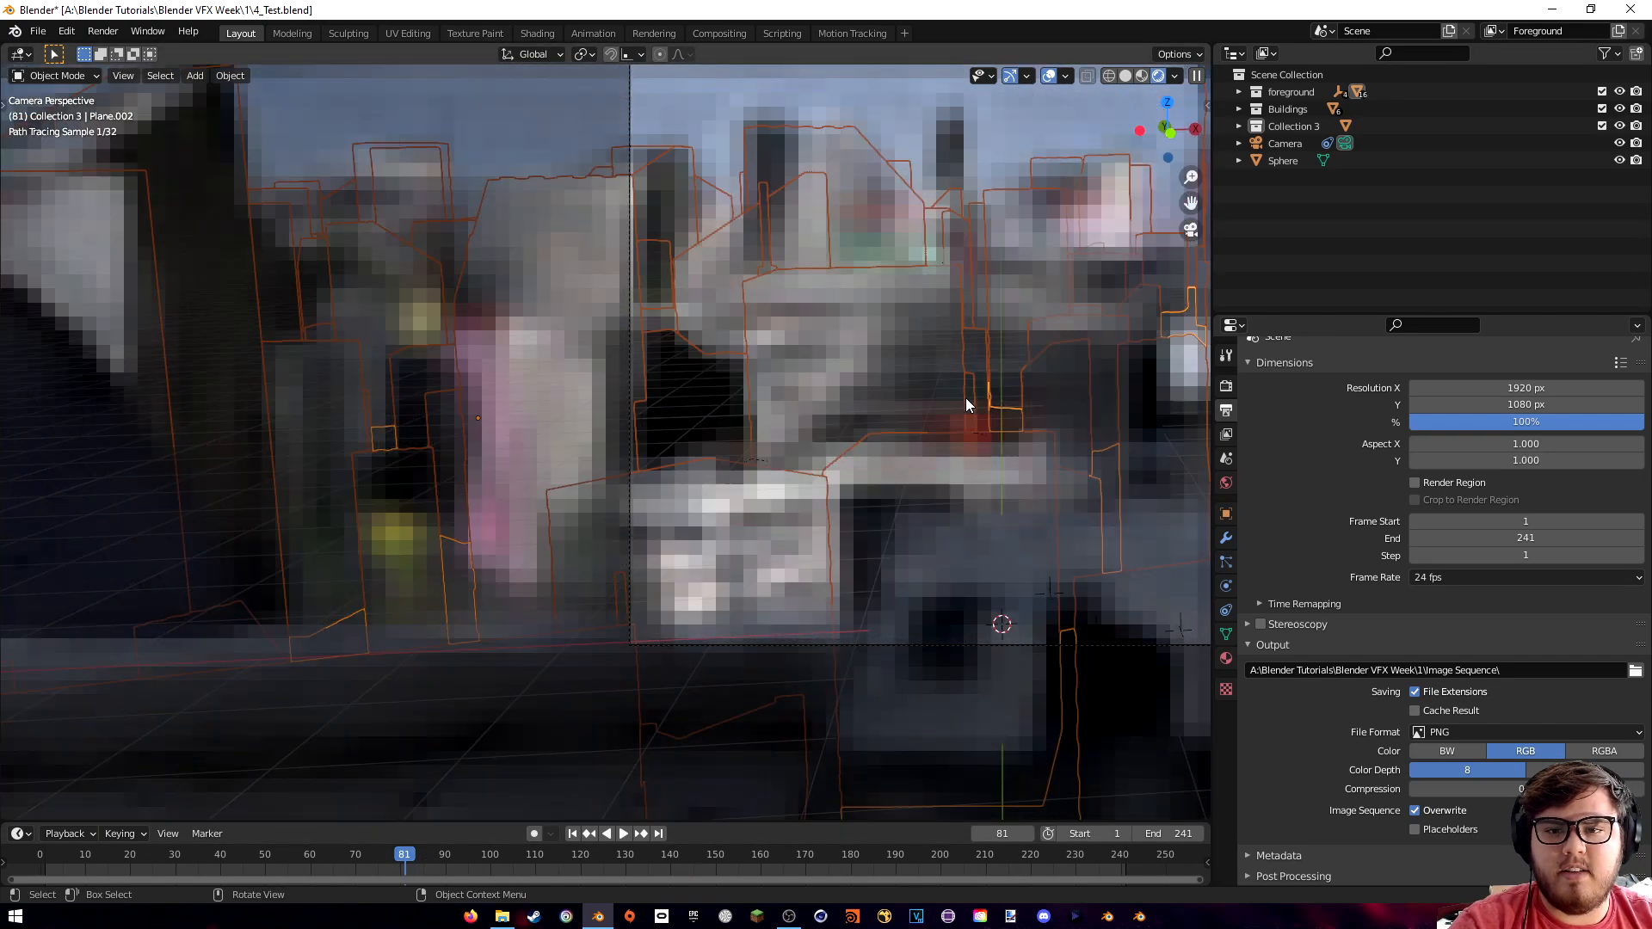
middle_click_drag(1020, 363, 625, 407, "shift")
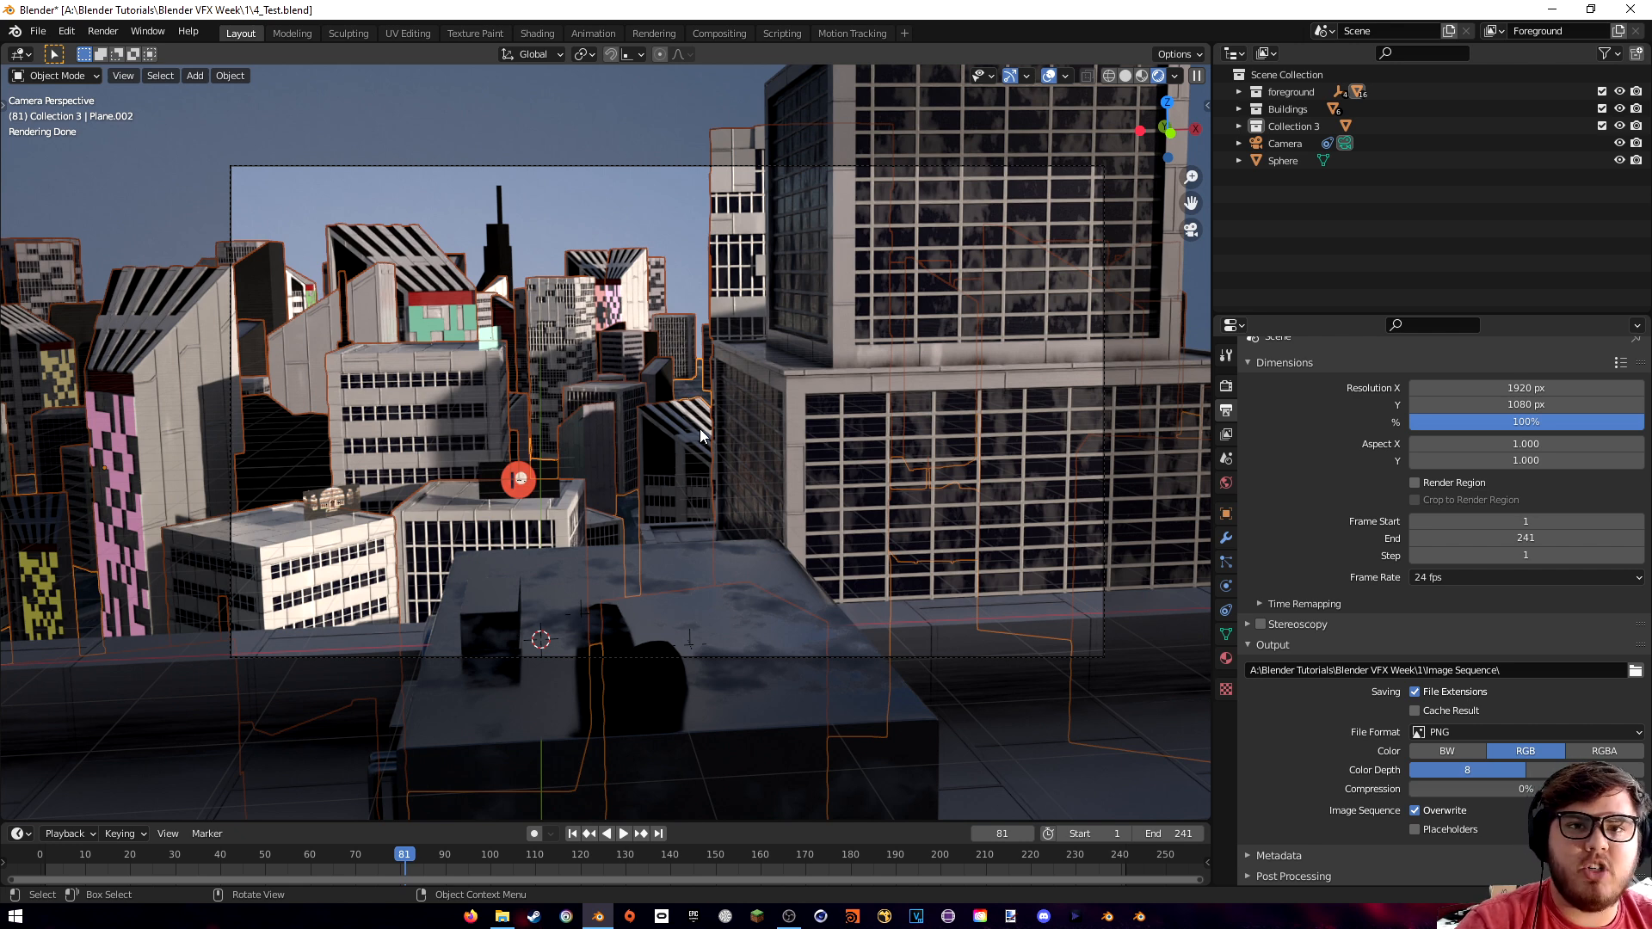
- Save 4_Test.blend and select the dark foreground rooftop object
key("ctrl+s")
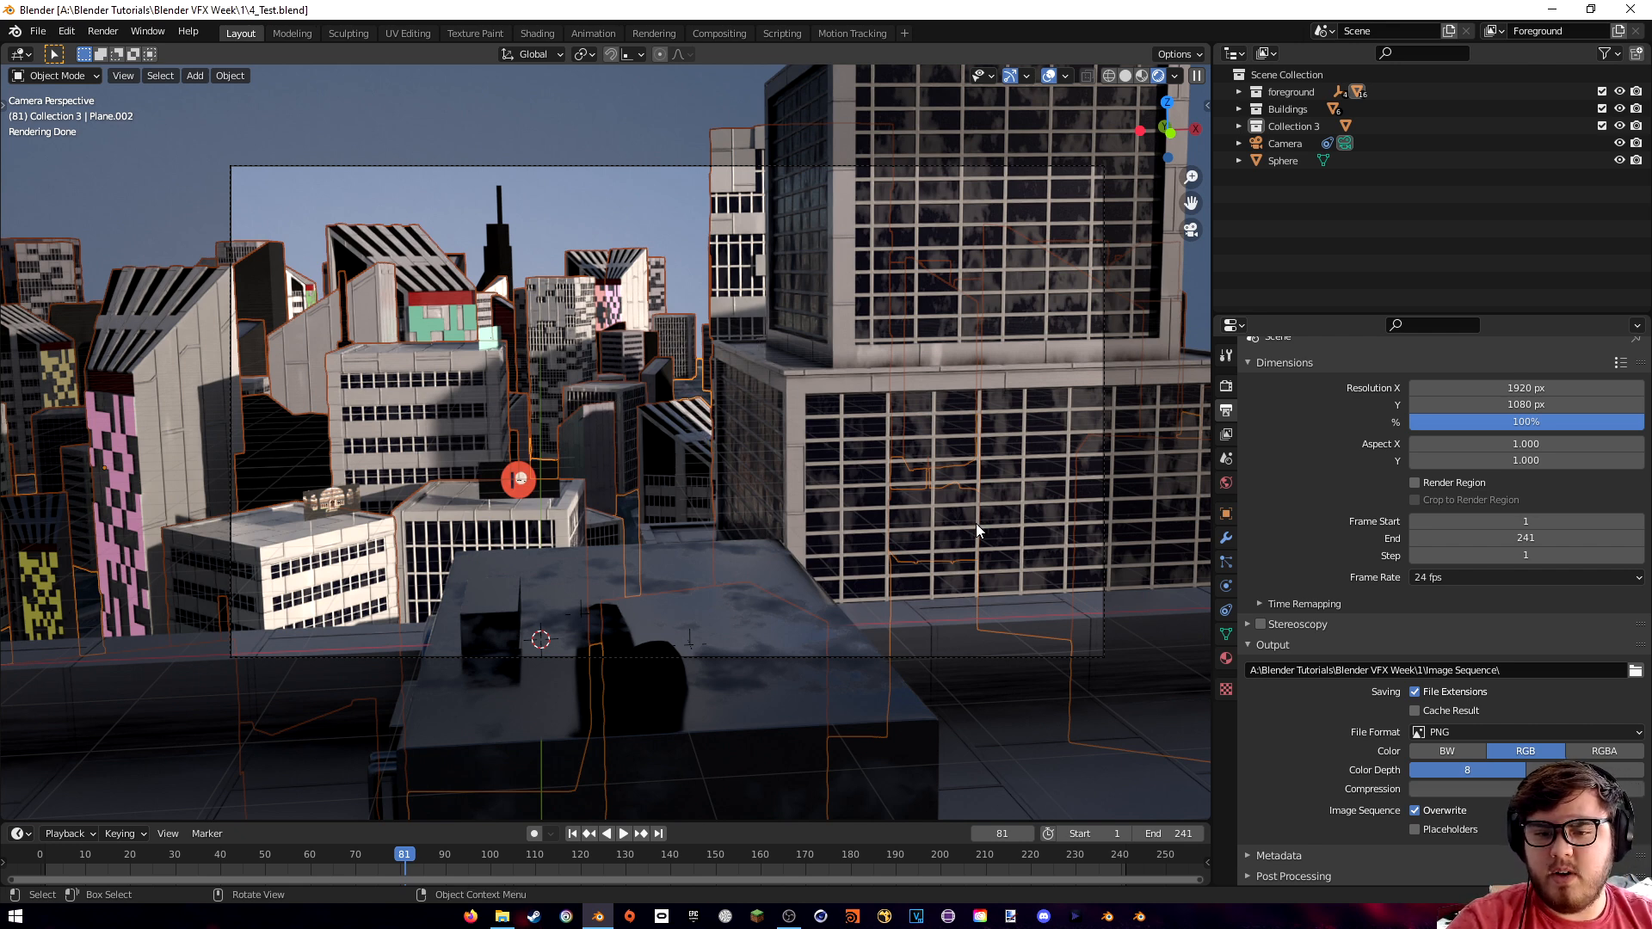
left_click(509, 576)
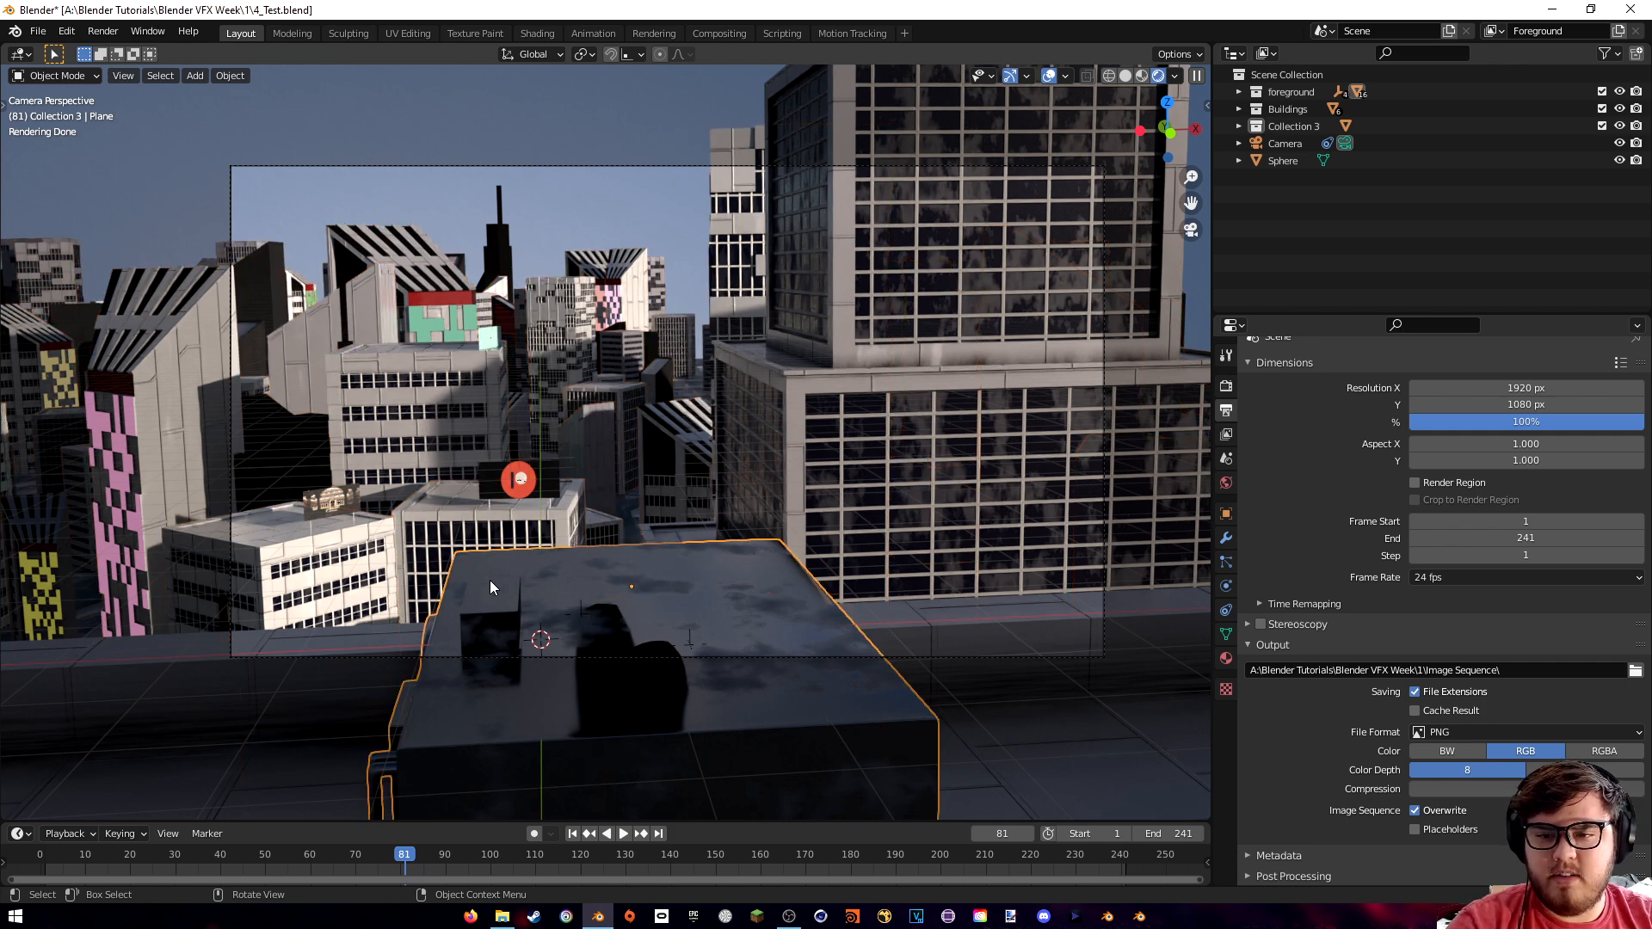
- Switch to the Shading workspace and examine the Metal material's Musgrave Texture and ColorRamp nodes feeding the roughness
left_click(537, 33)
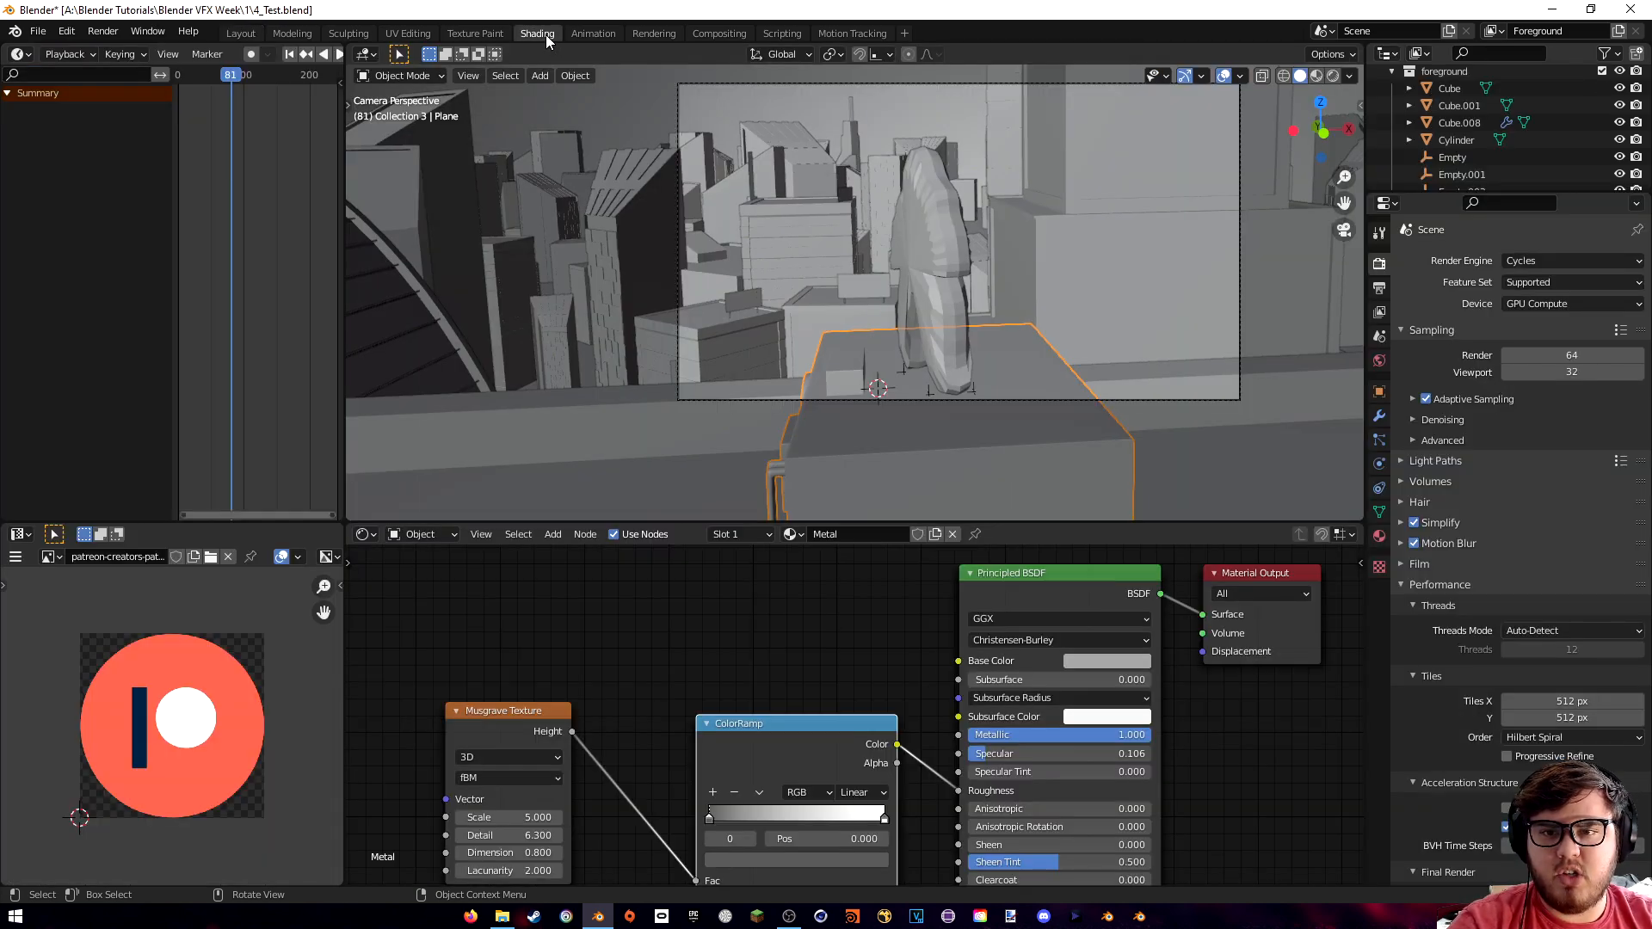
middle_click_drag(831, 641, 800, 613)
scroll(695, 591, "down", 2)
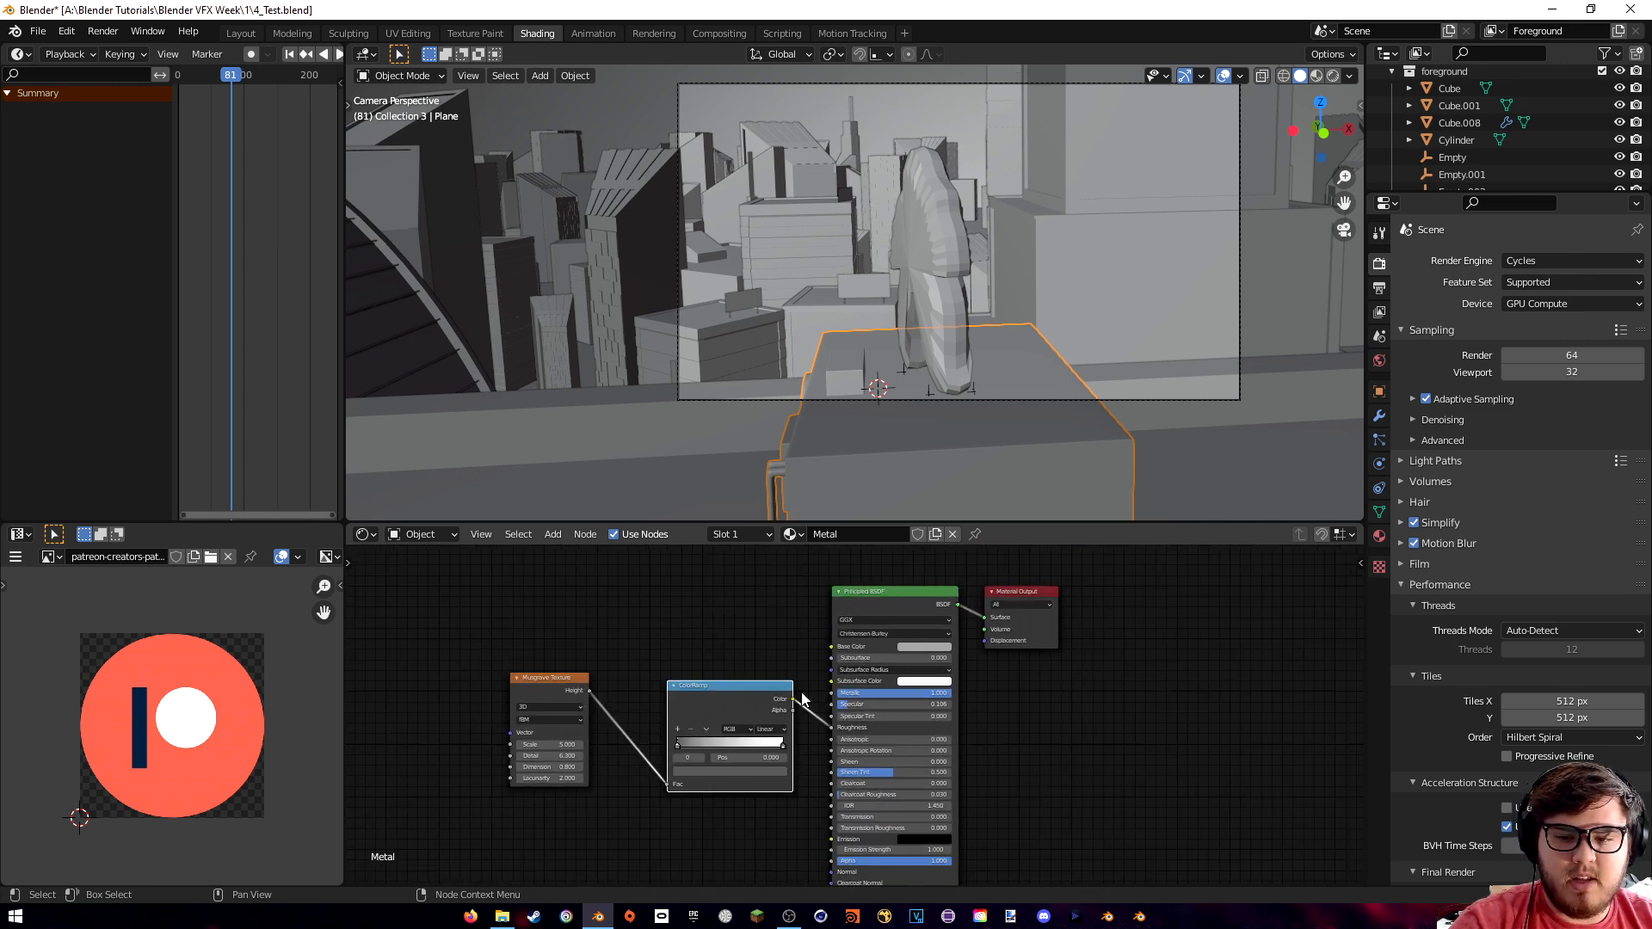
left_click_drag(478, 630, 779, 847)
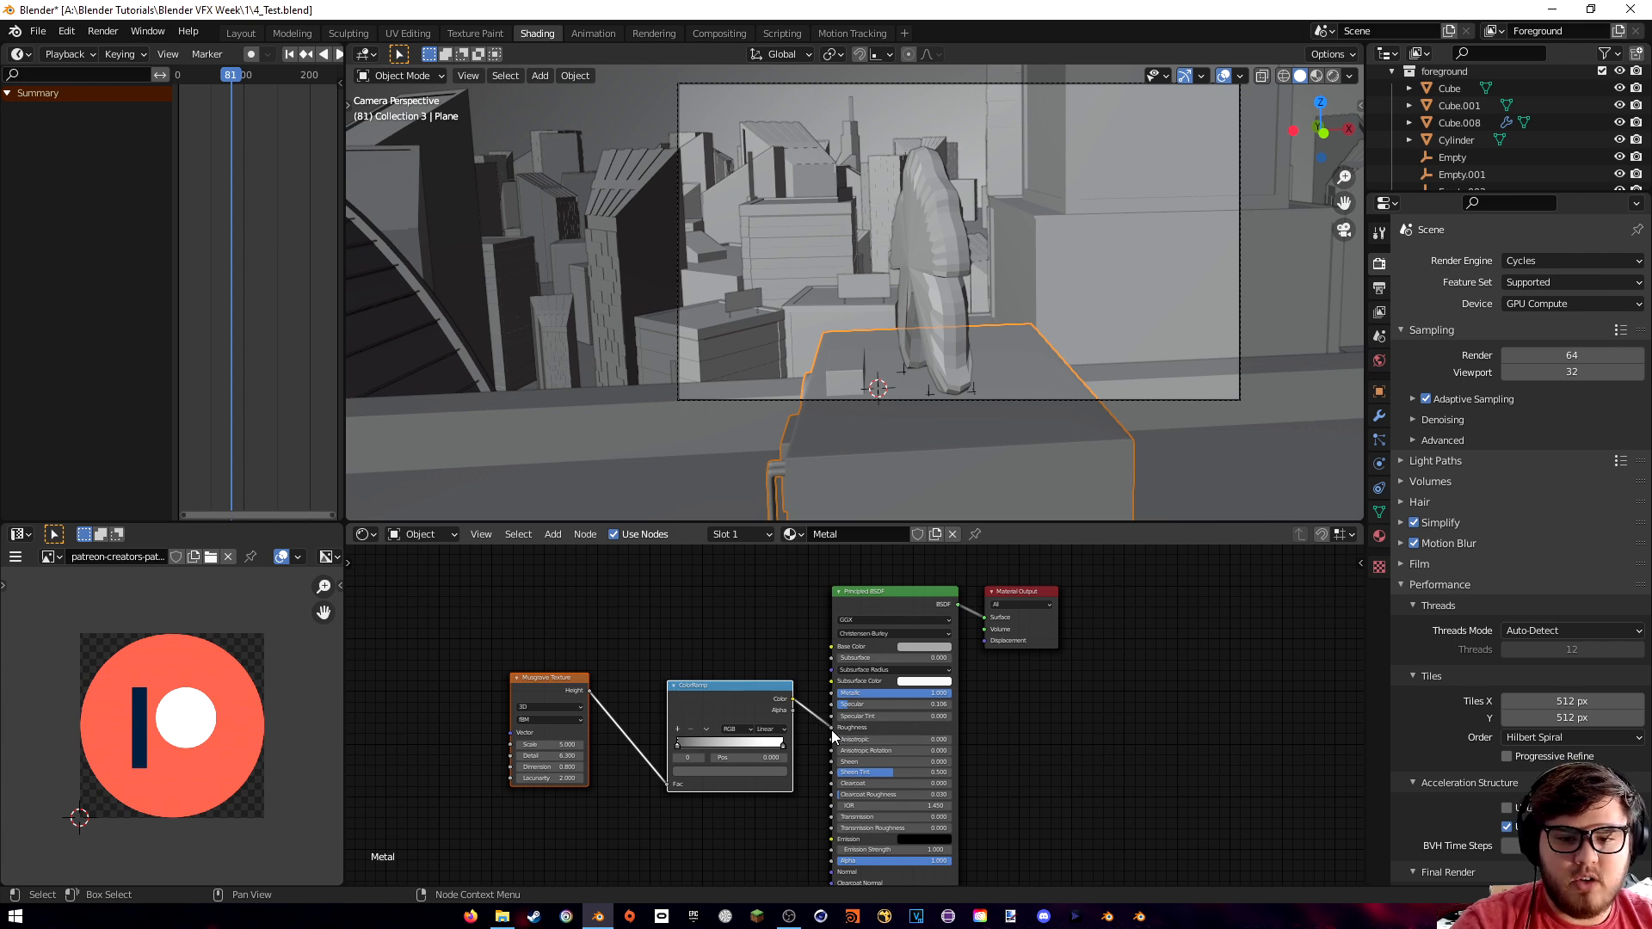
- Display the city in Rendered shading and select the surrounding sky sphere beneath the buildings to inspect its Sky material nodes
key("z")
left_click(962, 334)
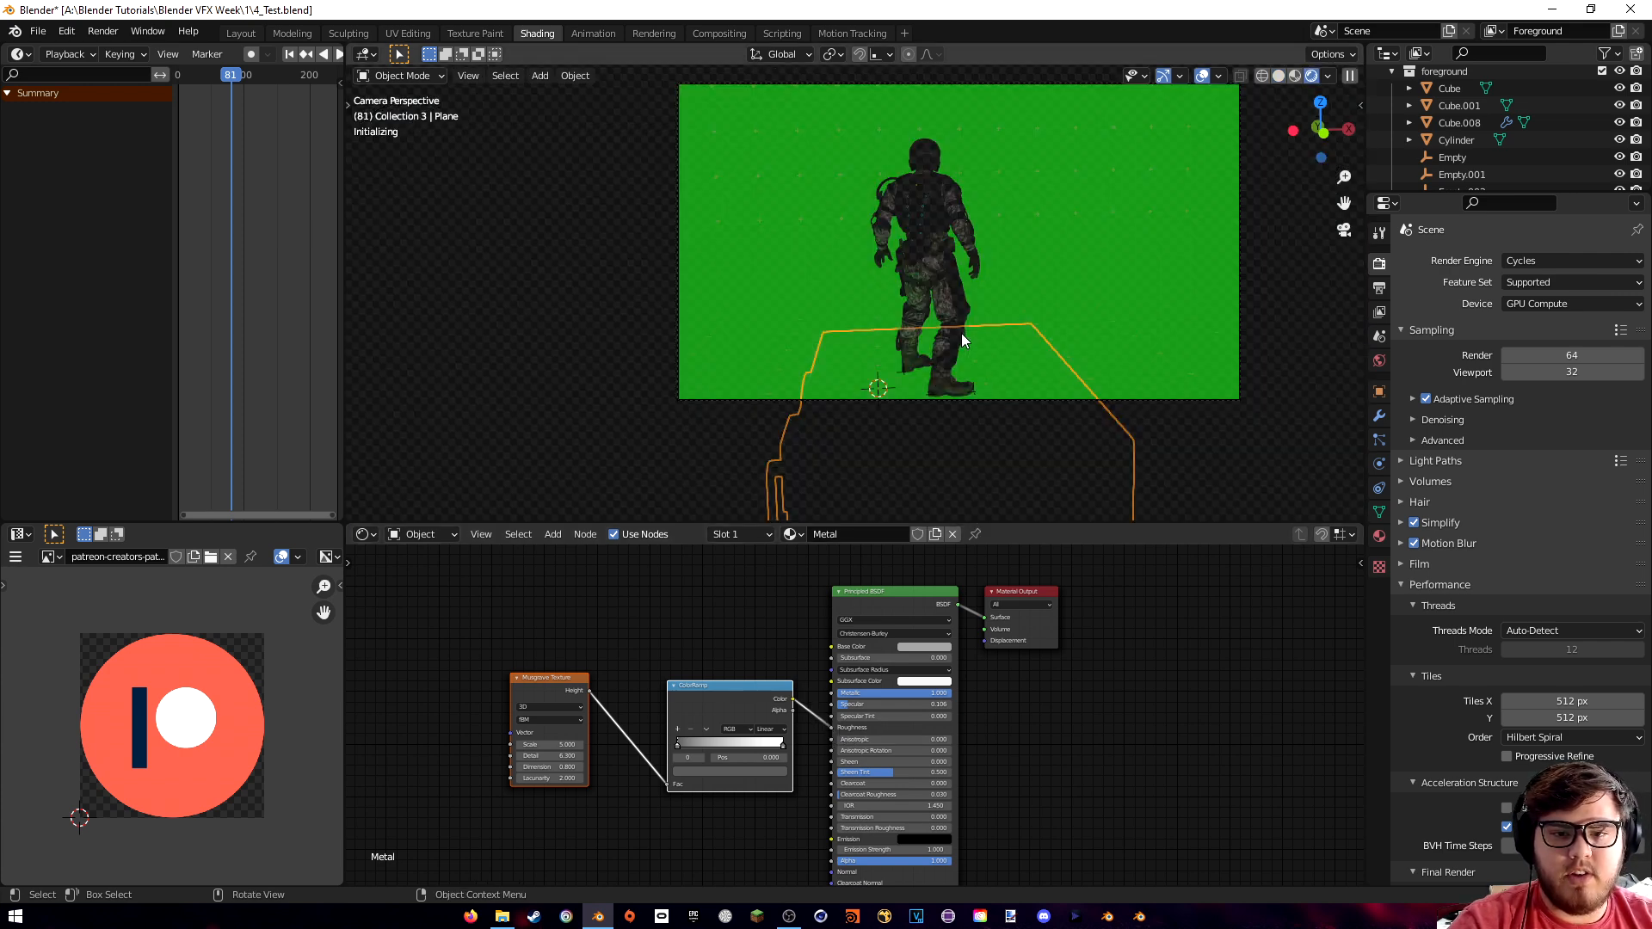
middle_click_drag(1049, 406, 855, 467)
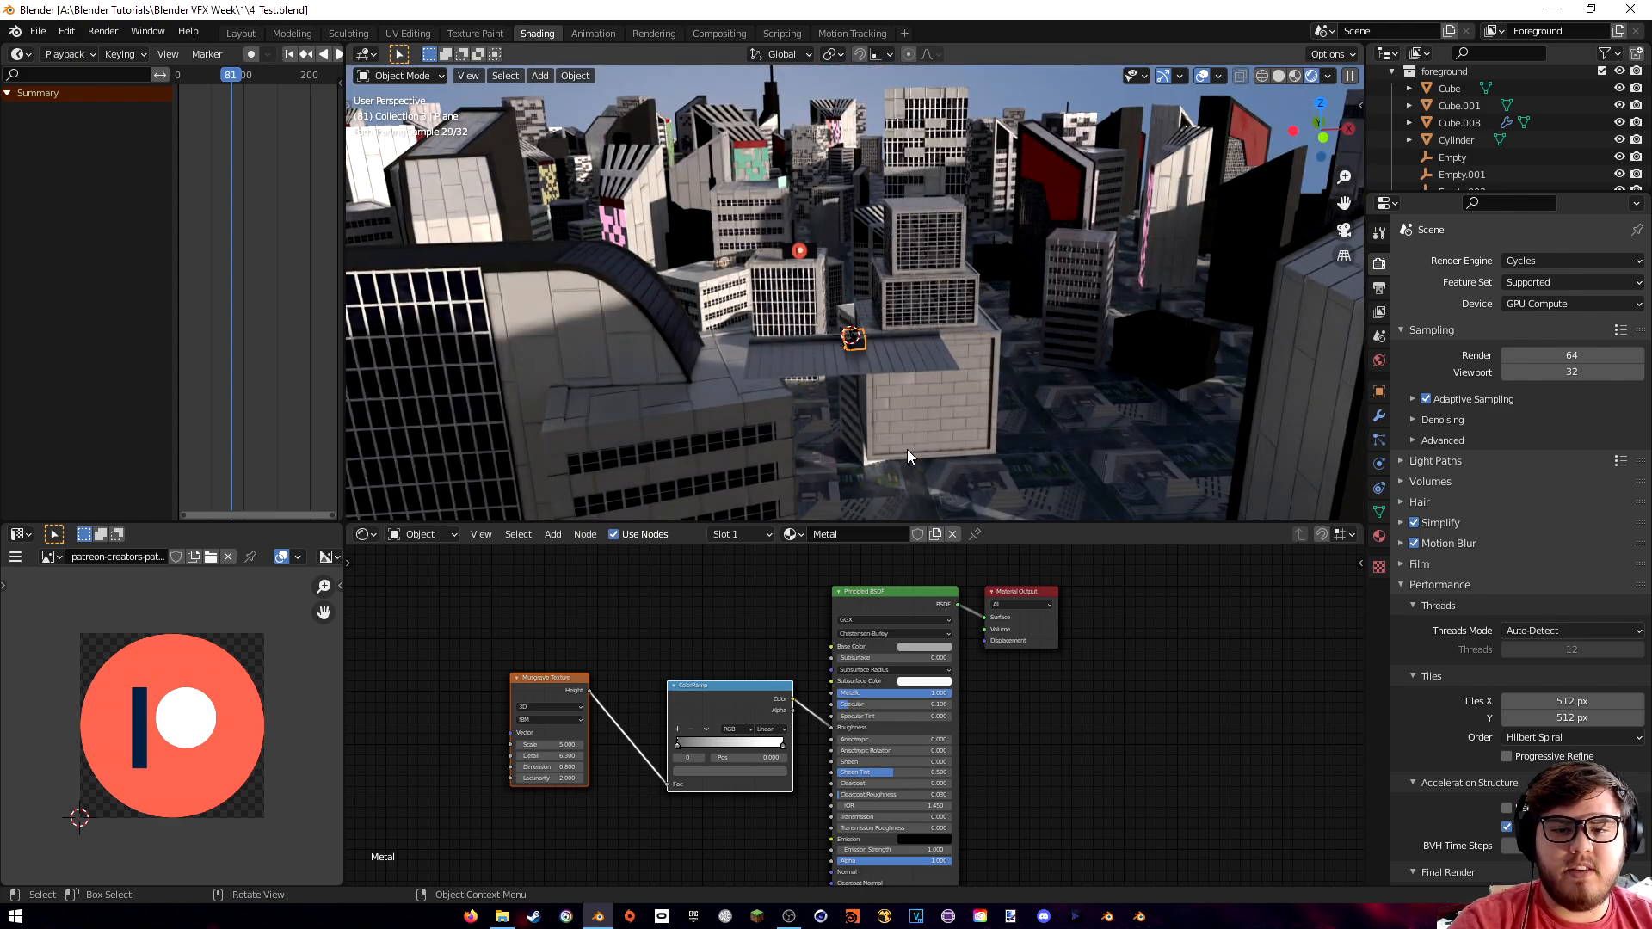
left_click(883, 471)
middle_click_drag(987, 426, 1134, 339)
middle_click_drag(1092, 446, 1071, 394)
left_click(1068, 379)
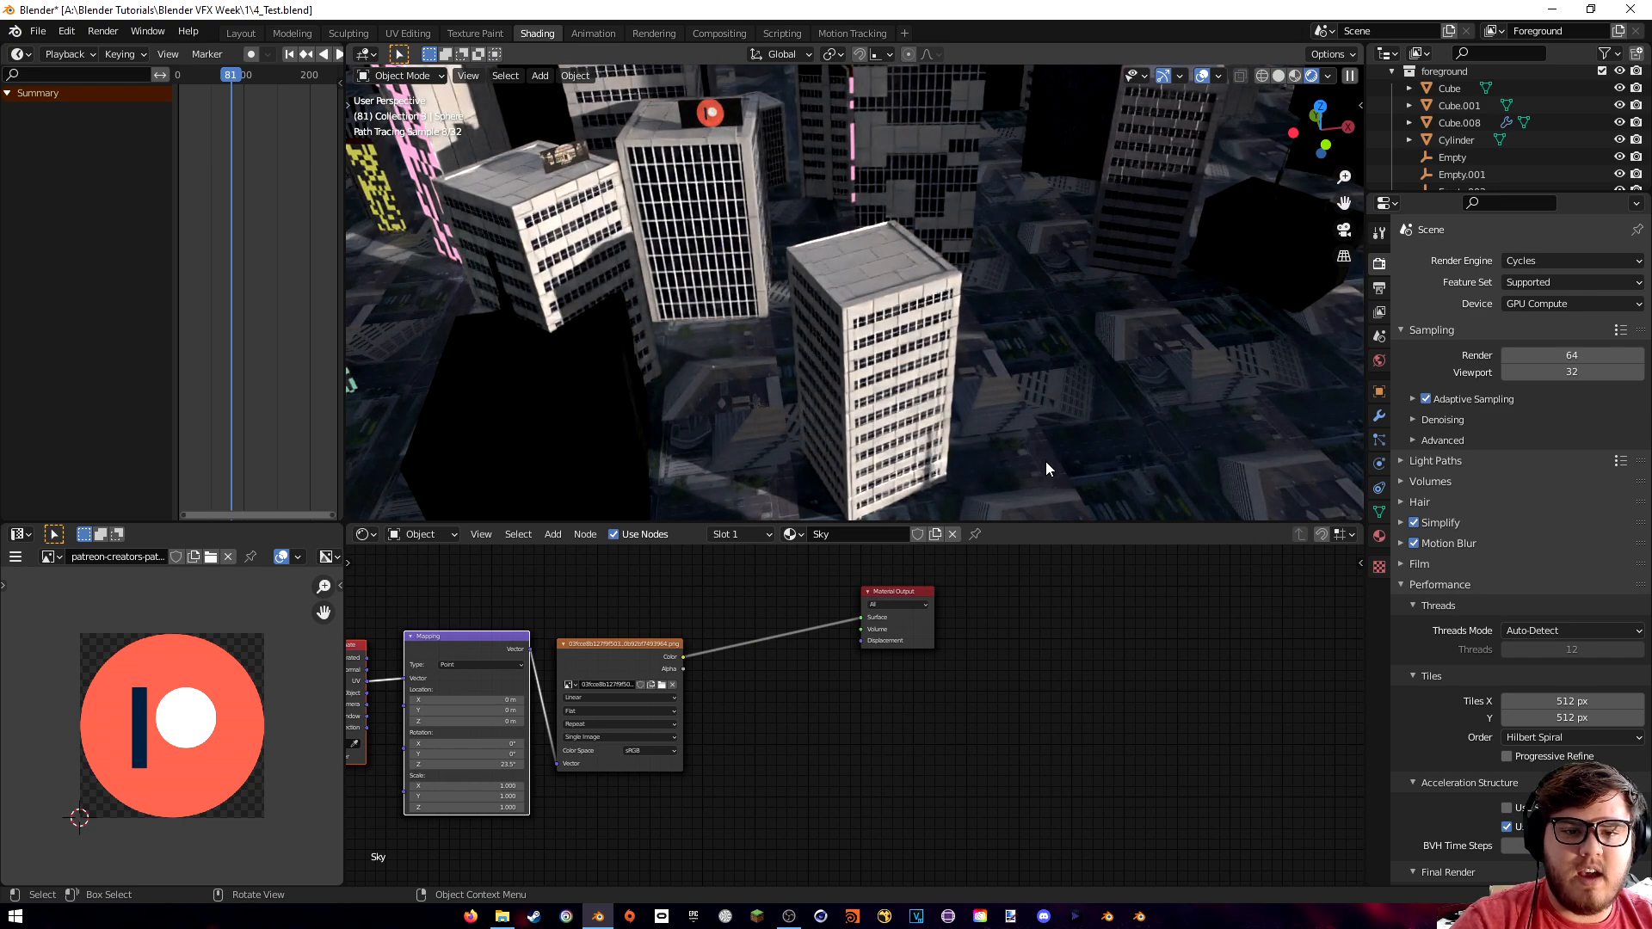
middle_click_drag(1045, 457, 1045, 447)
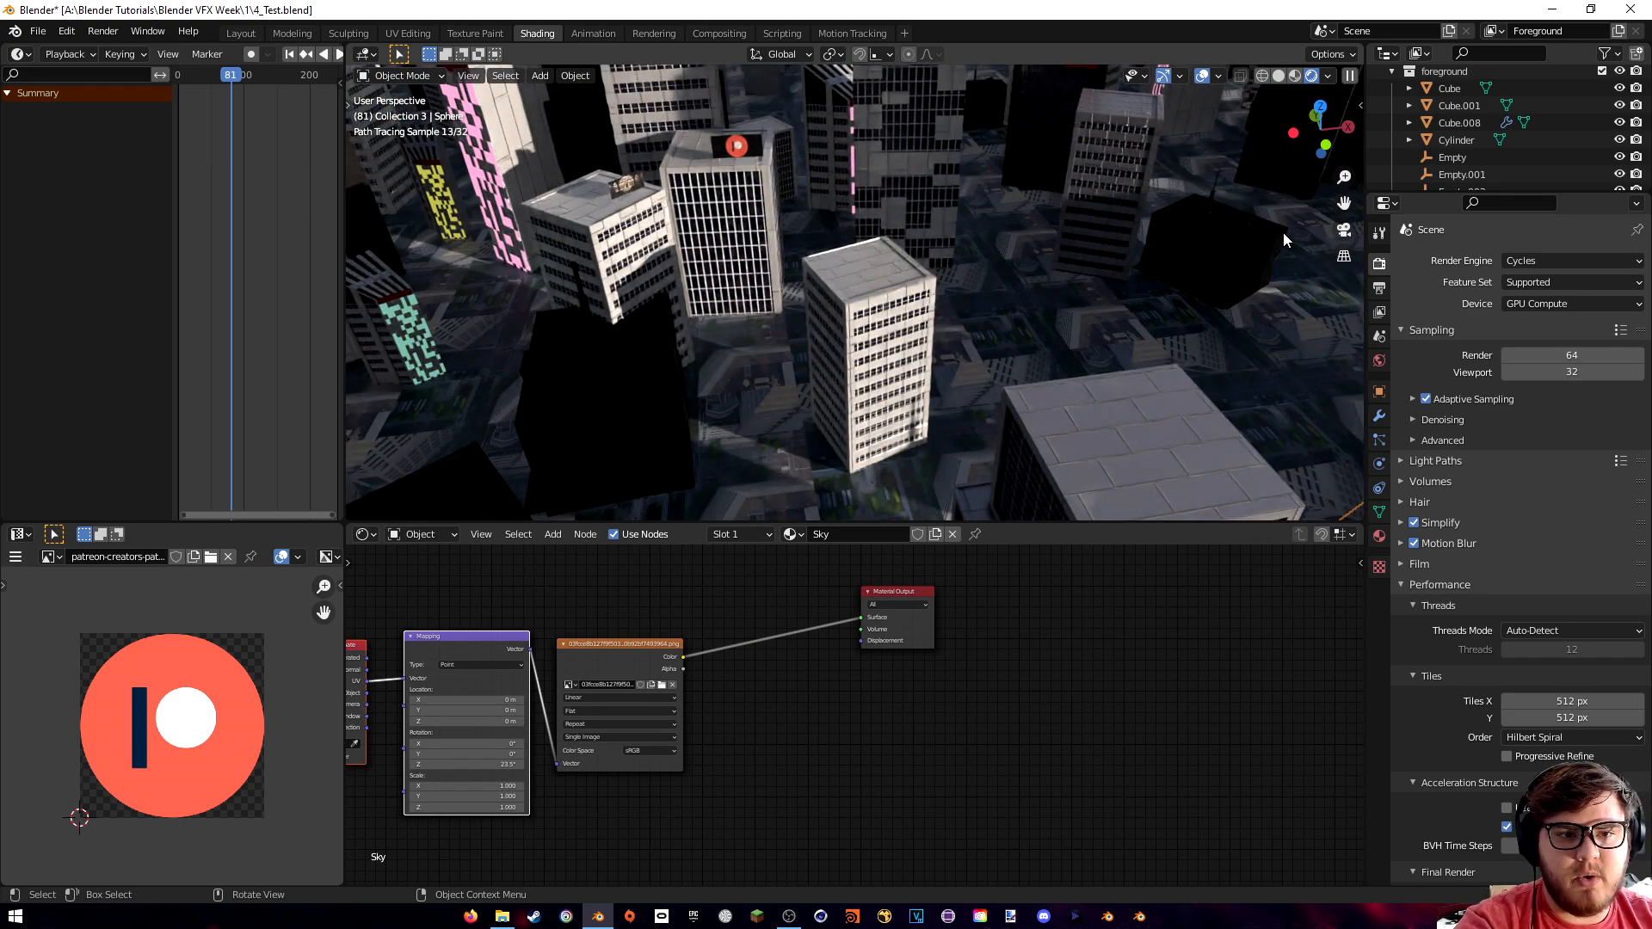
- Look through the scene camera and examine the ground in the gap between the buildings up close and in the full shot
left_click(1344, 231)
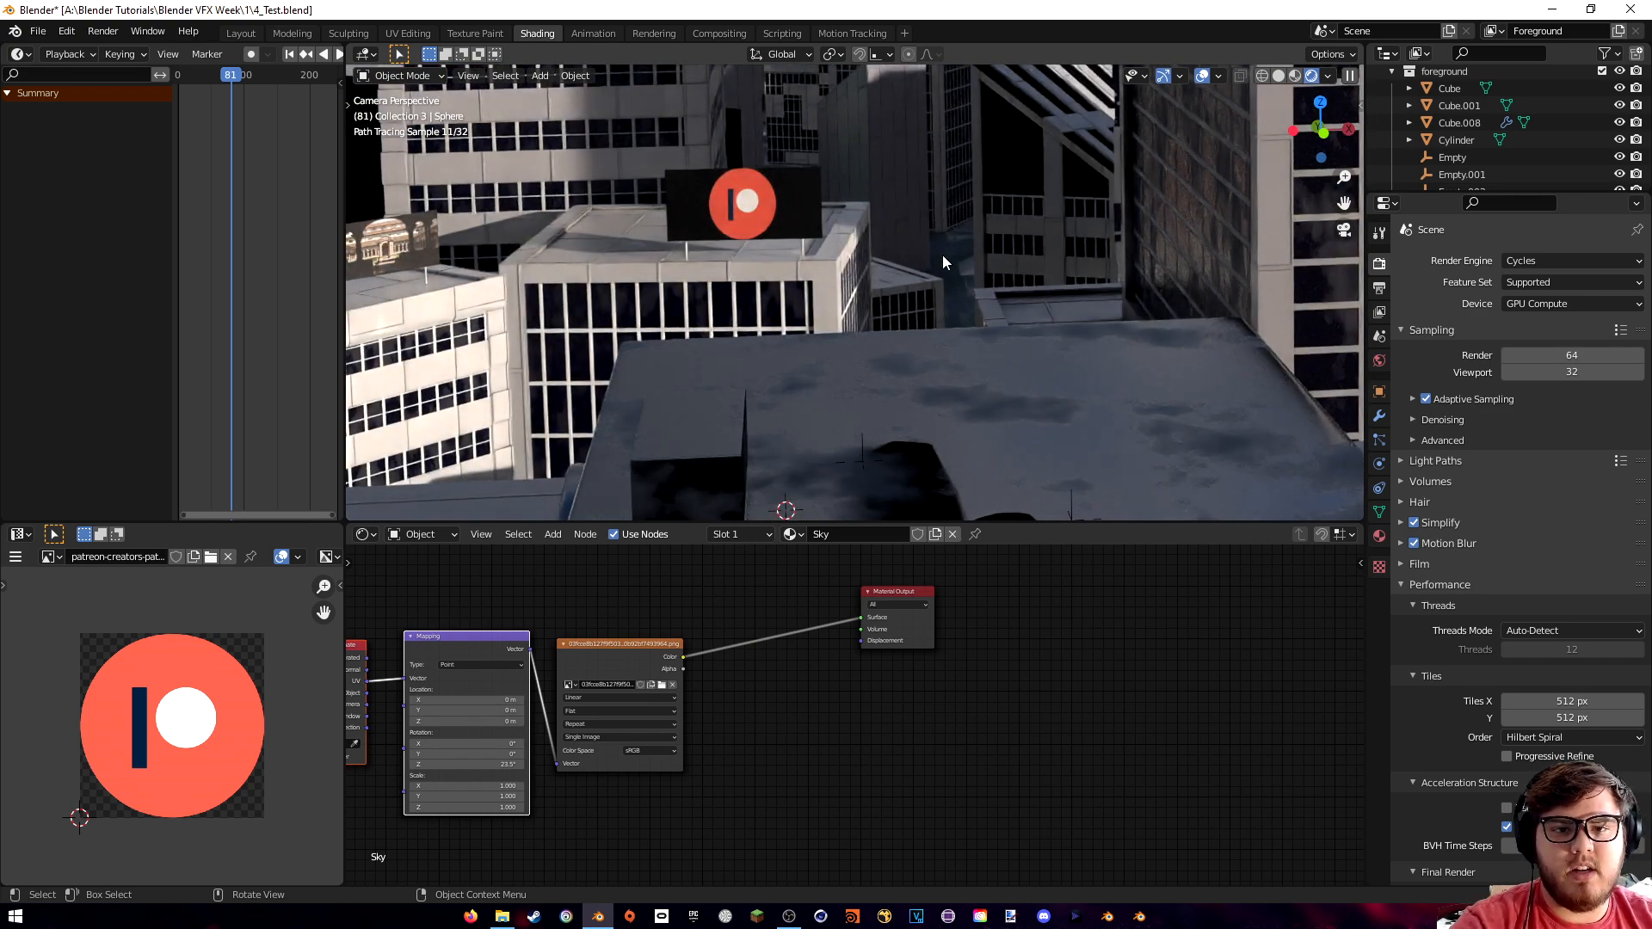
scroll(979, 320, "up", 4)
middle_click_drag(1106, 241, 904, 332, "shift")
scroll(904, 332, "up", 4)
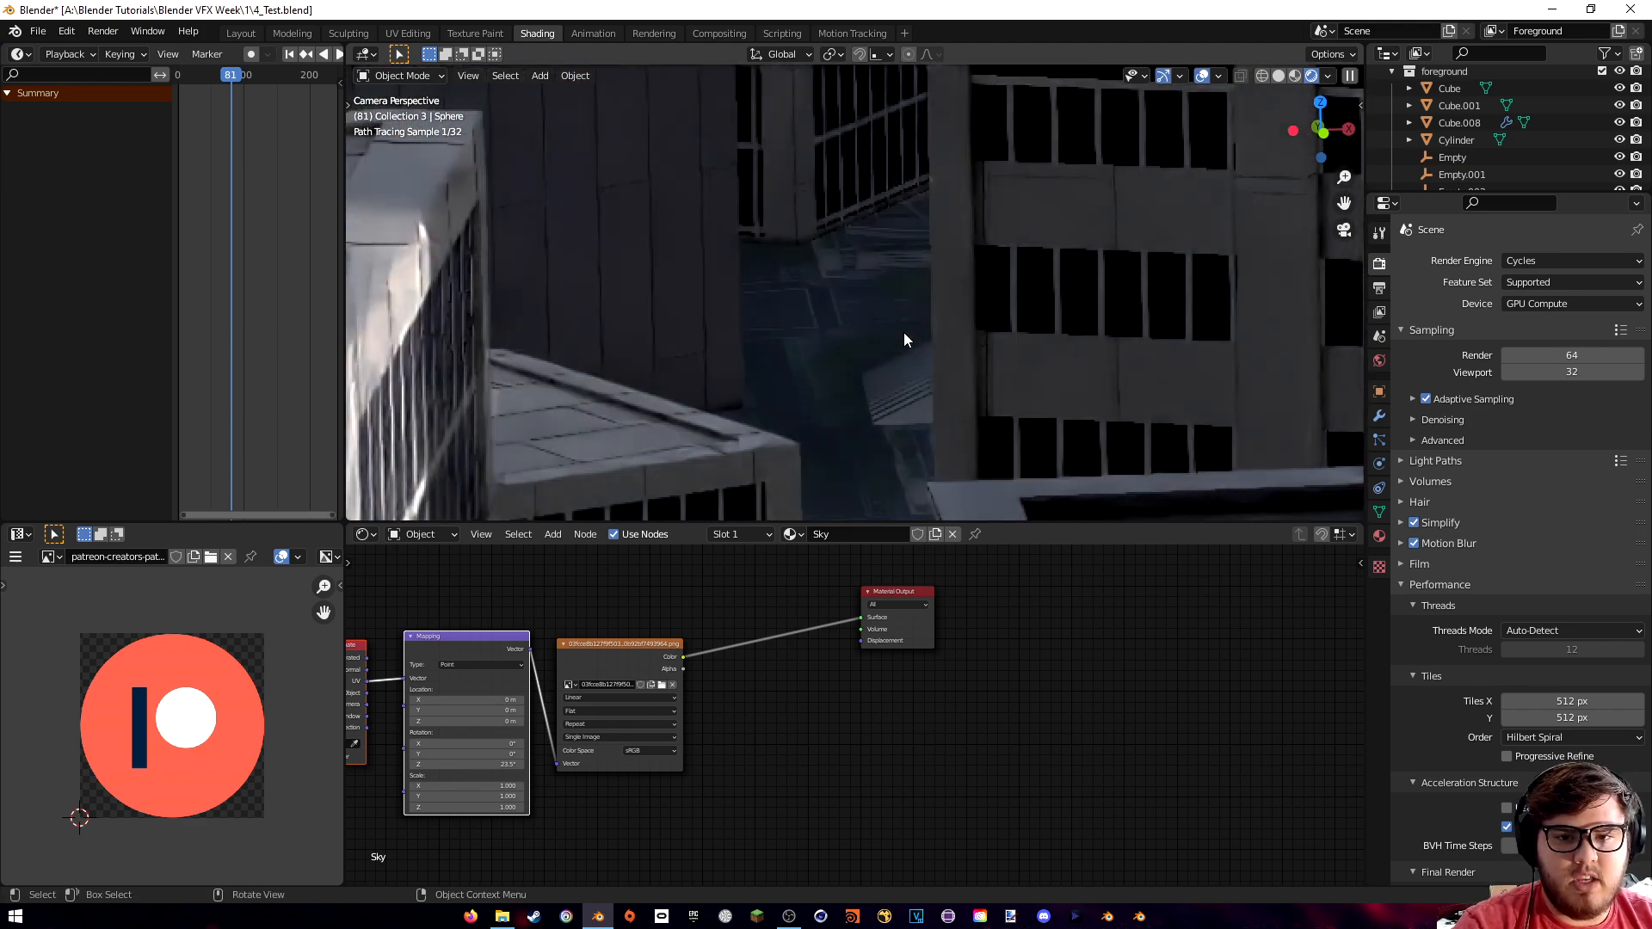
scroll(790, 377, "down", 6)
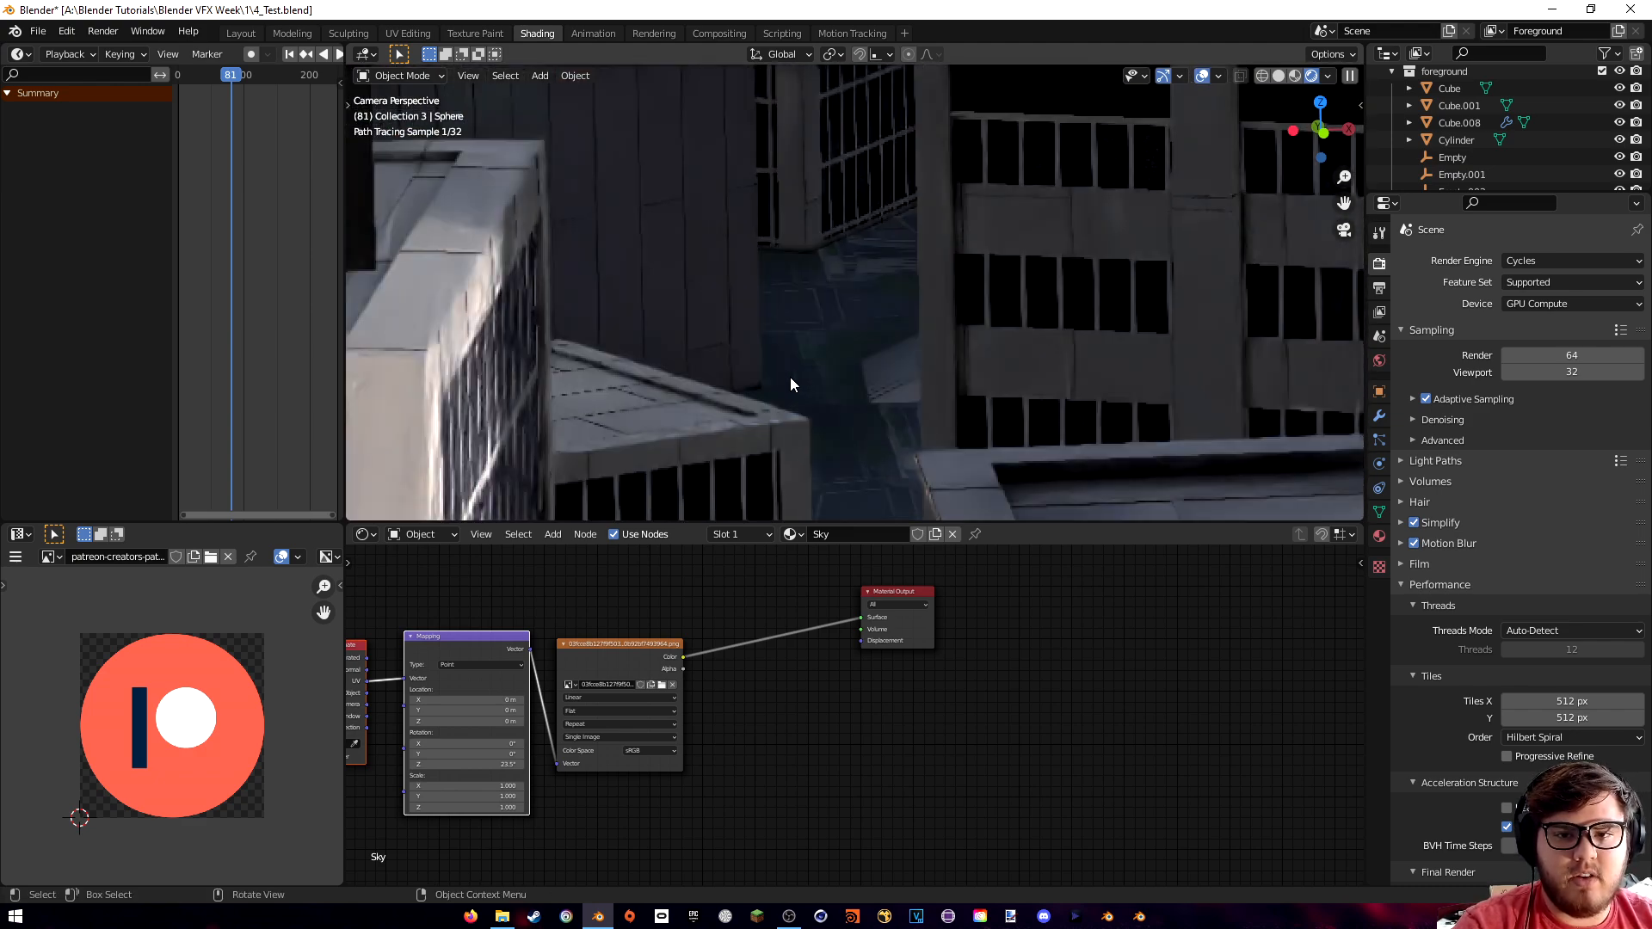
middle_click_drag(976, 300, 945, 317, "shift")
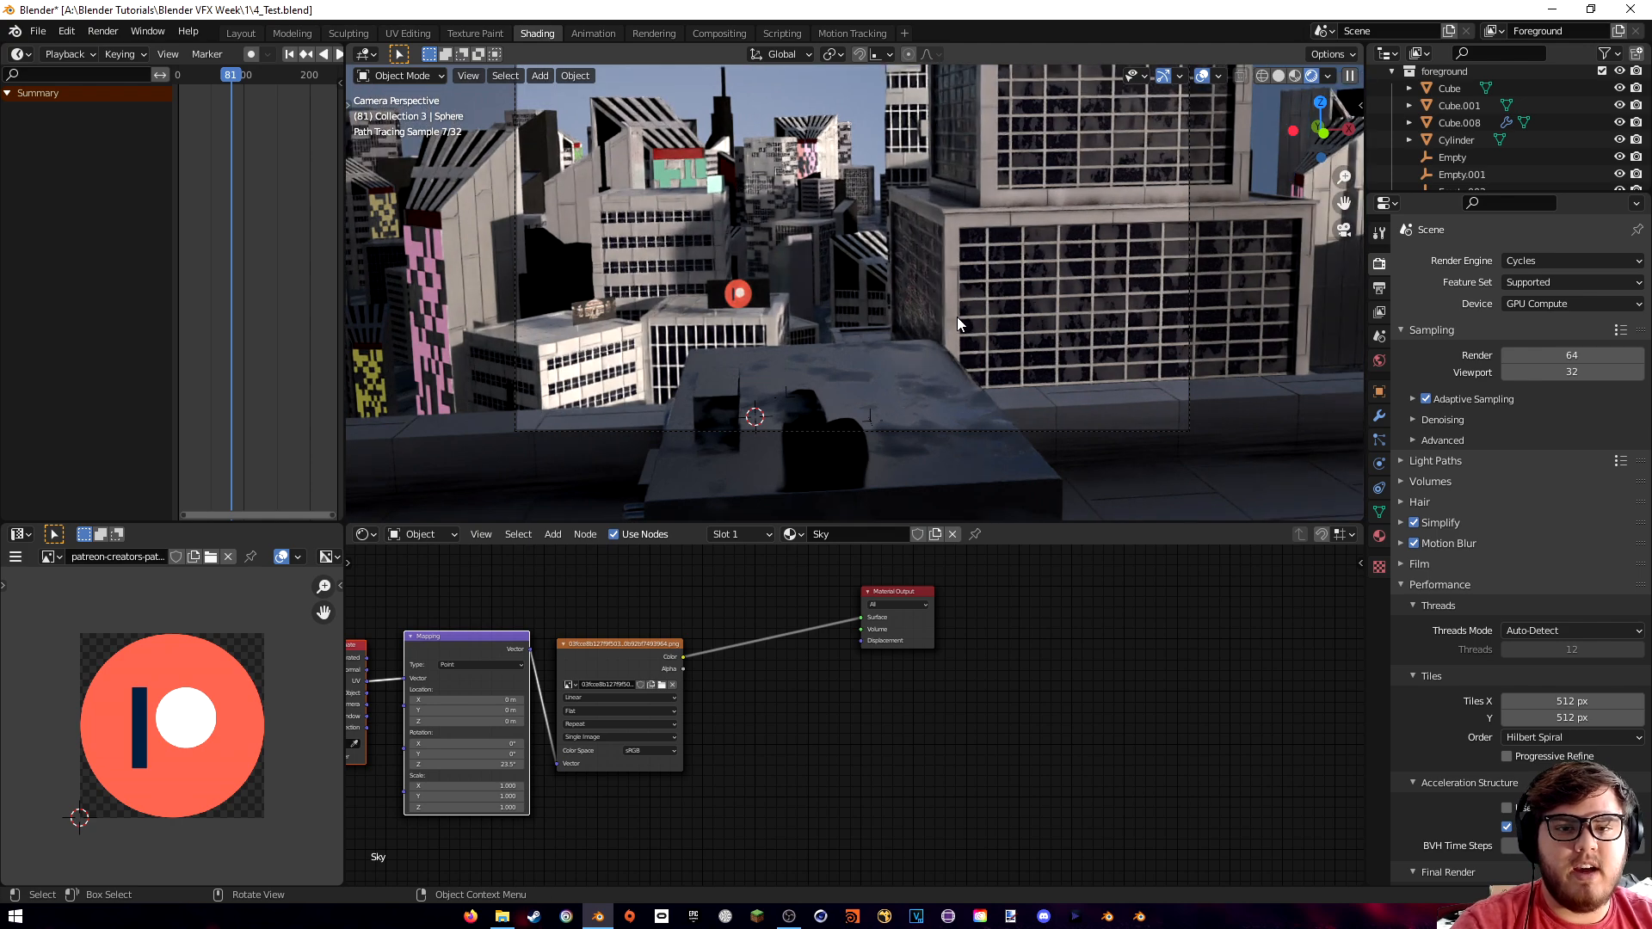